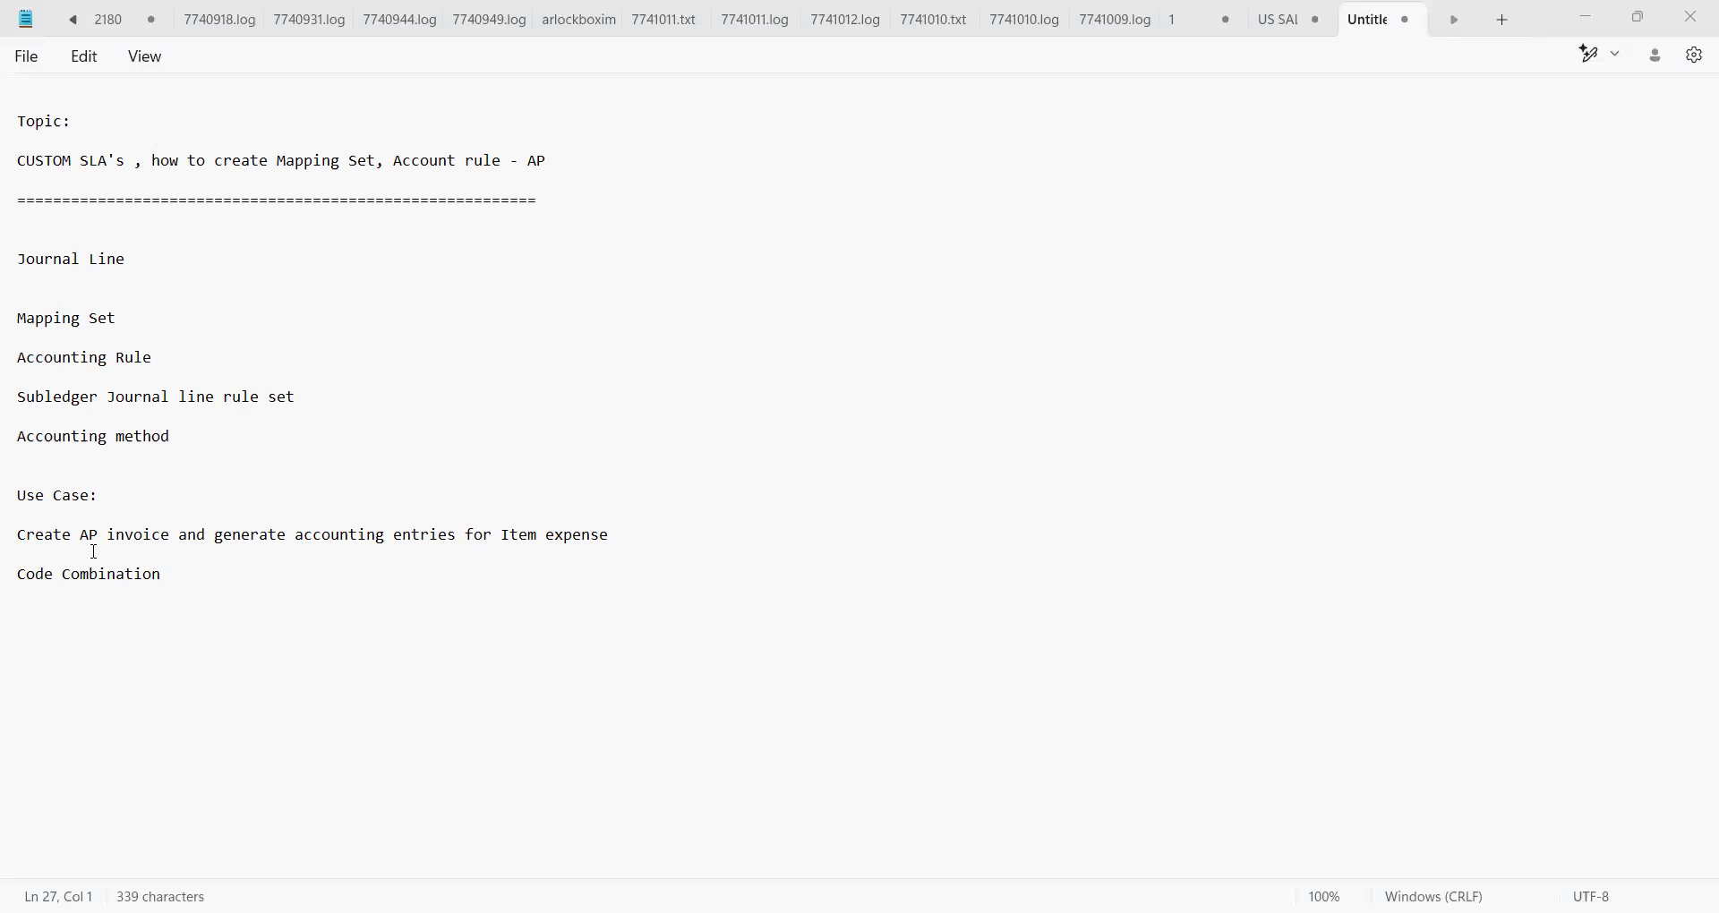
Enter the first code combination 10.100.1000.10000.000 under the Code Combination heading
left_click(183, 578)
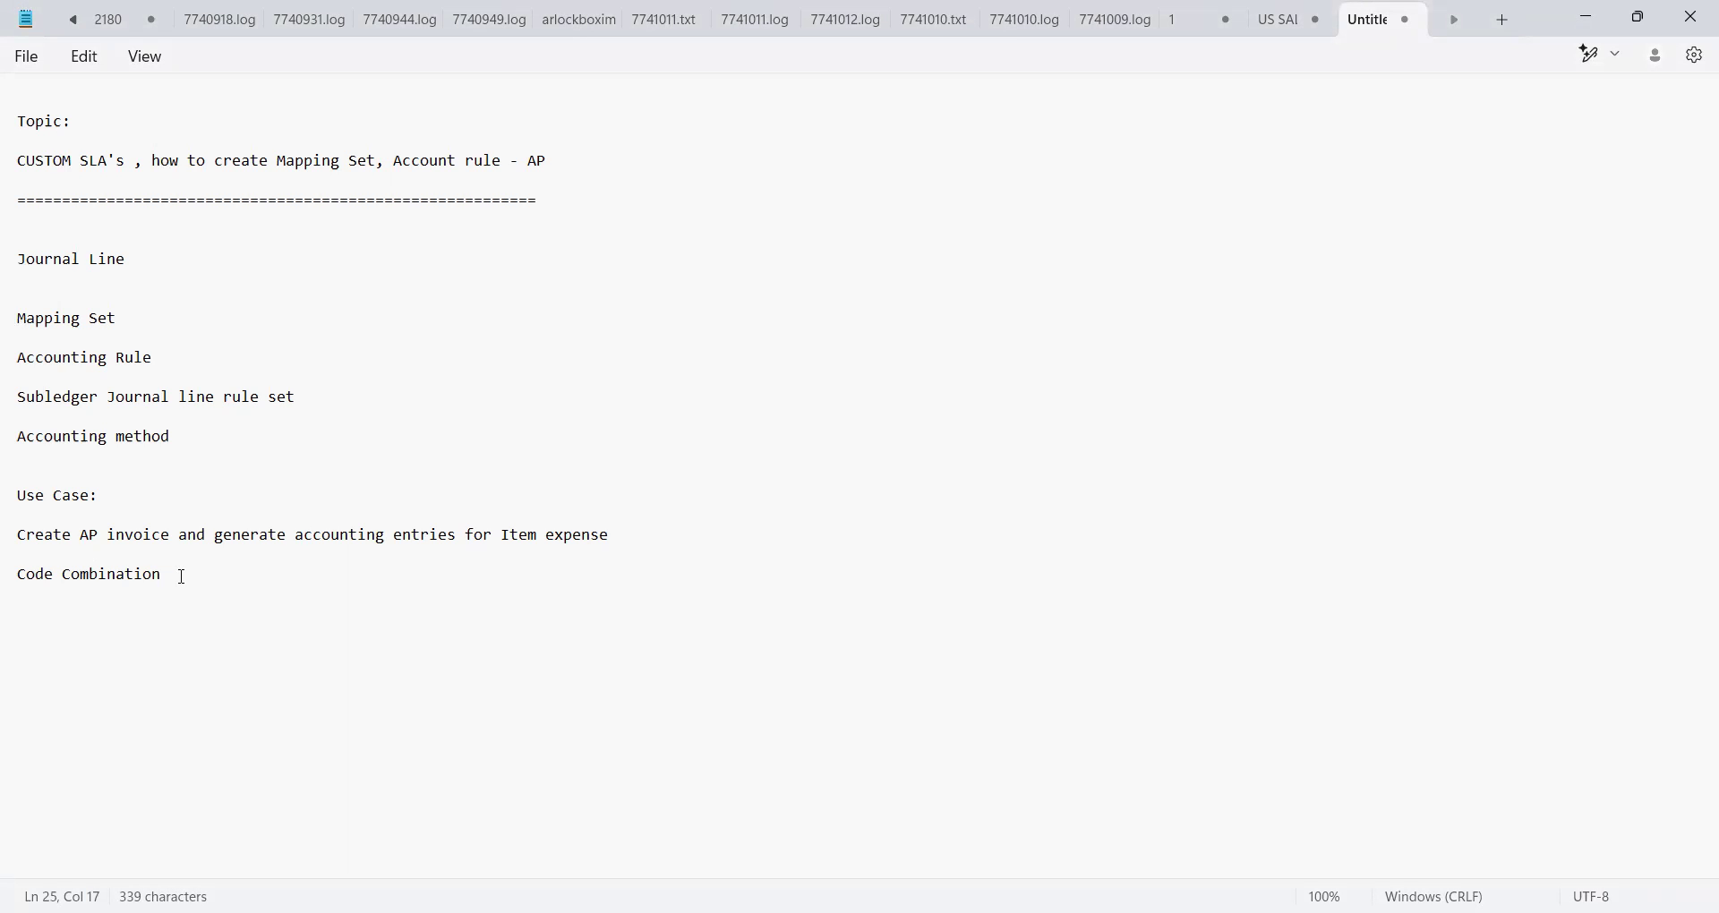
key("Return")
key("Return")
type("10.")
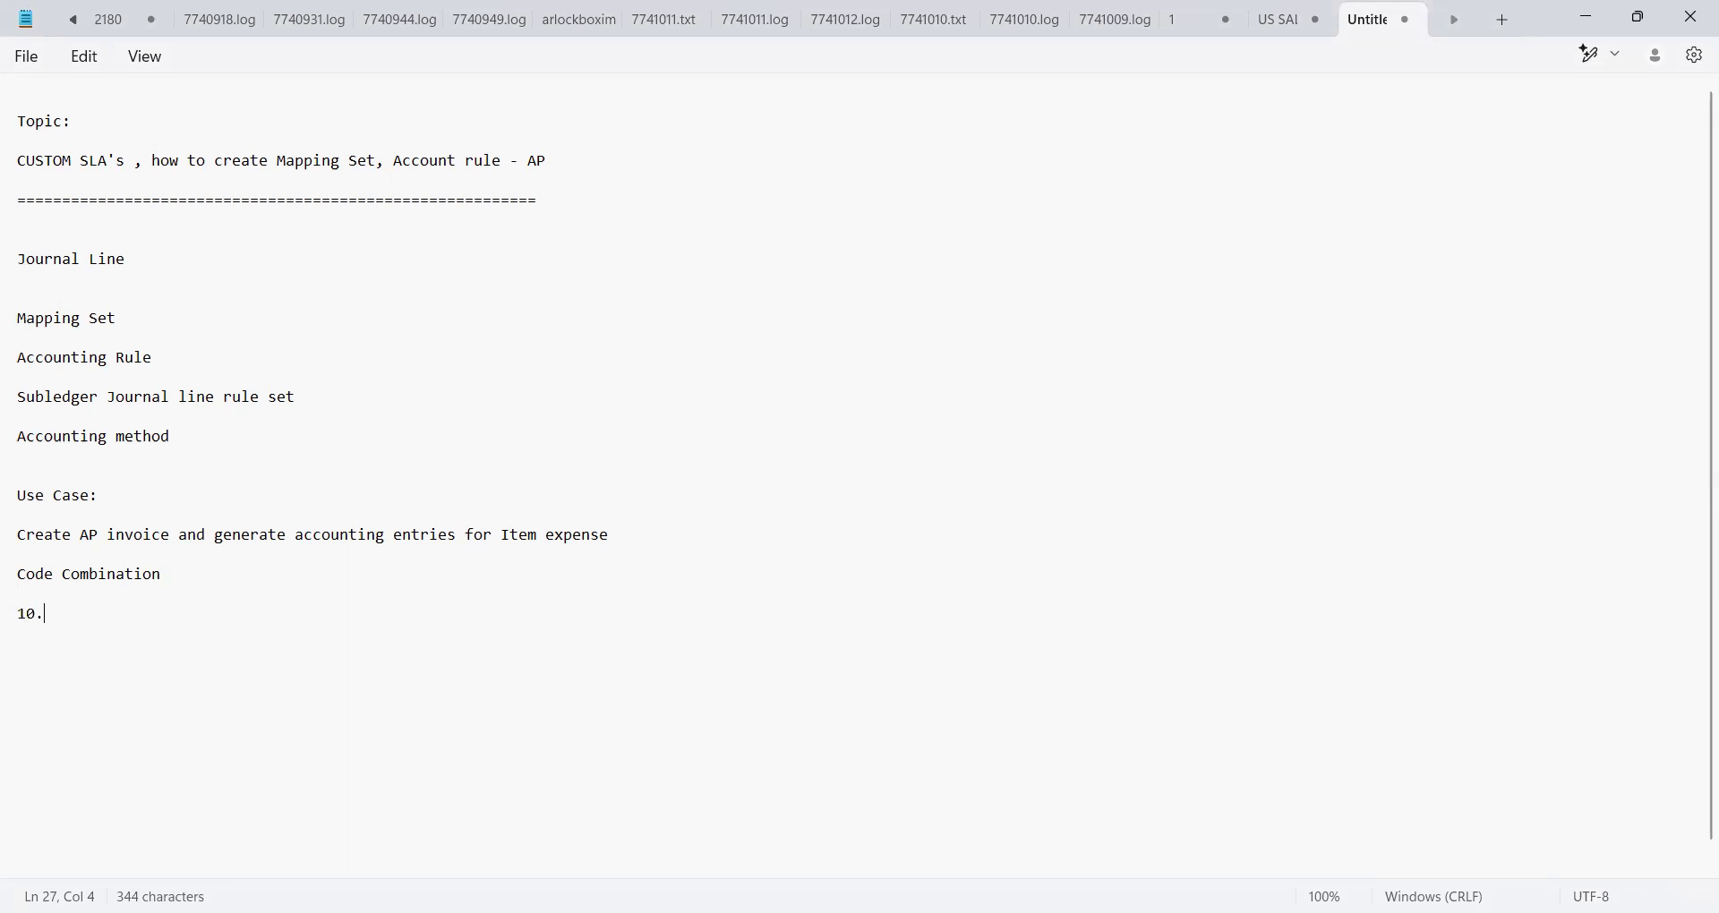
type("100.1000.10000.000.")
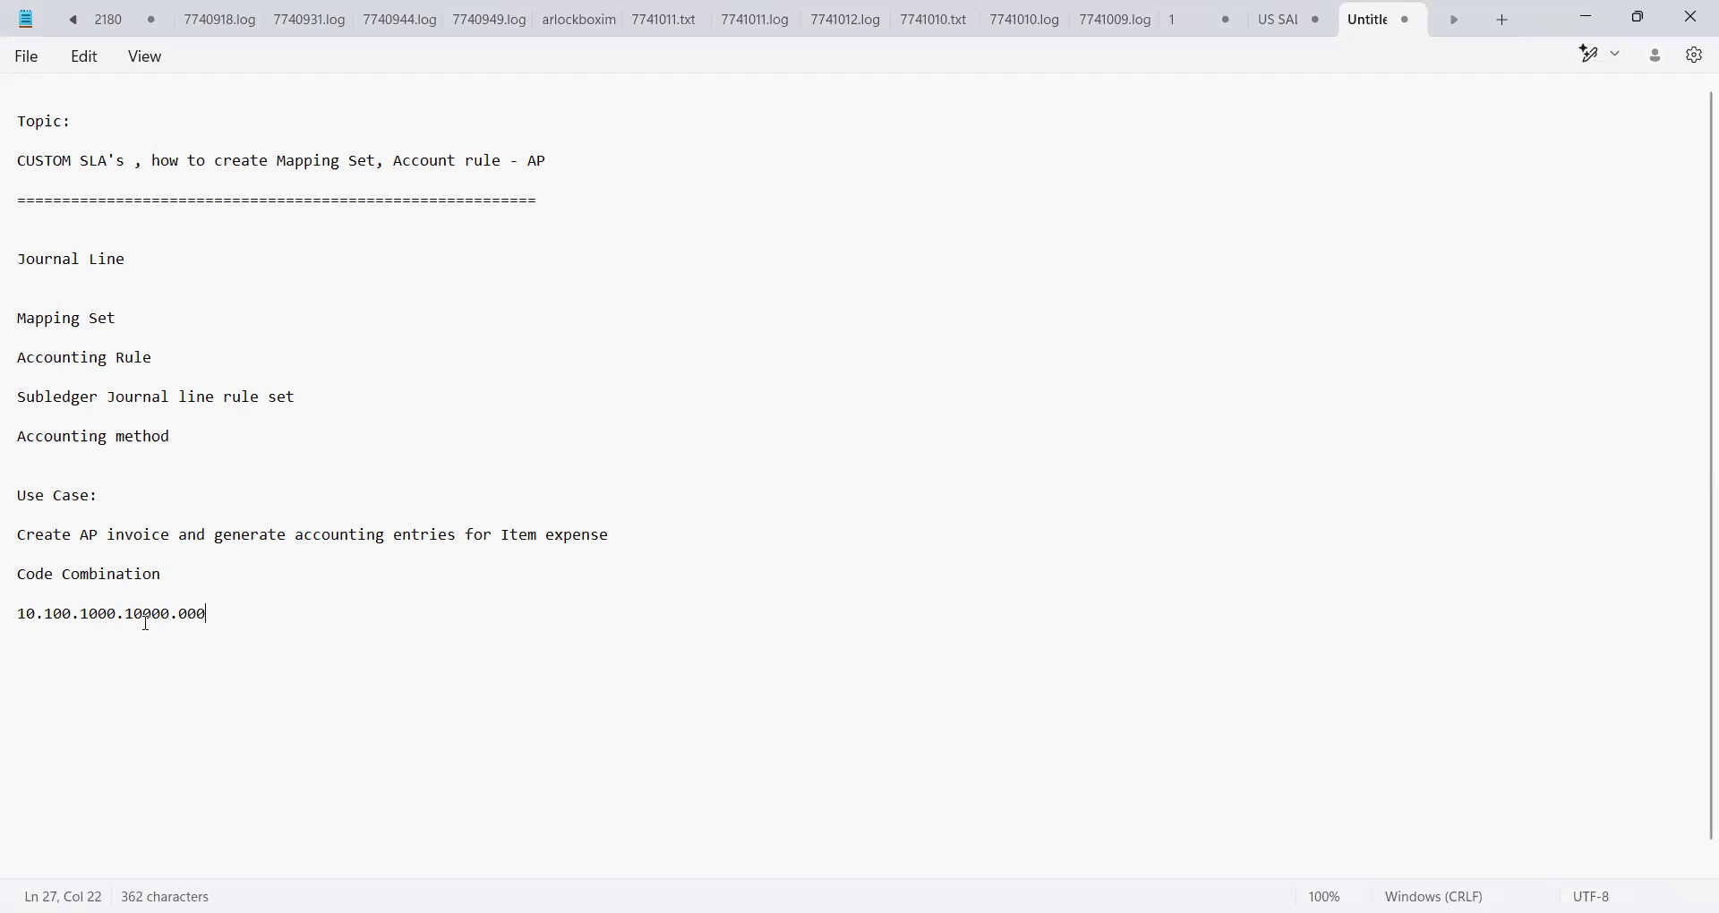
left_click(120, 616)
key("shift+Left")
key("shift+Left")
key("shift+Left")
key("shift+Left")
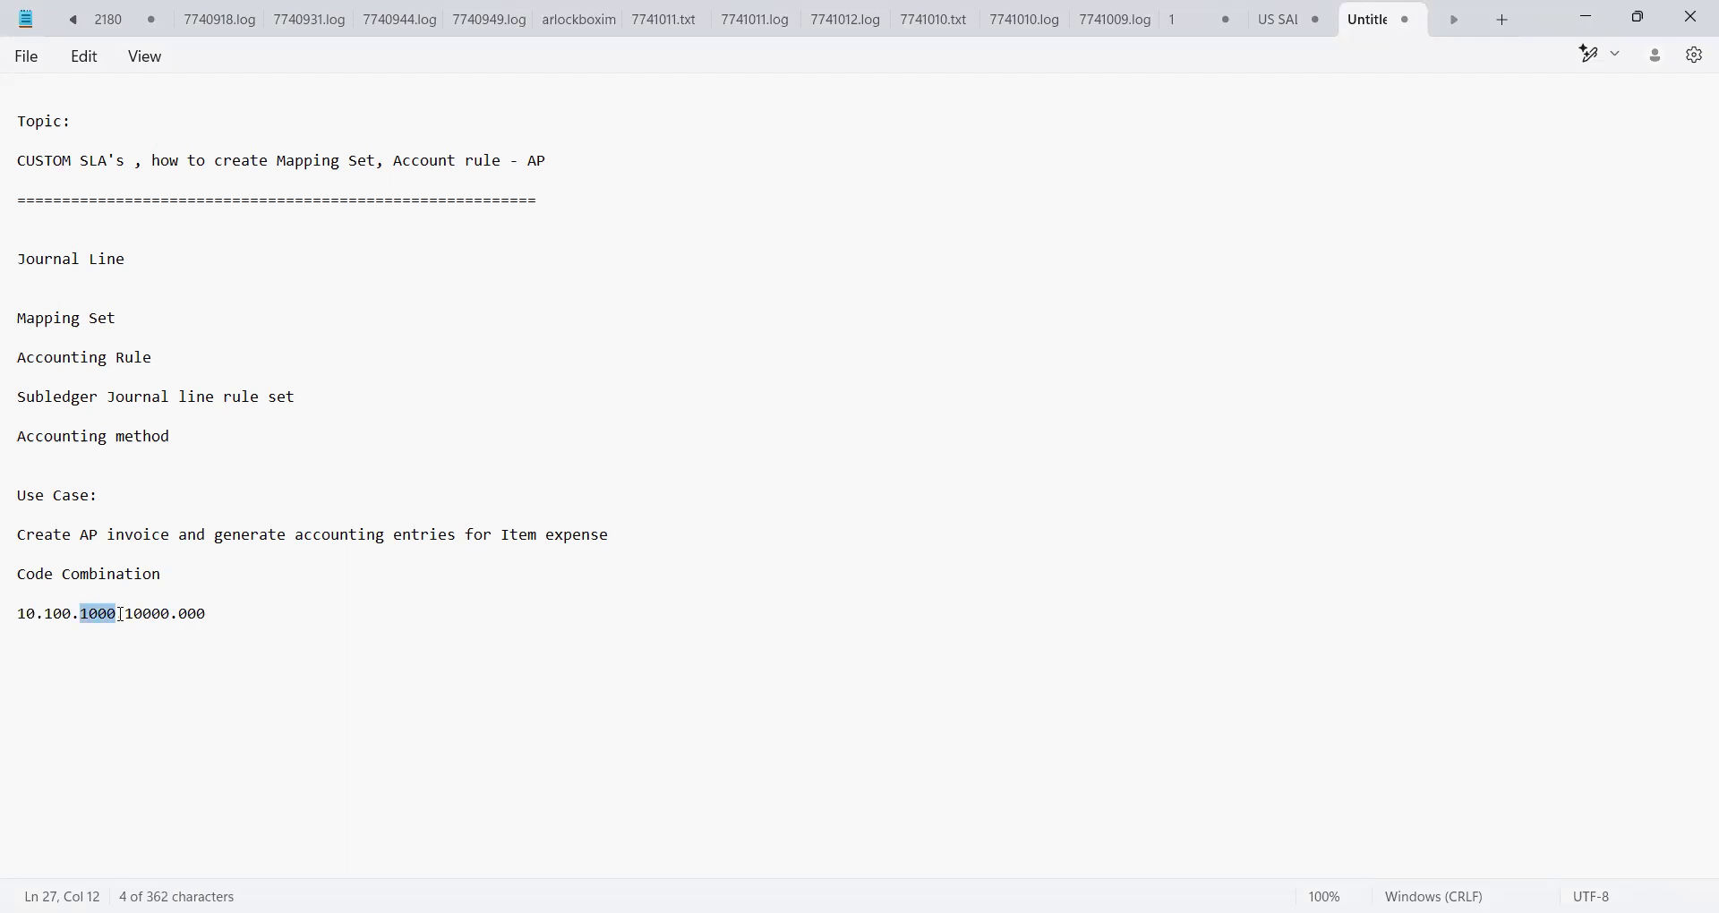
key("Right")
key("Down")
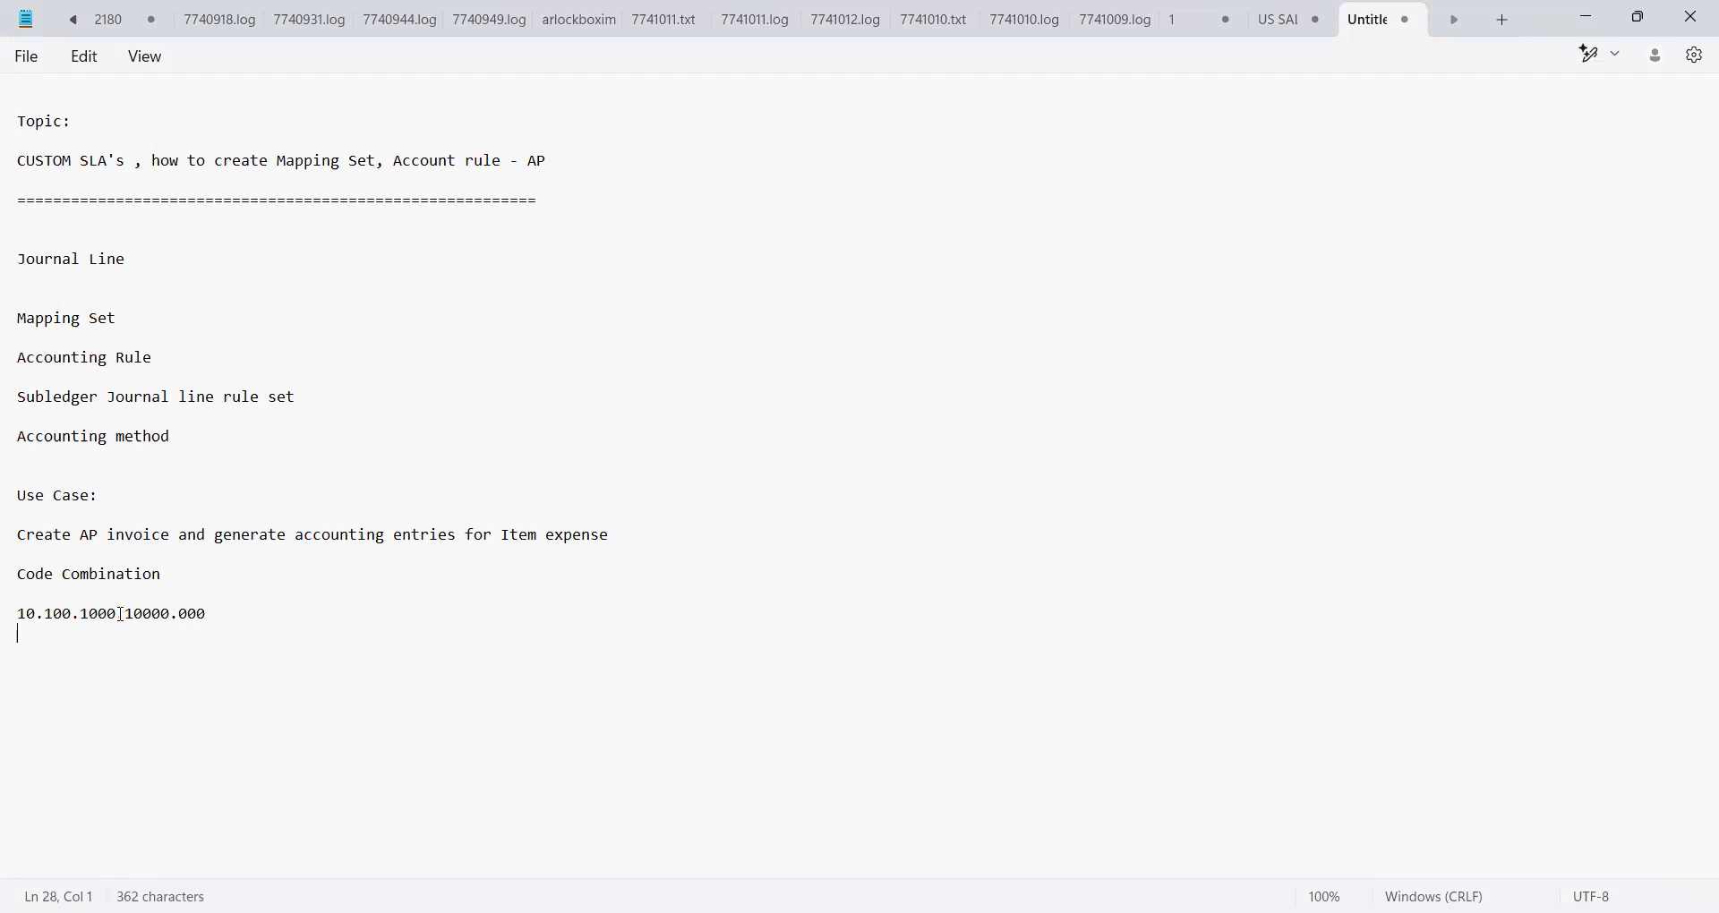
Add the second code combination 10.100.2000.10000.000 on the line below it
left_click(246, 616)
key("Return")
type("10")
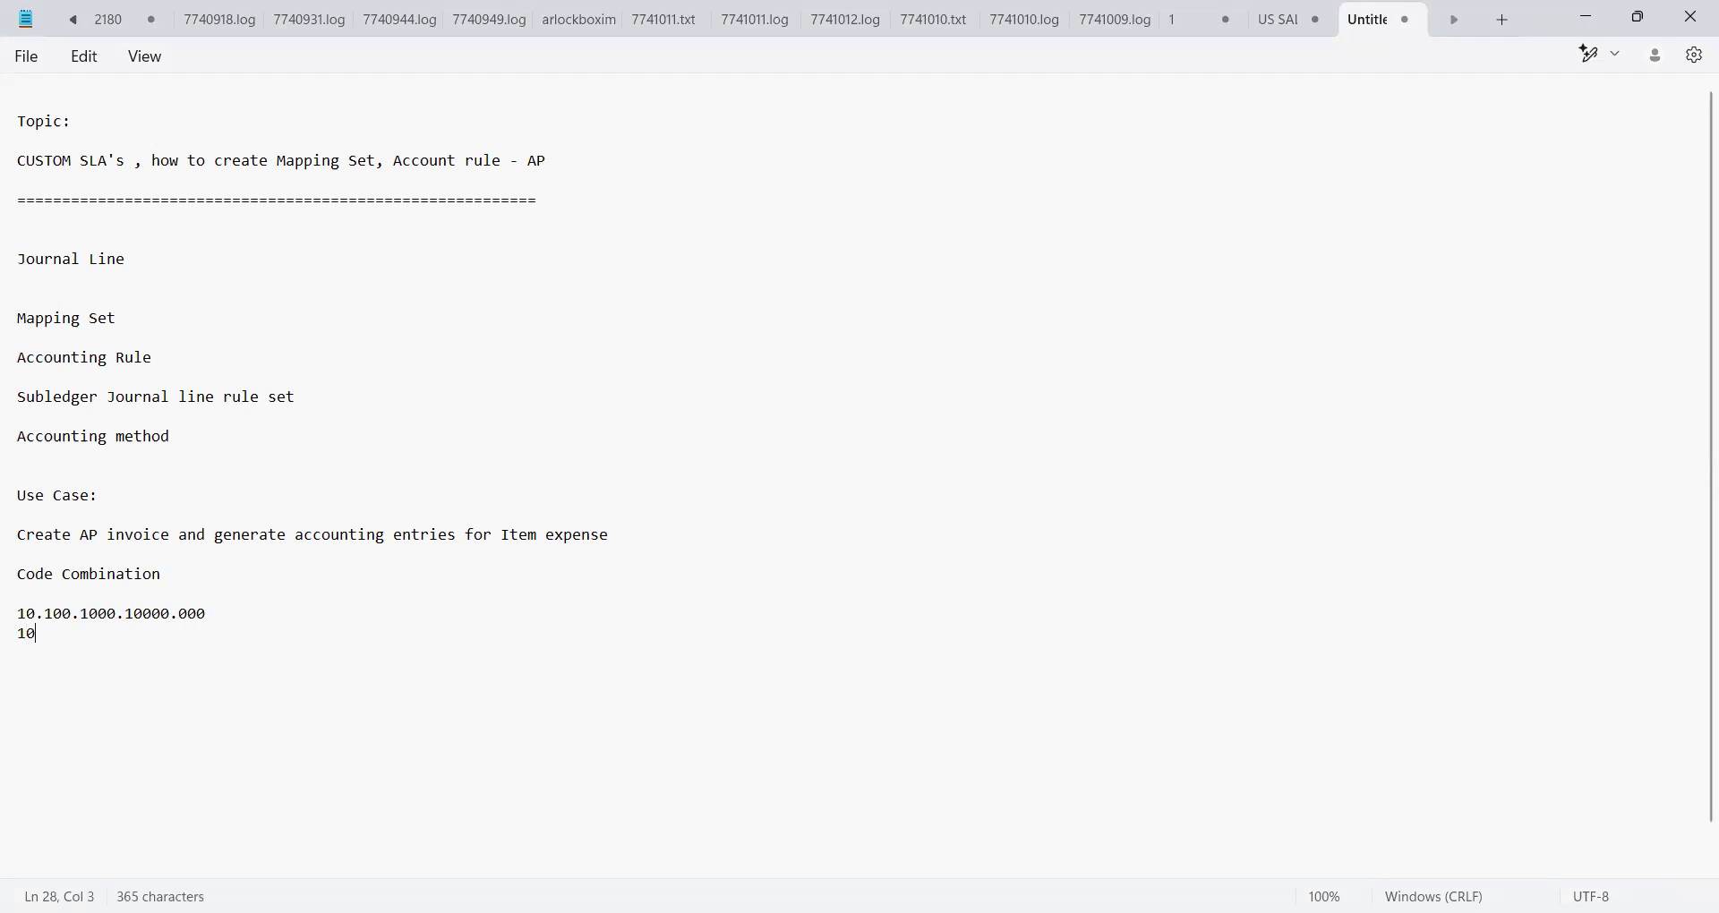
type(".100.20")
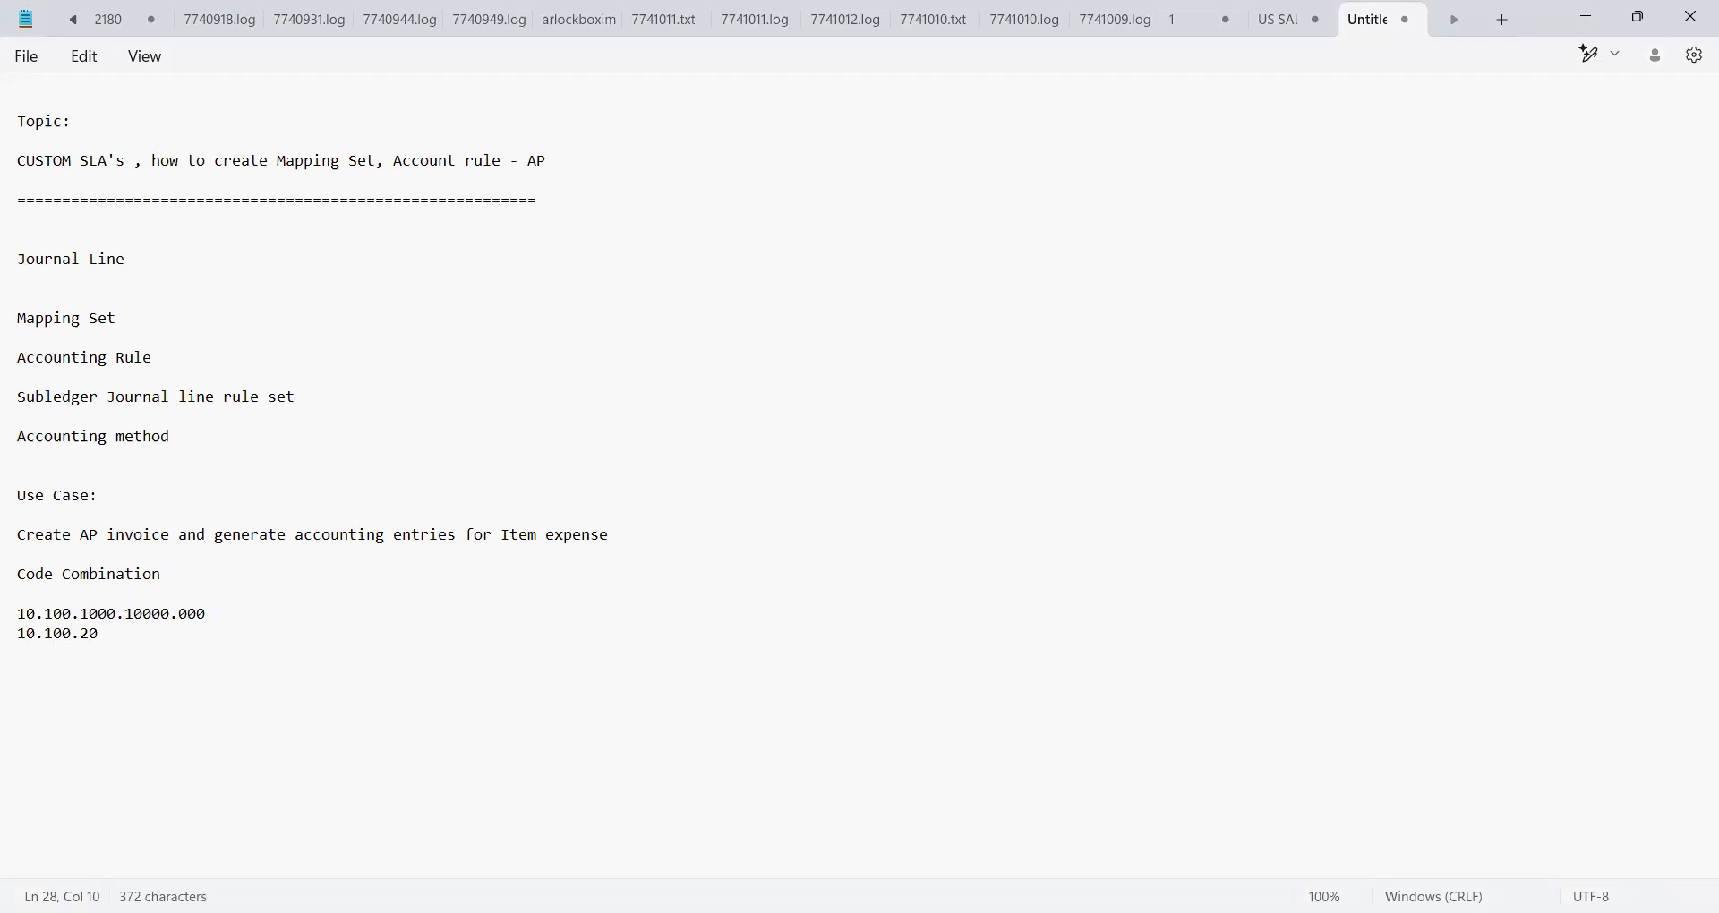
type("00.10000.000")
key("Return")
left_click(220, 636)
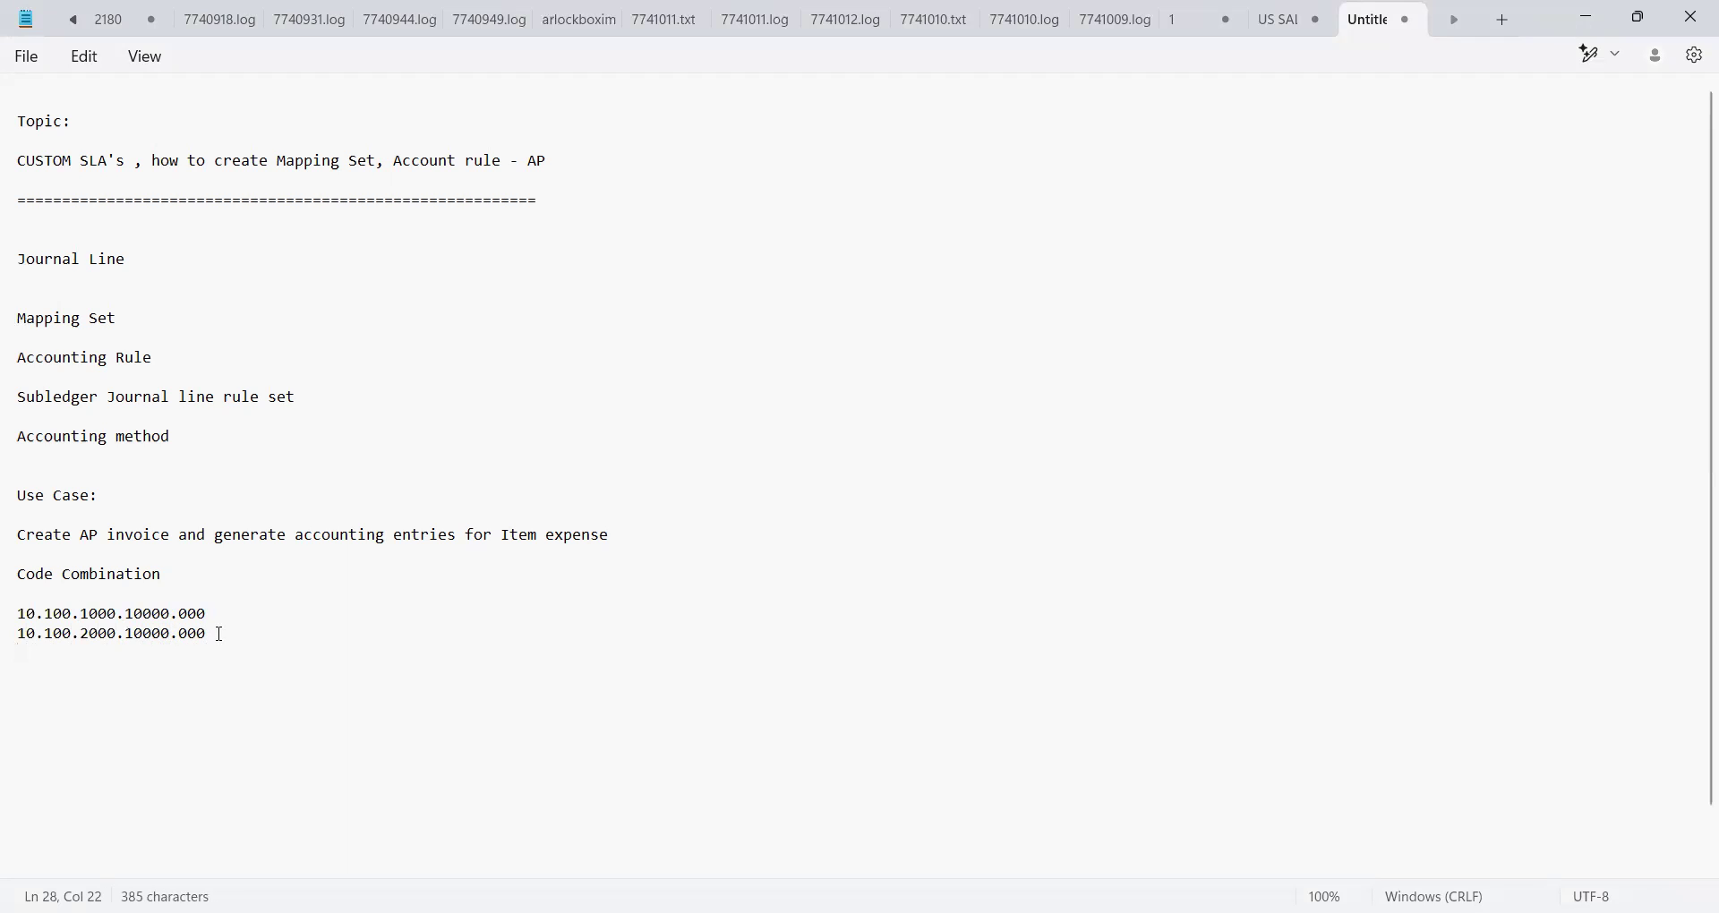
left_click(118, 636)
left_click(227, 626)
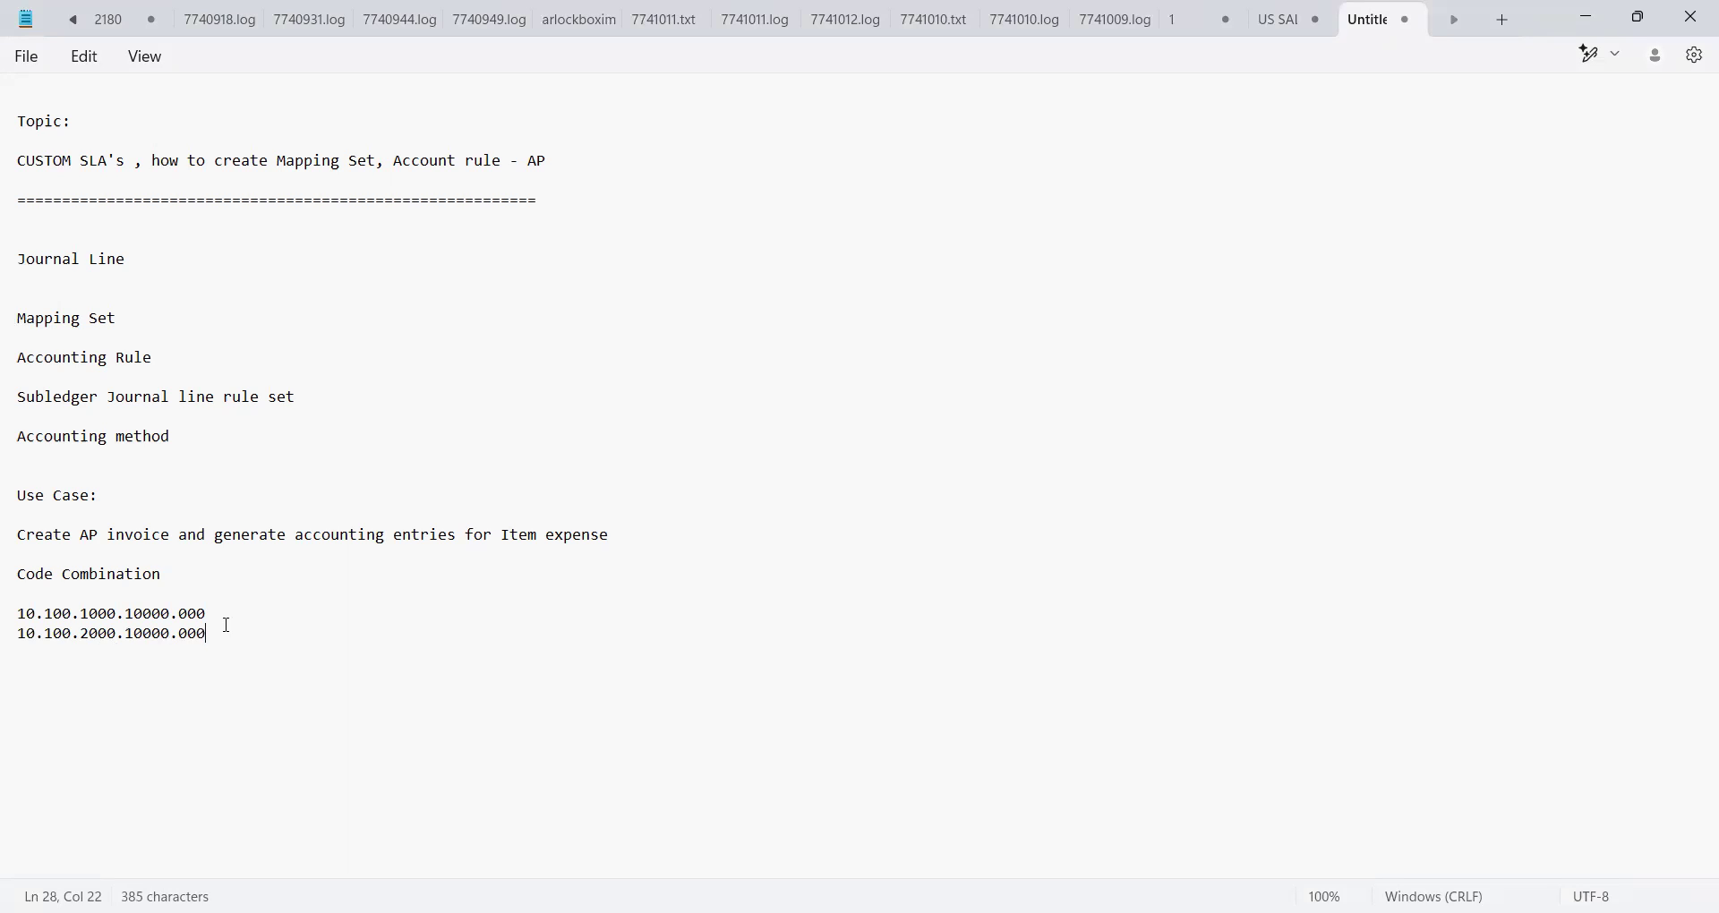
Add a 'Create Accounting:' heading below the code combinations
key("Up")
key("Up")
key("Up")
key("Up")
key("Up")
key("Up")
key("Up")
key("Up")
key("Up")
key("Up")
key("Up")
key("Up")
key("Up")
key("Up")
key("Up")
key("Up")
key("Up")
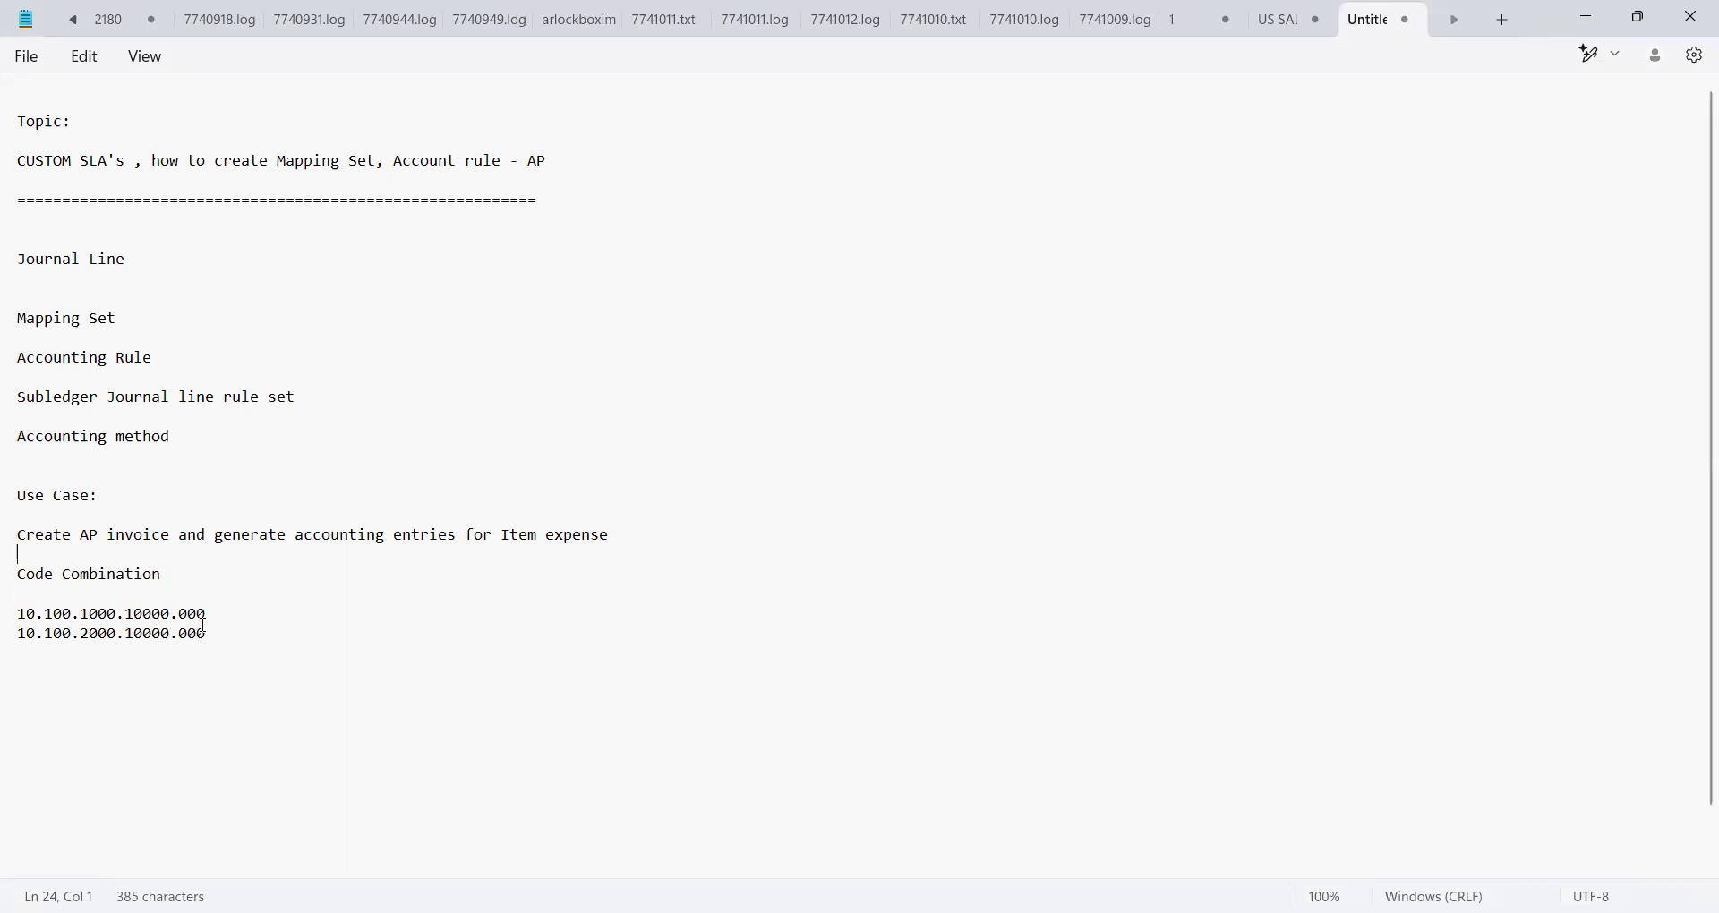
key("Up")
key("Up")
key("Down")
key("Down")
key("Down")
key("Up")
key("Up")
key("Down")
key("Down")
key("Down")
key("Up")
key("Down")
key("Down")
key("Down")
key("Down")
key("Down")
key("Down")
key("Down")
key("Down")
key("Down")
key("Down")
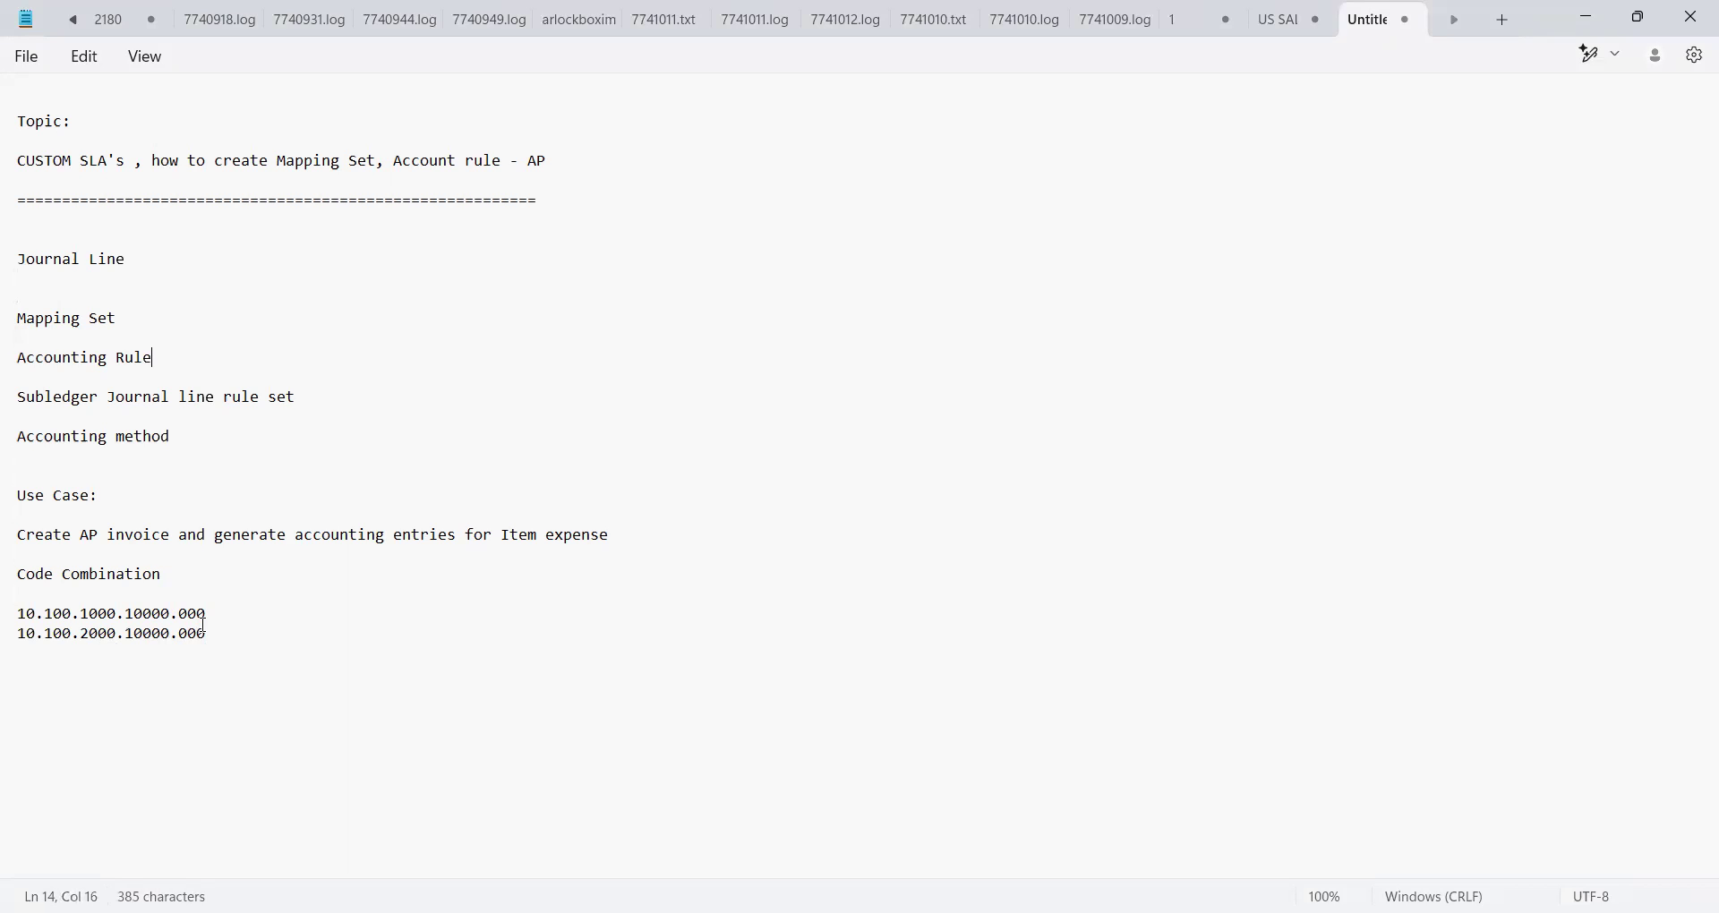
key("Down")
key("Down")
key("Down")
key("Down")
key("Return")
key("Down")
key("Down")
key("Down")
key("Up")
key("Up")
key("Up")
type("Create Accounting:")
key("Return")
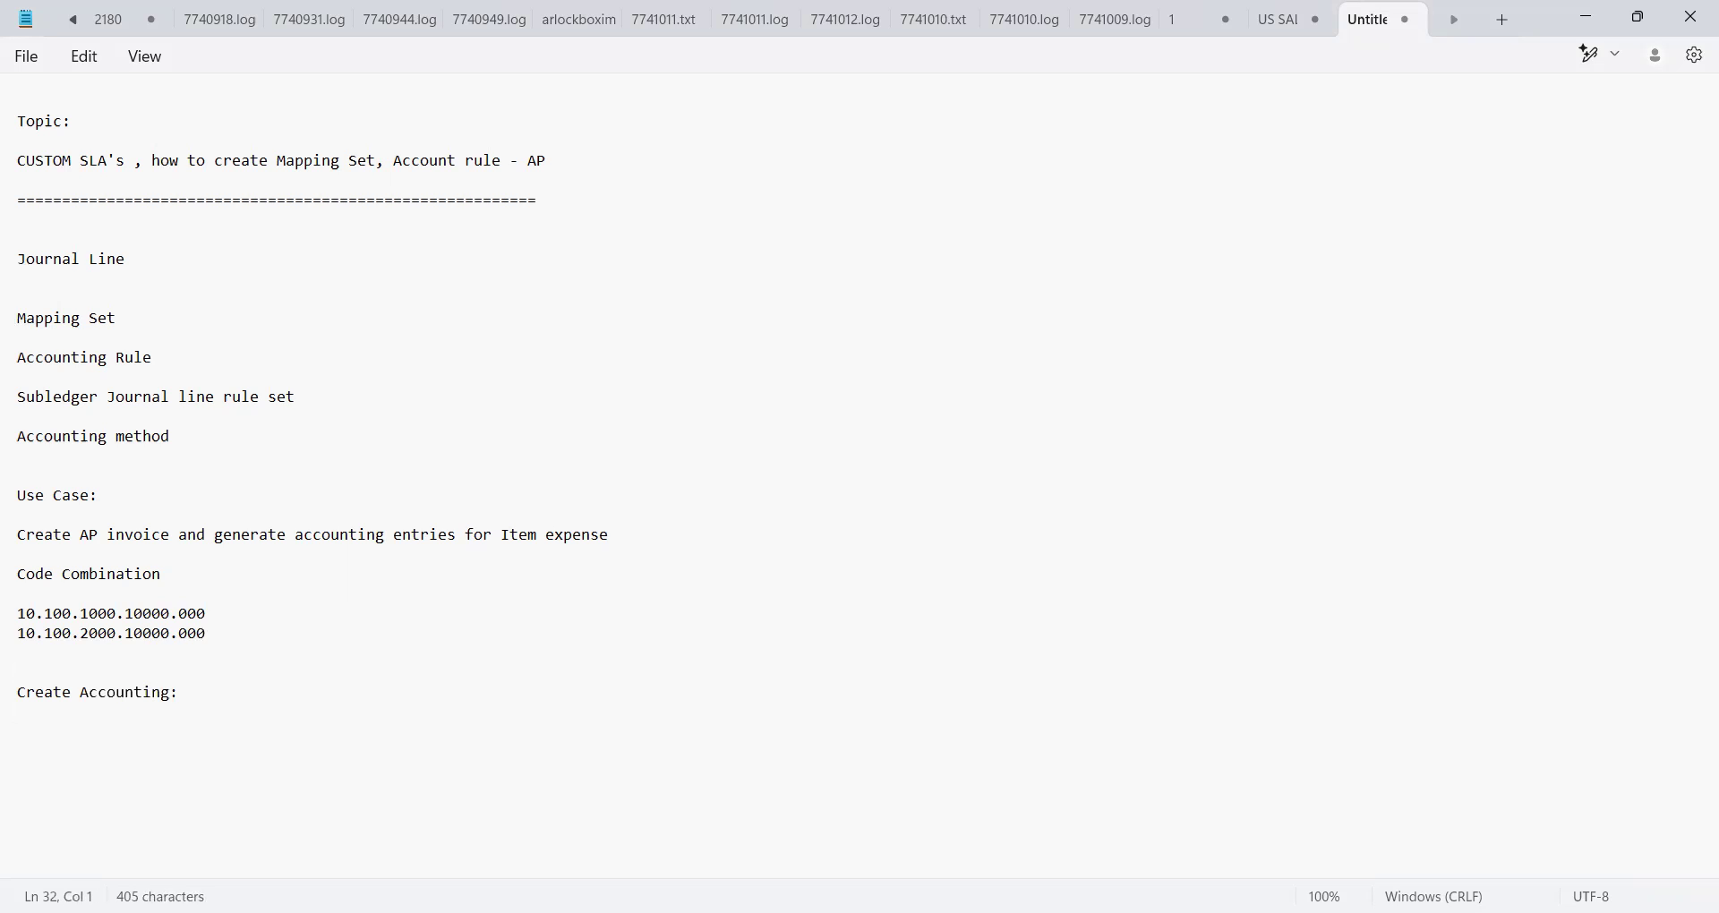
List '- Account In Draft' and '- Final mode' under Create Accounting:
type("- Accoutn")
key("BackSpace")
key("BackSpace")
key("BackSpace")
type("unt In Draft")
key("Return")
type("- Final modue")
key("BackSpace")
key("BackSpace")
type("e")
key("Return")
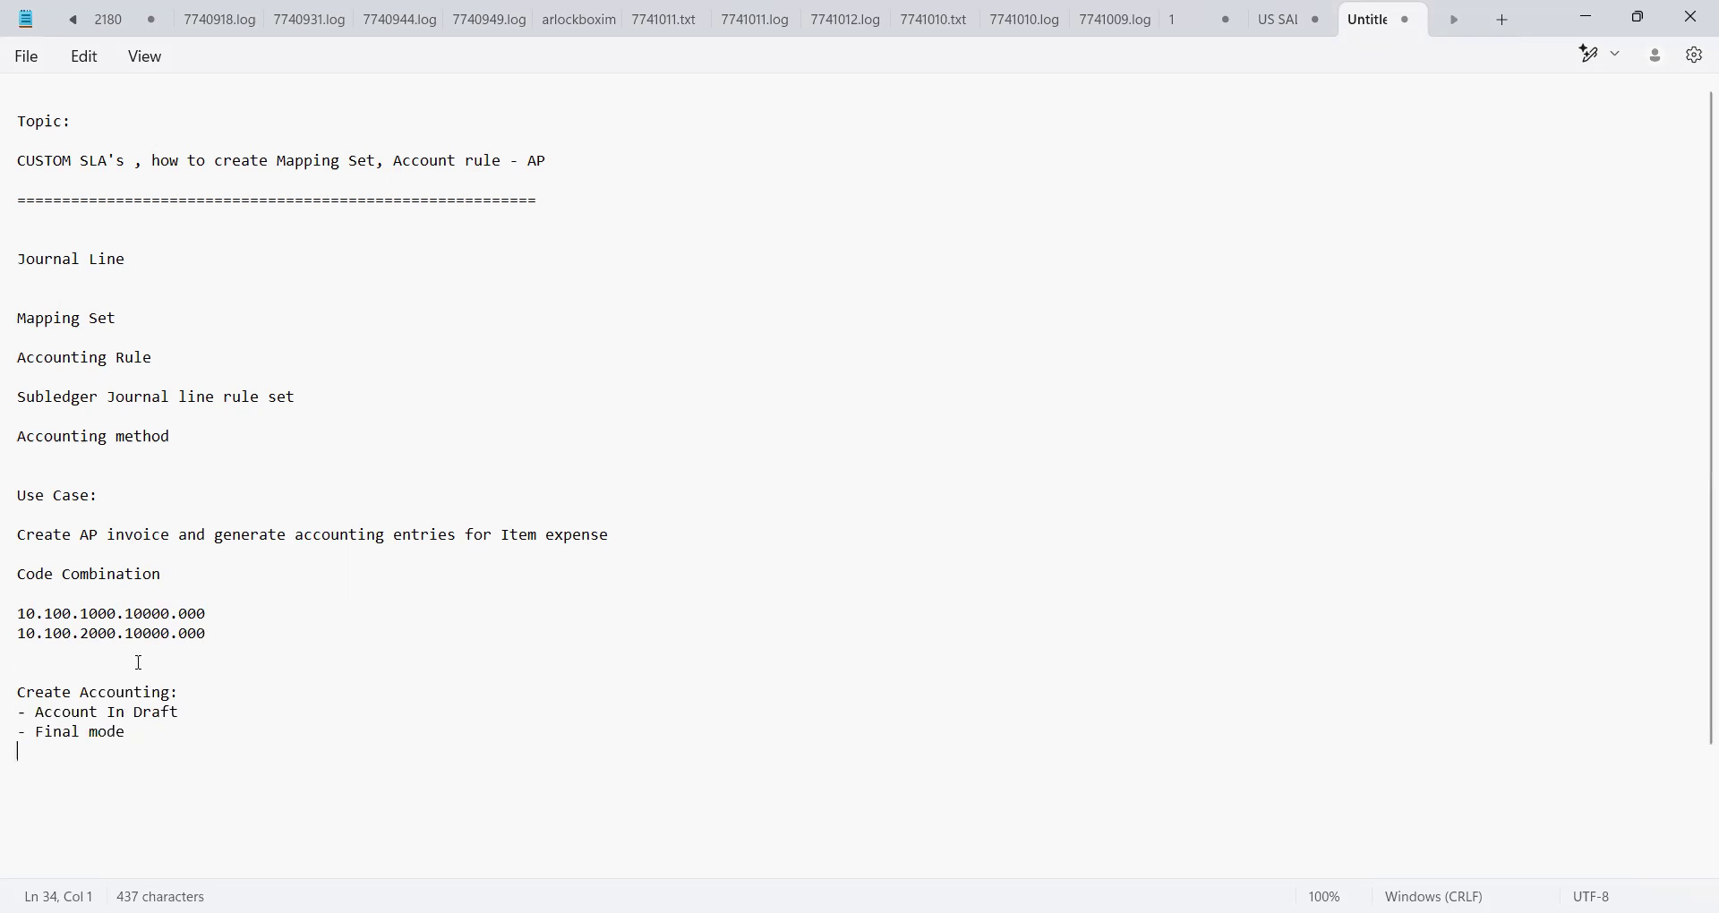
left_click(136, 735)
left_click(208, 696)
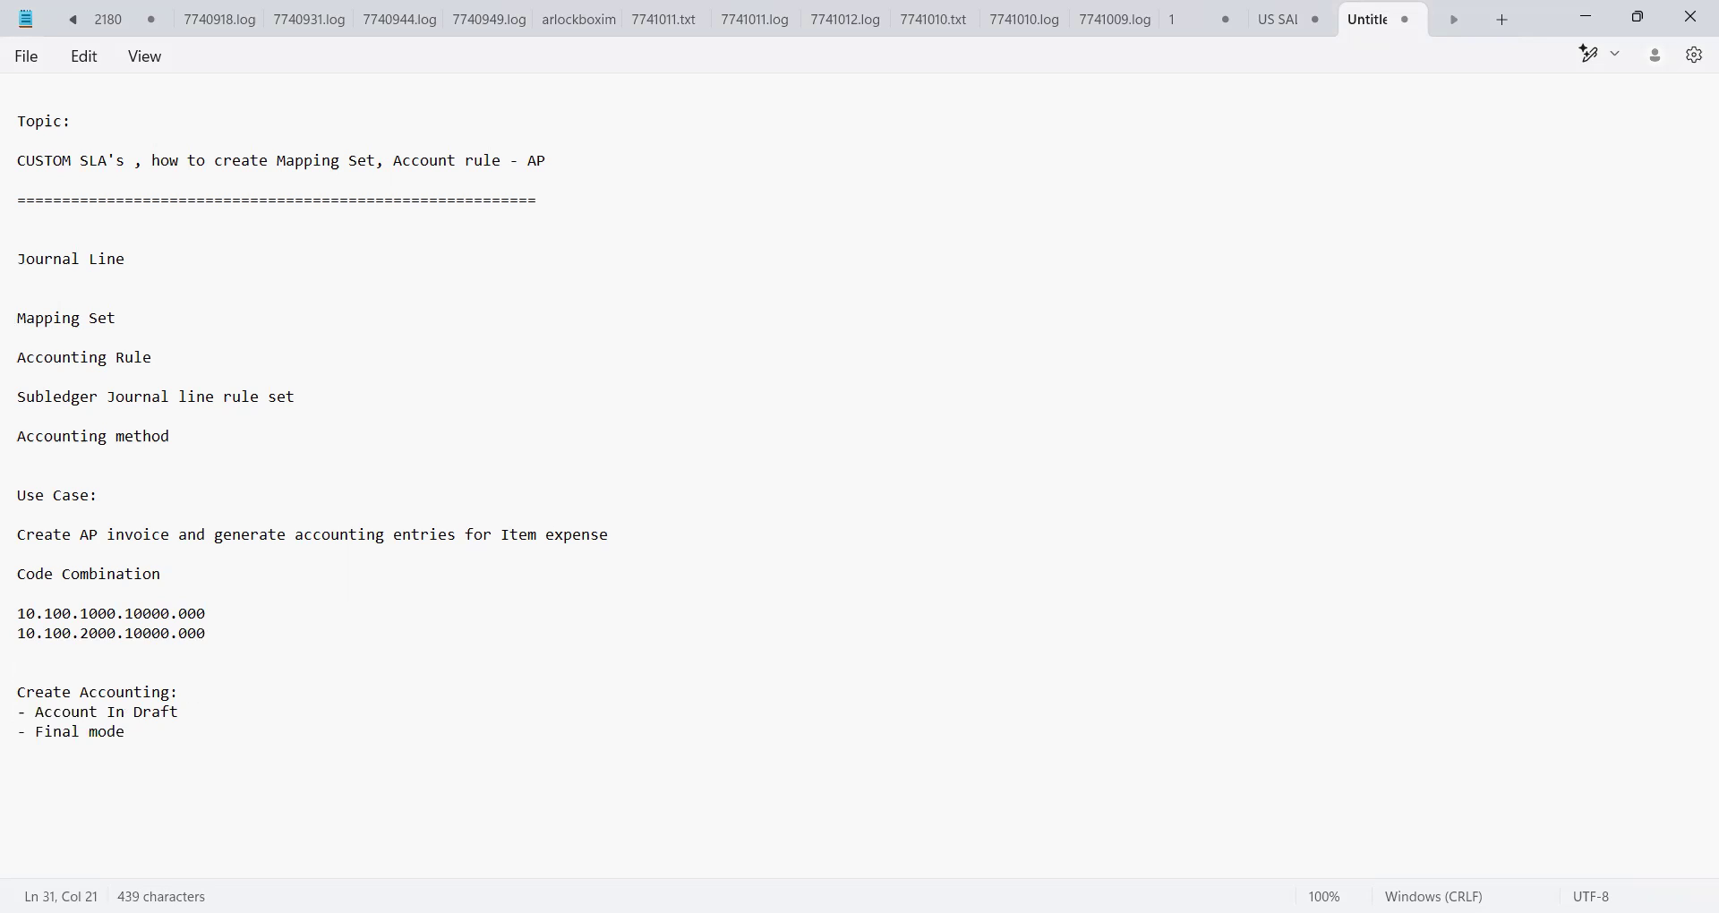
key("BackSpace")
Start a navigation line reading 'Tool==> ESS ==>' below Final mode
key("BackSpace")
left_click(126, 733)
key("Return")
key("Return")
key("Return")
type("Tool")
type("==> Sech")
key("BackSpace")
key("BackSpace")
key("BackSpace")
key("BackSpace")
type("ESS ==>")
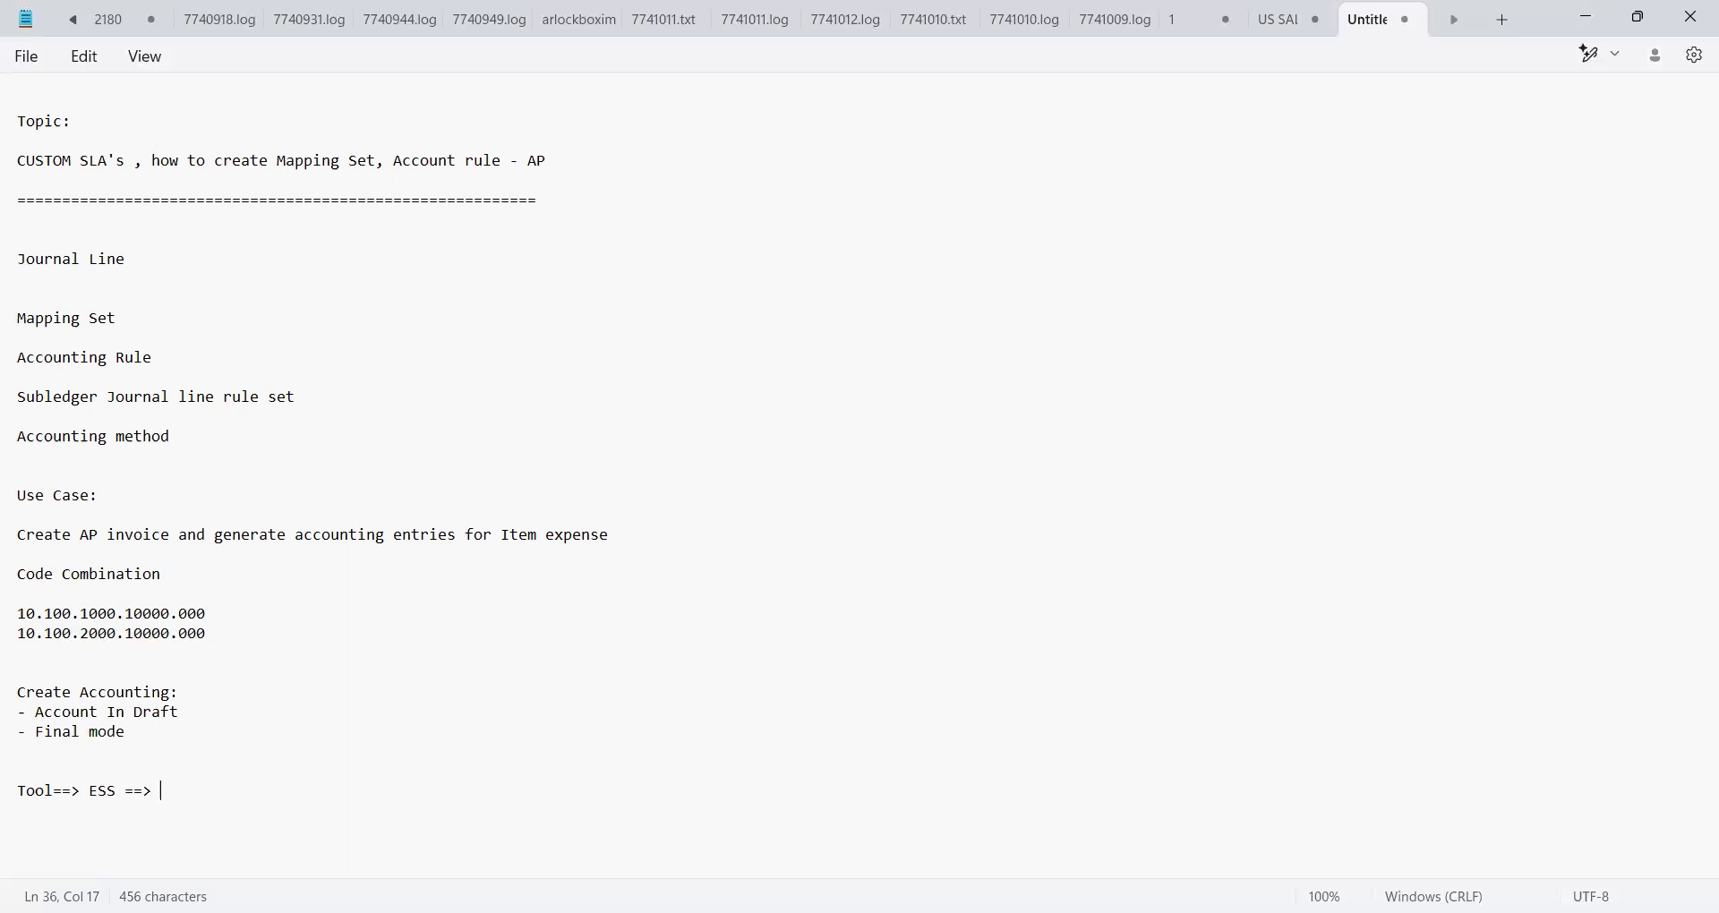
Extend the navigation line to 'Tool==> ESS ==> subledger application =='
type("subledger app")
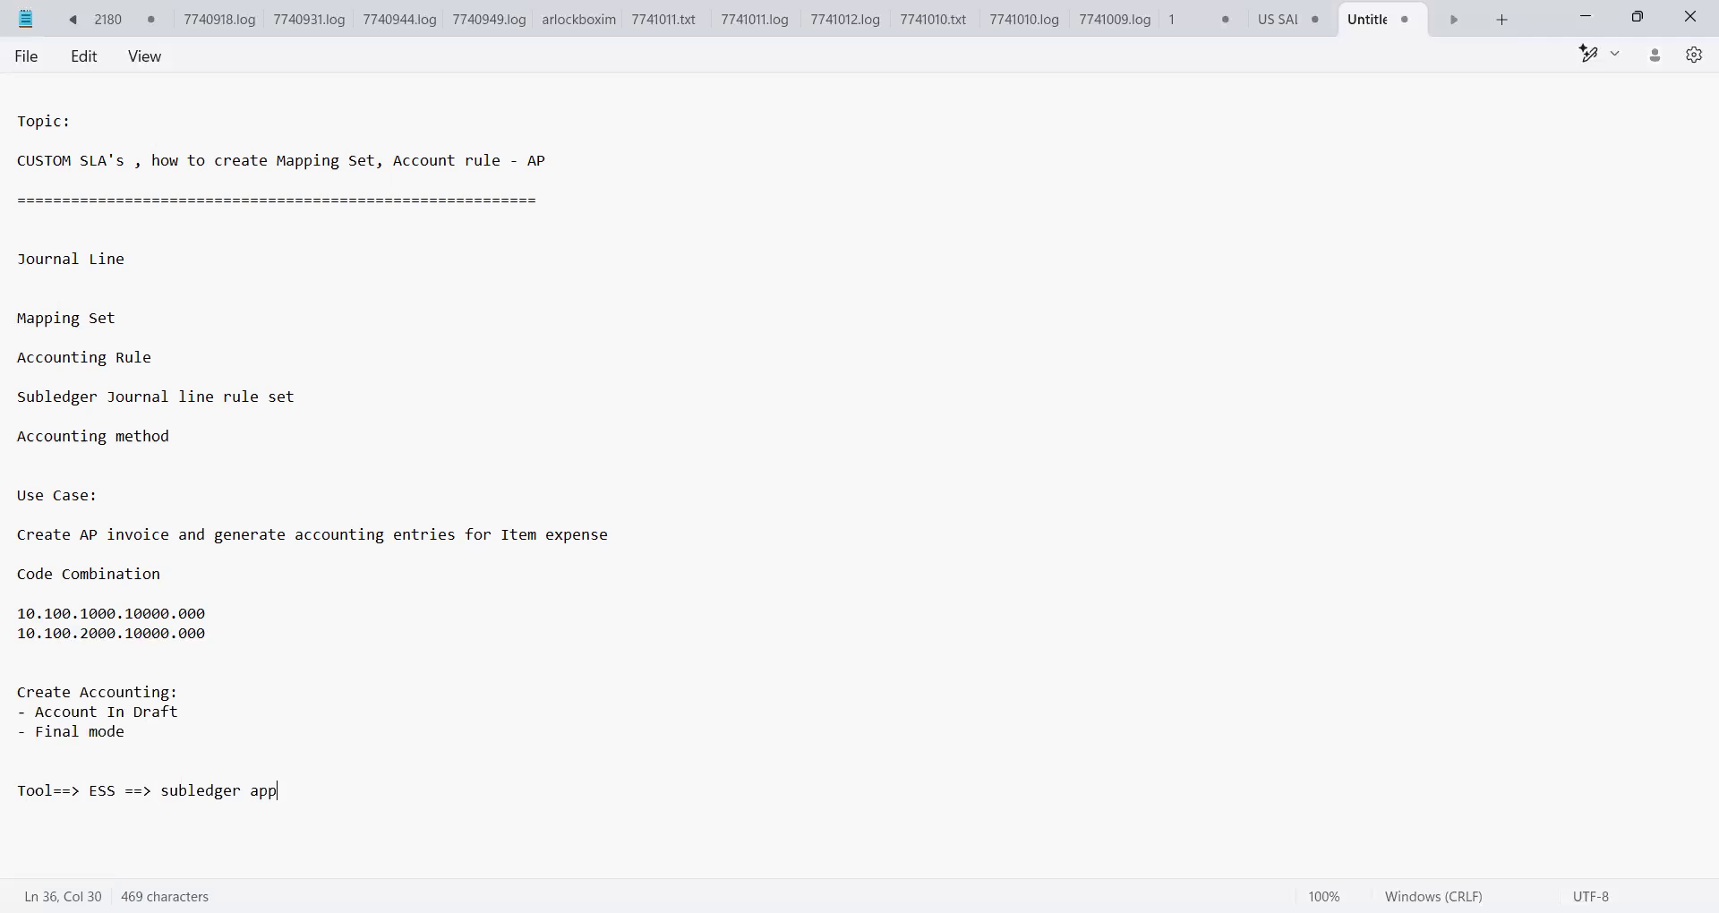
type("lication == Payabl, re")
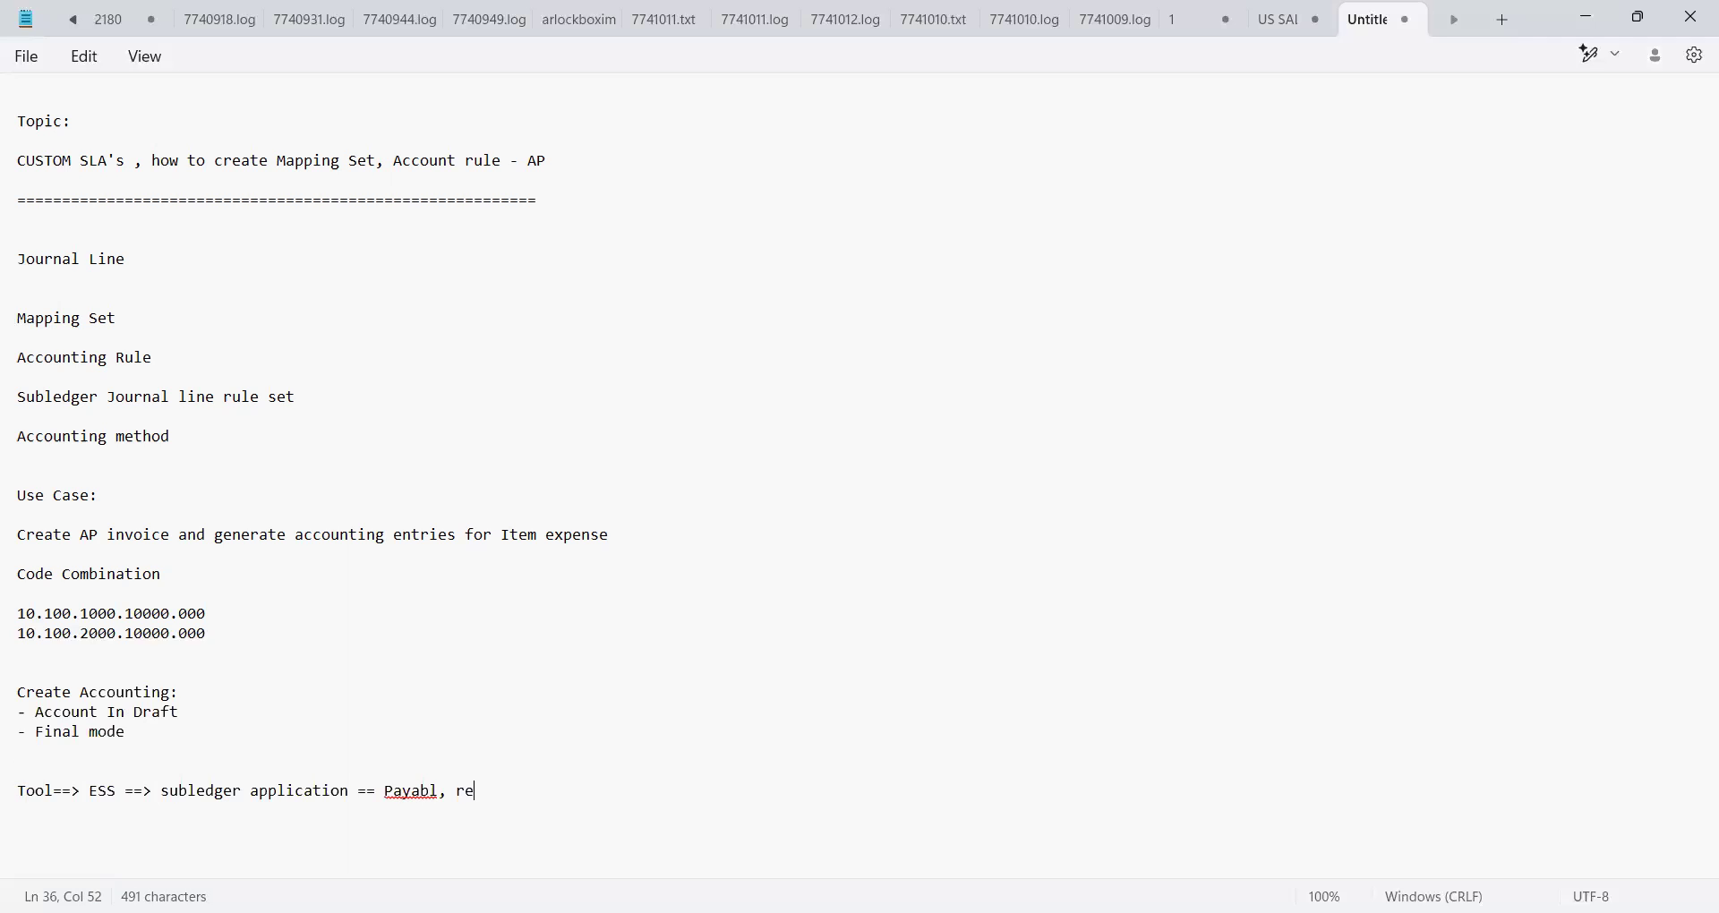
type("ce. ,")
key("BackSpace")
key("BackSpace")
key("BackSpace")
key("BackSpace")
key("BackSpace")
key("BackSpace")
key("BackSpace")
key("BackSpace")
key("BackSpace")
key("BackSpace")
key("BackSpace")
key("BackSpace")
key("BackSpace")
key("BackSpace")
key("BackSpace")
Add a 'Module' line beneath the navigation path
key("Return")
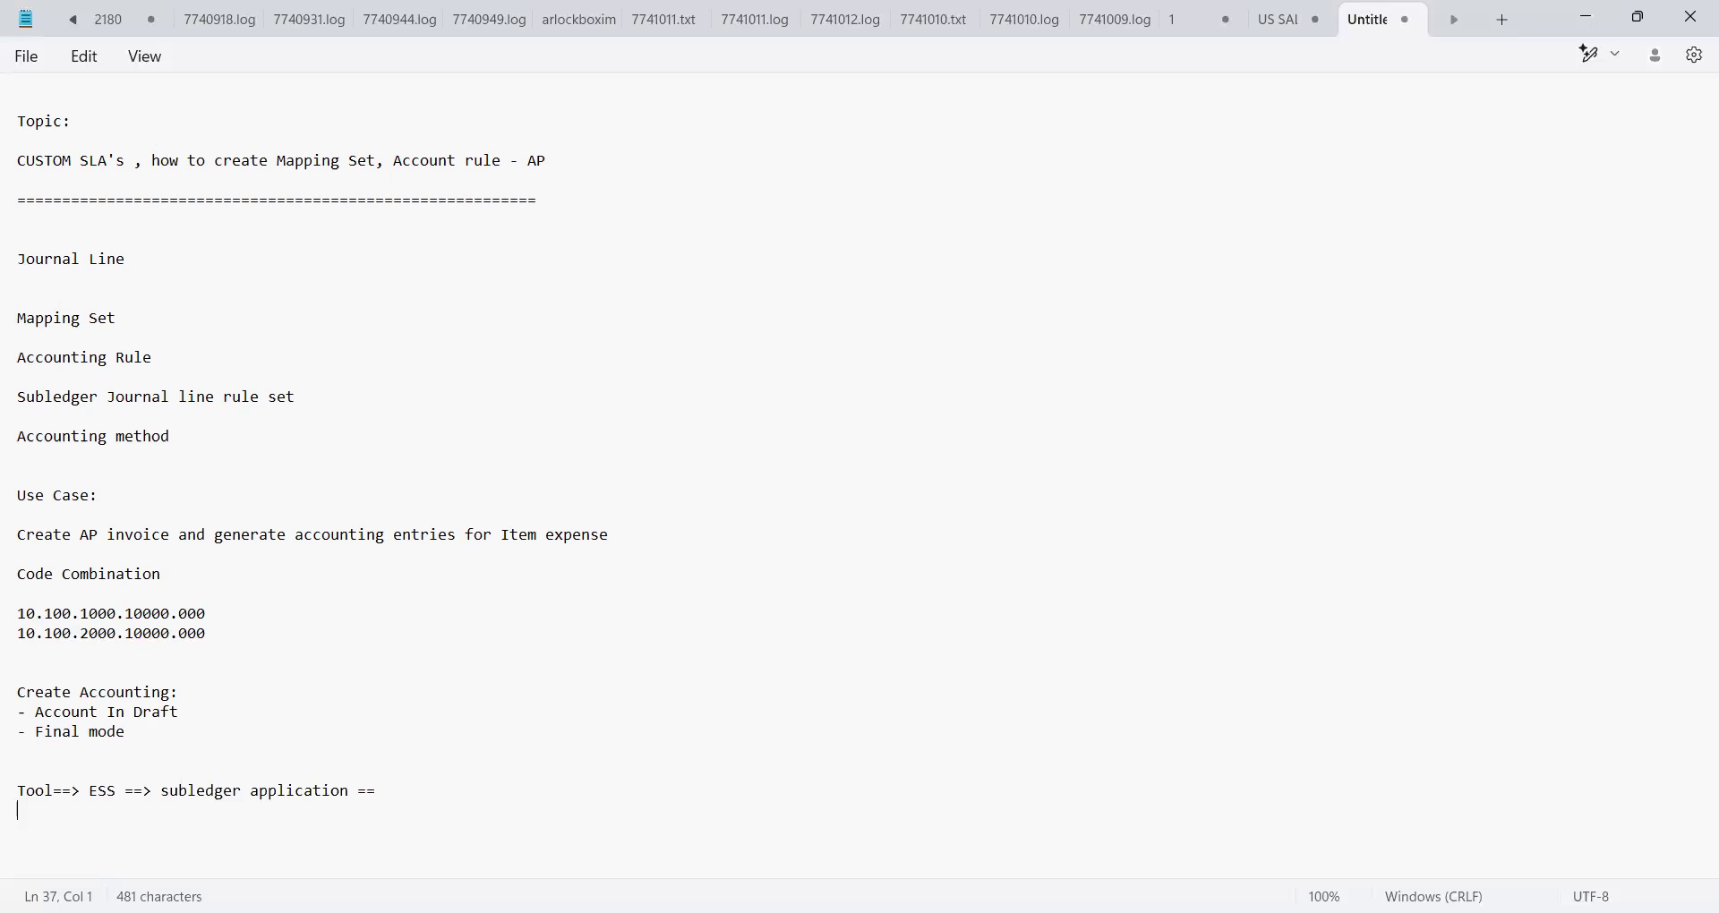
type("Module")
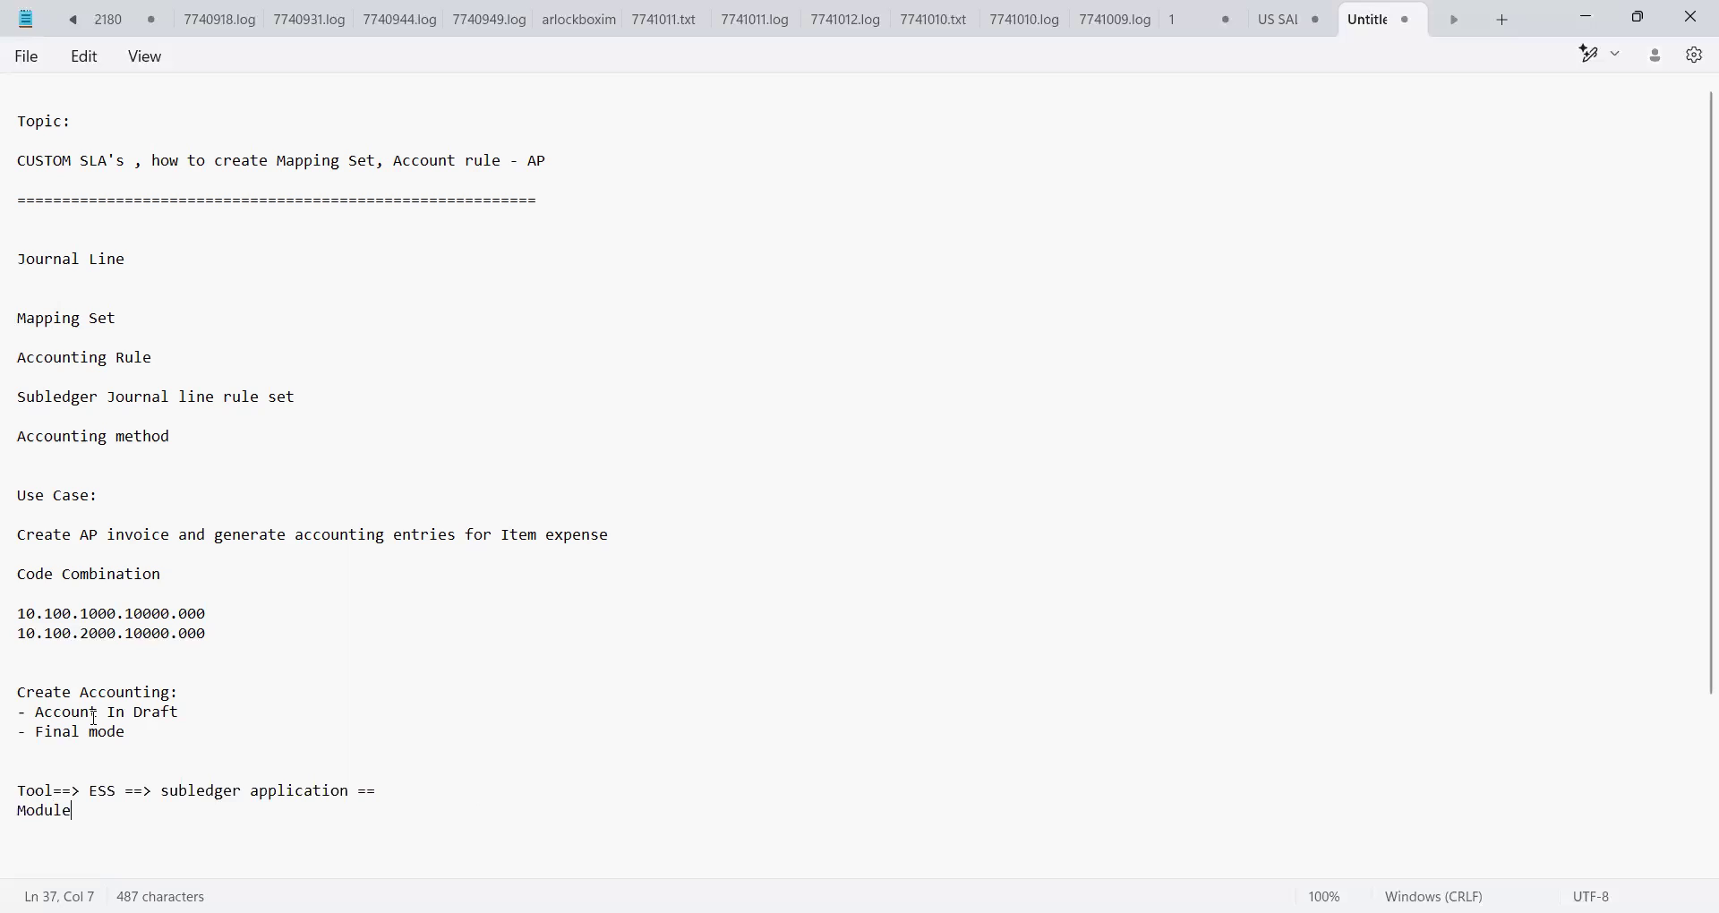
left_click(182, 713)
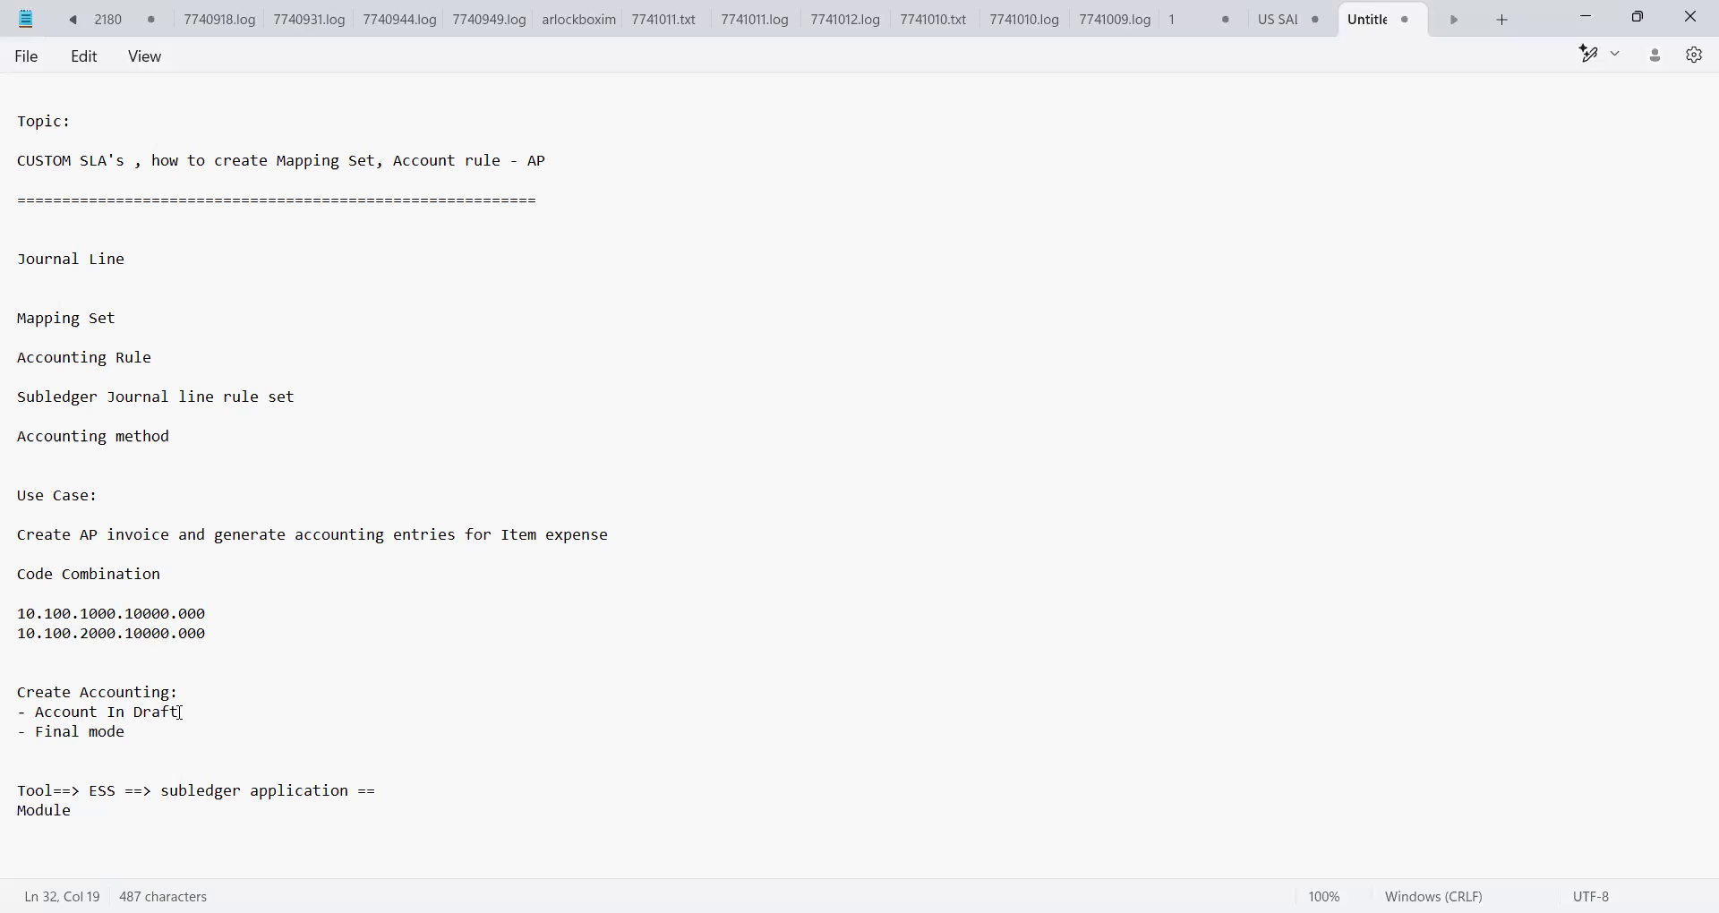
left_click(130, 737)
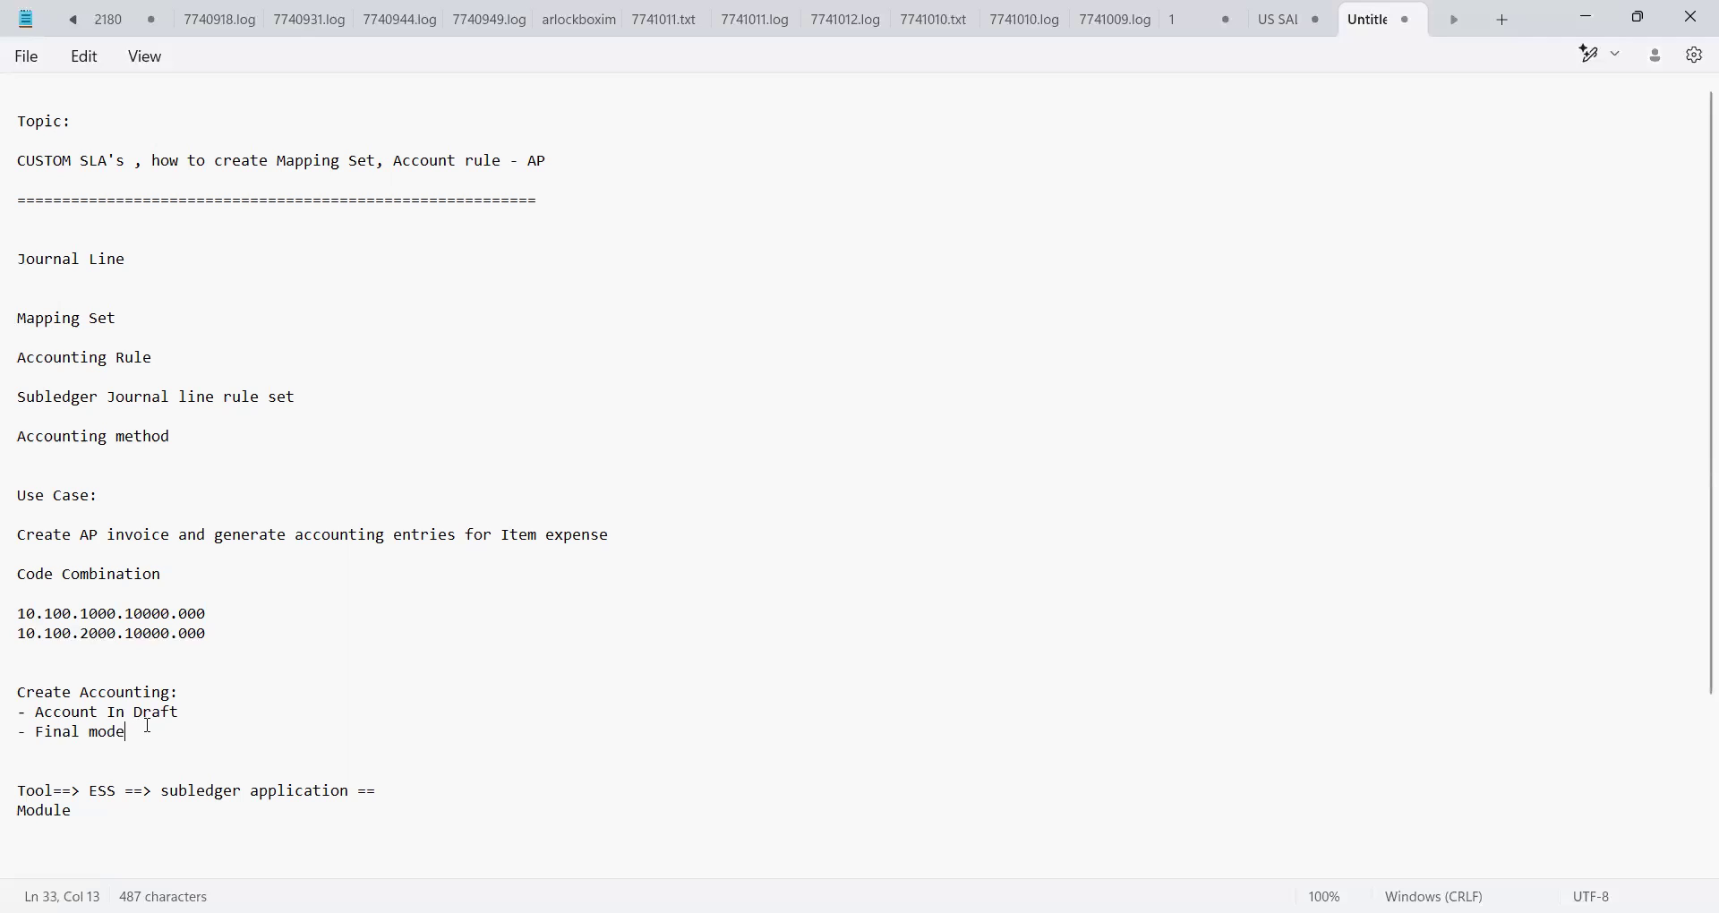
triple_click(24, 698)
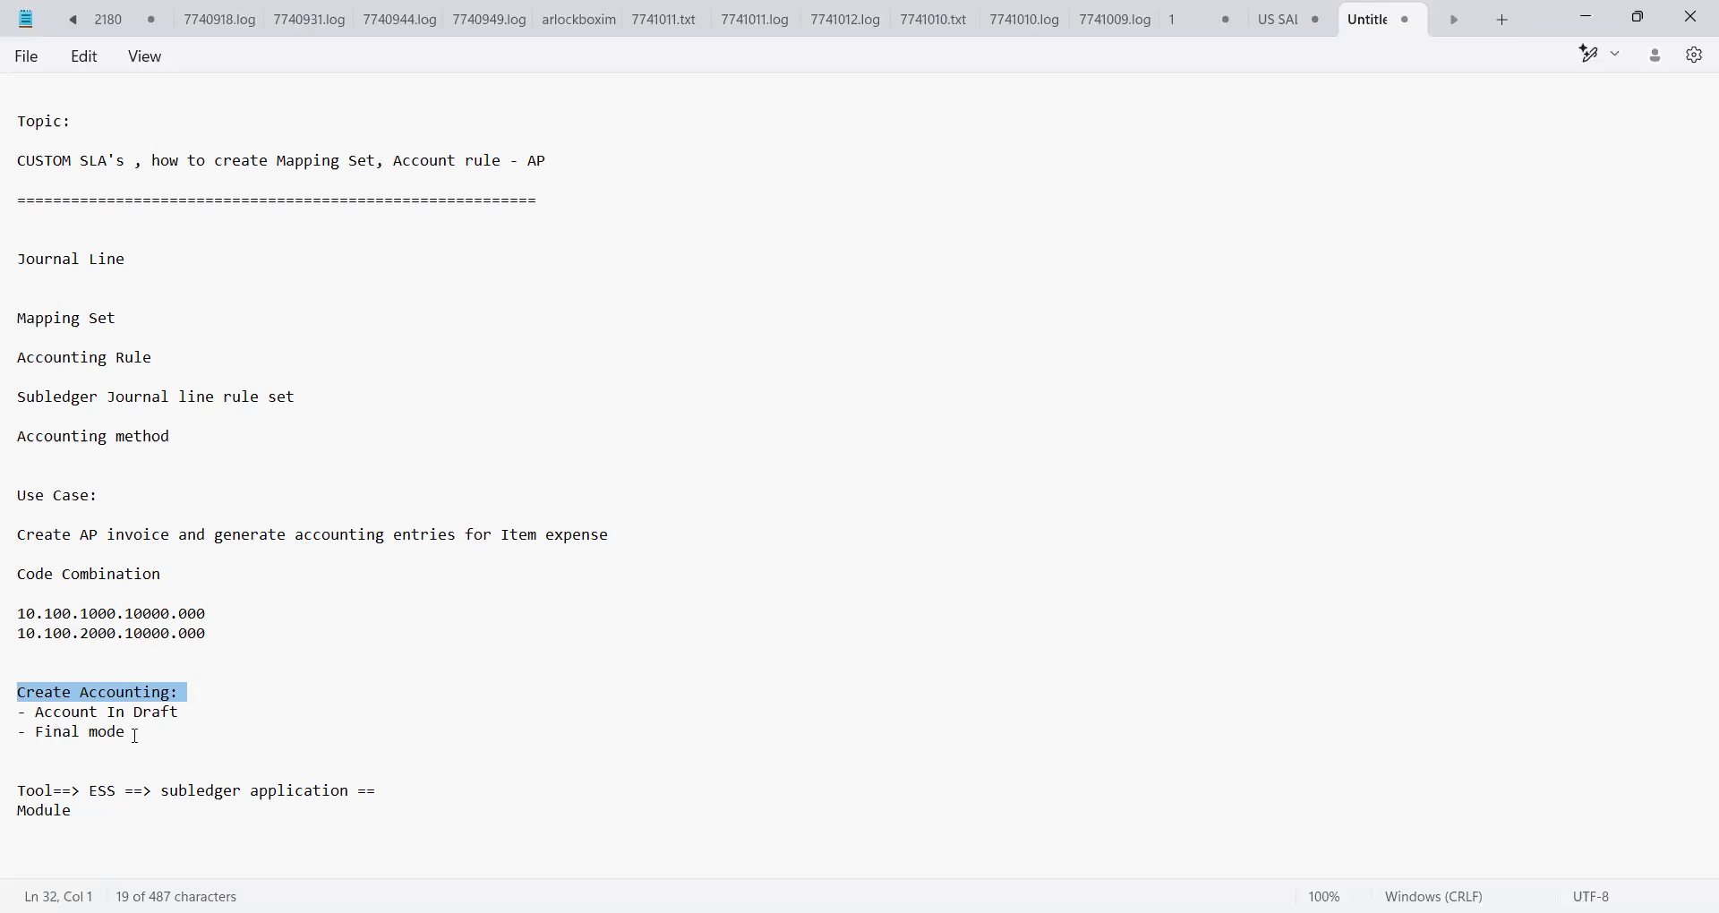
left_click(49, 681)
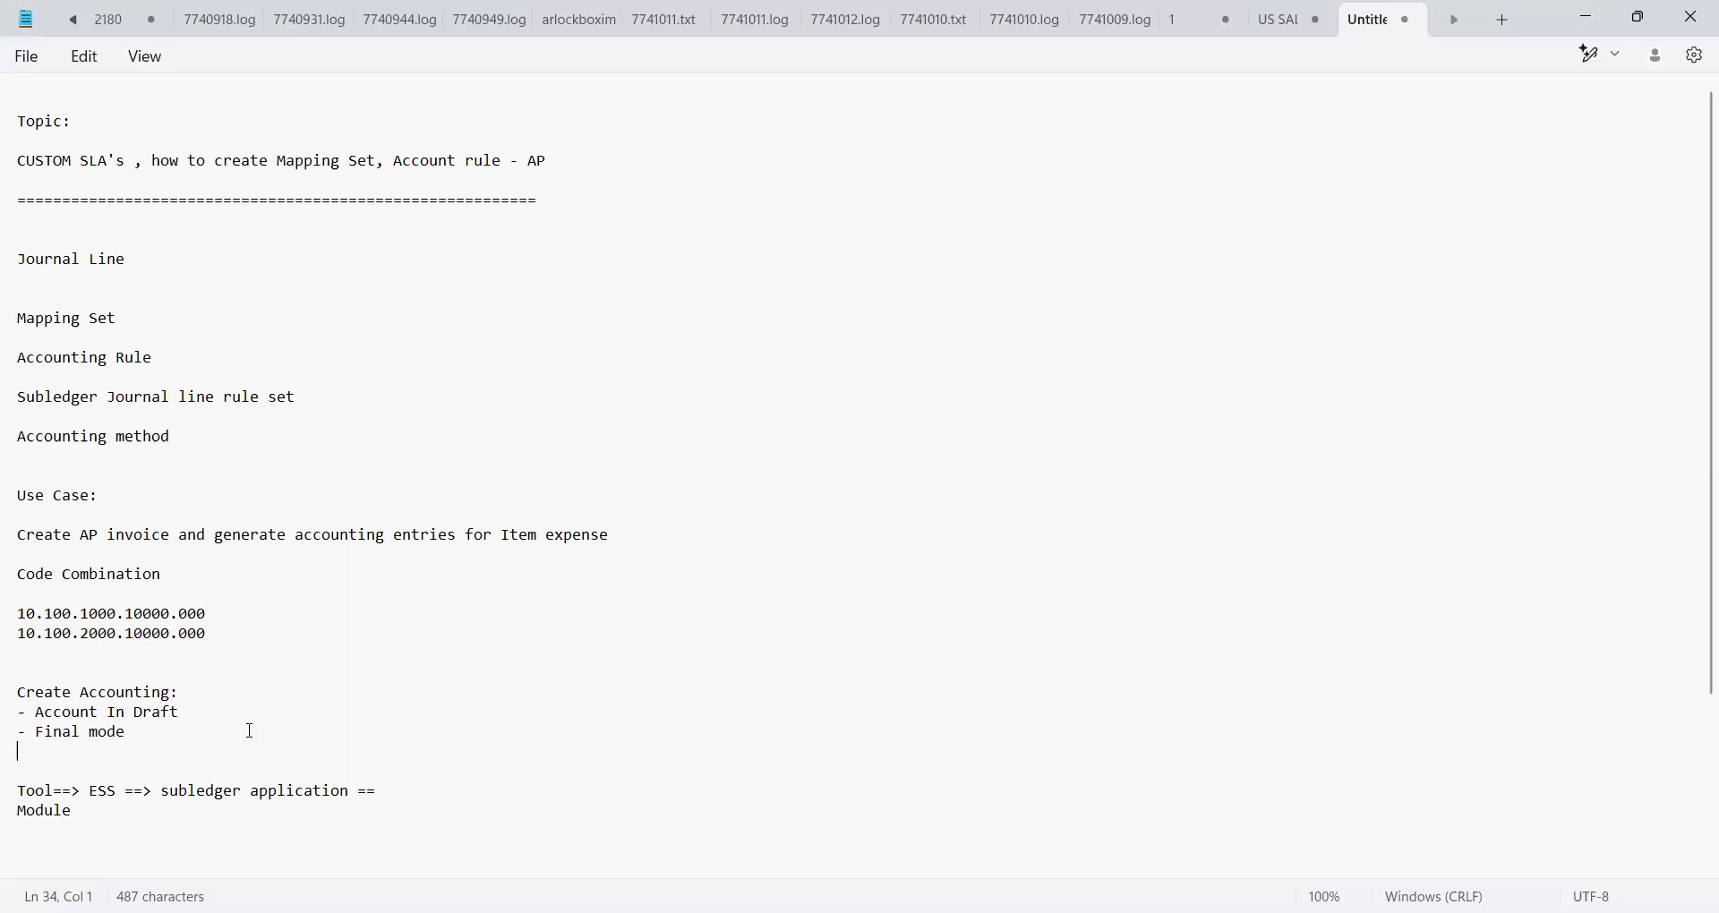
Under Module, list AP and AR on separate lines
left_click(394, 792)
key("Return")
key("Down")
key("Down")
key("Down")
key("Return")
key("Return")
key("Down")
key("Down")
key("Up")
key("Up")
key("Up")
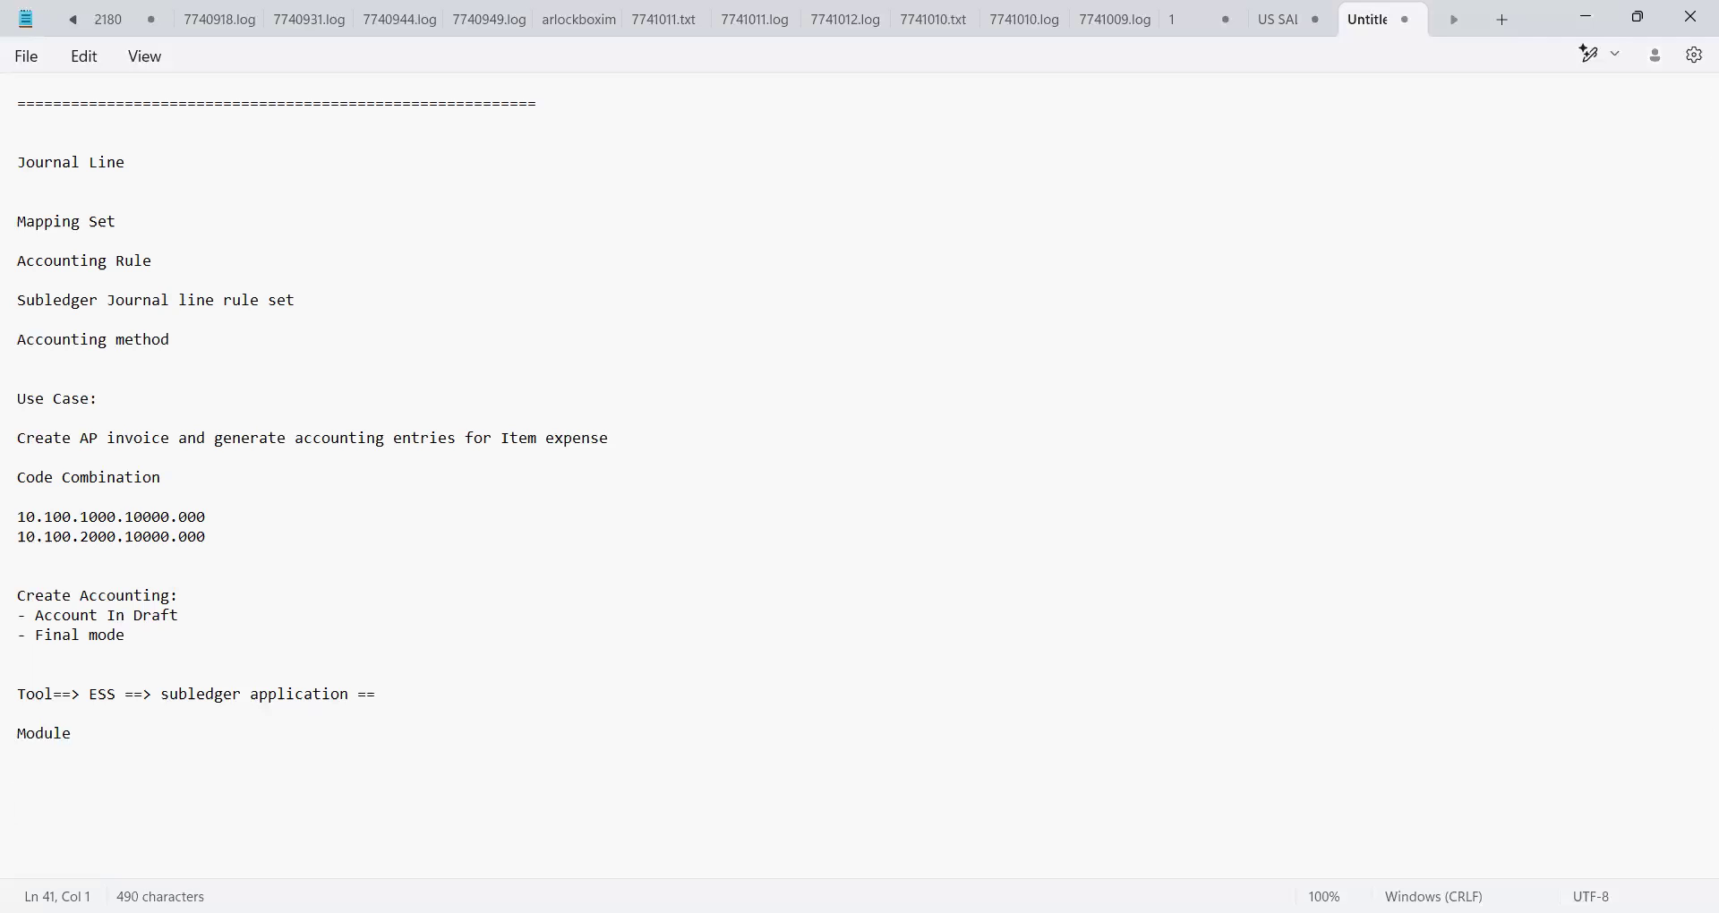
type("AP")
key("Return")
type("A")
key("BackSpace")
type("AR")
key("Return")
Add the FA CM and FAH- SUBL module lines
type("FA ")
type("CM")
key("Return")
type("AR")
key("BackSpace")
key("BackSpace")
type("FAH- SUBL")
key("Return")
key("Up")
key("Up")
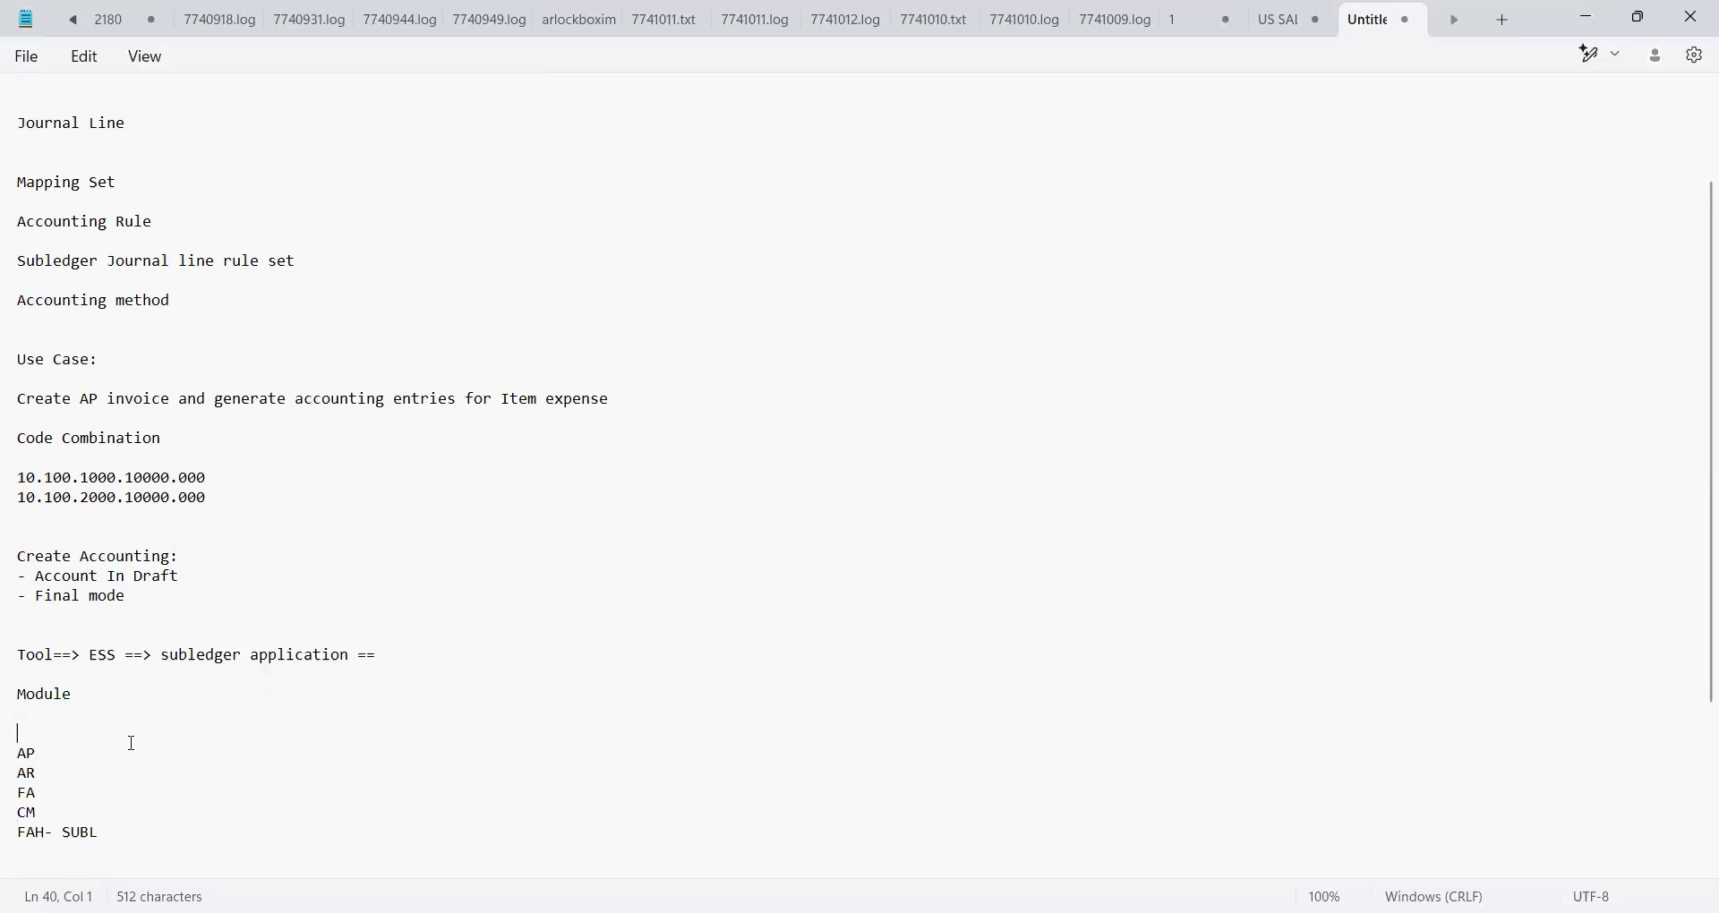
left_click(150, 810)
left_click(146, 835)
Complete the line to read 'FAH- SUBL =====> GL Application.'
type("=====> GL ")
type("APplicaiton a")
key("BackSpace")
key("BackSpace")
key("BackSpace")
key("BackSpace")
key("BackSpace")
key("BackSpace")
key("BackSpace")
type("ation")
key("BackSpace")
key("BackSpace")
key("BackSpace")
key("BackSpace")
key("BackSpace")
key("BackSpace")
key("BackSpace")
key("BackSpace")
key("BackSpace")
key("BackSpace")
key("BackSpace")
key("BackSpace")
type("Application")
key("BackSpace")
type(".")
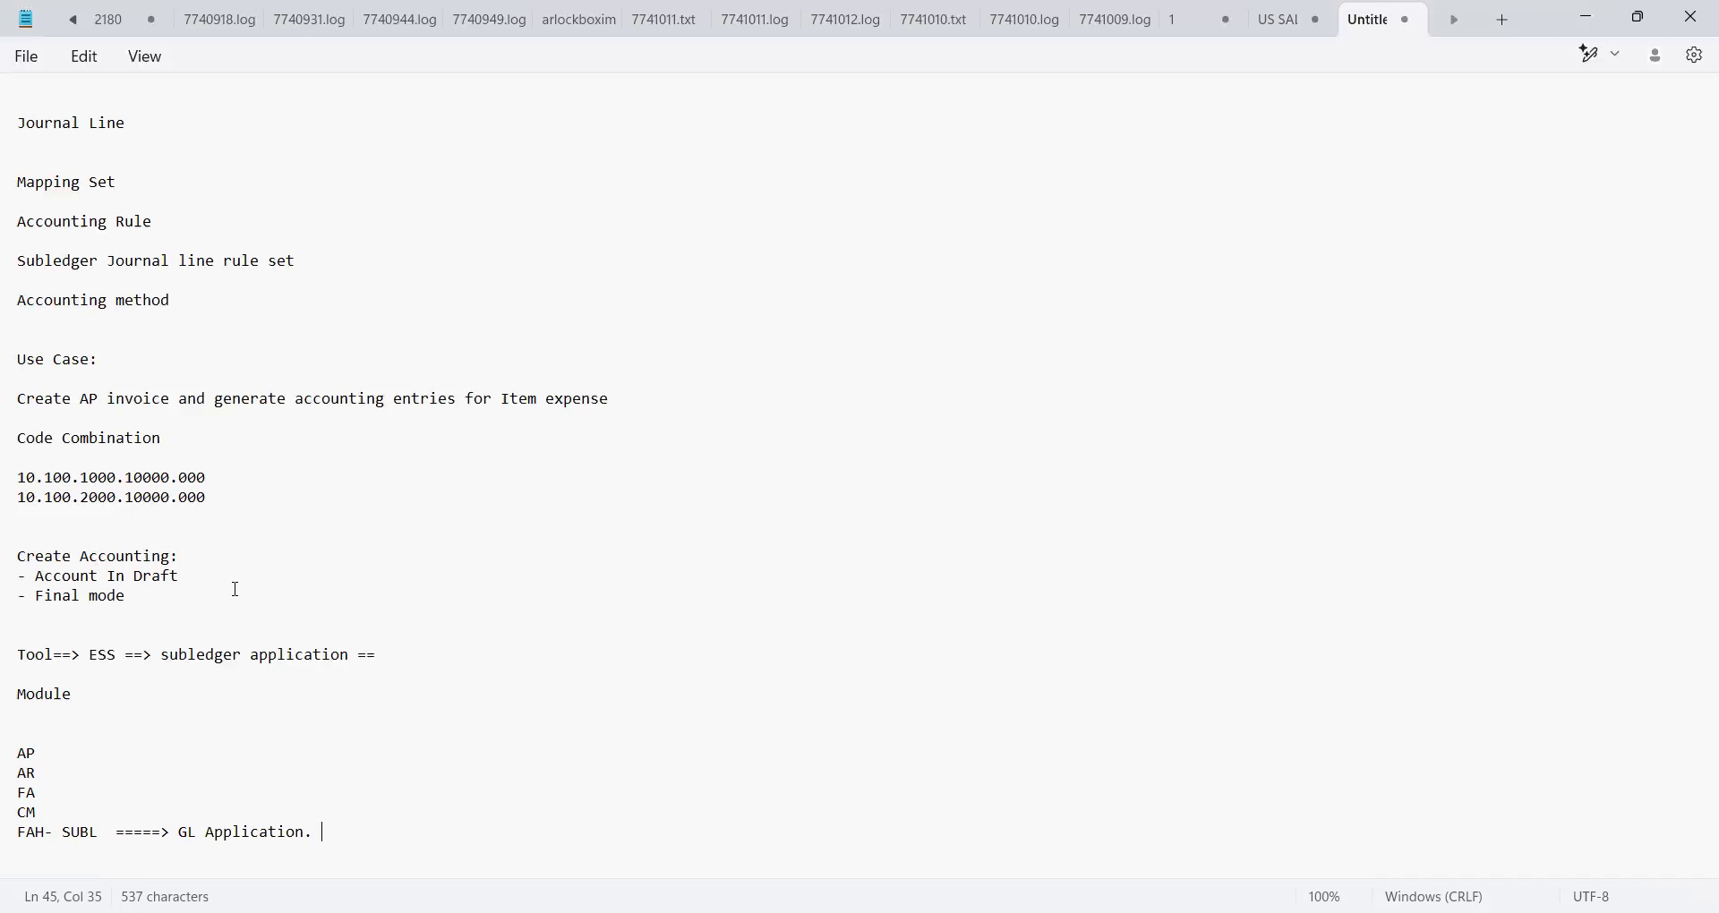
Review the notes and switch to the Oracle Fusion browser window
left_click(192, 597)
left_click(167, 319)
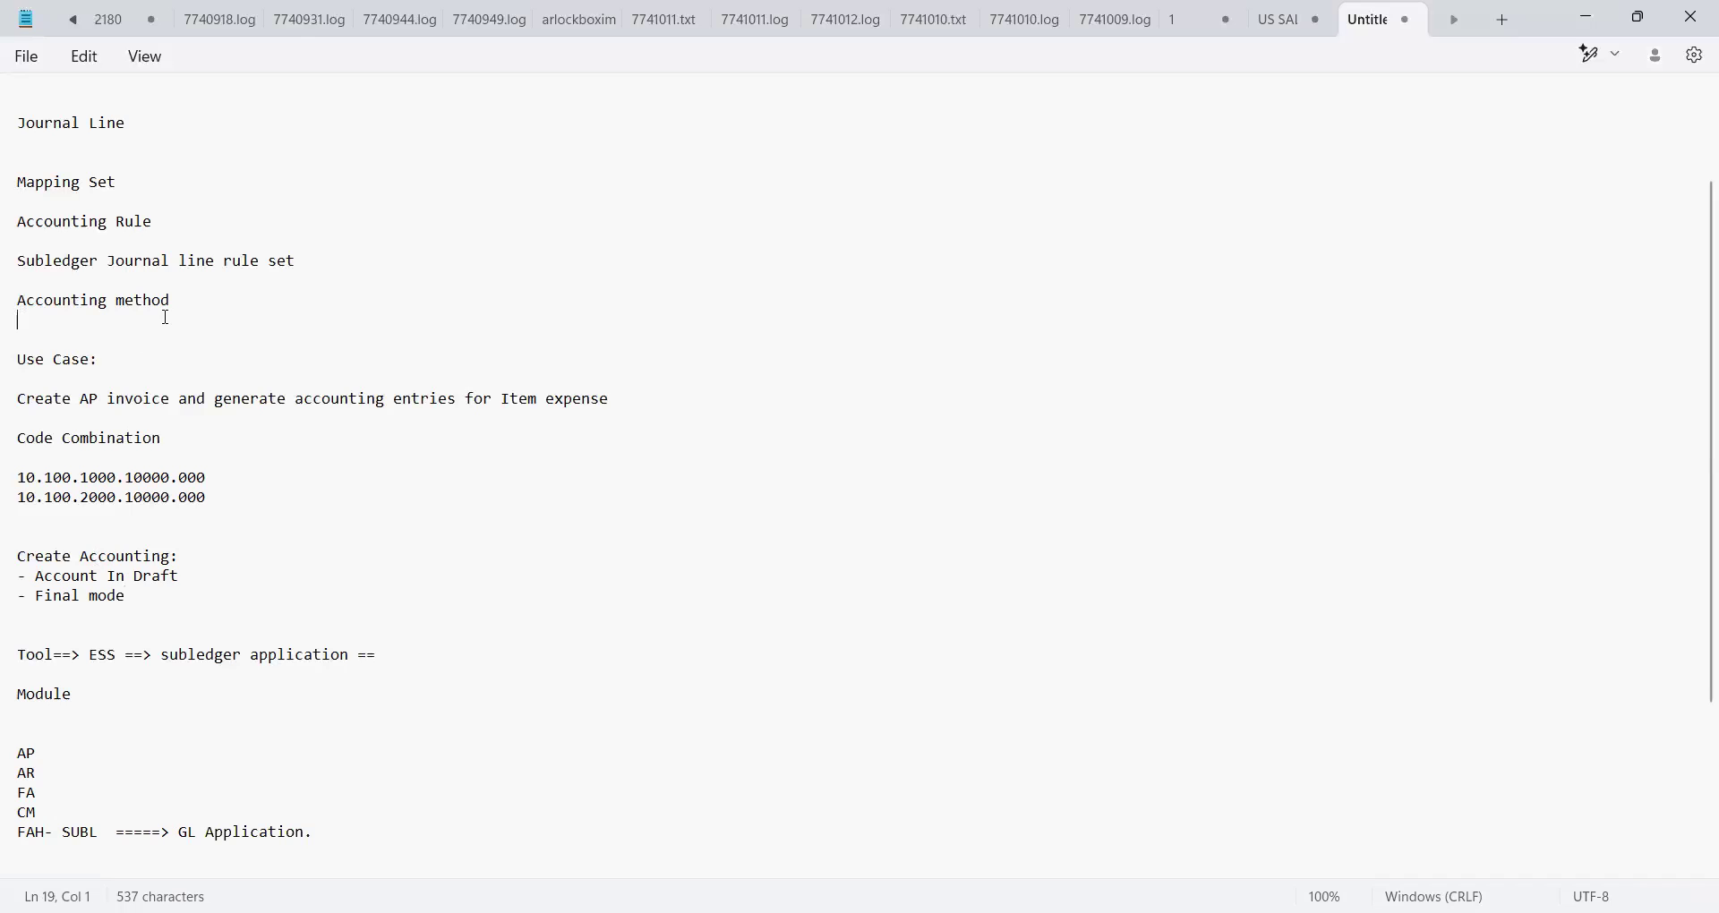
key("Down")
key("Down")
key("Down")
key("Down")
key("Down")
key("Down")
key("Down")
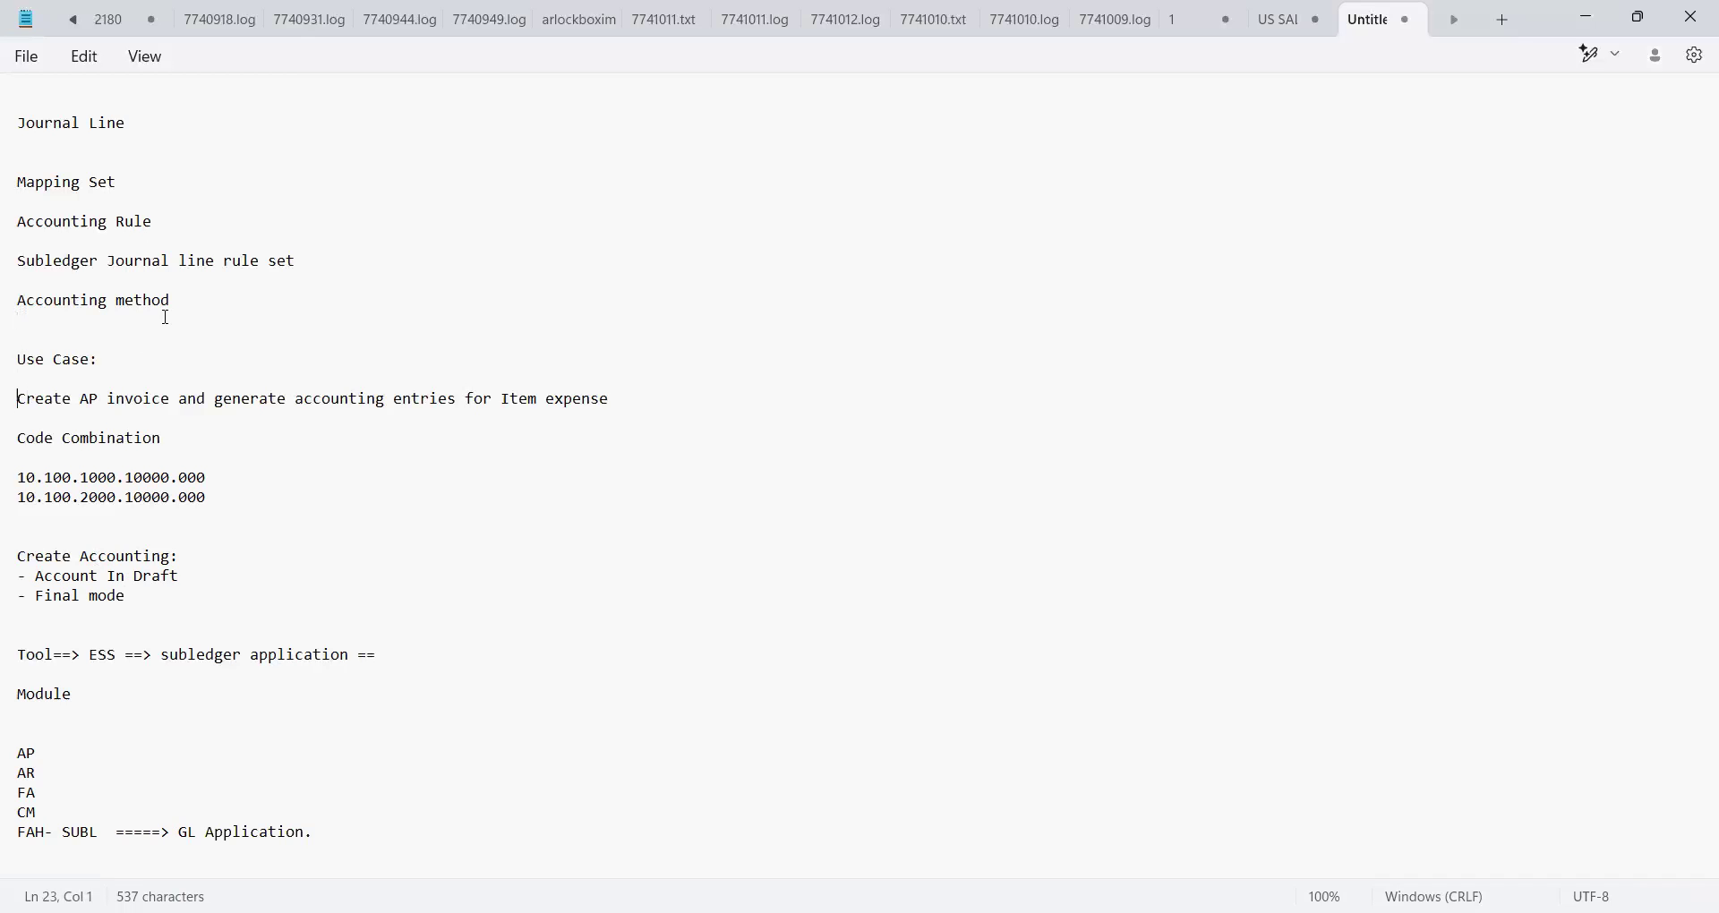
key("Down")
key("Down")
key("Down")
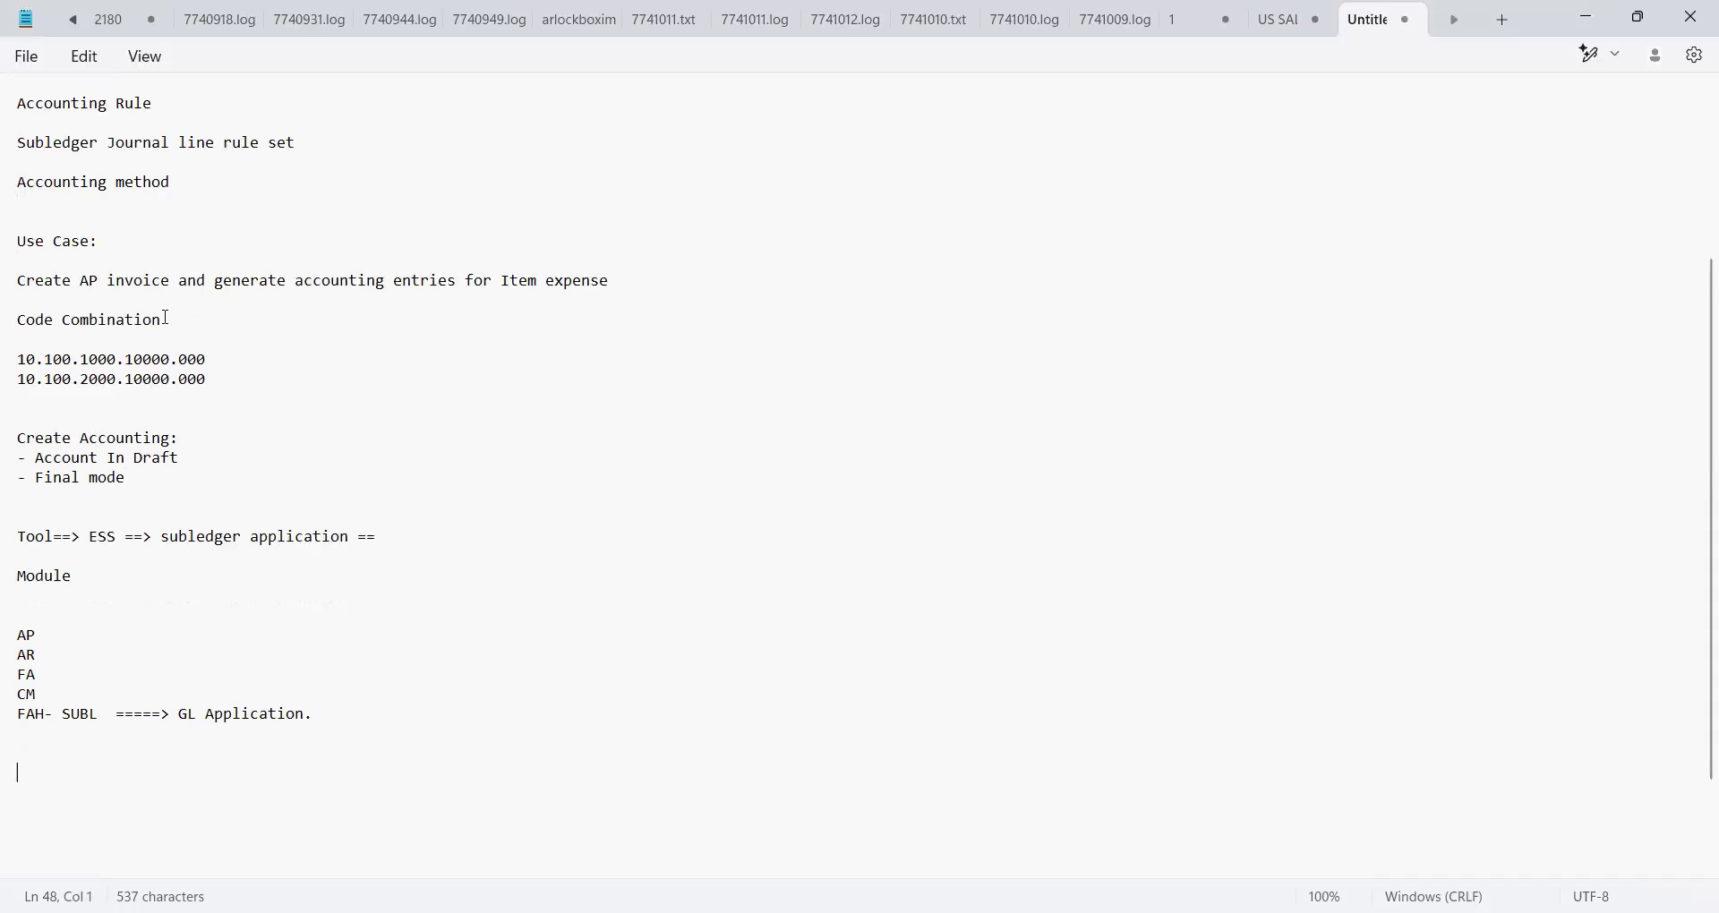
key("alt+Tab")
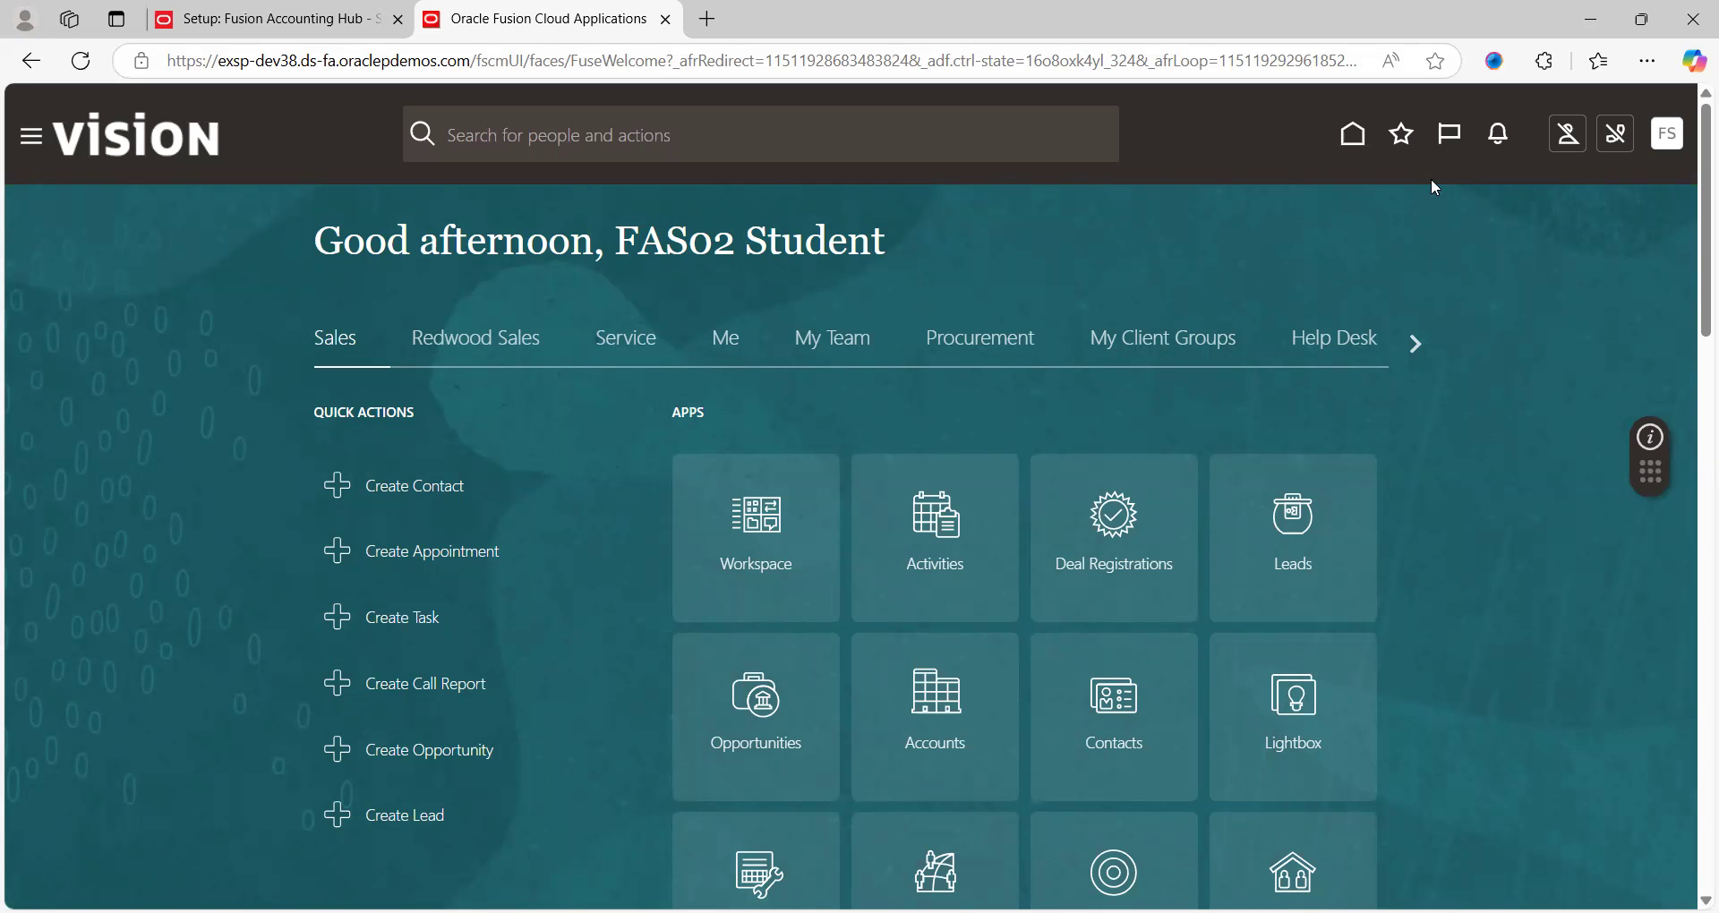
Open Setup and Maintenance from the user menu and restore the browser window to reveal the notes
left_click(1665, 142)
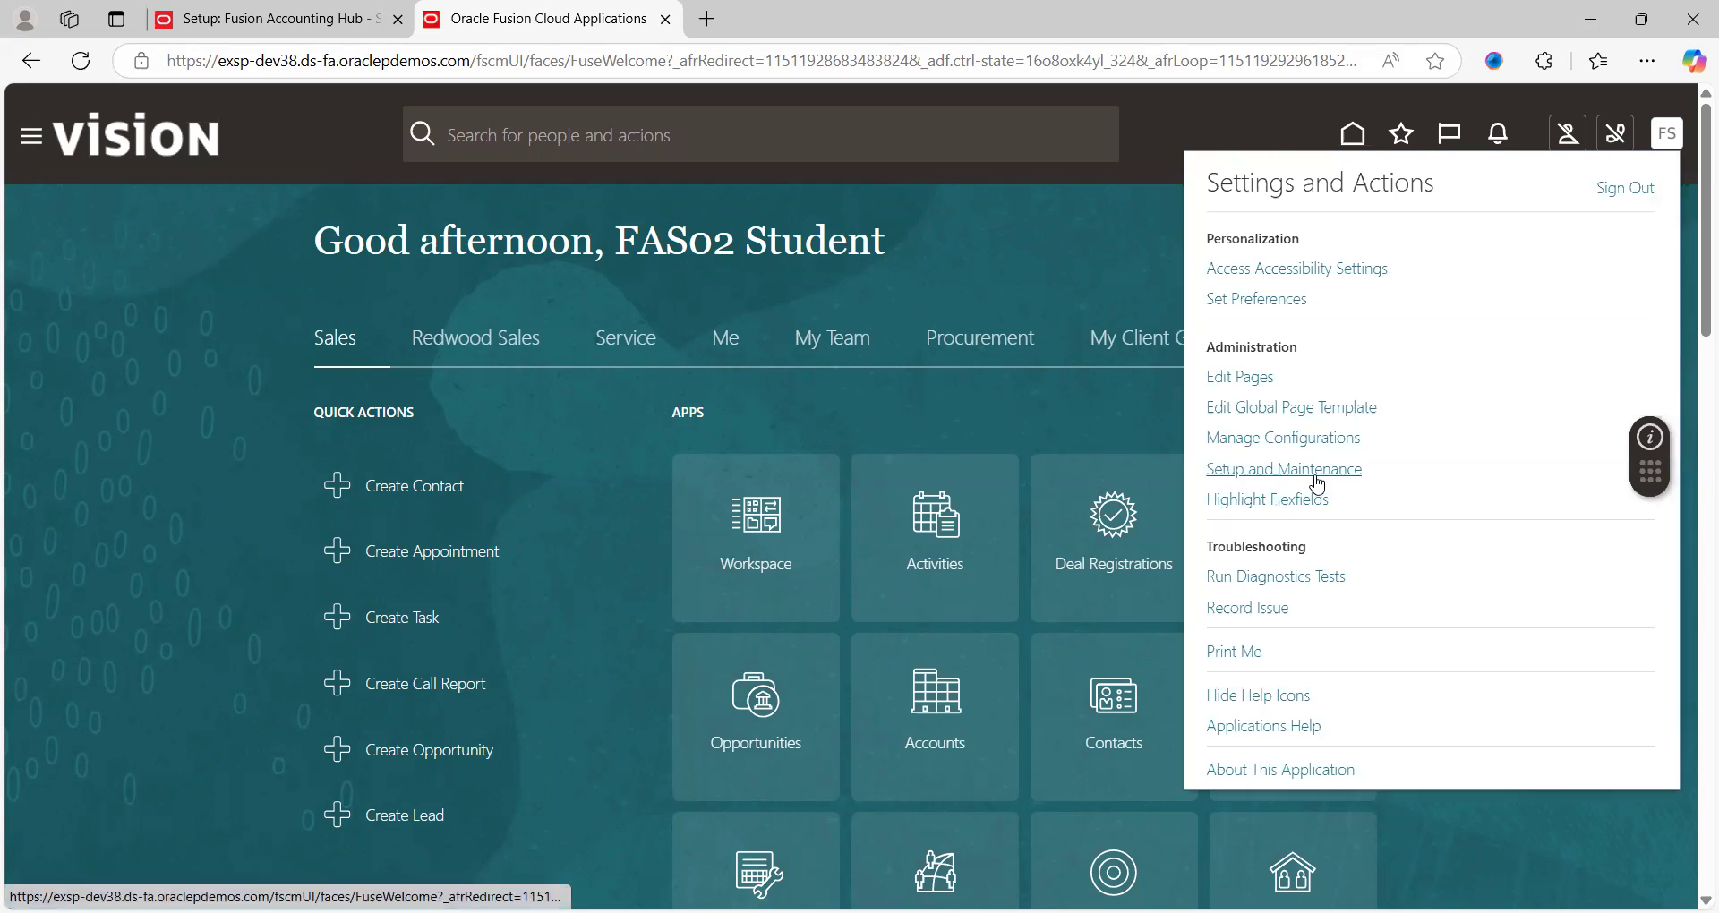
left_click(1321, 475)
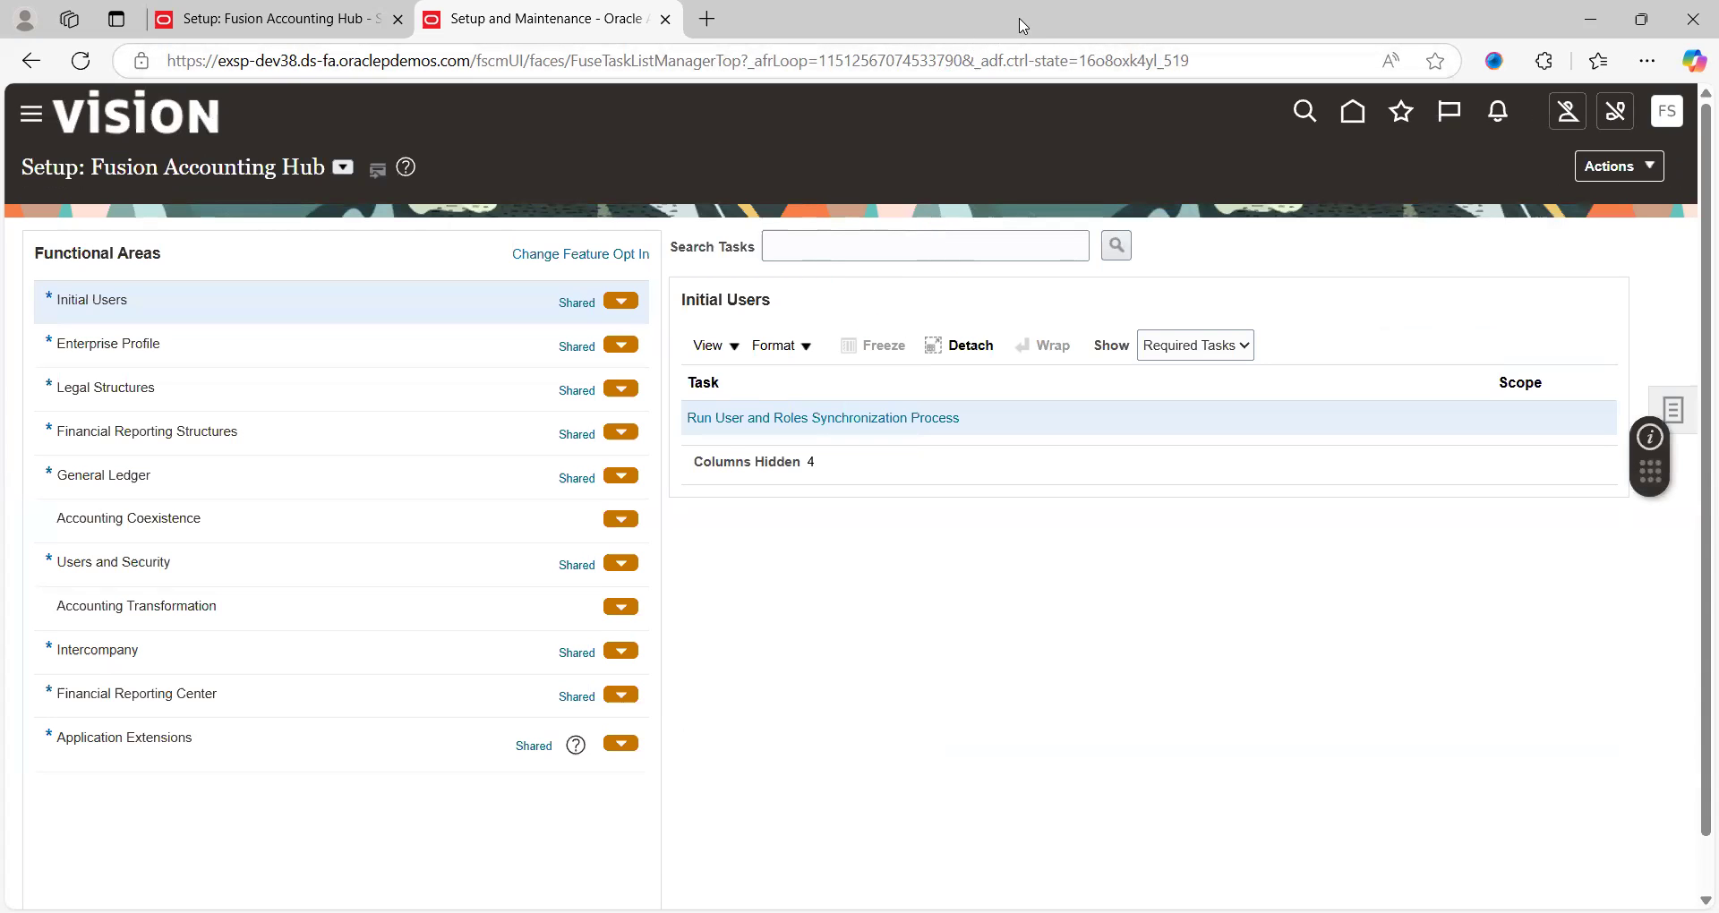
left_click_drag(1023, 26, 703, 158)
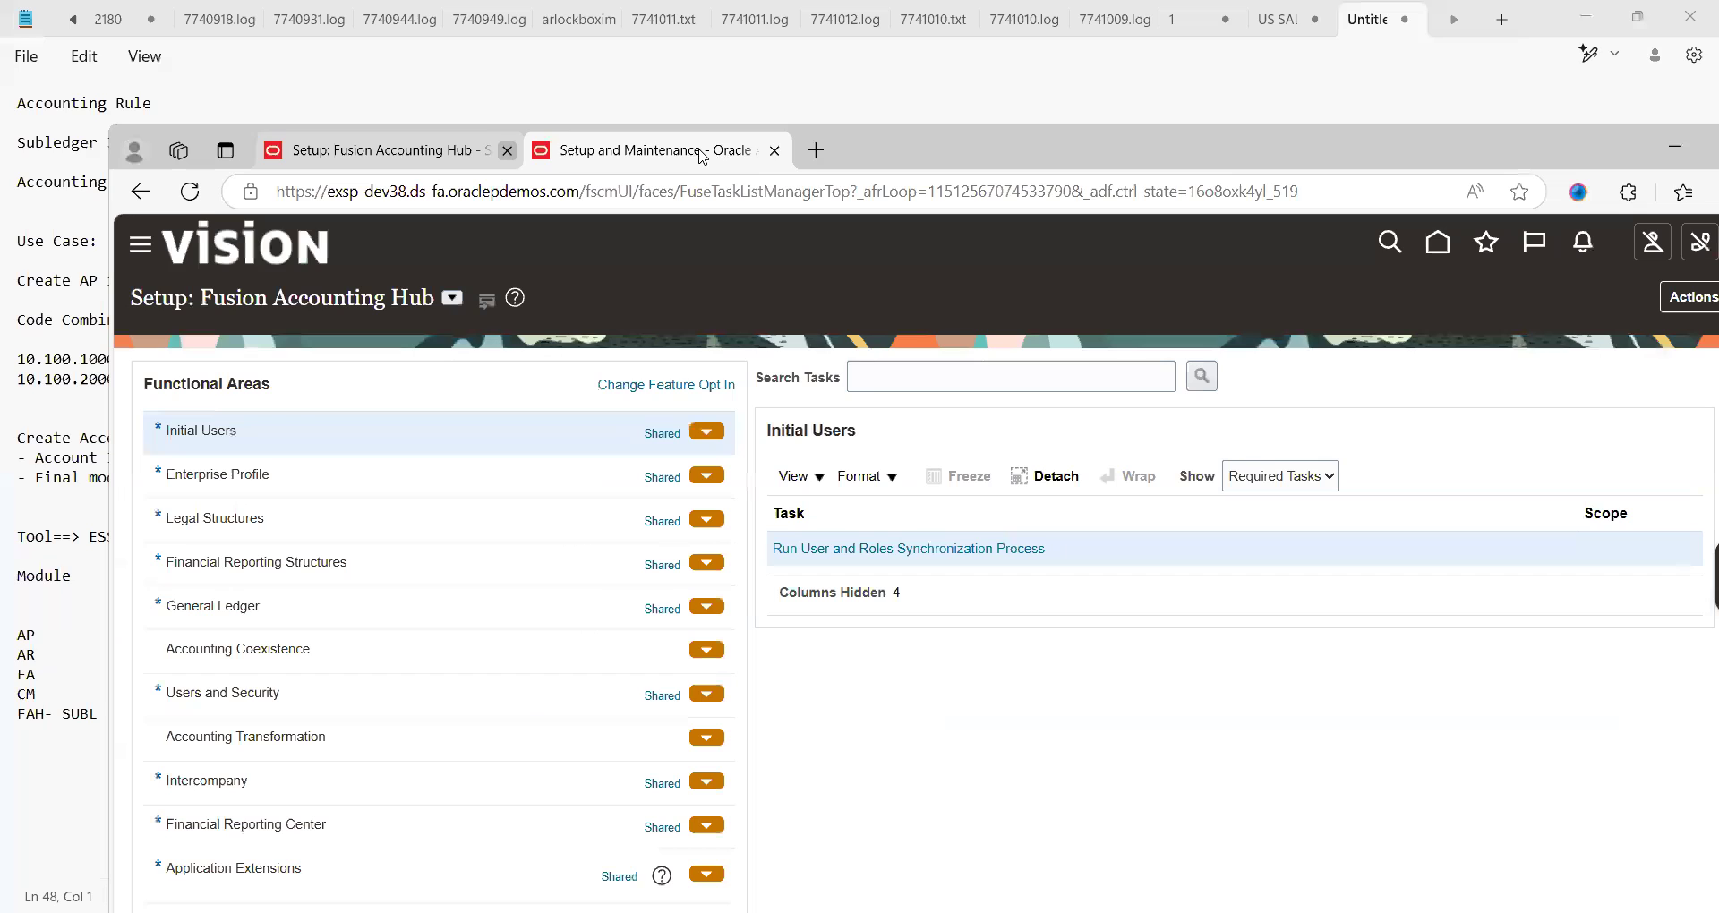
Duplicate the setup page tab and maximize the browser again
right_click(633, 159)
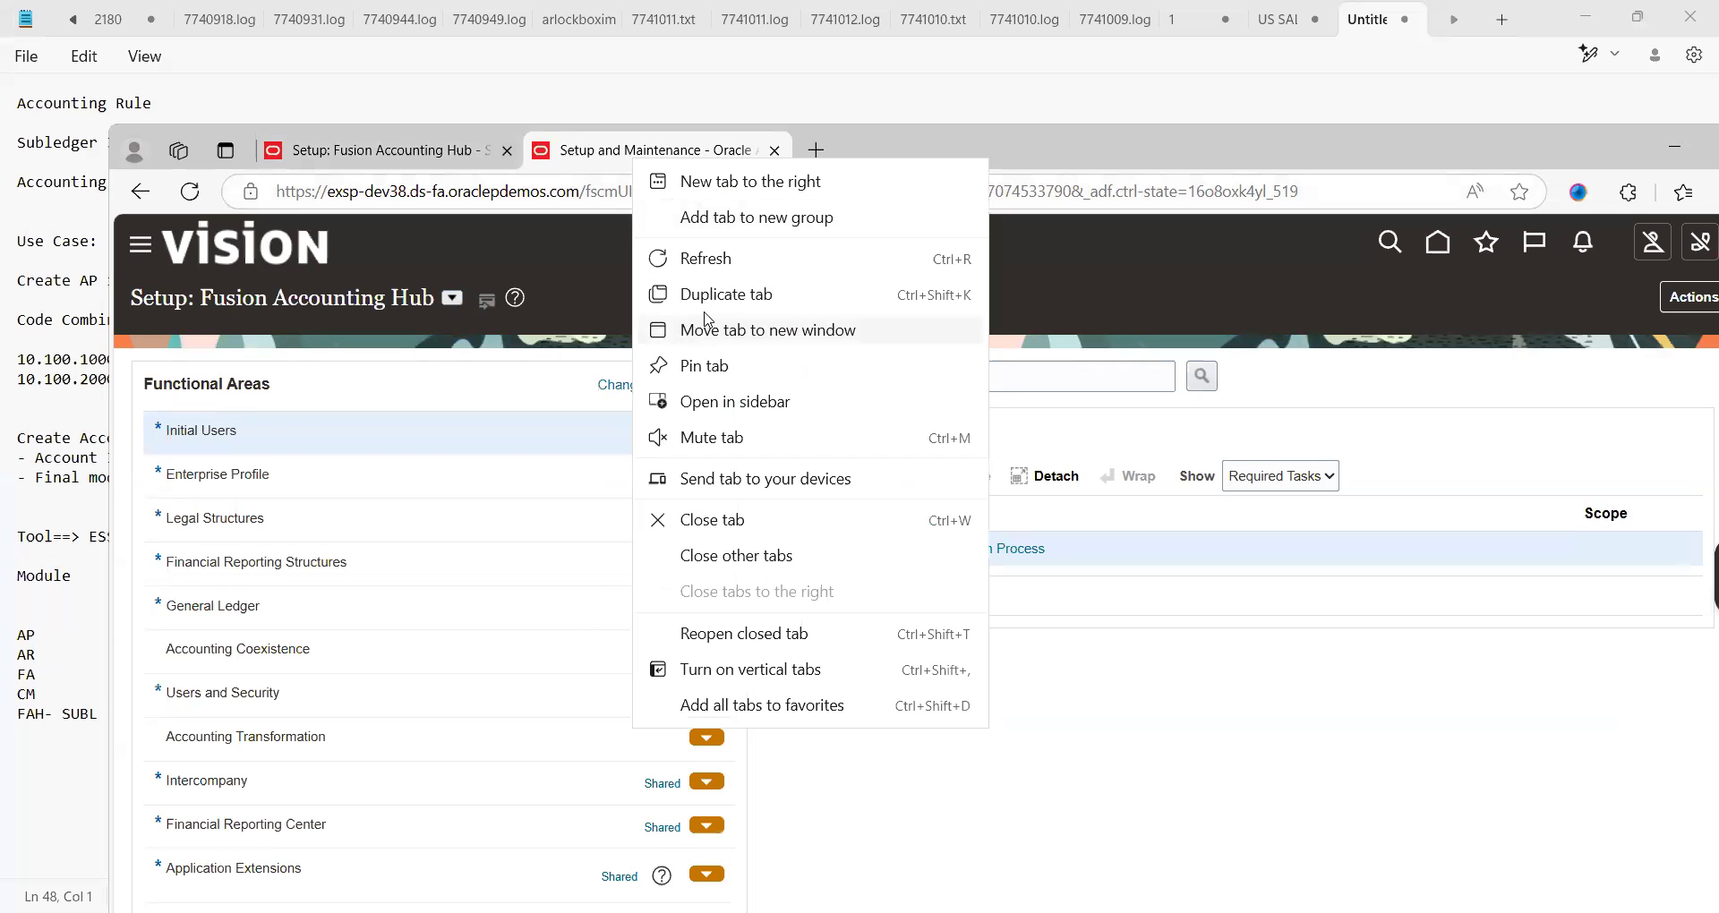
left_click(727, 295)
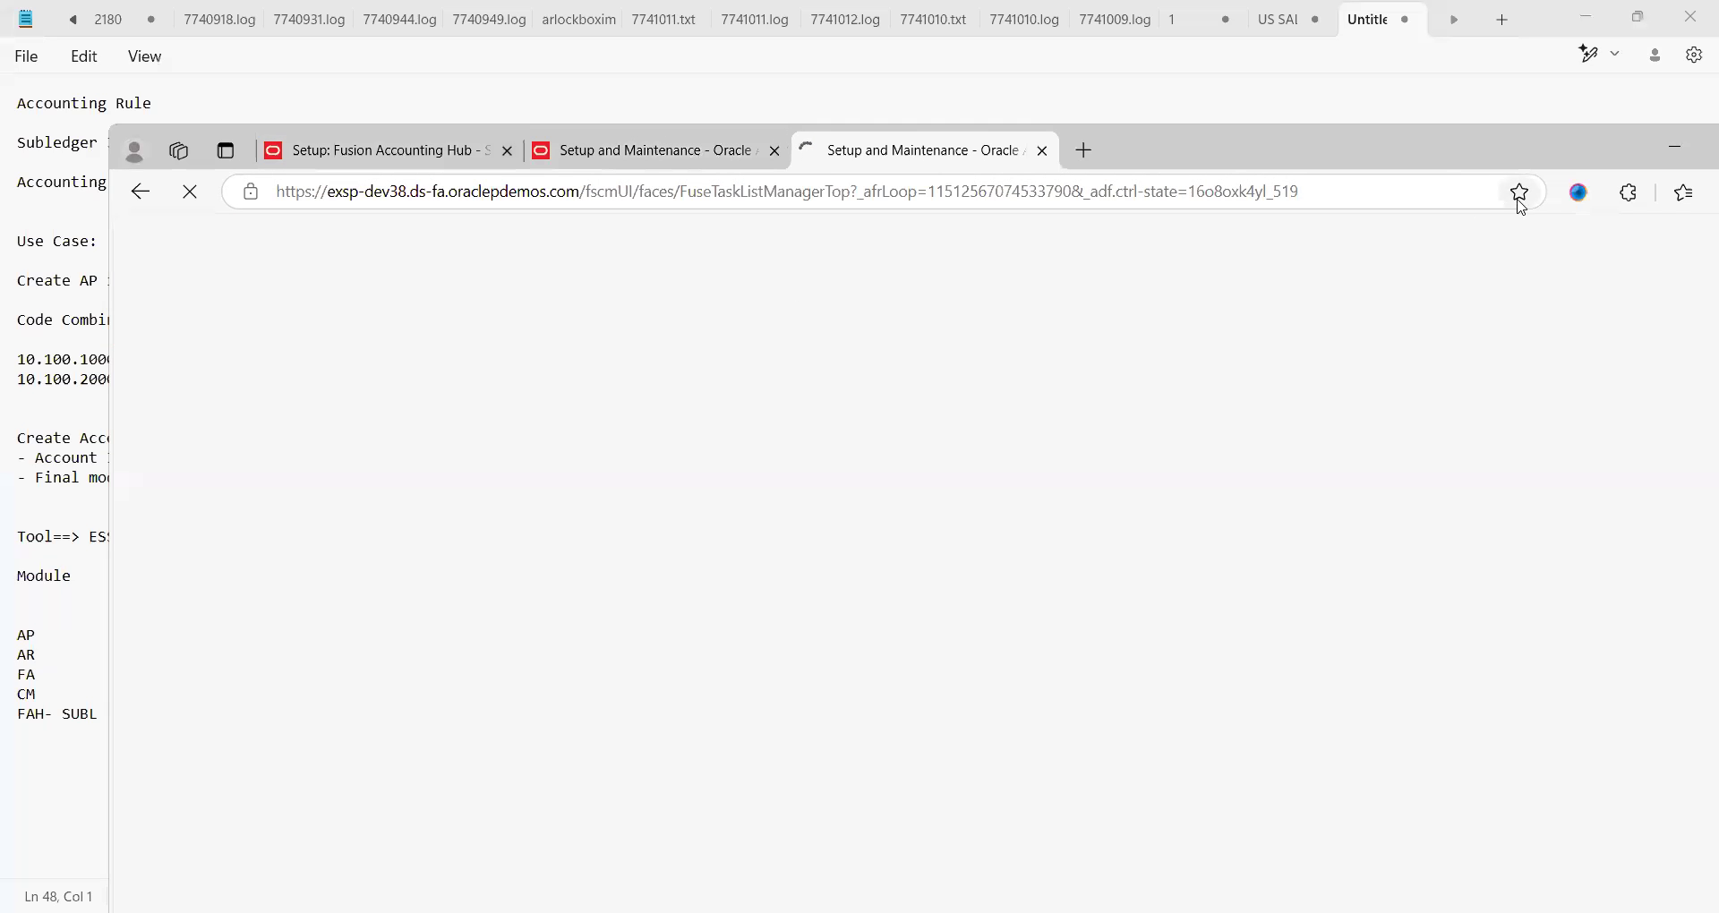
double_click(1497, 168)
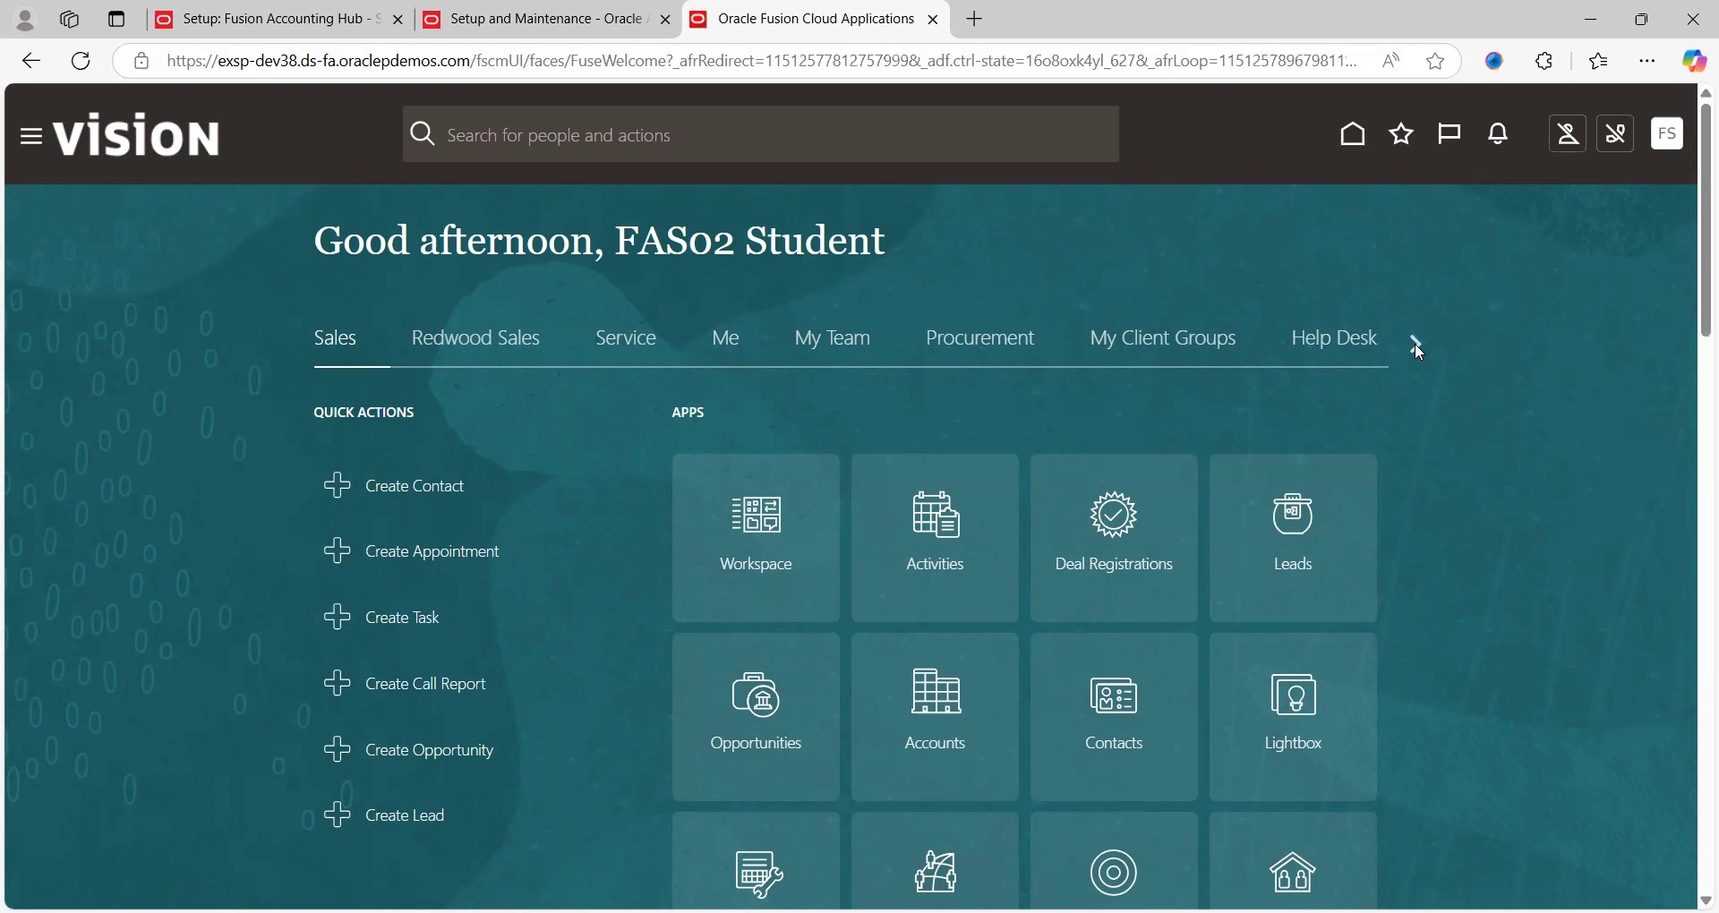
Go to Payables > Invoices and start a new invoice from the Tasks panel
left_click(1415, 343)
left_click(1415, 342)
left_click(1414, 342)
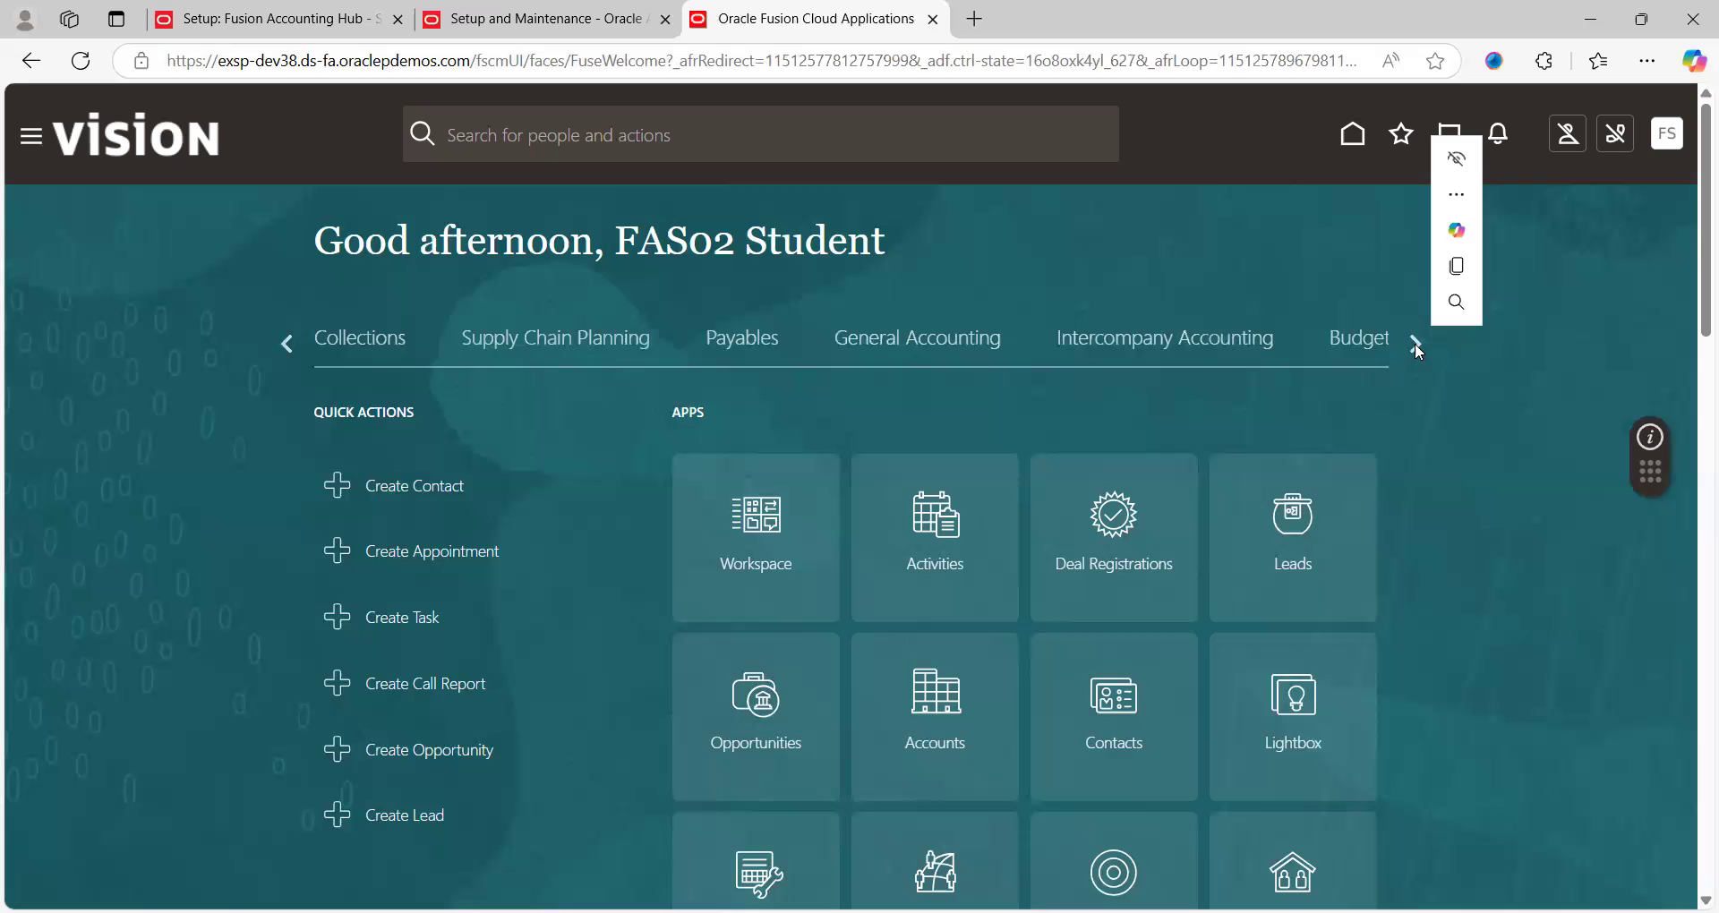
left_click(614, 344)
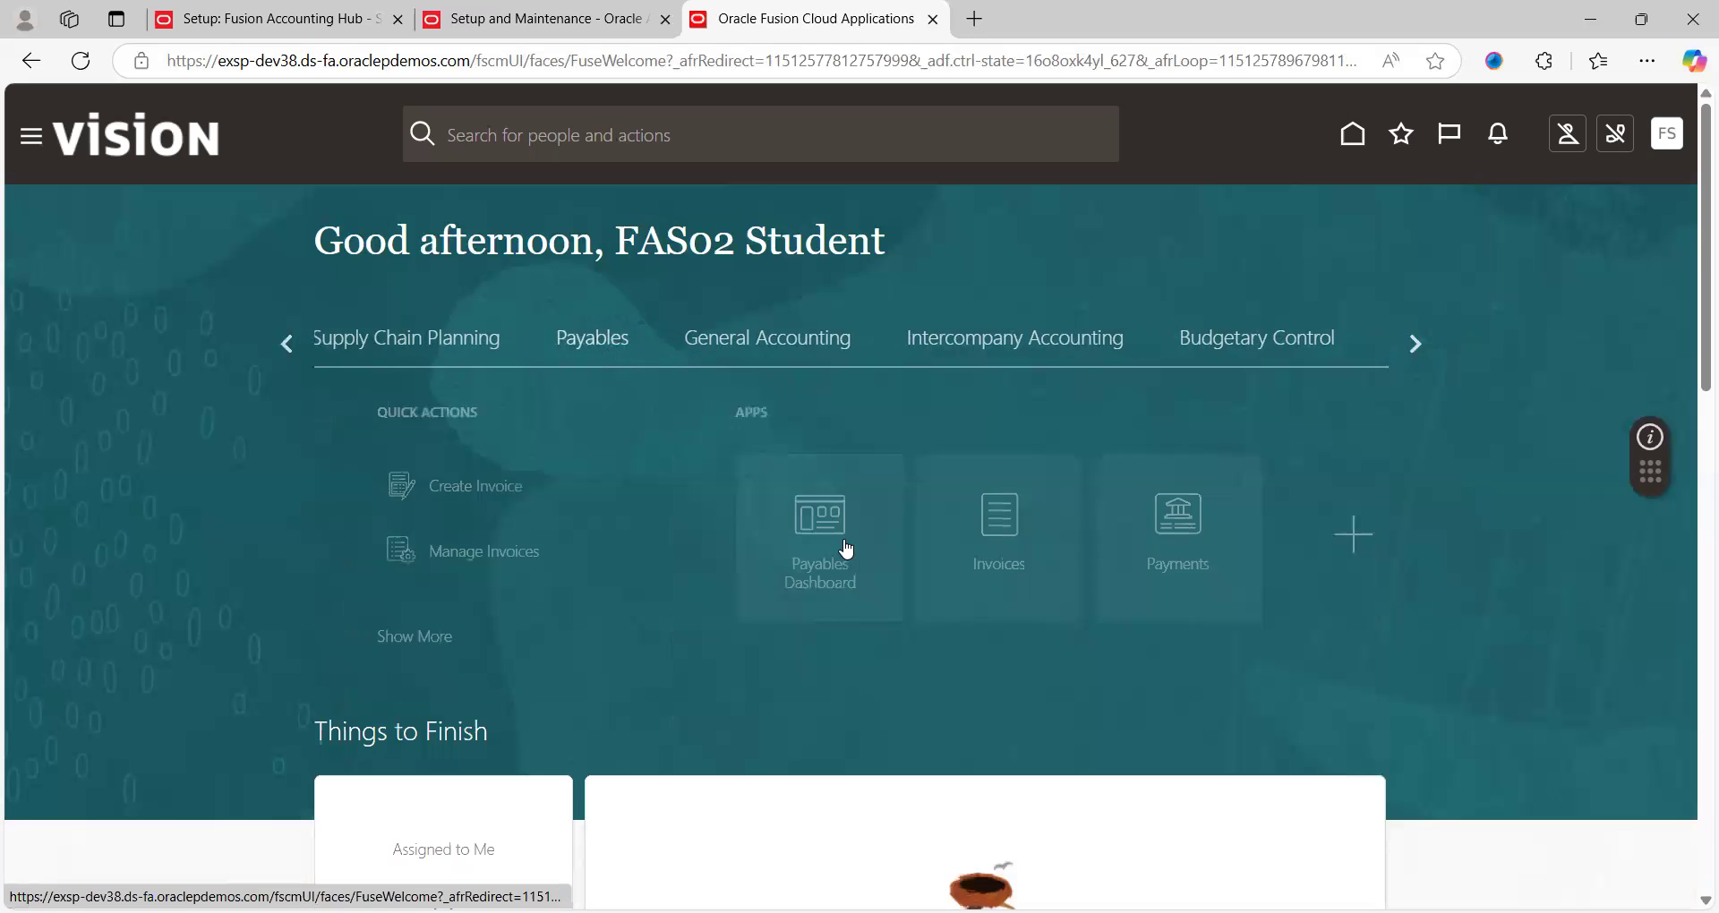
left_click(932, 538)
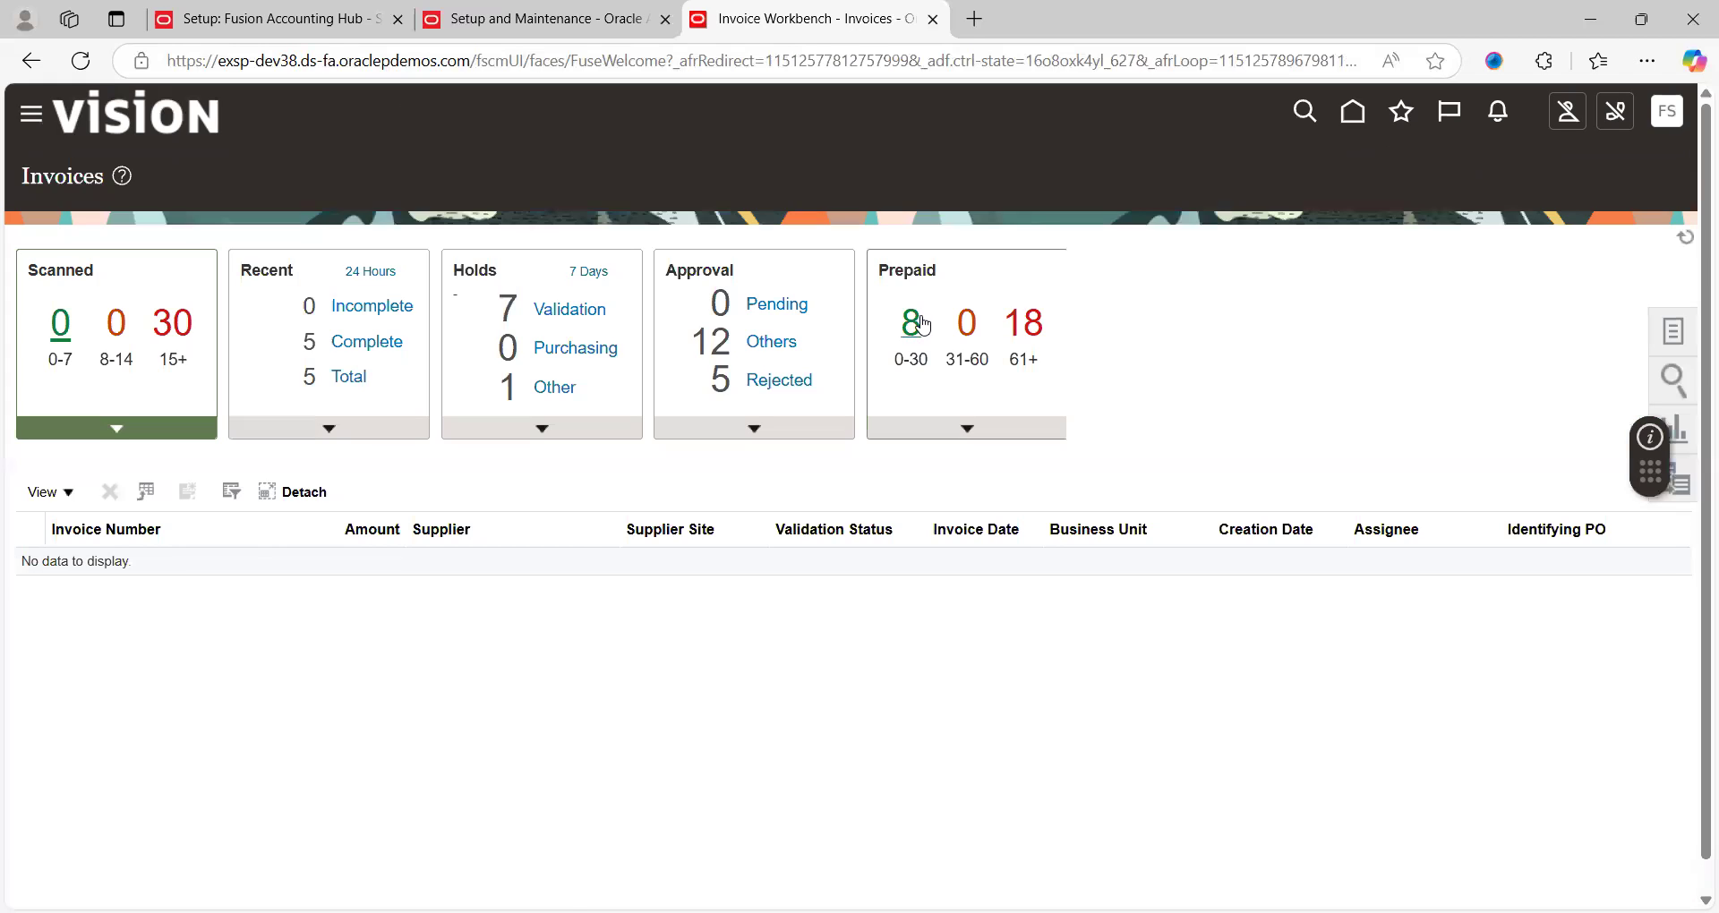
left_click(1673, 333)
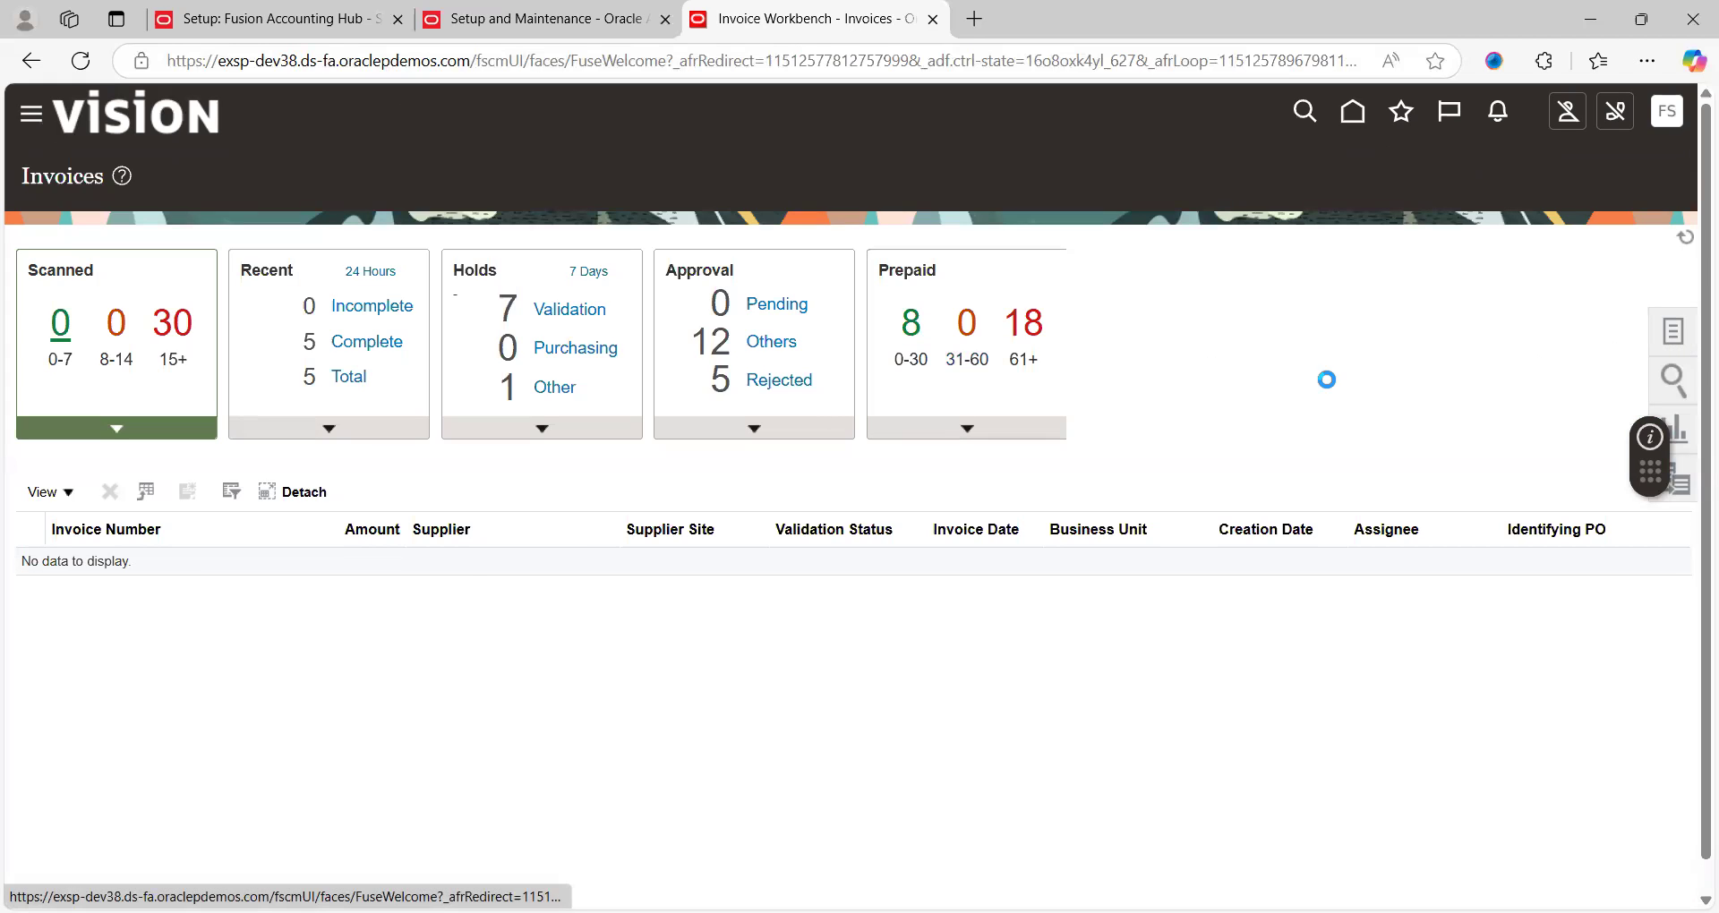
left_click(1495, 189)
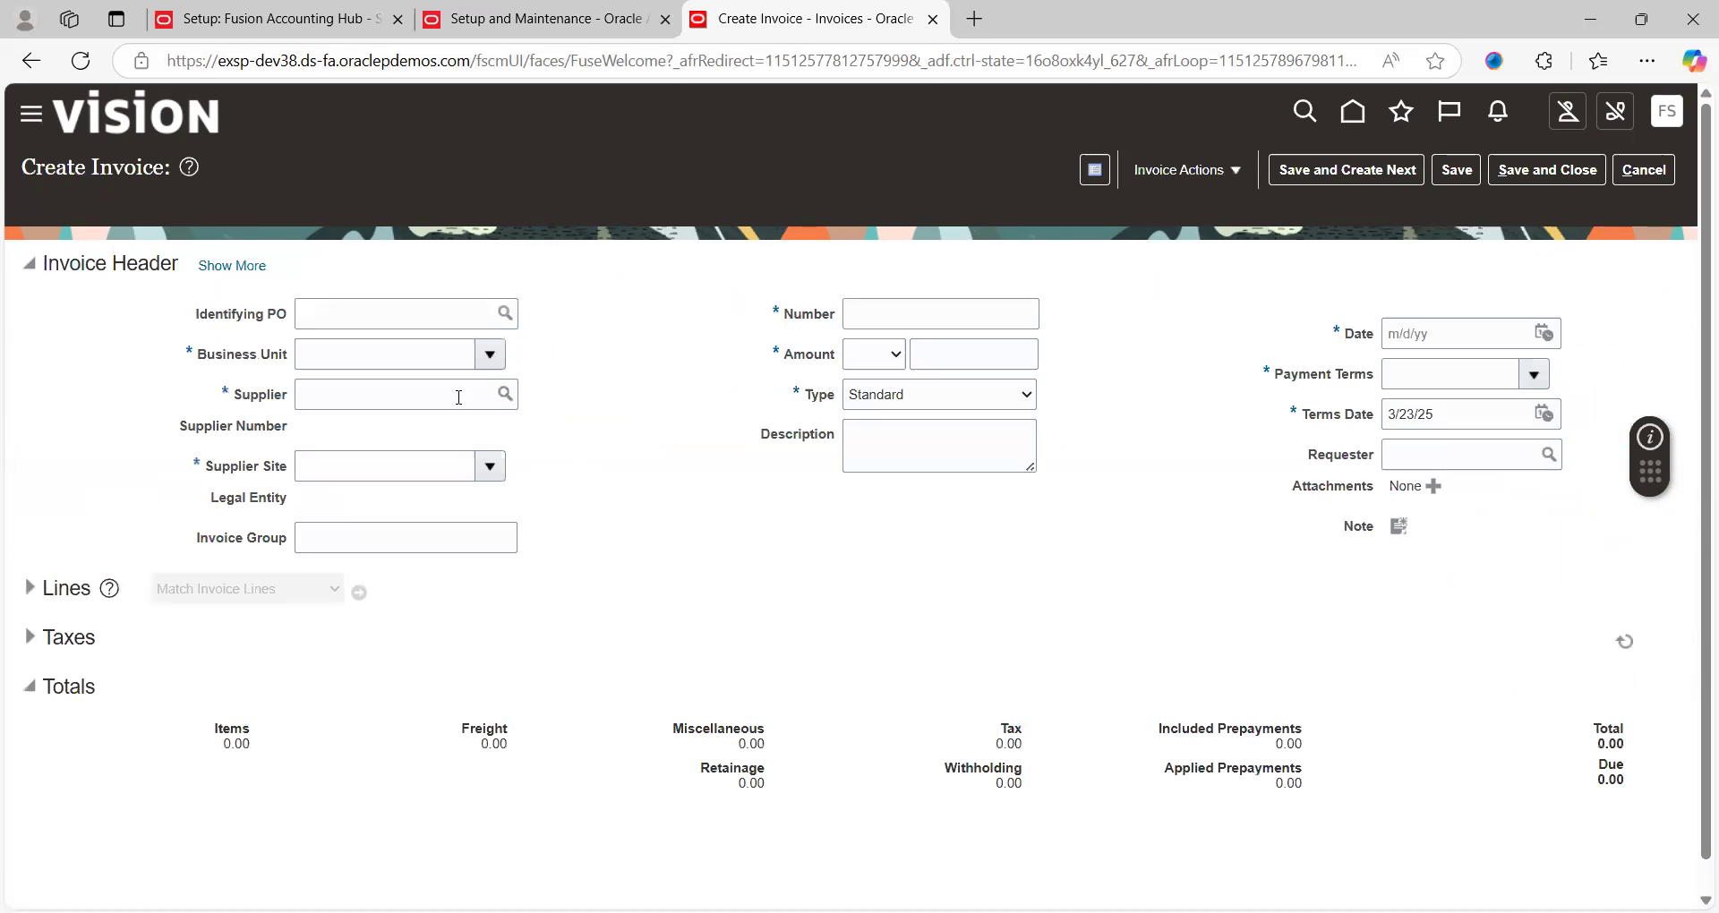
Set Business Unit US1 and supplier ABC Consulting on the new invoice
left_click(496, 360)
left_click_drag(609, 379, 389, 364)
left_click(391, 363)
type("US")
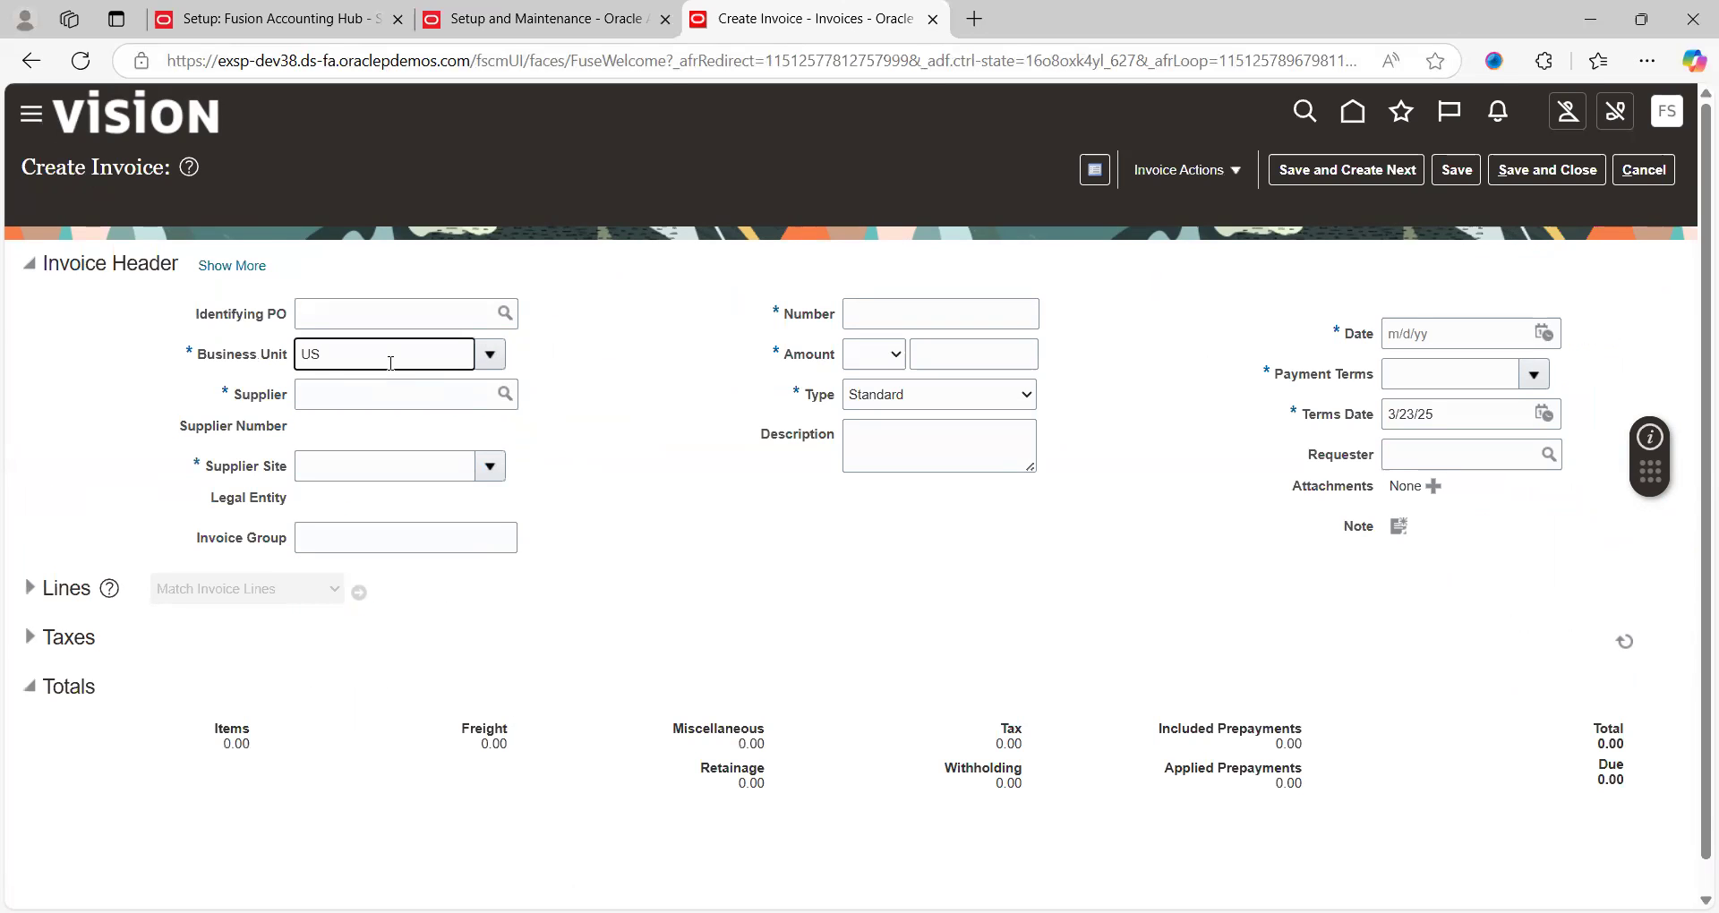
type("1")
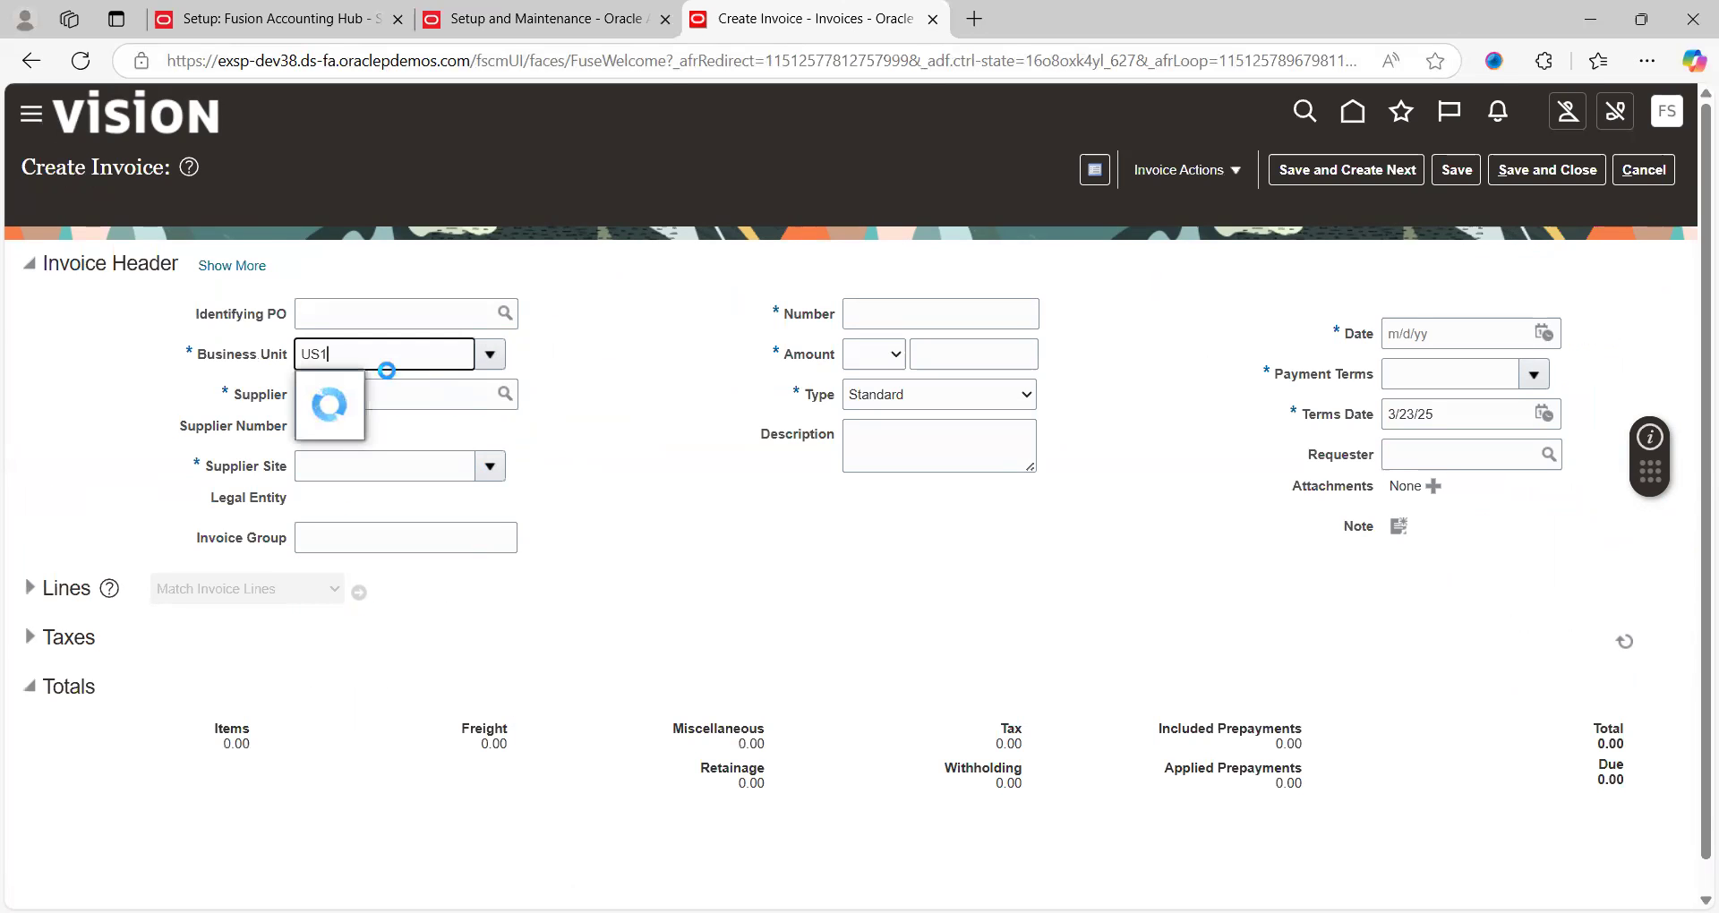
left_click(349, 394)
left_click(381, 394)
type("abc co")
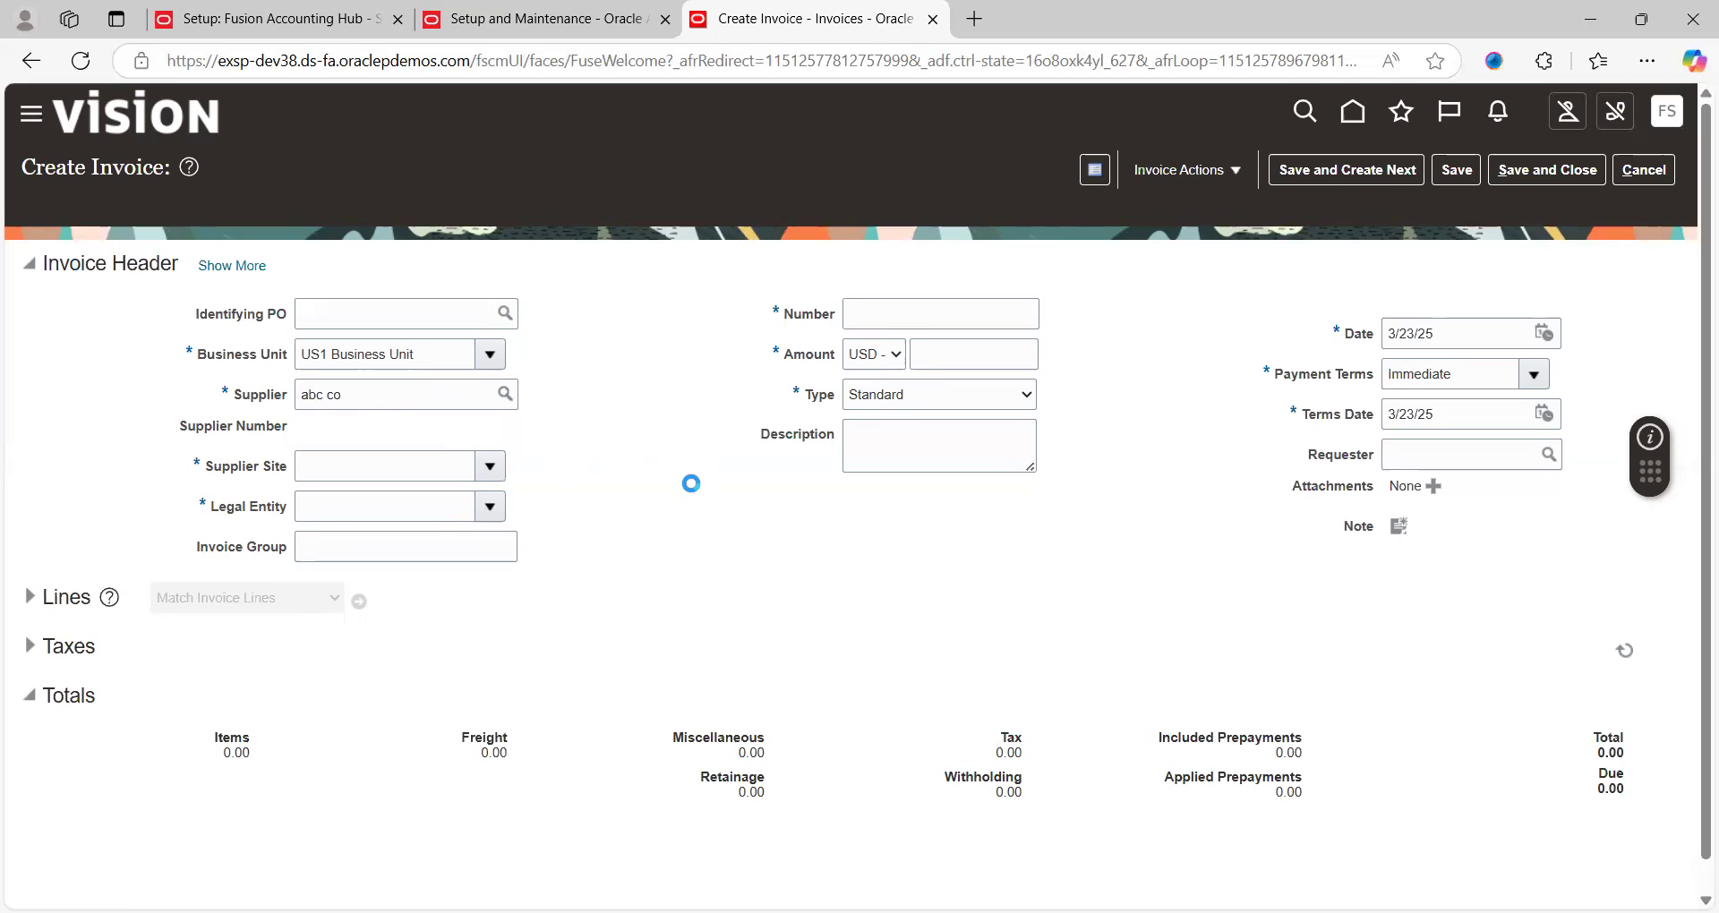
Enter invoice number INV969696 and amount 4000
left_click(903, 311)
type("INV969696")
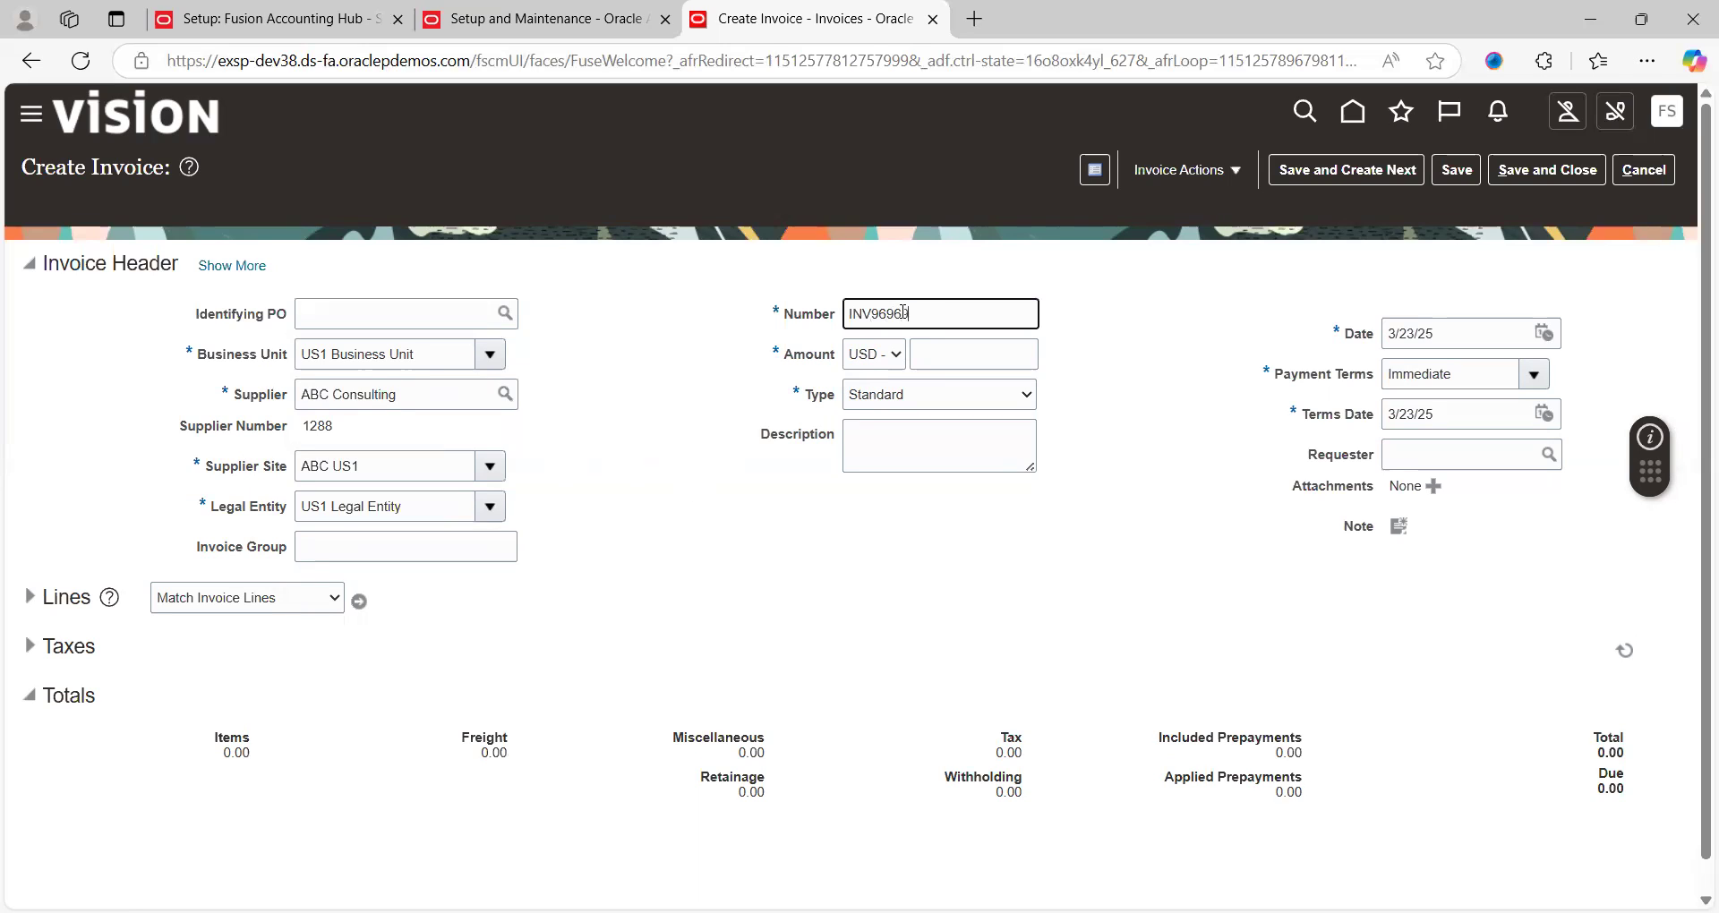
key("Tab")
type("4000")
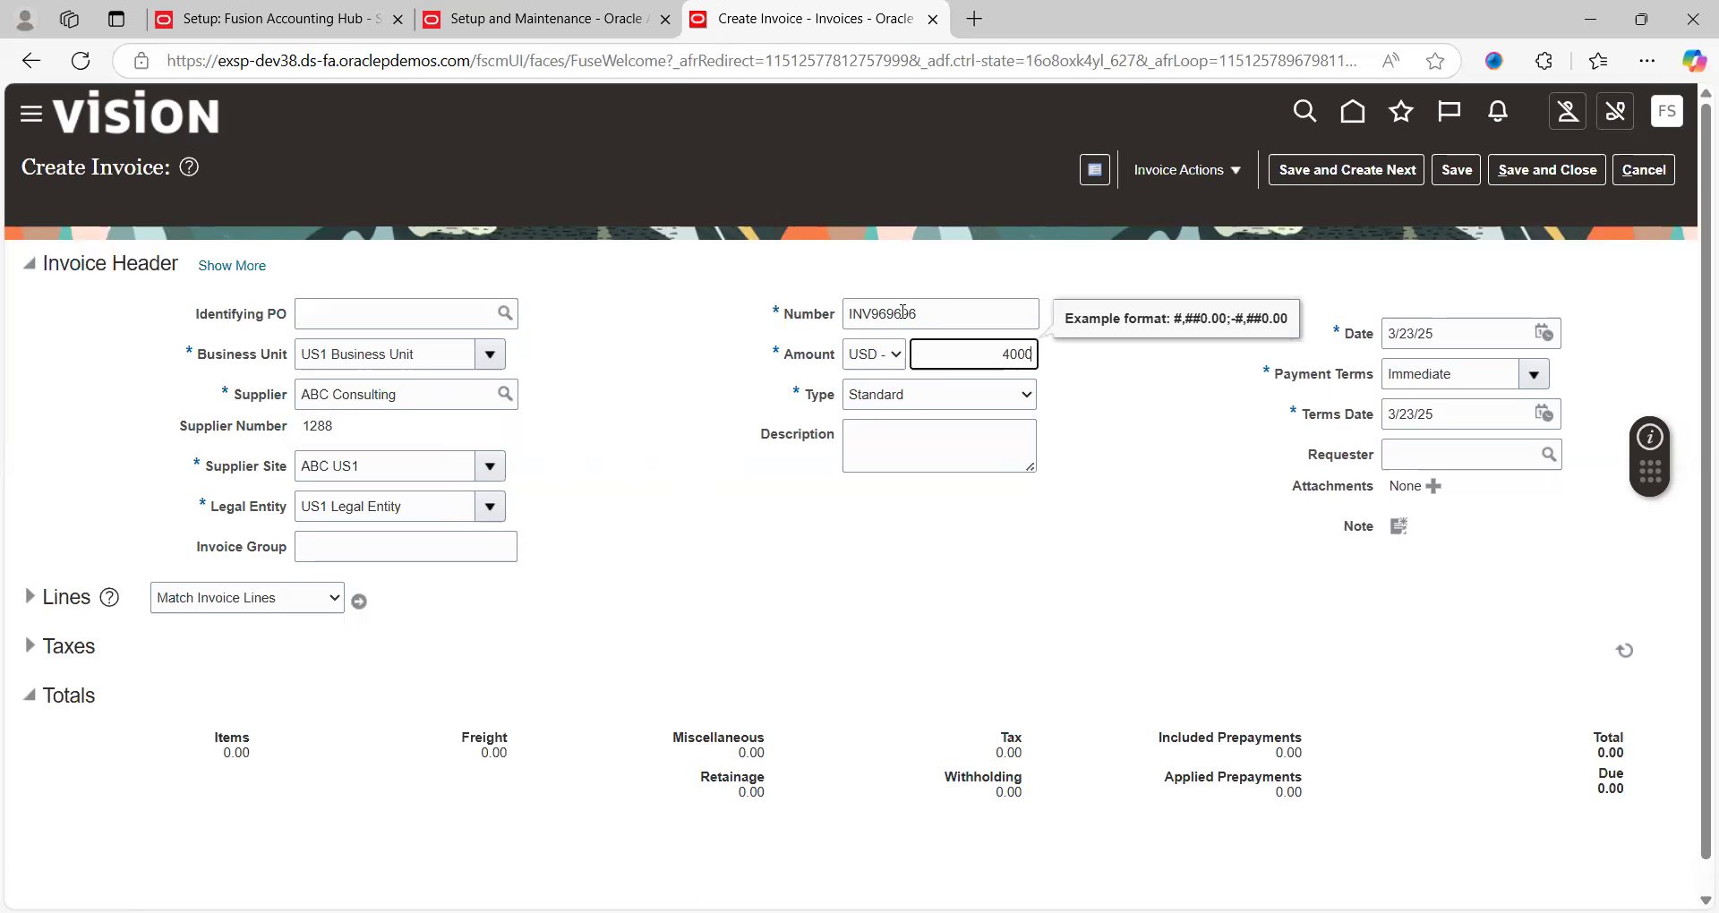
key("Tab")
Give invoice line 1 an amount of 4,000 and clear its distribution set
left_click(30, 597)
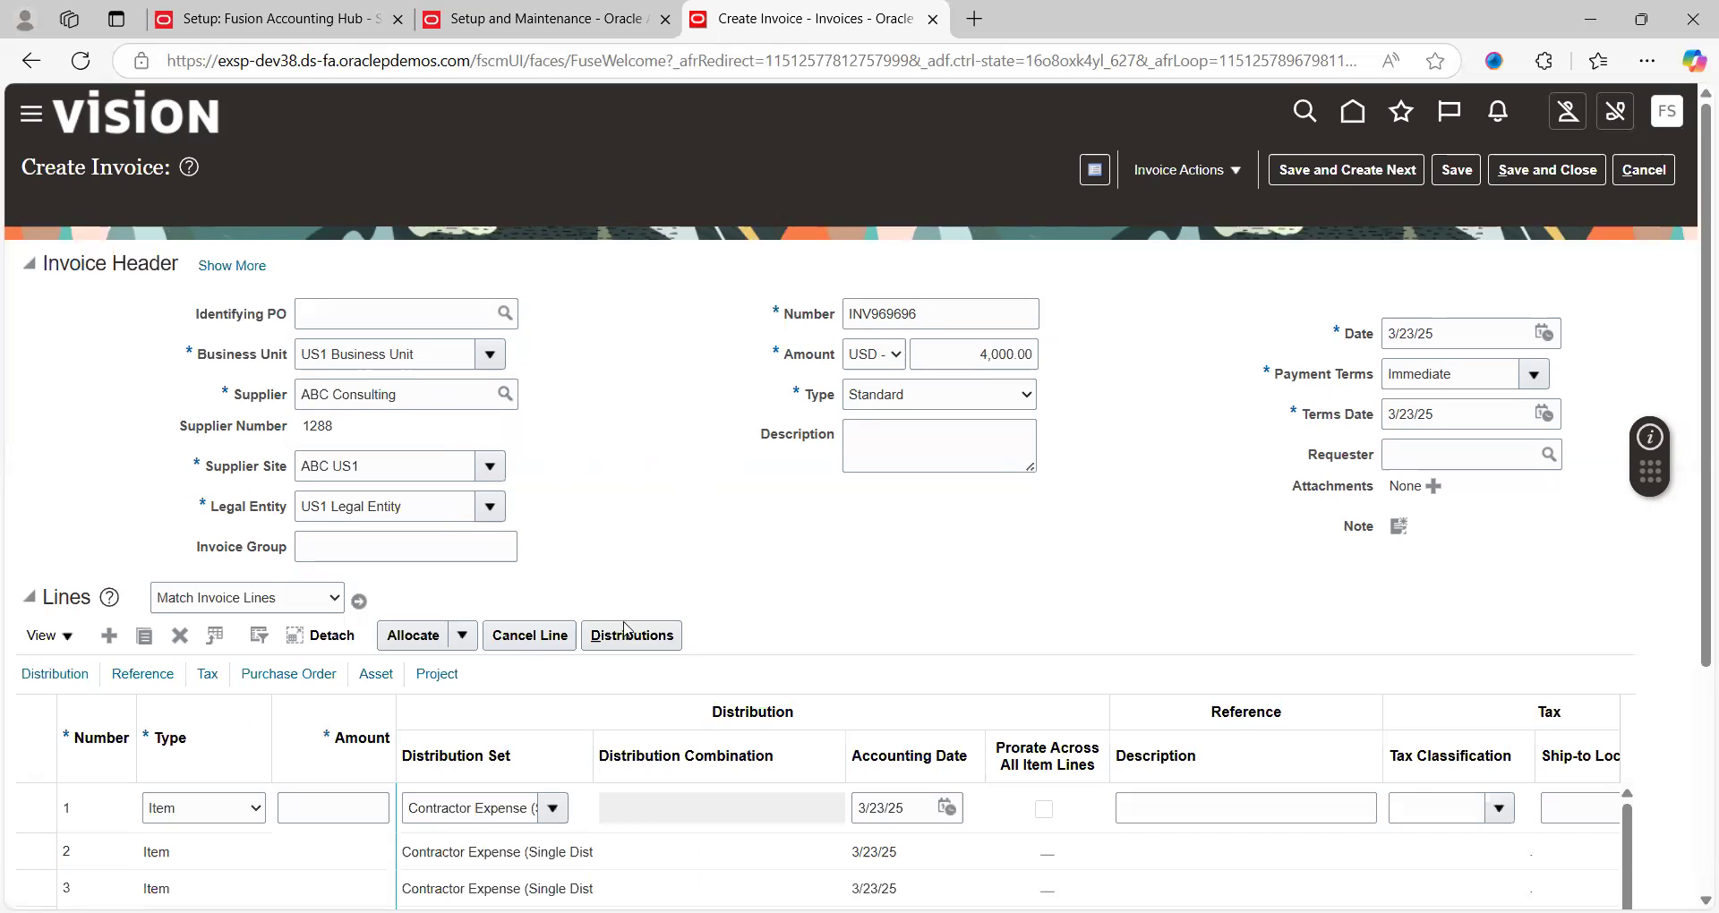
scroll(724, 592, "down", 1)
scroll(723, 592, "down", 2)
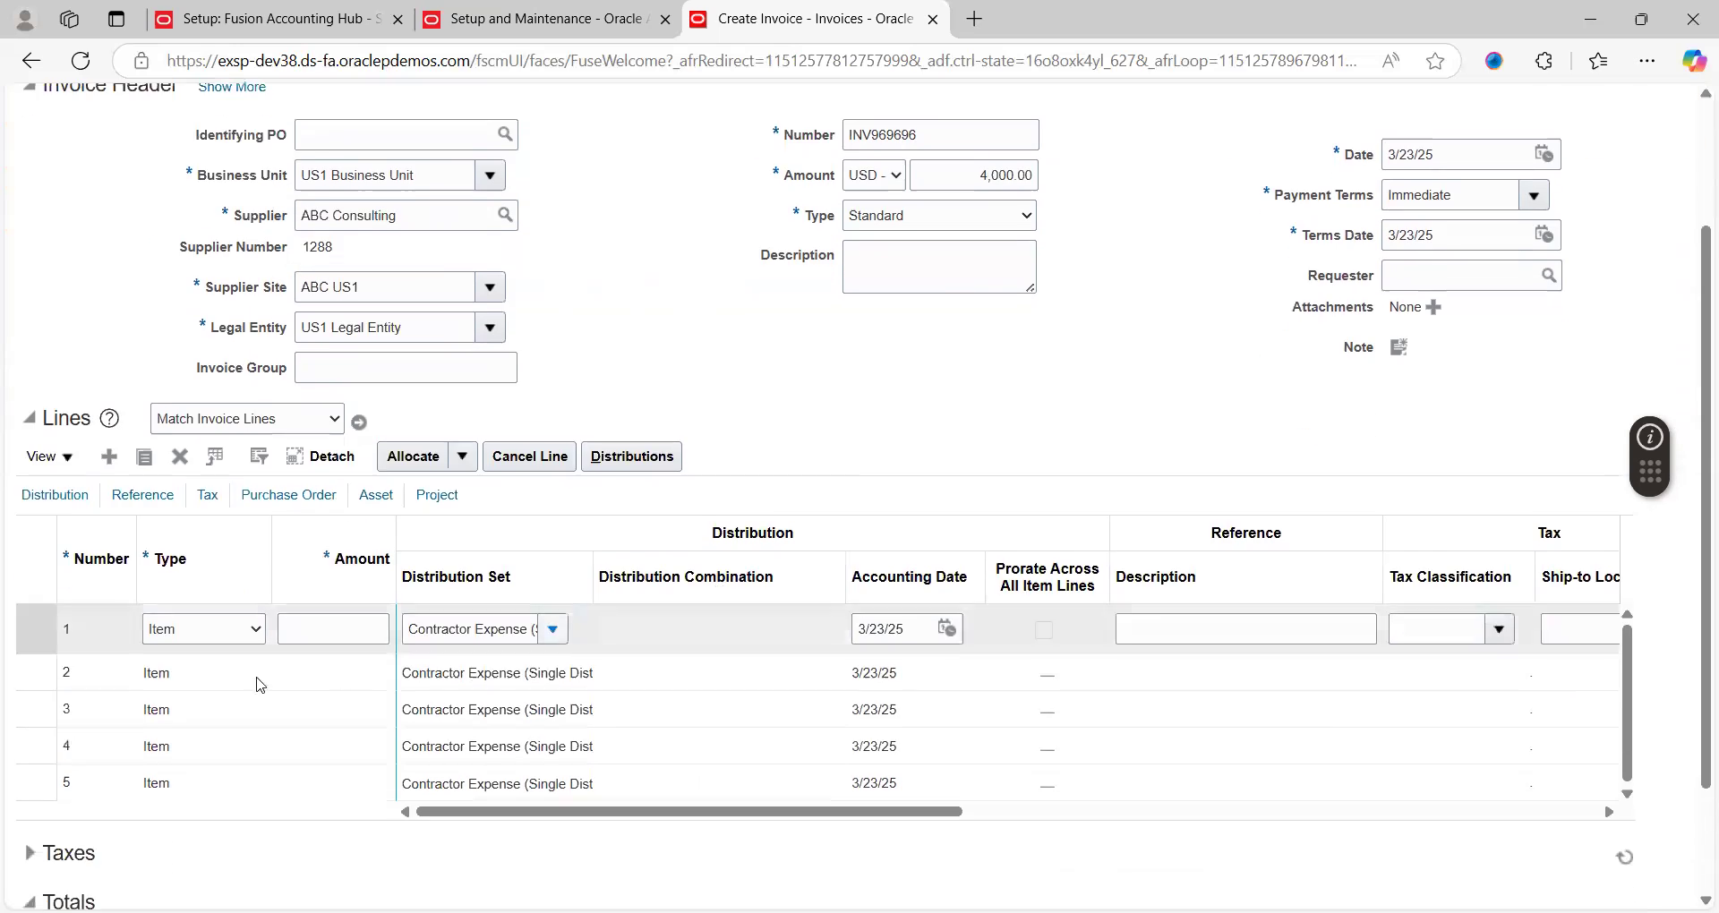
left_click(326, 631)
type("4,000")
key("Tab")
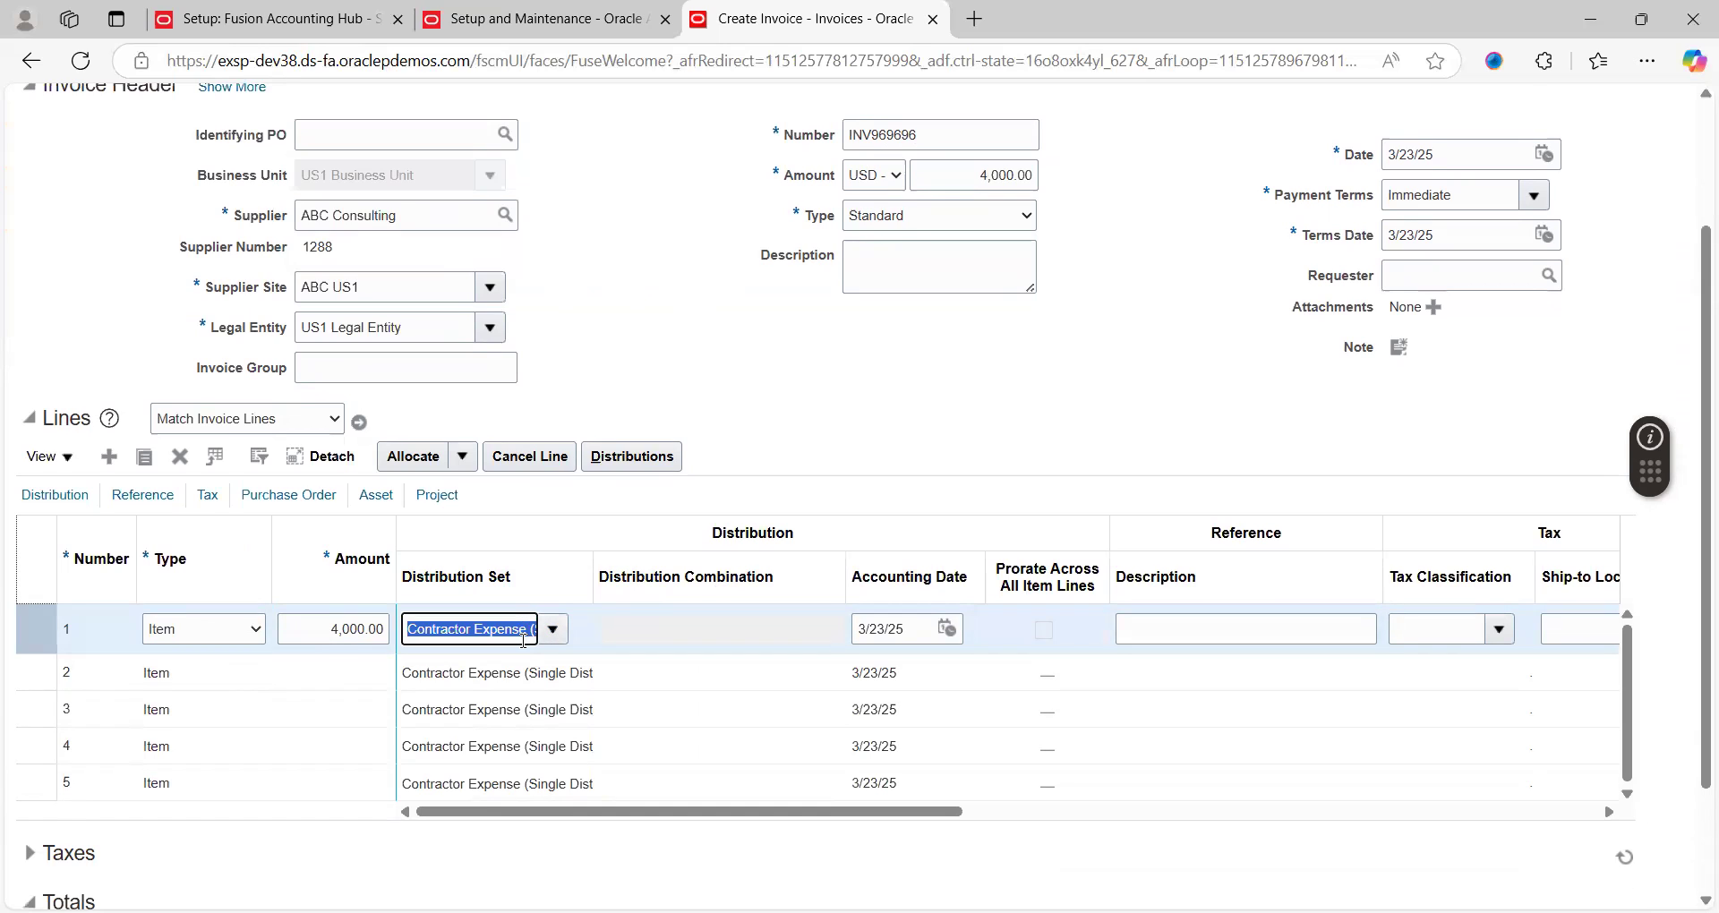
key("BackSpace")
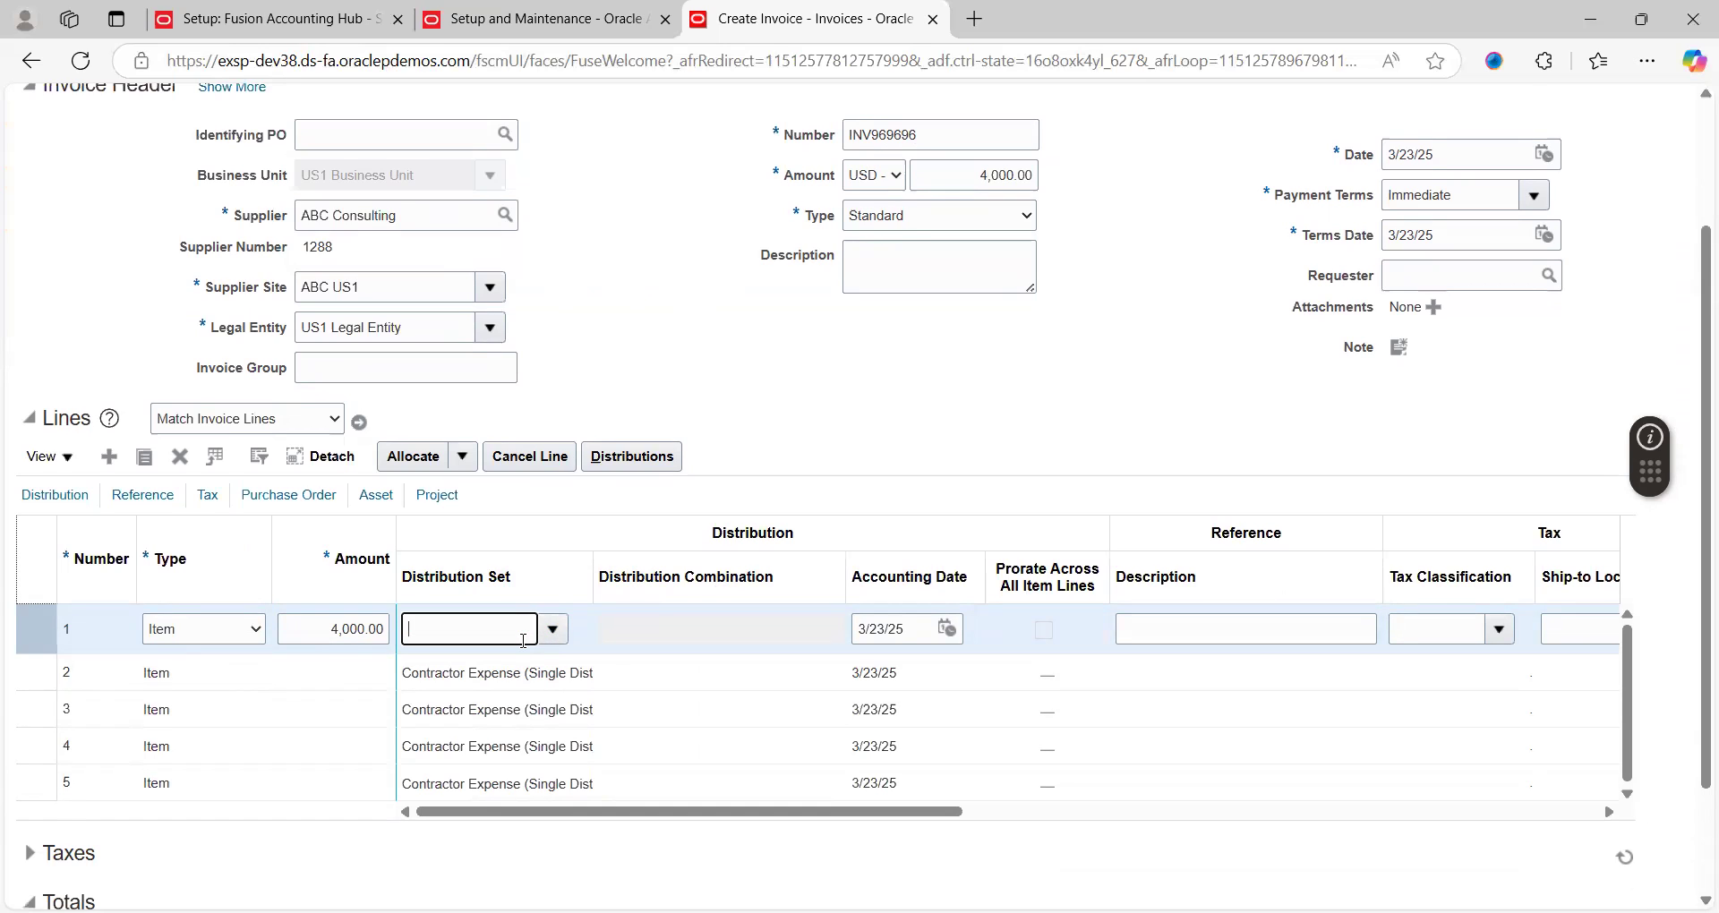
left_click(651, 642)
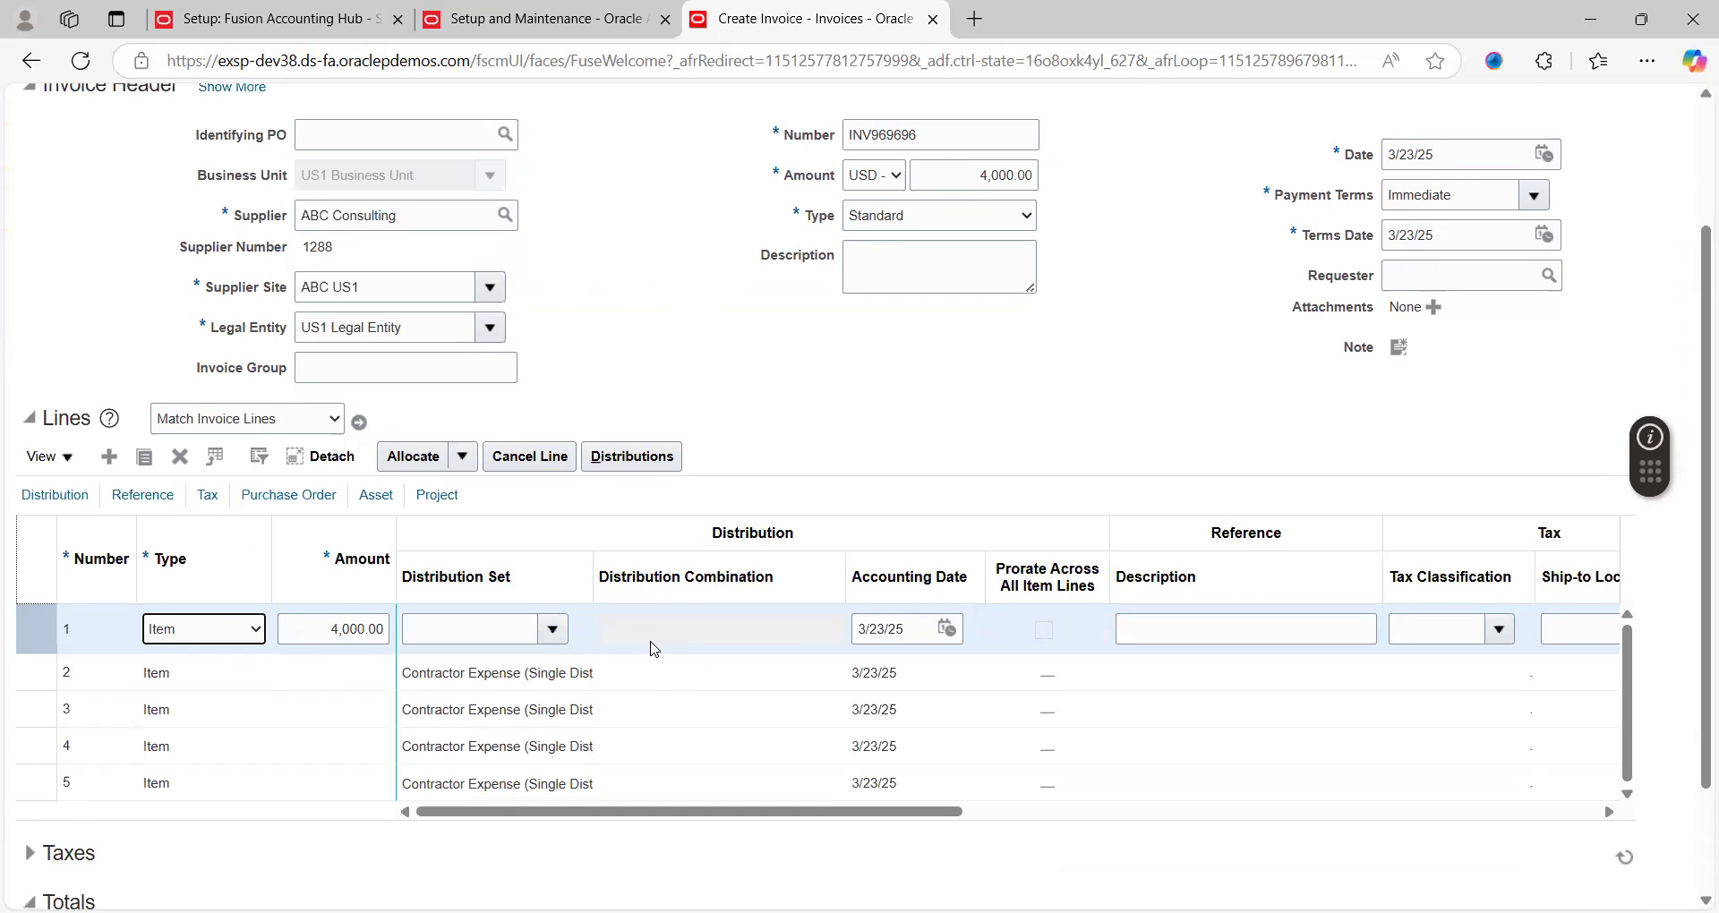
Charge line 1 to account combination 101.10.11101.000.000.000
left_click(804, 642)
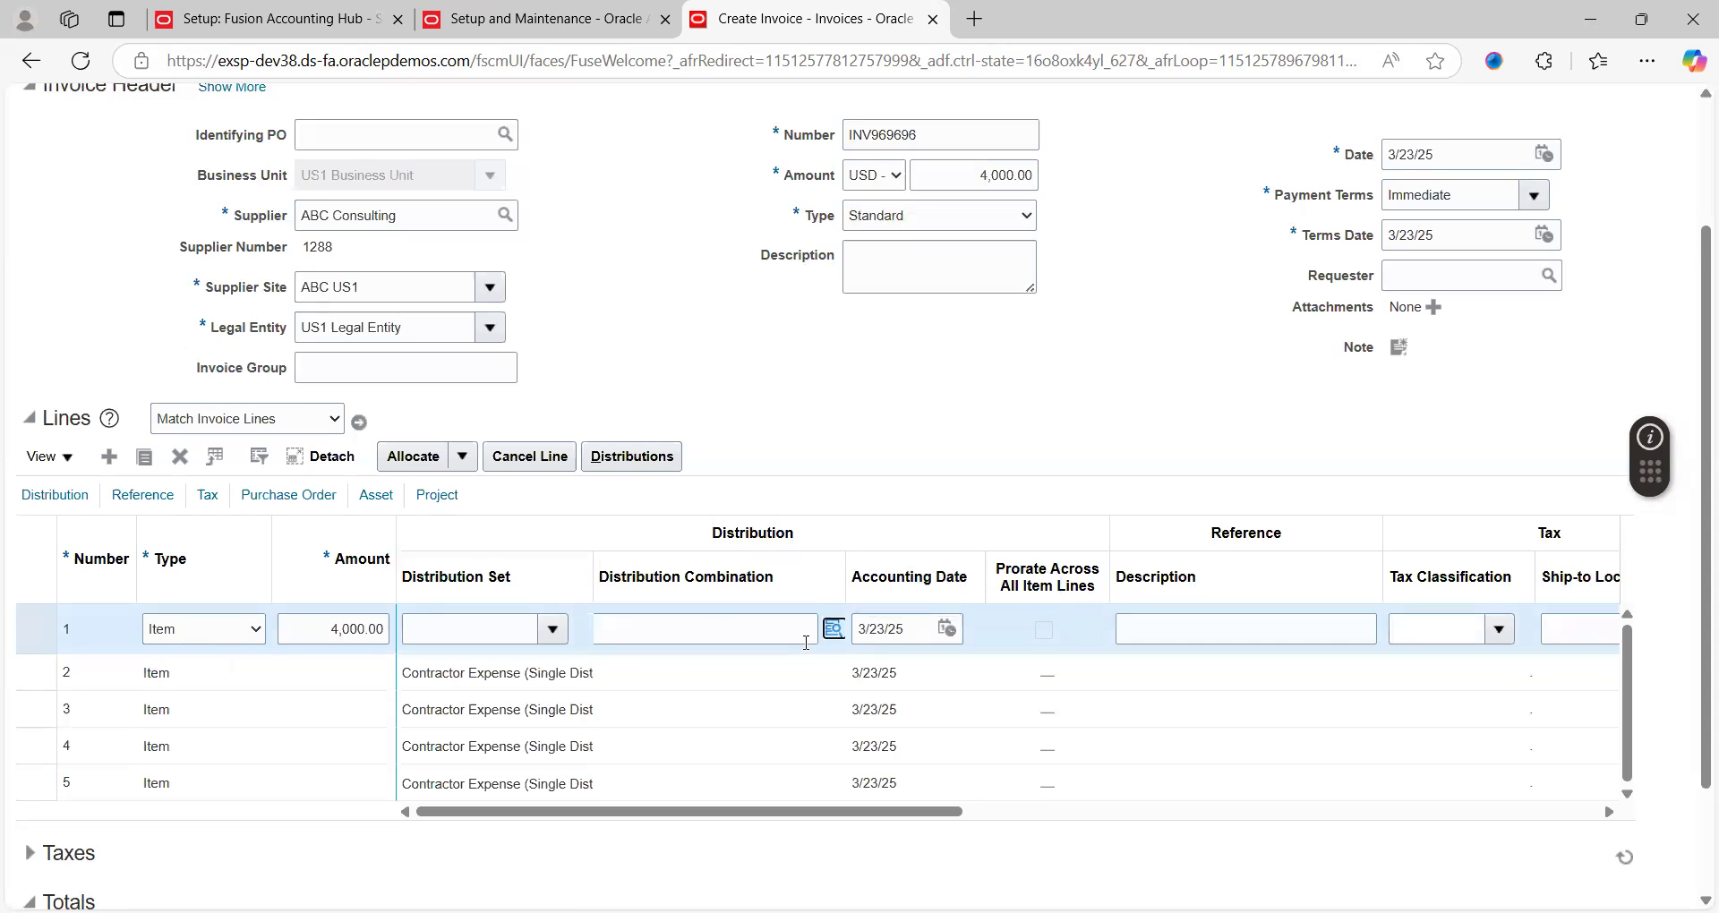
left_click(835, 633)
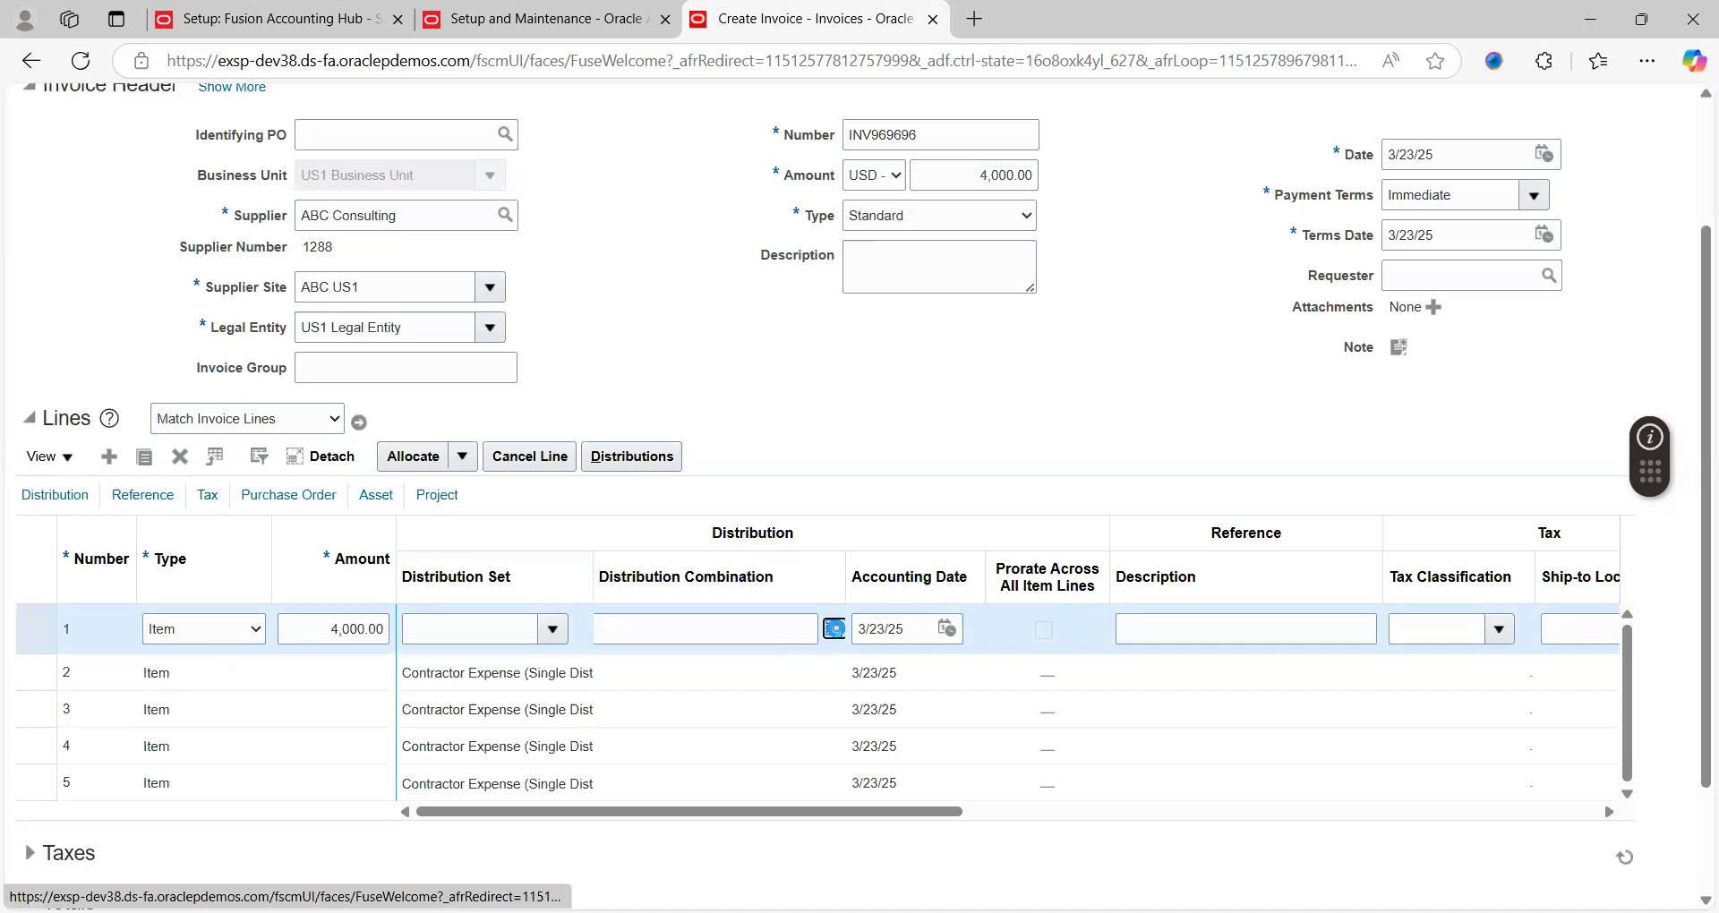
left_click(835, 632)
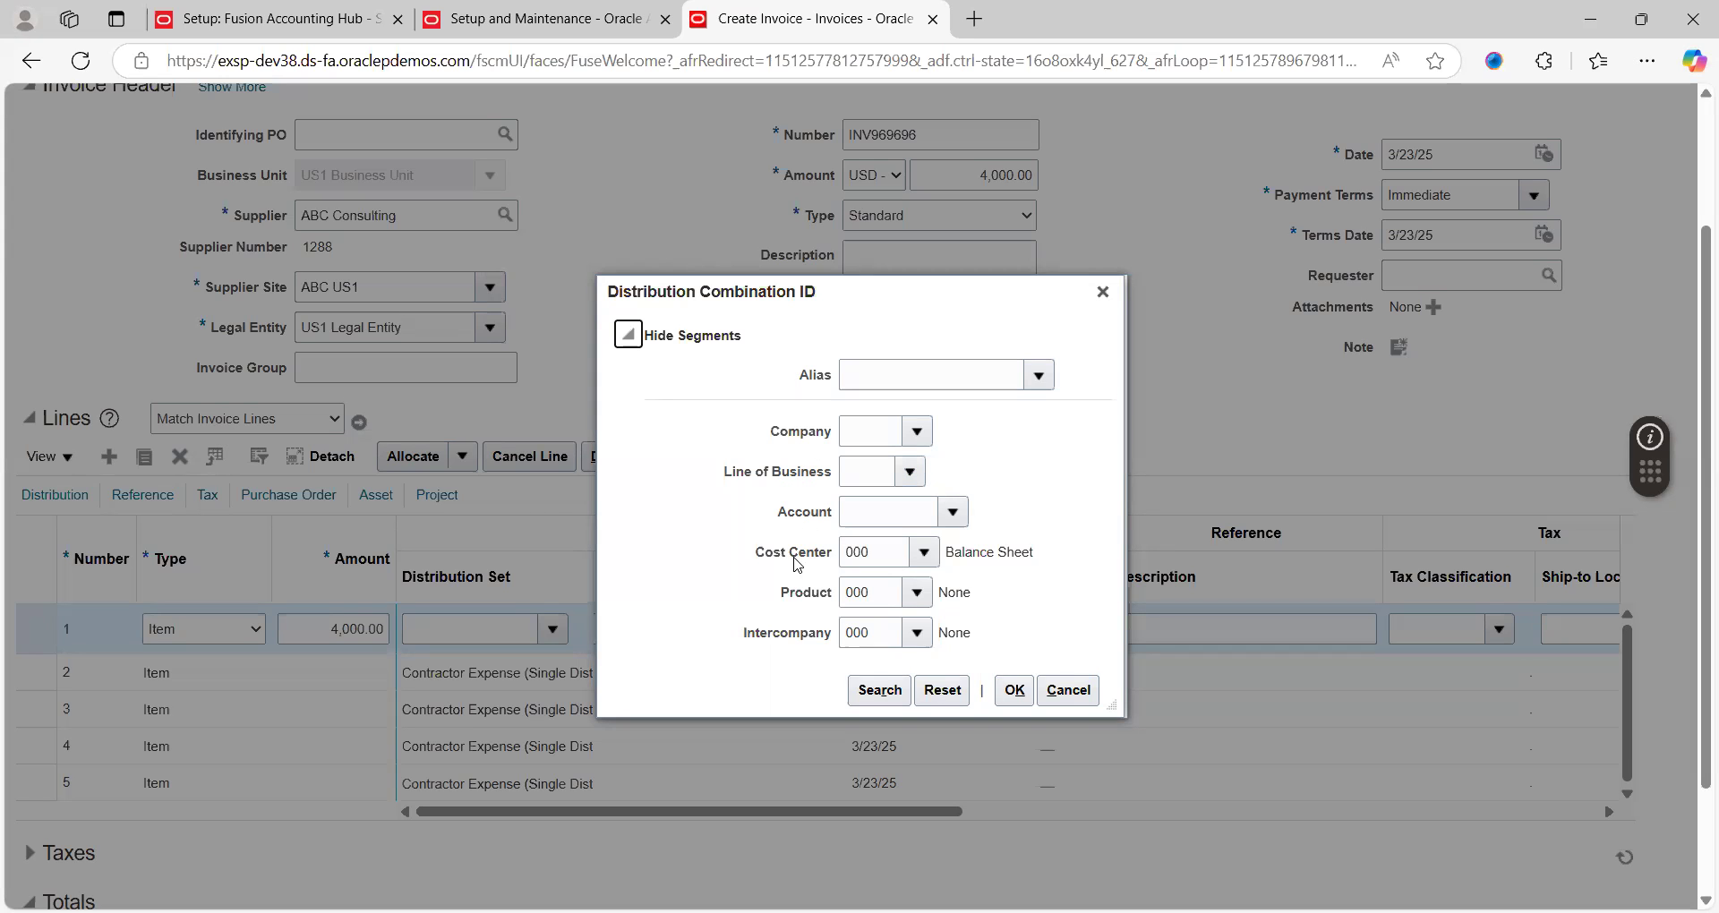
left_click(874, 692)
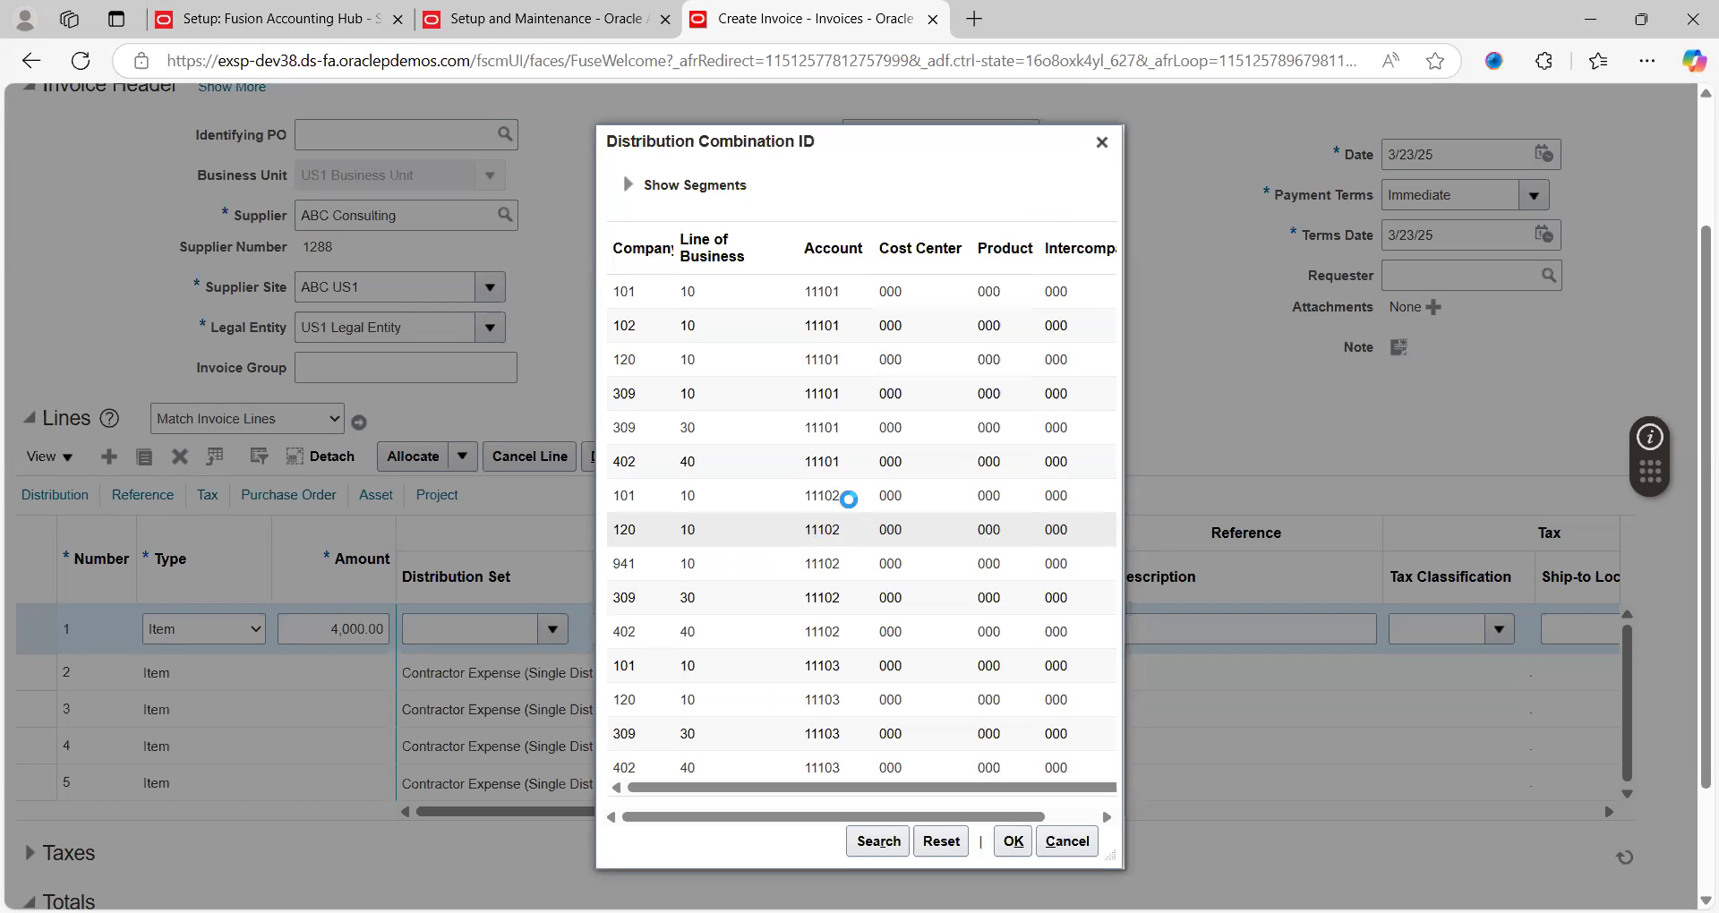
left_click(698, 298)
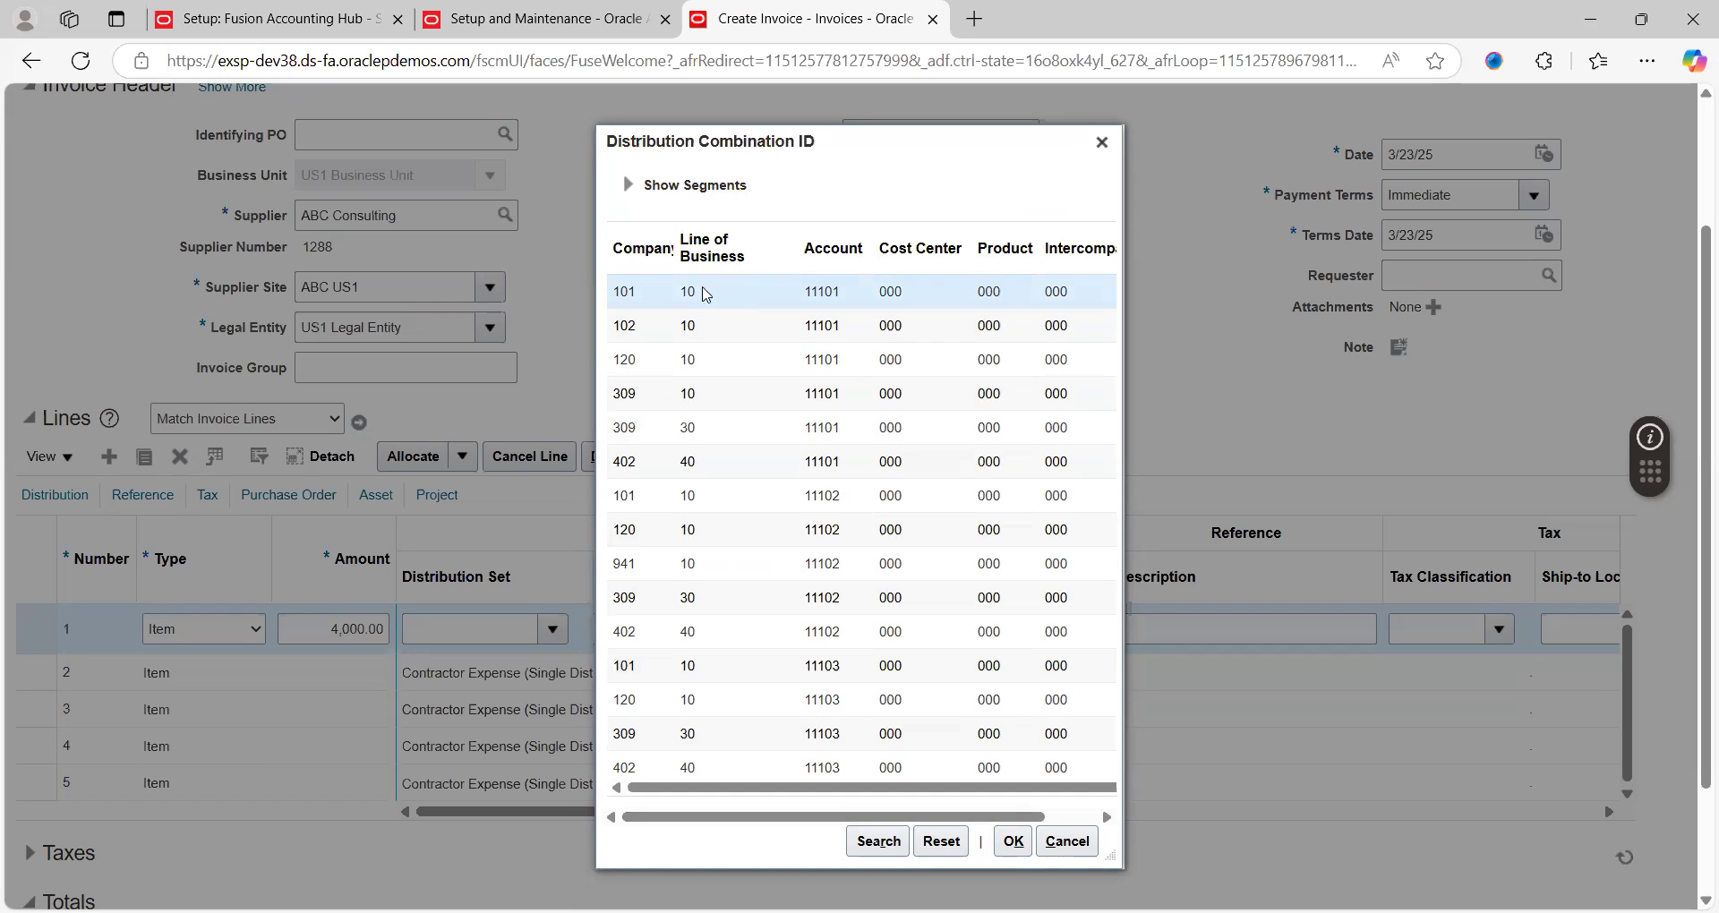
left_click(1010, 843)
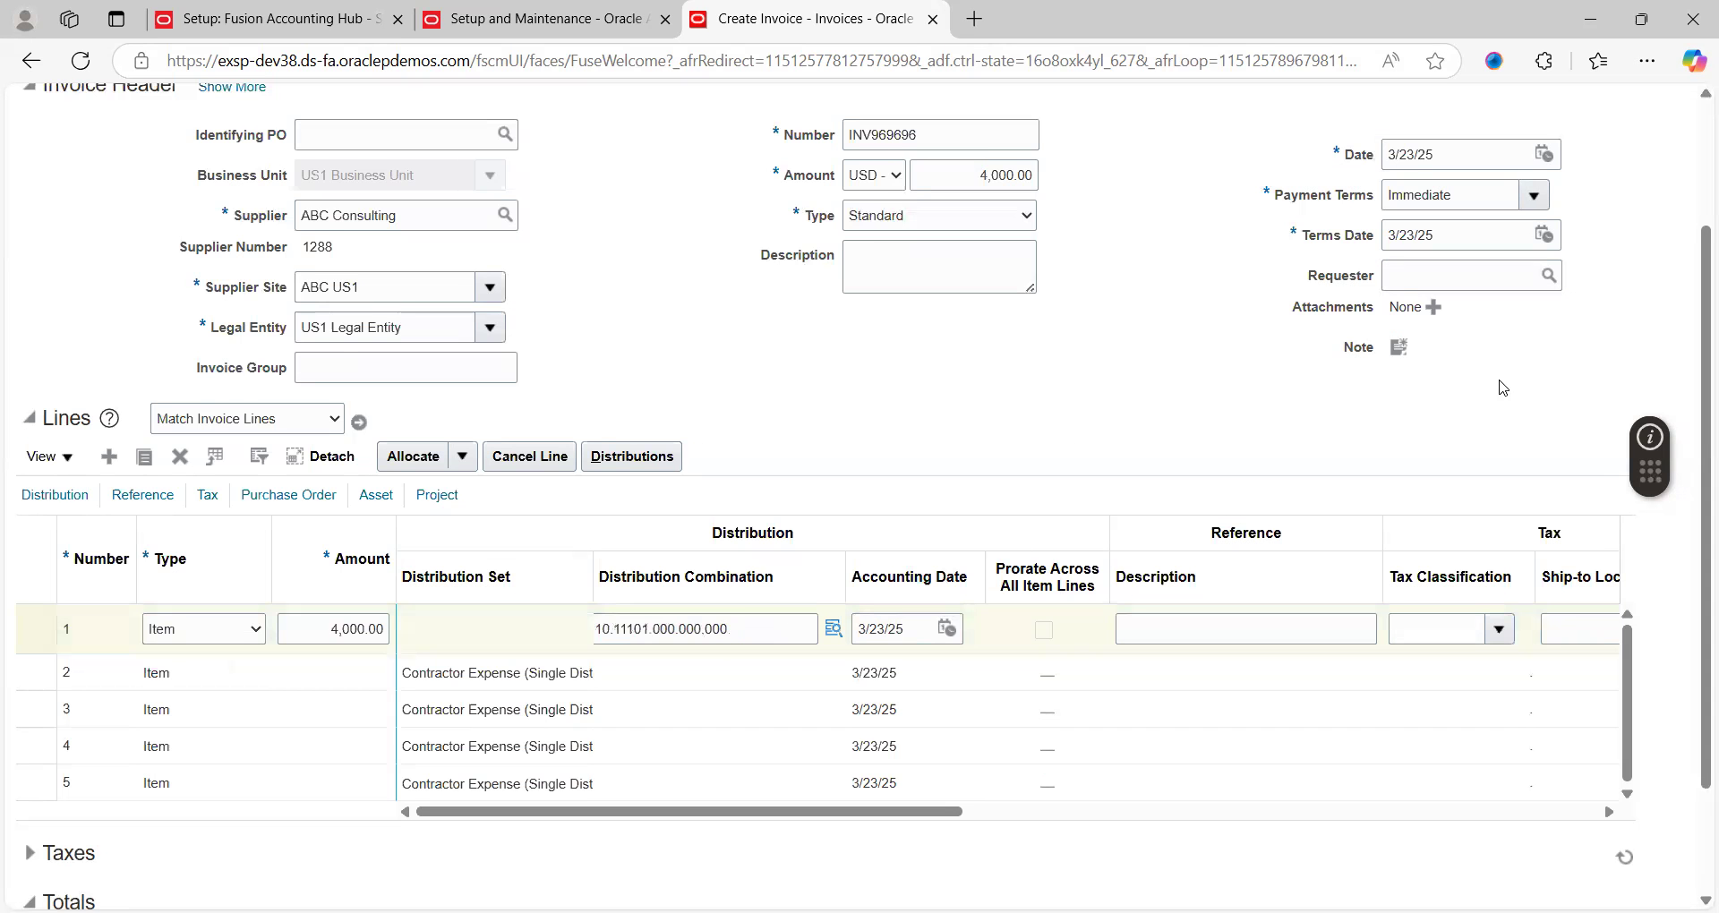
scroll(1695, 193, "up", 2)
Save invoice INV969696 and raise its header amount to 4,360.00
left_click(1433, 169)
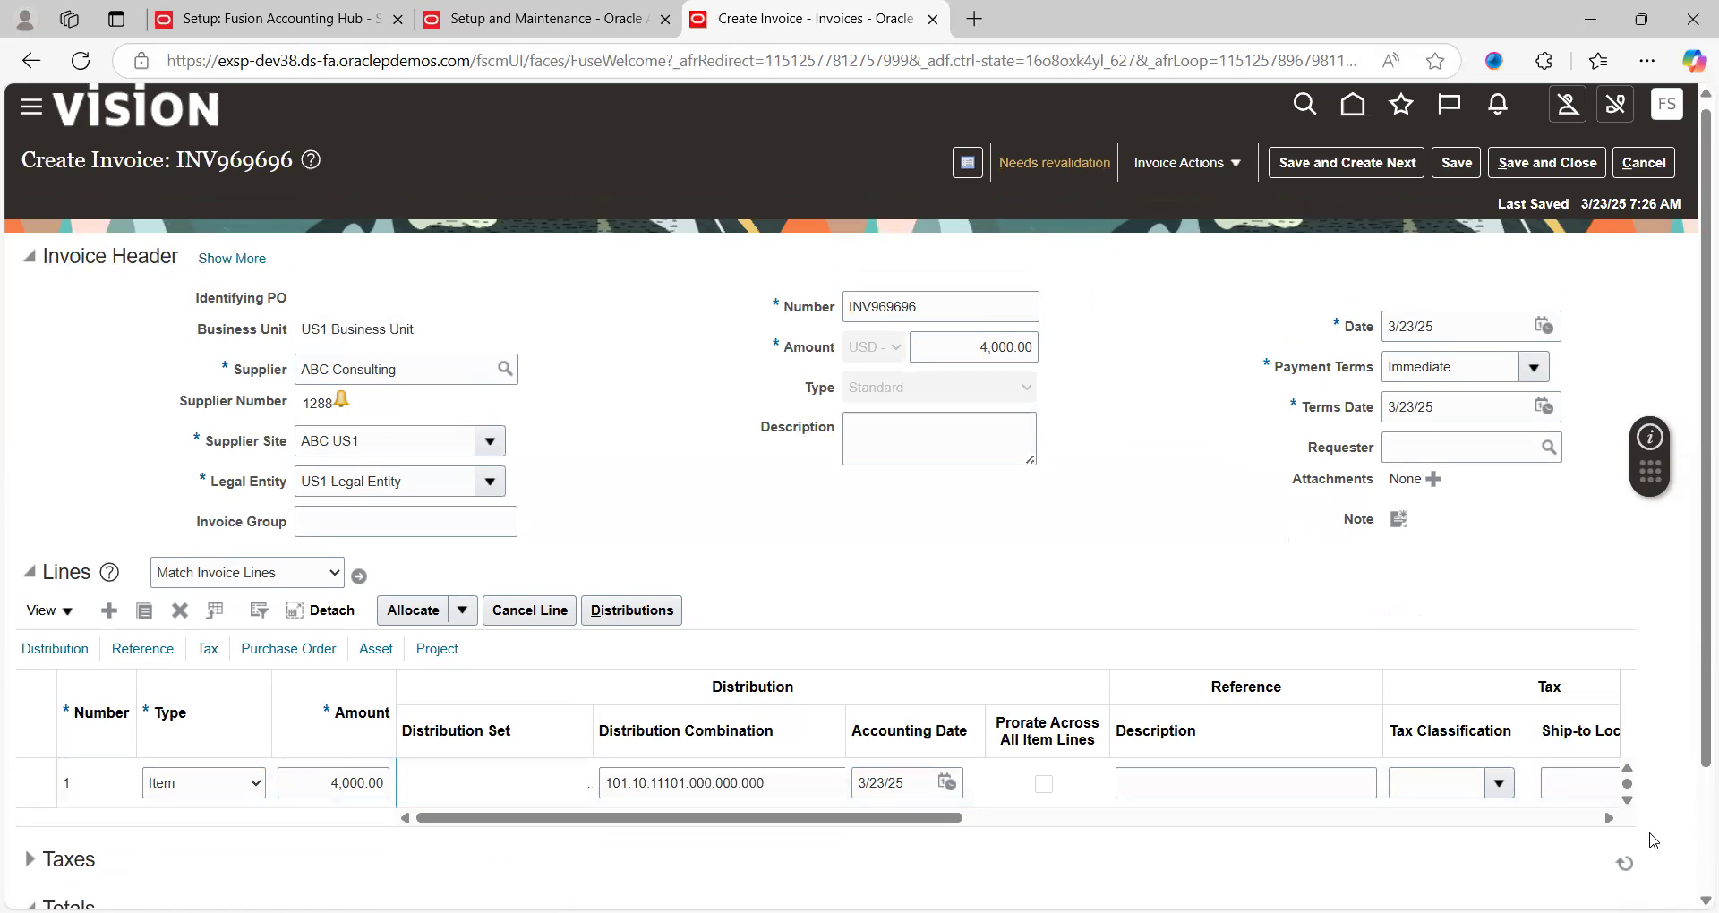
scroll(1694, 857, "down", 3)
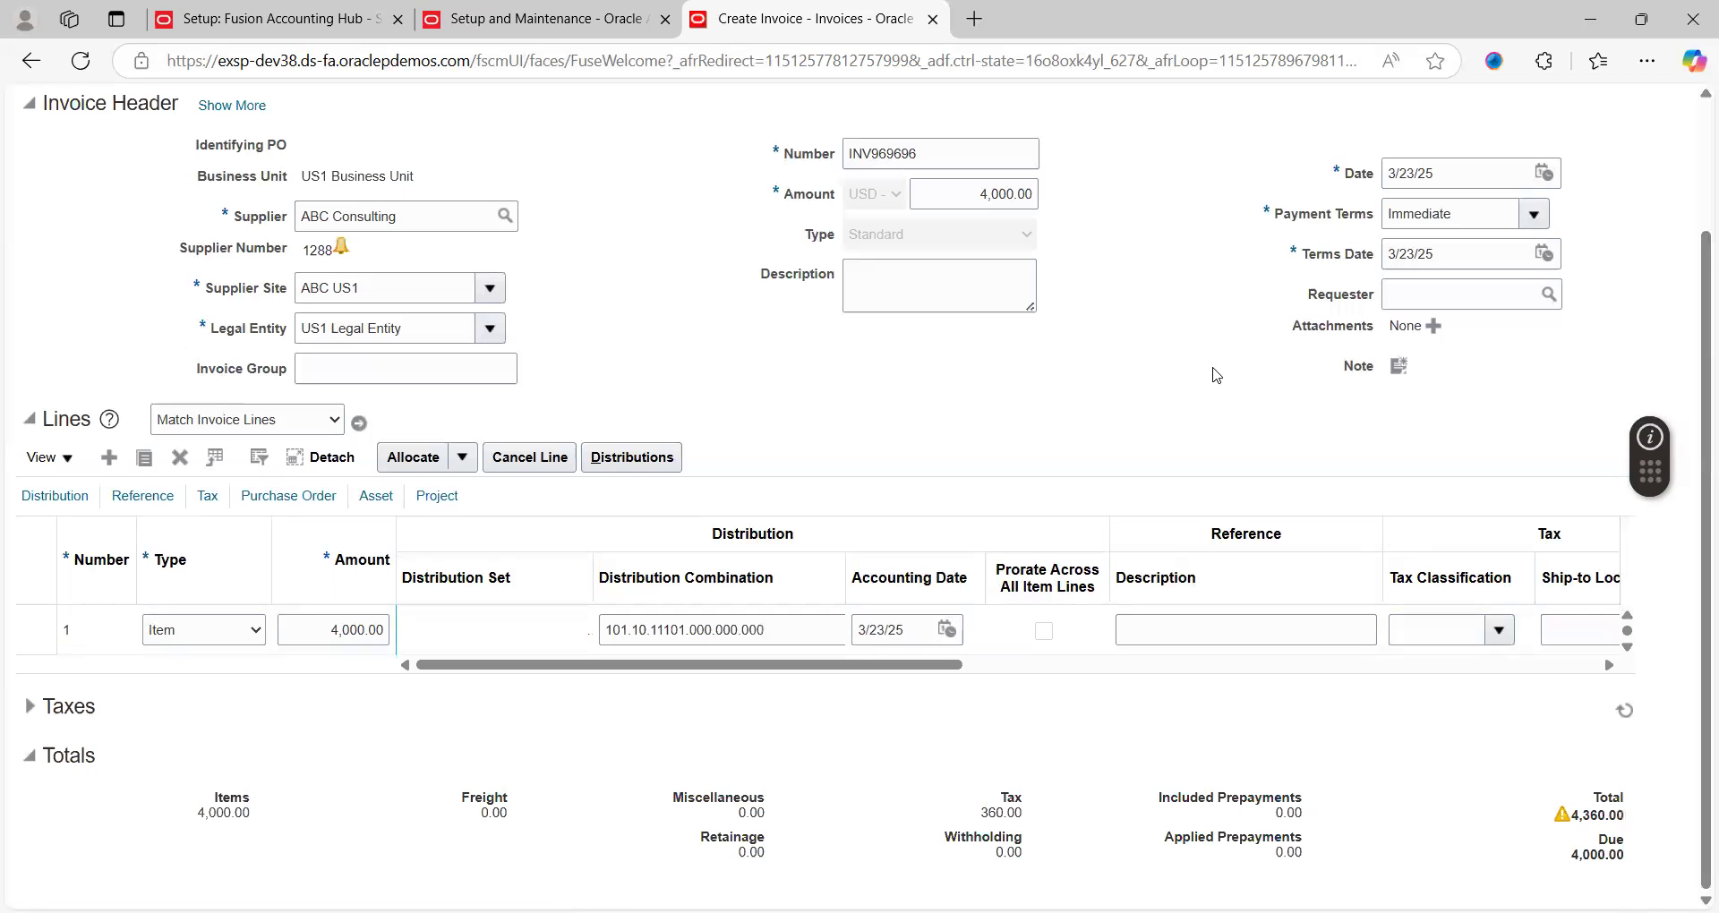
double_click(994, 193)
type("4360")
key("Tab")
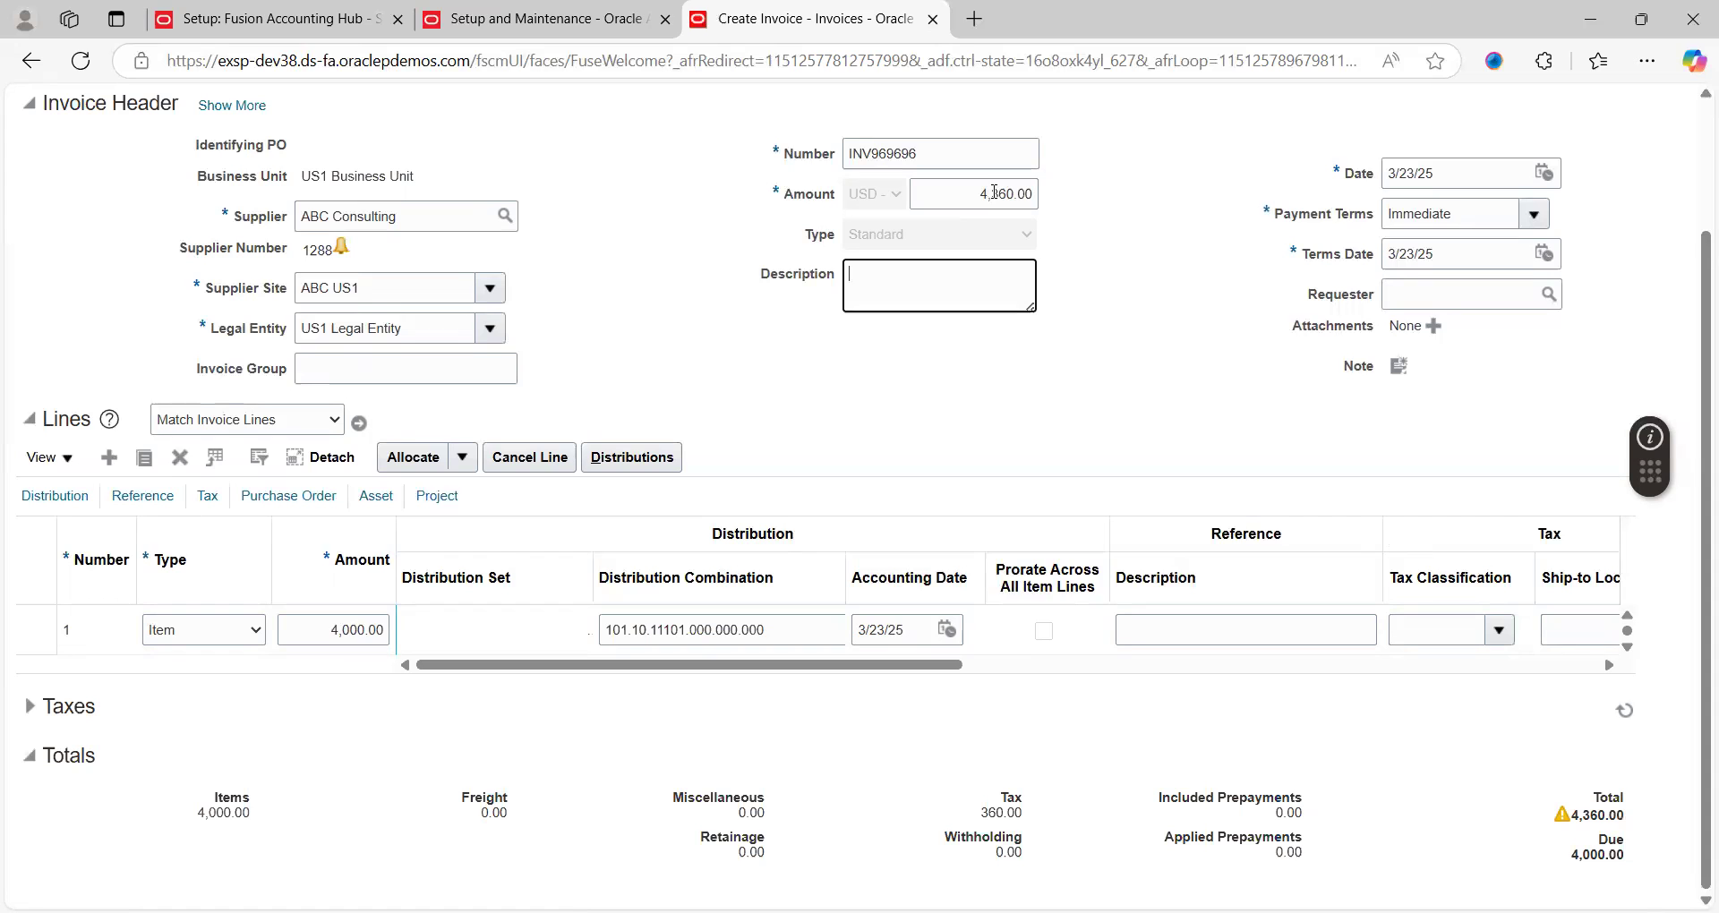
scroll(1695, 179, "up", 2)
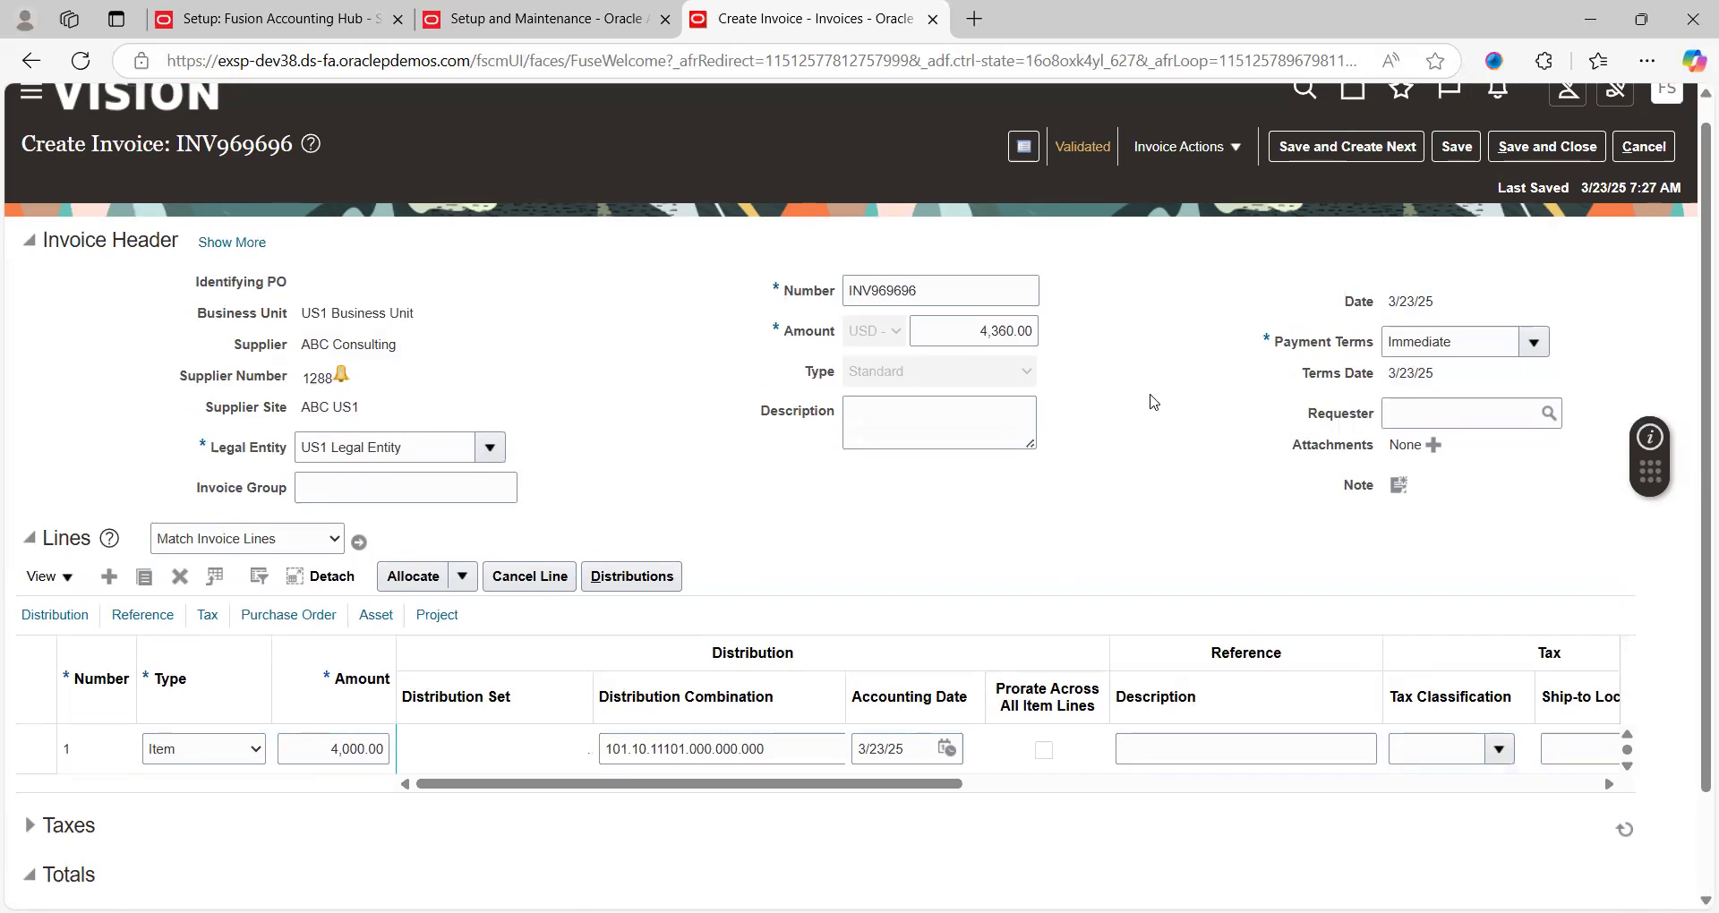
Copy line 1's distribution combination into the Notepad notes on a new line
left_click(770, 749)
key("ctrl+c")
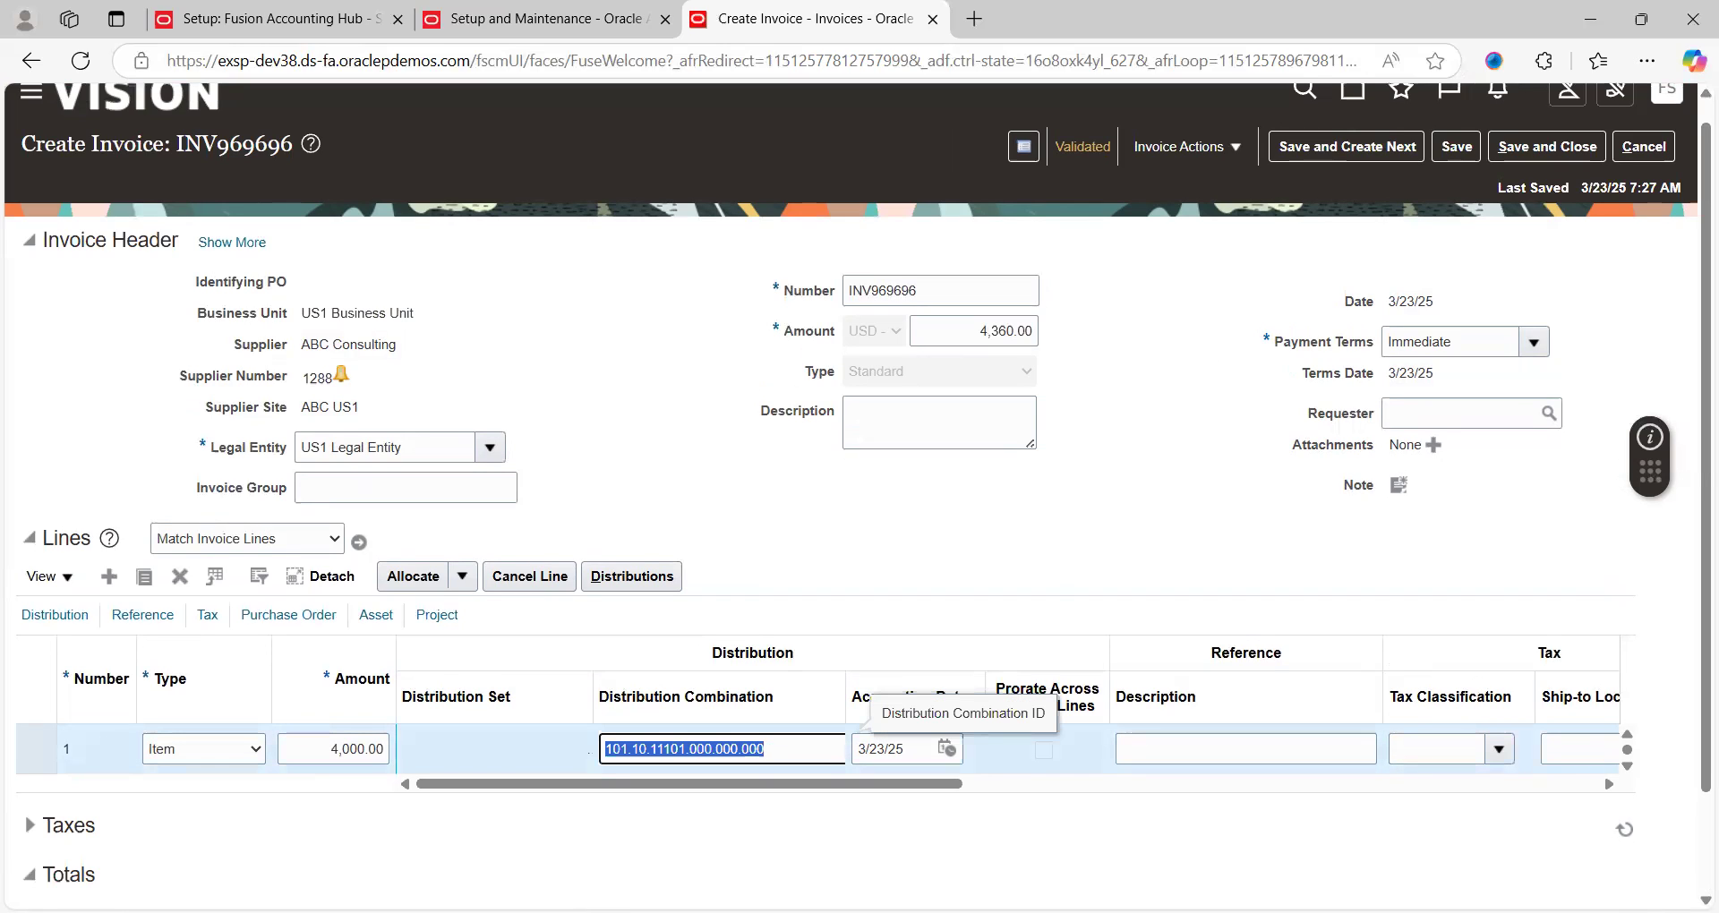
key("alt+Tab")
key("Return")
key("Return")
key("ctrl+v")
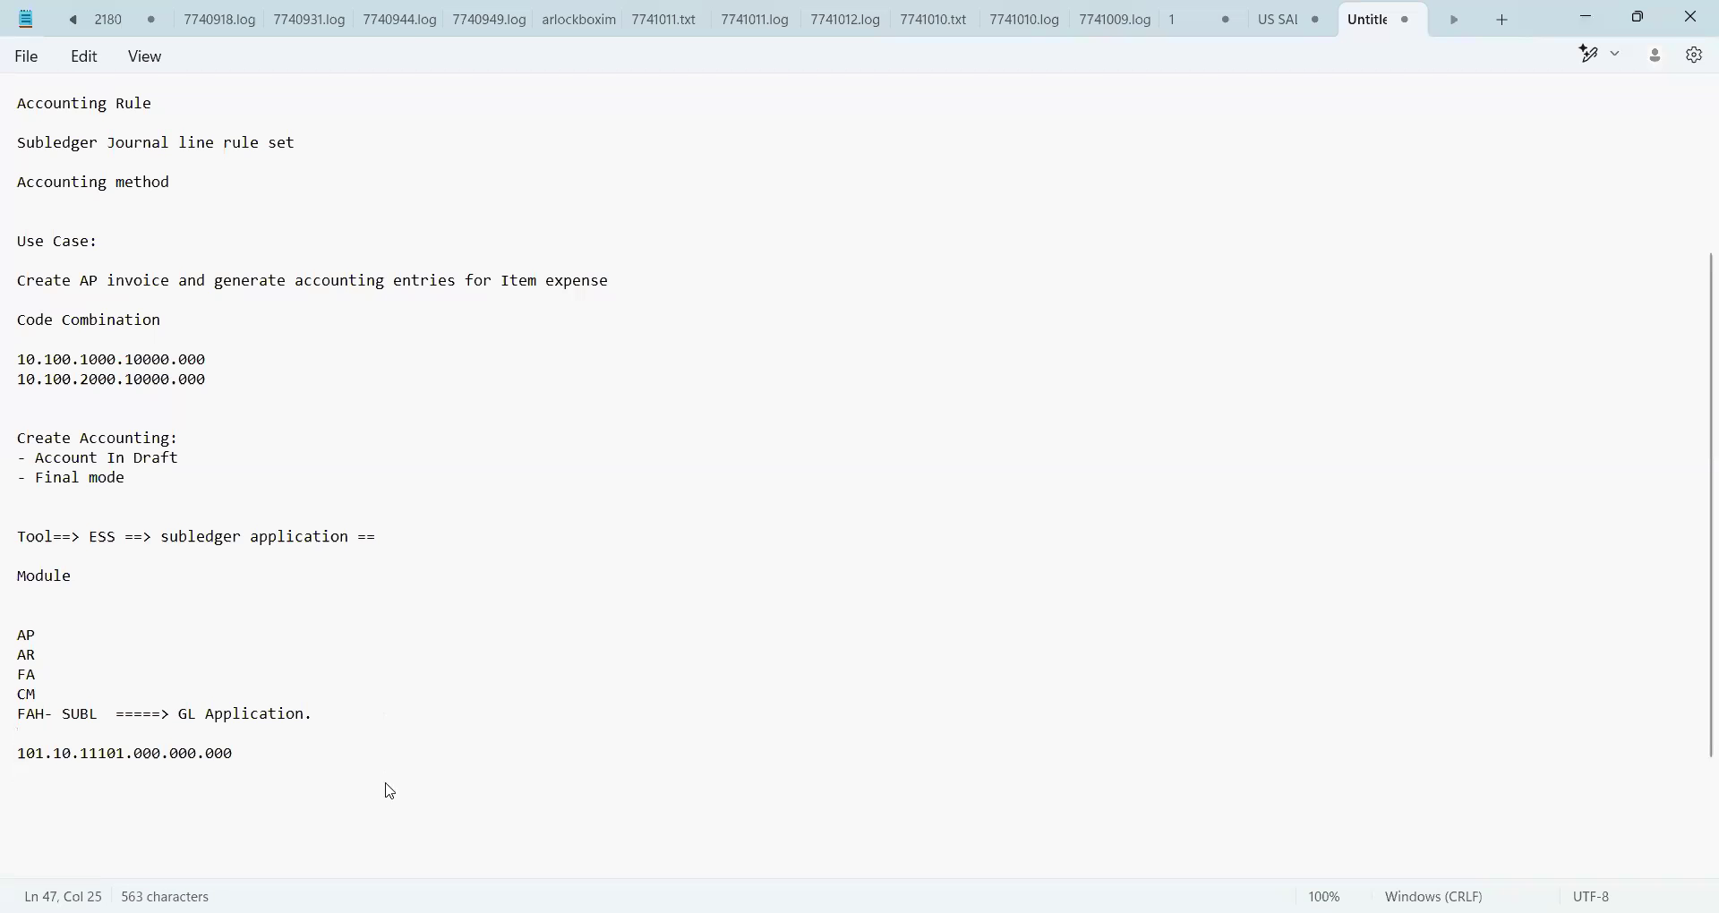
Back in the browser, open the Invoice Summary for INV969696 to check its validation status
key("alt+Tab")
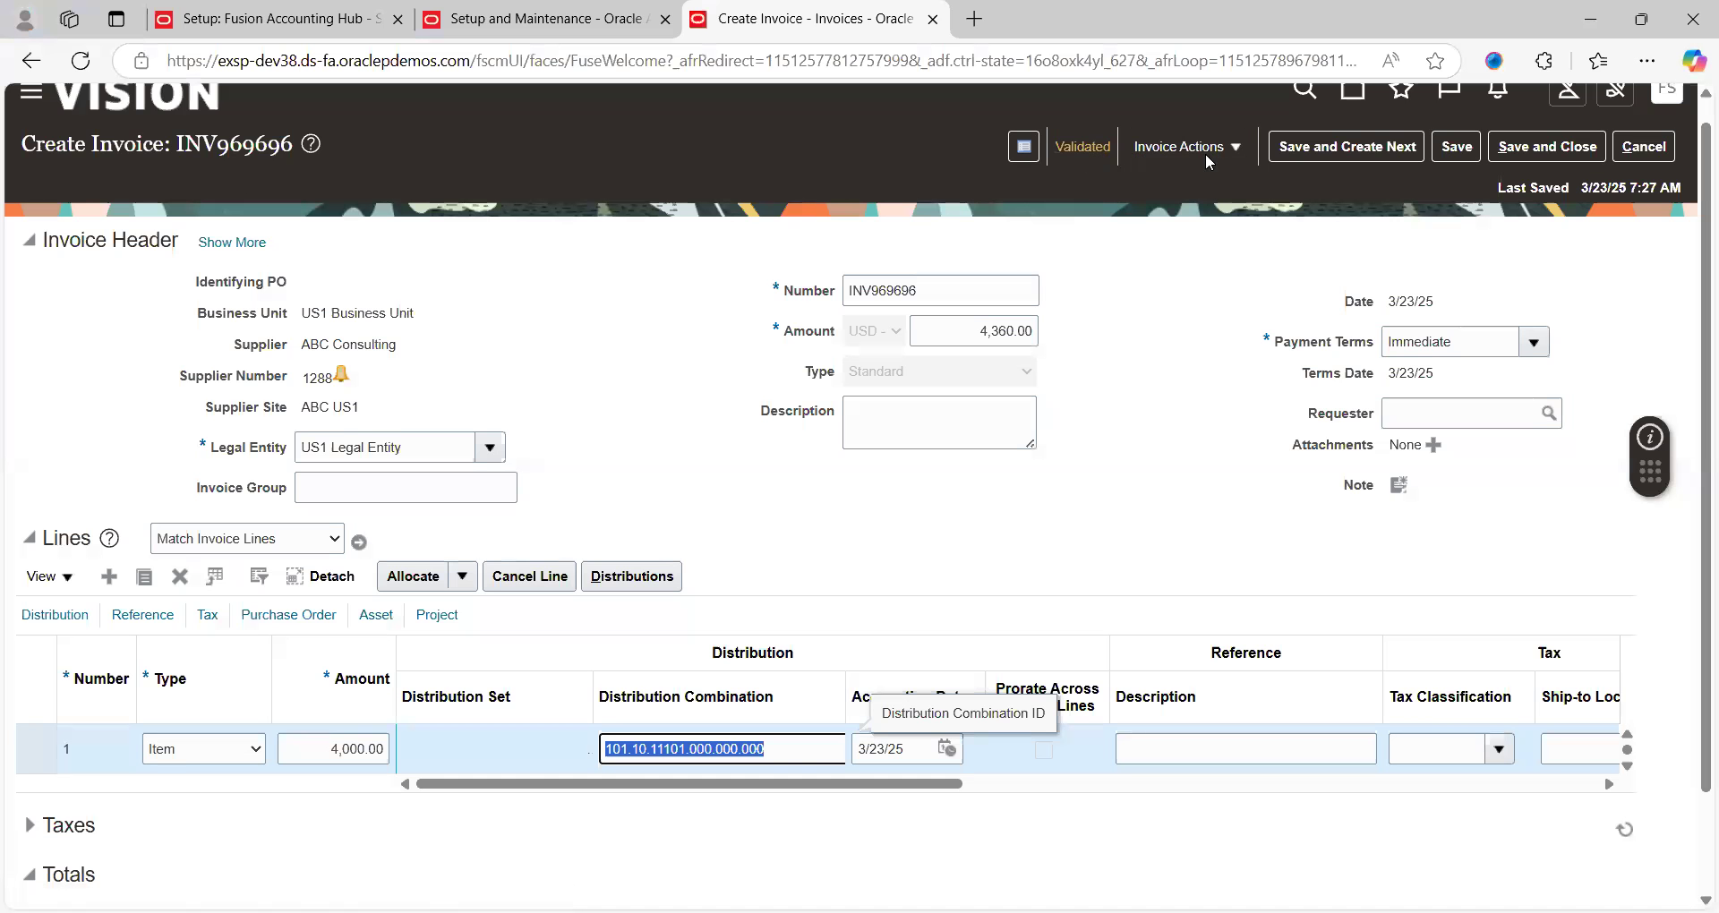
left_click(1236, 148)
left_click(1101, 151)
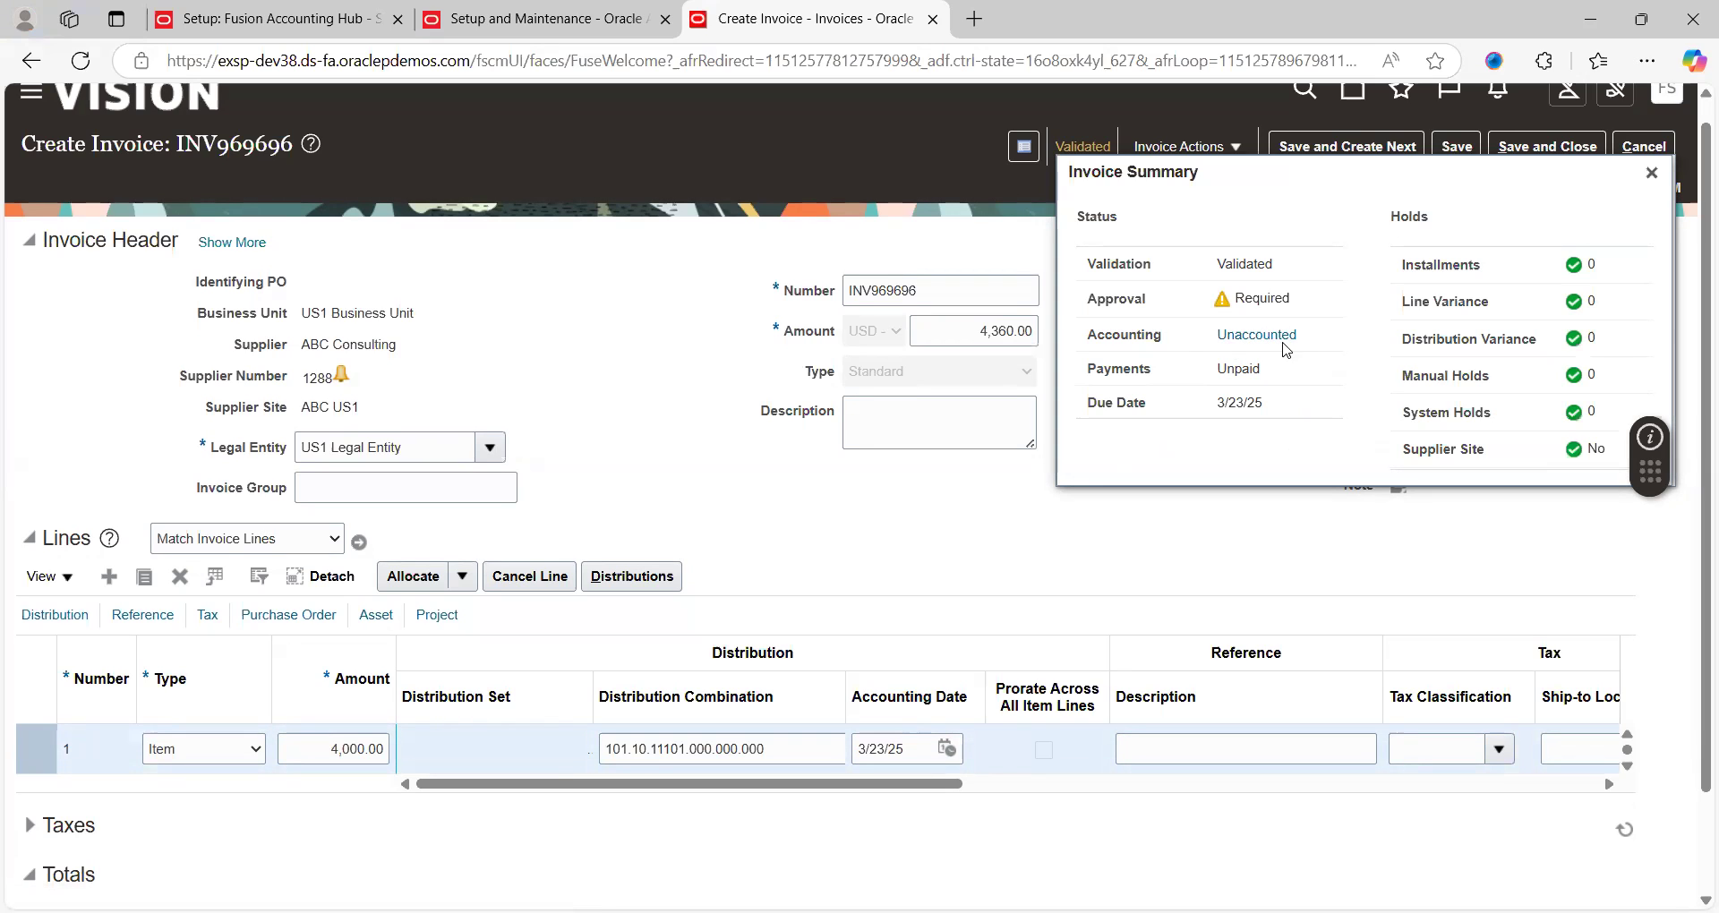
Run Account in Draft on INV969696 and view the accounting lines behind the error
left_click(1652, 172)
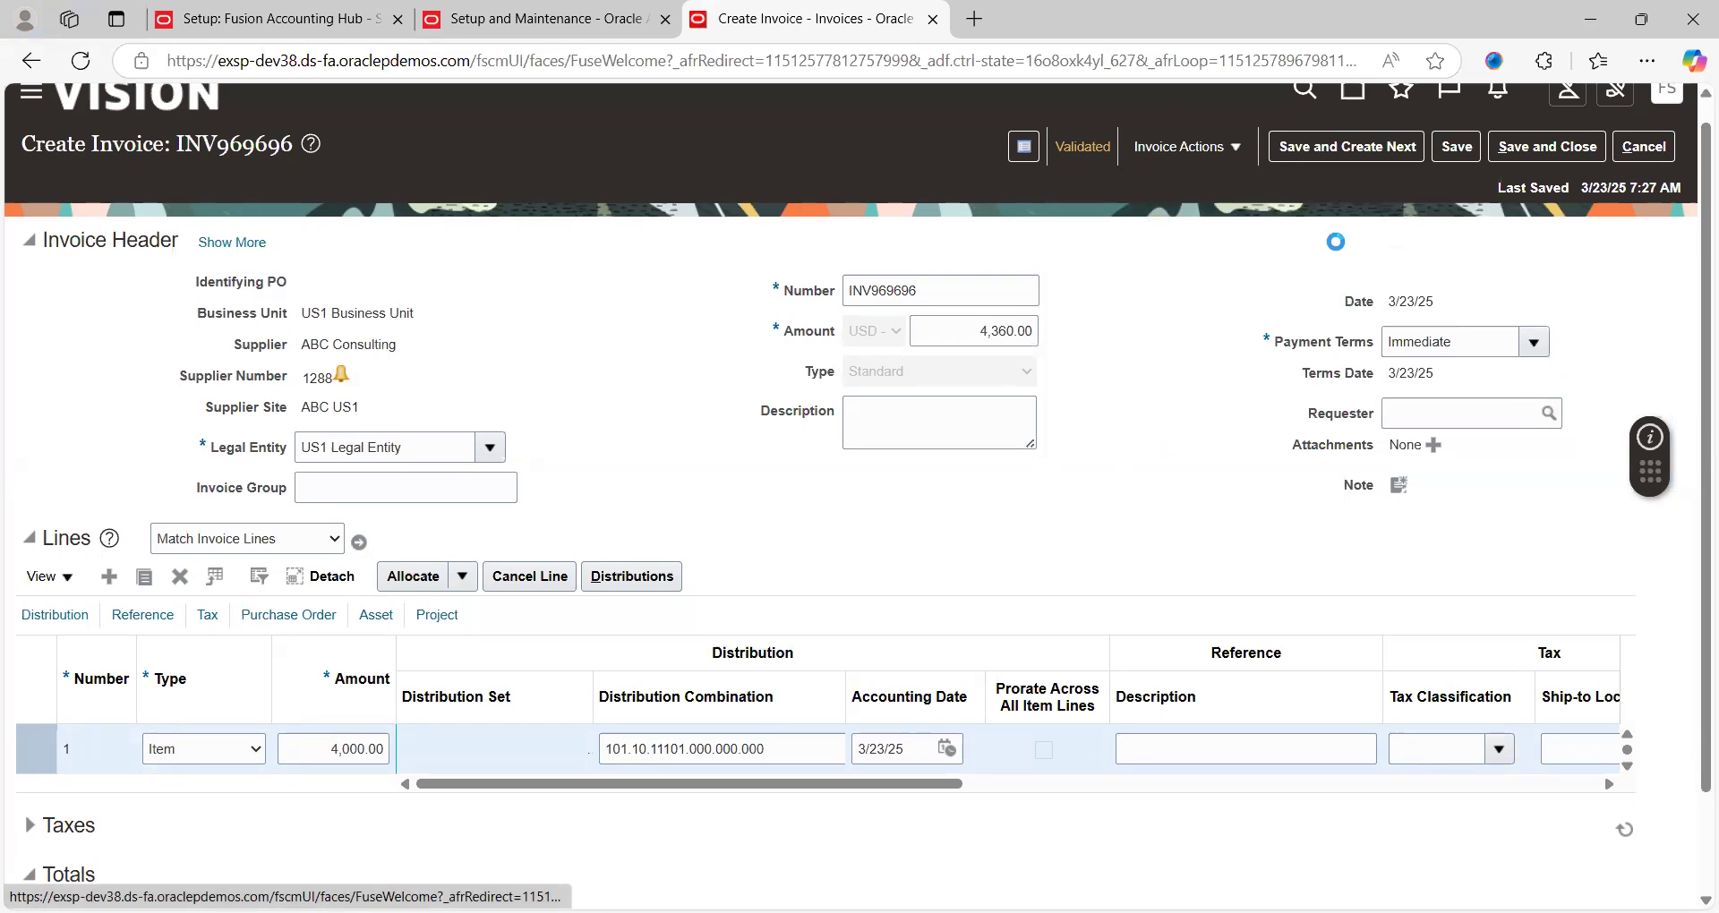
left_click(1218, 150)
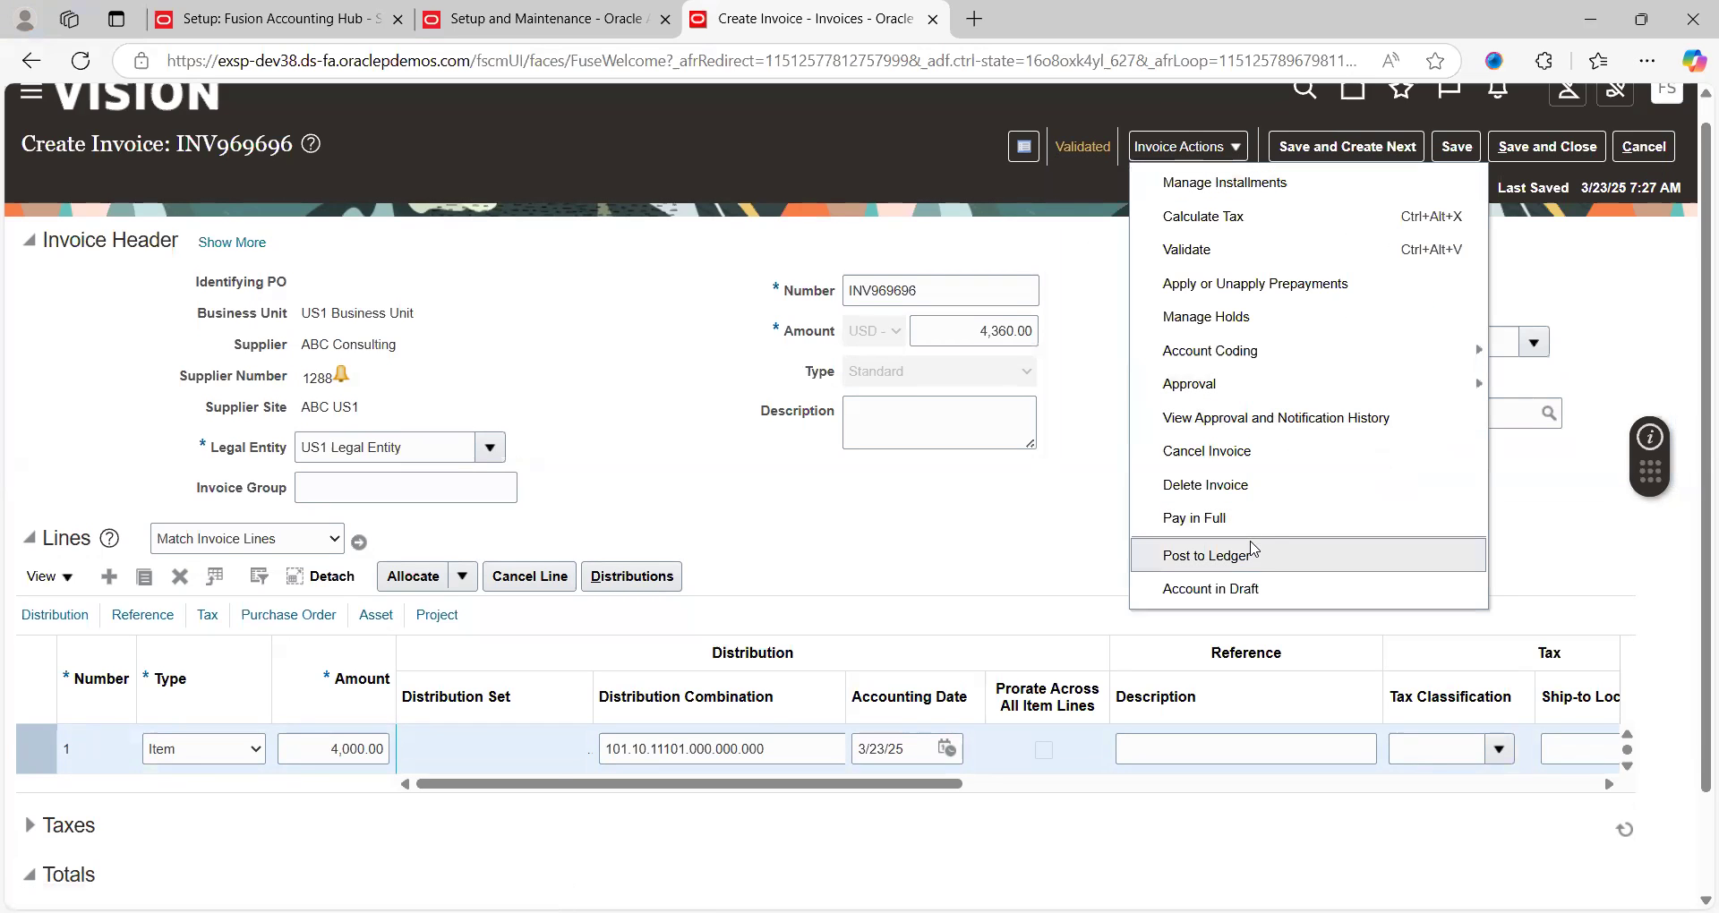
left_click(1240, 589)
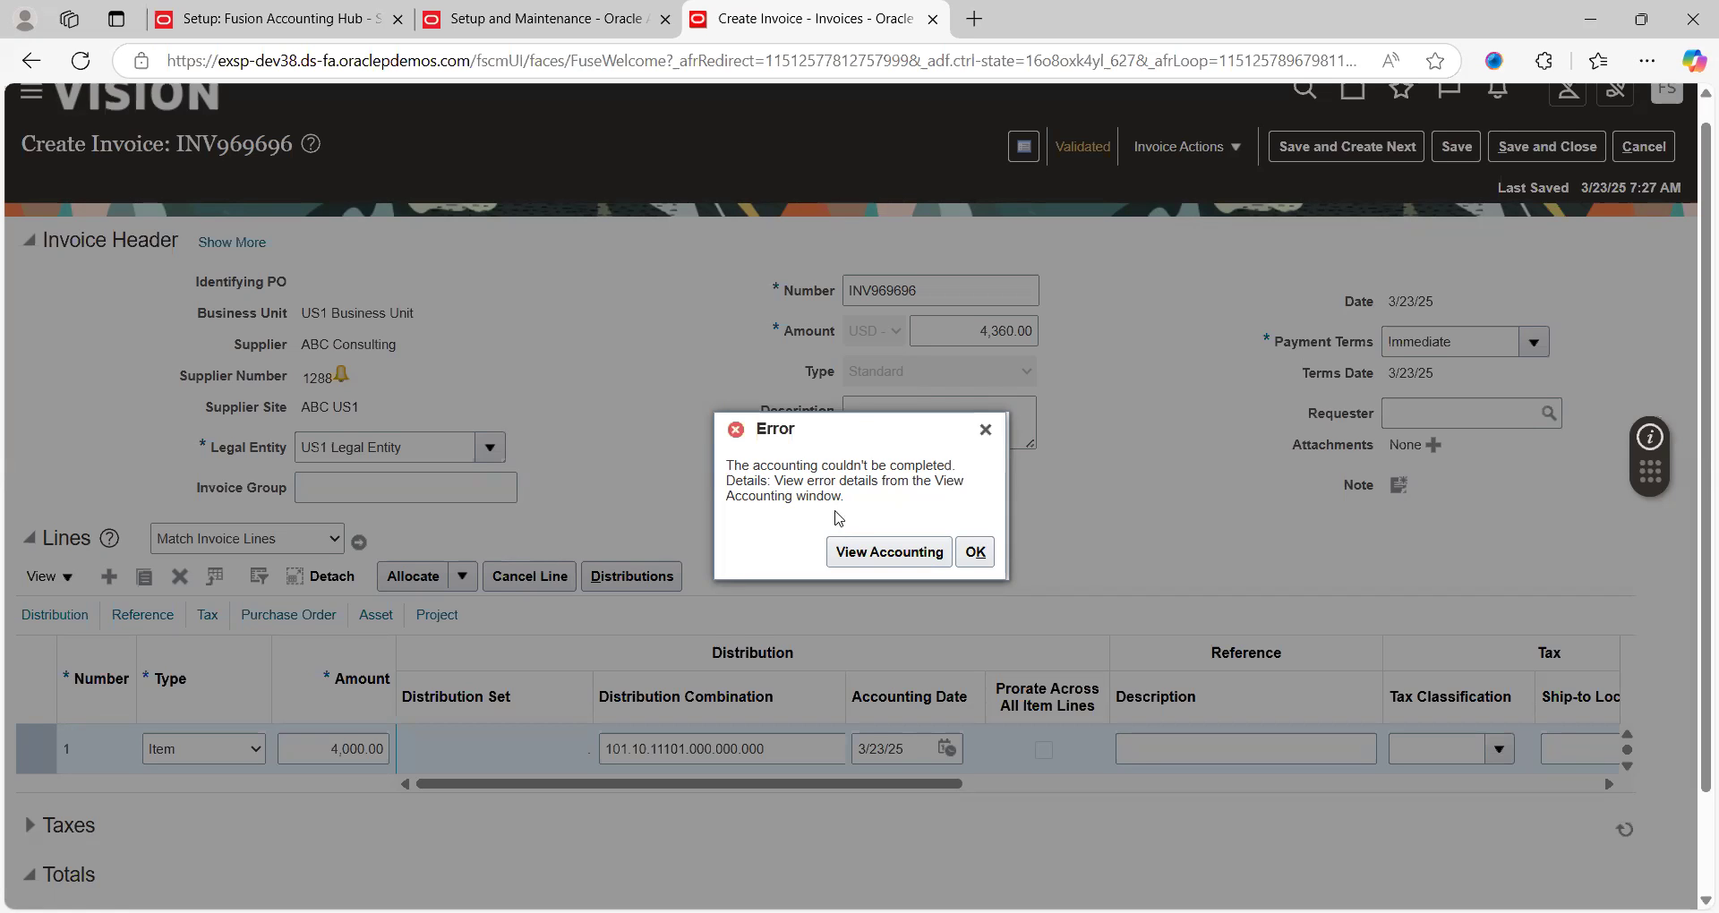
left_click(914, 556)
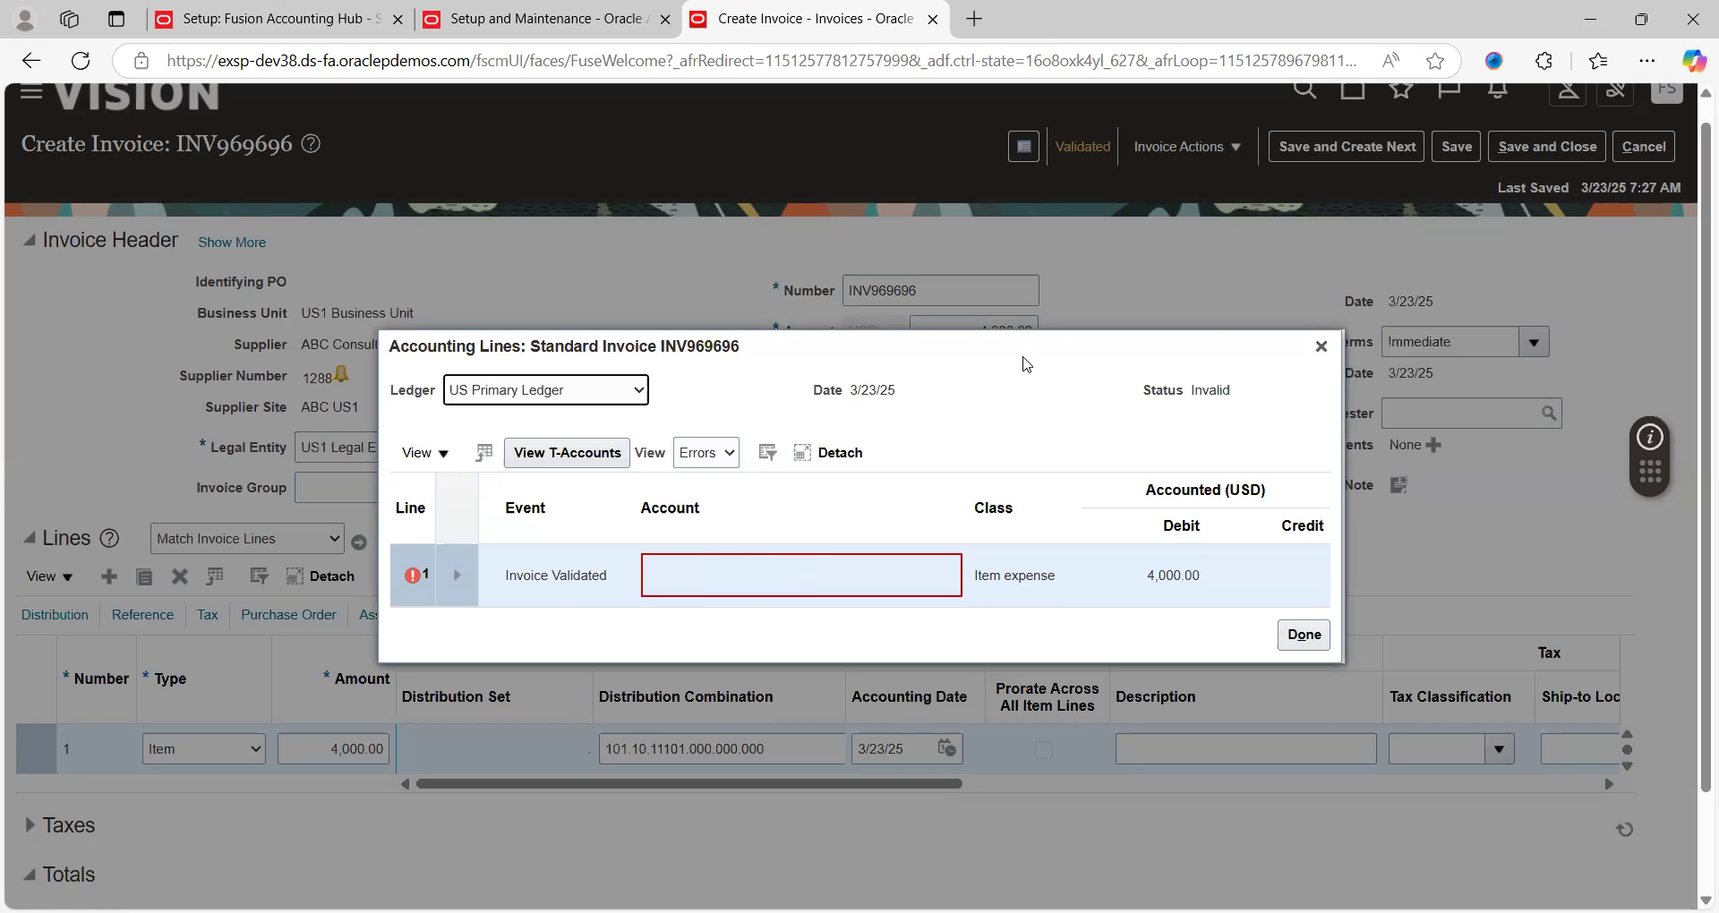
Read line 1's error that 102.30.50500.000.000.000 breaks the company 101,102 rule, then close Accounting Lines
left_click(458, 574)
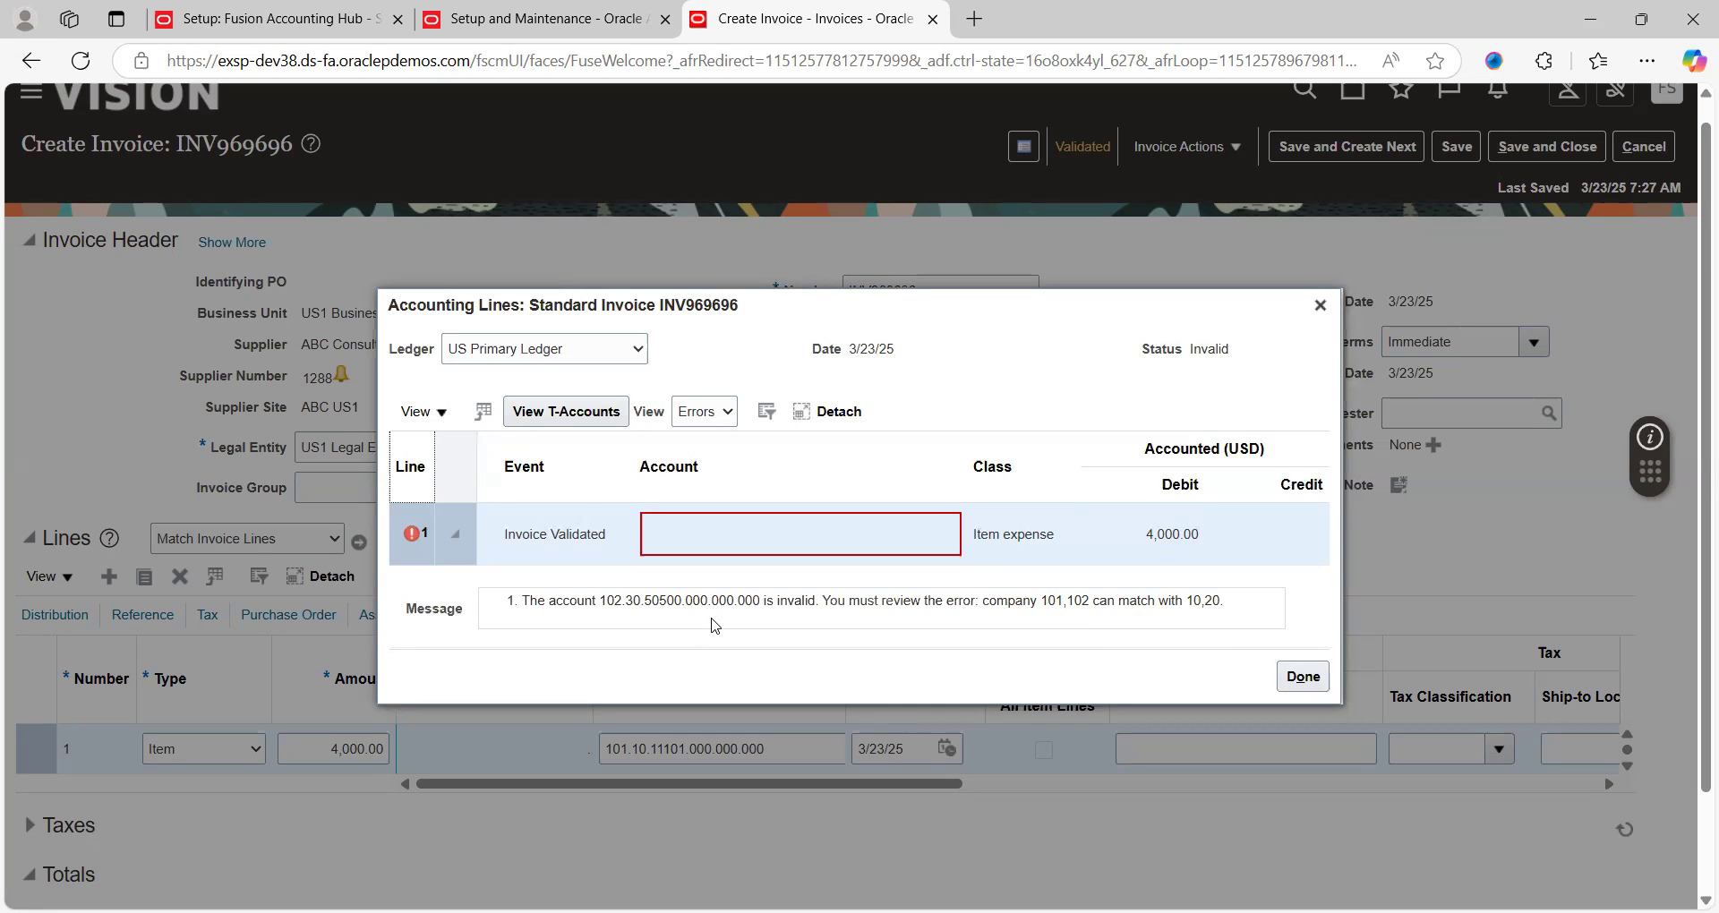
left_click(1319, 305)
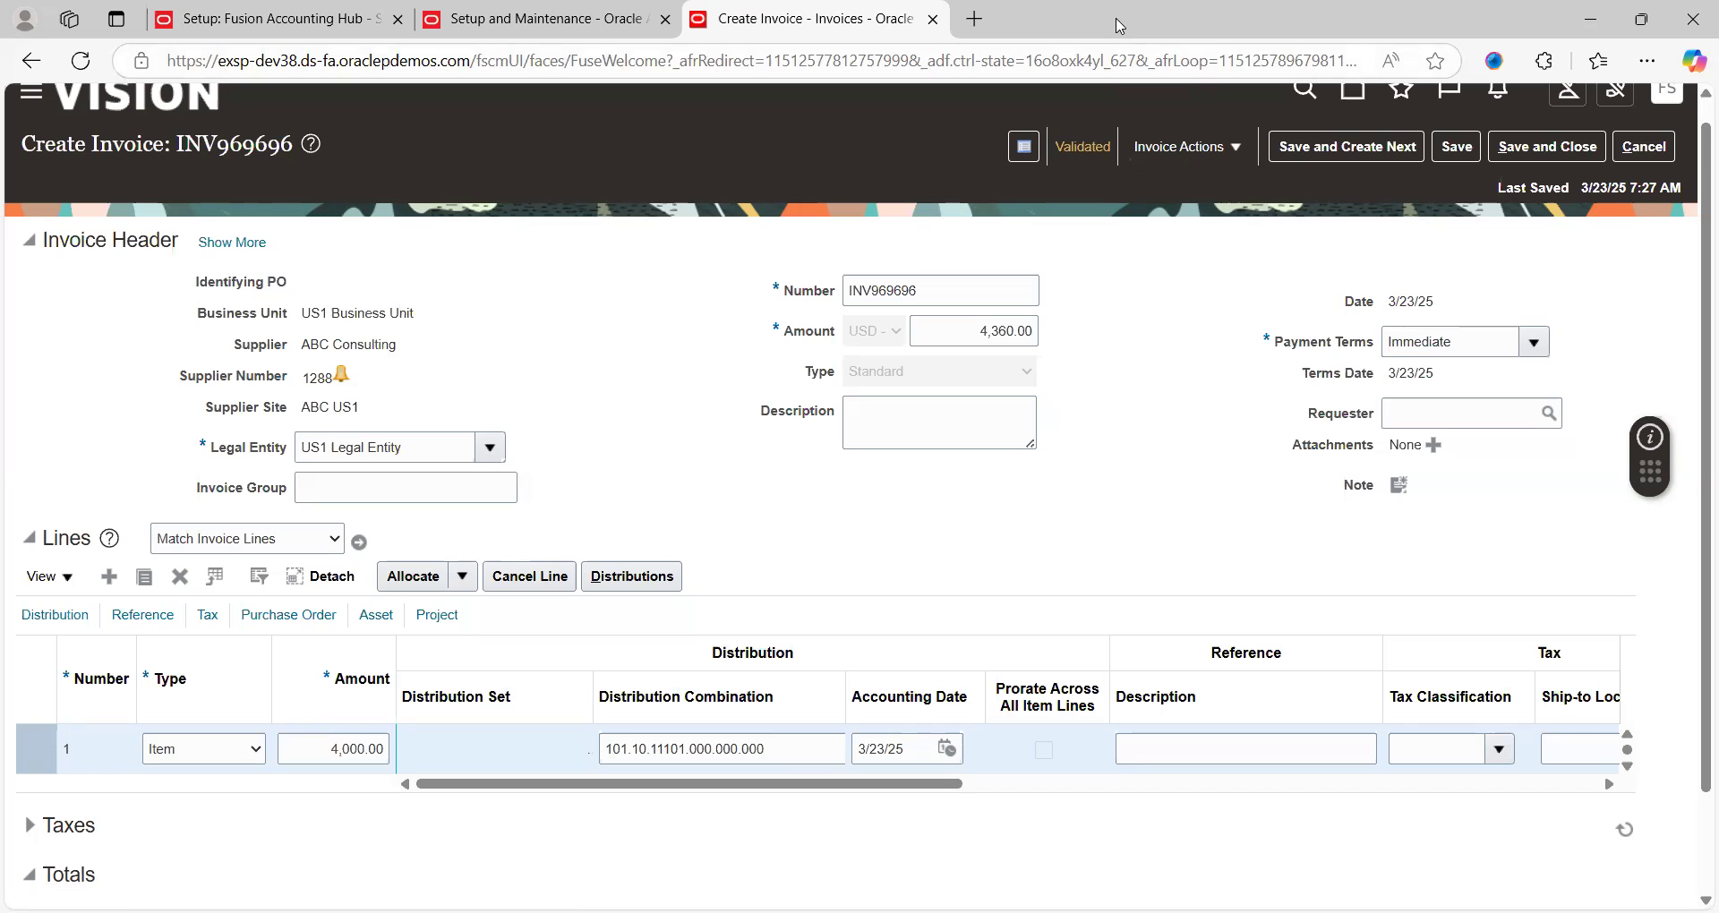
Switch to the Setup: Fusion Accounting Hub tab and maximise the browser window
right_click(1197, 115)
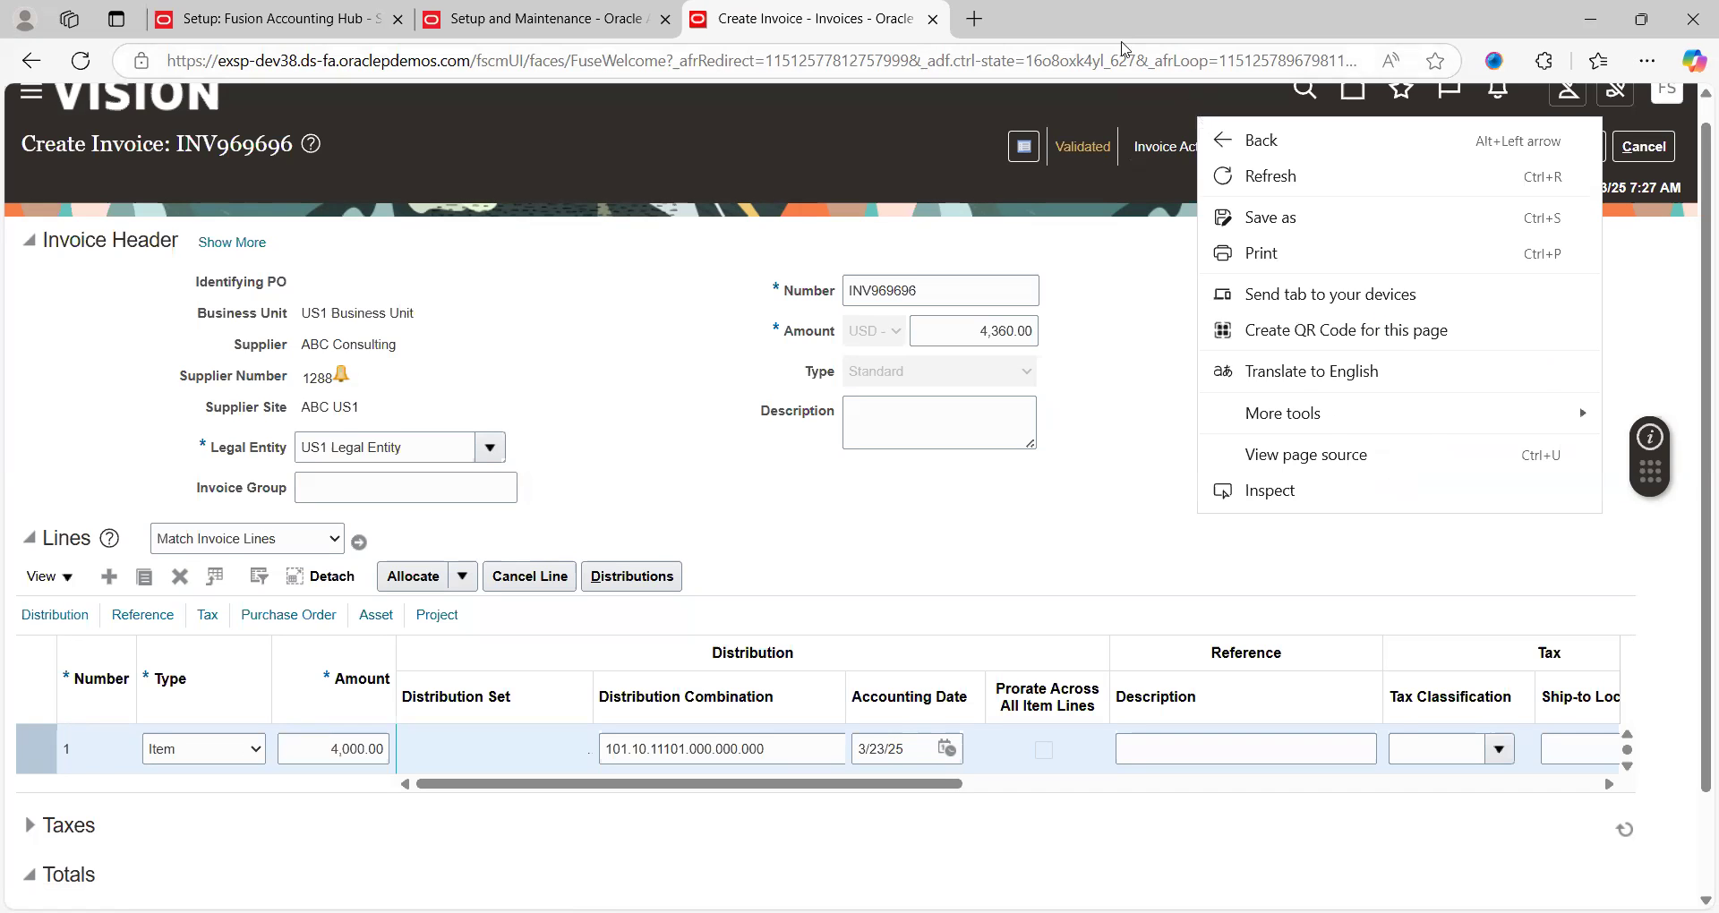
left_click(1106, 17)
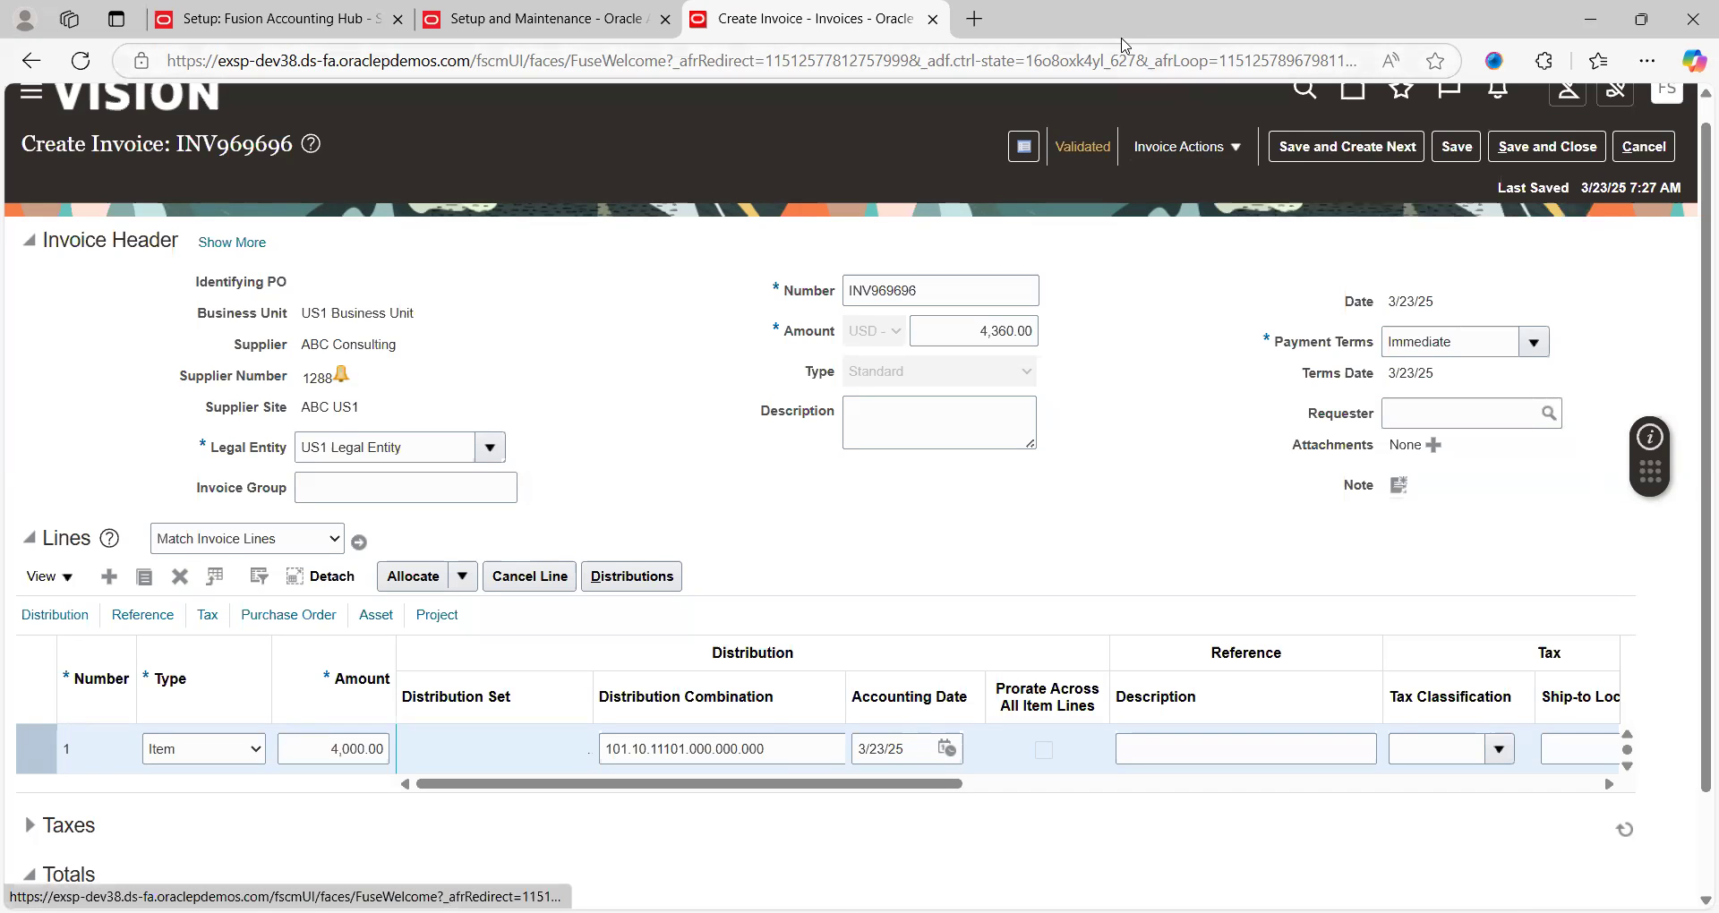
double_click(1126, 31)
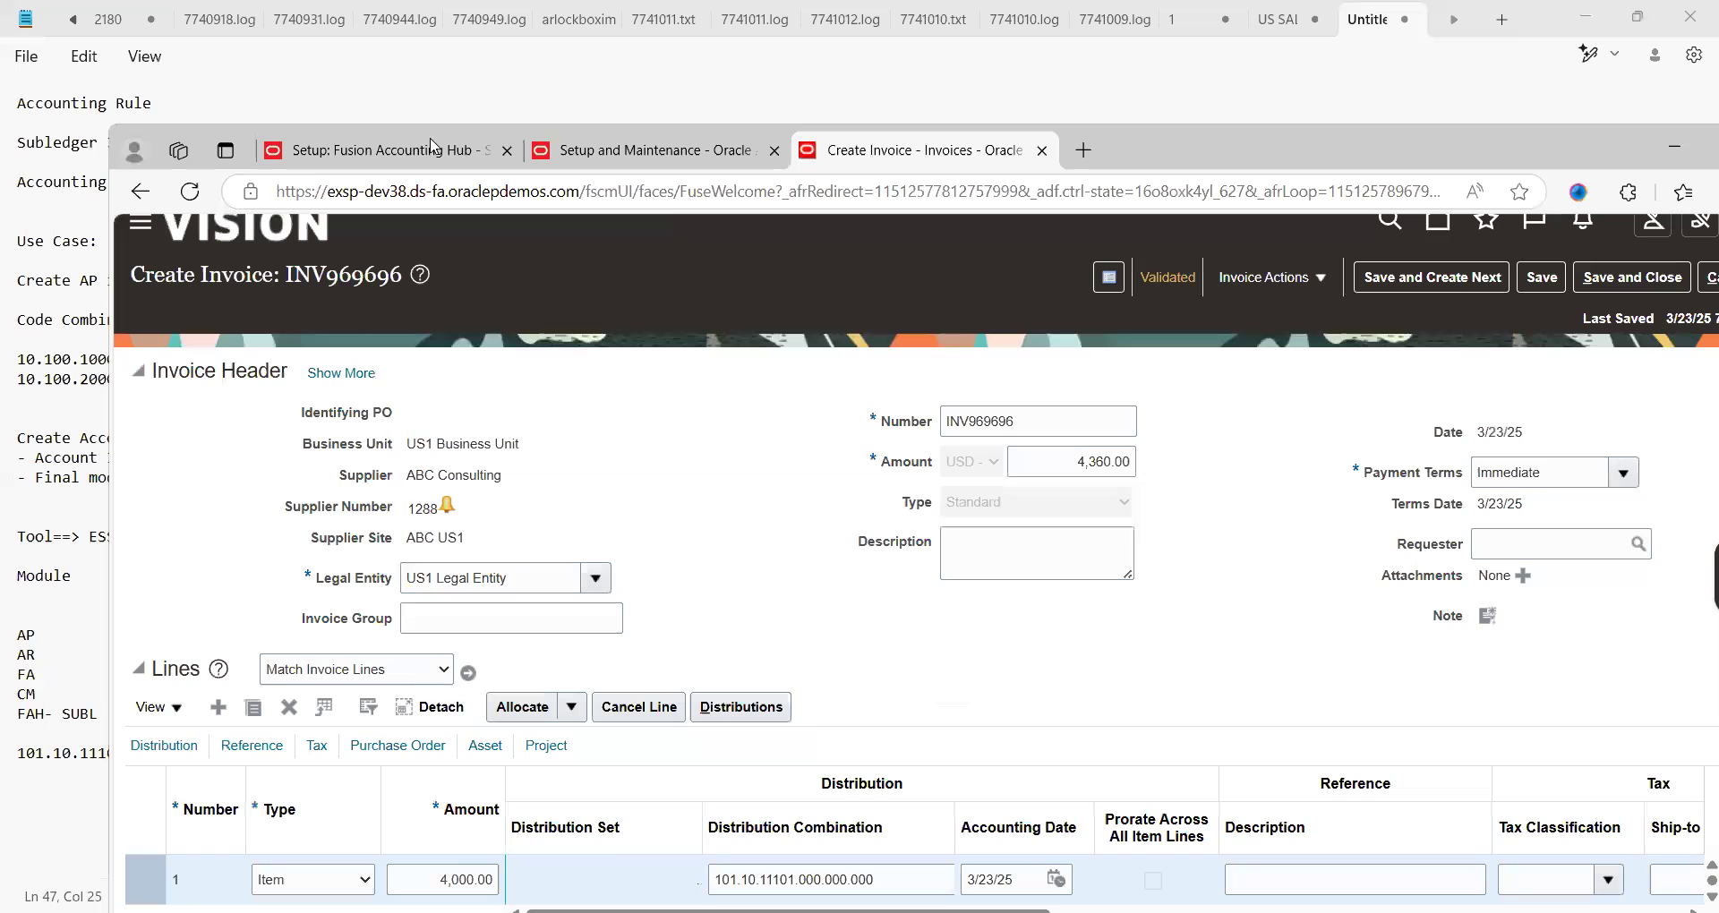
left_click(381, 150)
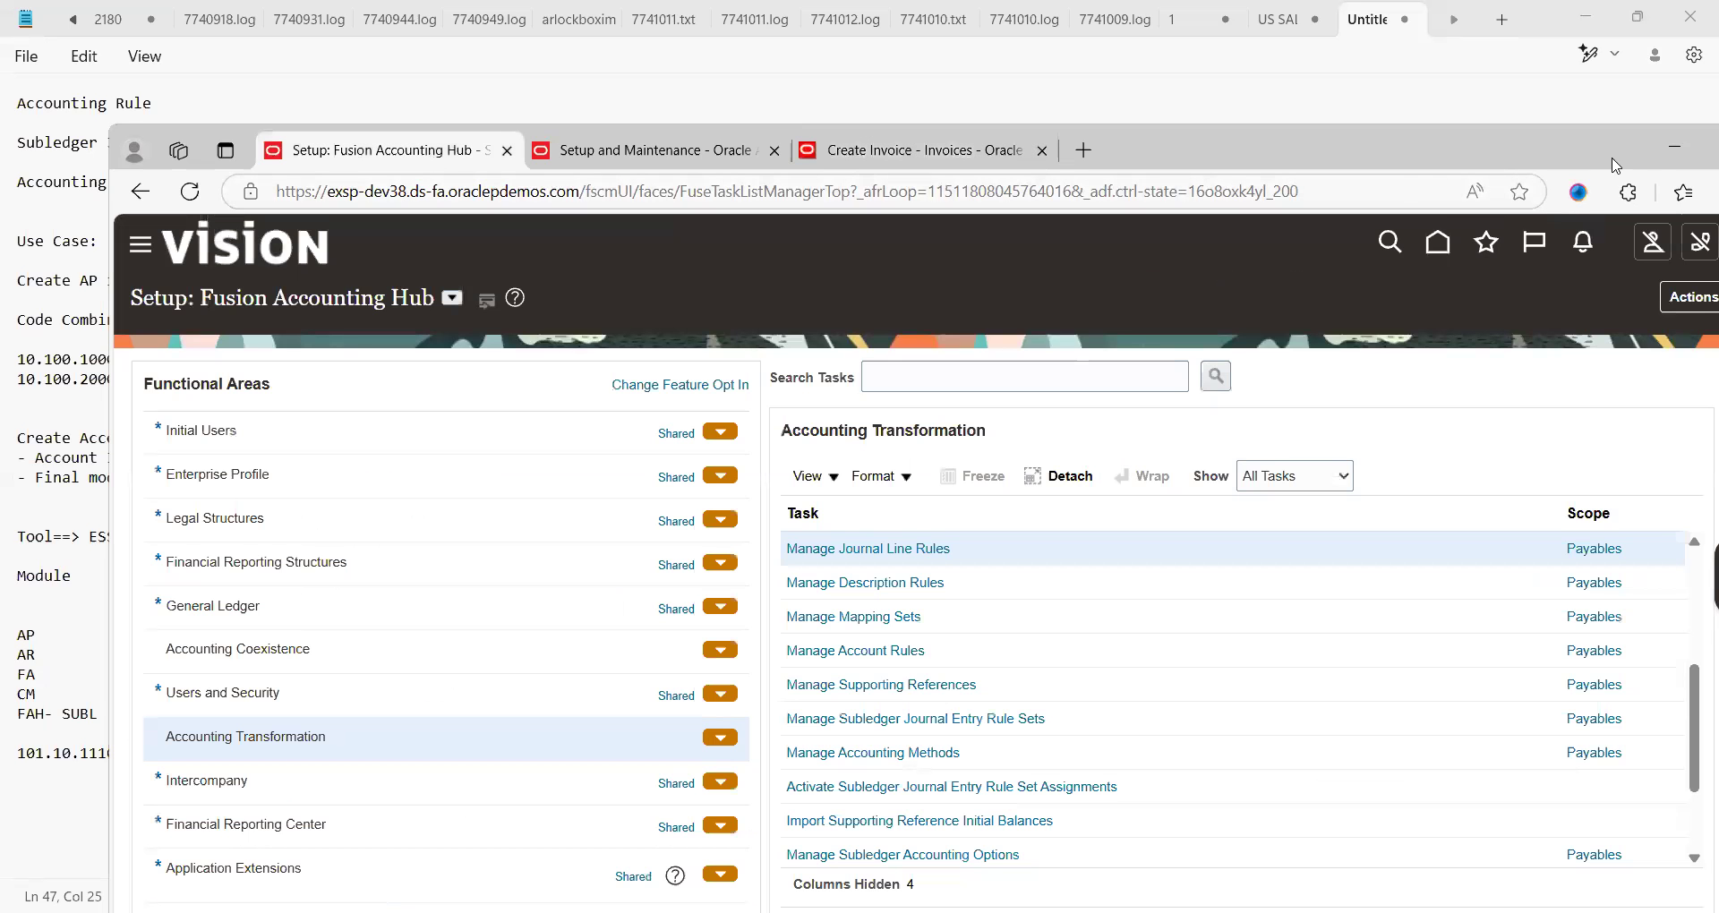
double_click(1556, 159)
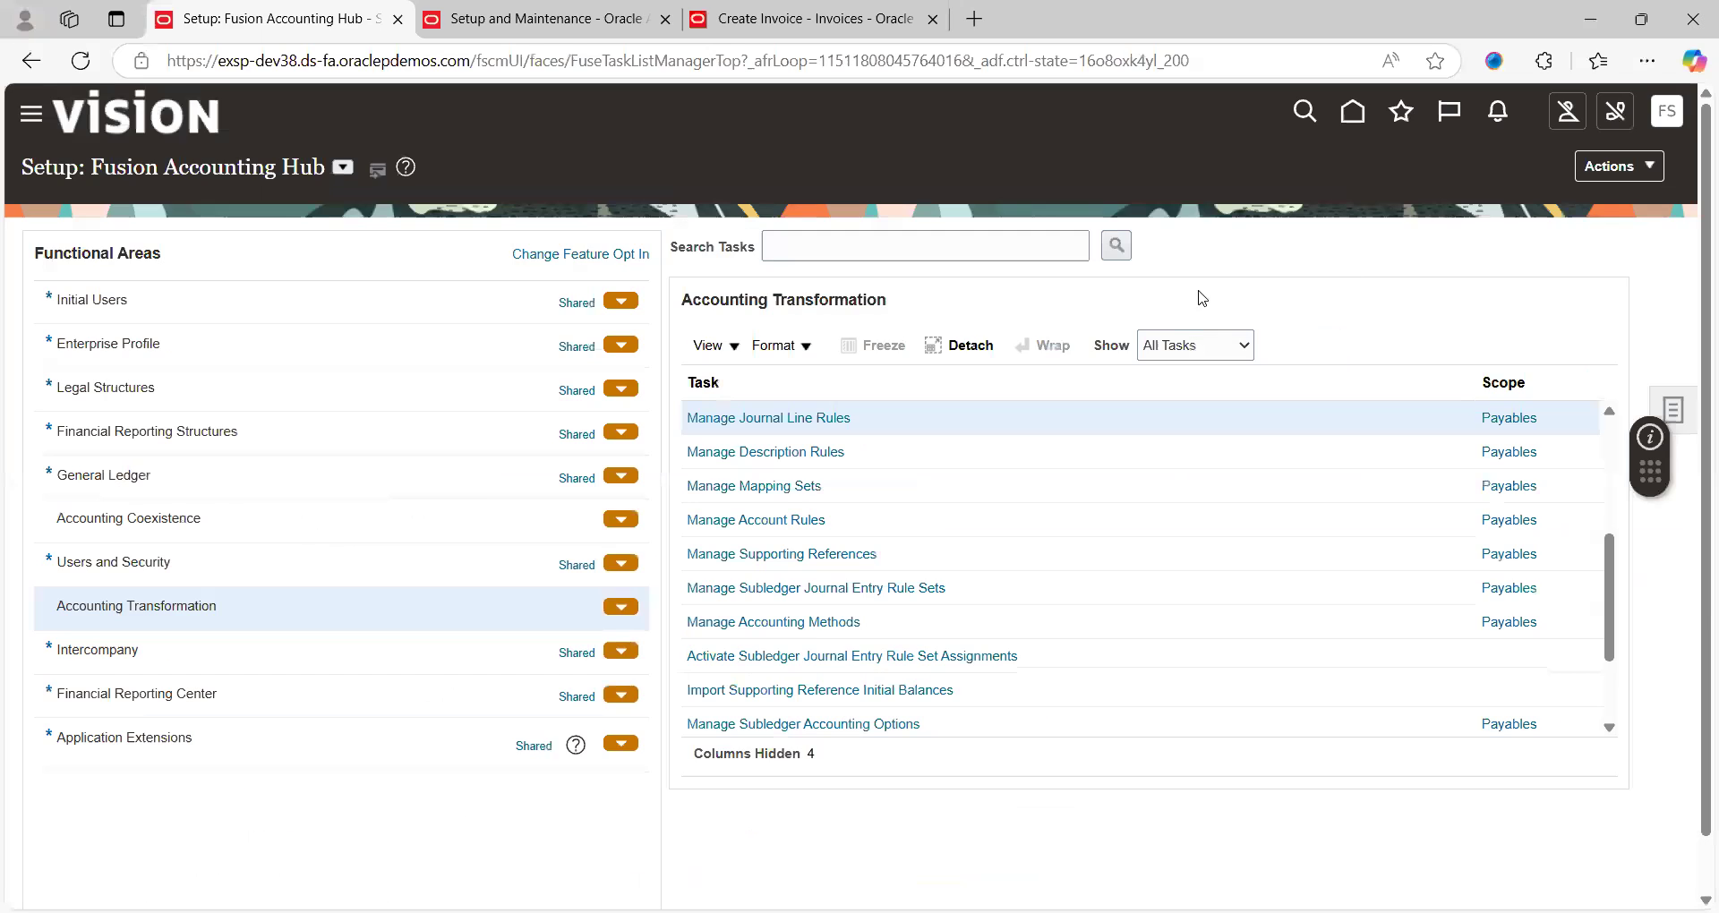
Show all Financial Reporting Structures tasks and open Manage Cross-Validation Rules
left_click(262, 445)
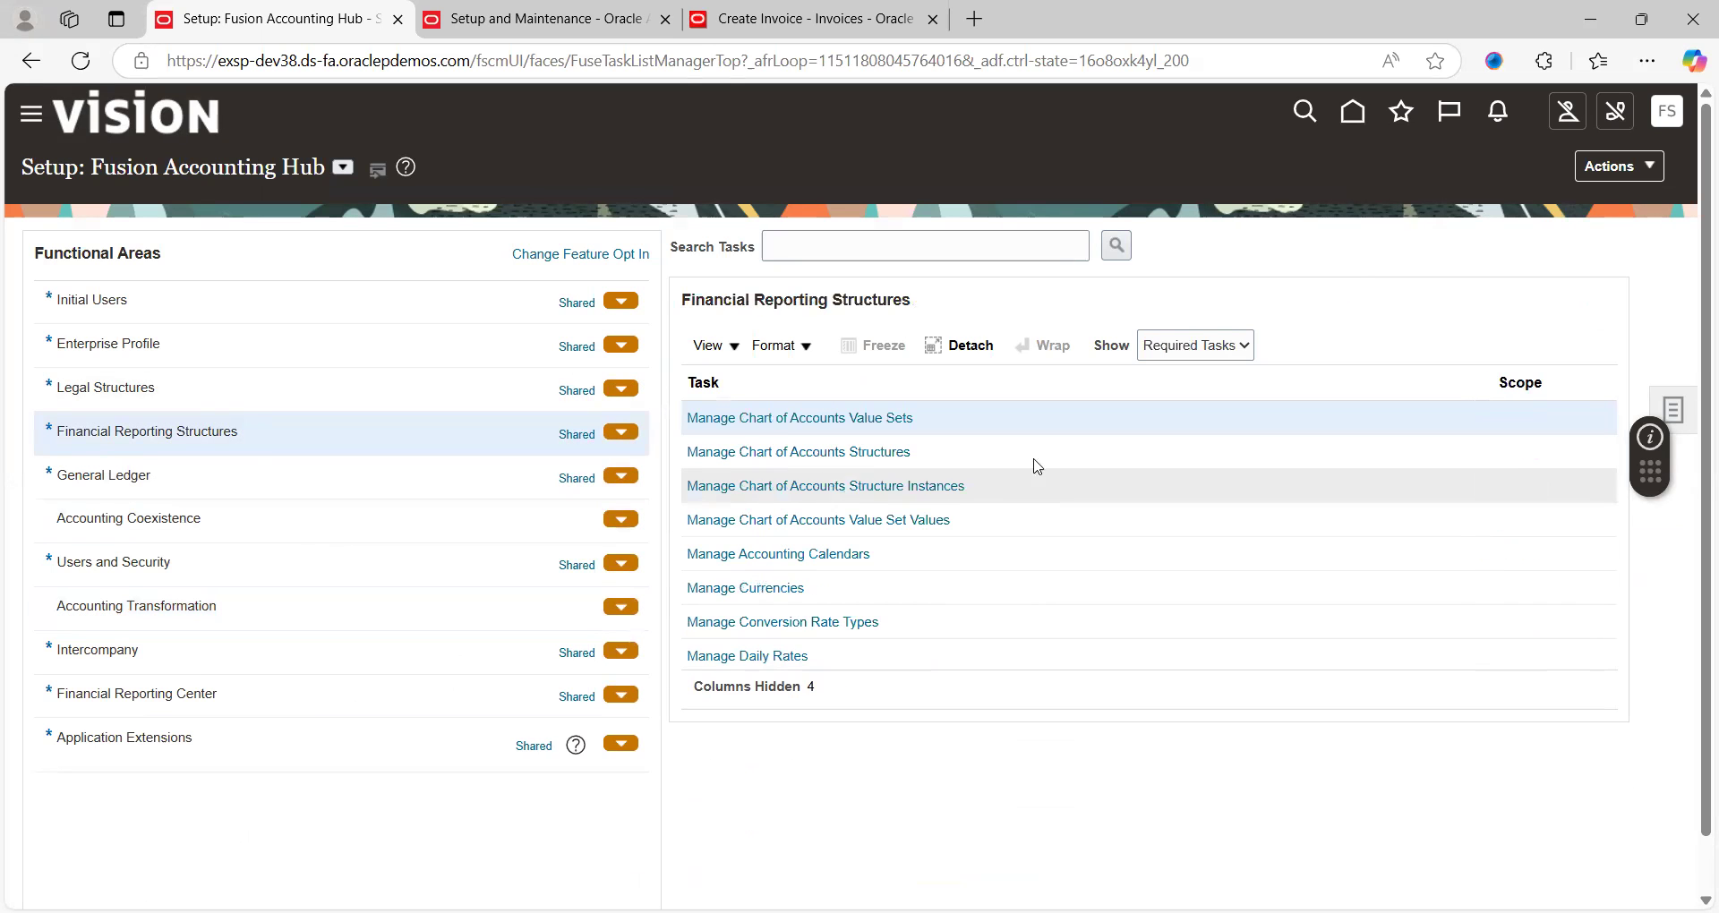
left_click(1189, 352)
left_click(1187, 381)
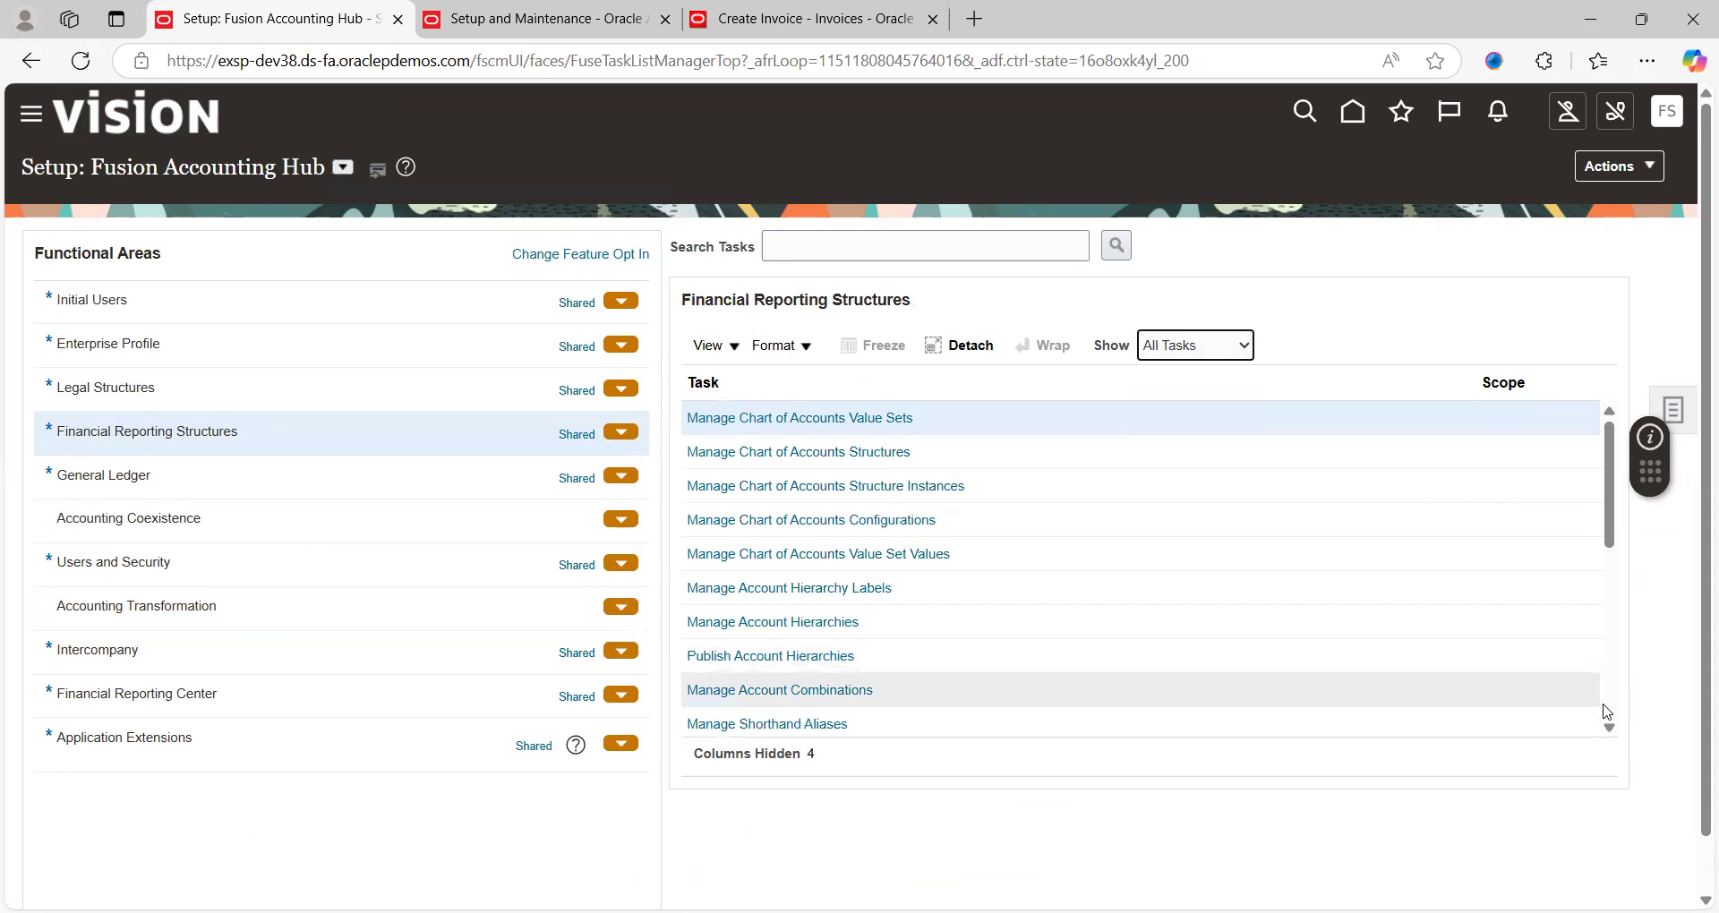
scroll(1610, 729, "down", 1)
scroll(1612, 732, "down", 3)
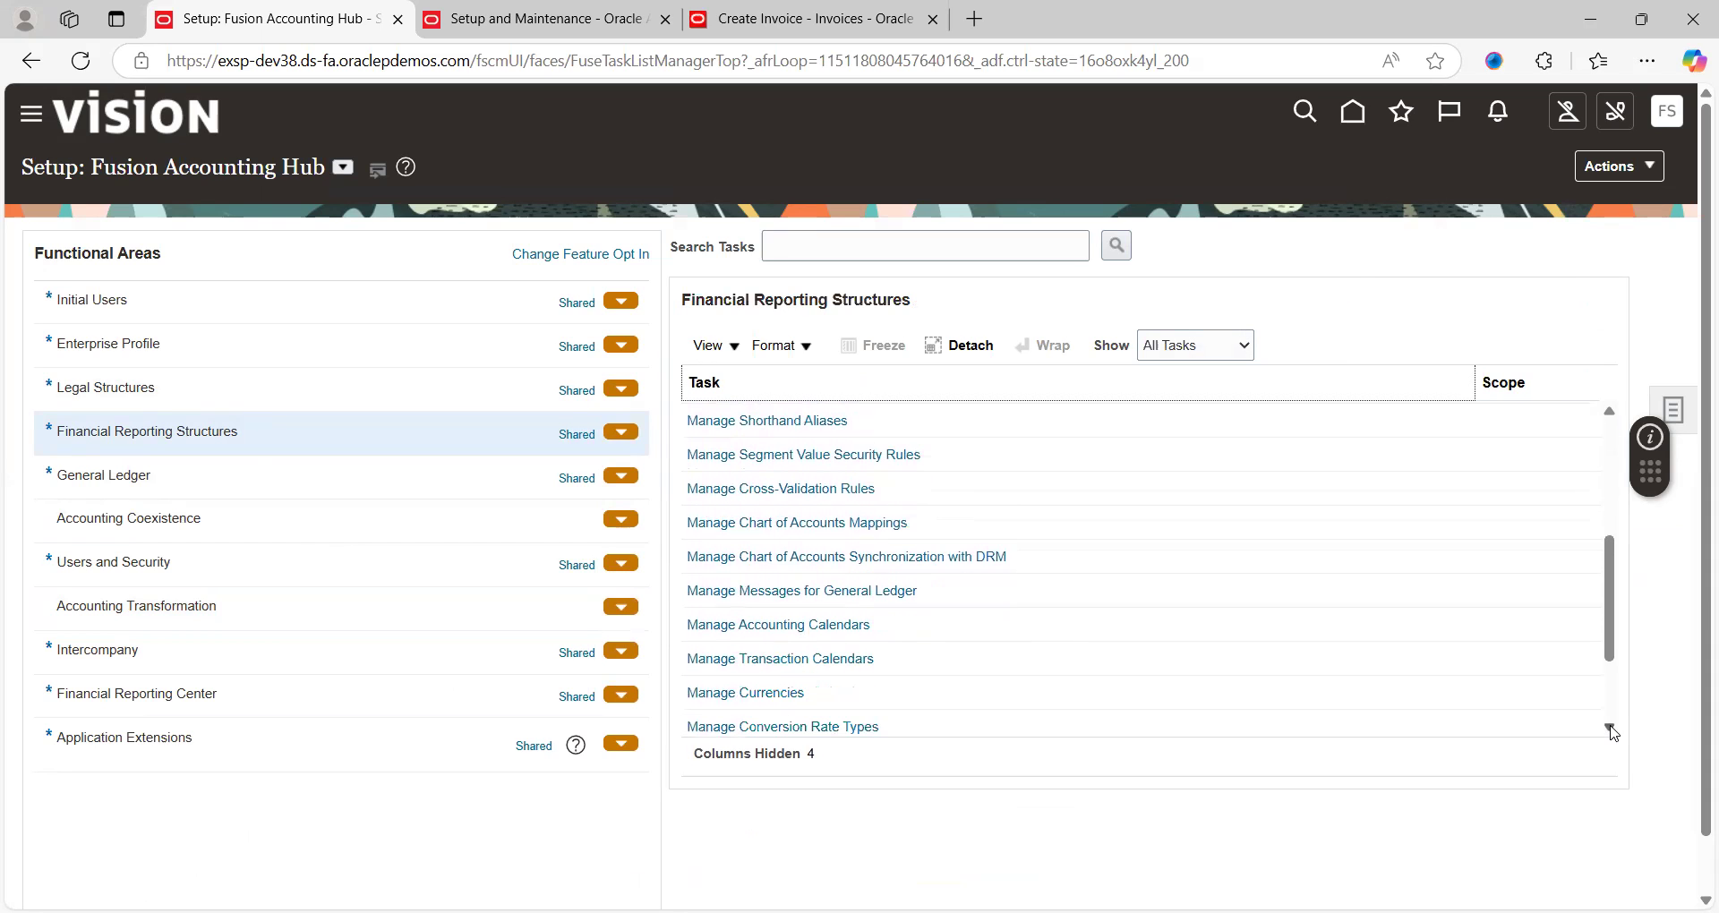
left_click(834, 484)
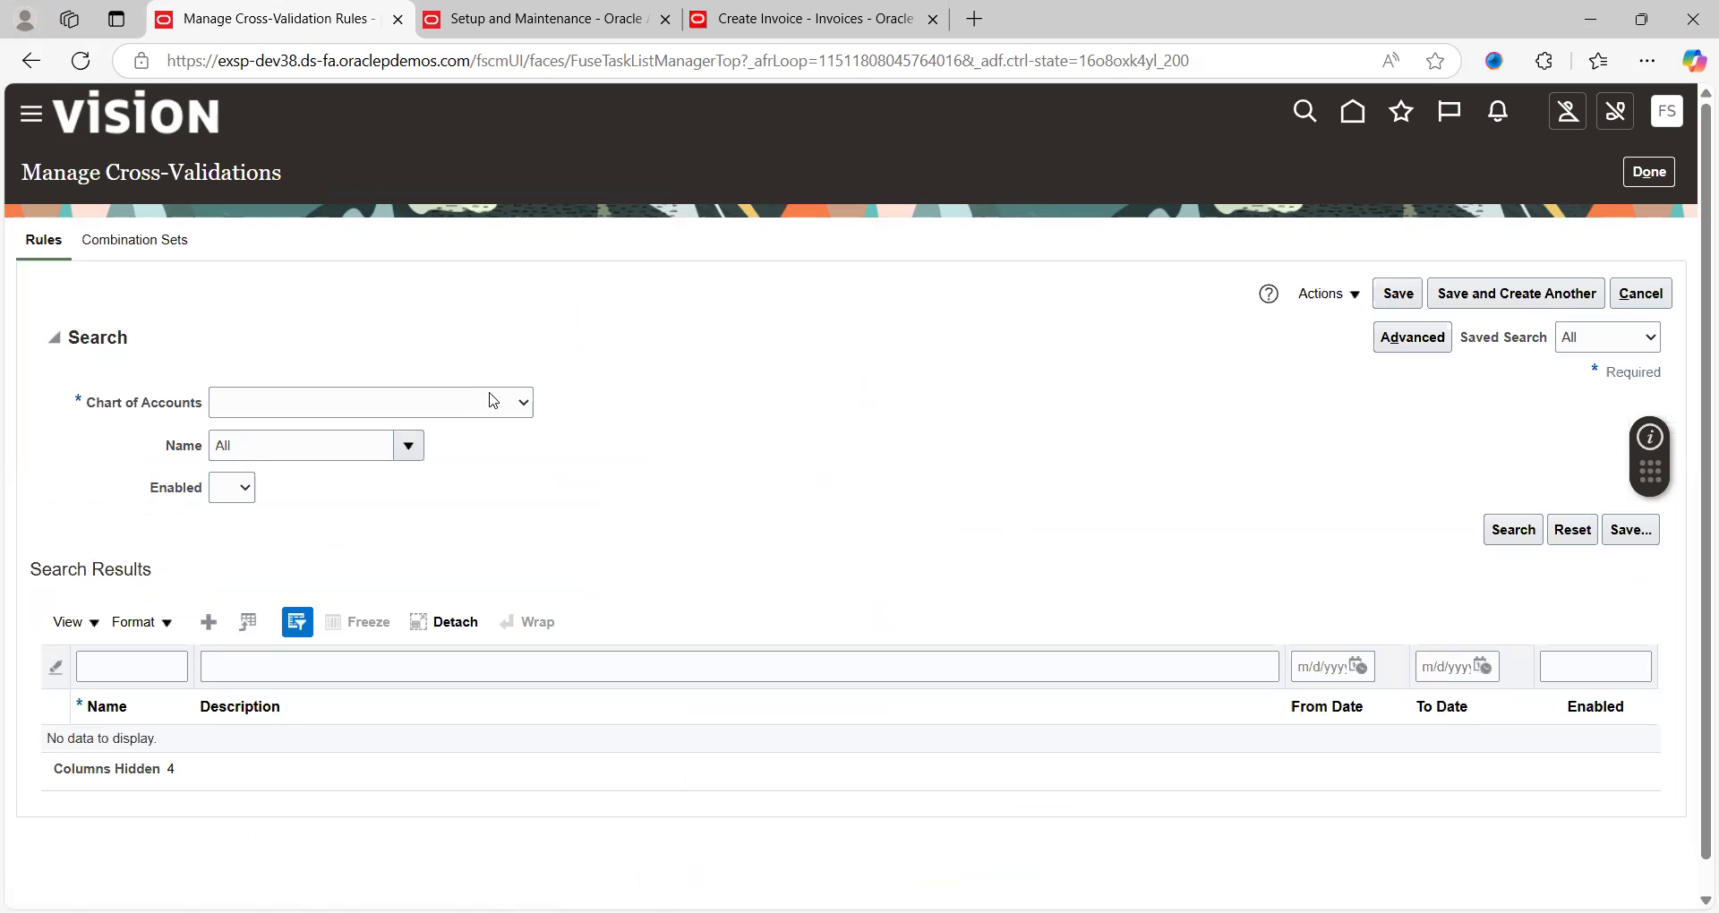
Search the US Chart of Accounts cross-validation rules and select the ABC CVR RULE description
left_click(493, 400)
scroll(529, 873, "down", 5)
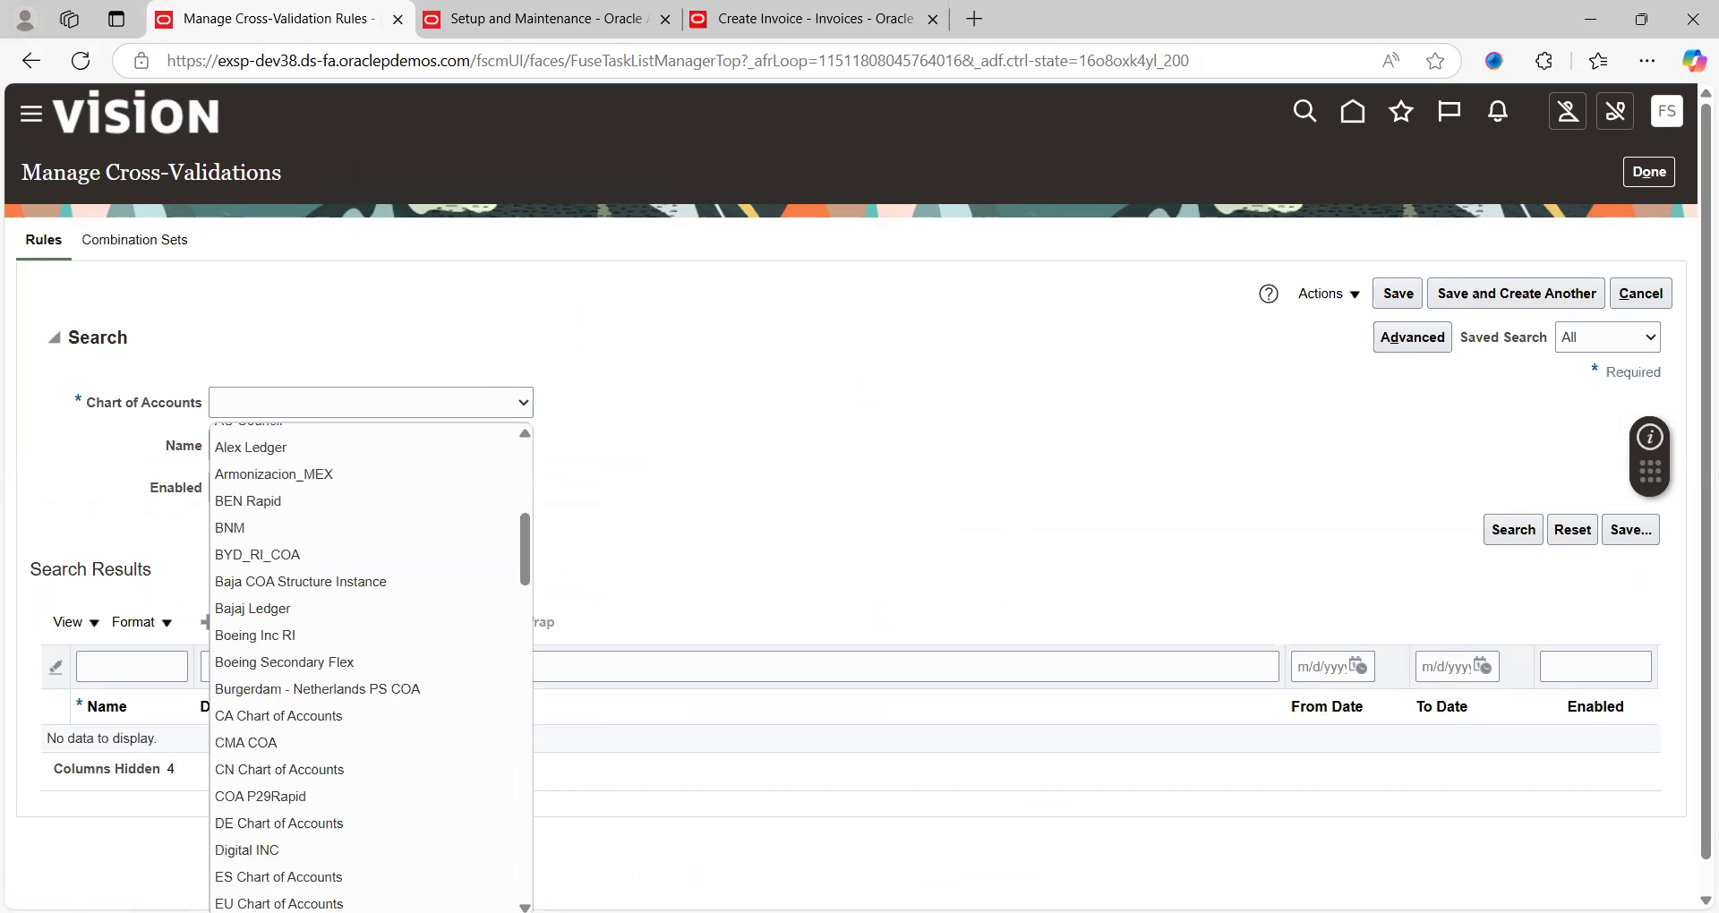
scroll(371, 667, "down", 10)
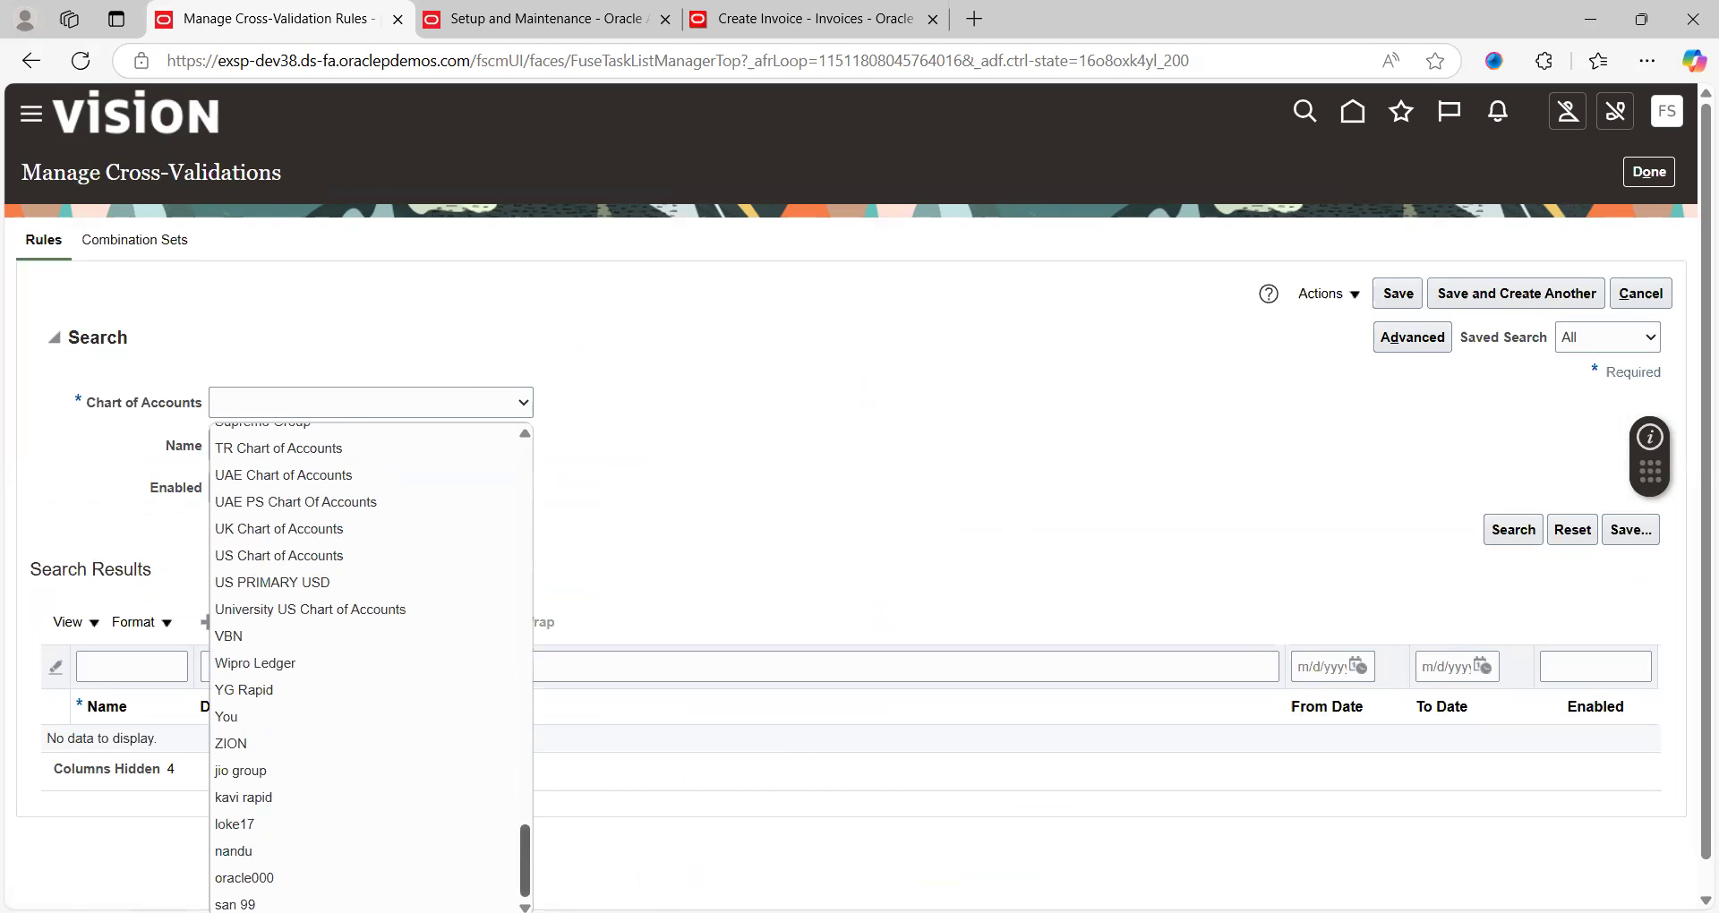
left_click(361, 562)
left_click(1514, 530)
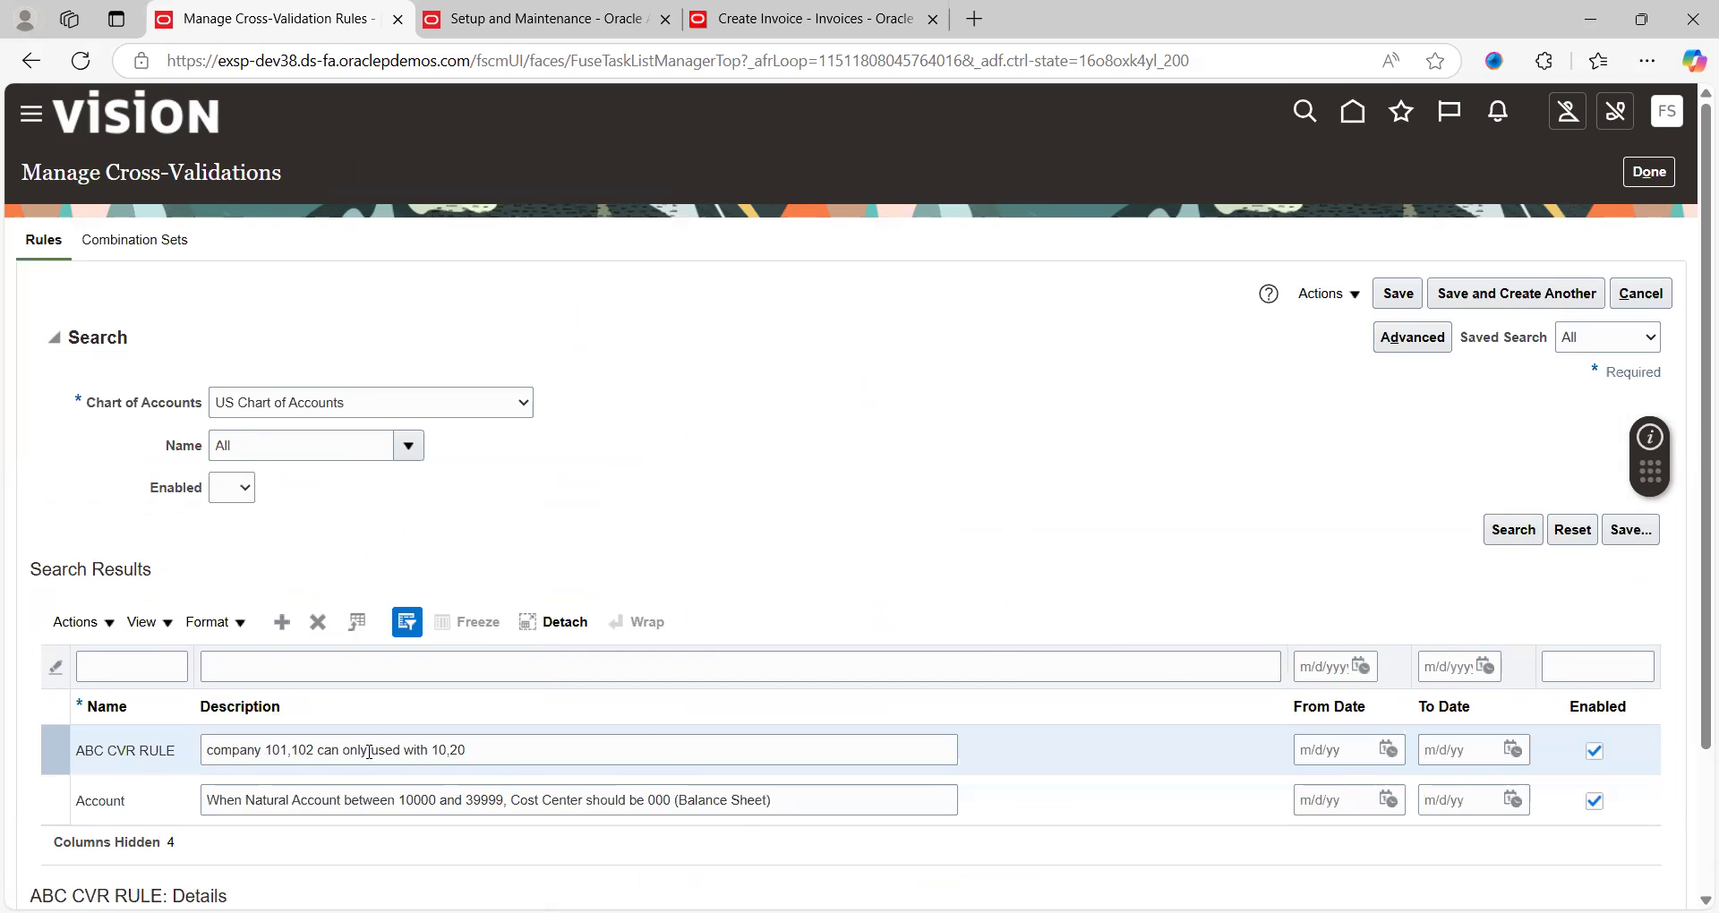
left_click(473, 752)
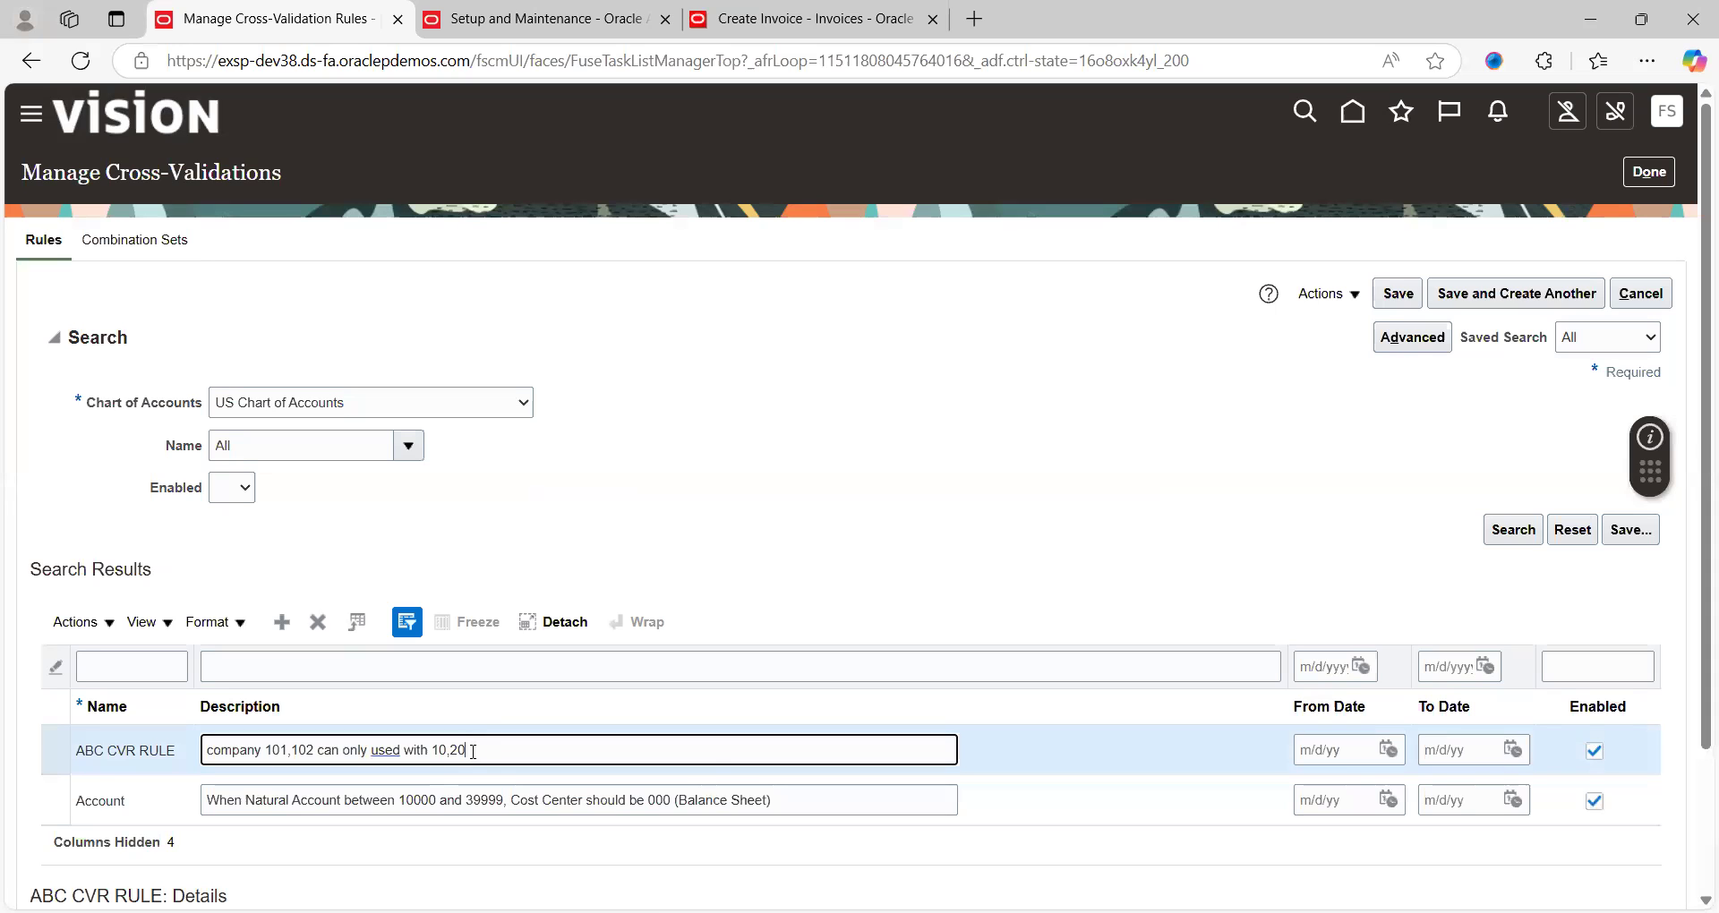
key("ctrl+a")
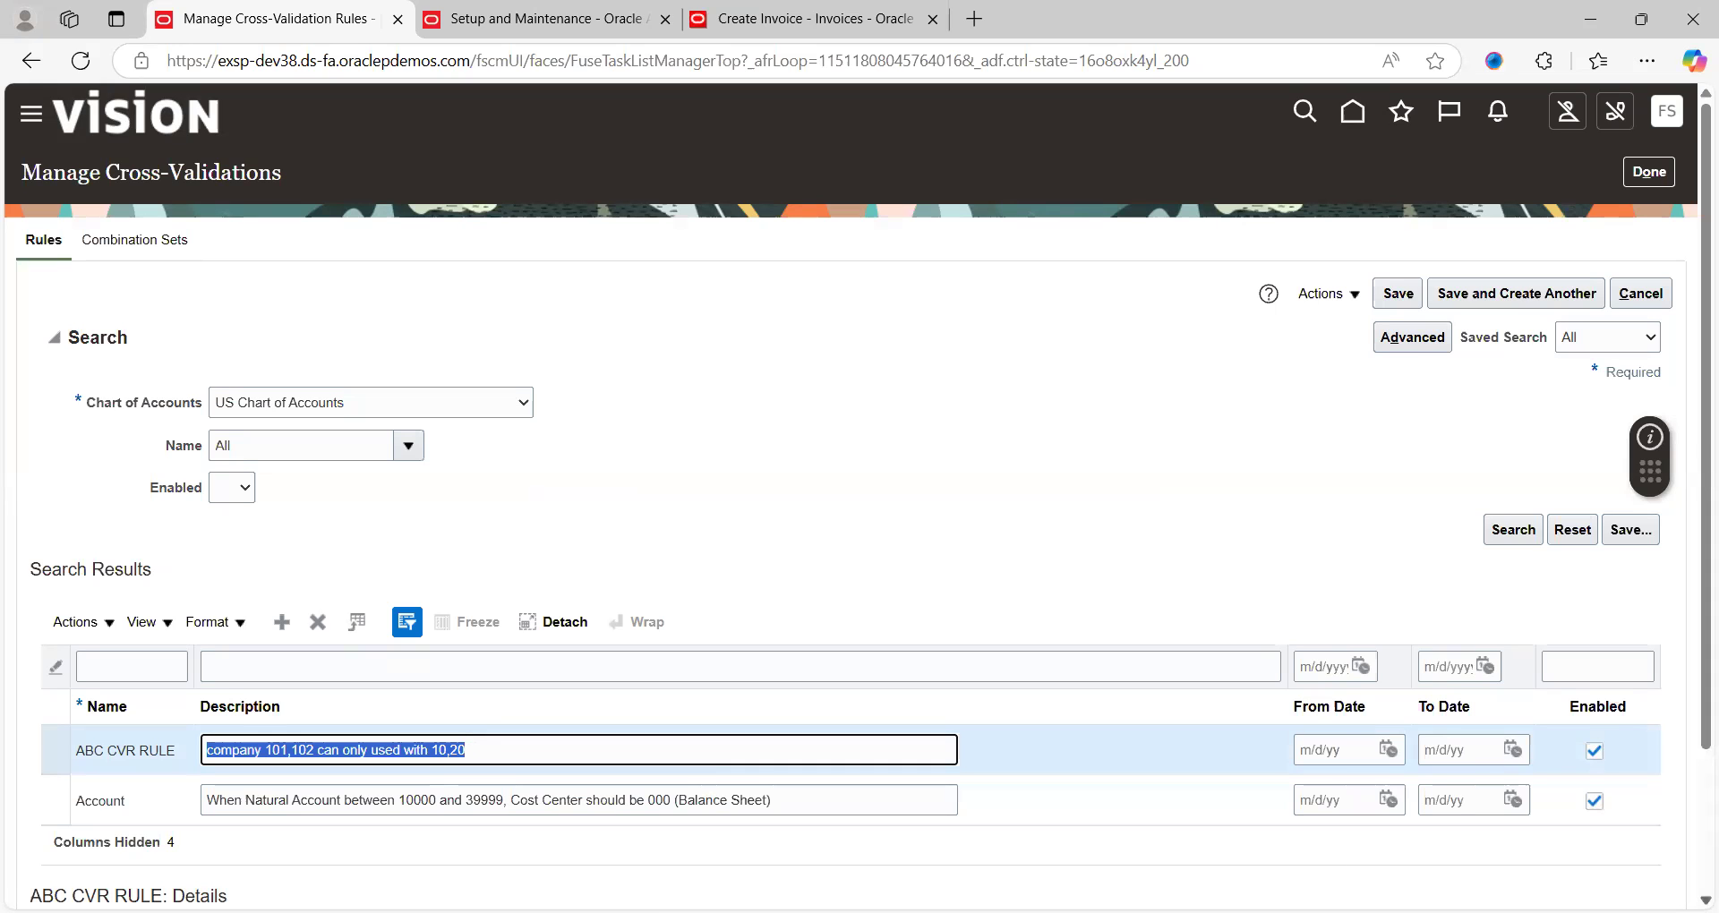
scroll(1388, 856, "down", 2)
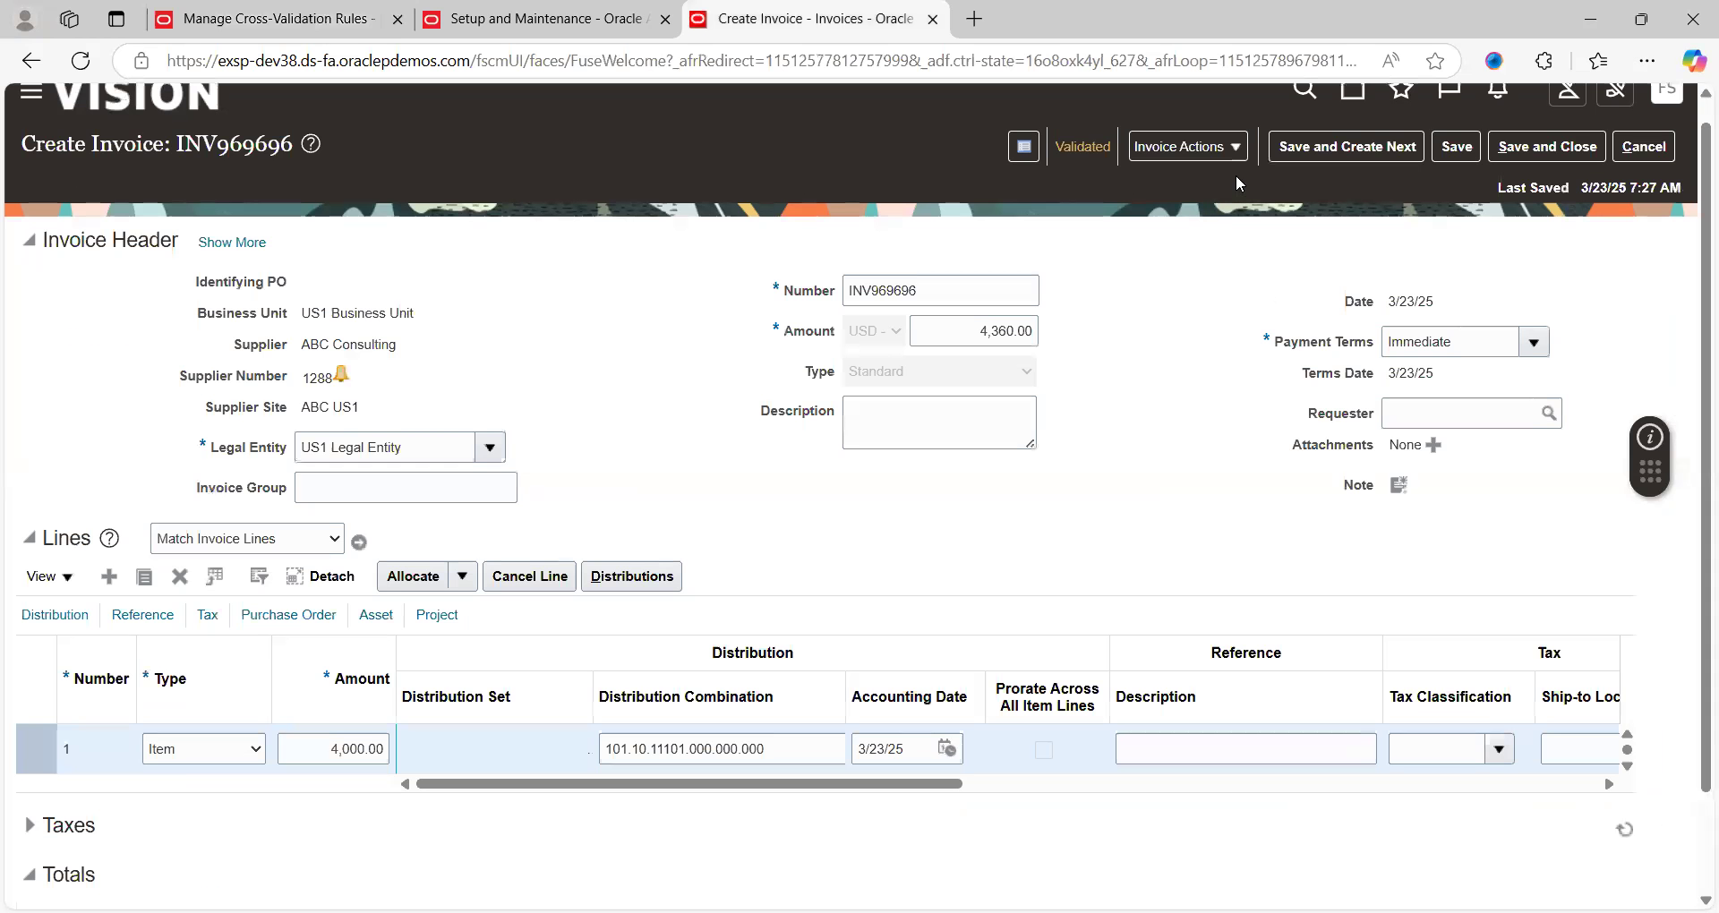
Rerun Account in Draft and read line 1's error flagging account 102.30.50500.000.000.000
left_click(1237, 152)
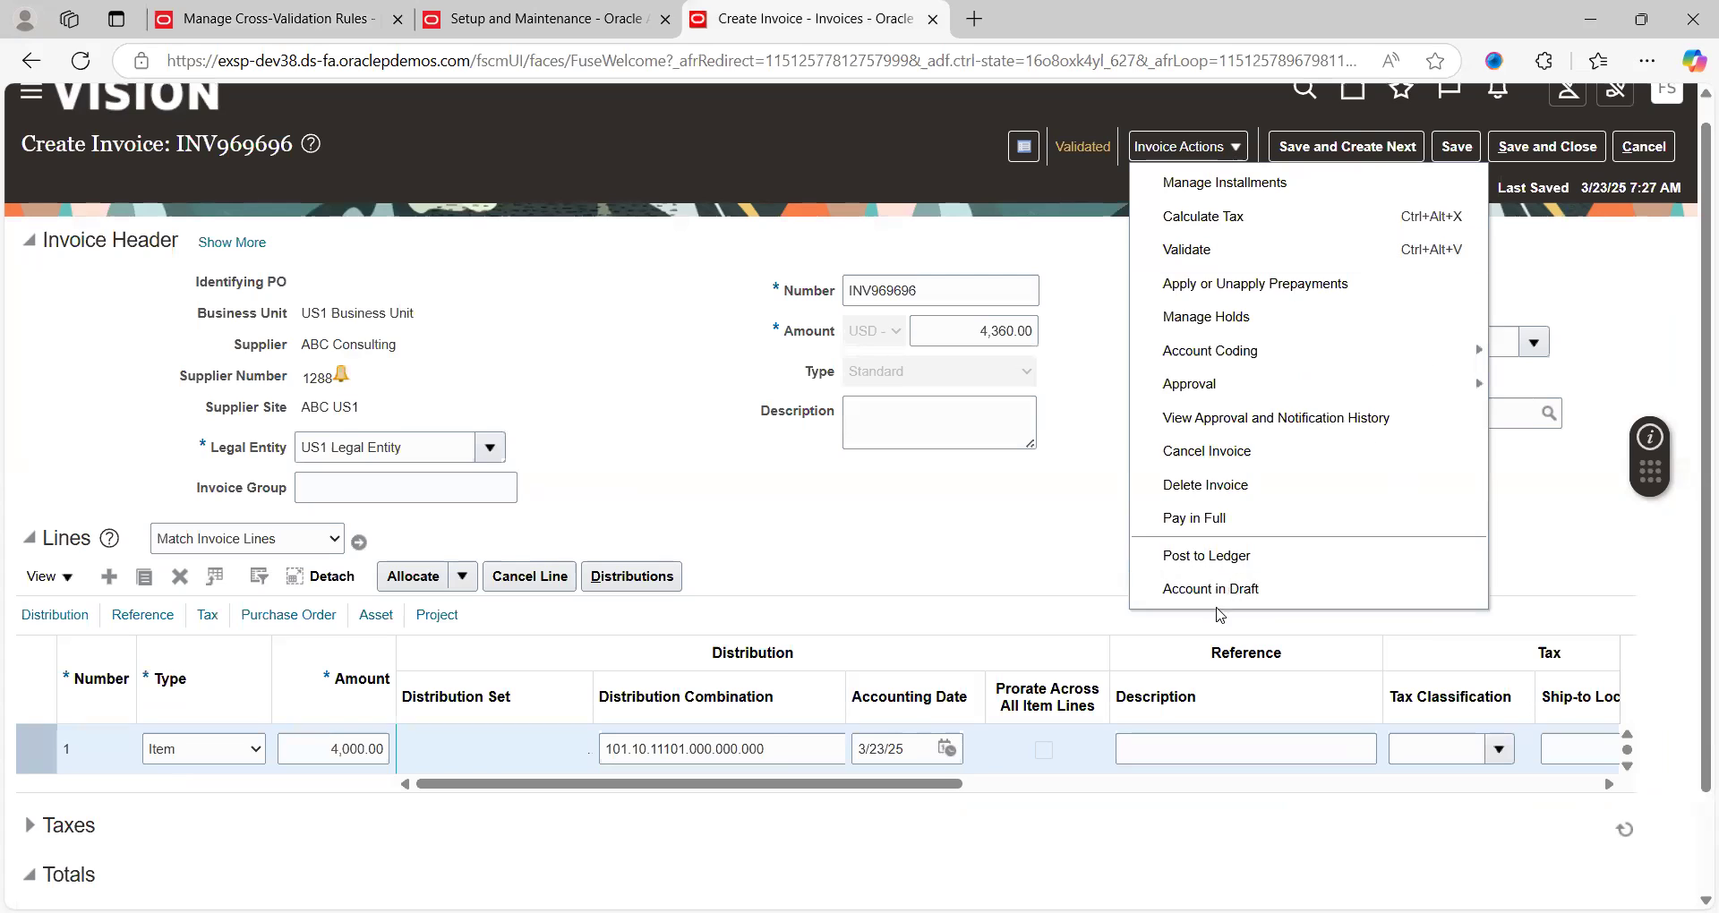
left_click(1241, 588)
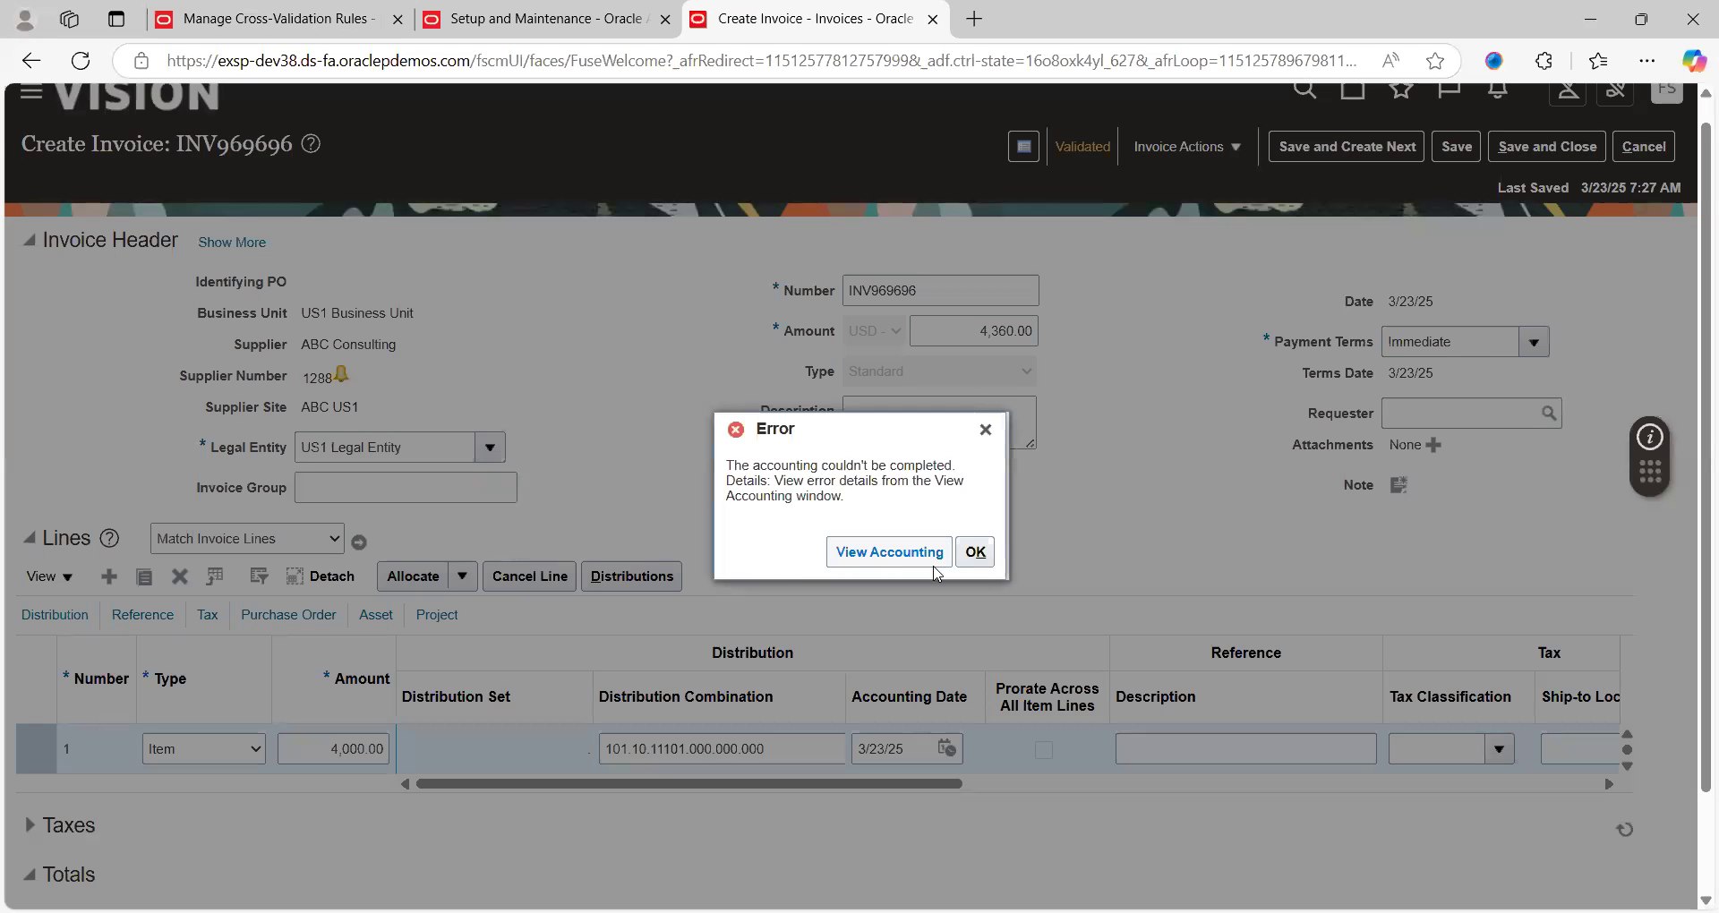
left_click(934, 564)
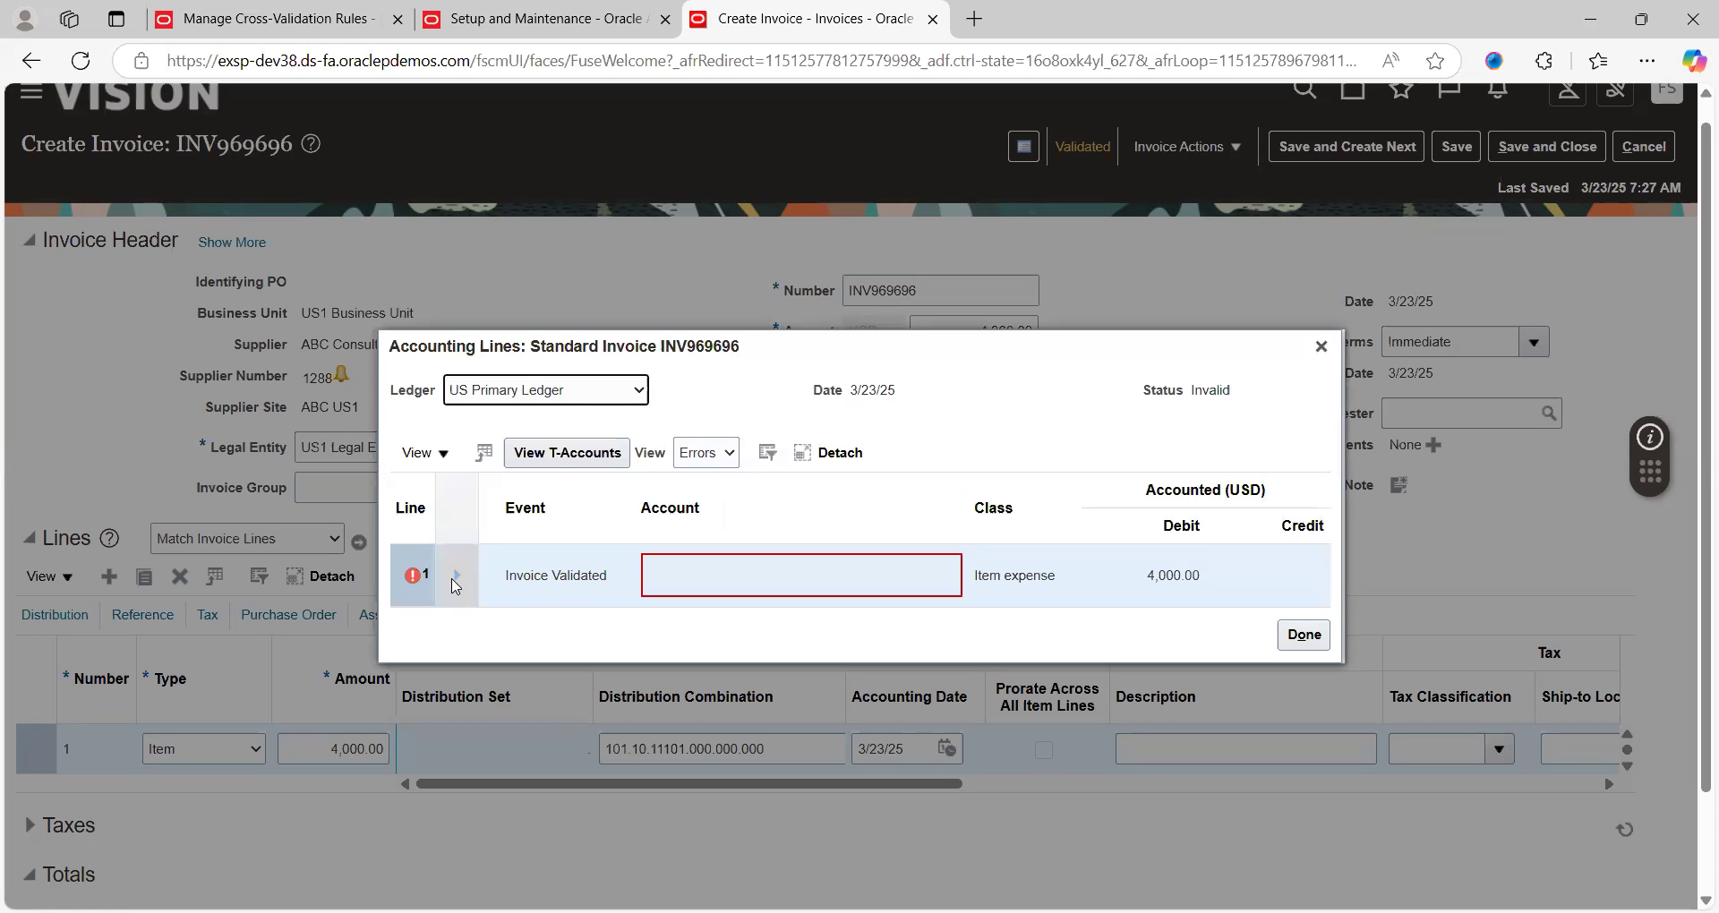
left_click(456, 577)
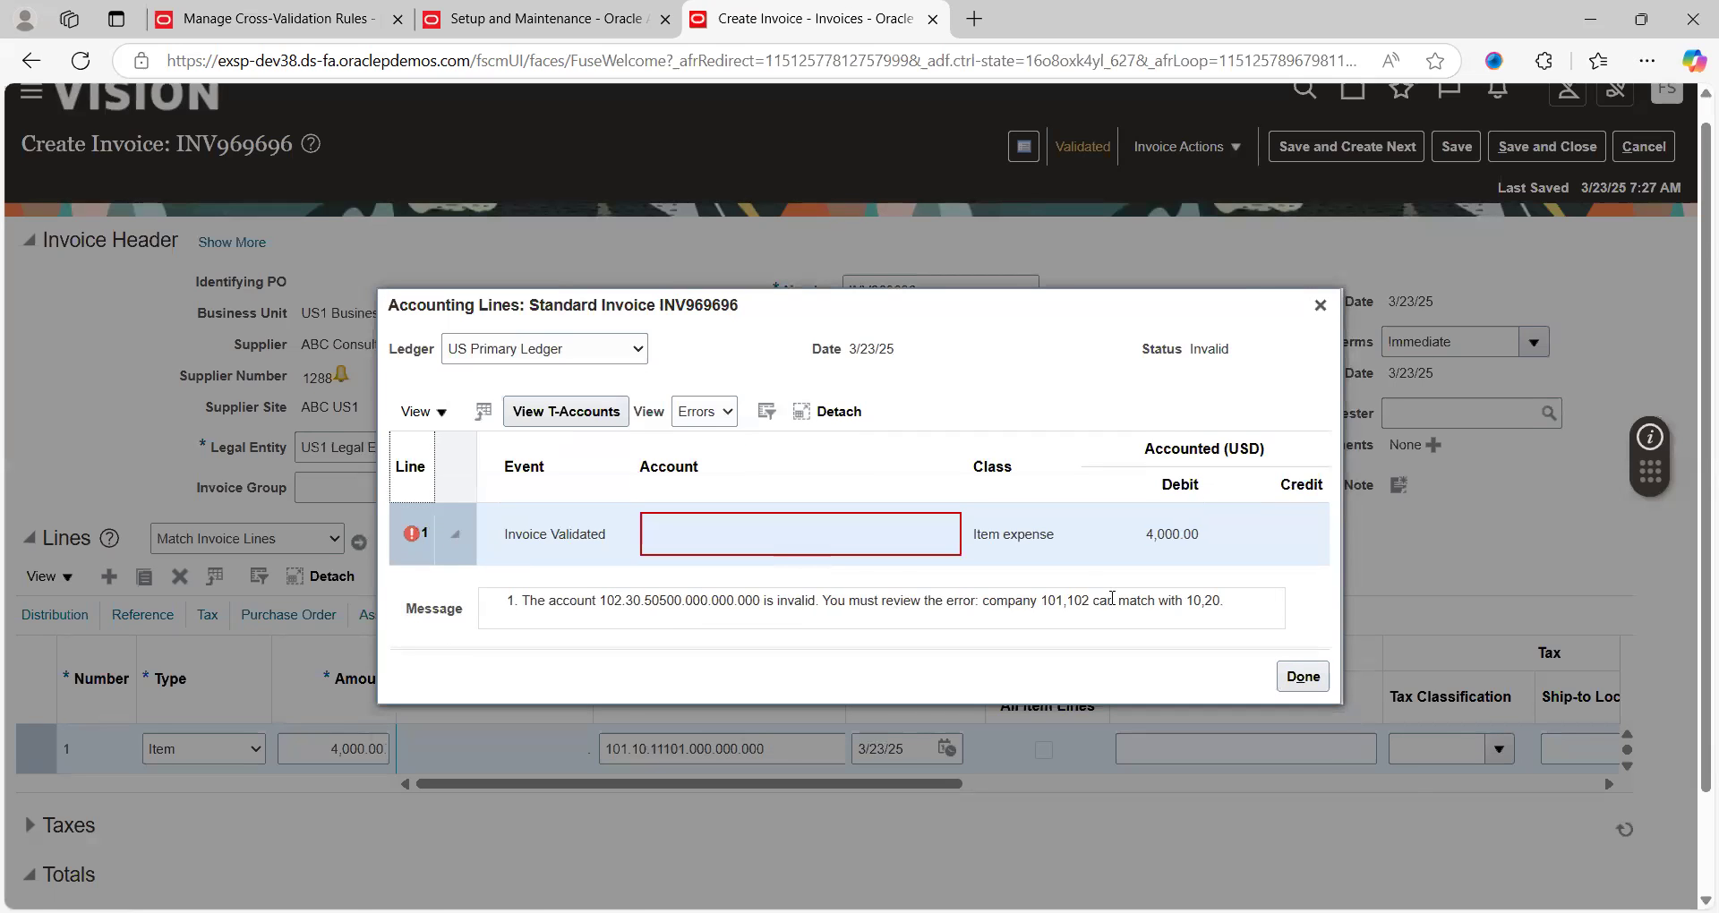
key("ctrl+Tab")
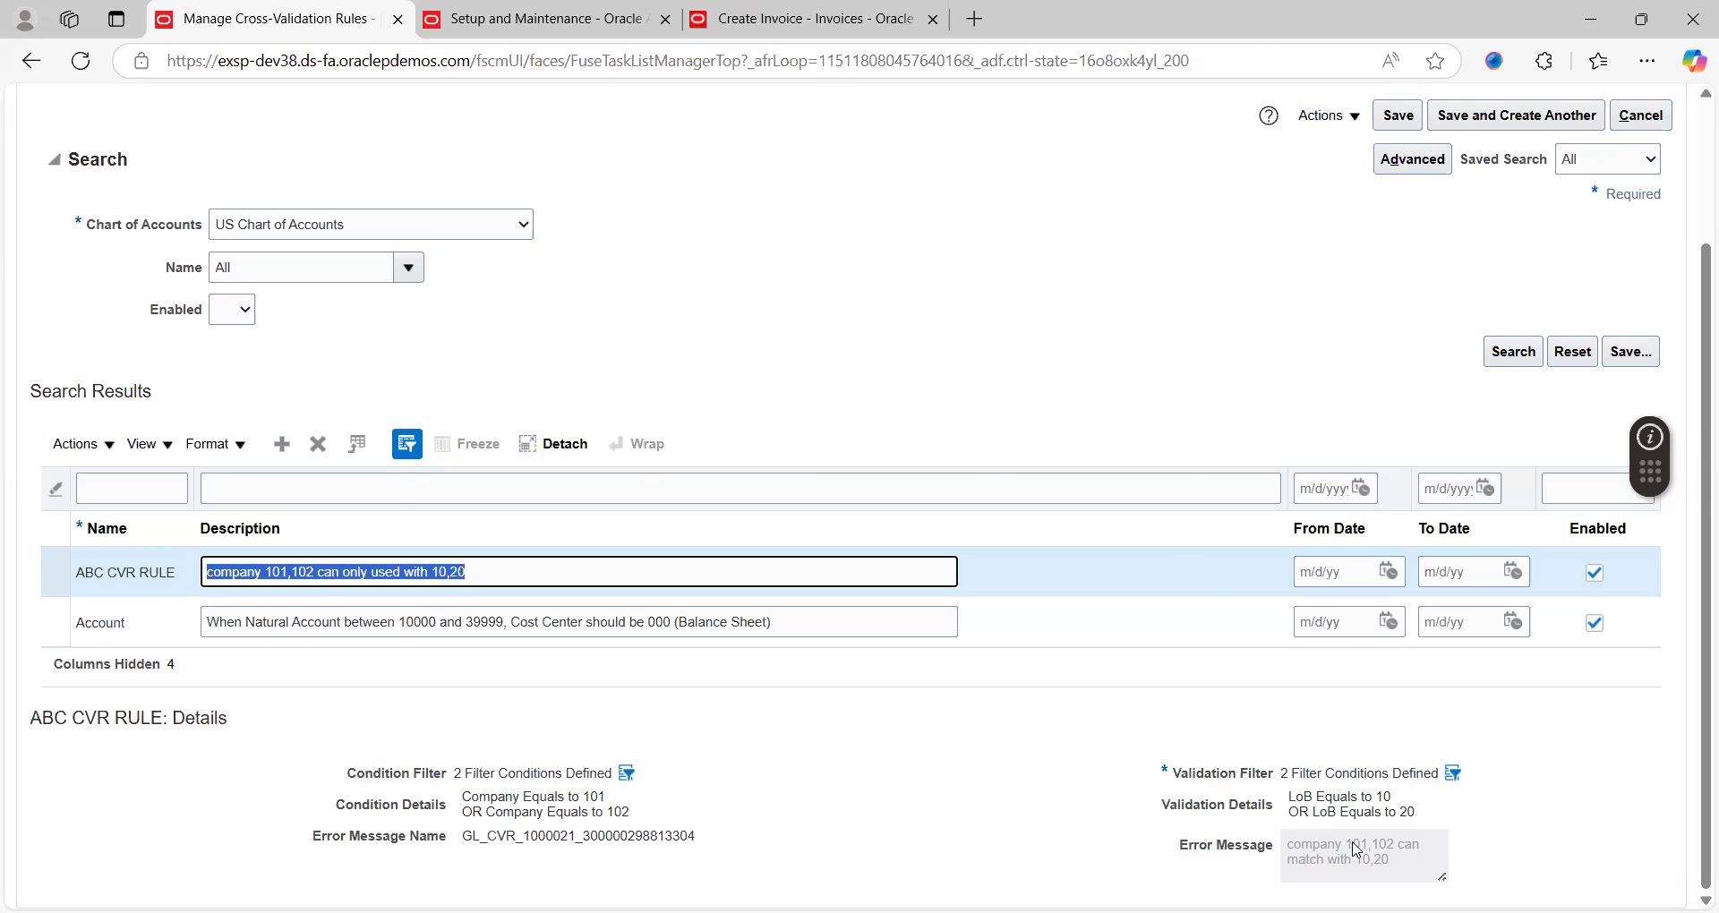
Go back to the invoice's accounting error after reviewing ABC CVR RULE's LoB 10/20 filter
key("ctrl+shift+Tab")
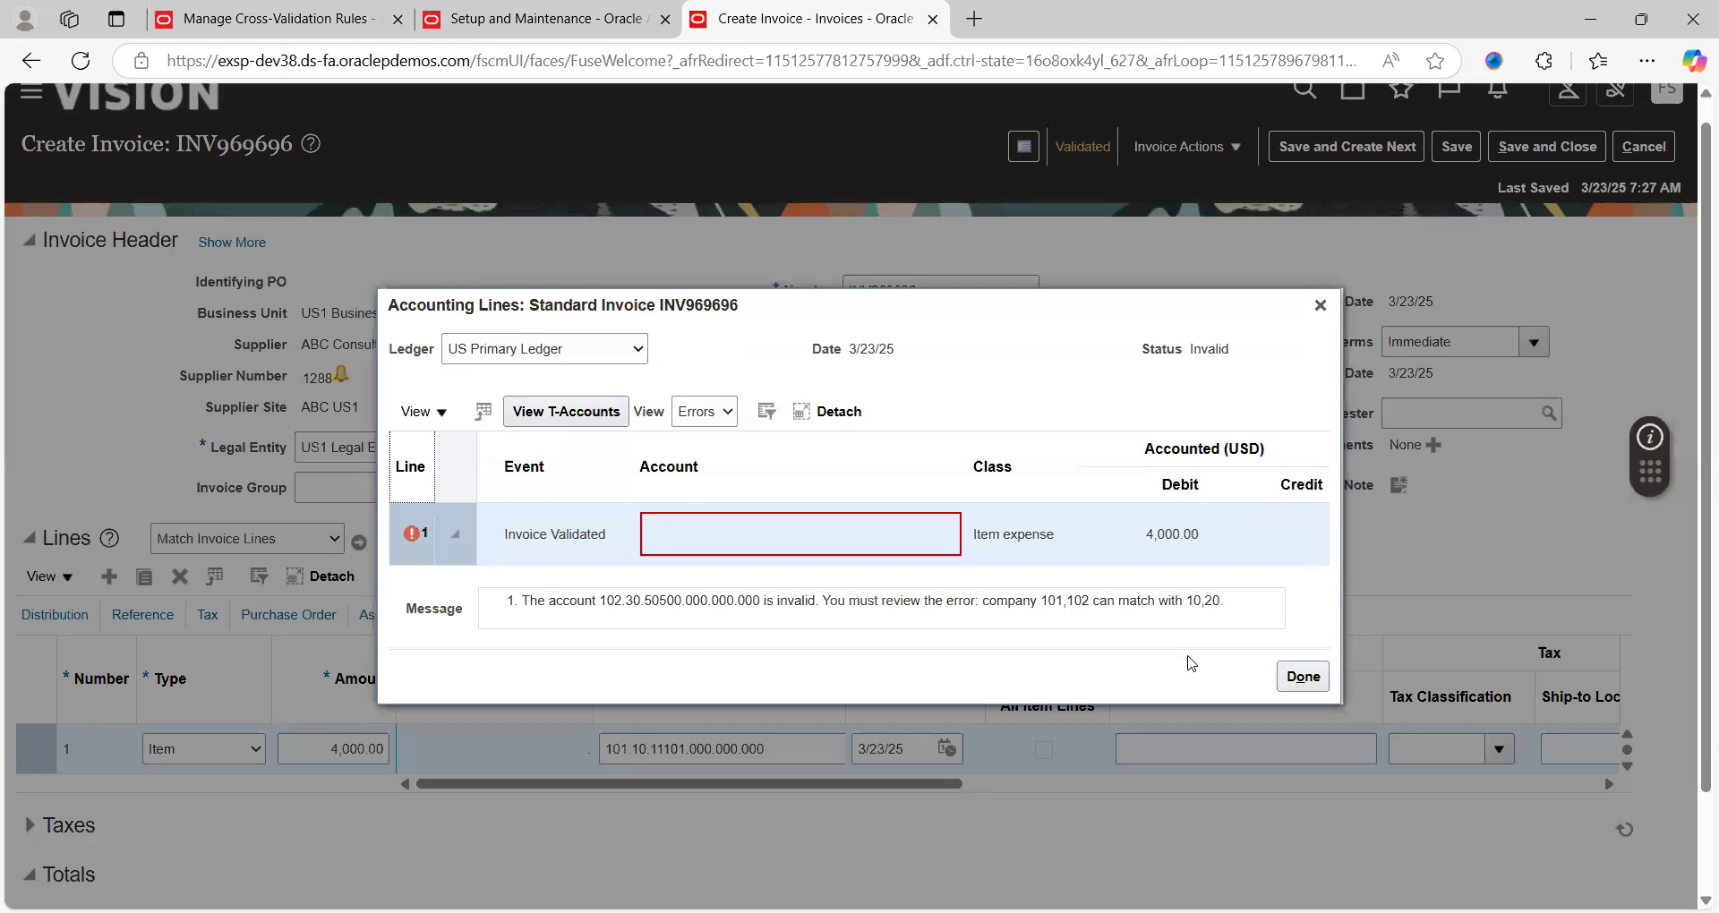
Close the Accounting Lines dialog and click Done on Manage Cross-Validations
left_click(1303, 677)
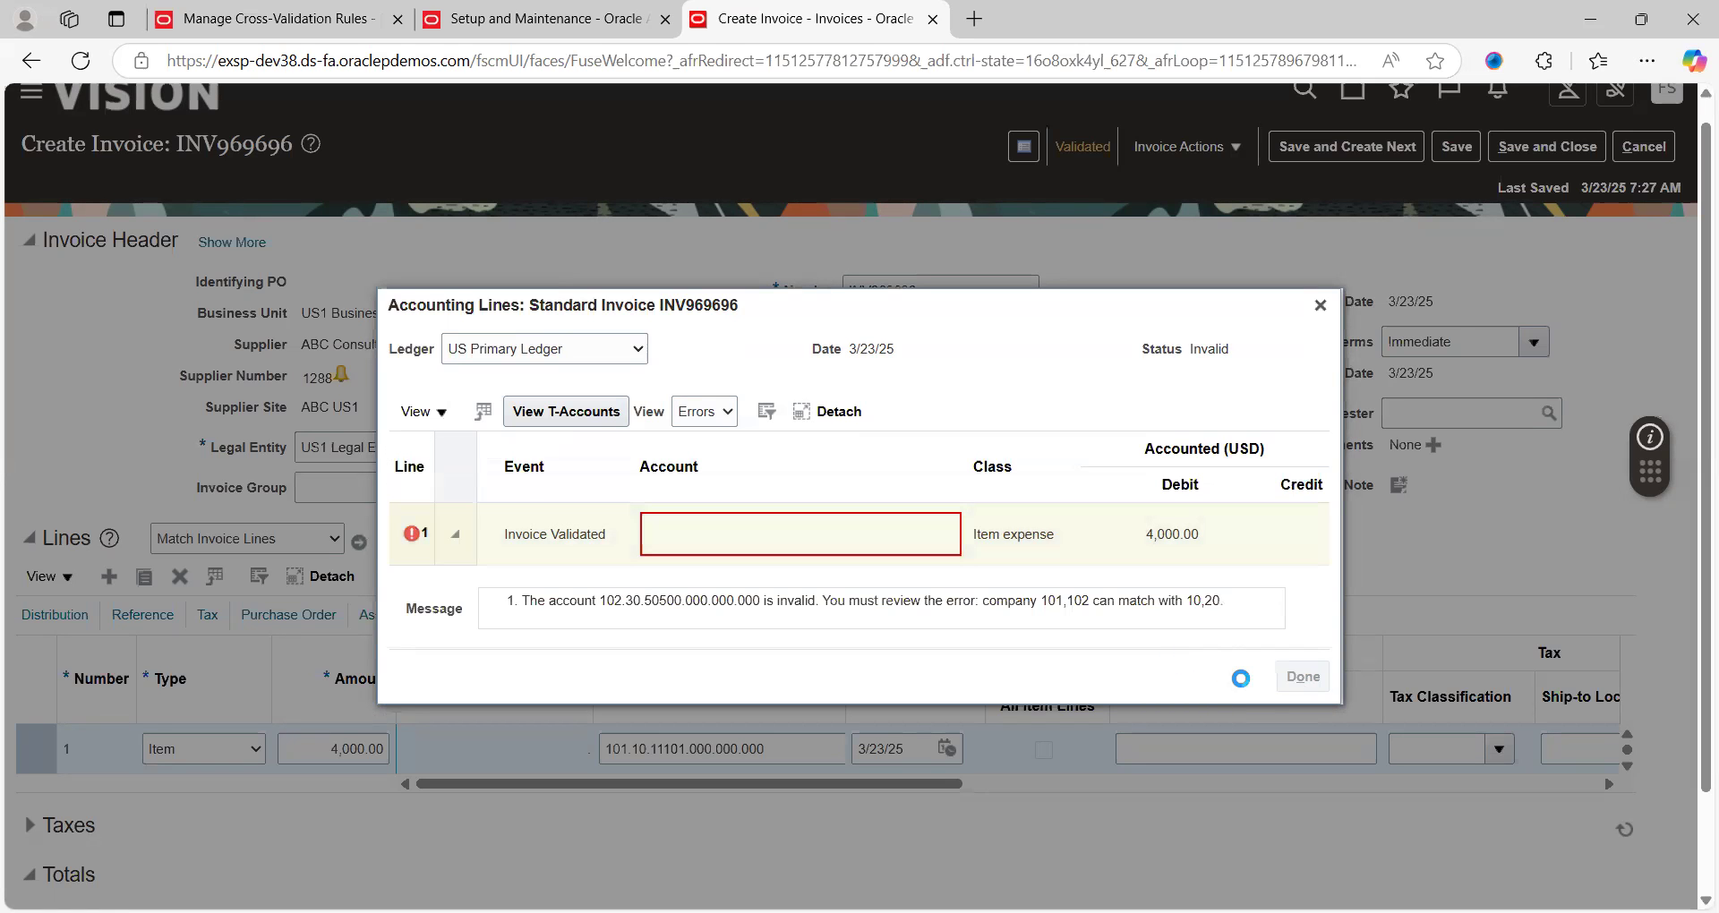
key("ctrl+Tab")
scroll(1661, 173, "up", 3)
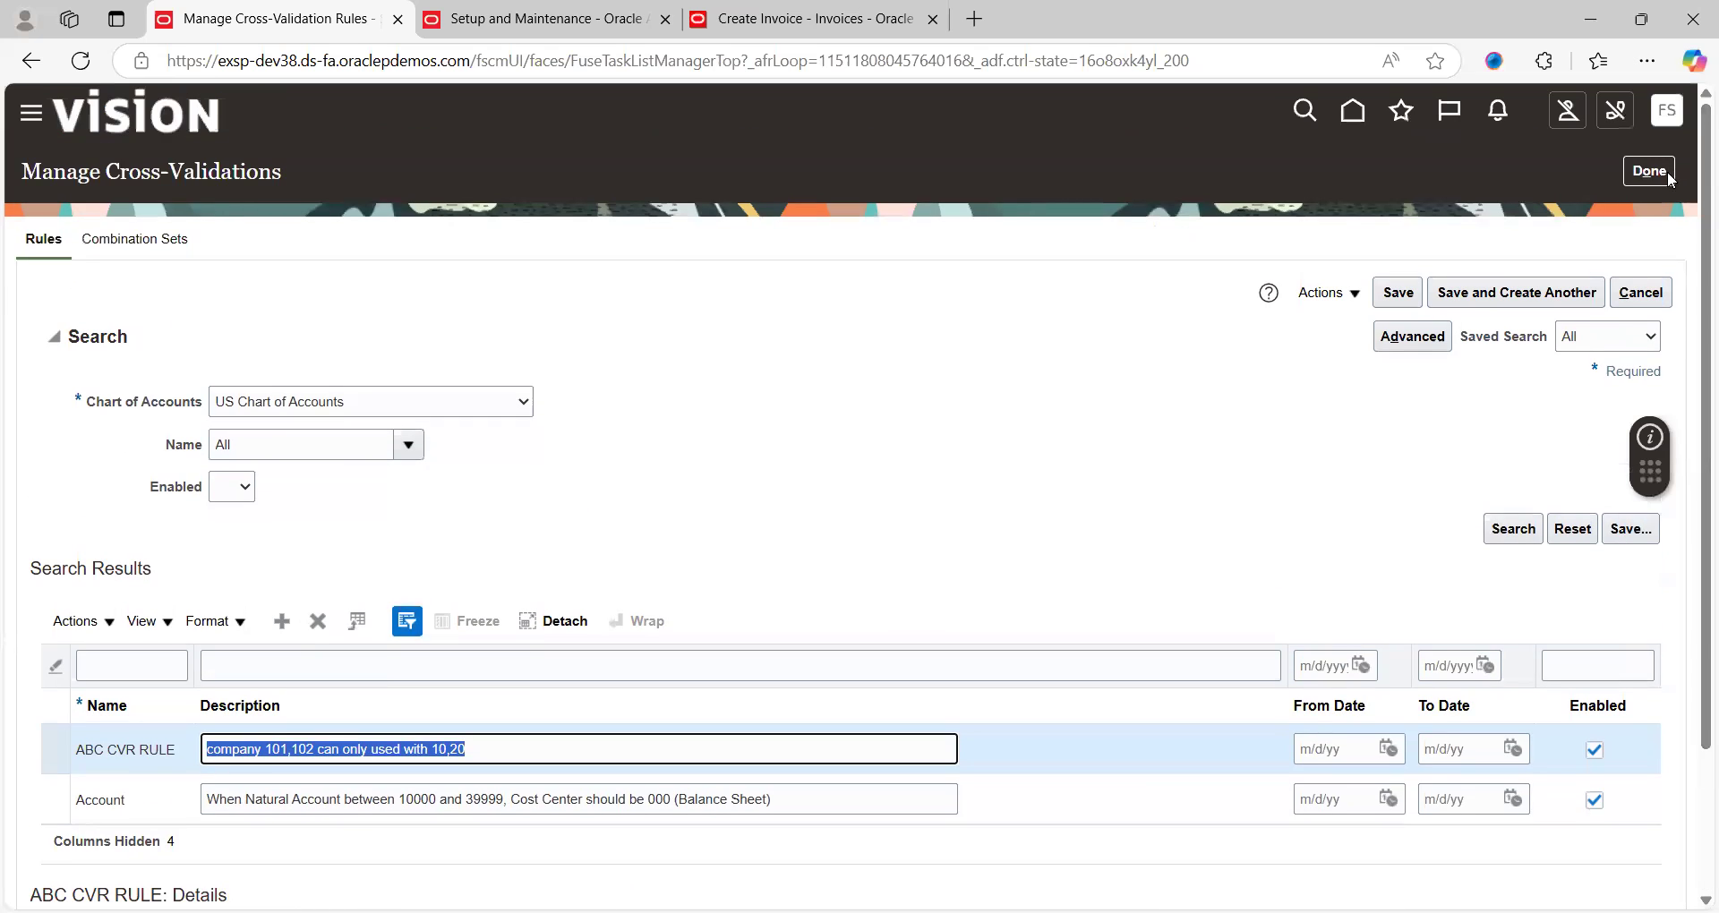
left_click(1661, 173)
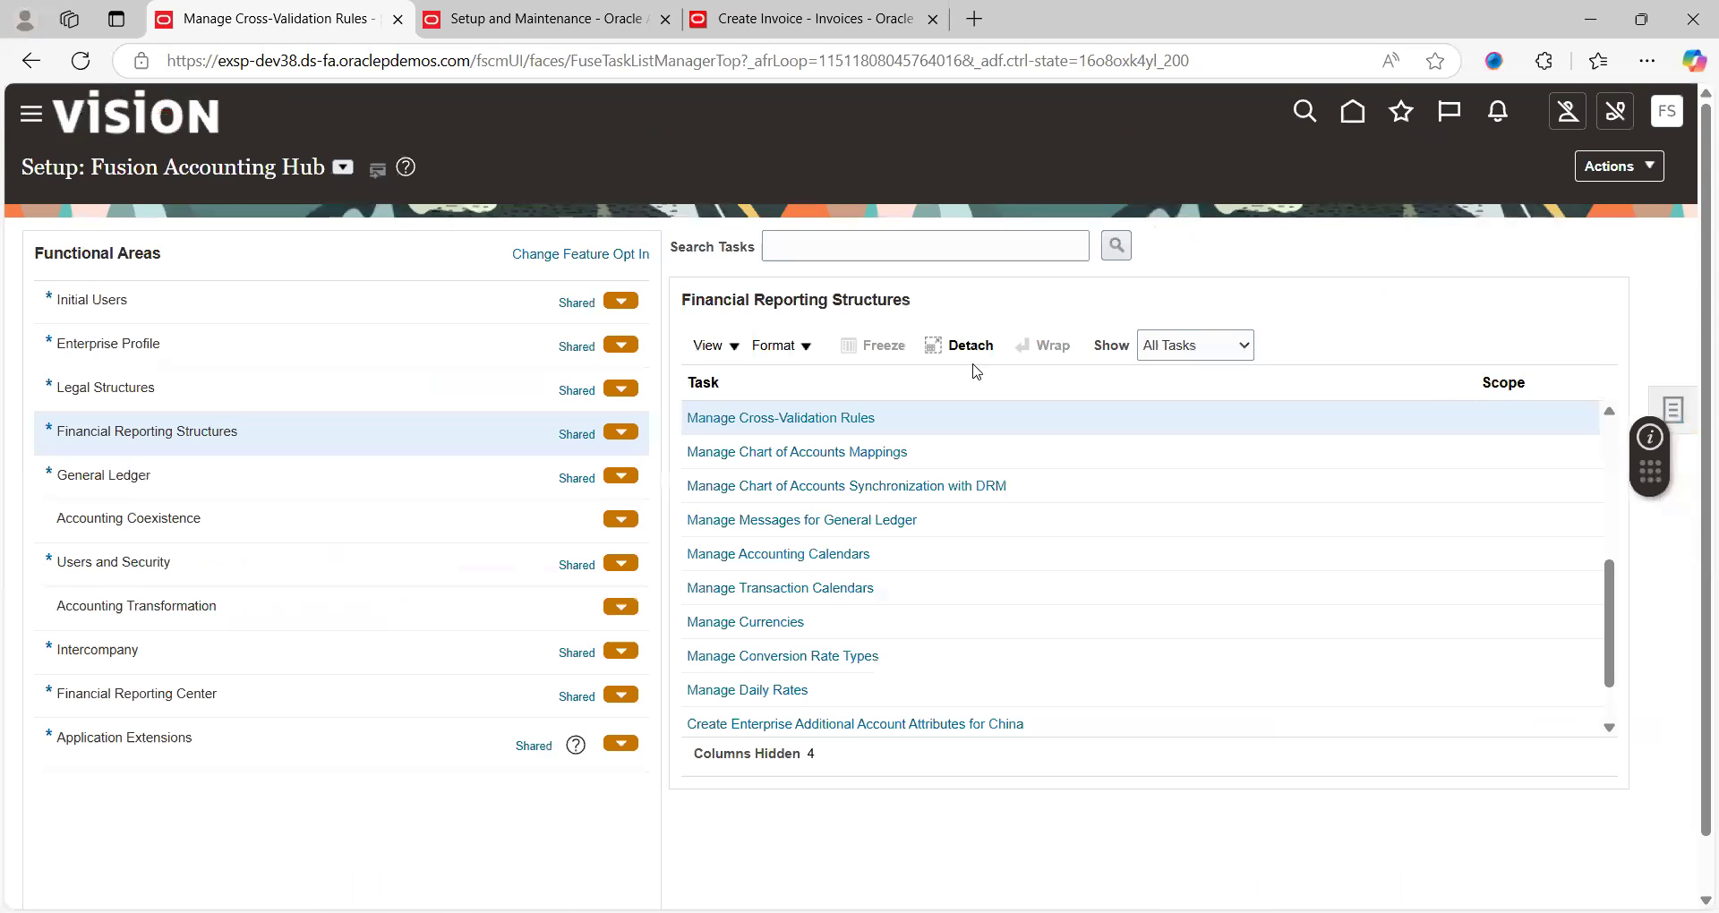
Open Manage Account Rules for Payables from the Accounting Transformation tasks
left_click(244, 614)
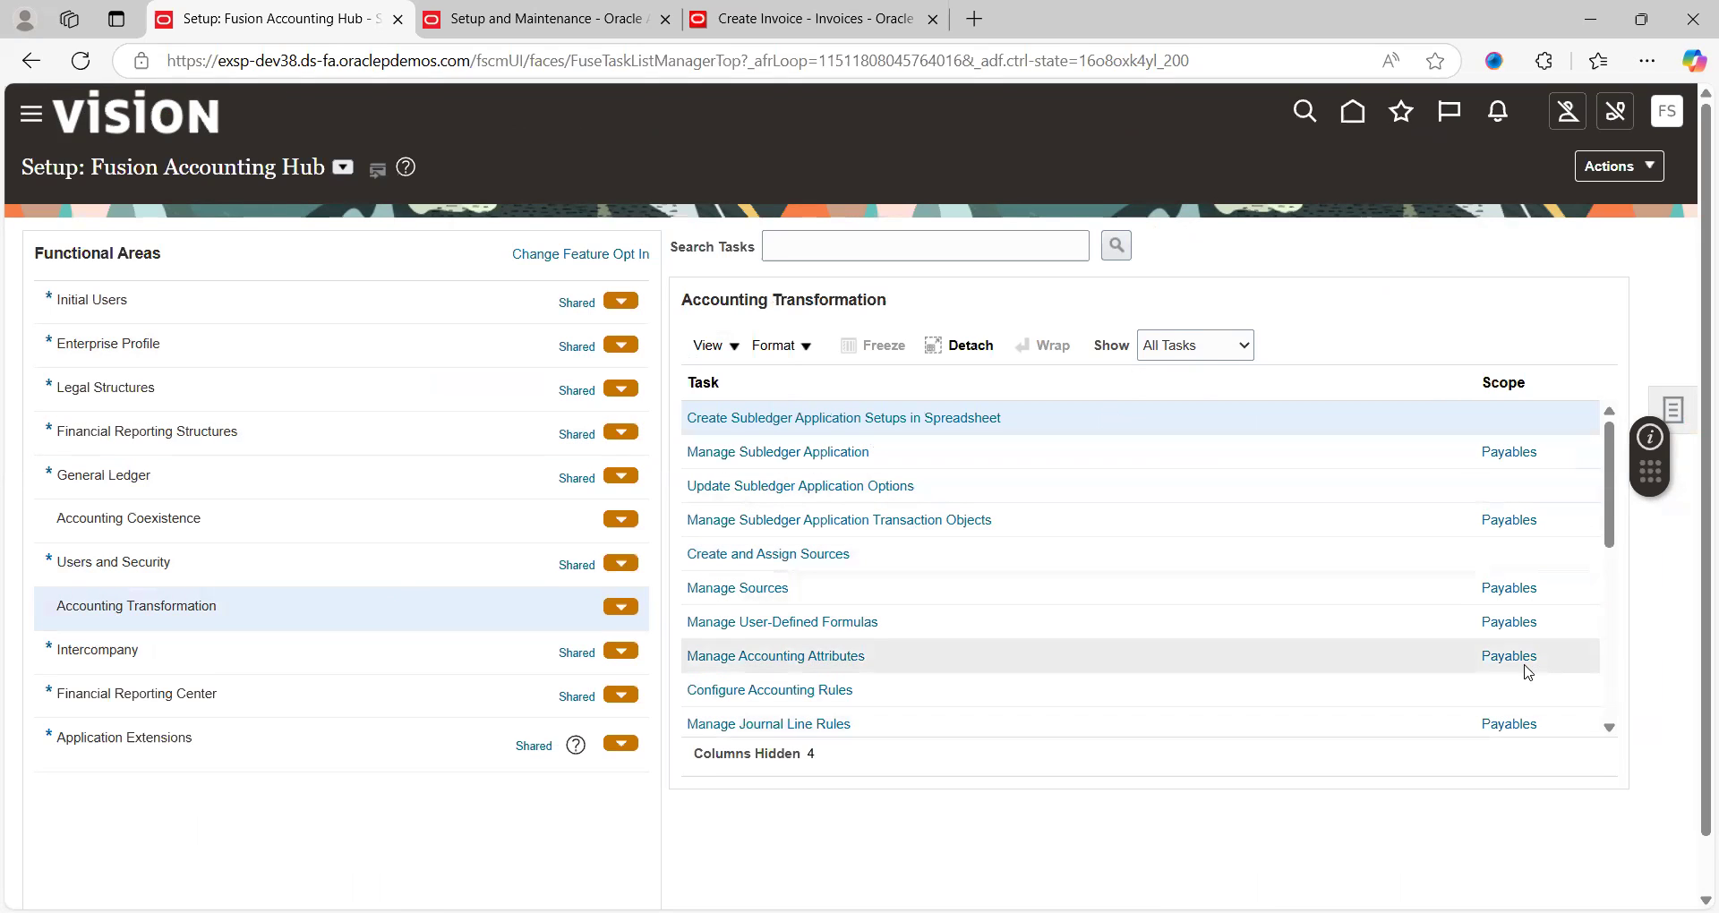
left_click(1609, 730)
left_click(1609, 729)
left_click(1609, 730)
left_click(1609, 730)
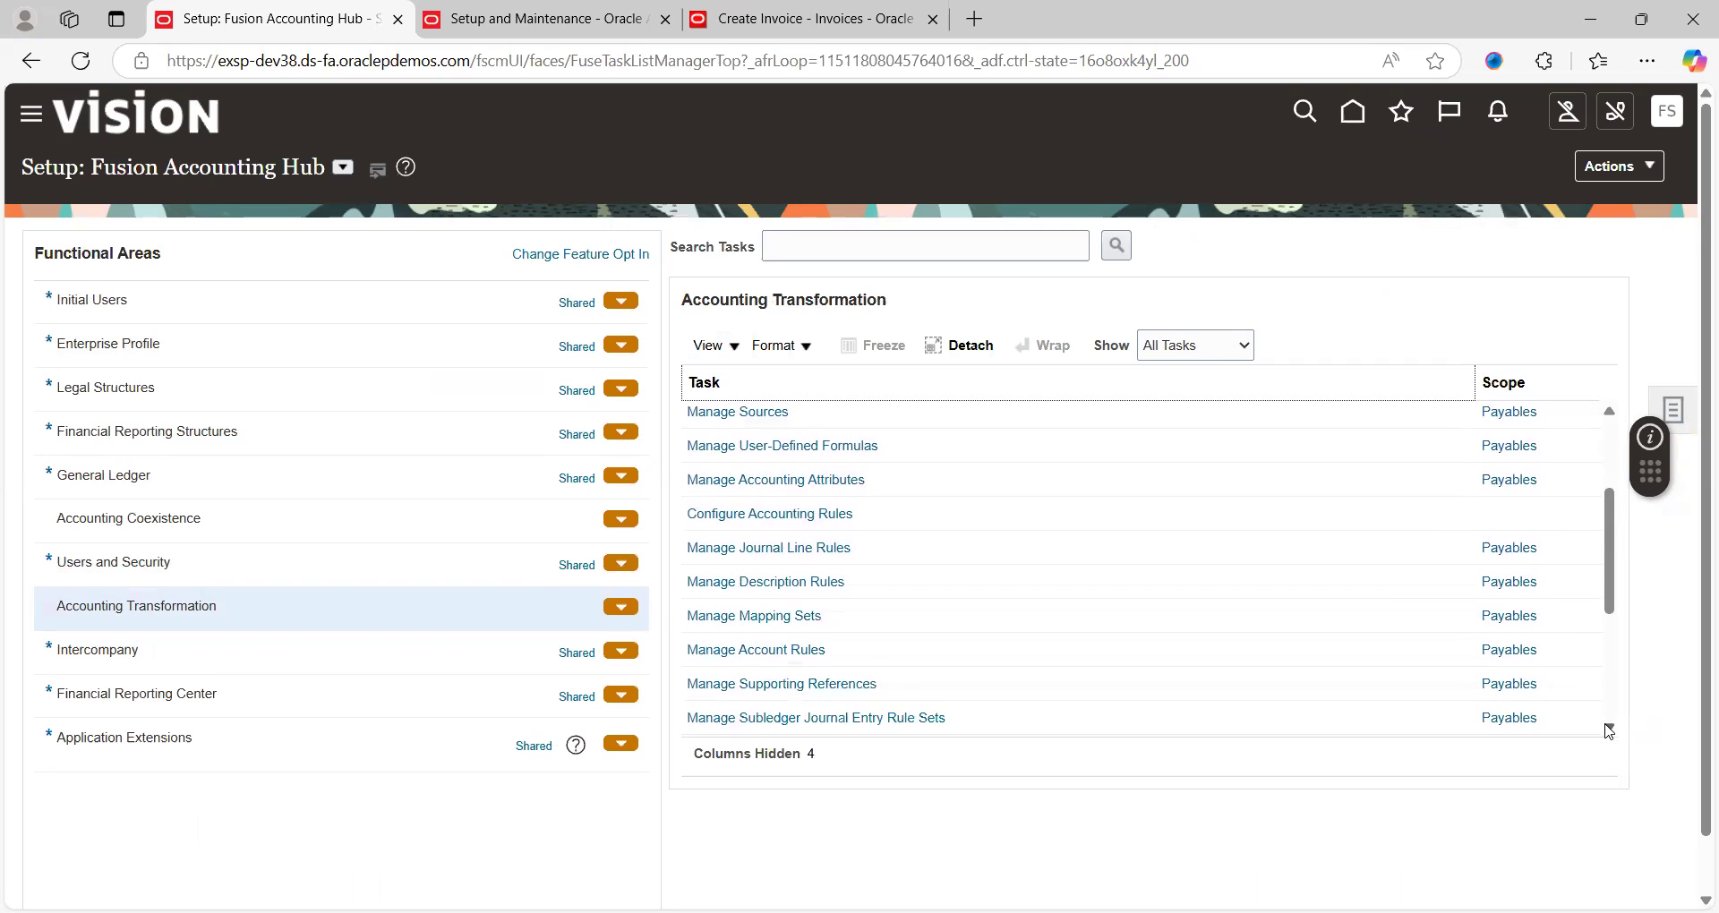
left_click(1609, 729)
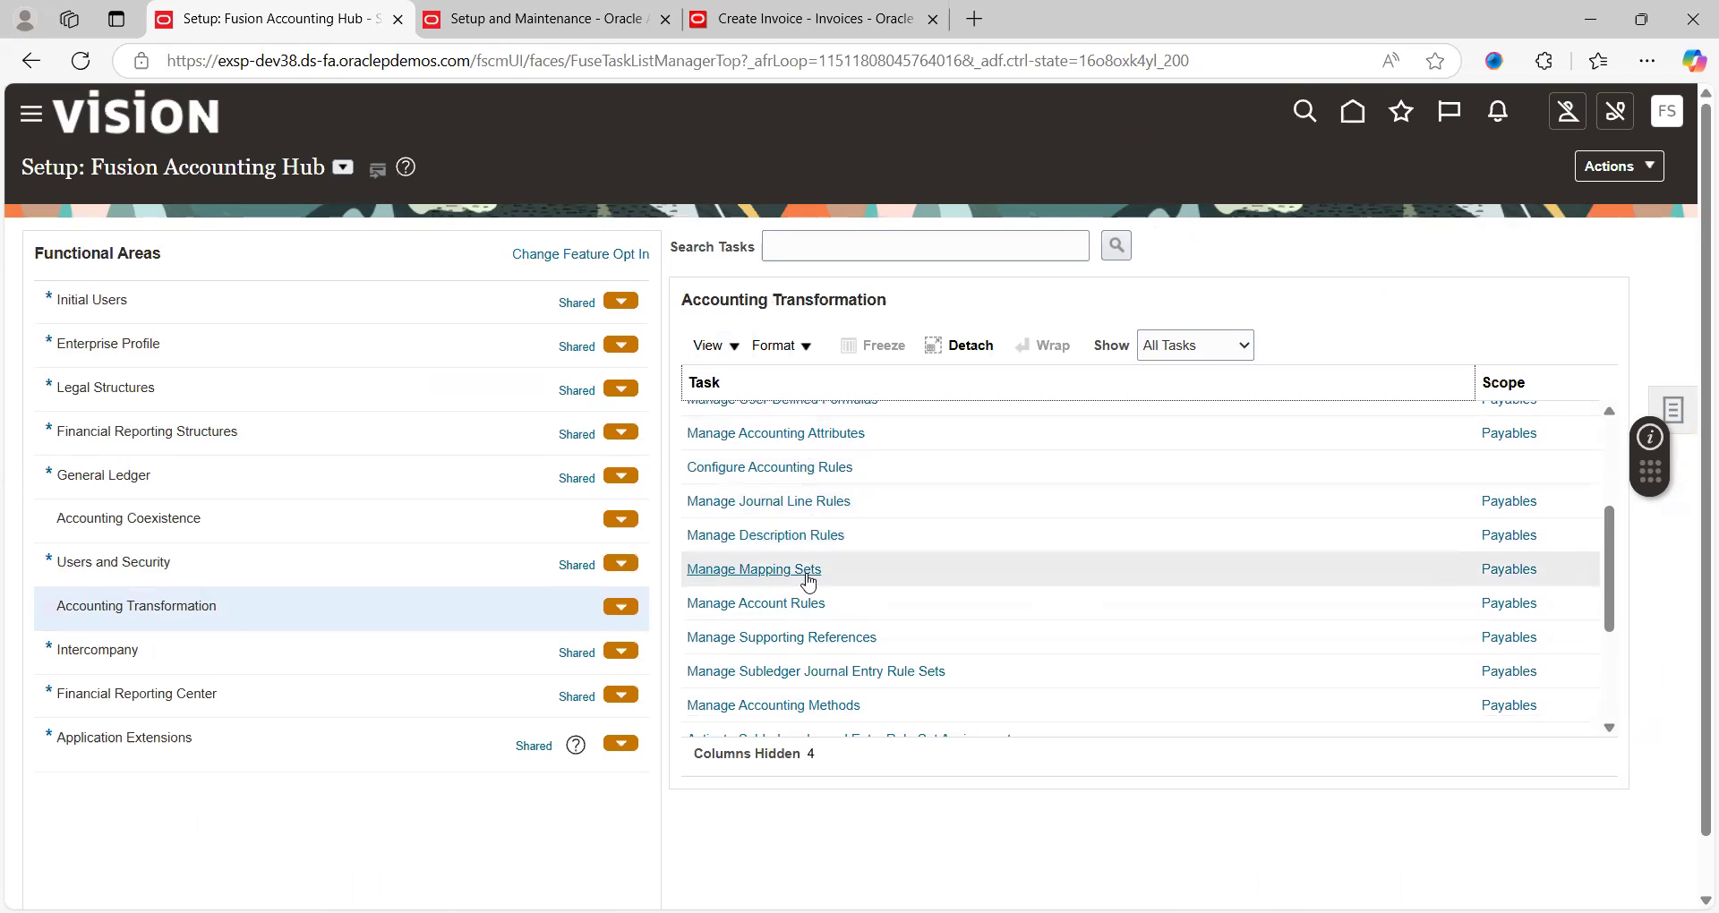
left_click(770, 604)
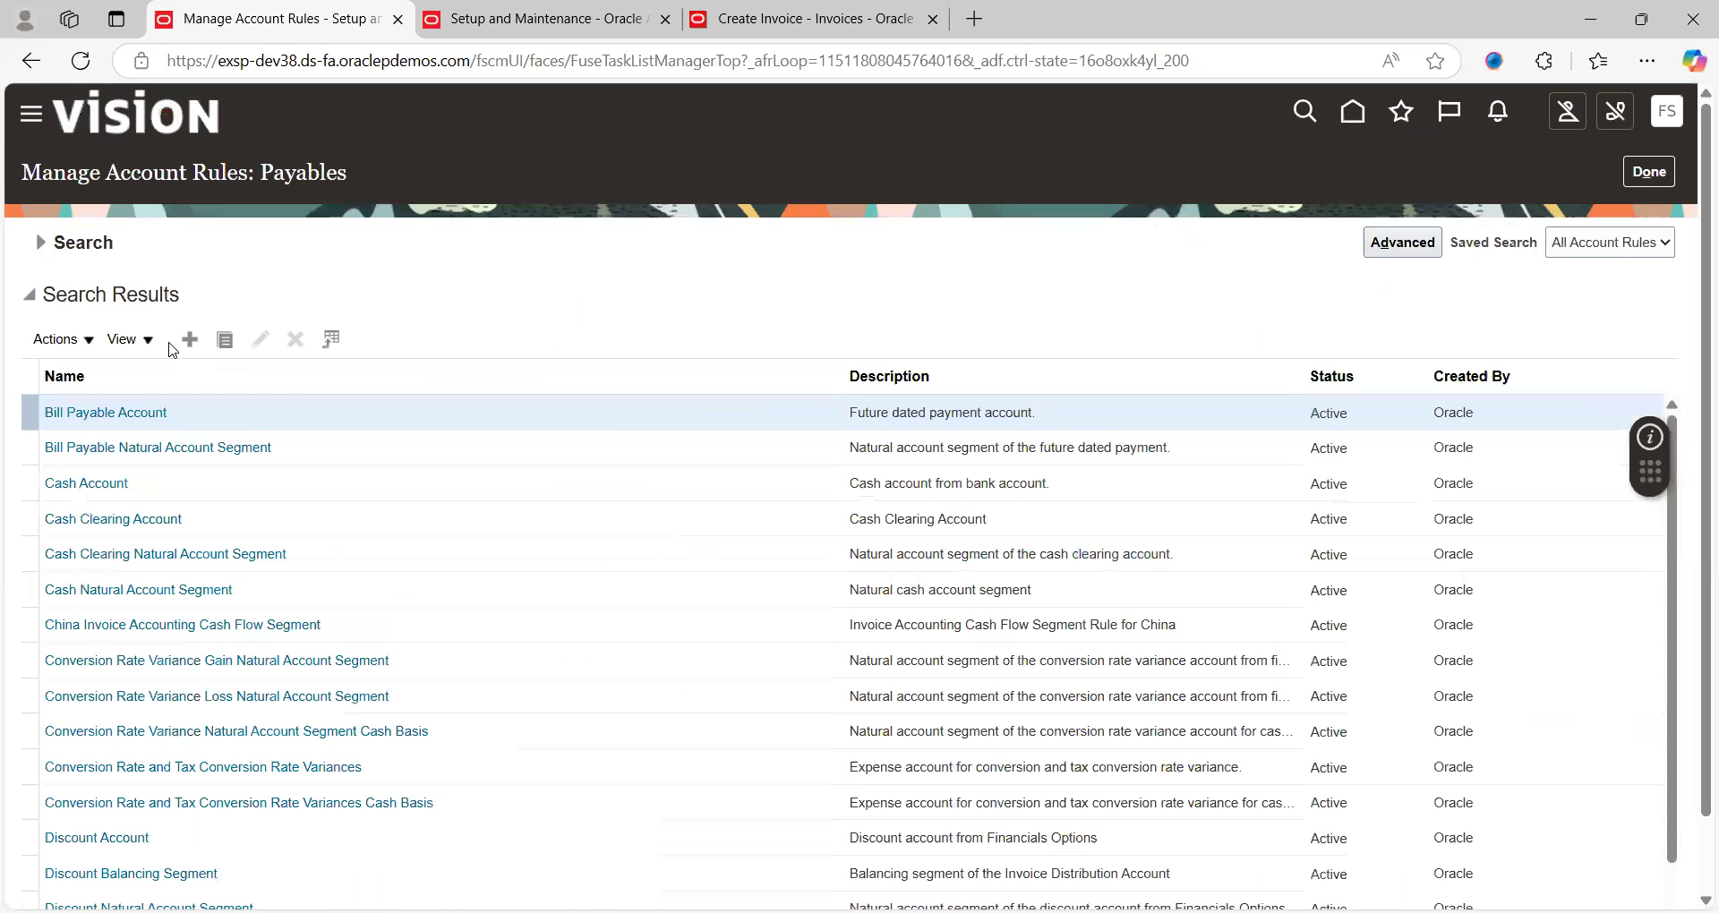
Search account rules by name 'PPR' to list the four PPR rules
left_click(41, 242)
left_click(342, 289)
type("PPR")
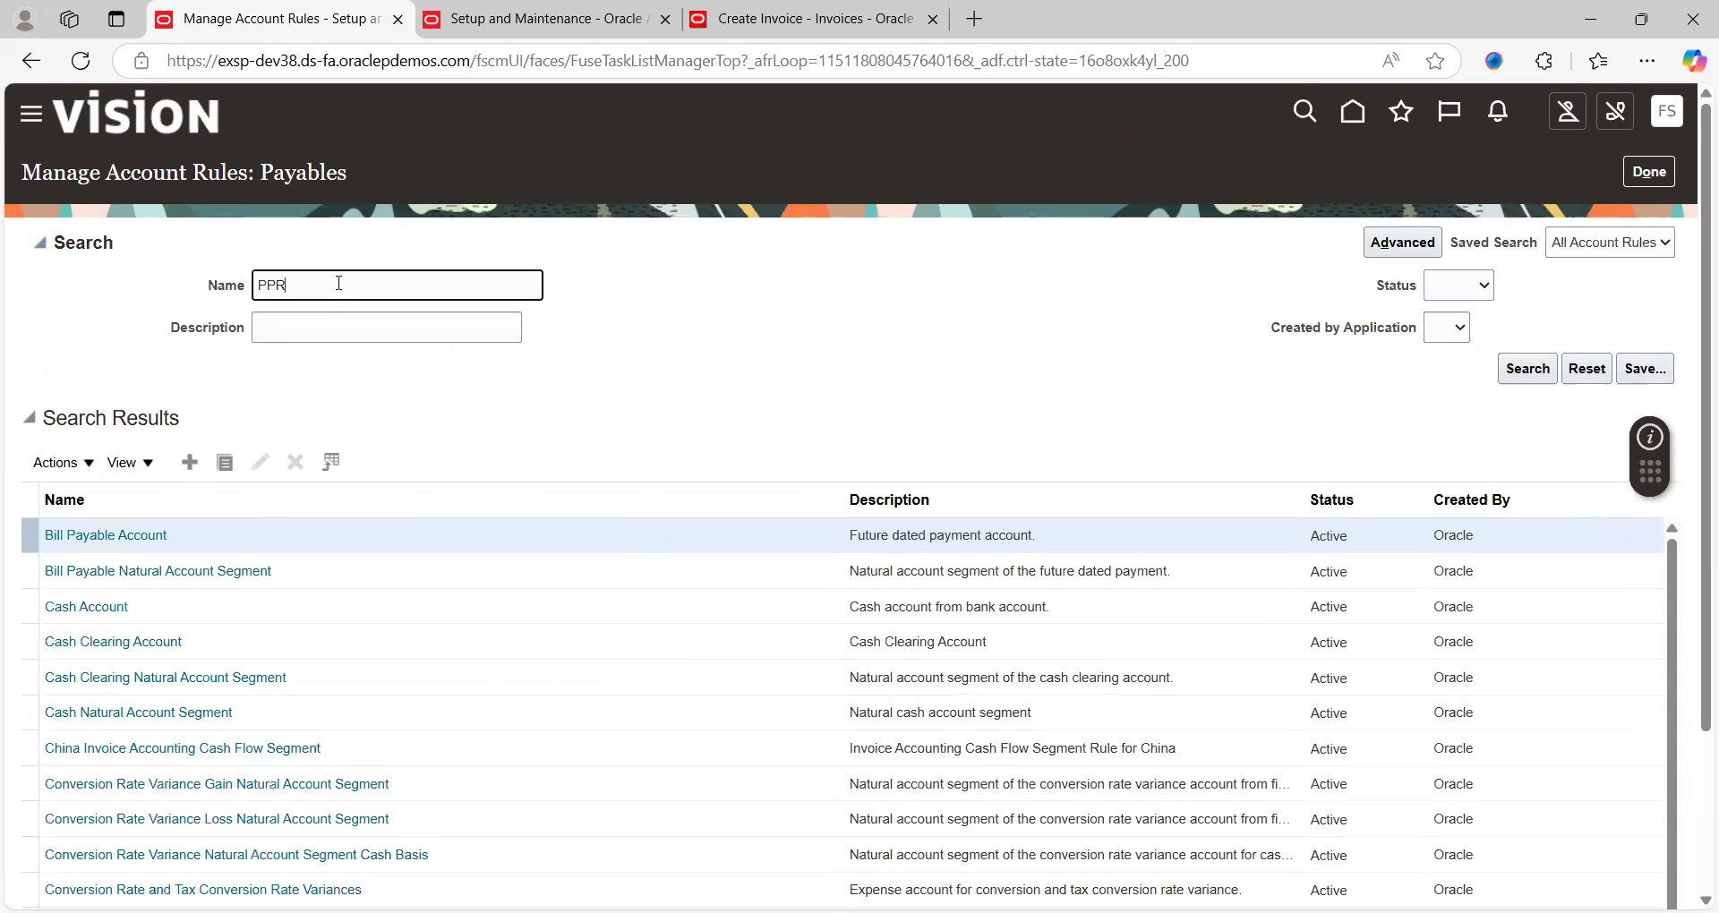
key("Return")
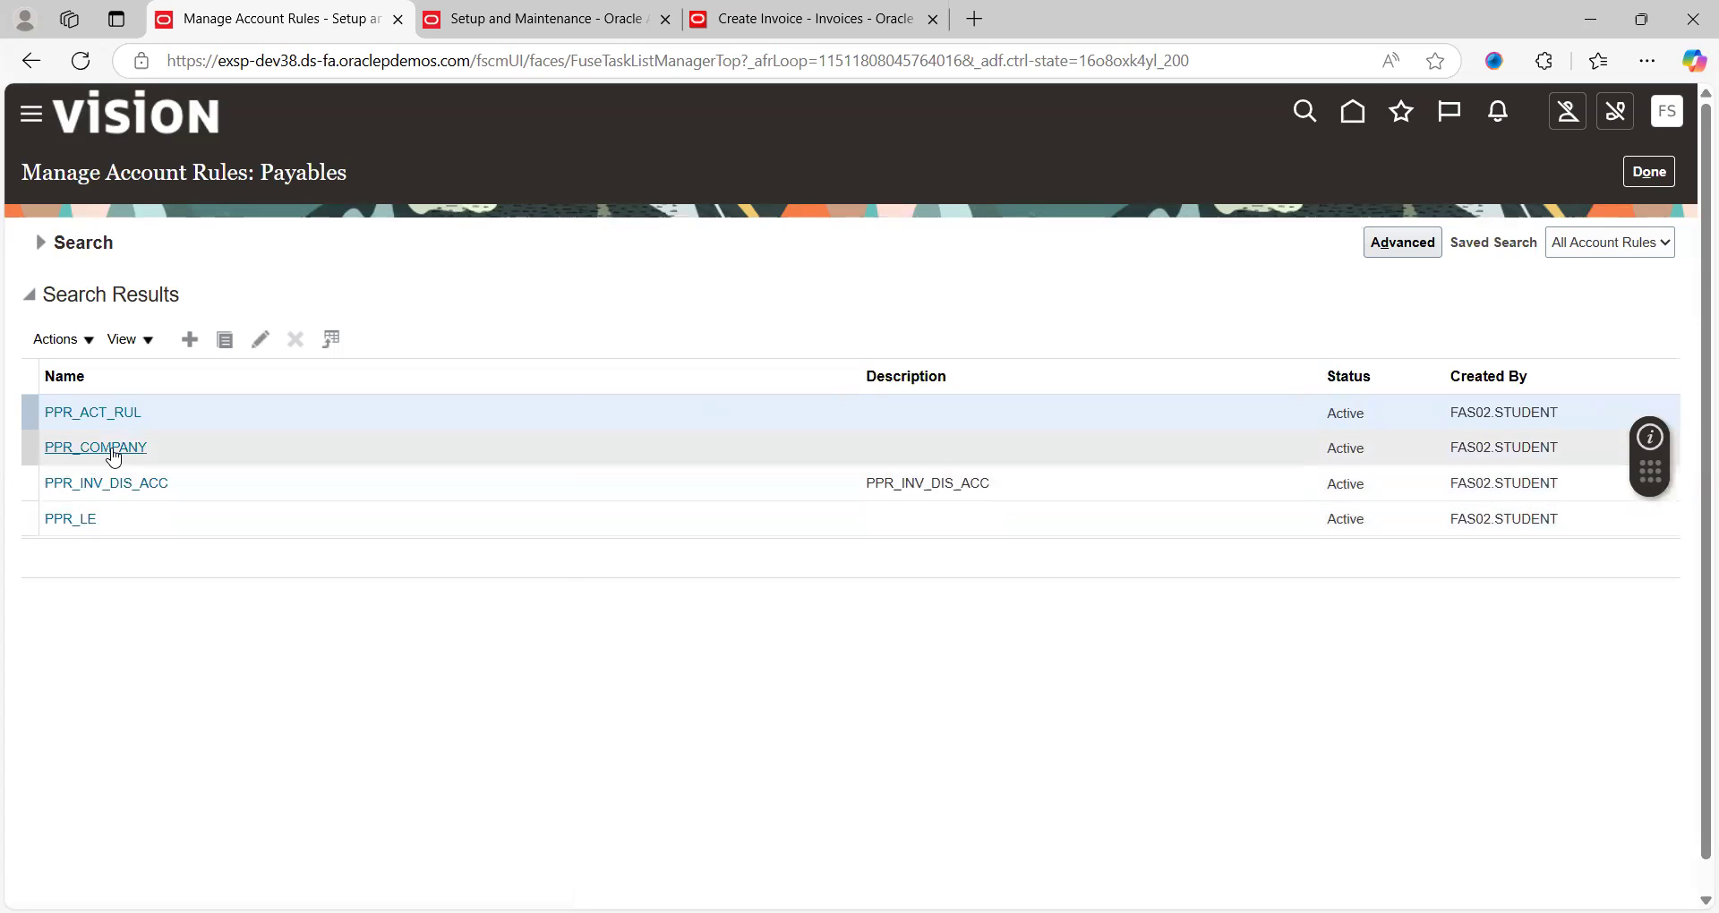
Set PPR_LE's constant value to 10 LoB 1 US1, save and close, and return to setup tasks
left_click(70, 521)
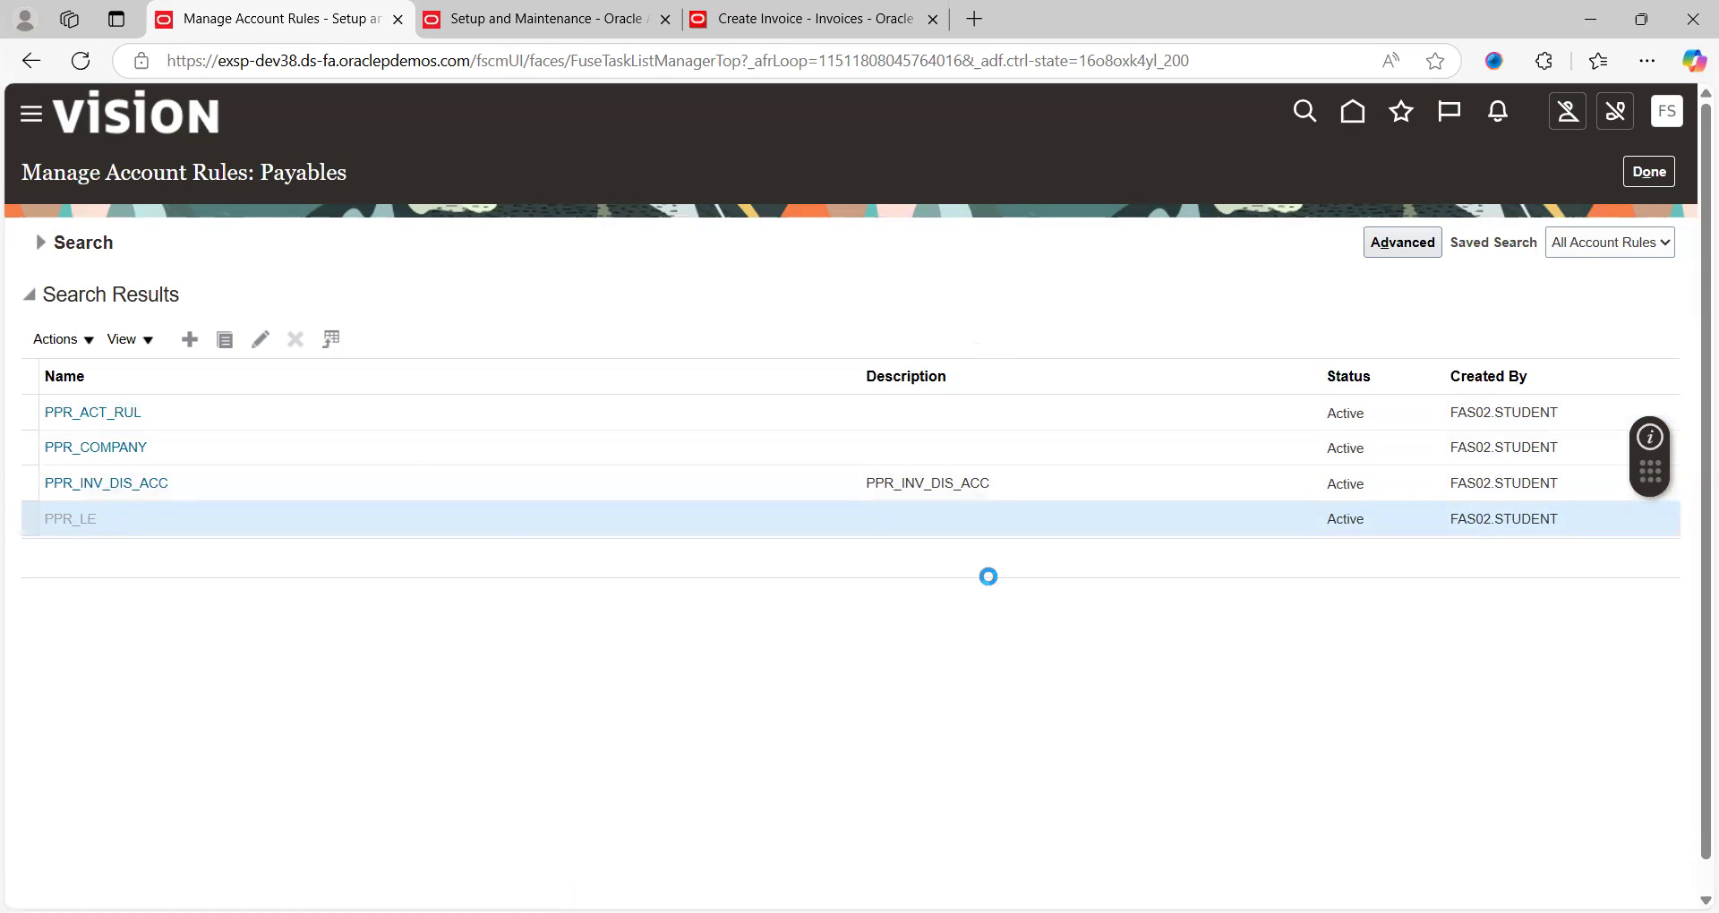
scroll(906, 462, "down", 3)
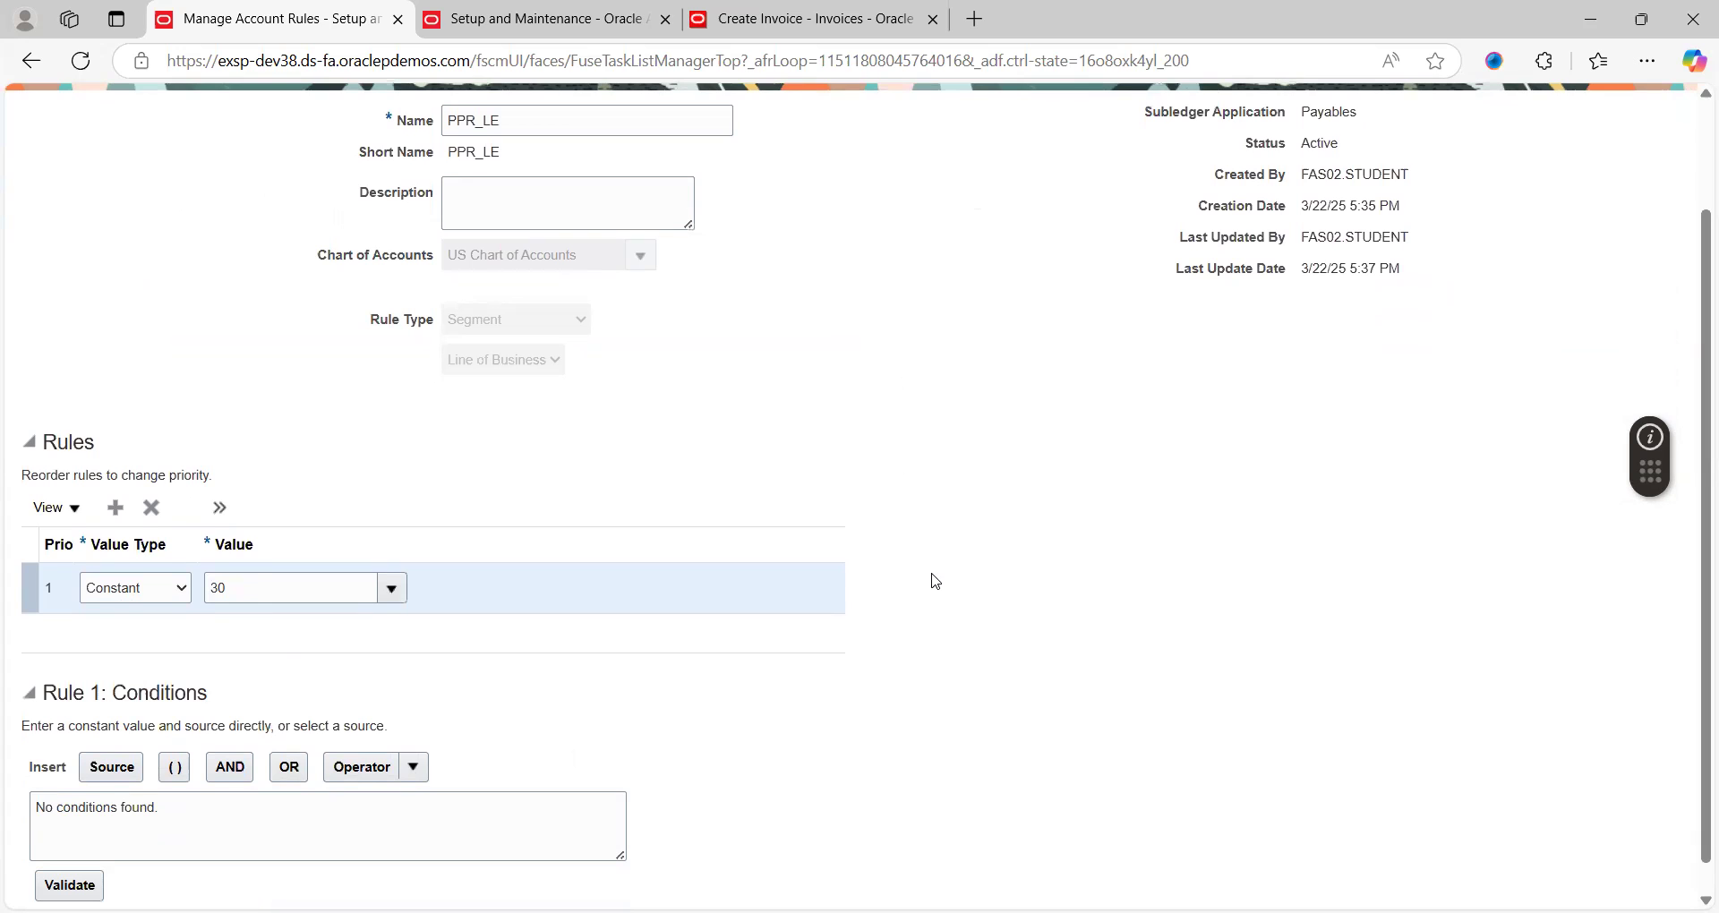
scroll(936, 582, "down", 1)
scroll(935, 582, "up", 1)
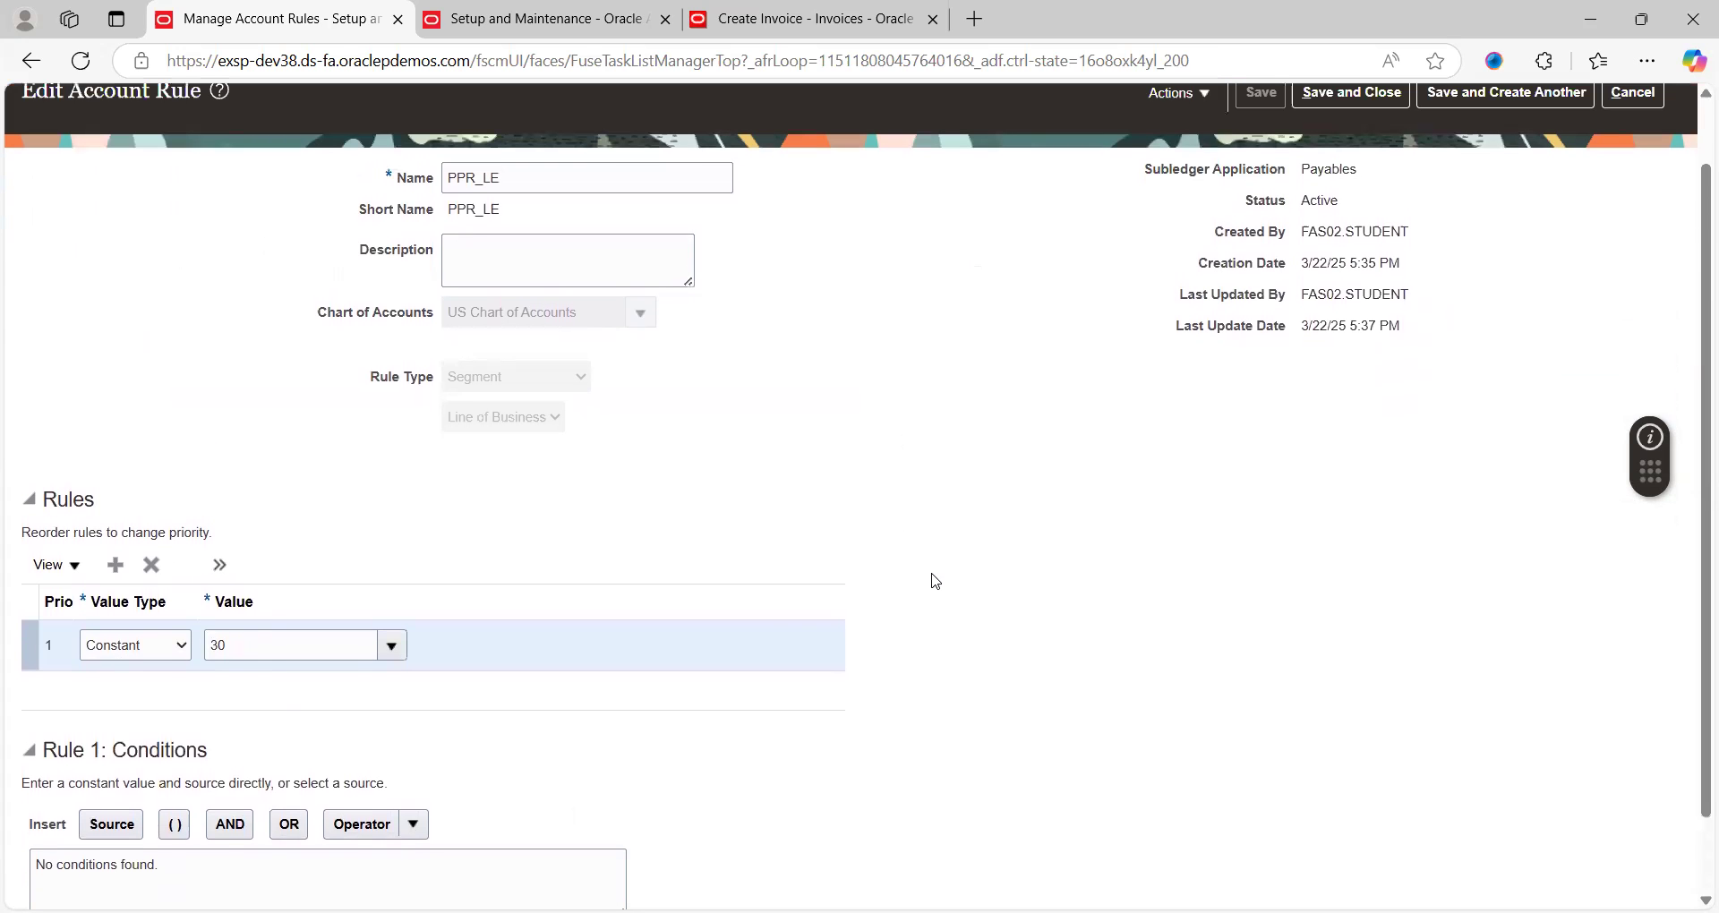
left_click(387, 648)
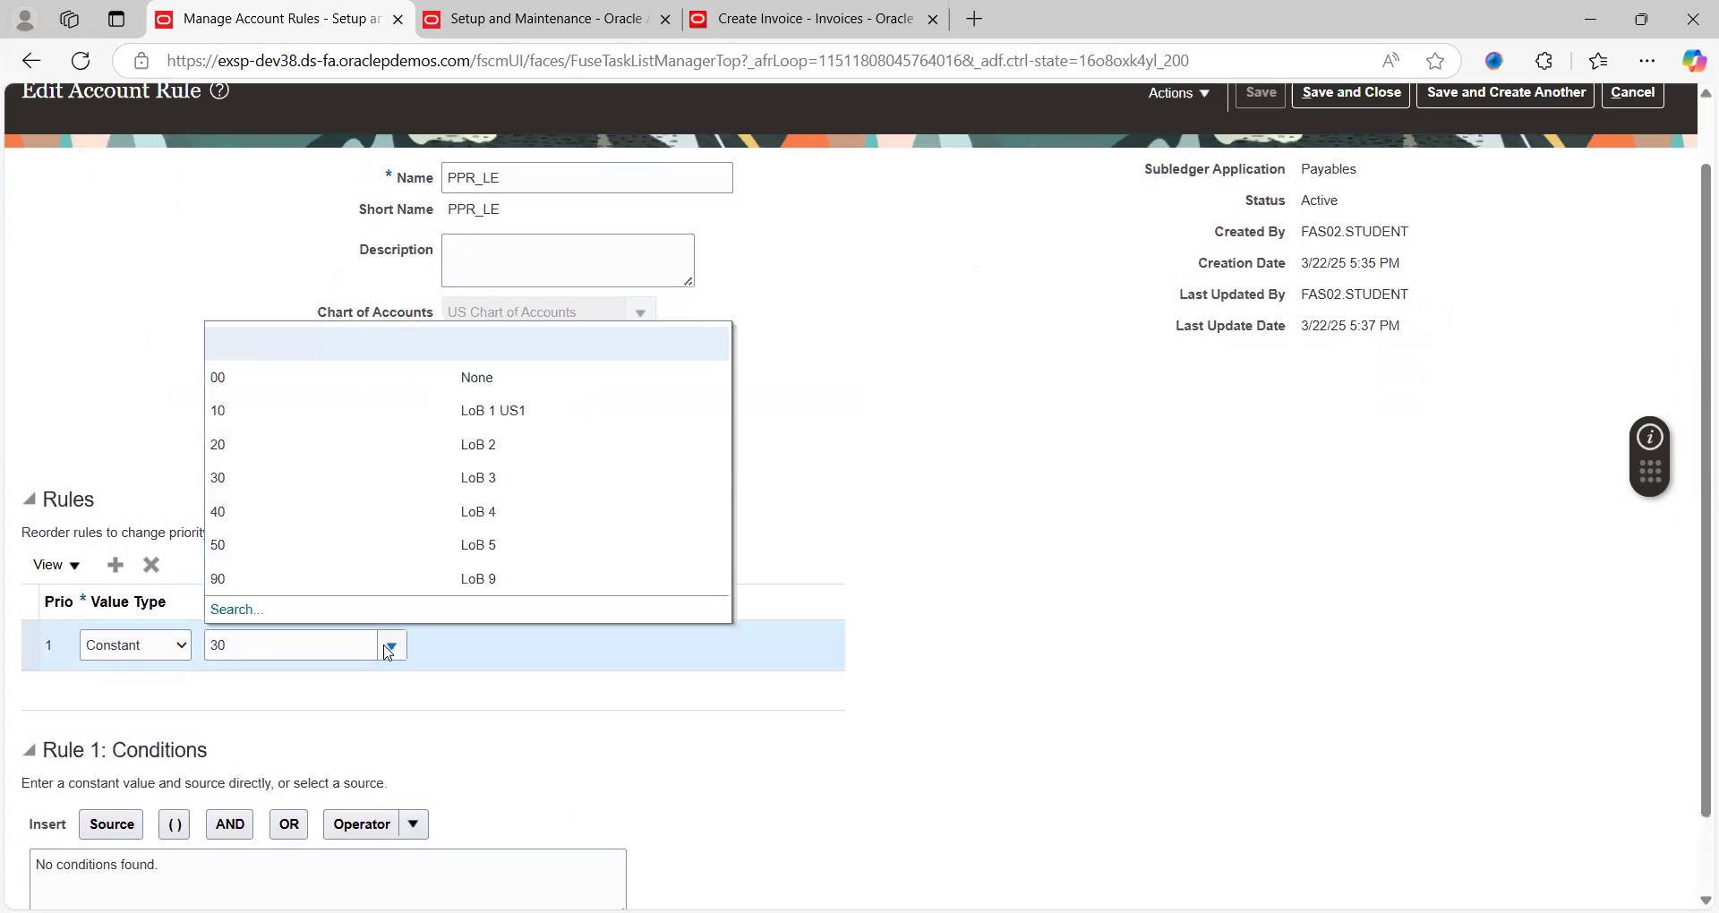
left_click(244, 415)
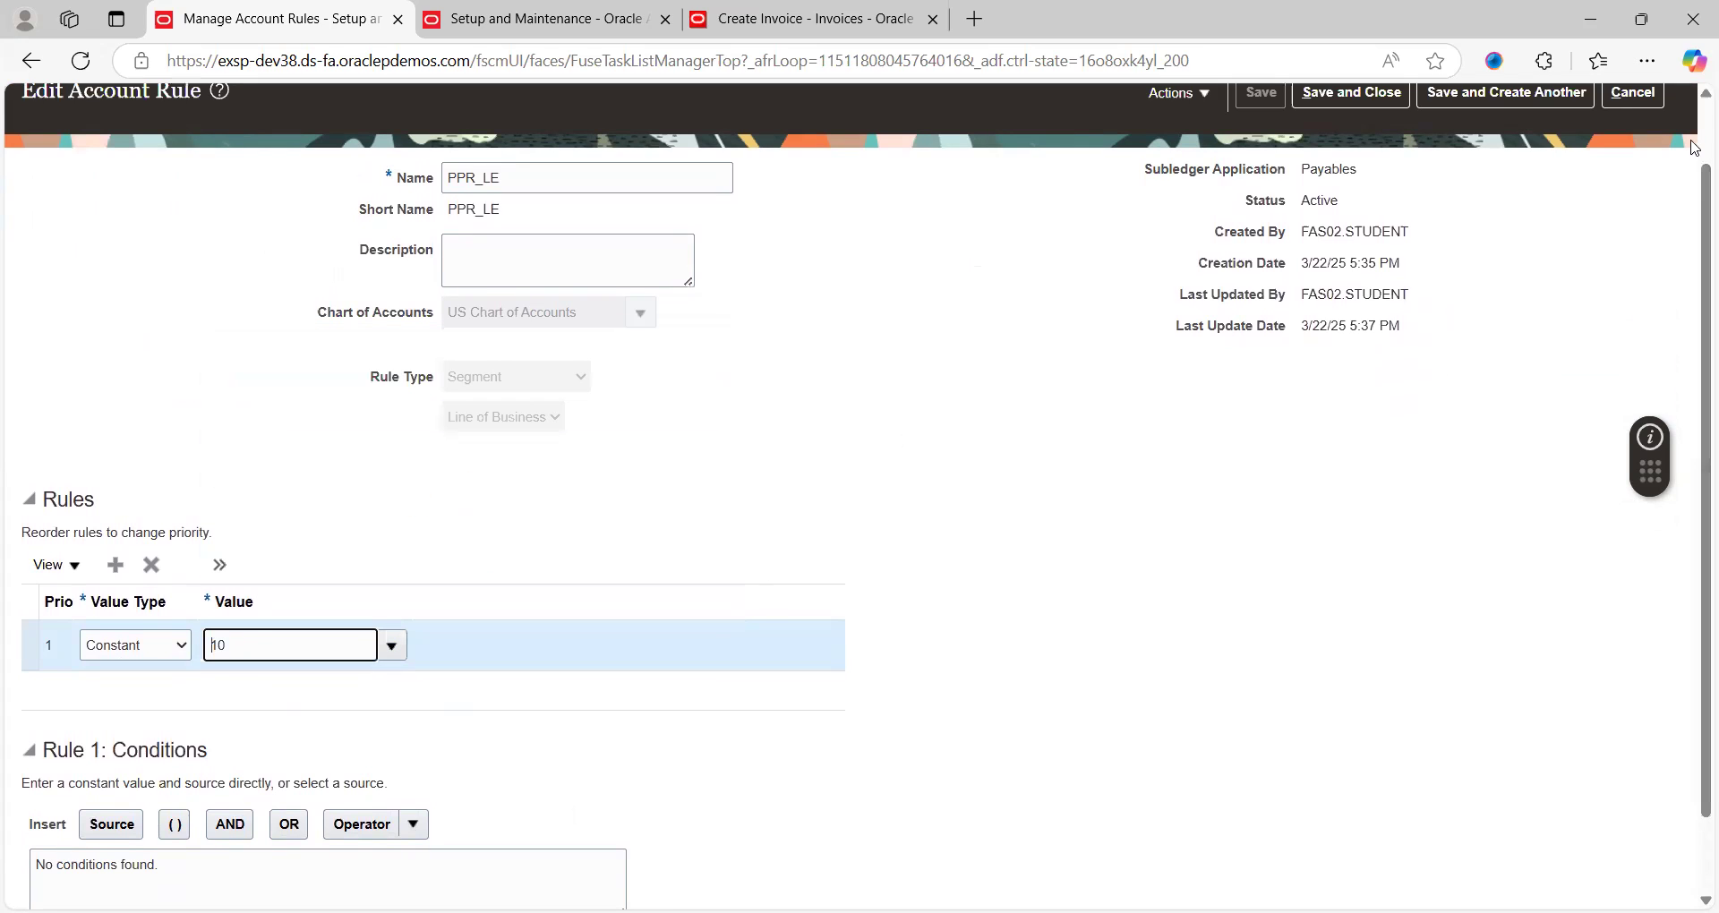
scroll(1692, 167, "up", 1)
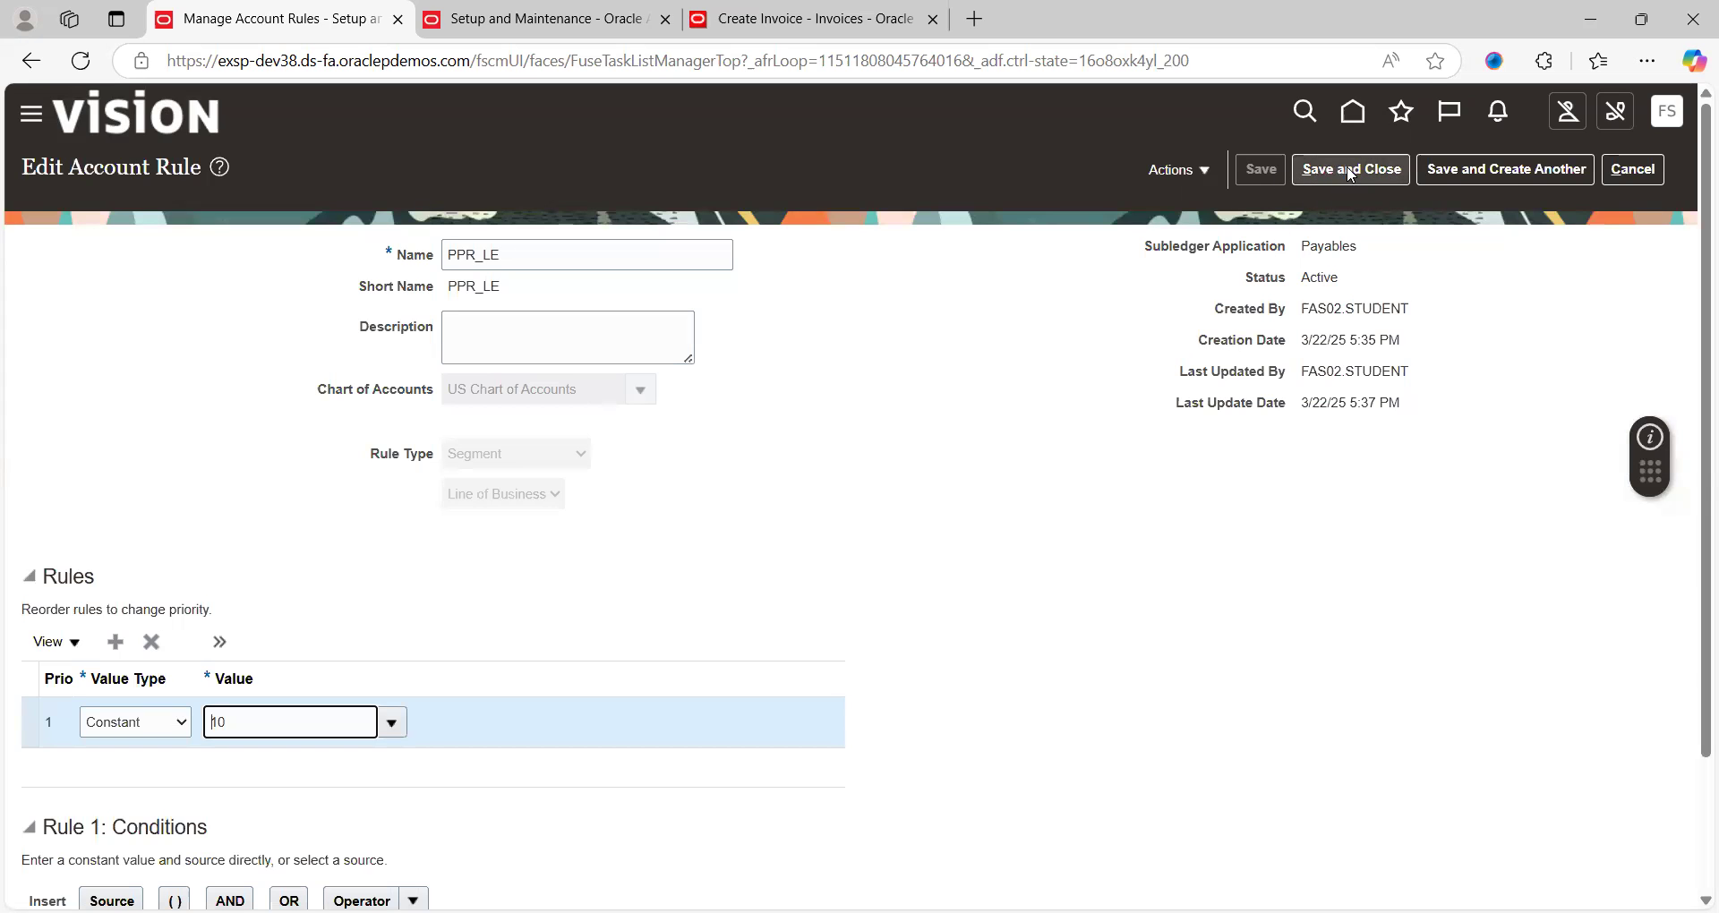
left_click(1296, 166)
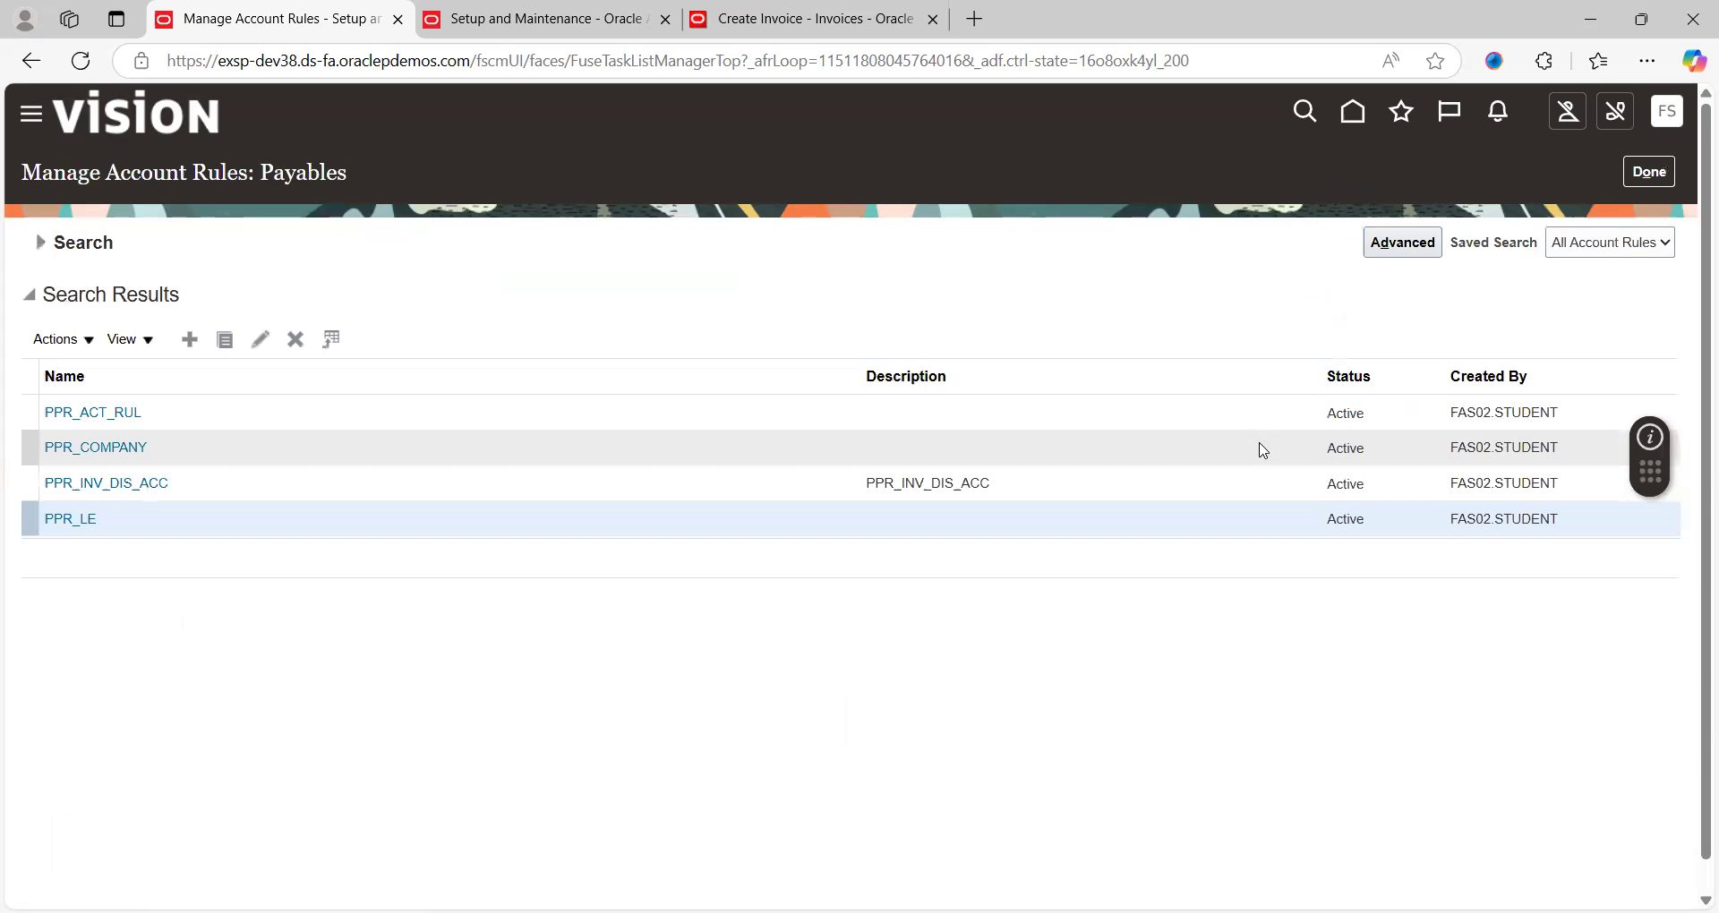
left_click(1647, 174)
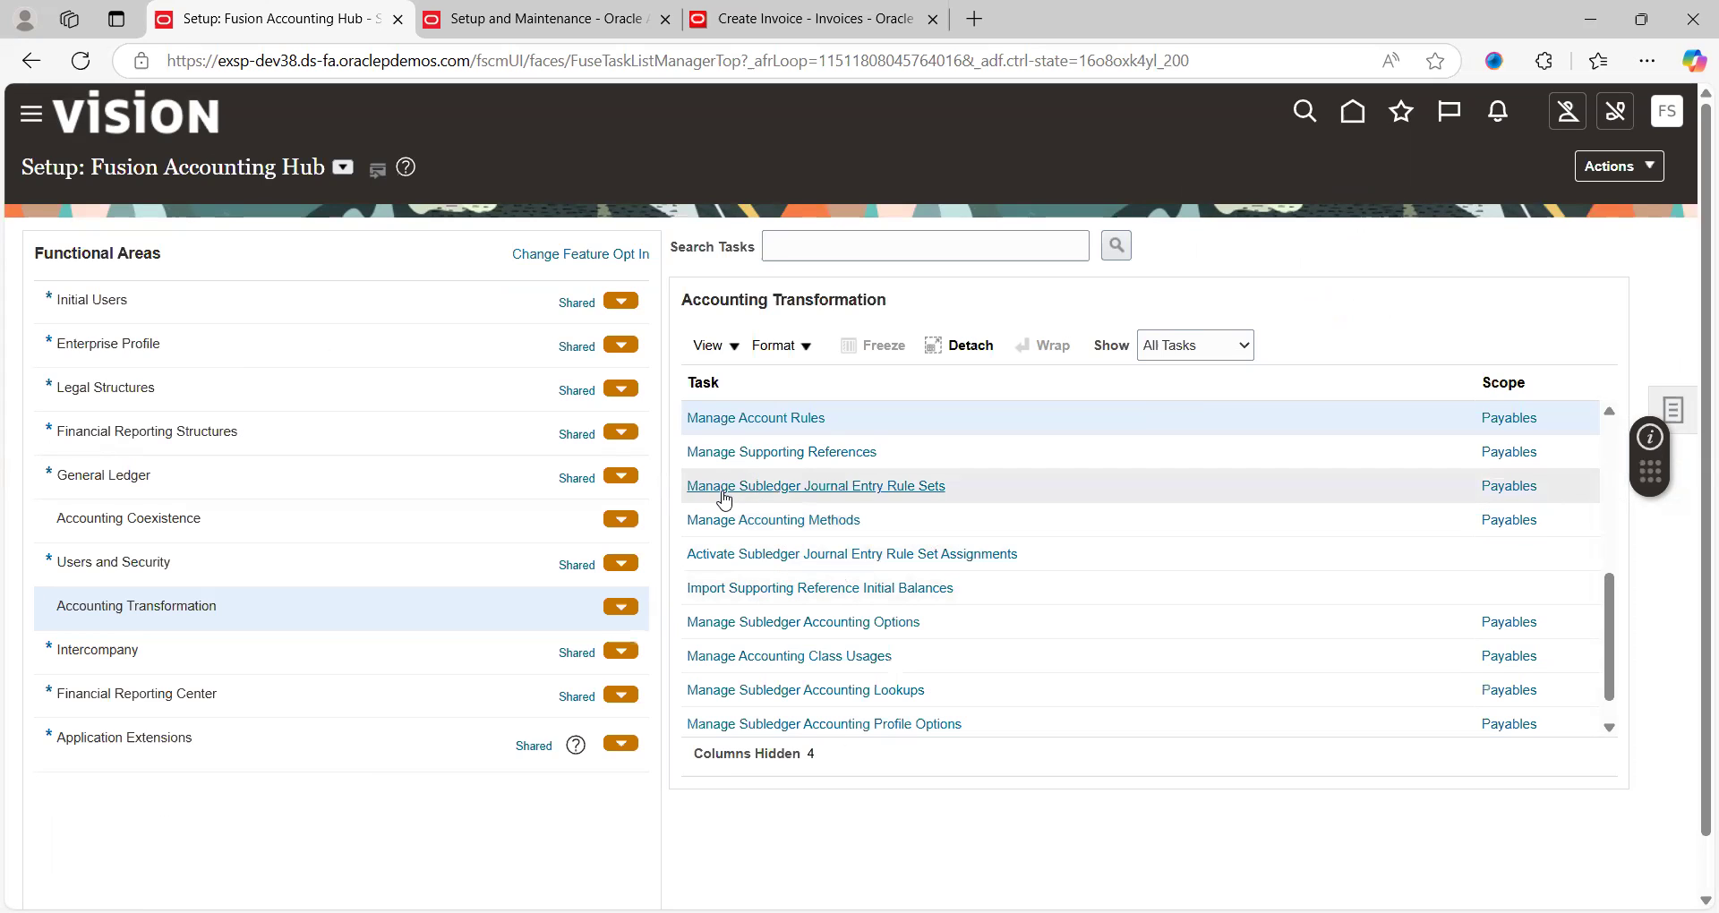
Search the subledger journal entry rule sets for 'PP' and open PPR_INVOICE_ACC for editing
left_click(895, 486)
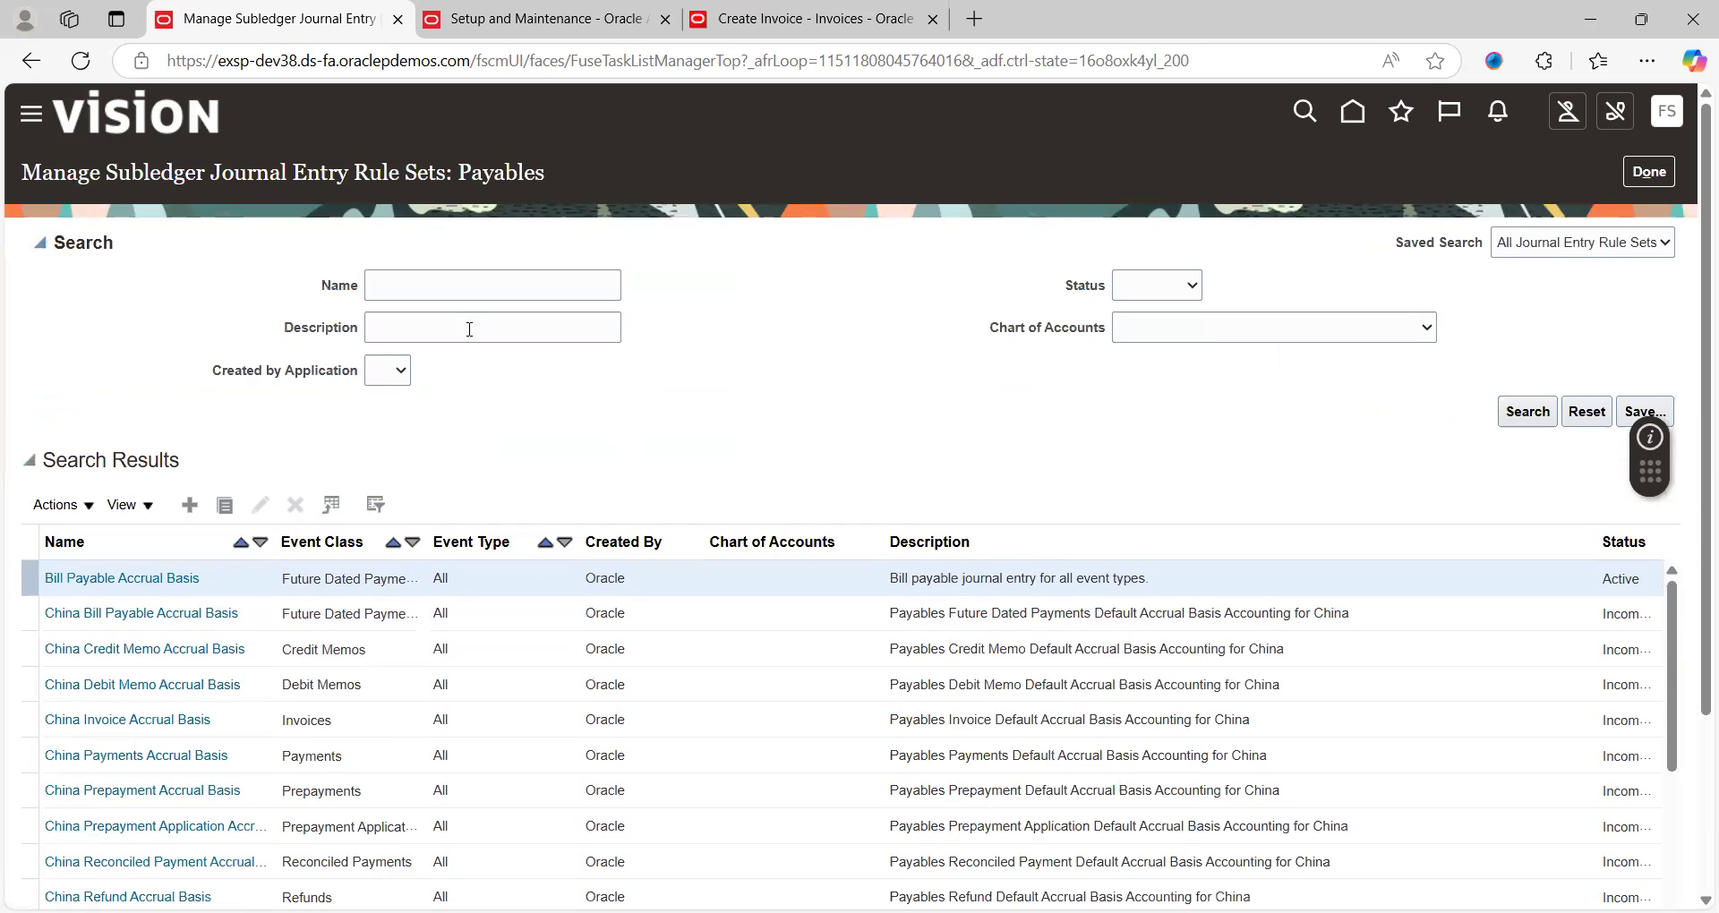
left_click(443, 285)
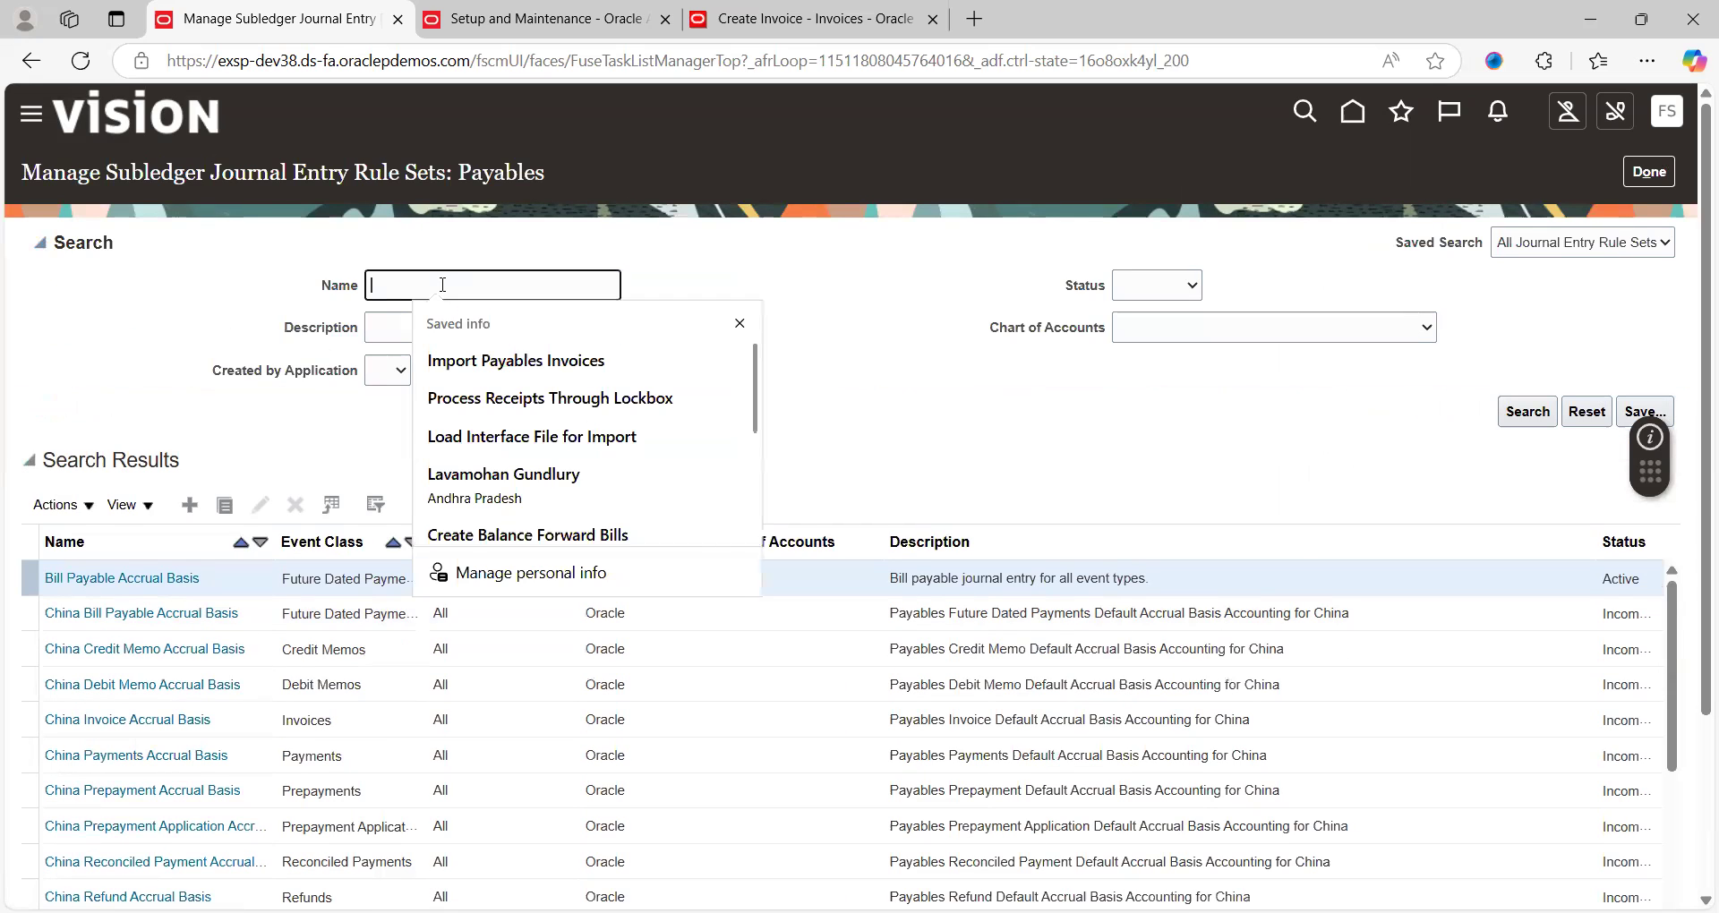
type("PP")
key("Return")
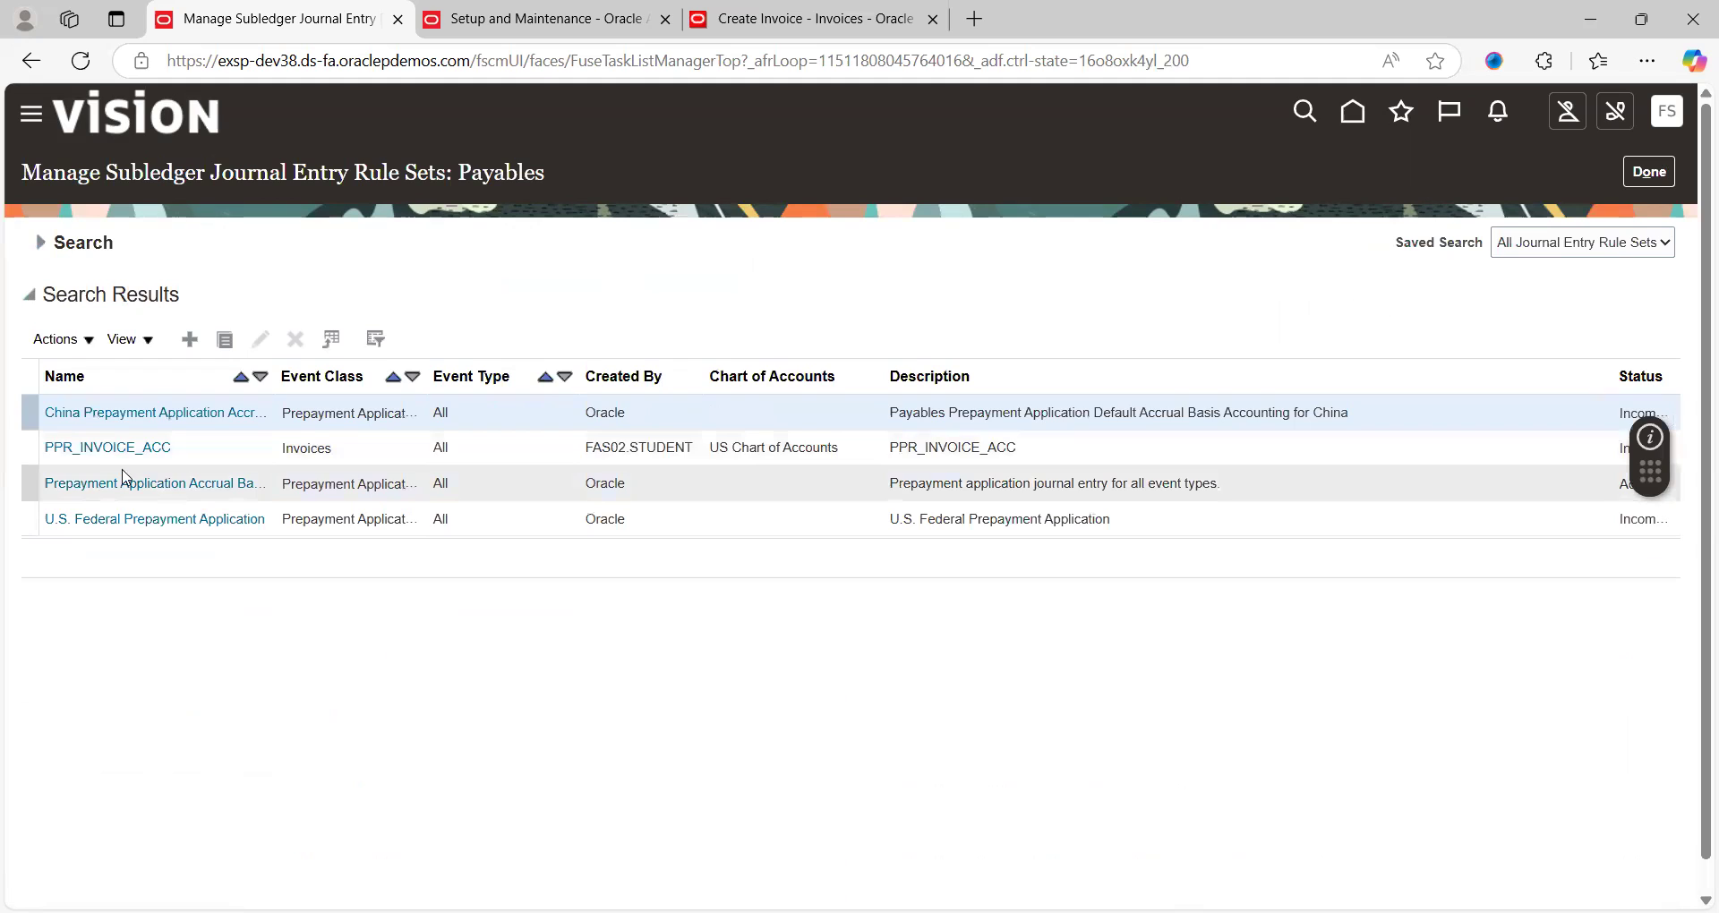
left_click(90, 455)
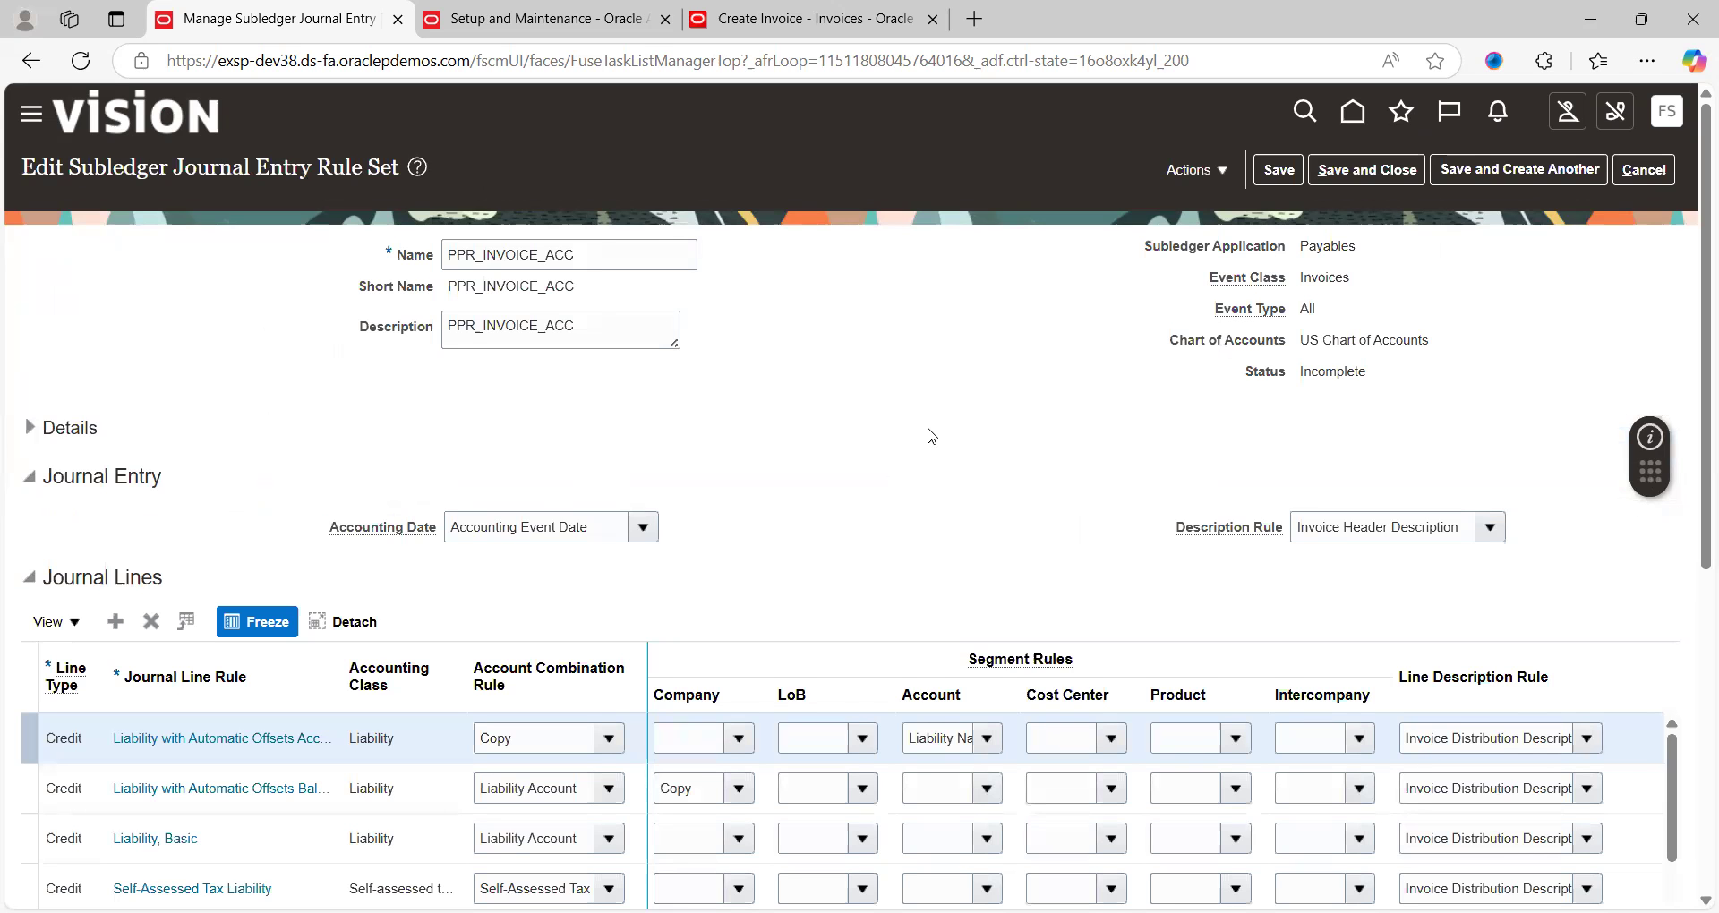
scroll(931, 436, "down", 4)
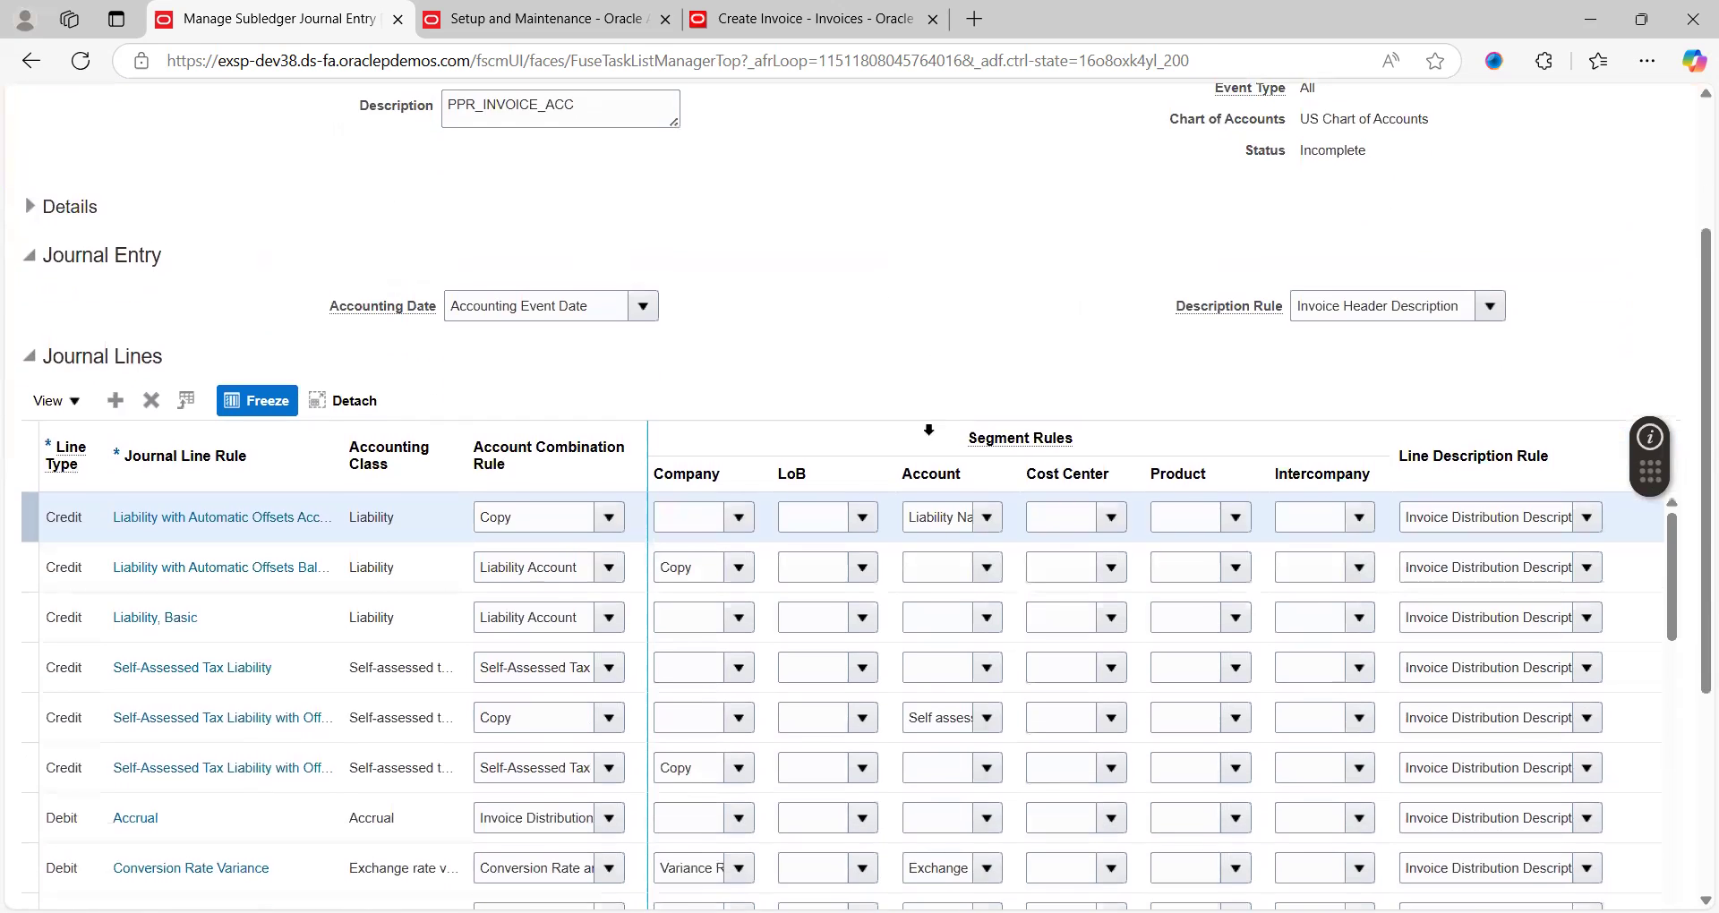
scroll(929, 430, "down", 1)
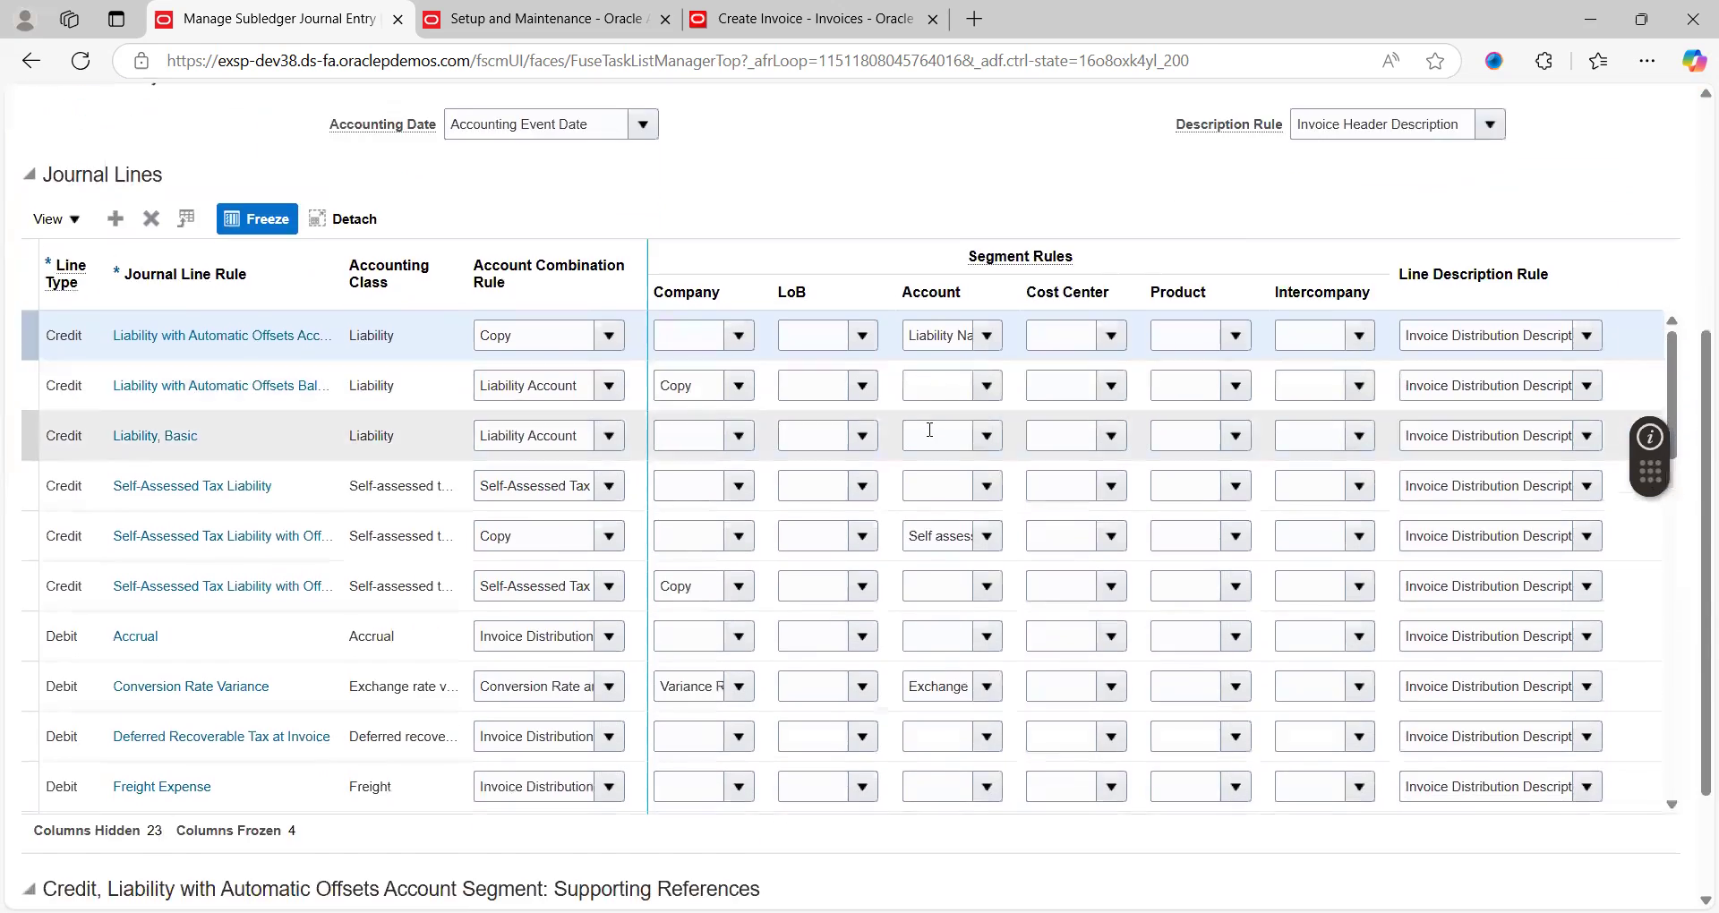
left_click(1672, 805)
left_click(1673, 805)
left_click(1672, 805)
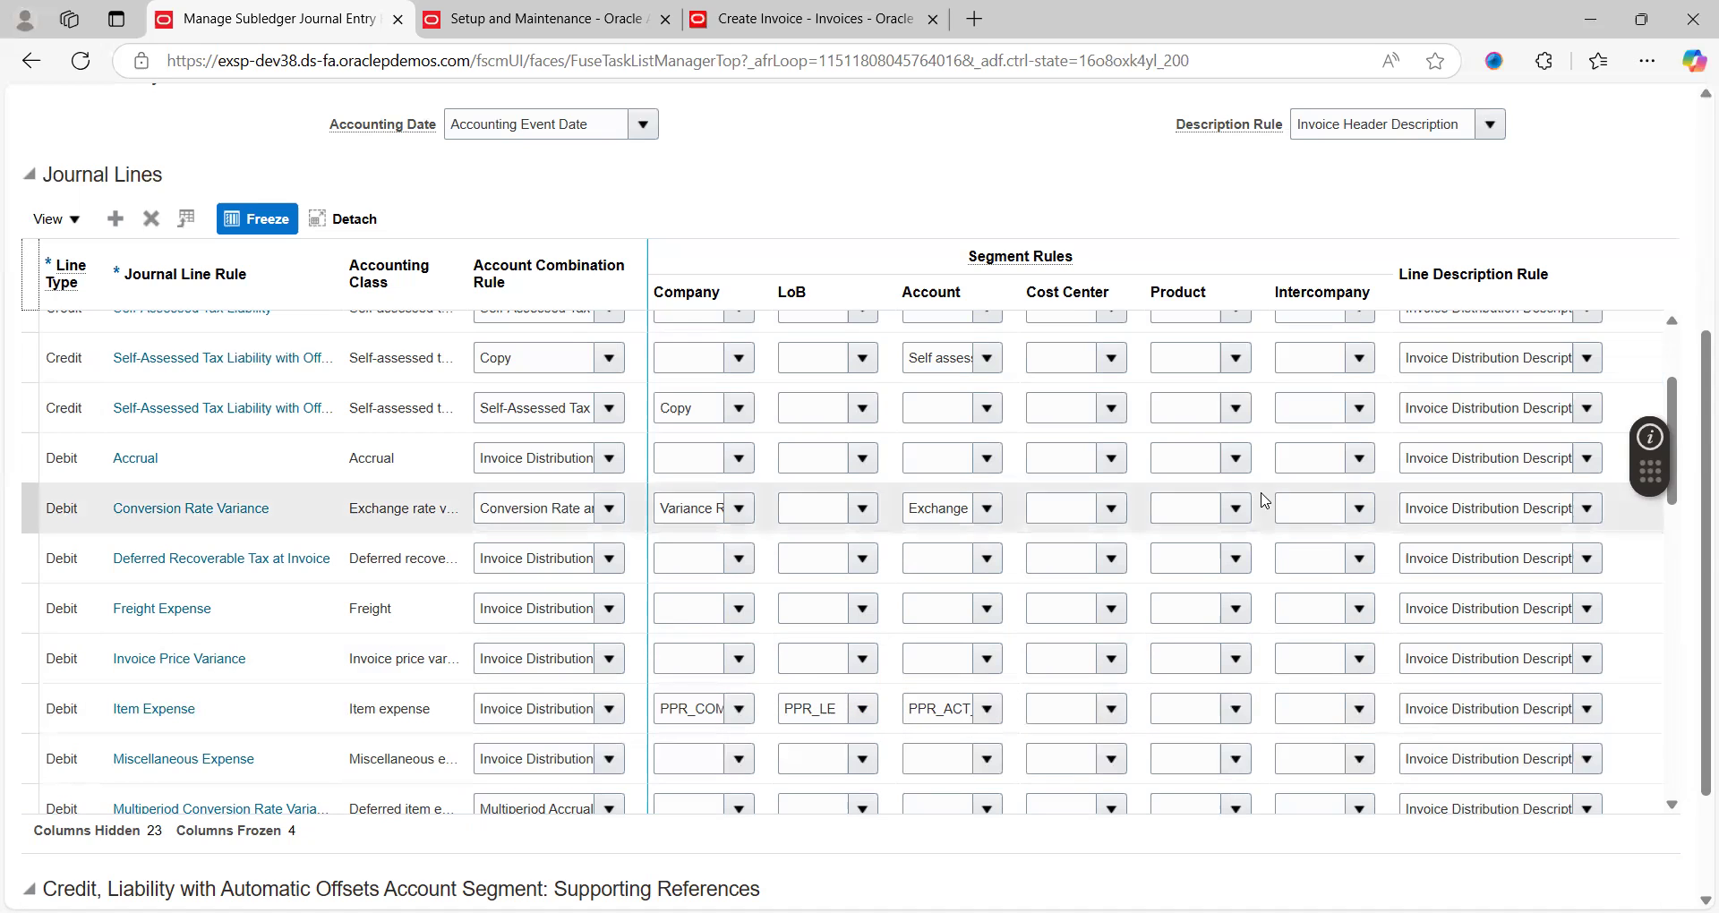
scroll(1695, 259, "up", 5)
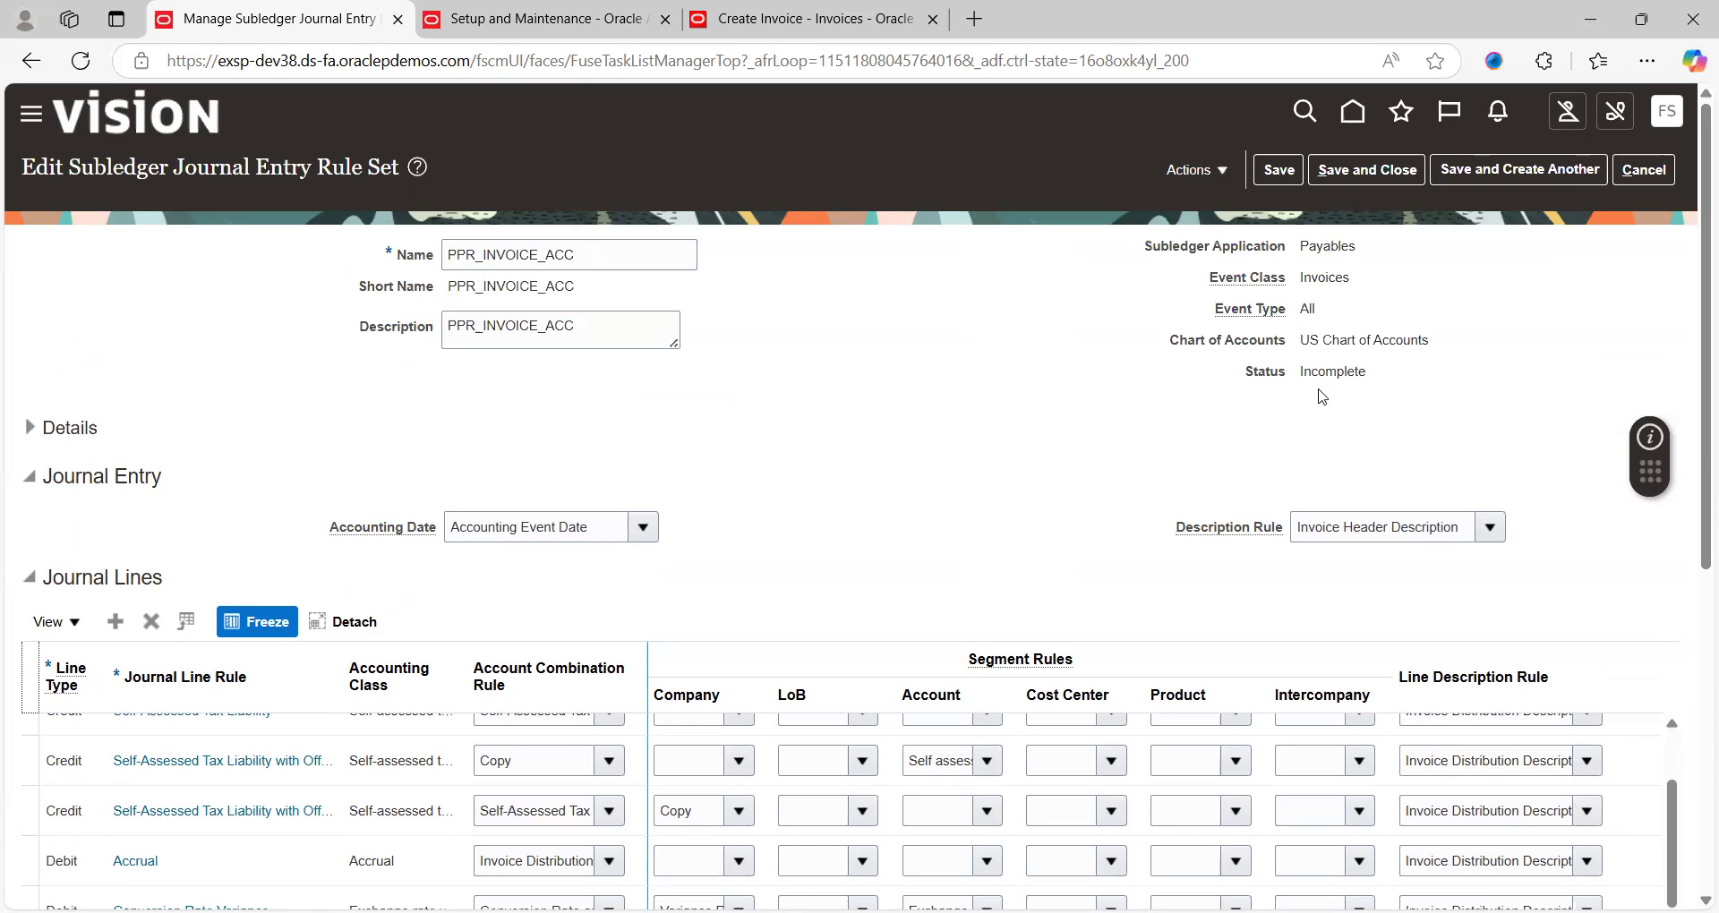
Change the PPR_INVOICE_ACC rule set status to Active, confirm, then save and close it
left_click(1228, 170)
mouse_move(1285, 253)
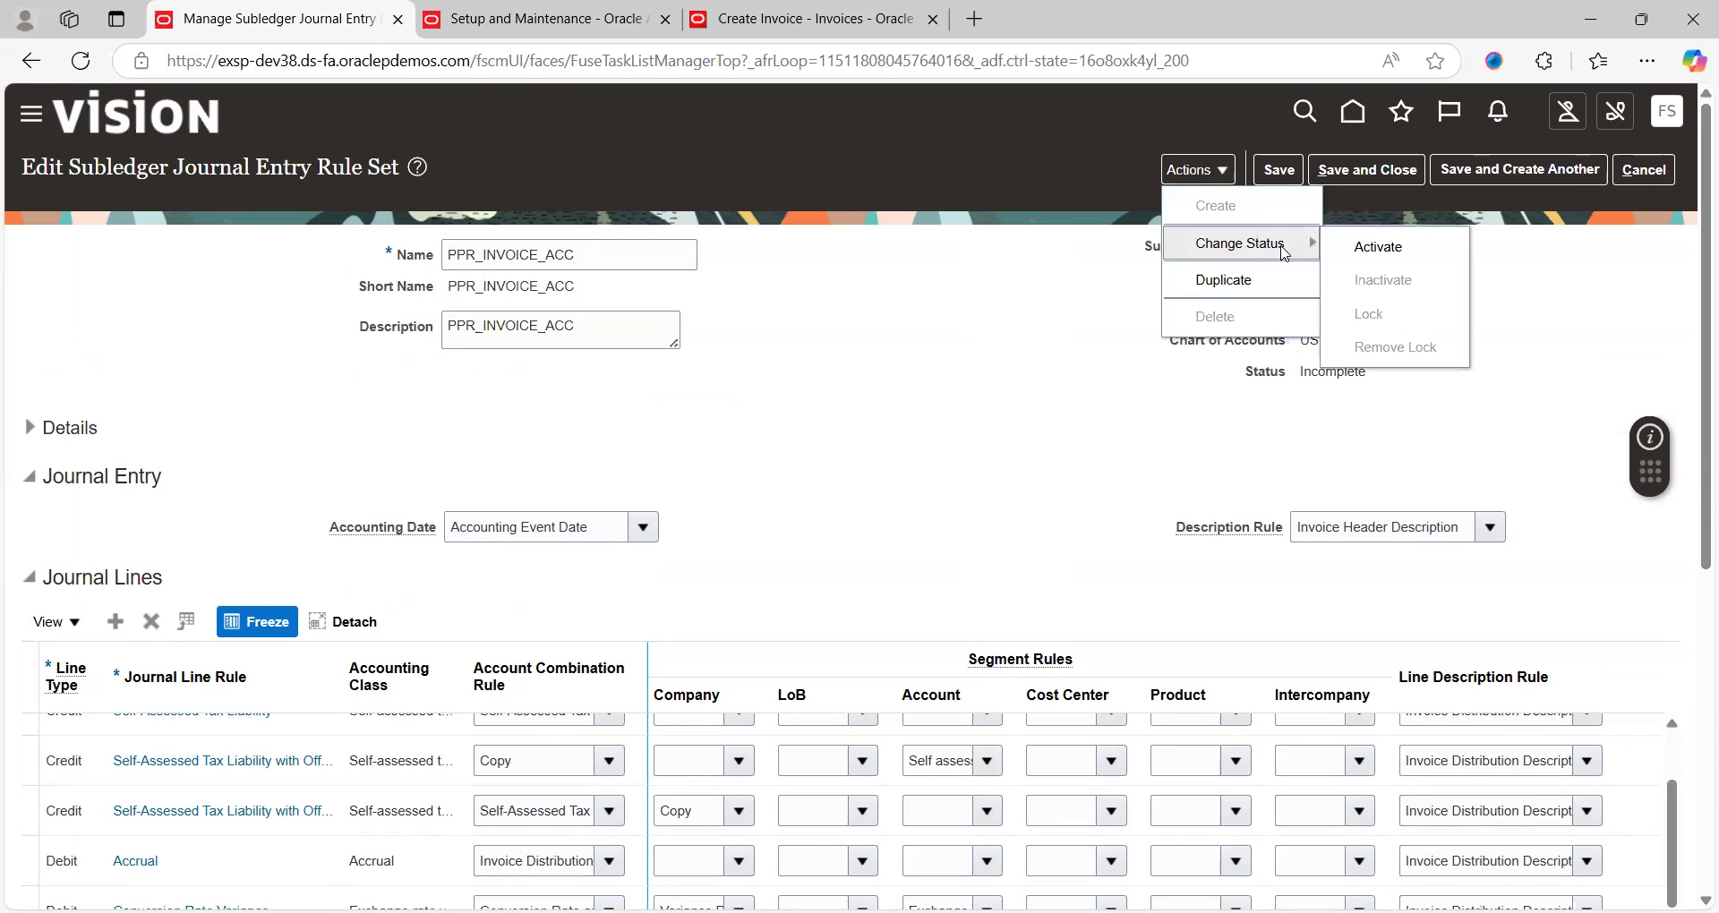
left_click(1384, 248)
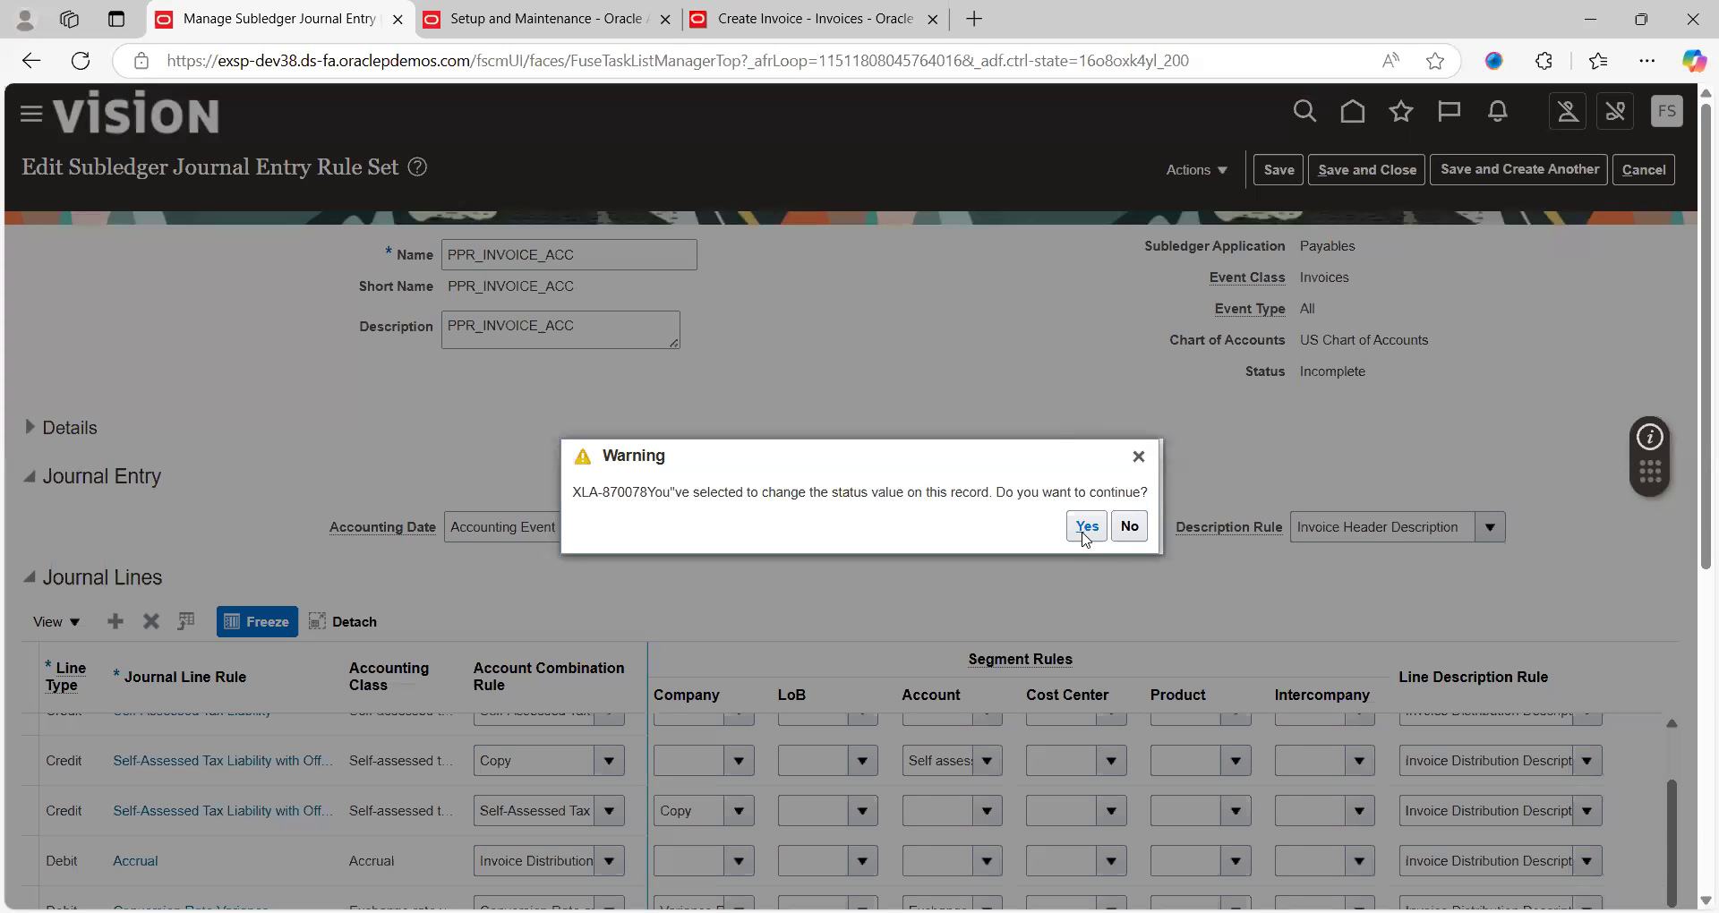
left_click(1086, 530)
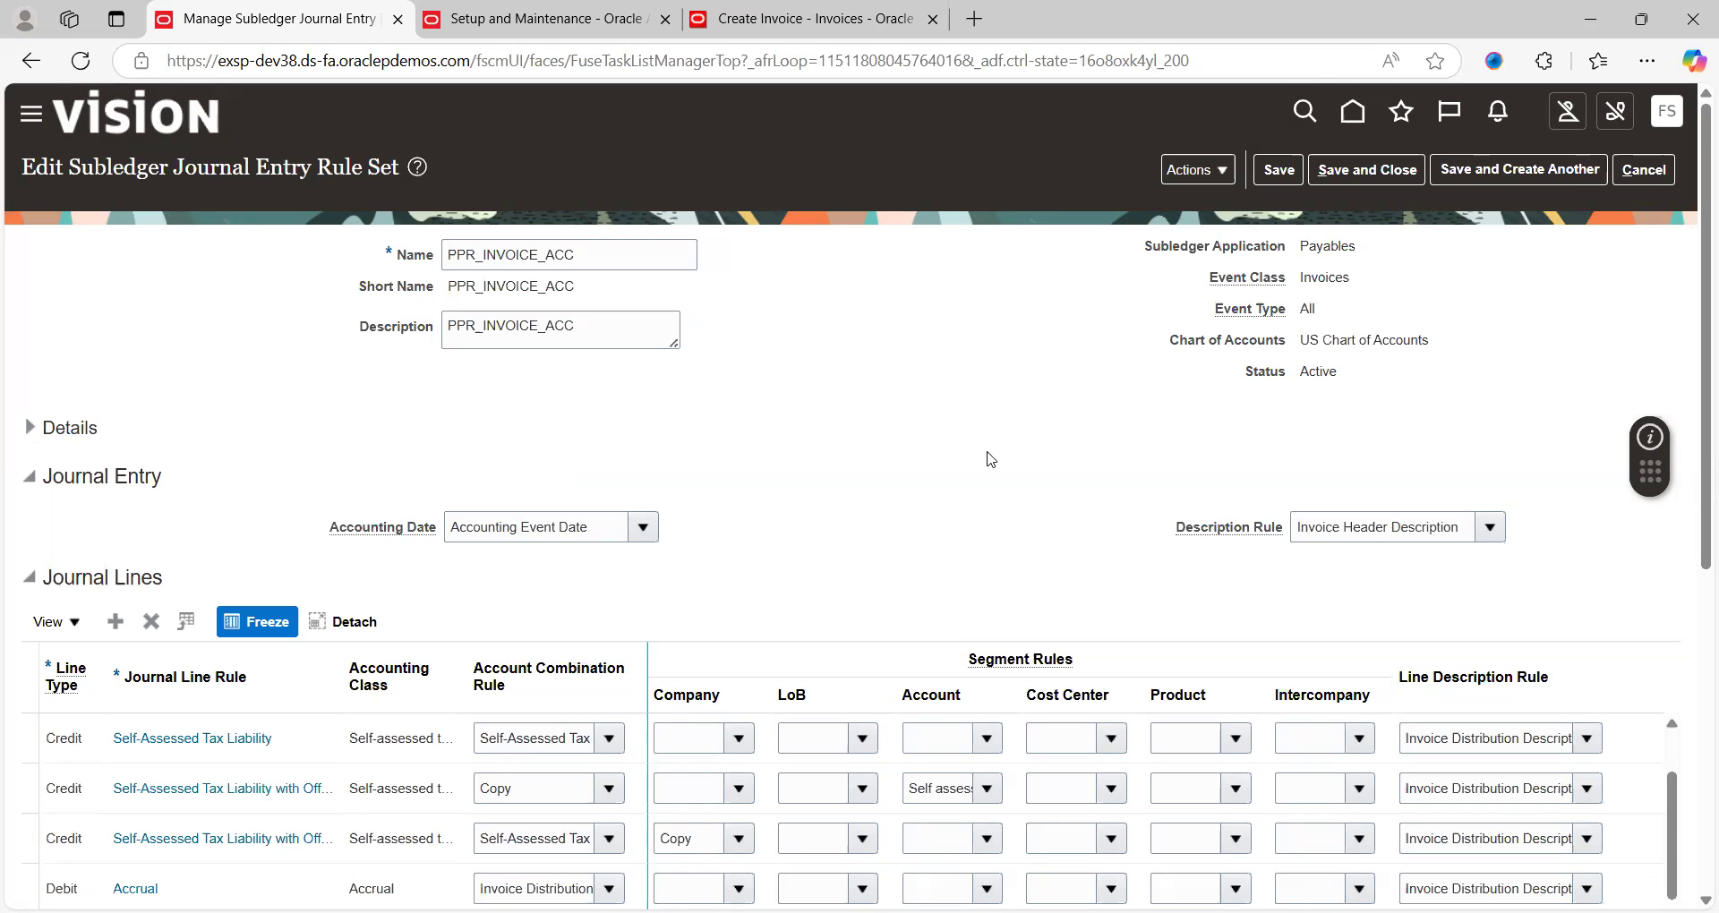
left_click(1367, 170)
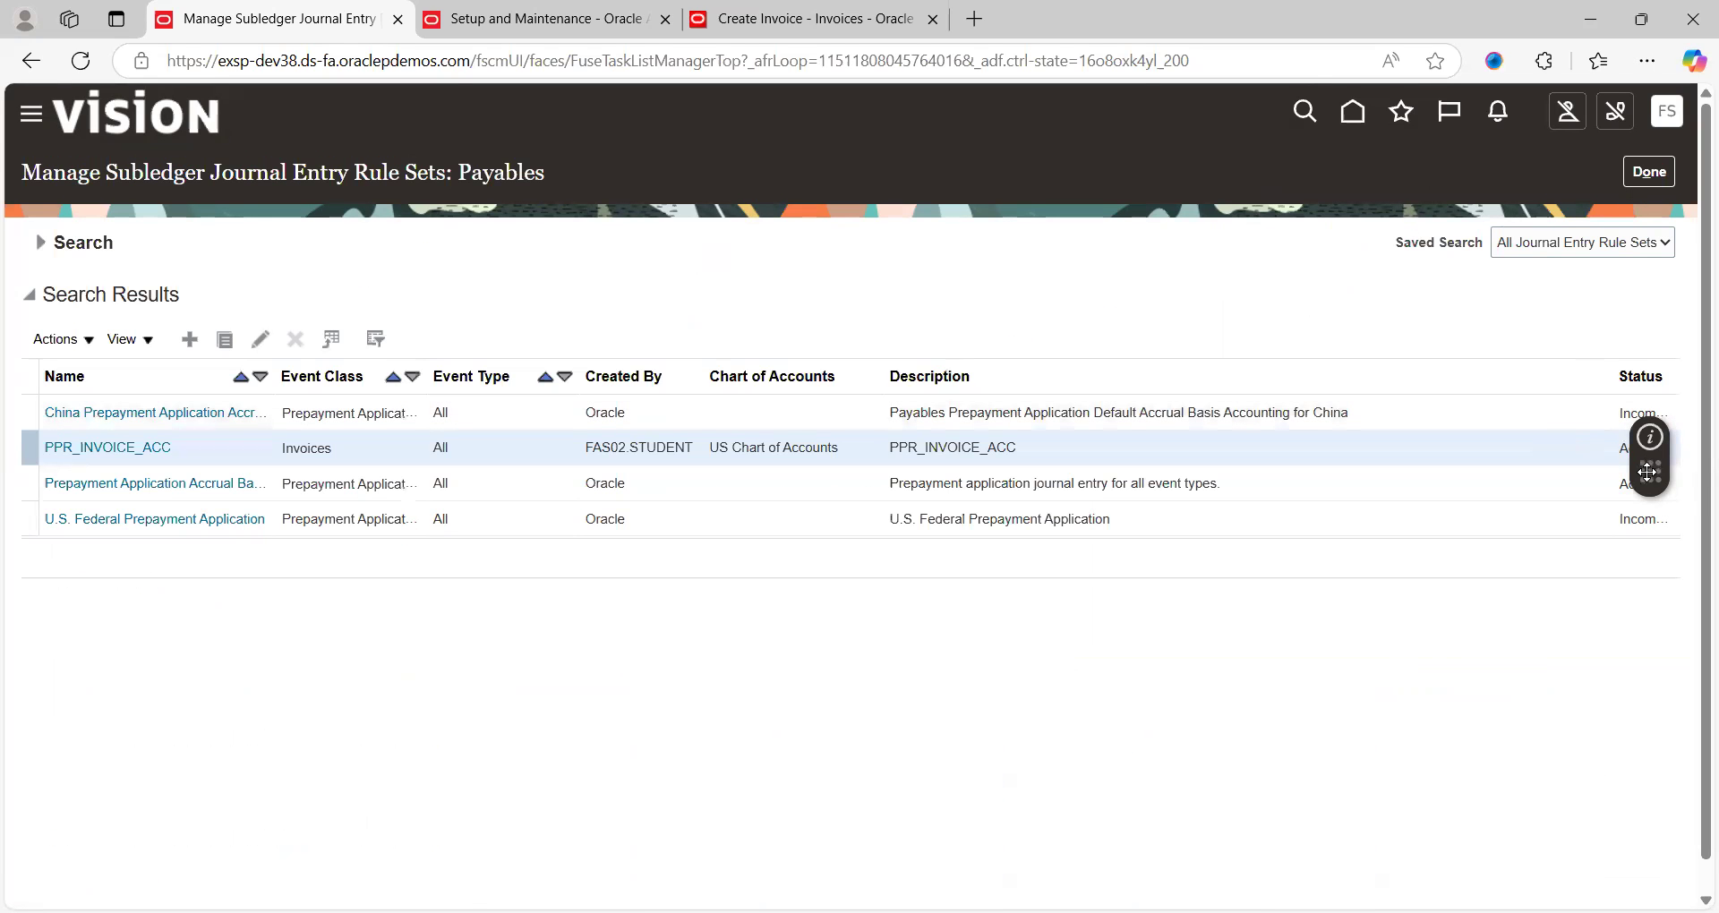
left_click_drag(1648, 472, 1391, 131)
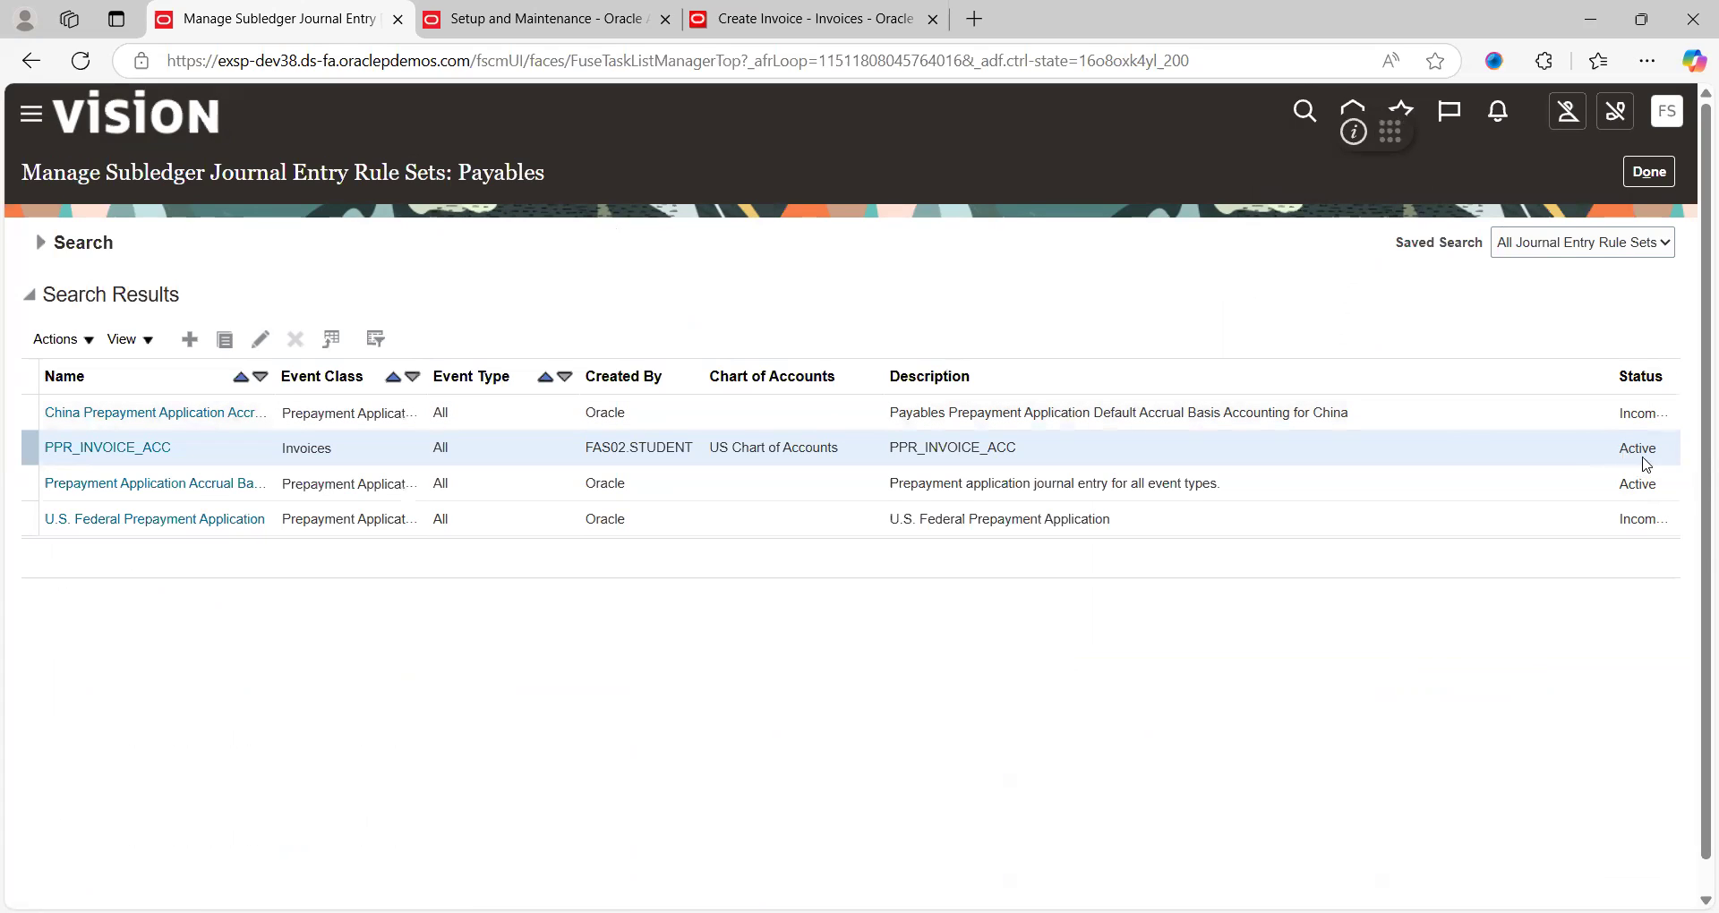
Open Activate Subledger Journal Entry Rule Set Assignments with accounting method PPR STANDARD ACCRUAL
left_click(1647, 177)
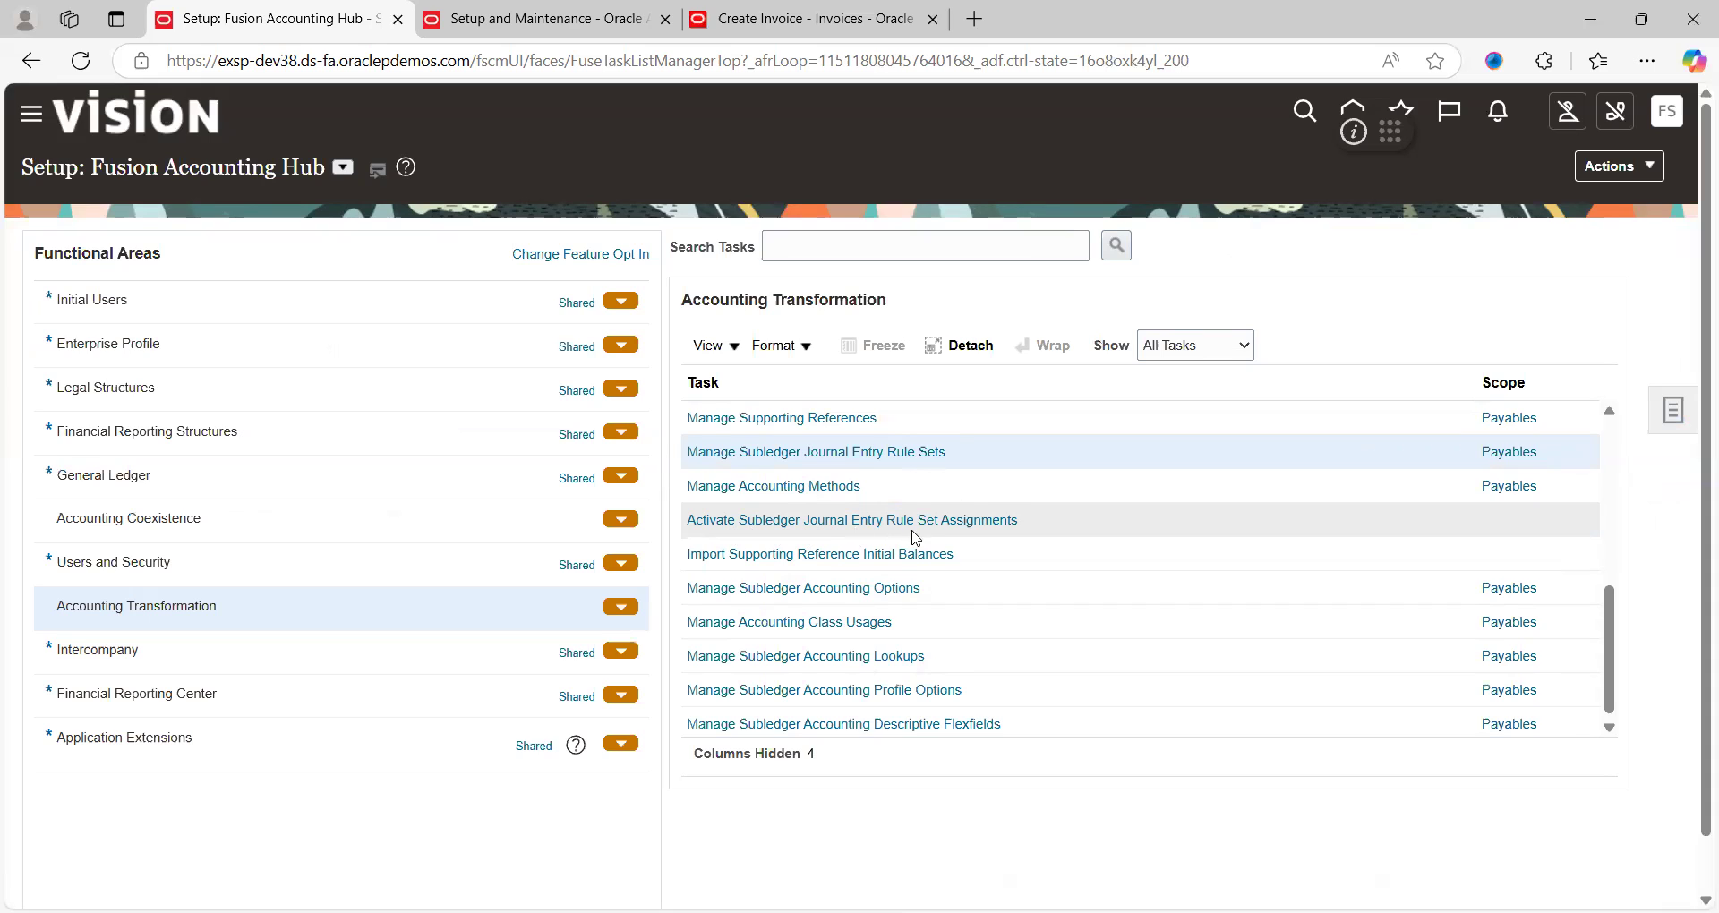
left_click(964, 521)
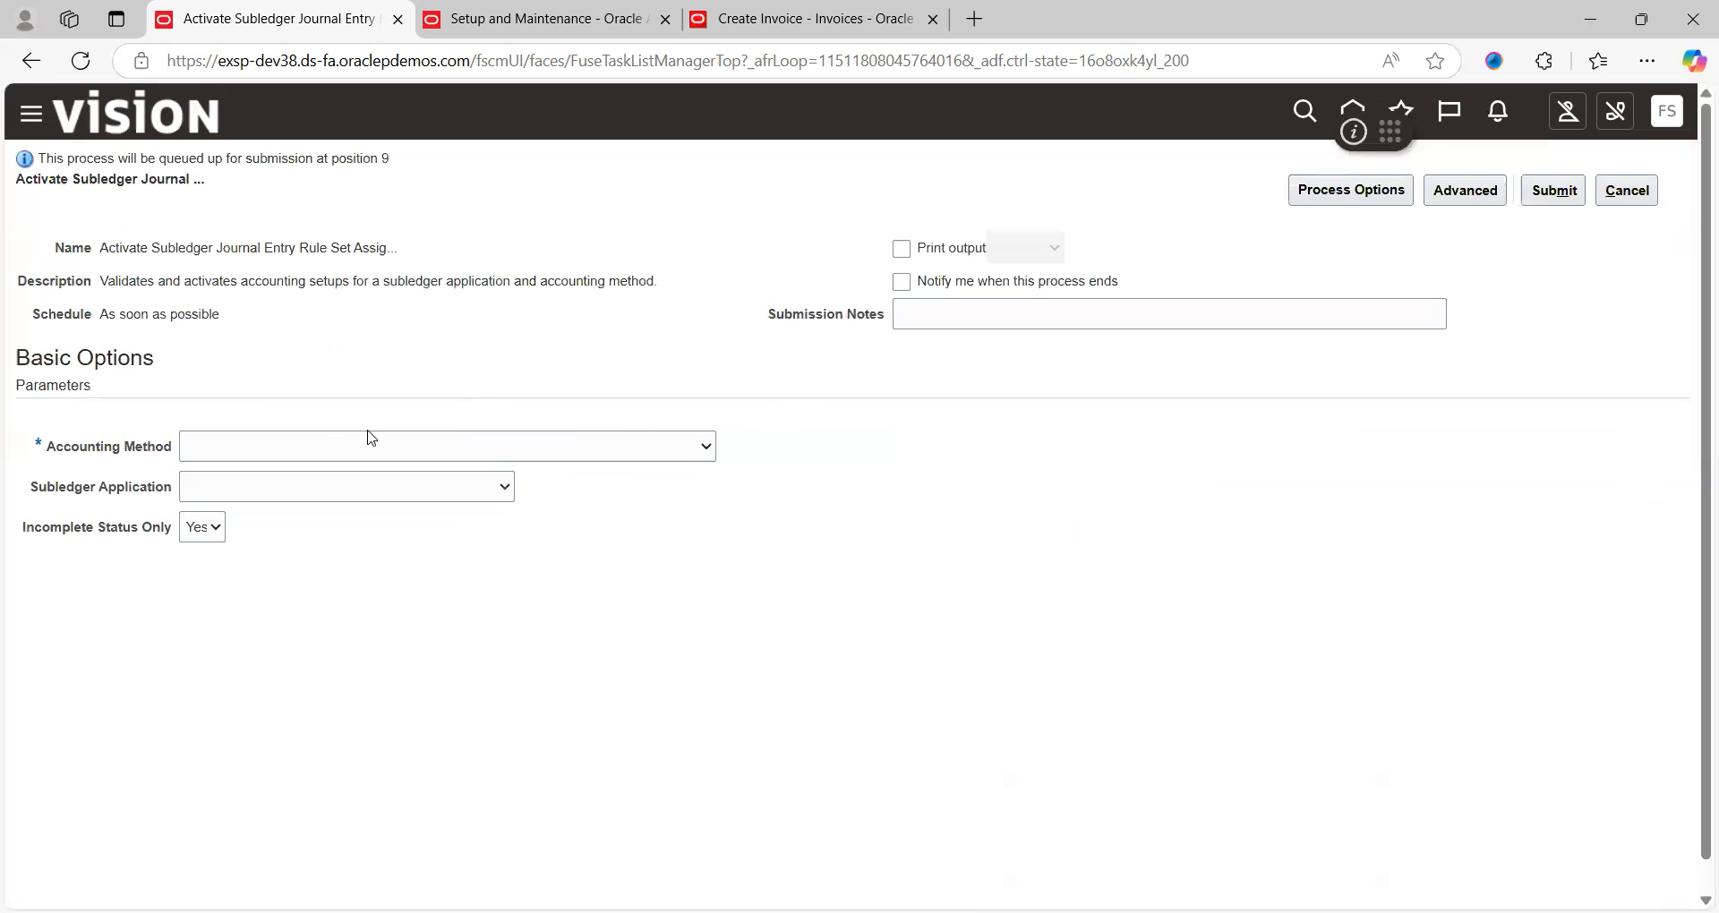
left_click(343, 452)
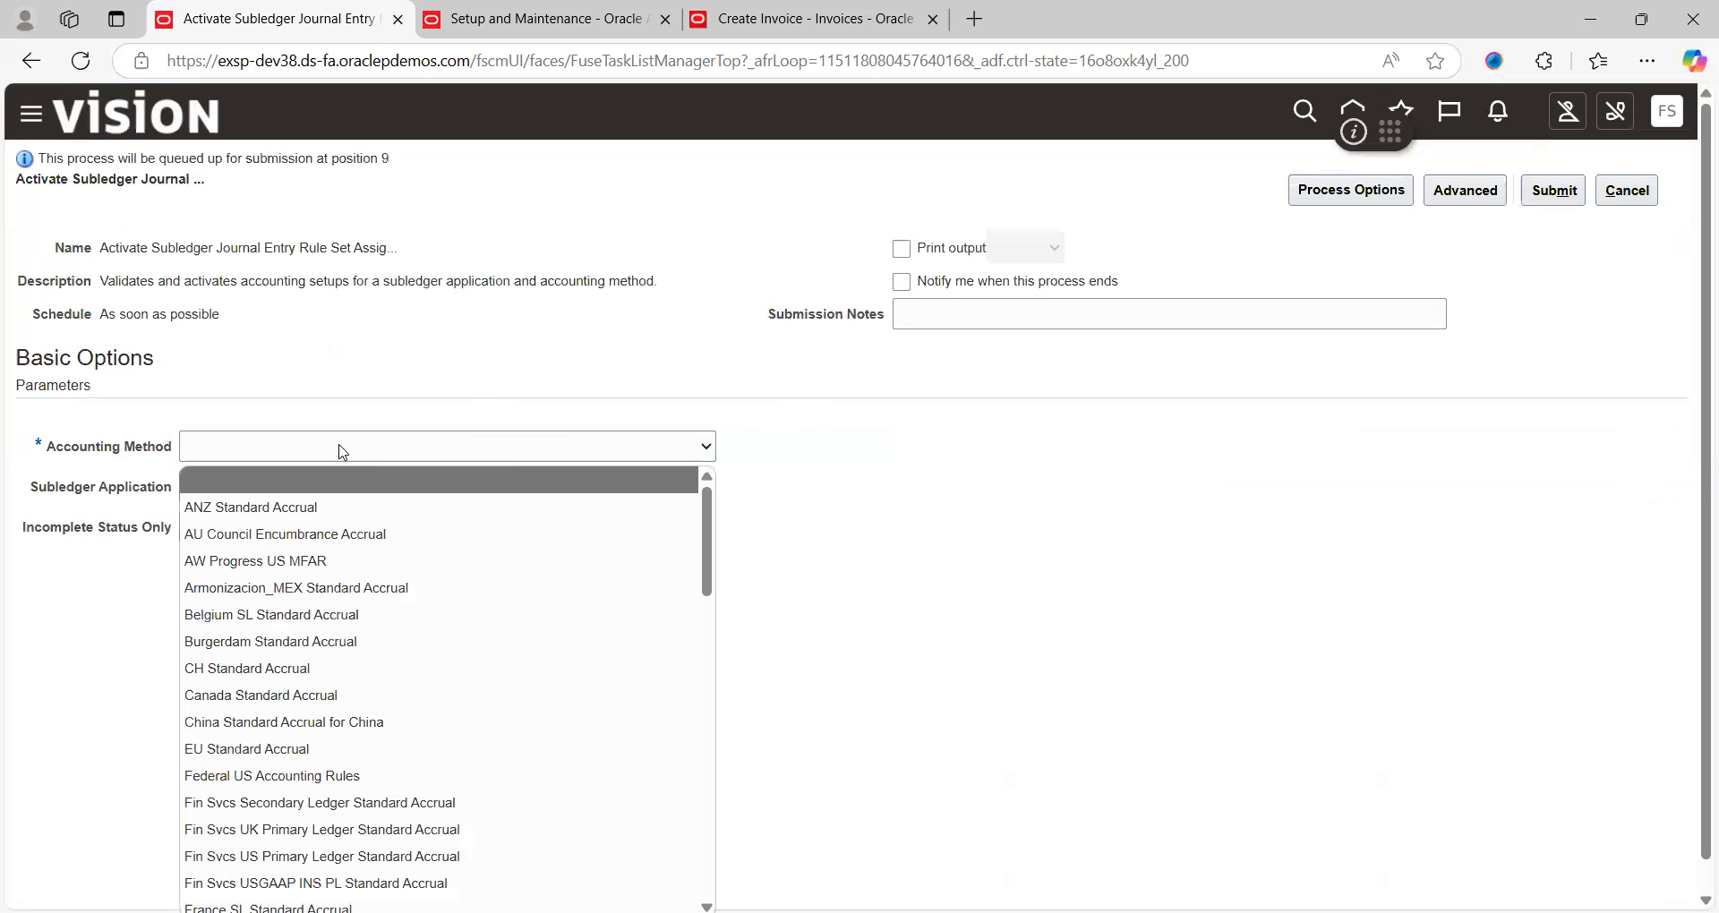
key("p")
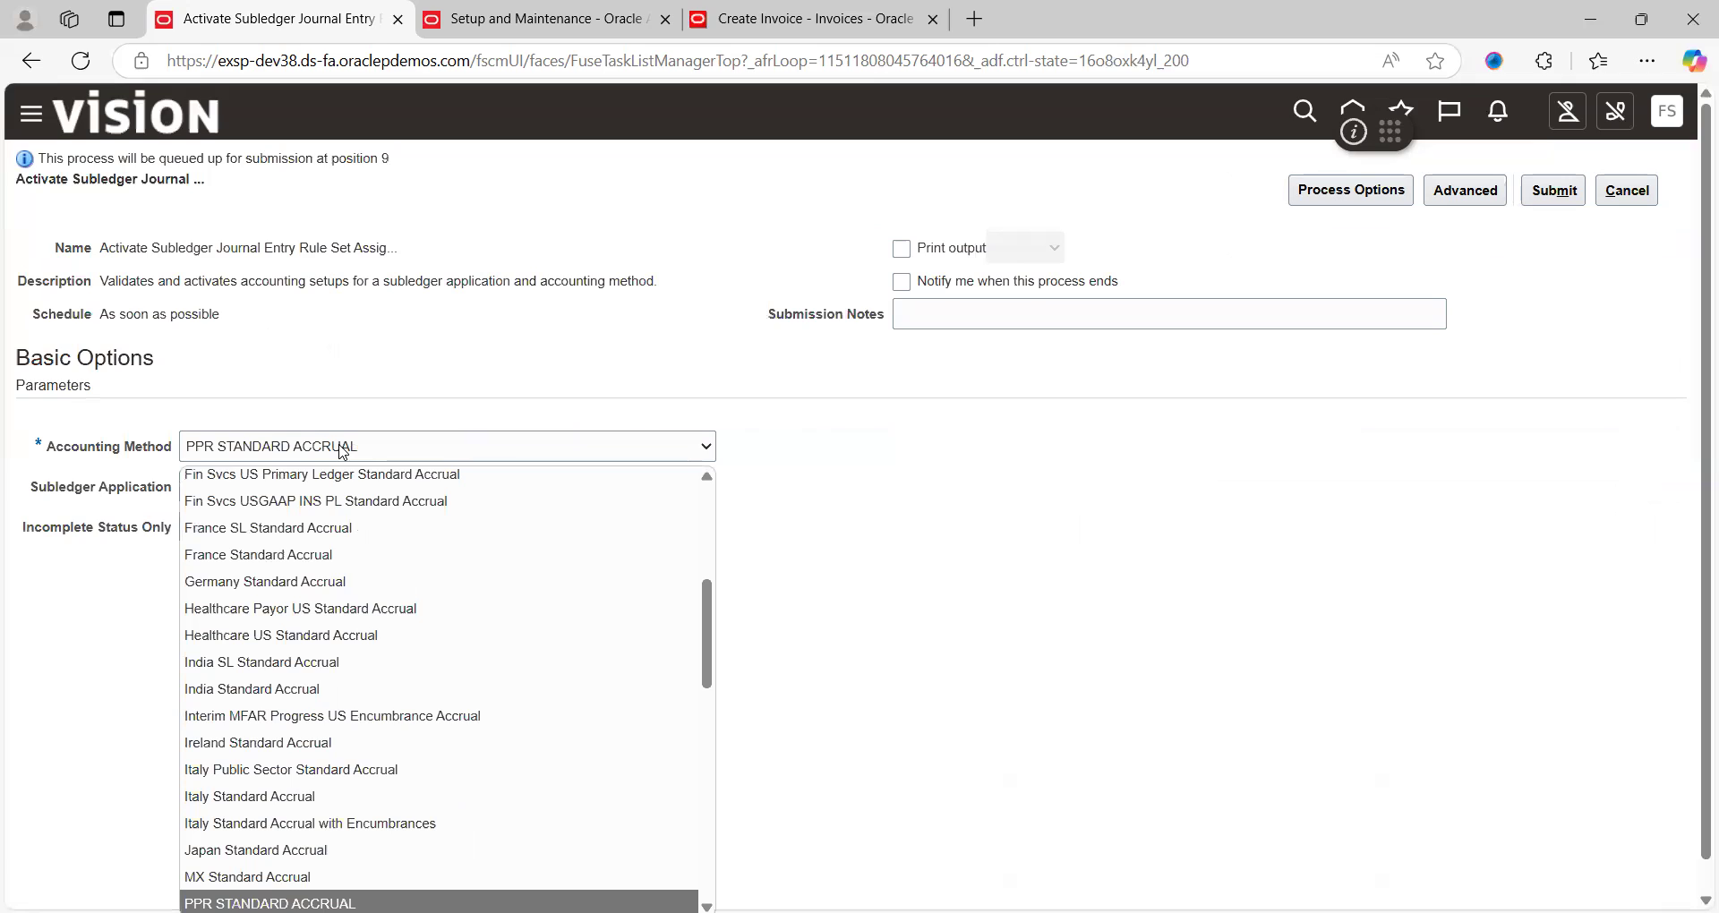
key("Return")
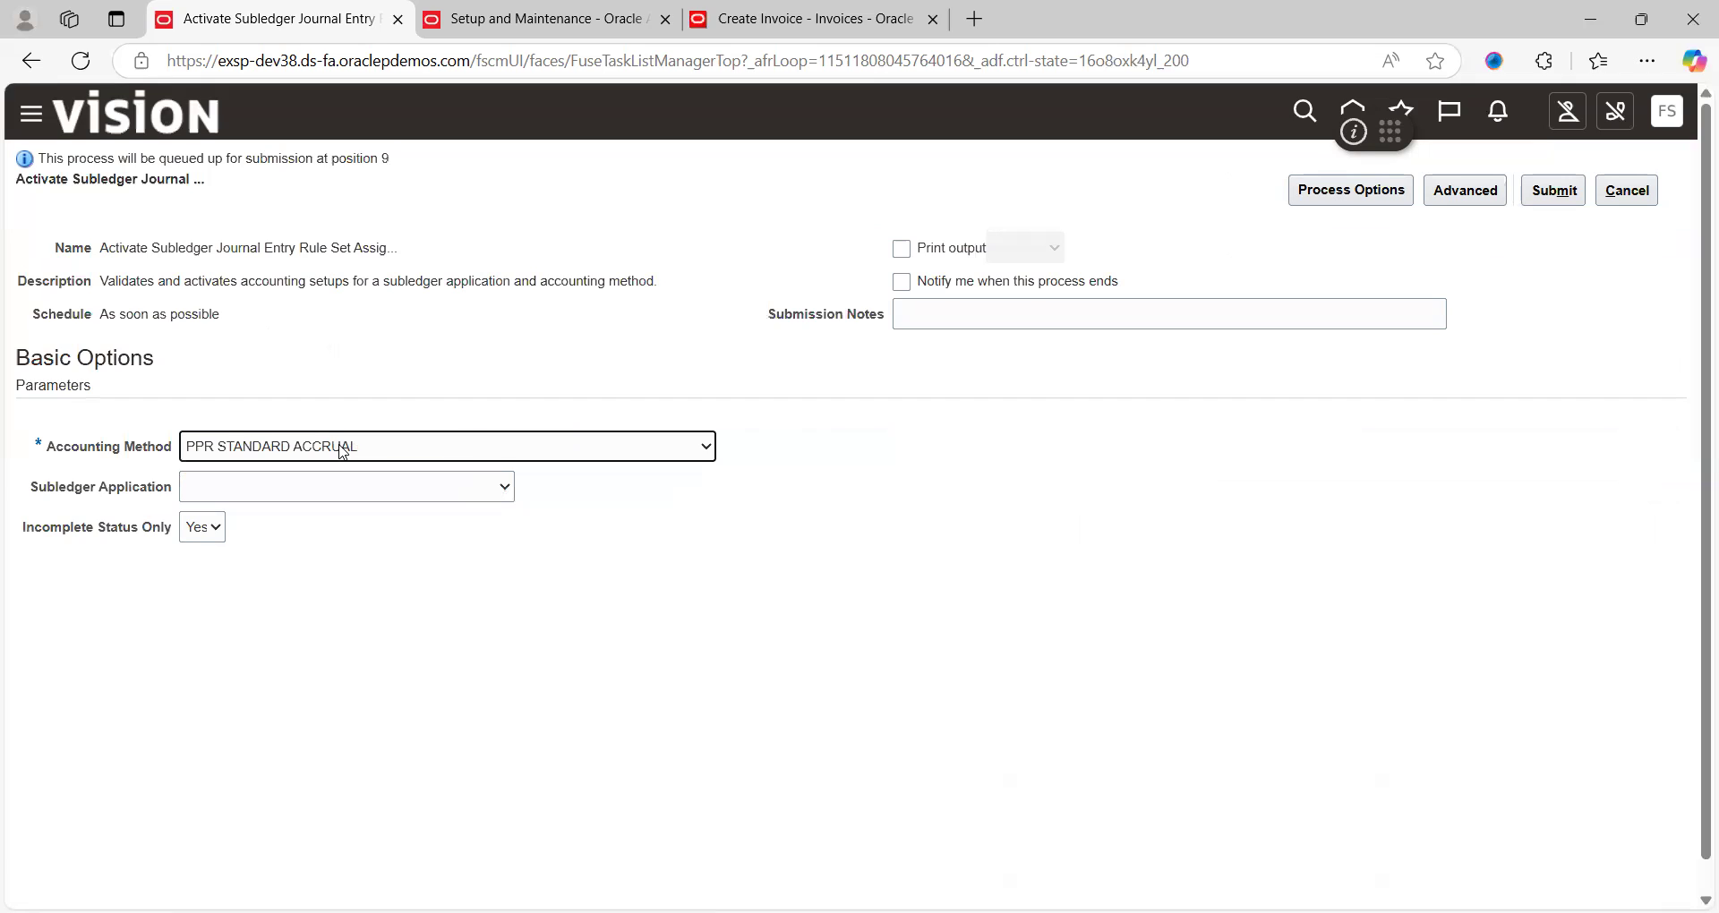
Choose Payables as subledger application, leave Incomplete Status Only blank, and submit the activation
left_click(274, 491)
key("p")
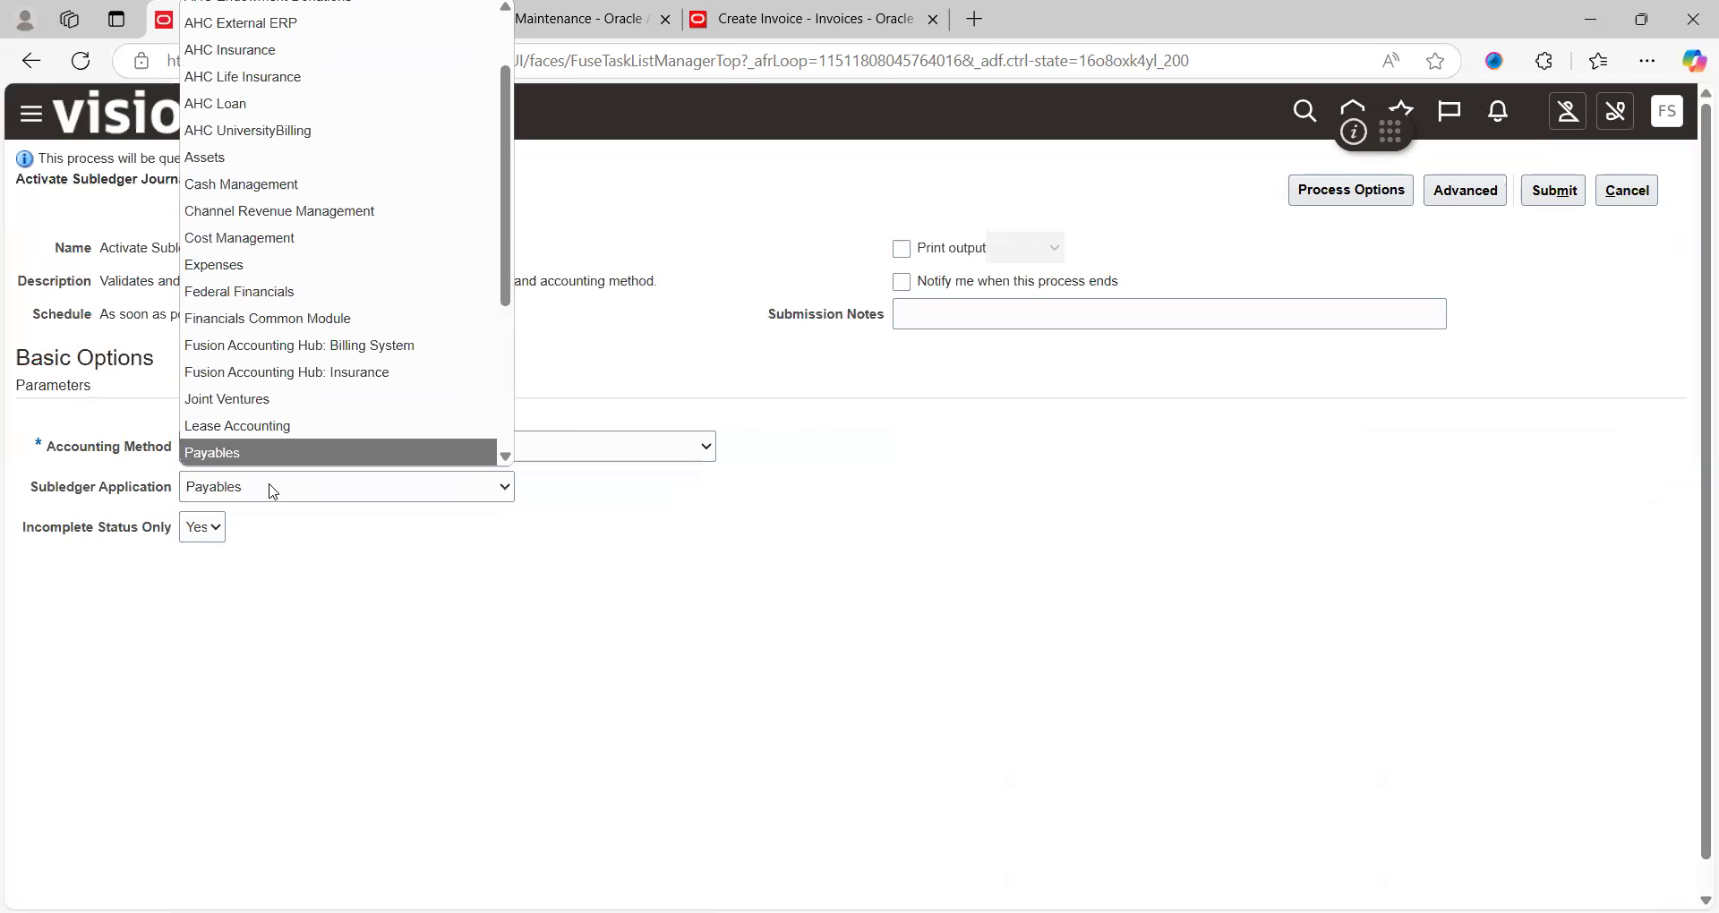
key("Return")
left_click(205, 529)
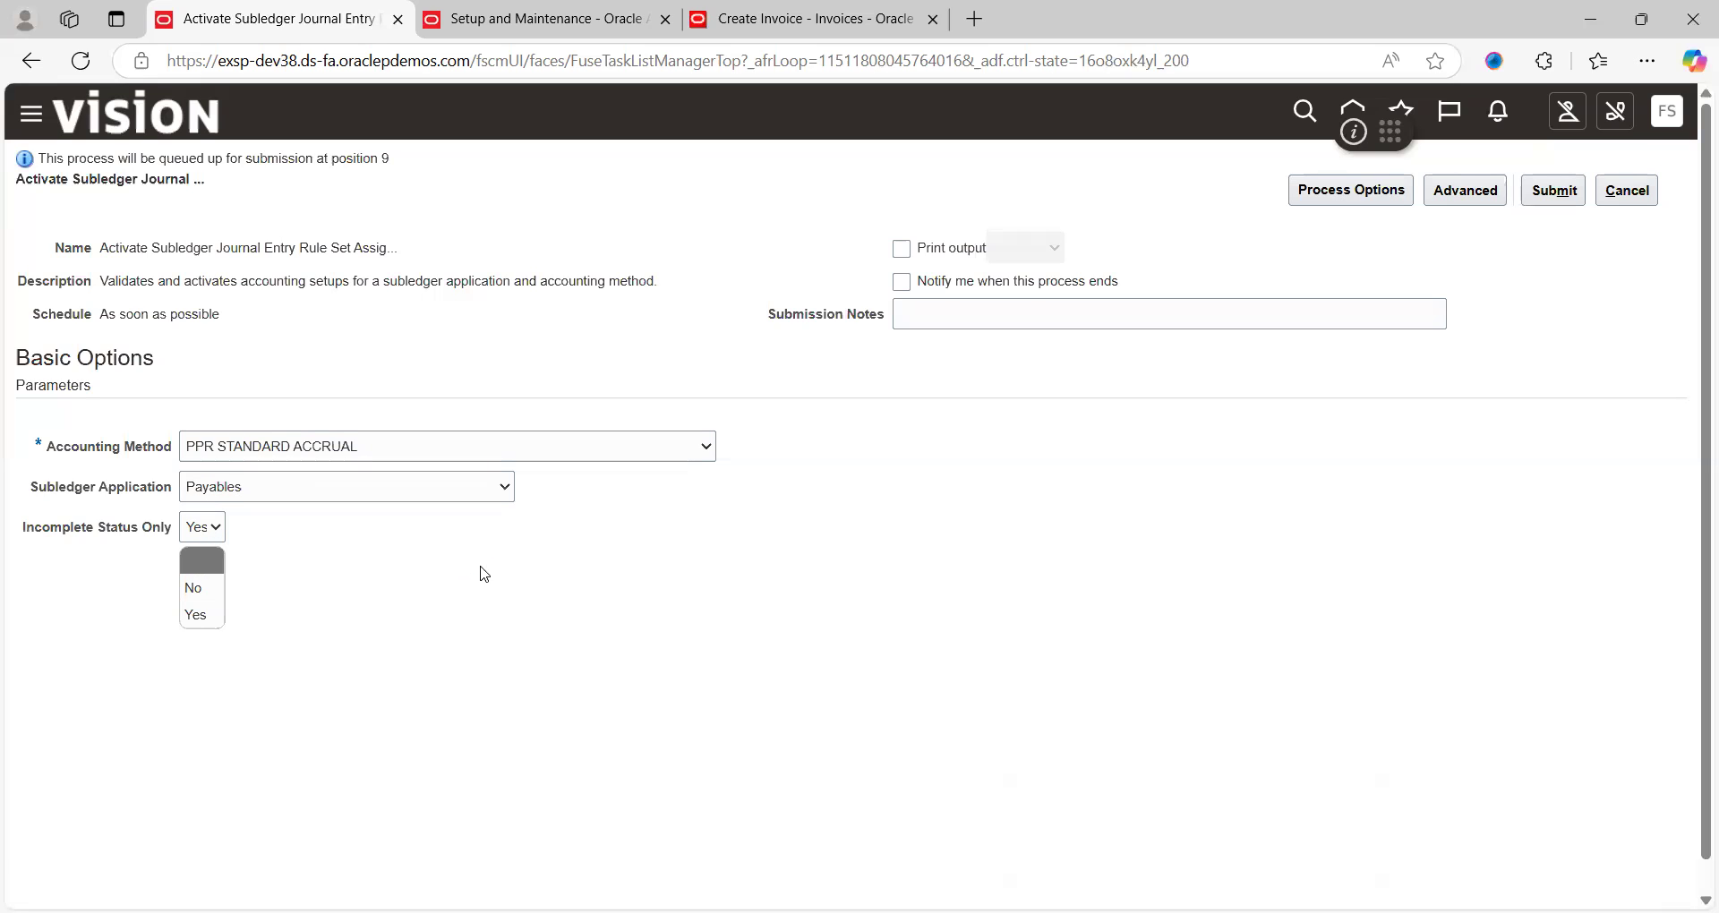
key("Return")
left_click(1554, 191)
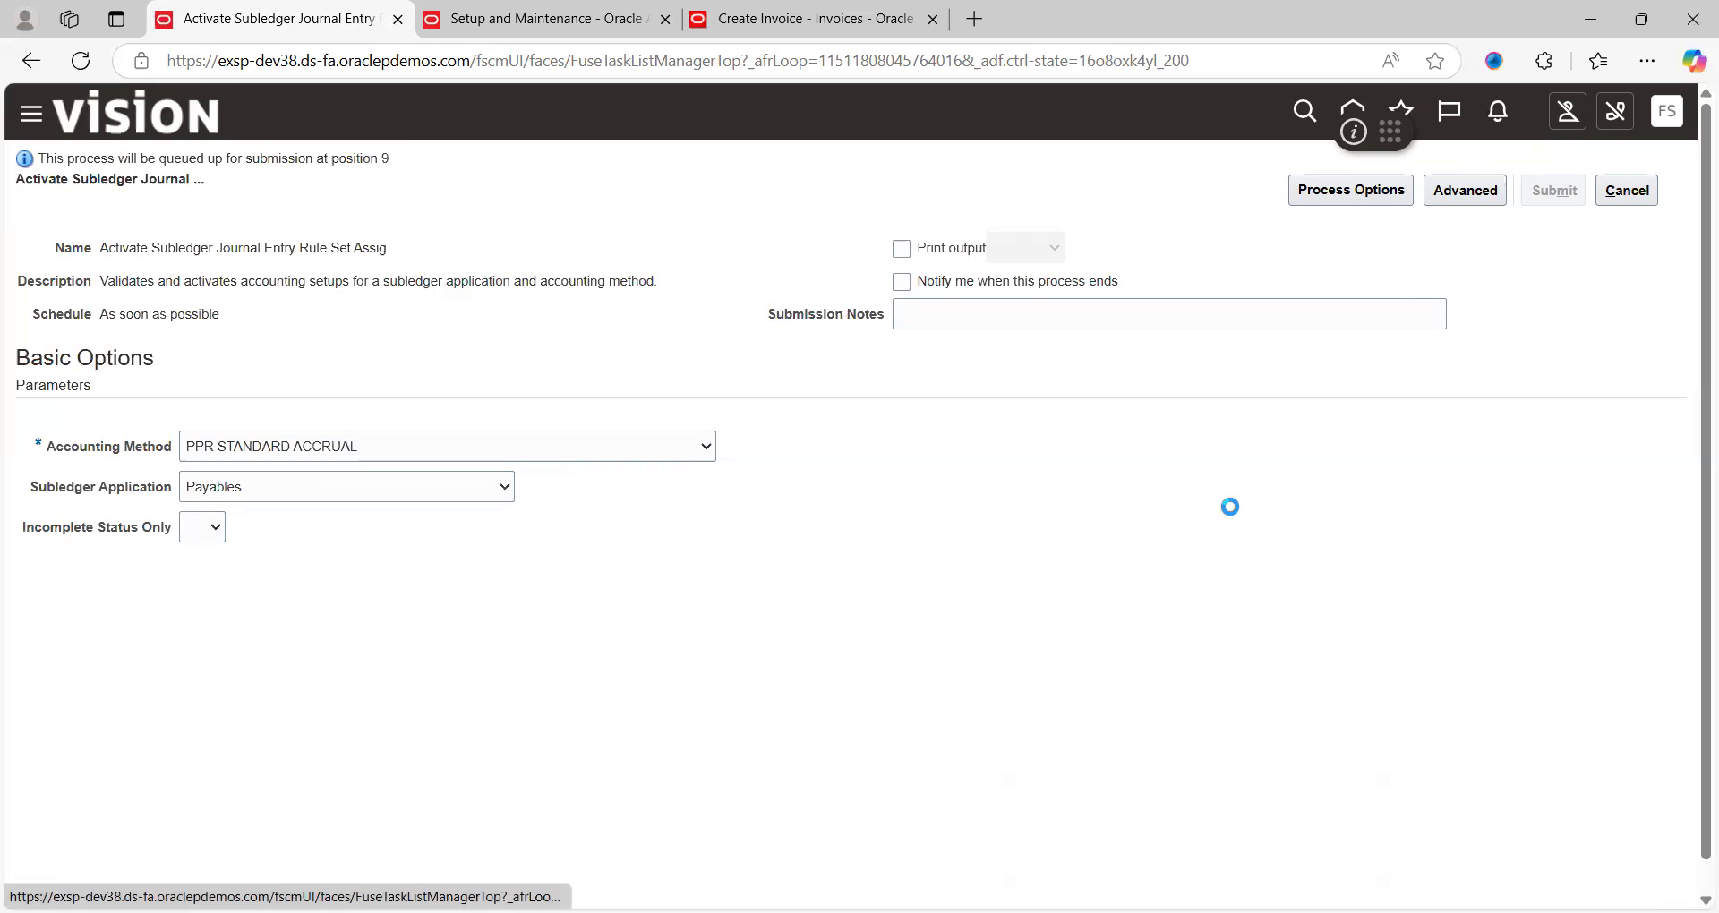
left_click(1545, 346)
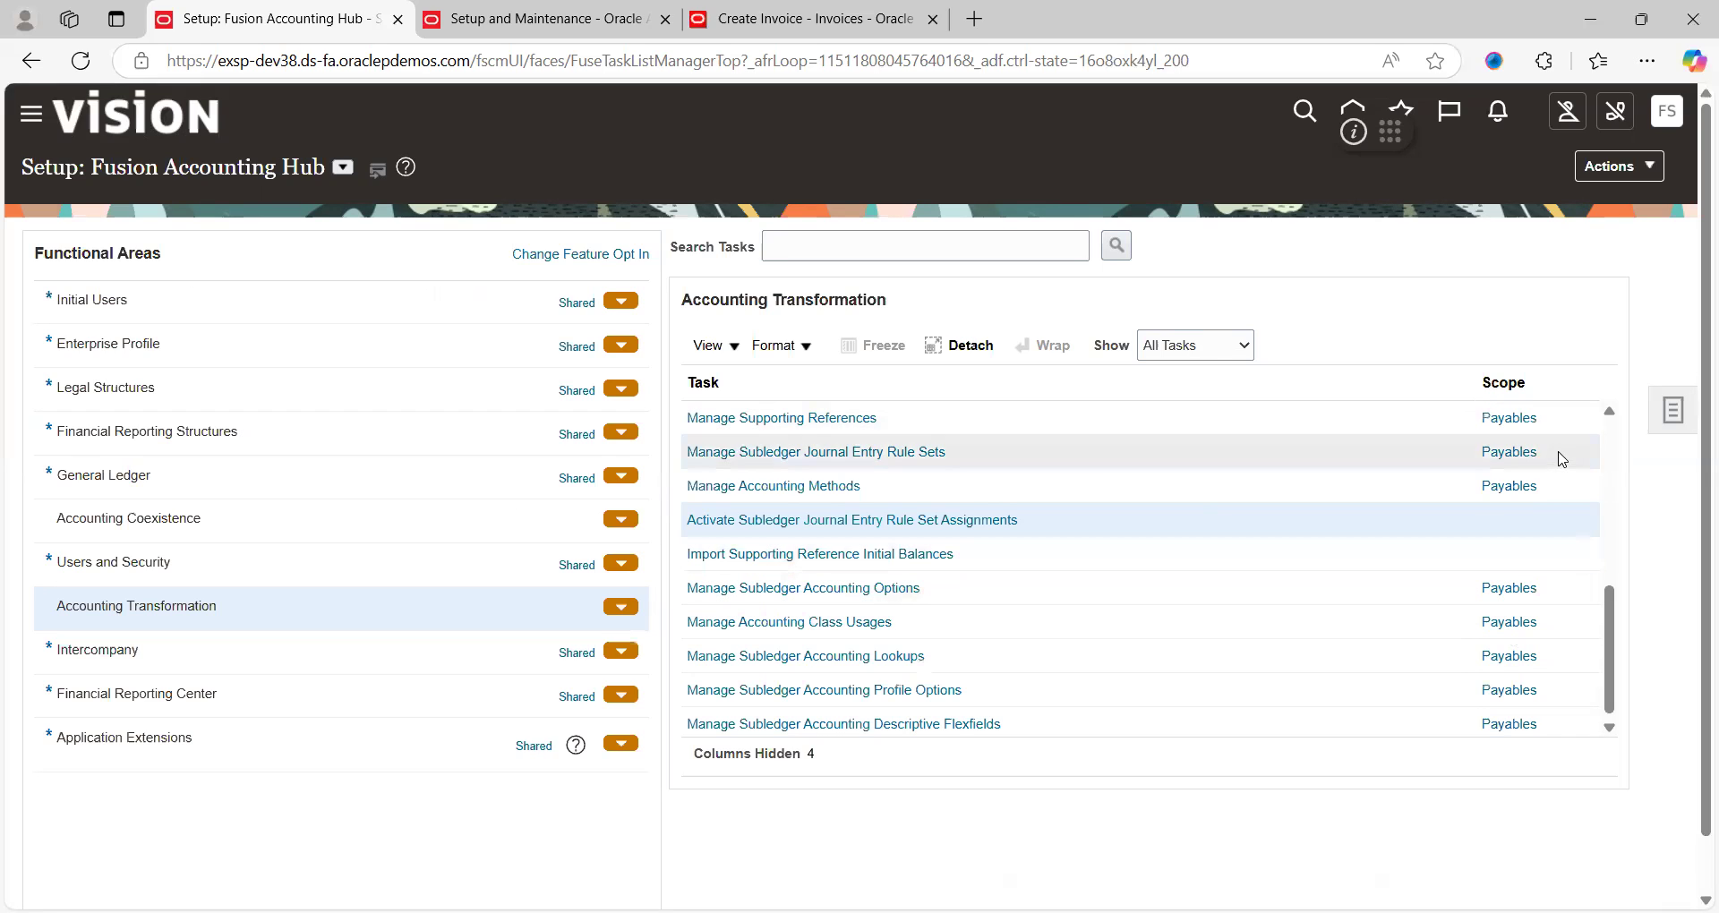
Open the PPR_MPT mapping set from Manage Mapping Sets and scroll to its Mappings table
left_click(1610, 414)
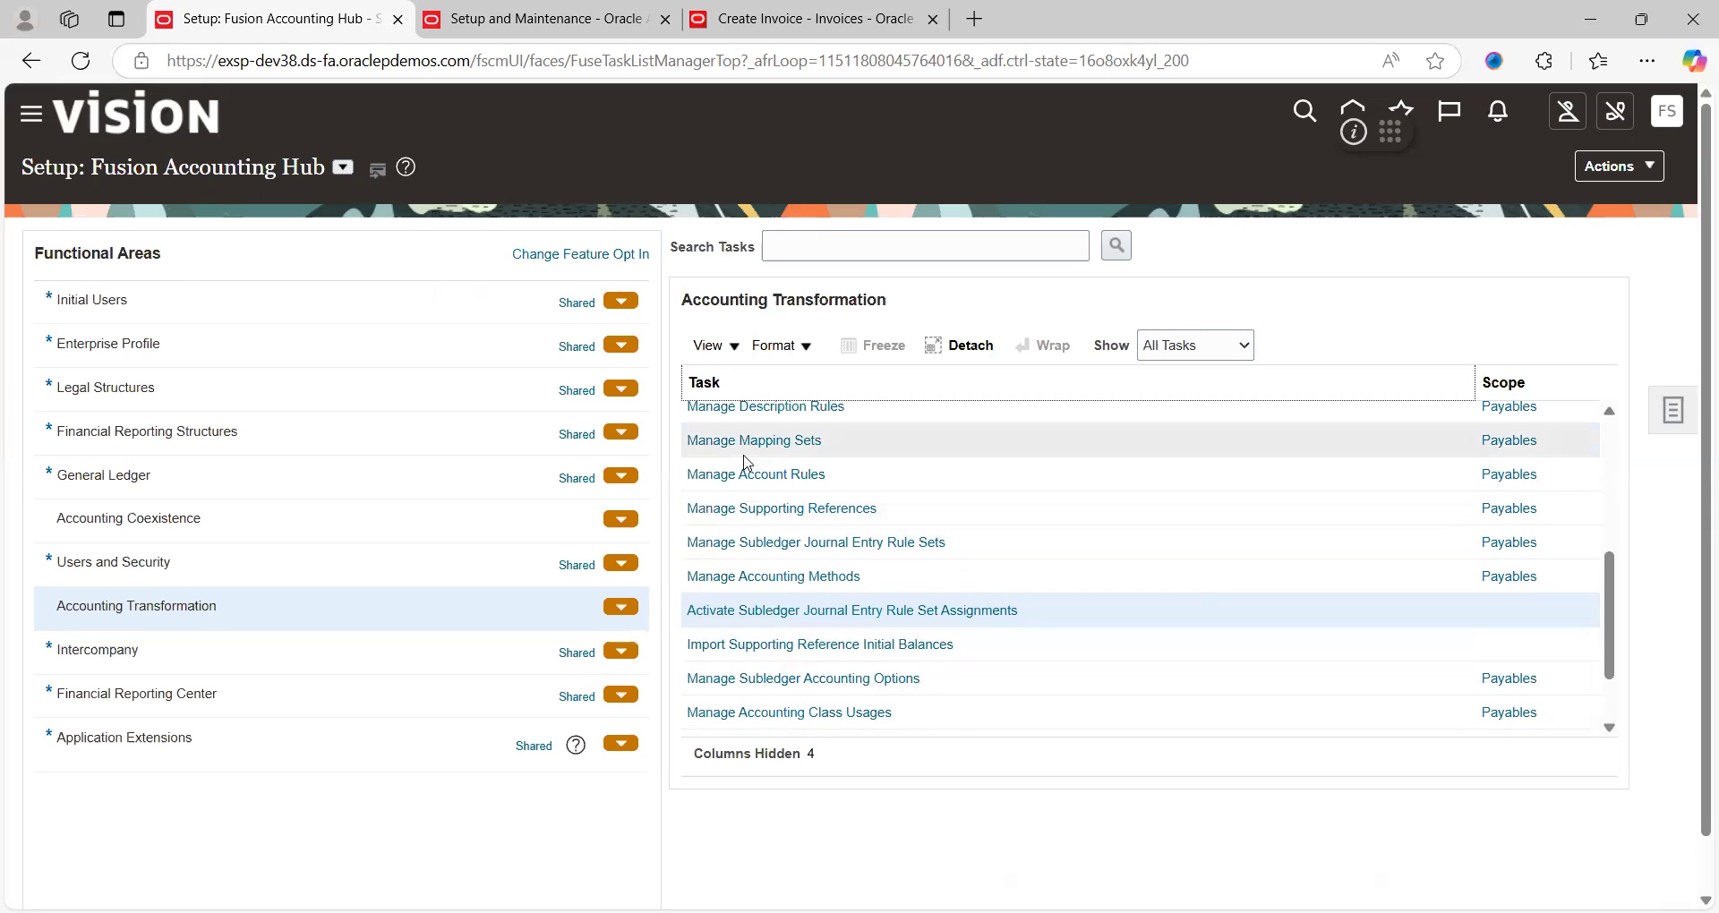
left_click(768, 442)
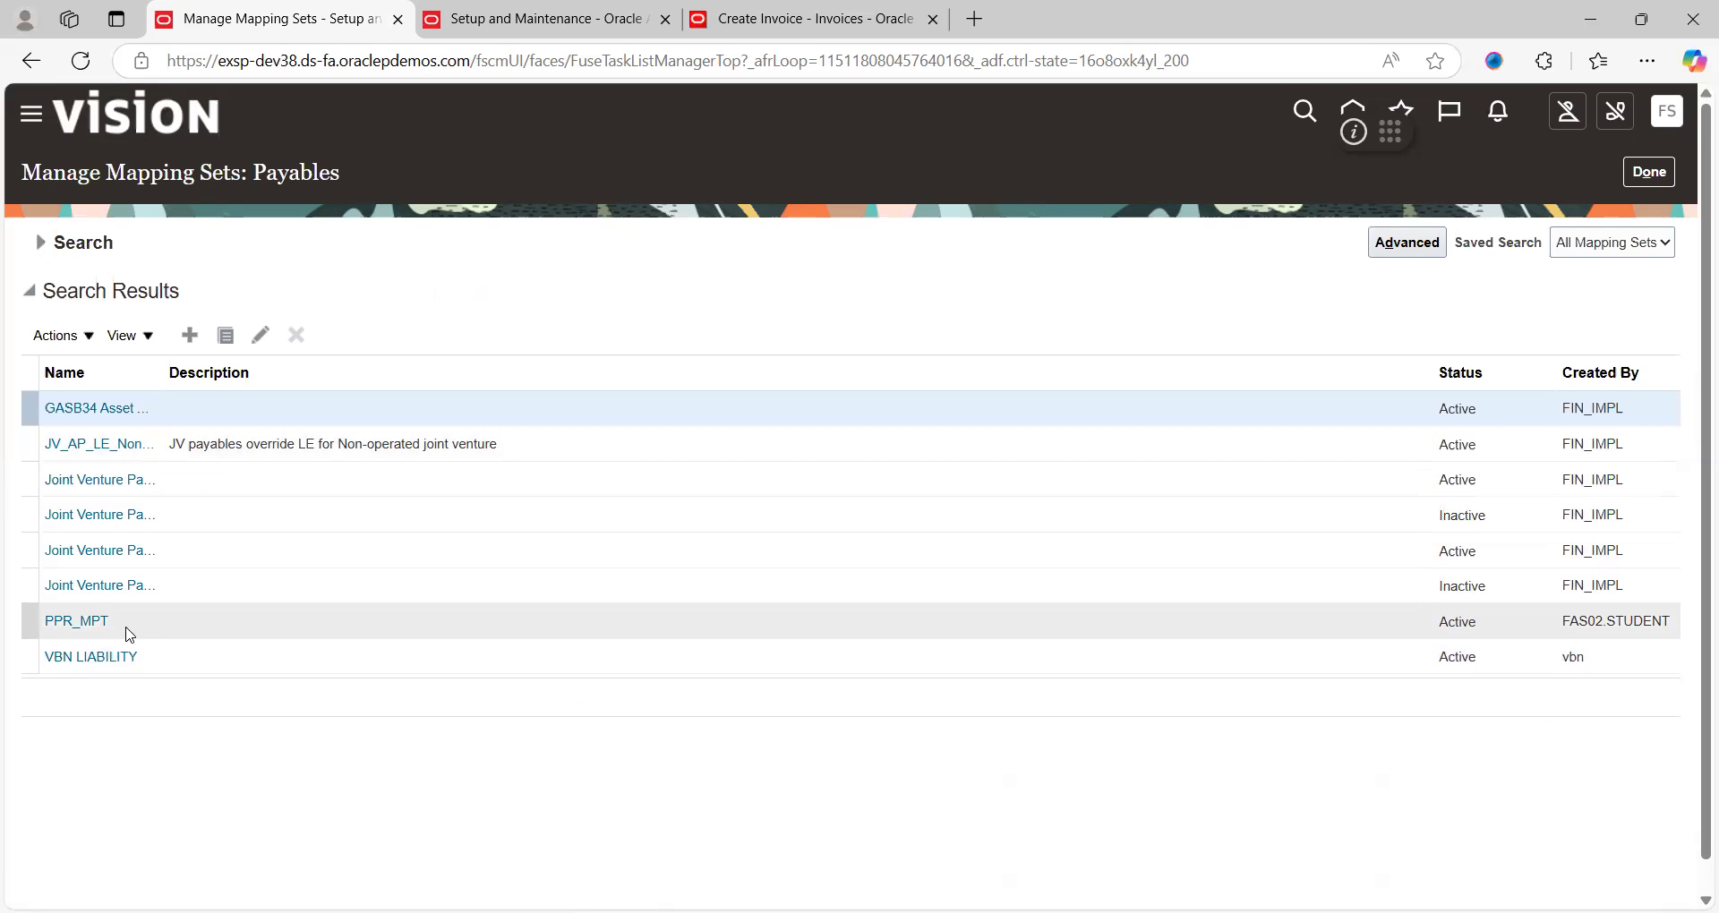
left_click(81, 630)
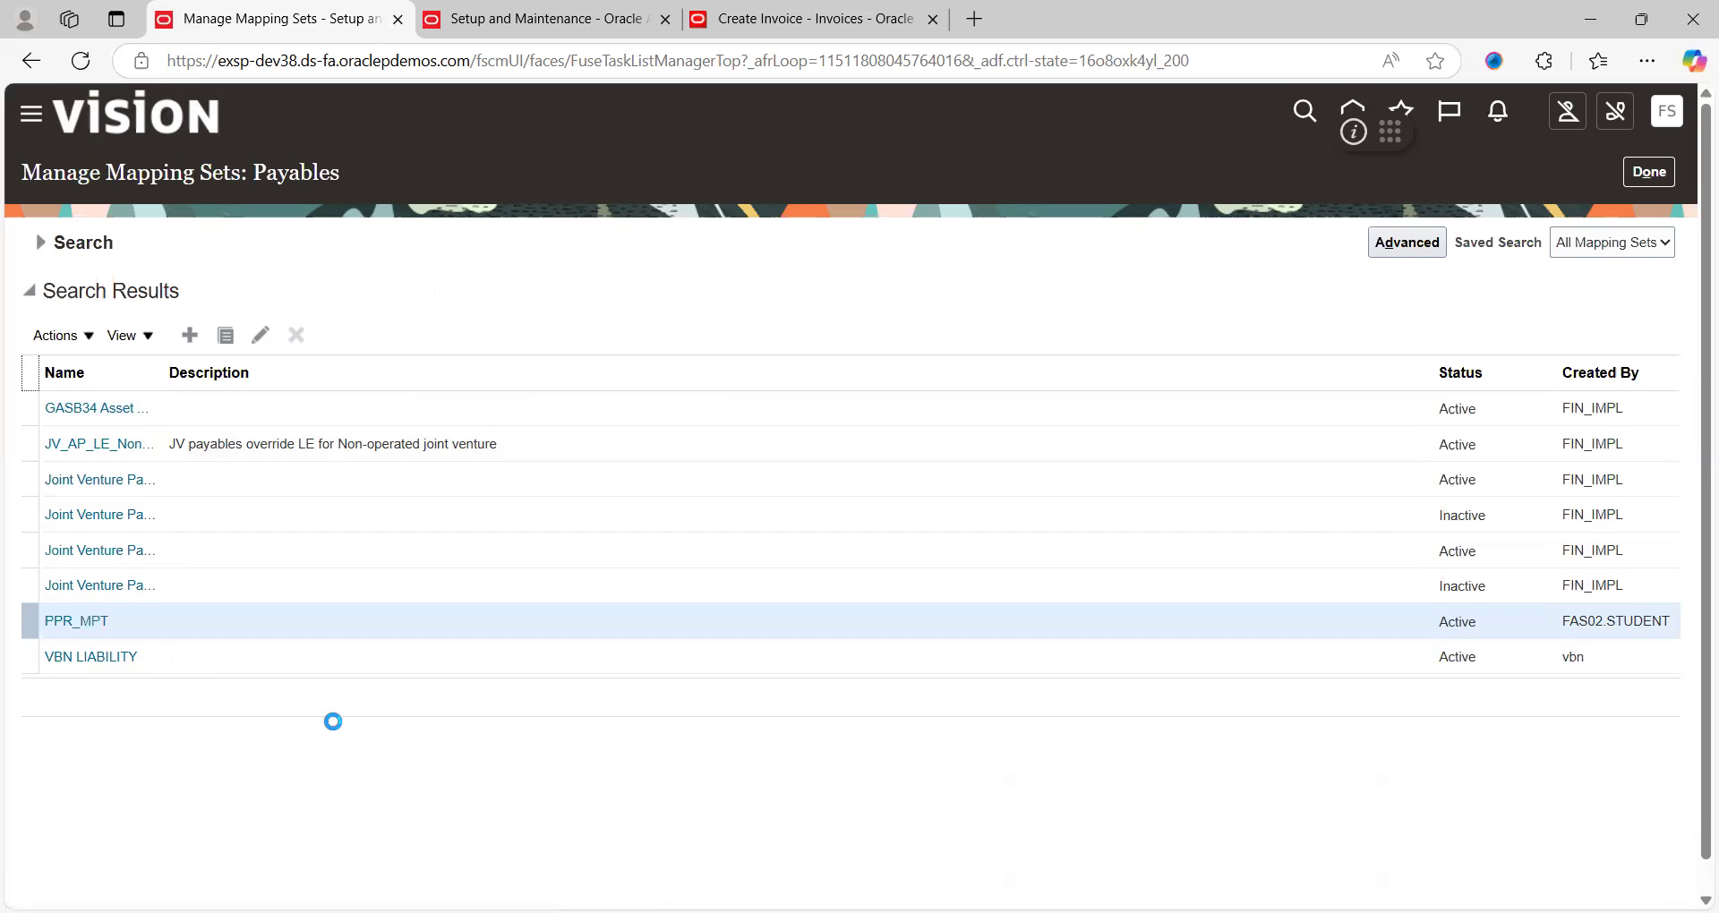
scroll(665, 407, "down", 2)
scroll(667, 407, "up", 3)
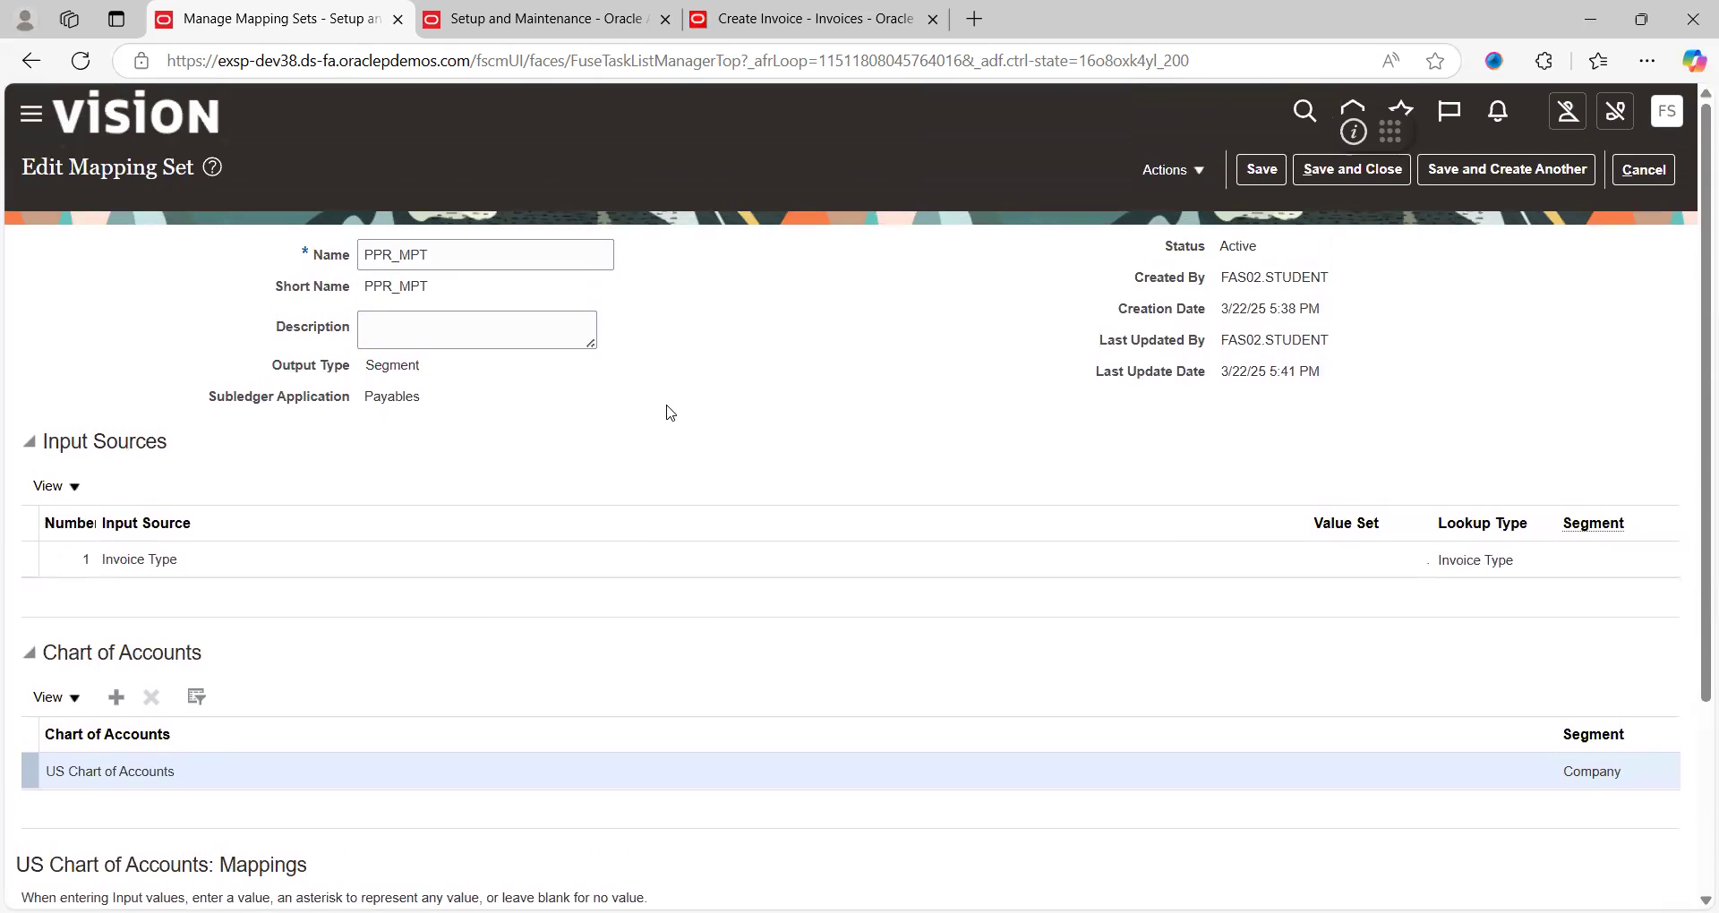
scroll(666, 413, "down", 1)
scroll(666, 412, "up", 1)
scroll(765, 417, "down", 1)
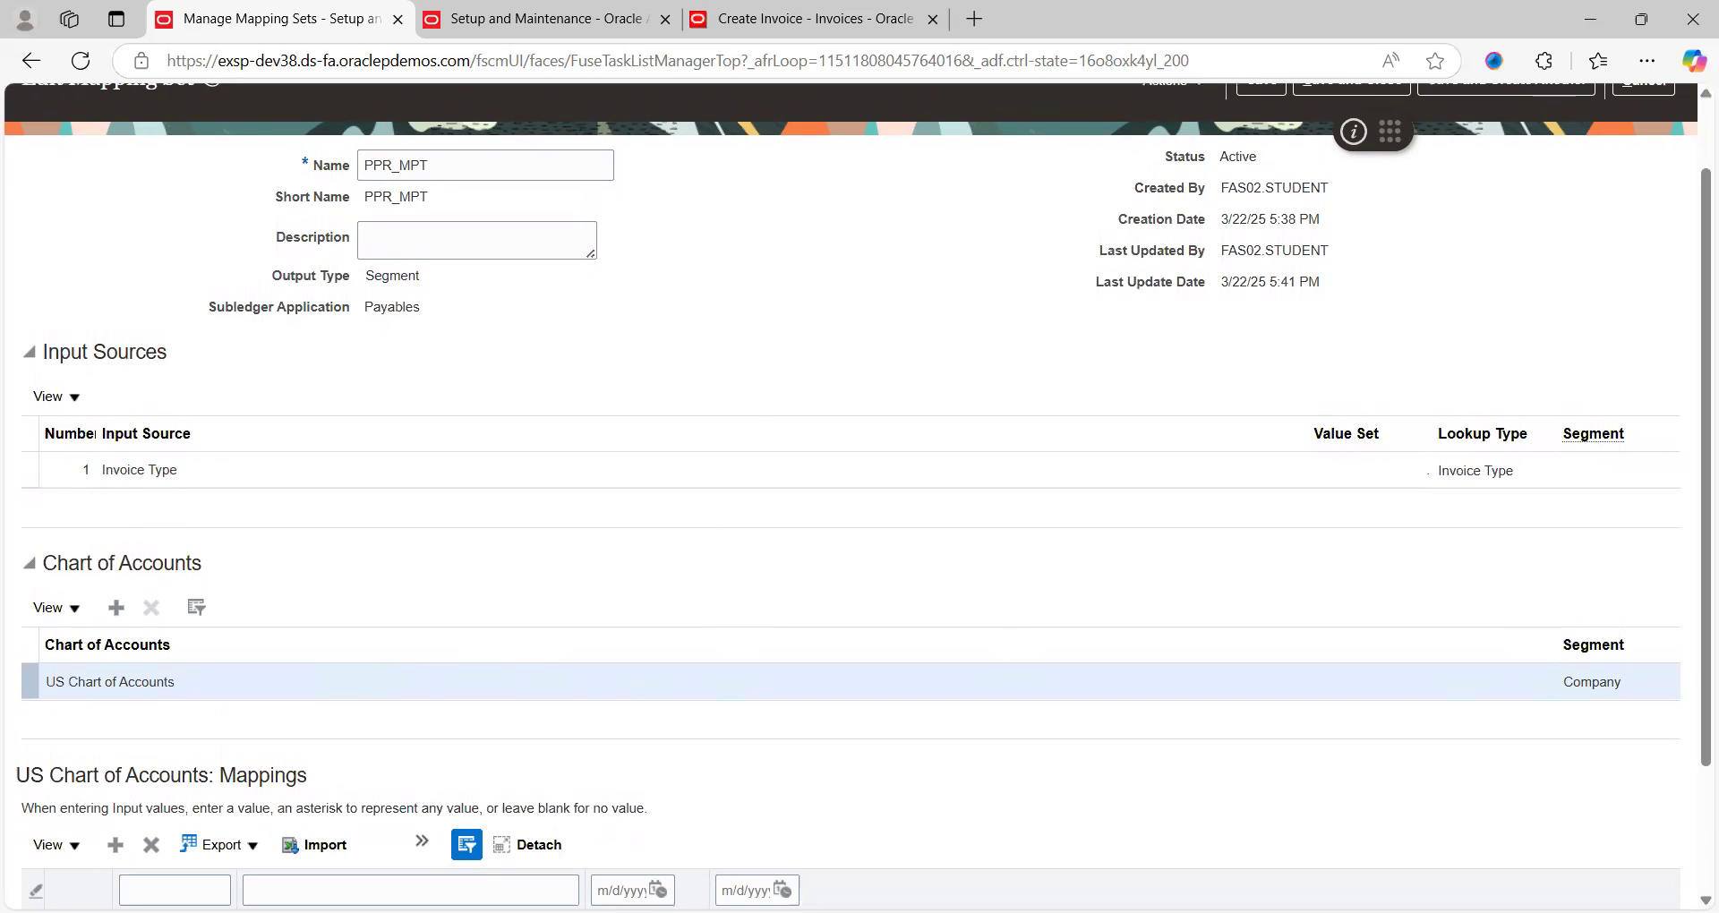
scroll(349, 824, "down", 2)
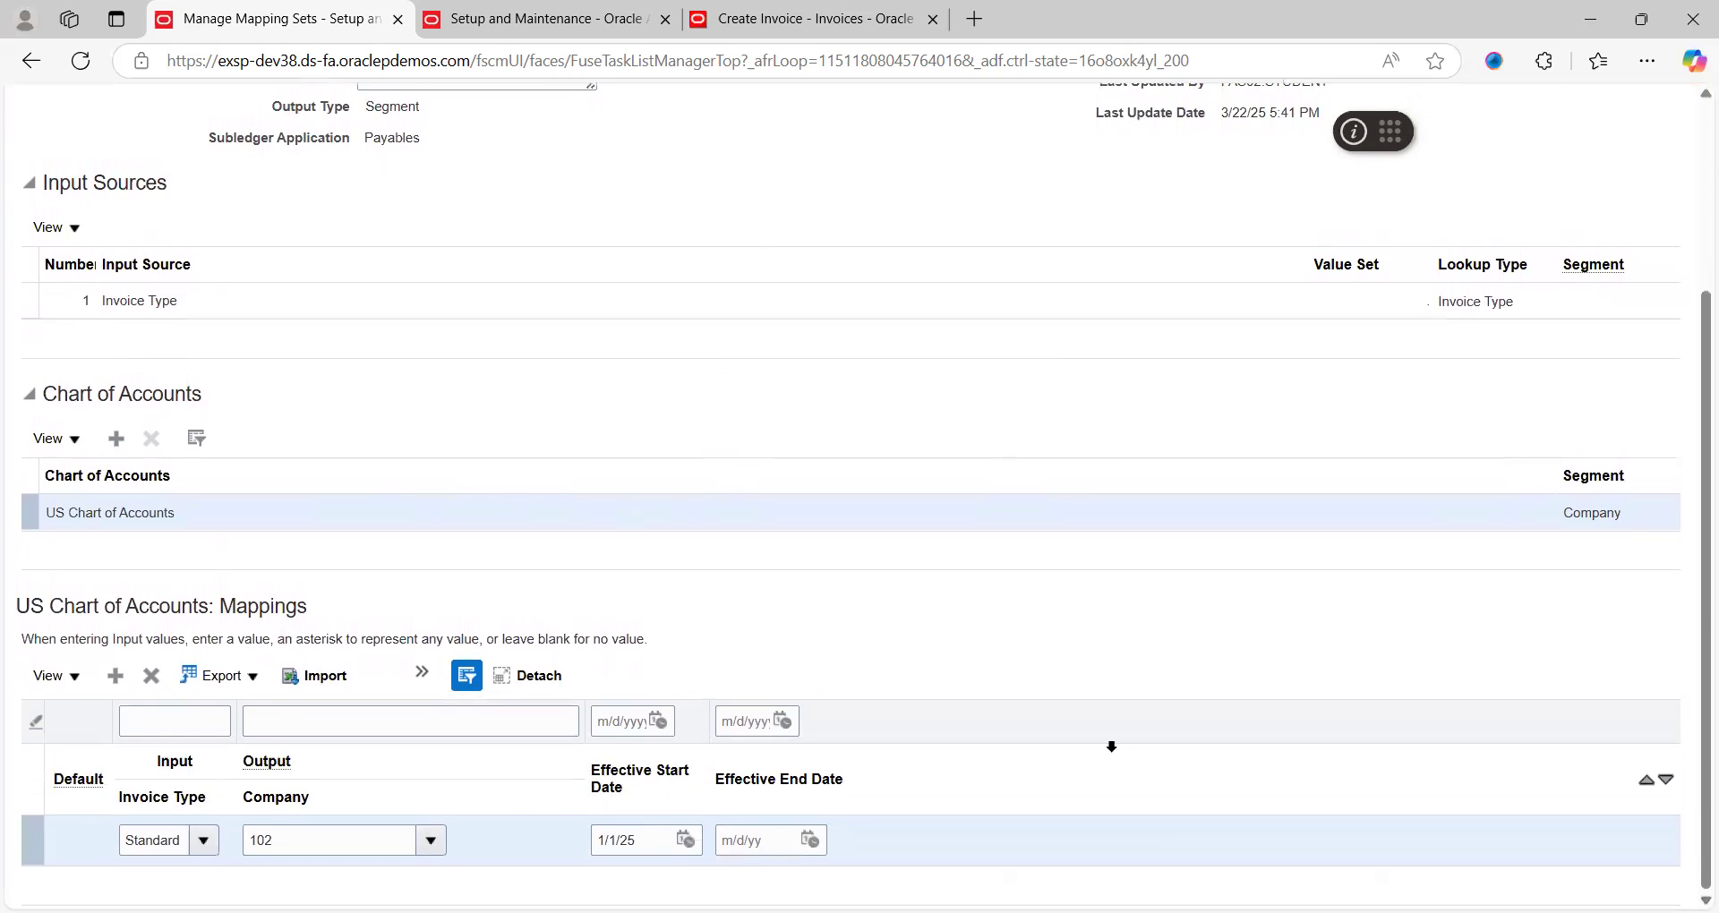
Review the Standard row's company and invoice type value lists without changing anything
left_click(159, 842)
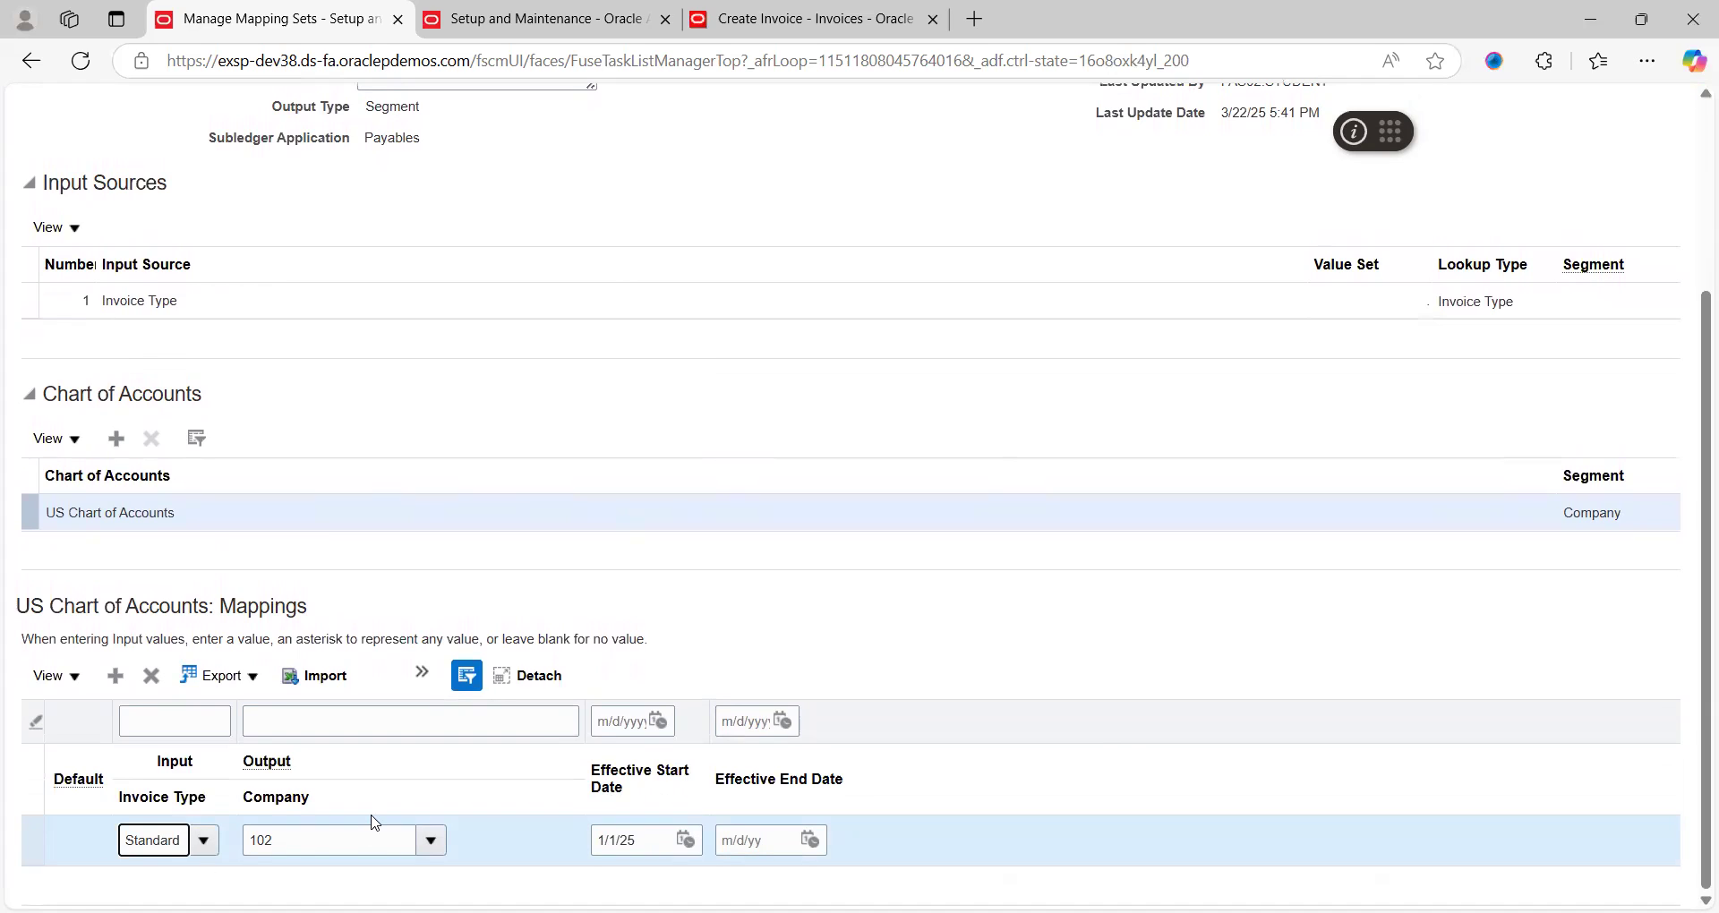
left_click(432, 841)
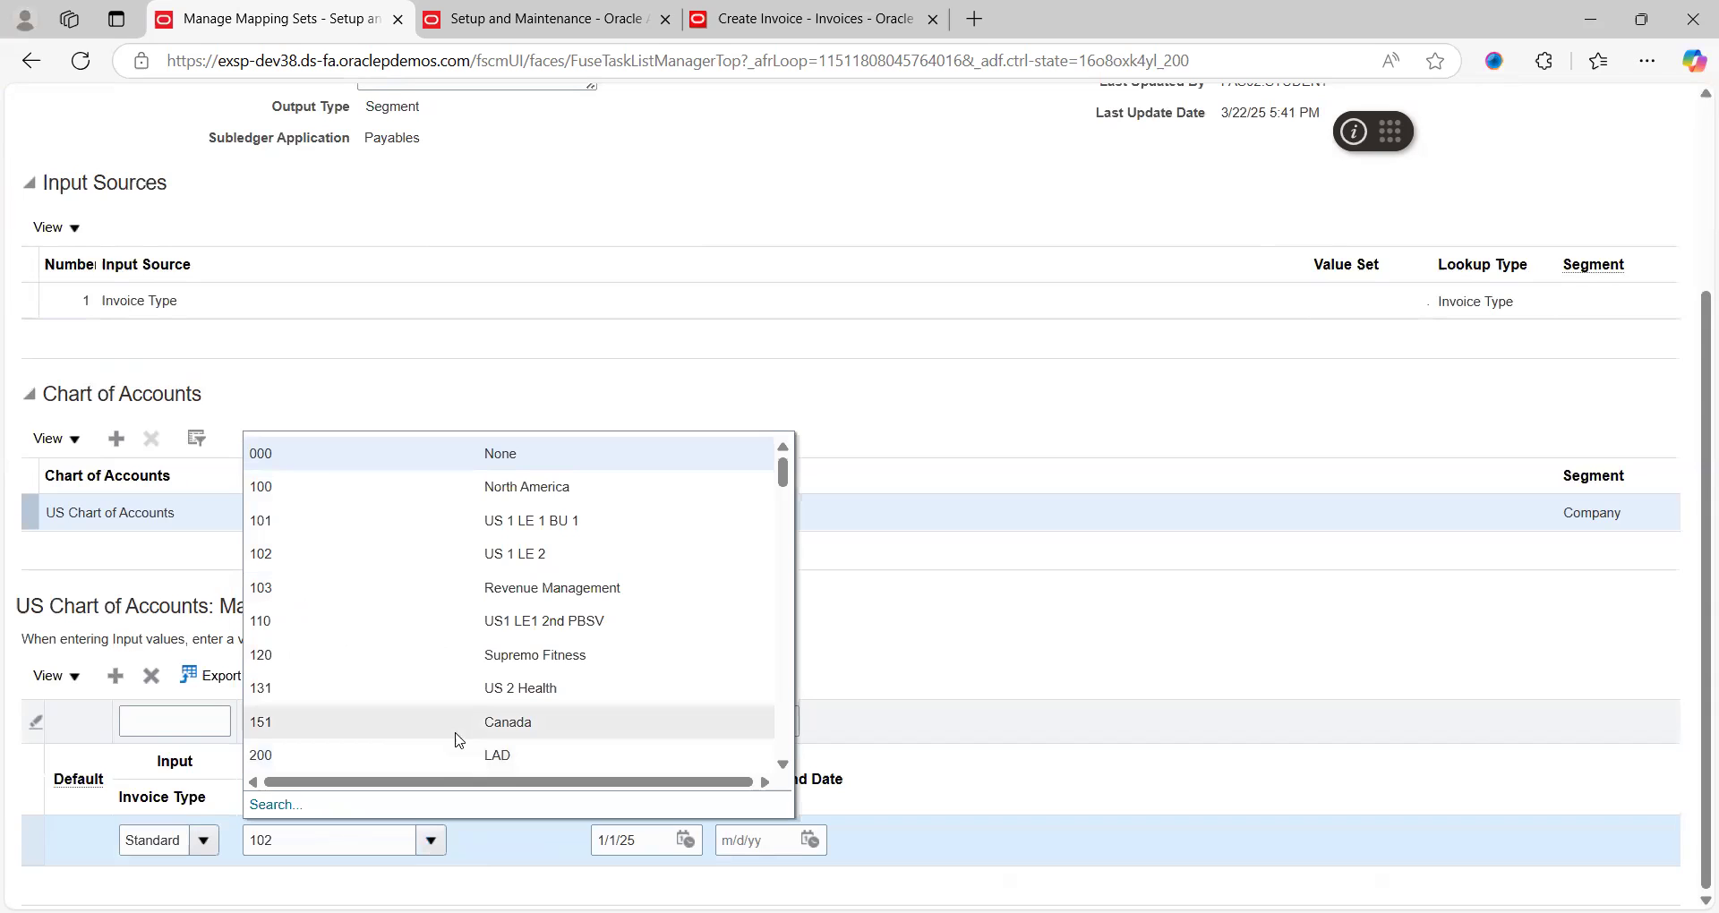
left_click(925, 841)
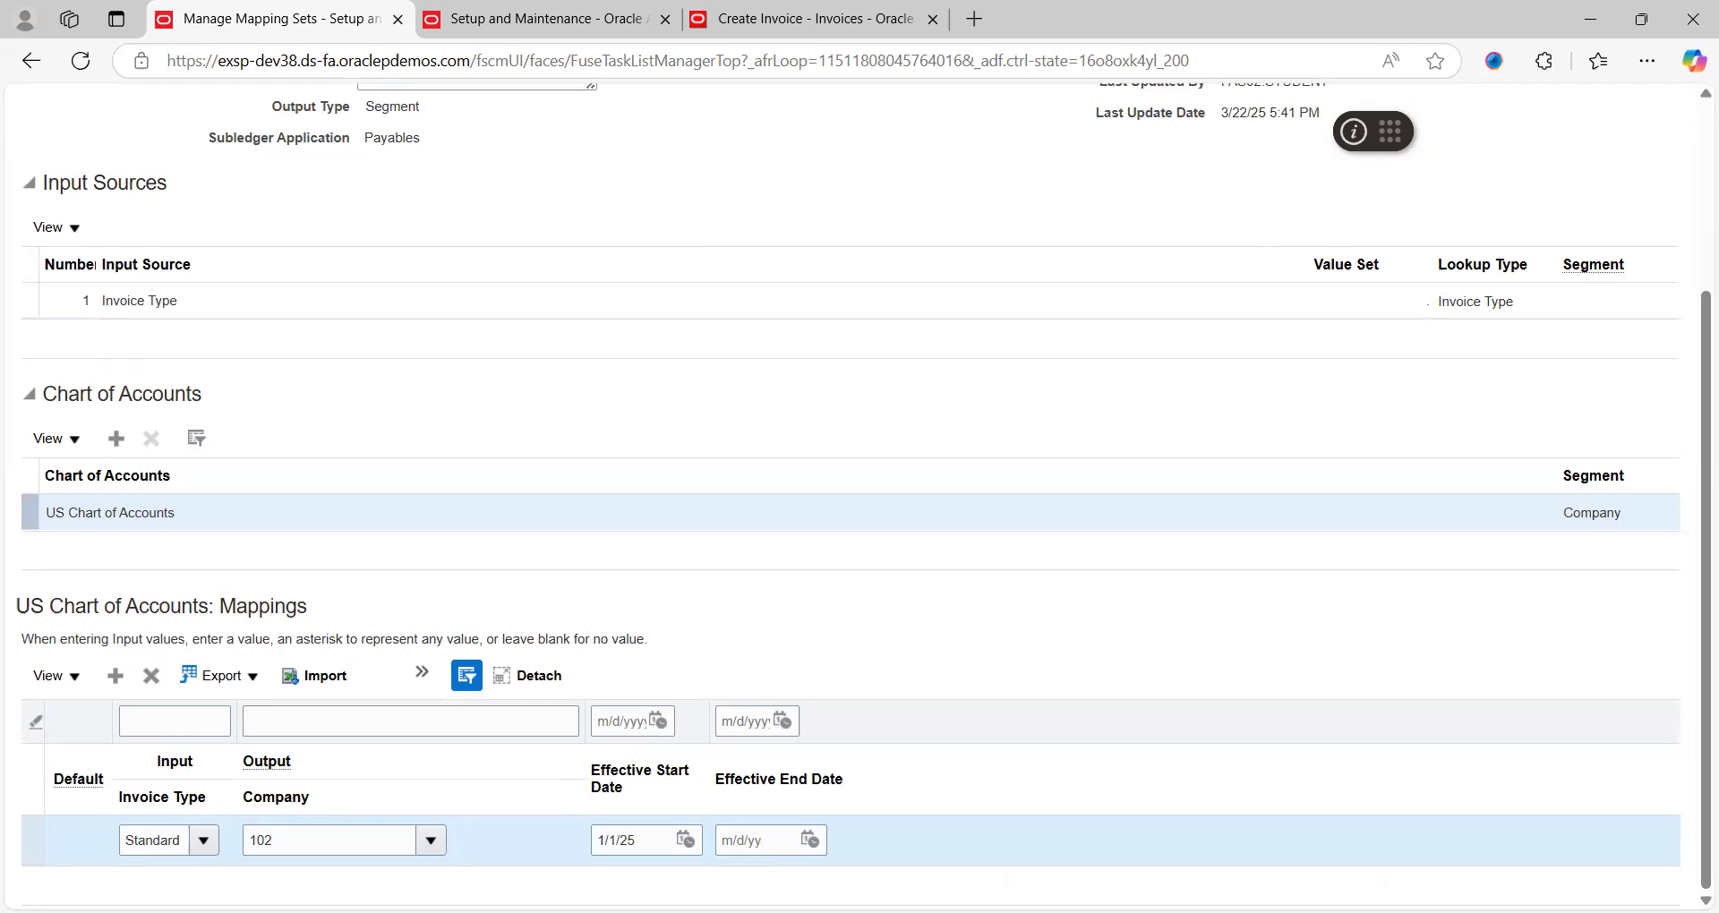
left_click(202, 841)
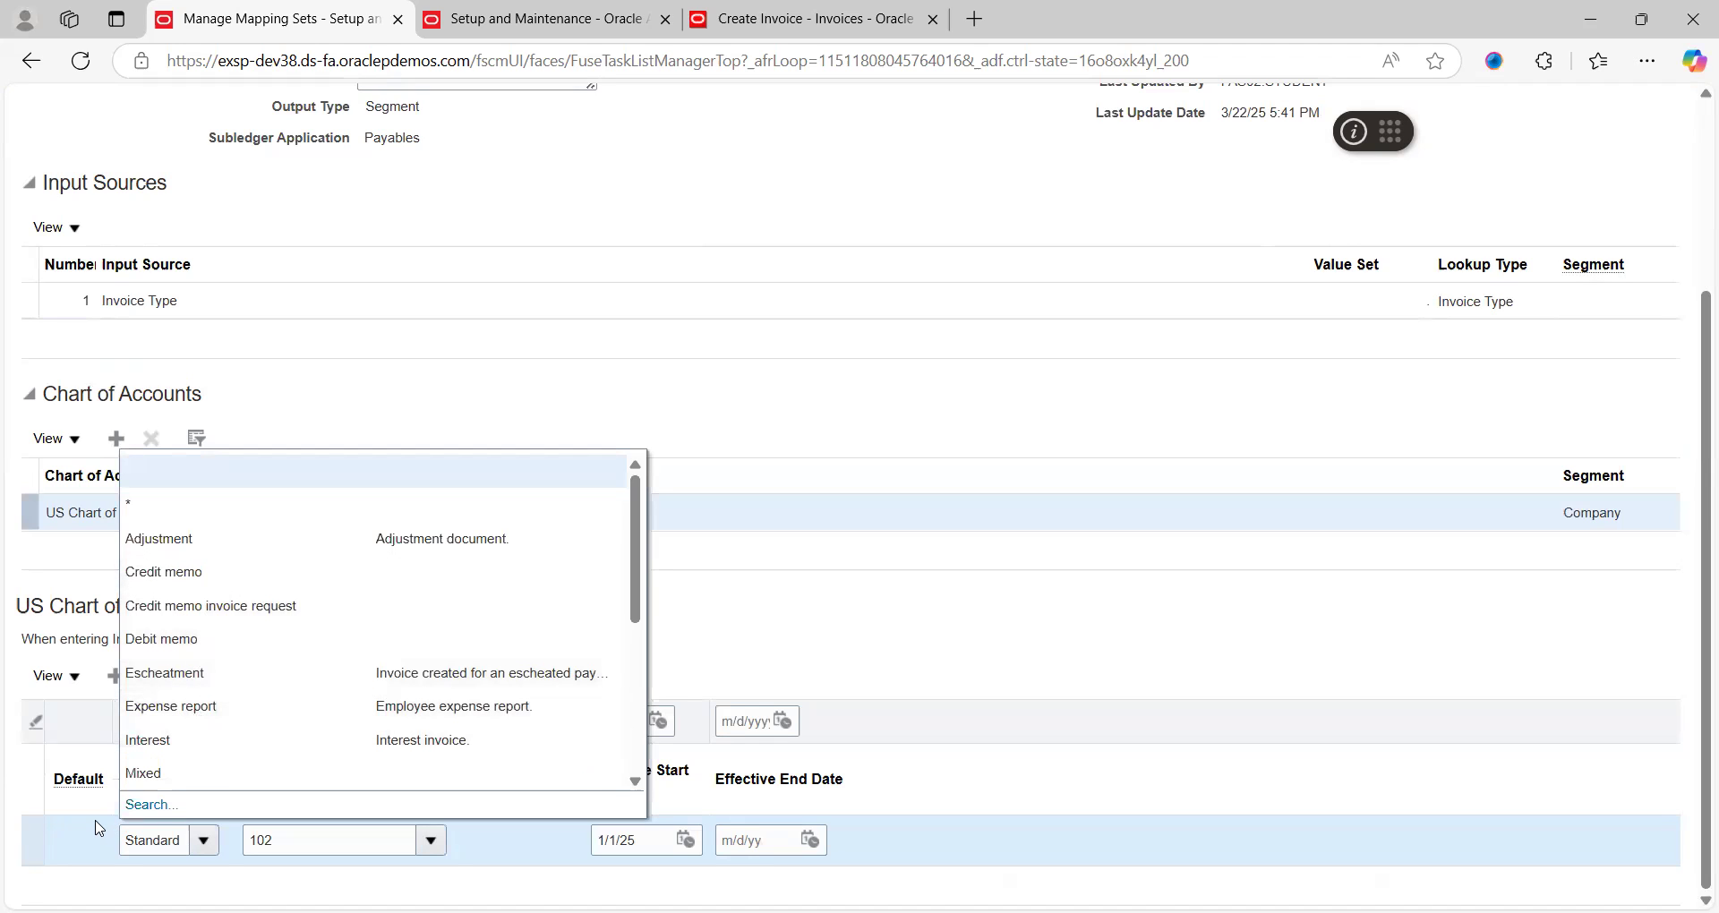
left_click(94, 825)
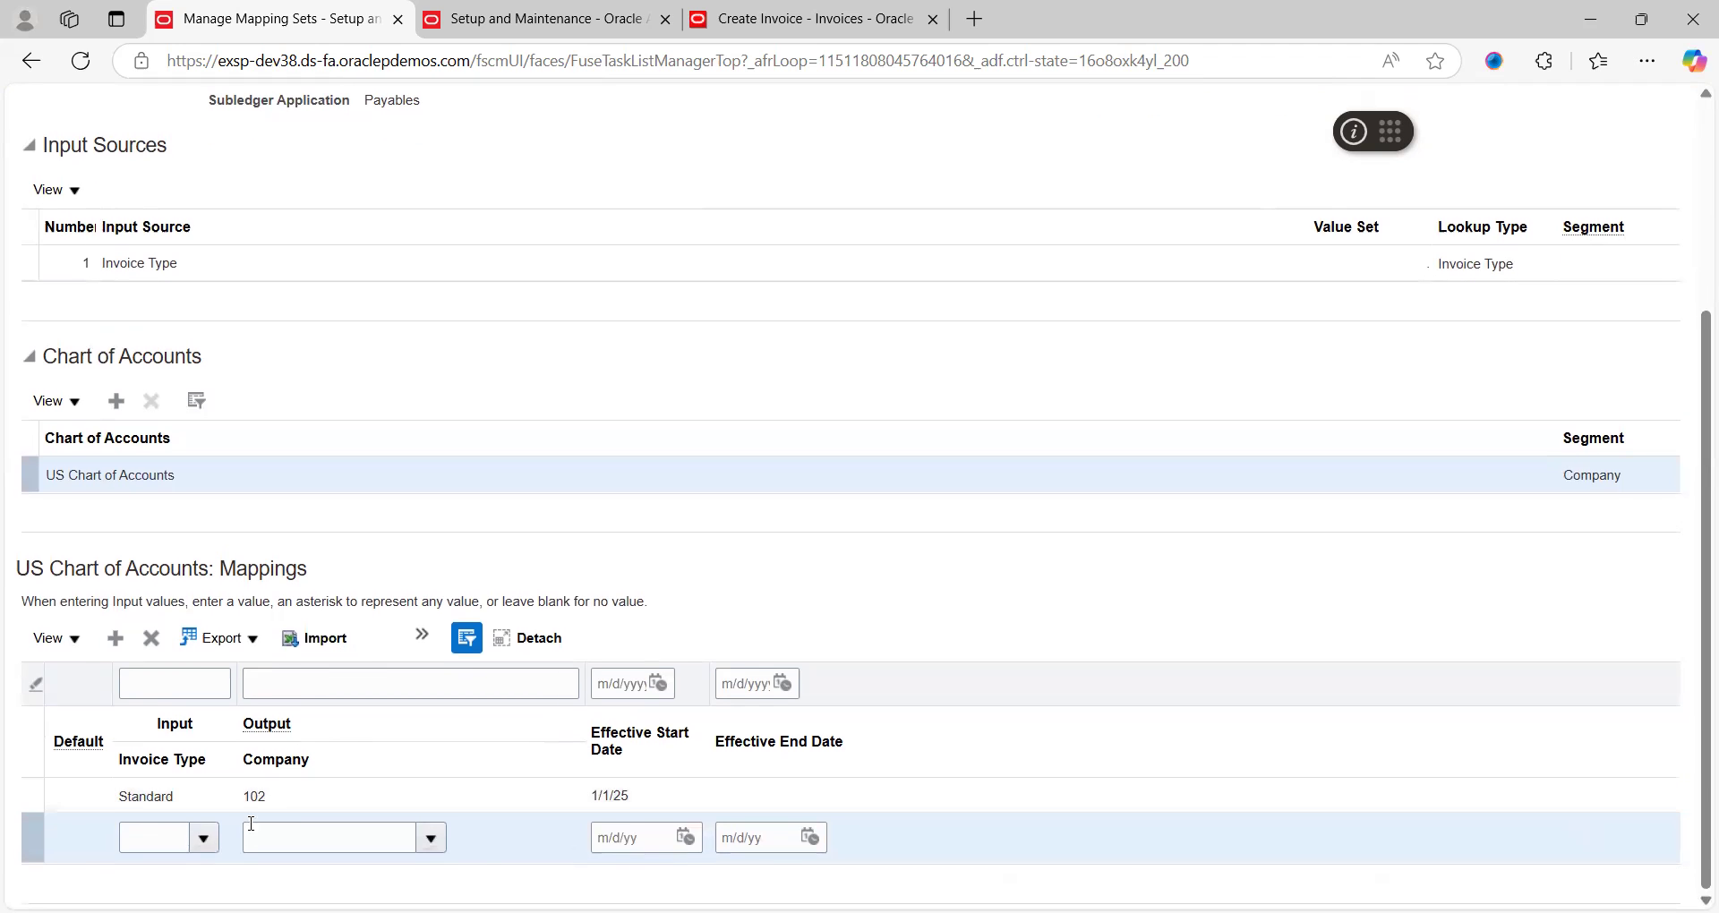
Set the new mapping row's invoice type to Prepayment and its company to 101
left_click(205, 840)
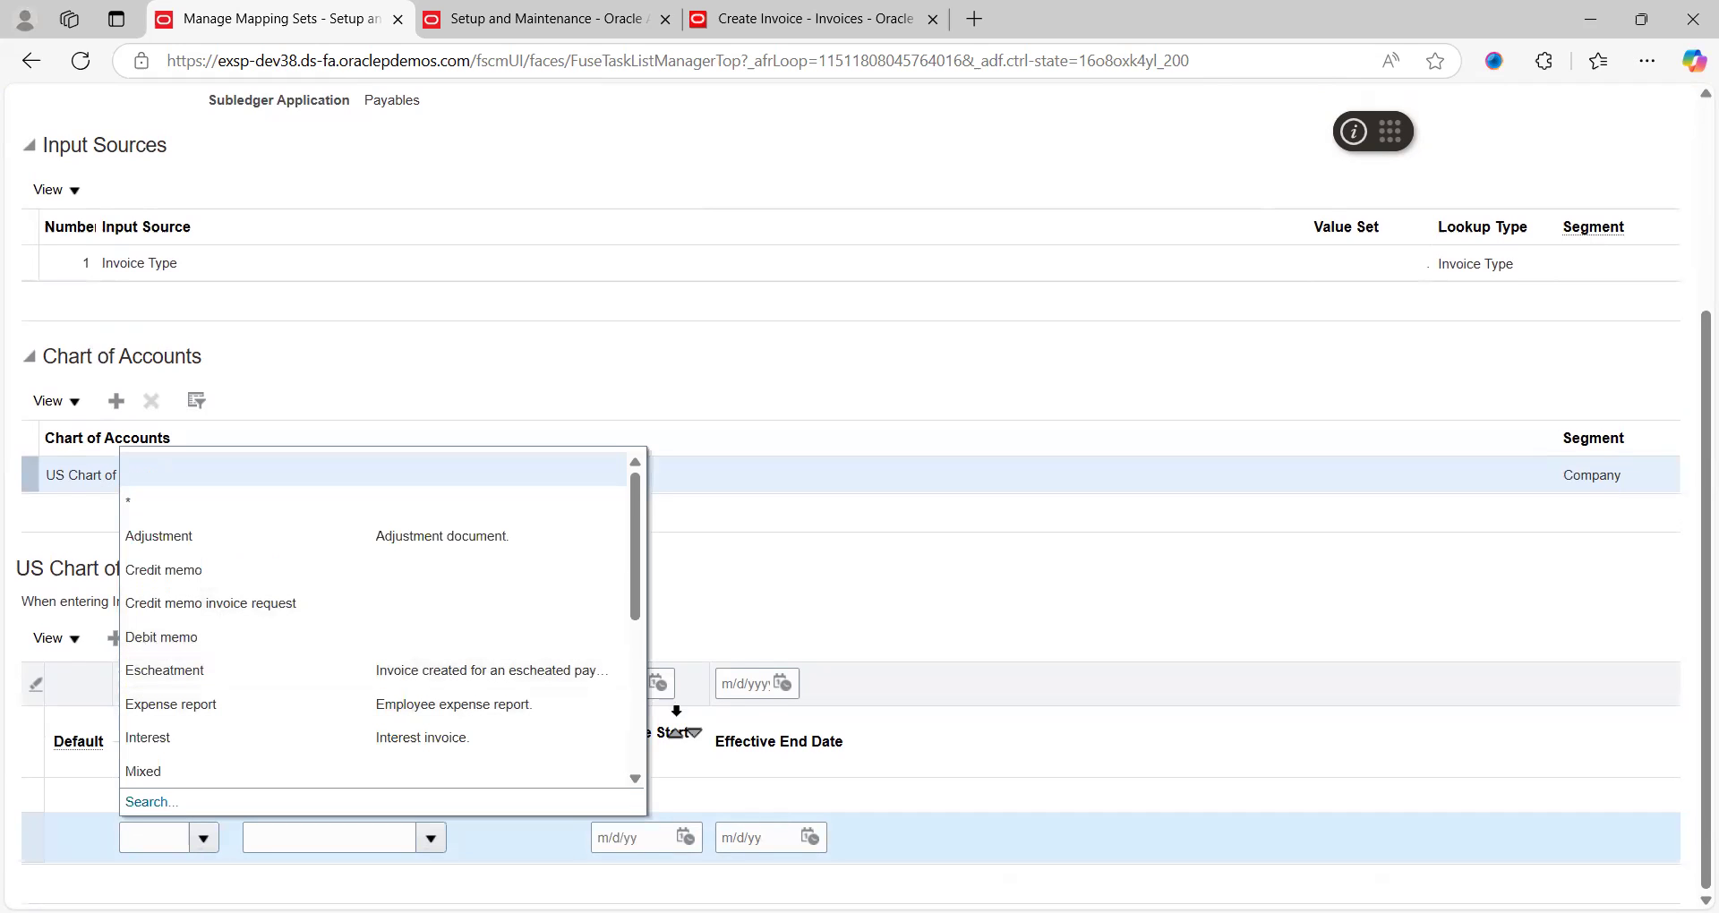
left_click(634, 740)
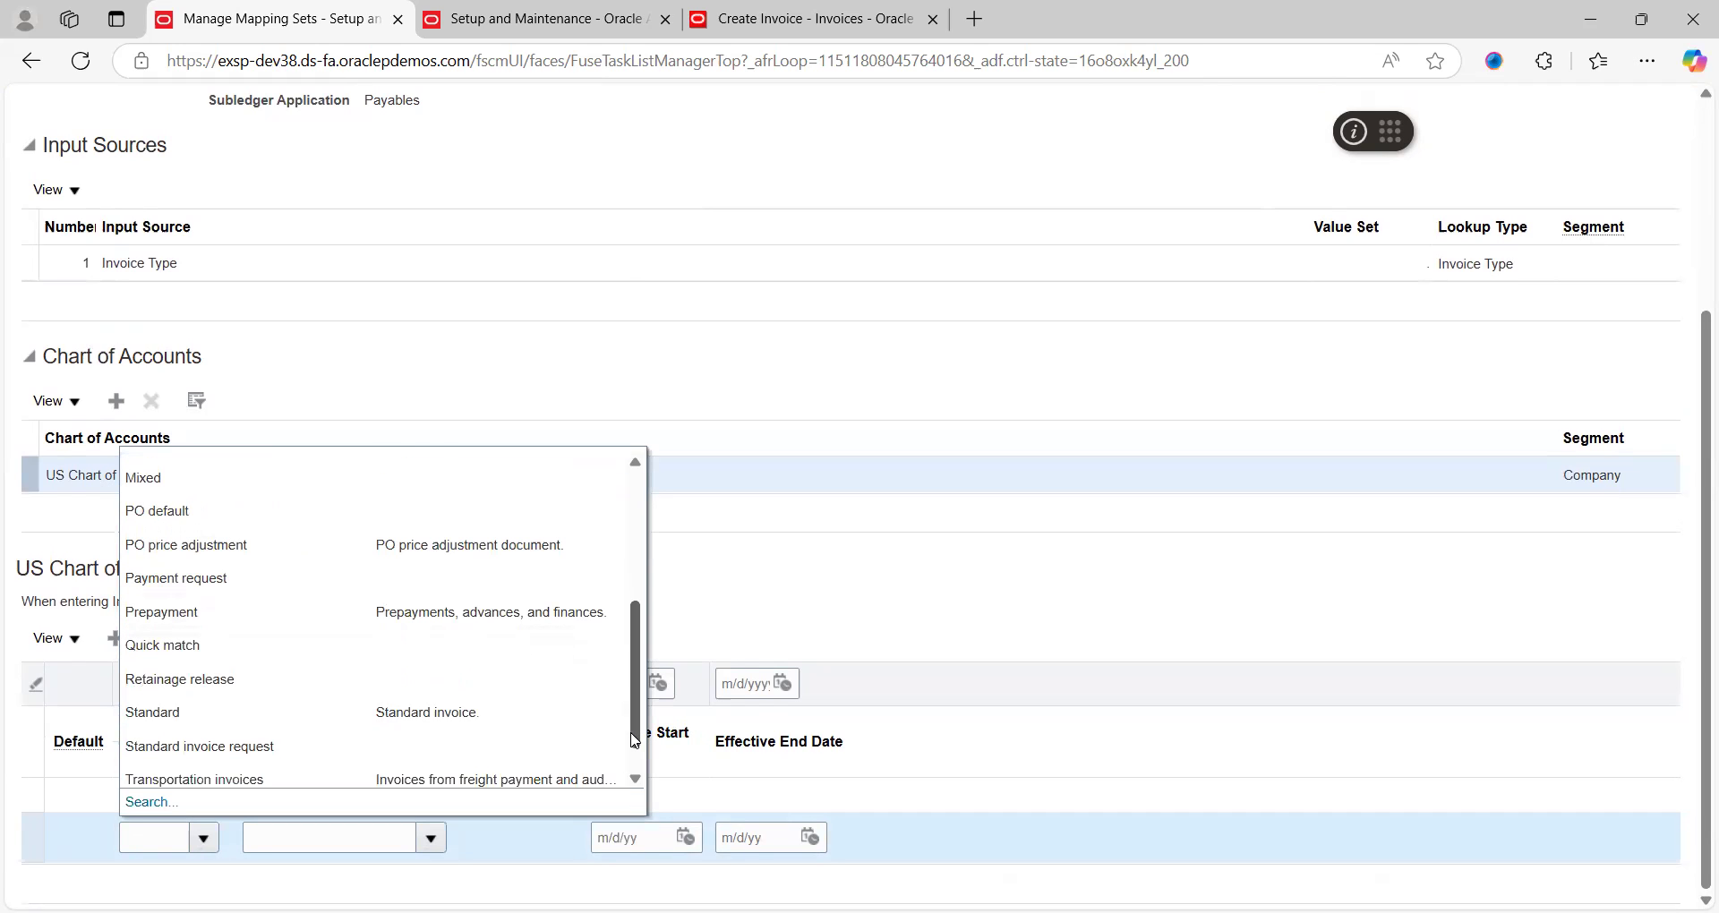
left_click(179, 620)
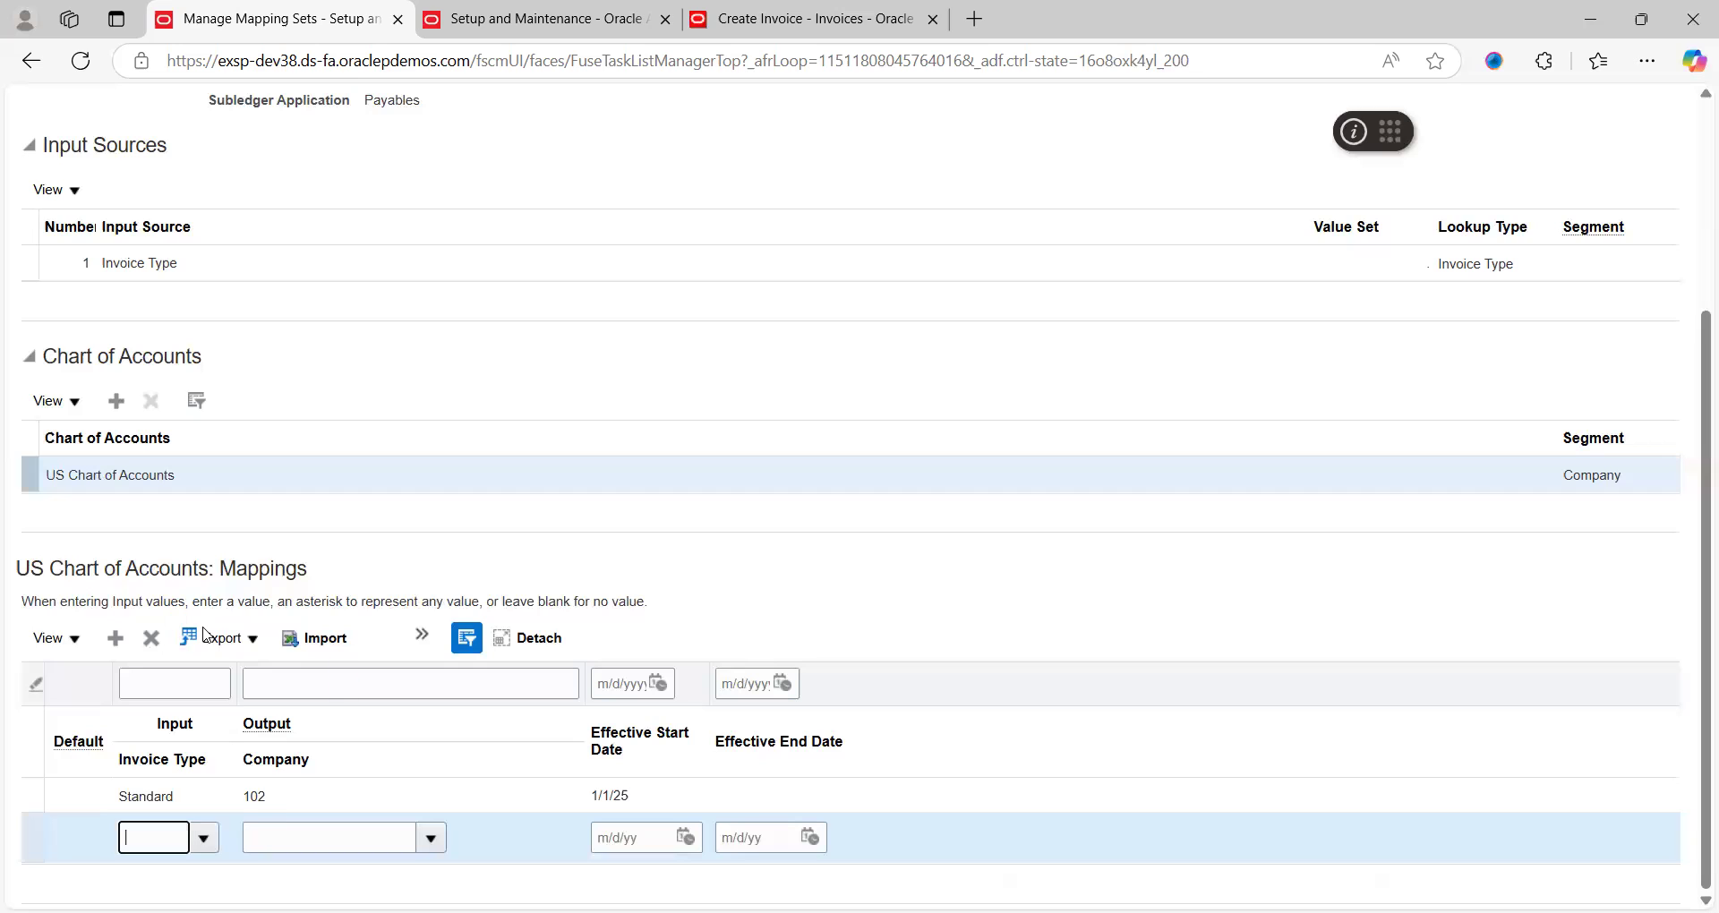
left_click(431, 839)
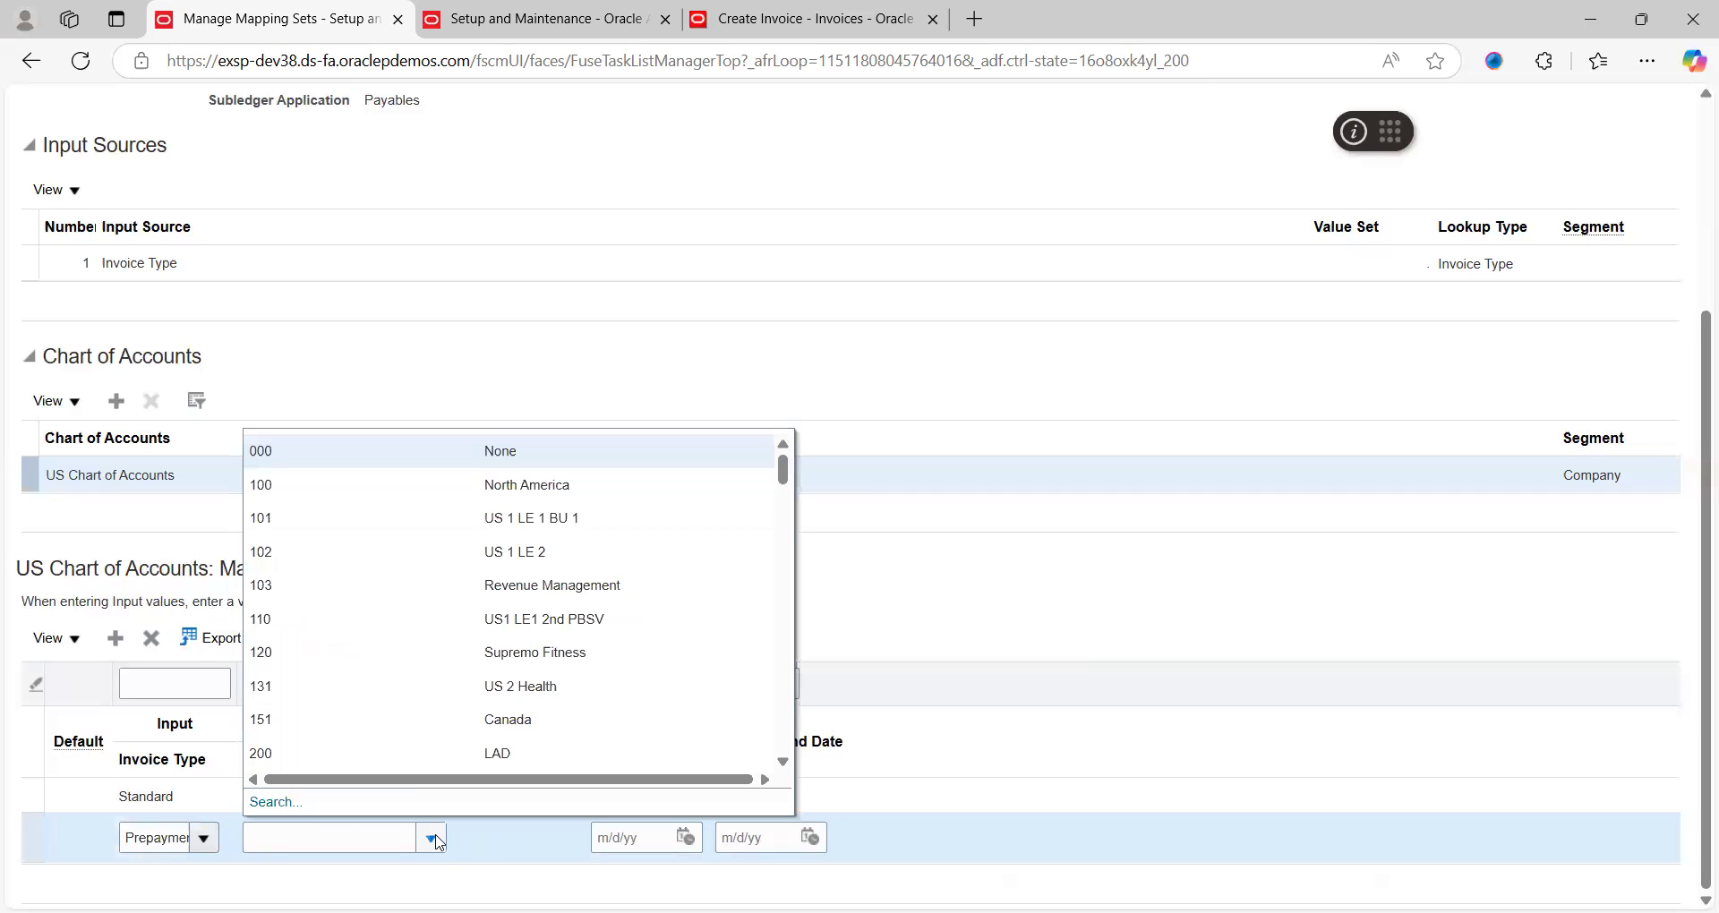
left_click(324, 690)
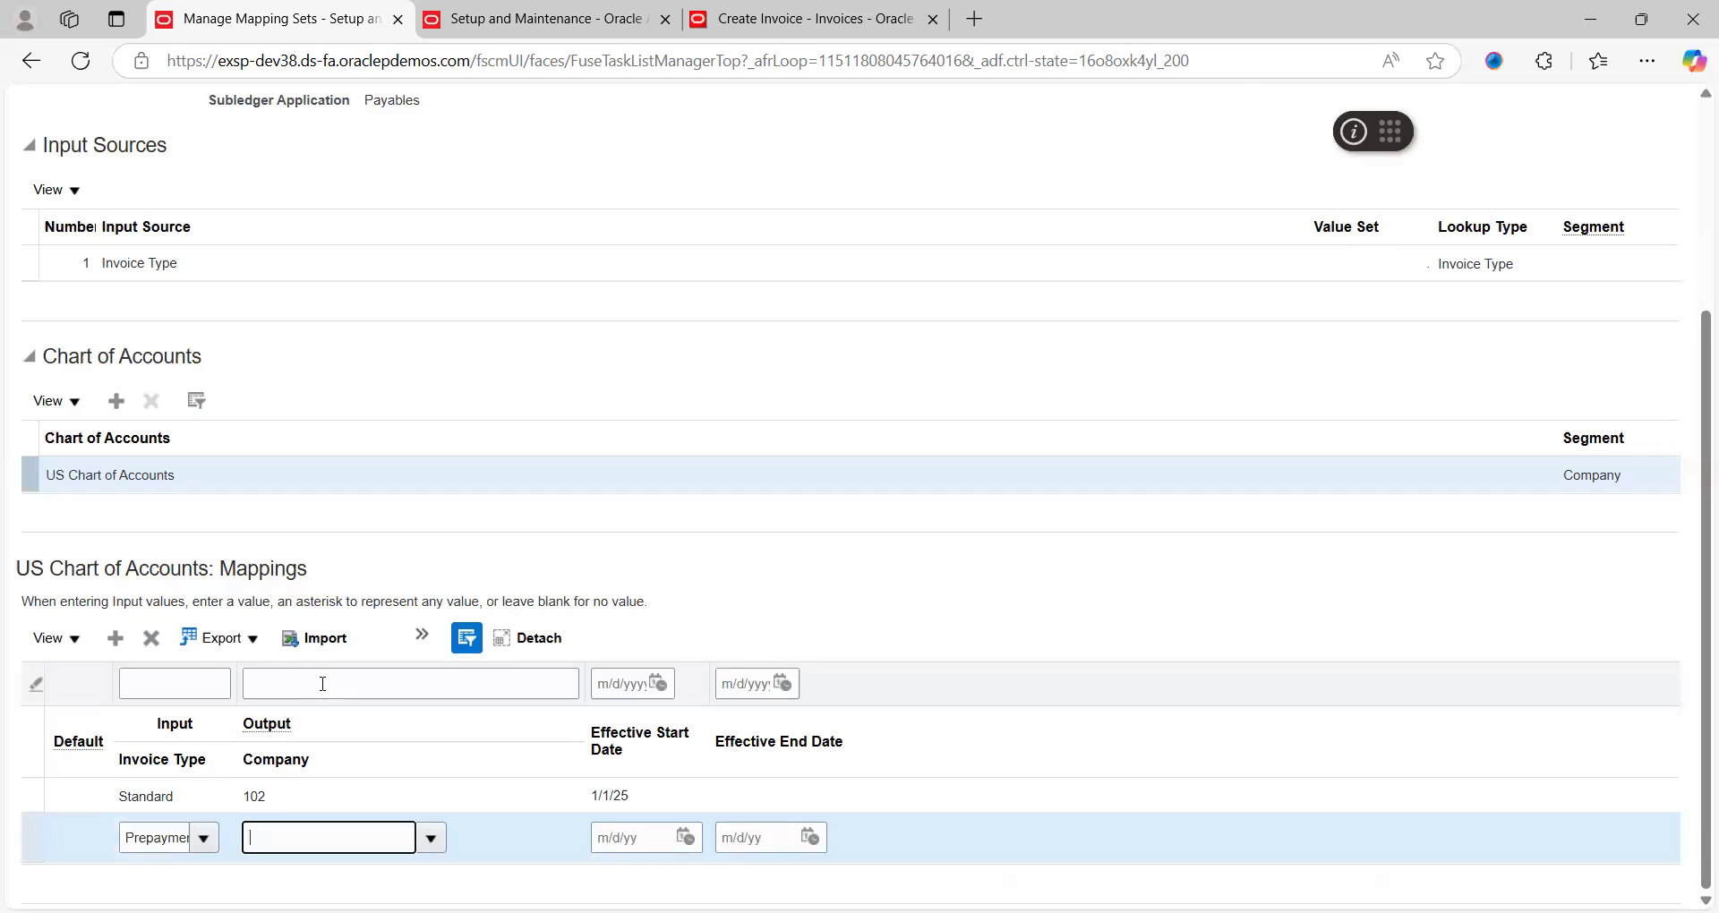
left_click(431, 839)
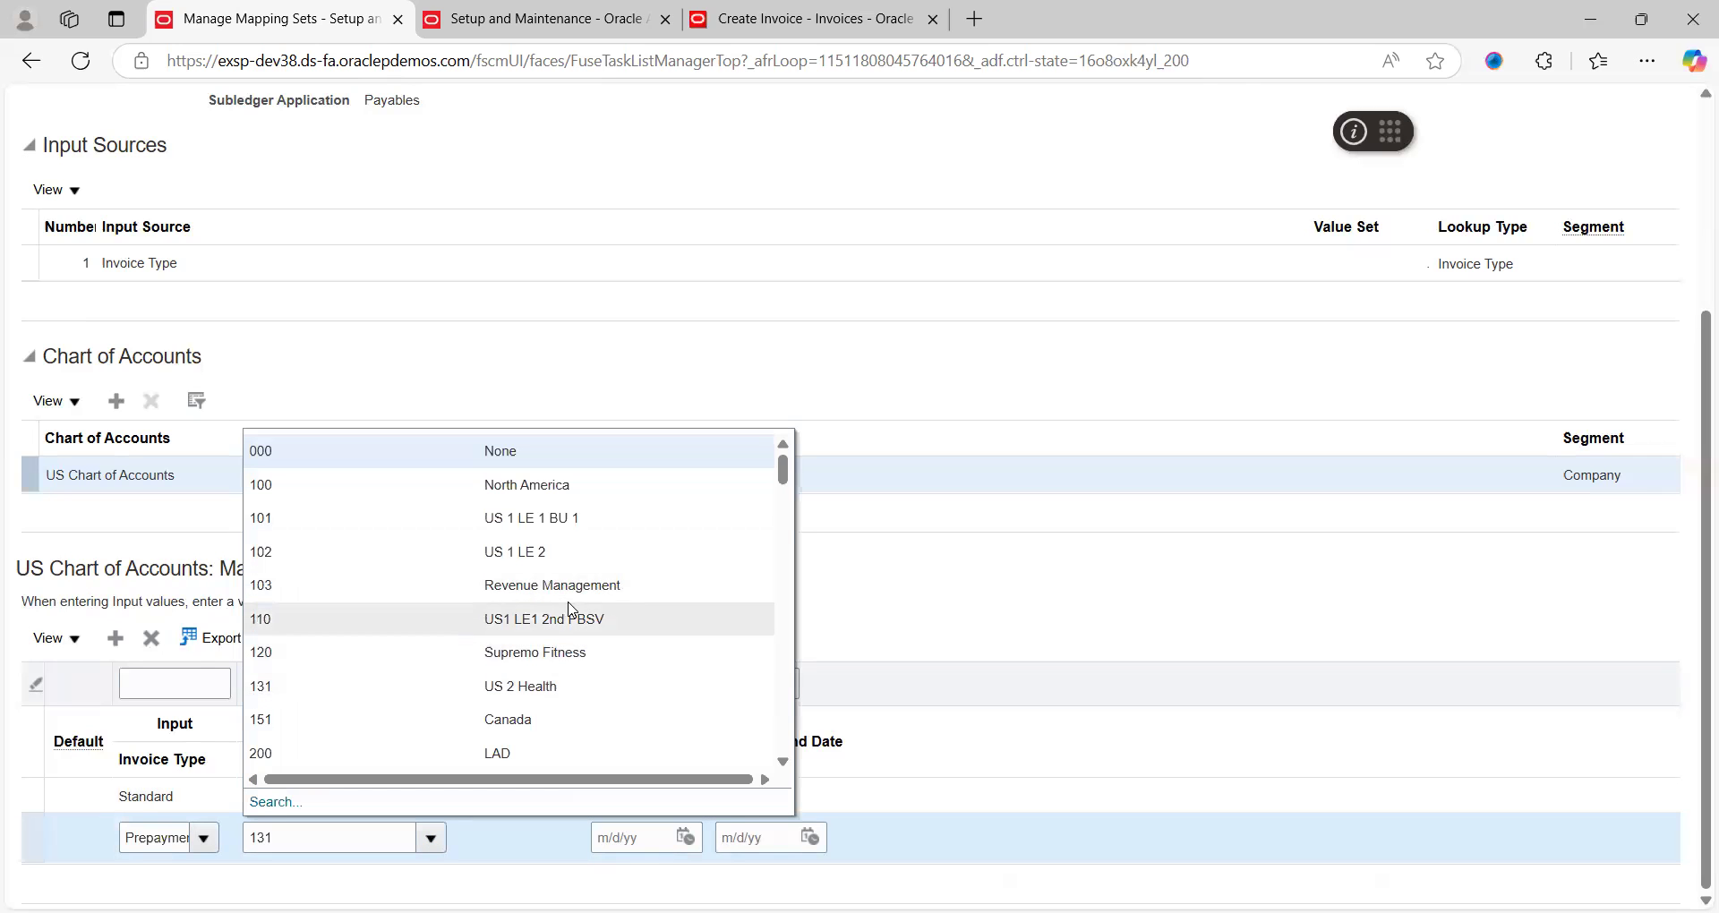
left_click(316, 519)
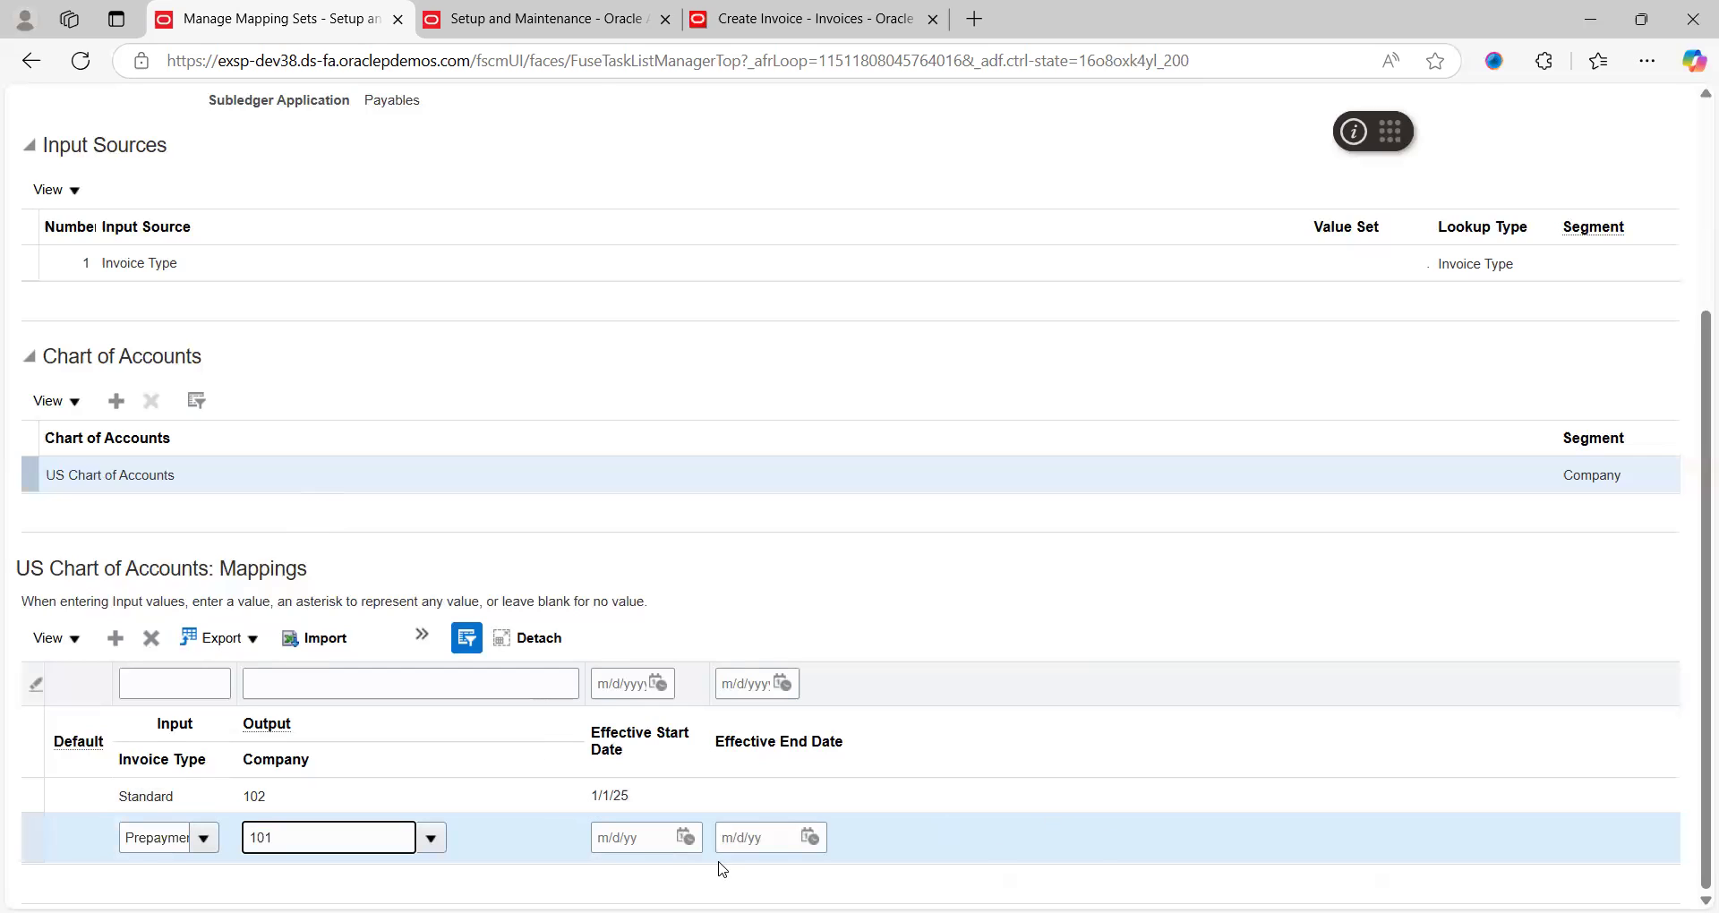
Give the new mapping row an effective start date of 1/1/25
left_click(686, 838)
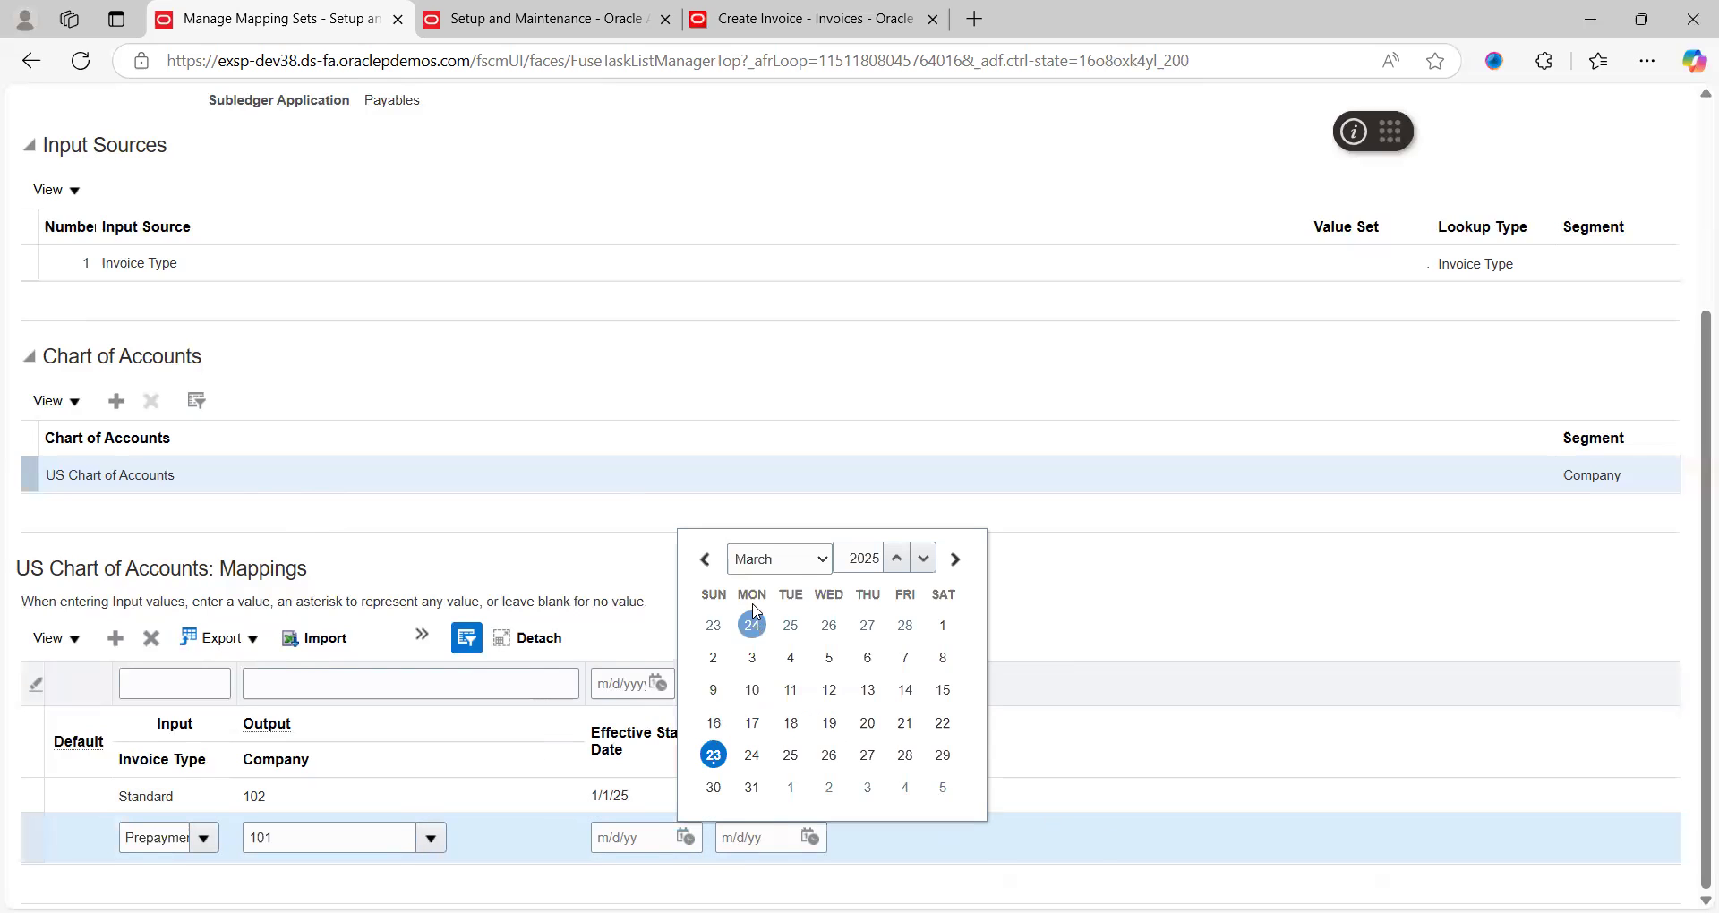
left_click(796, 562)
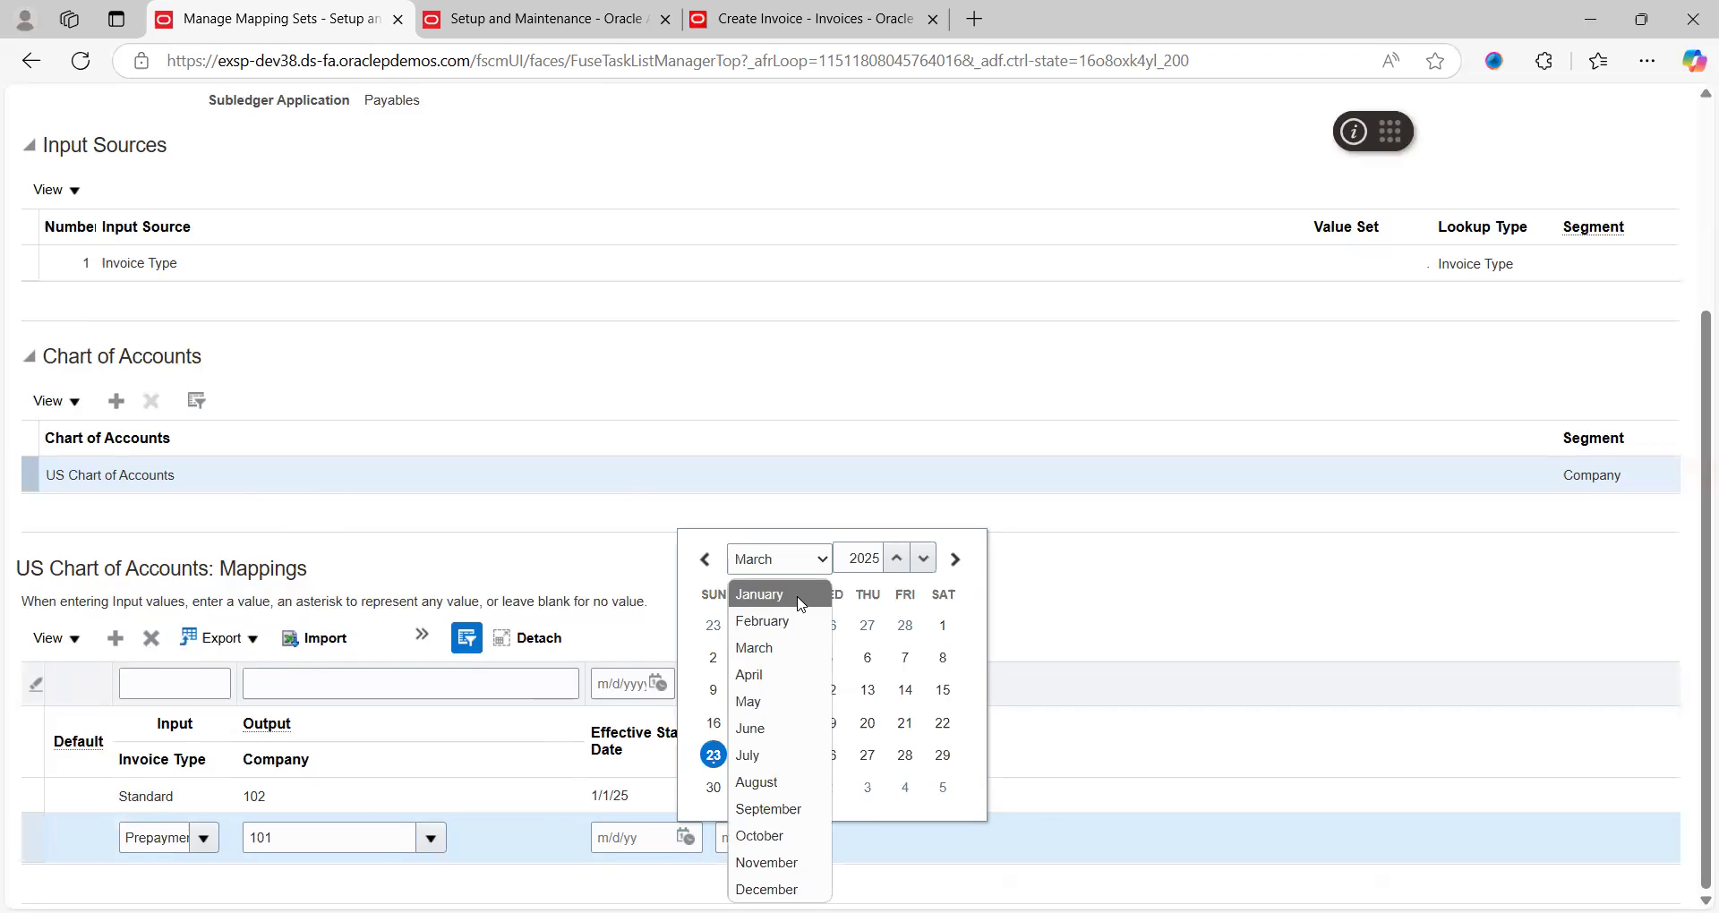
left_click(801, 597)
left_click(829, 658)
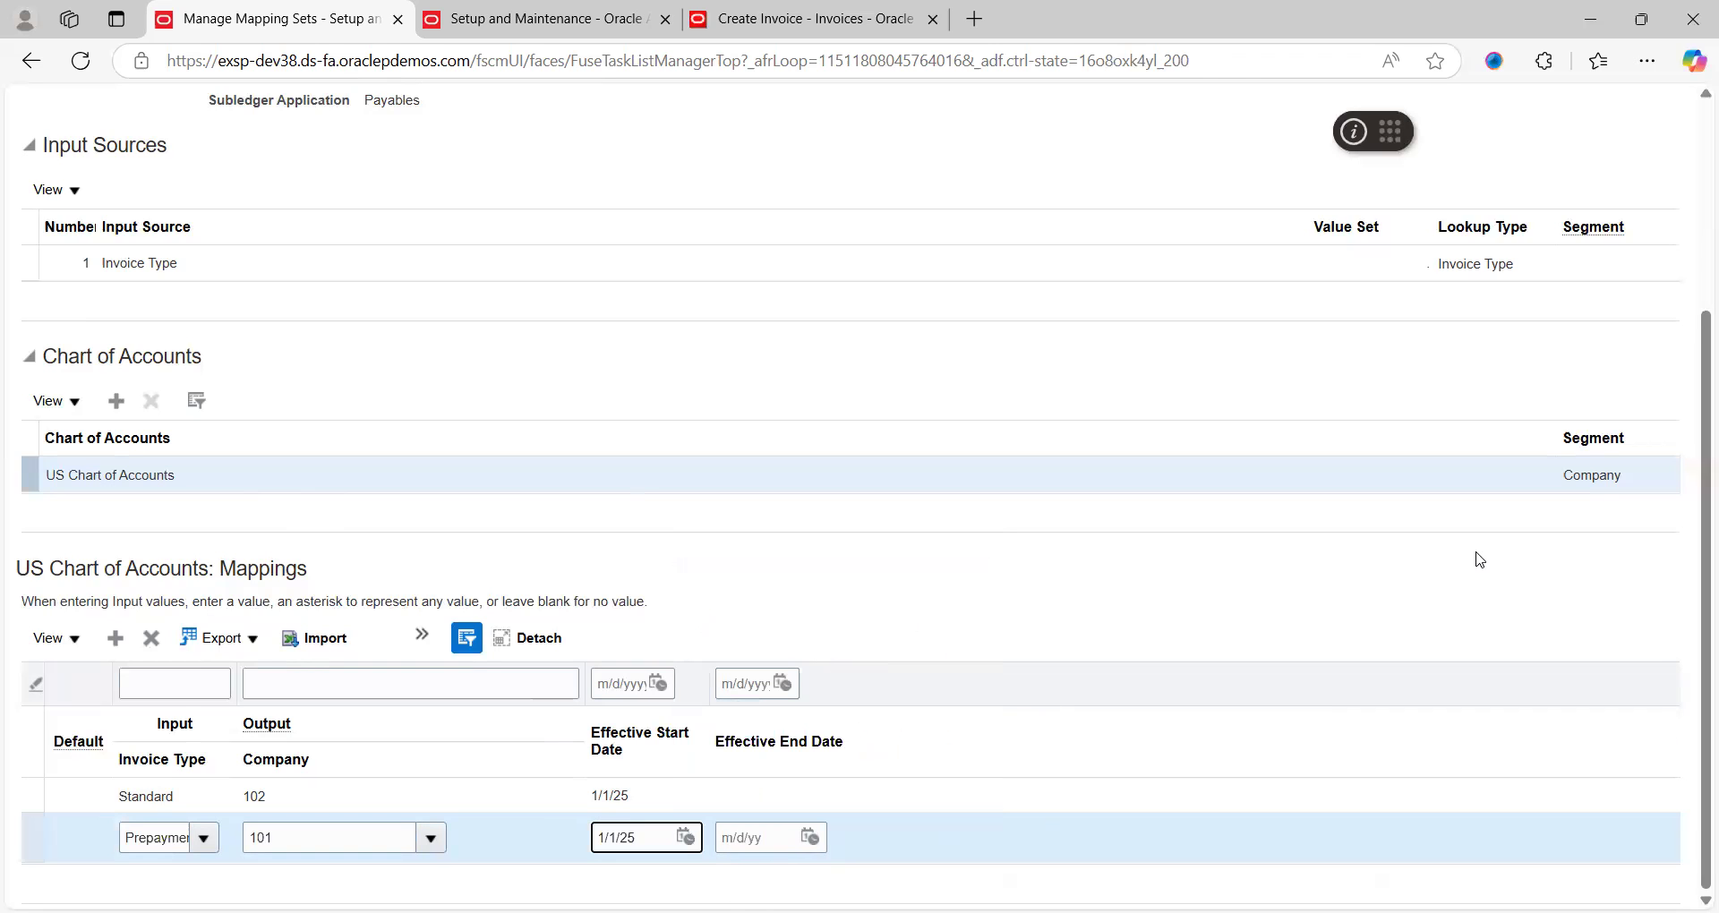
scroll(1479, 560, "up", 3)
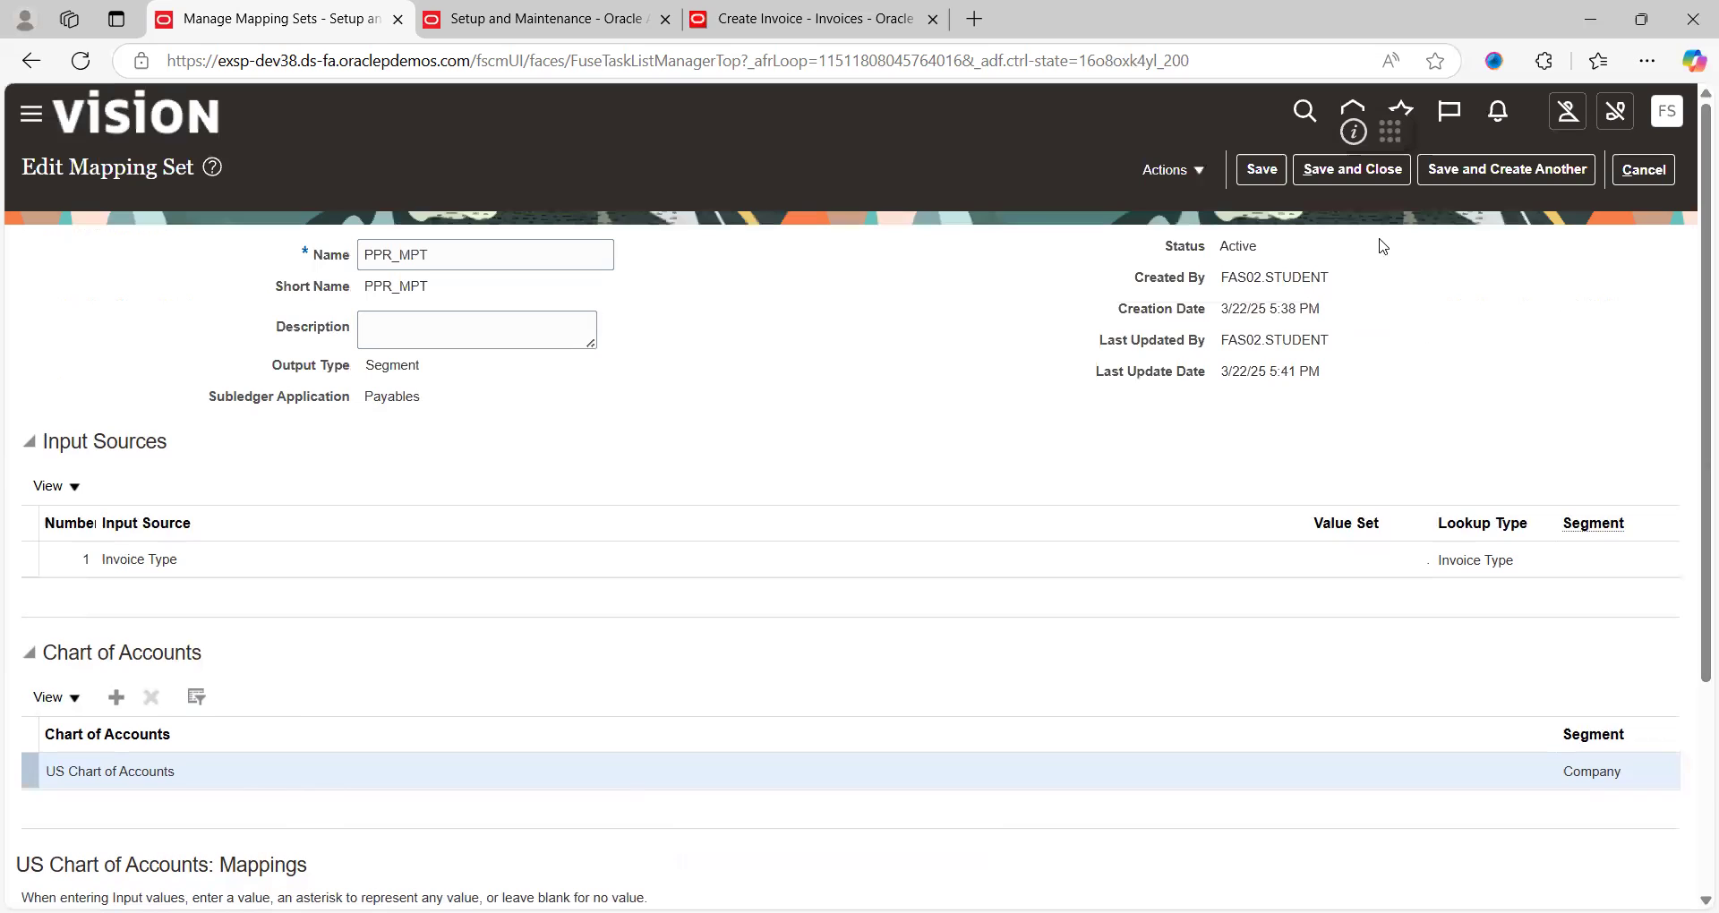
Save and close the PPR_MPT mapping set, then begin a new mapping set
left_click(1261, 171)
left_click(1334, 172)
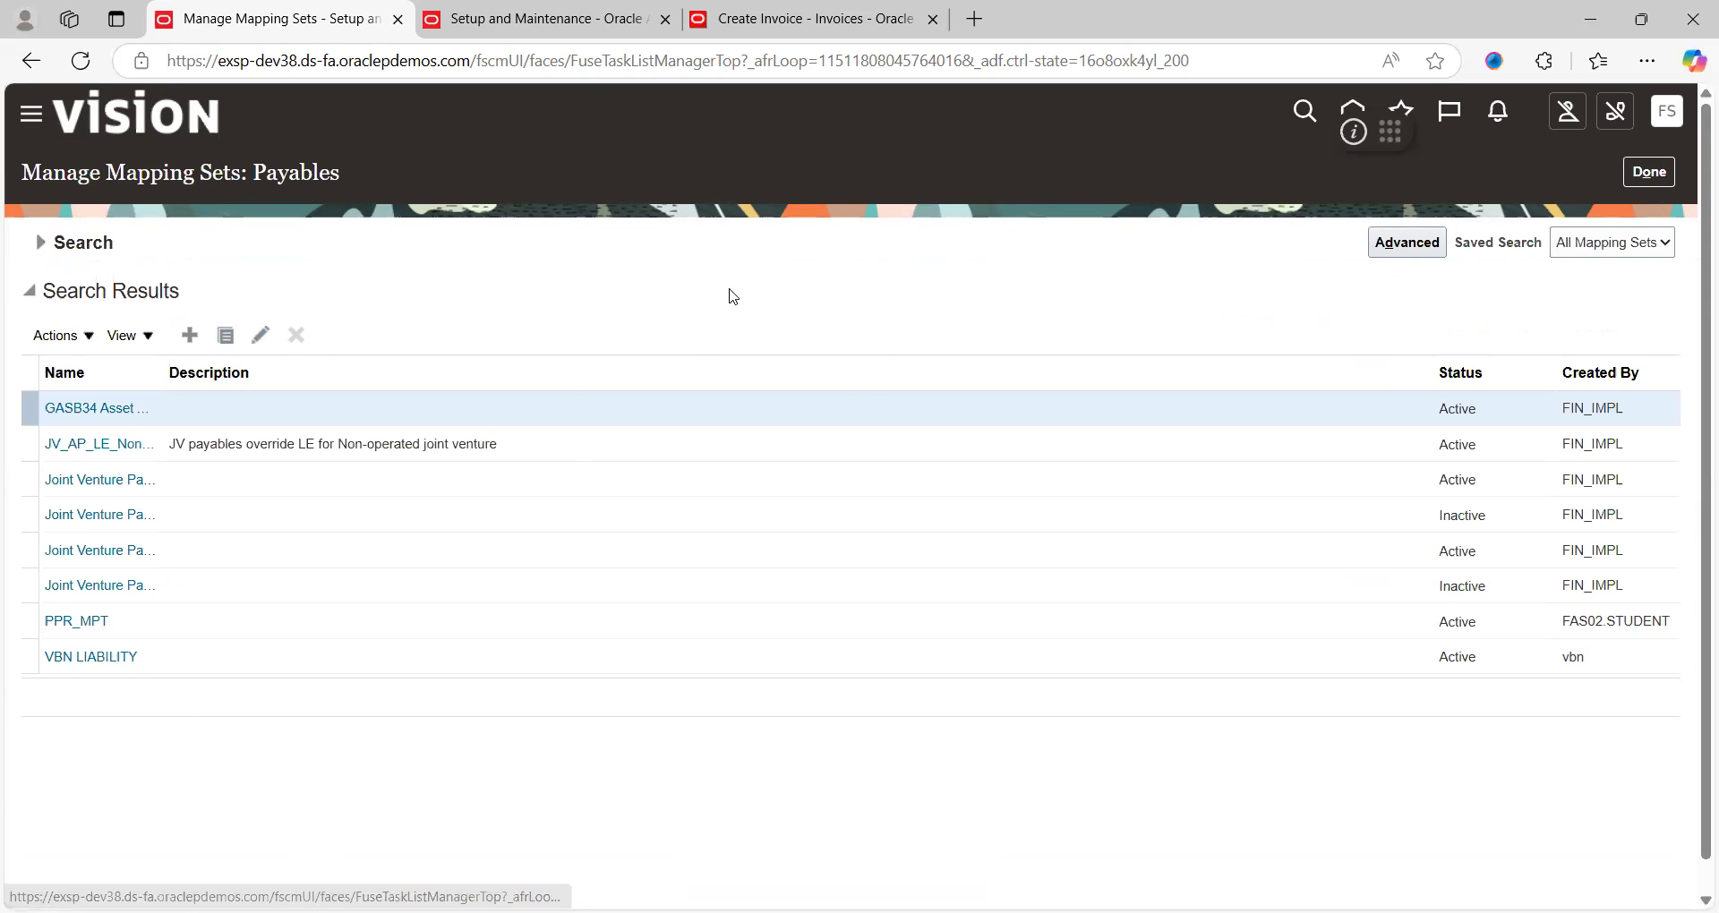
left_click(188, 339)
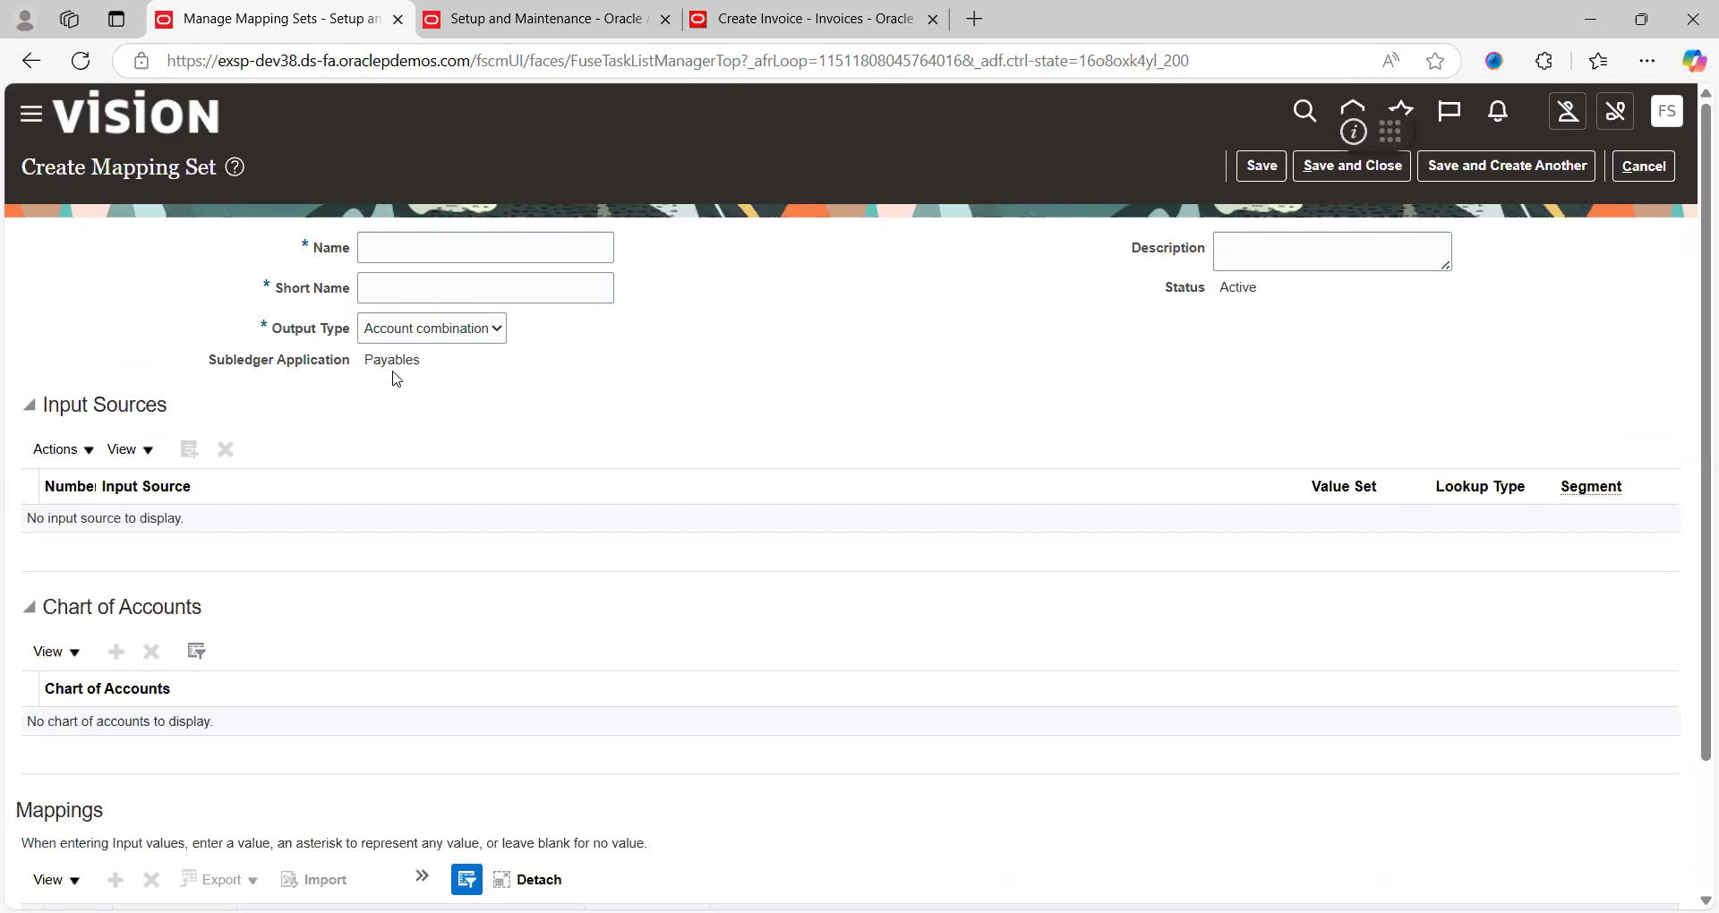
Name the new mapping set UUU with short name UU and output type Segment
left_click(425, 247)
type("UUU")
key("Tab")
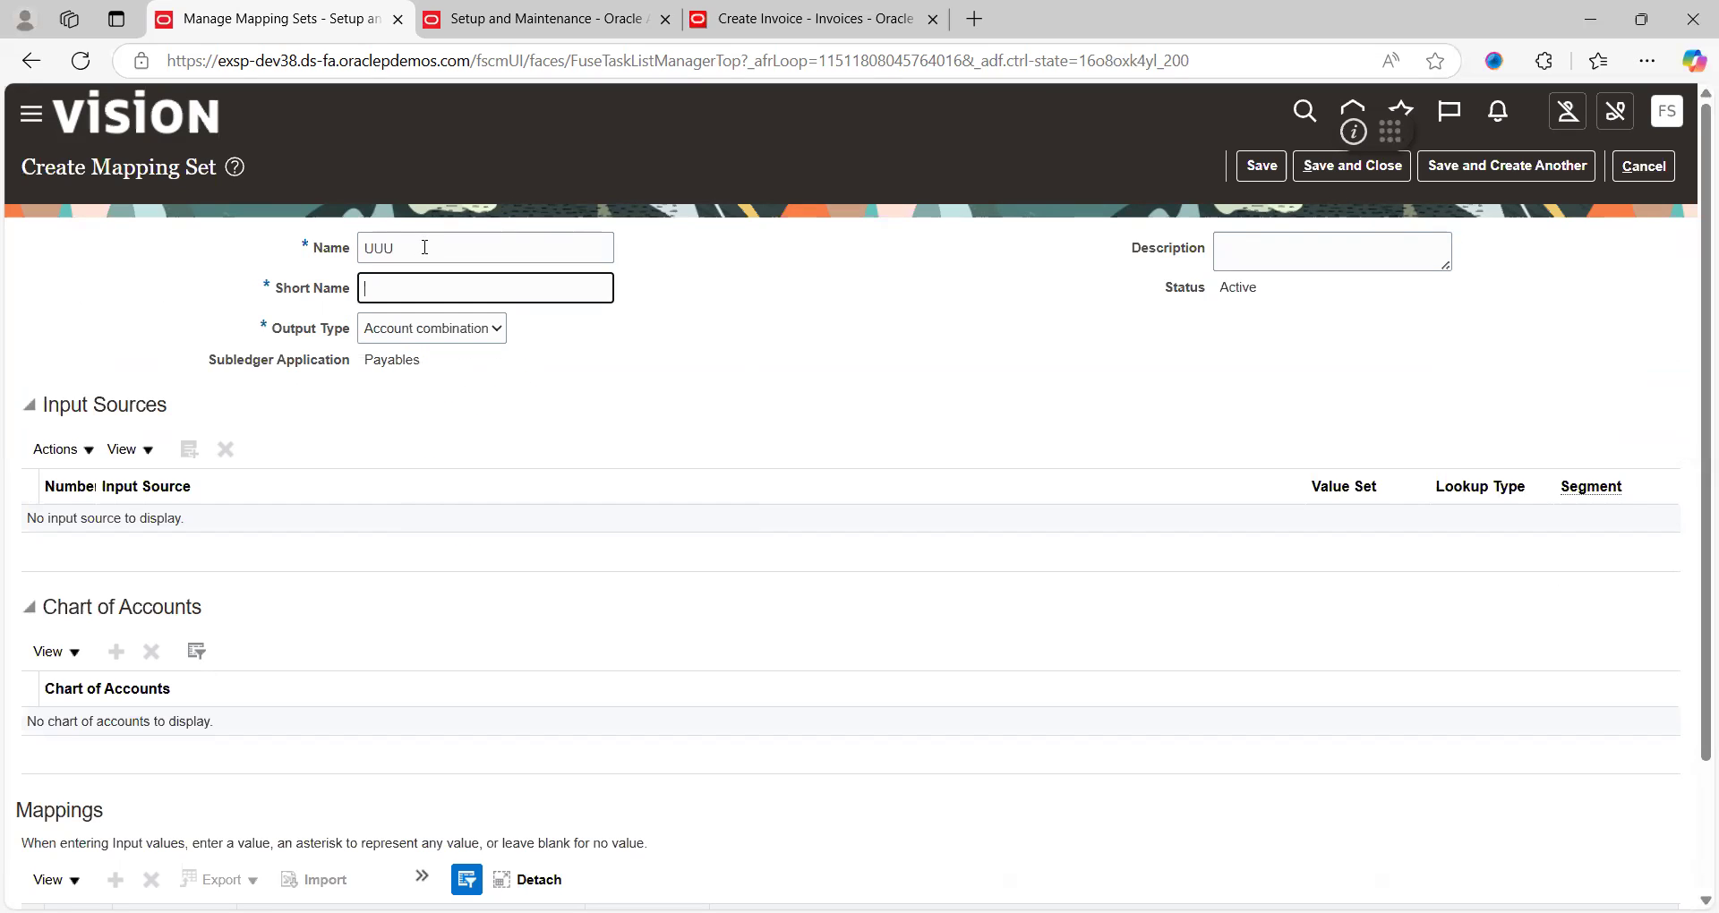
type("UU")
key("Tab")
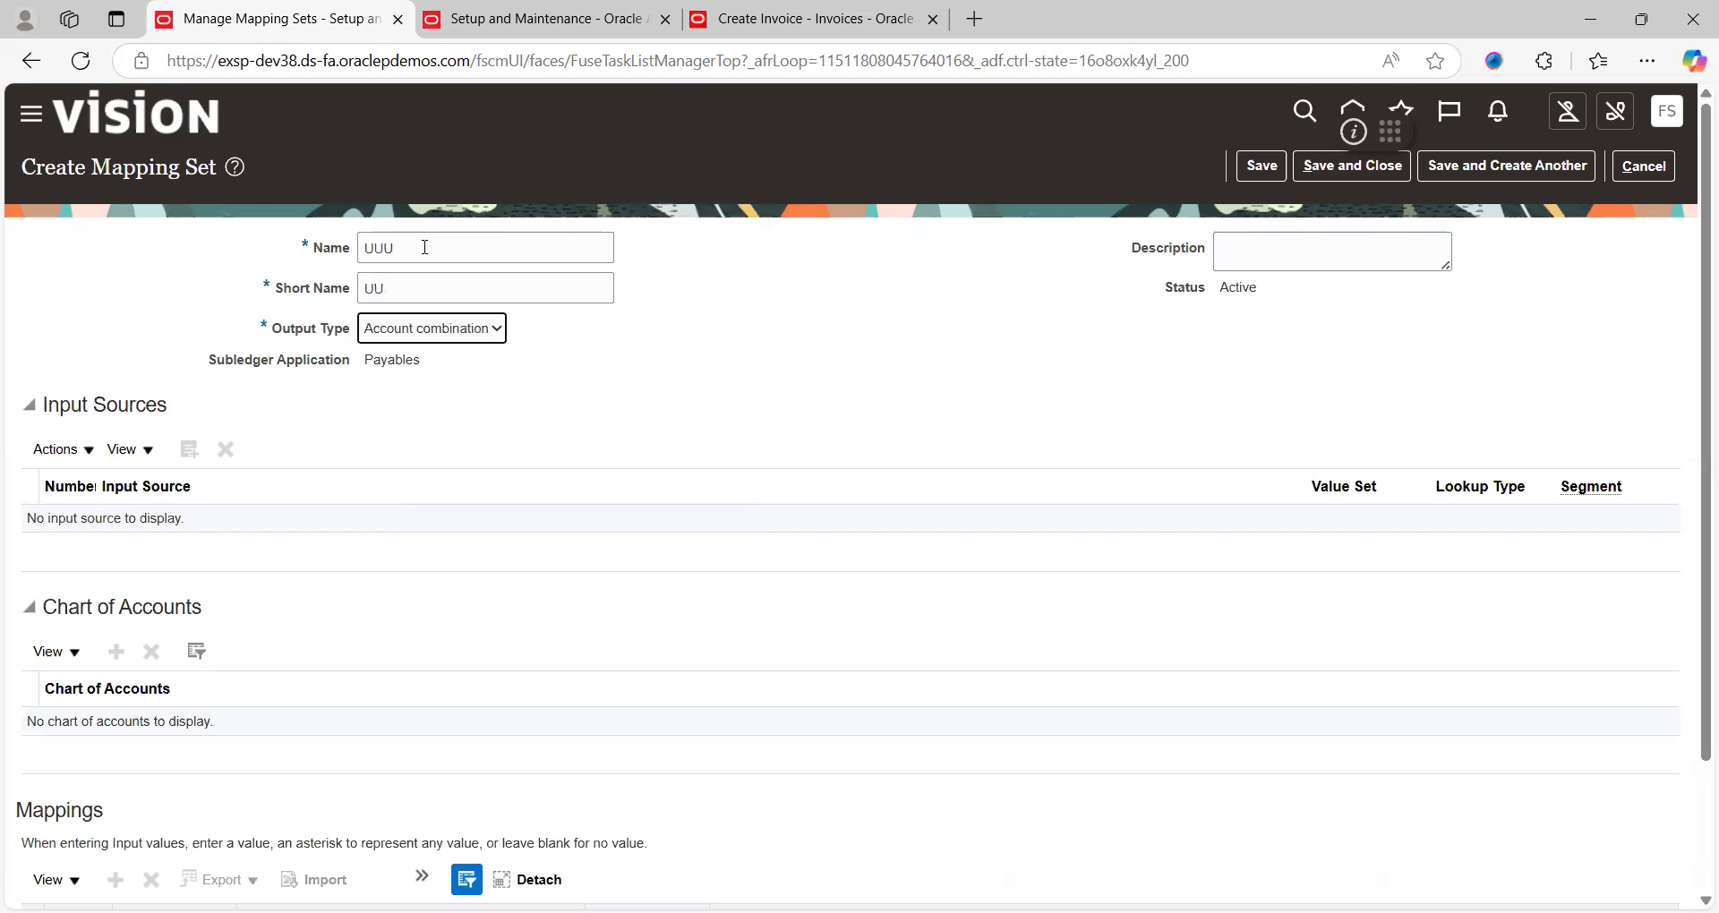
left_click(451, 330)
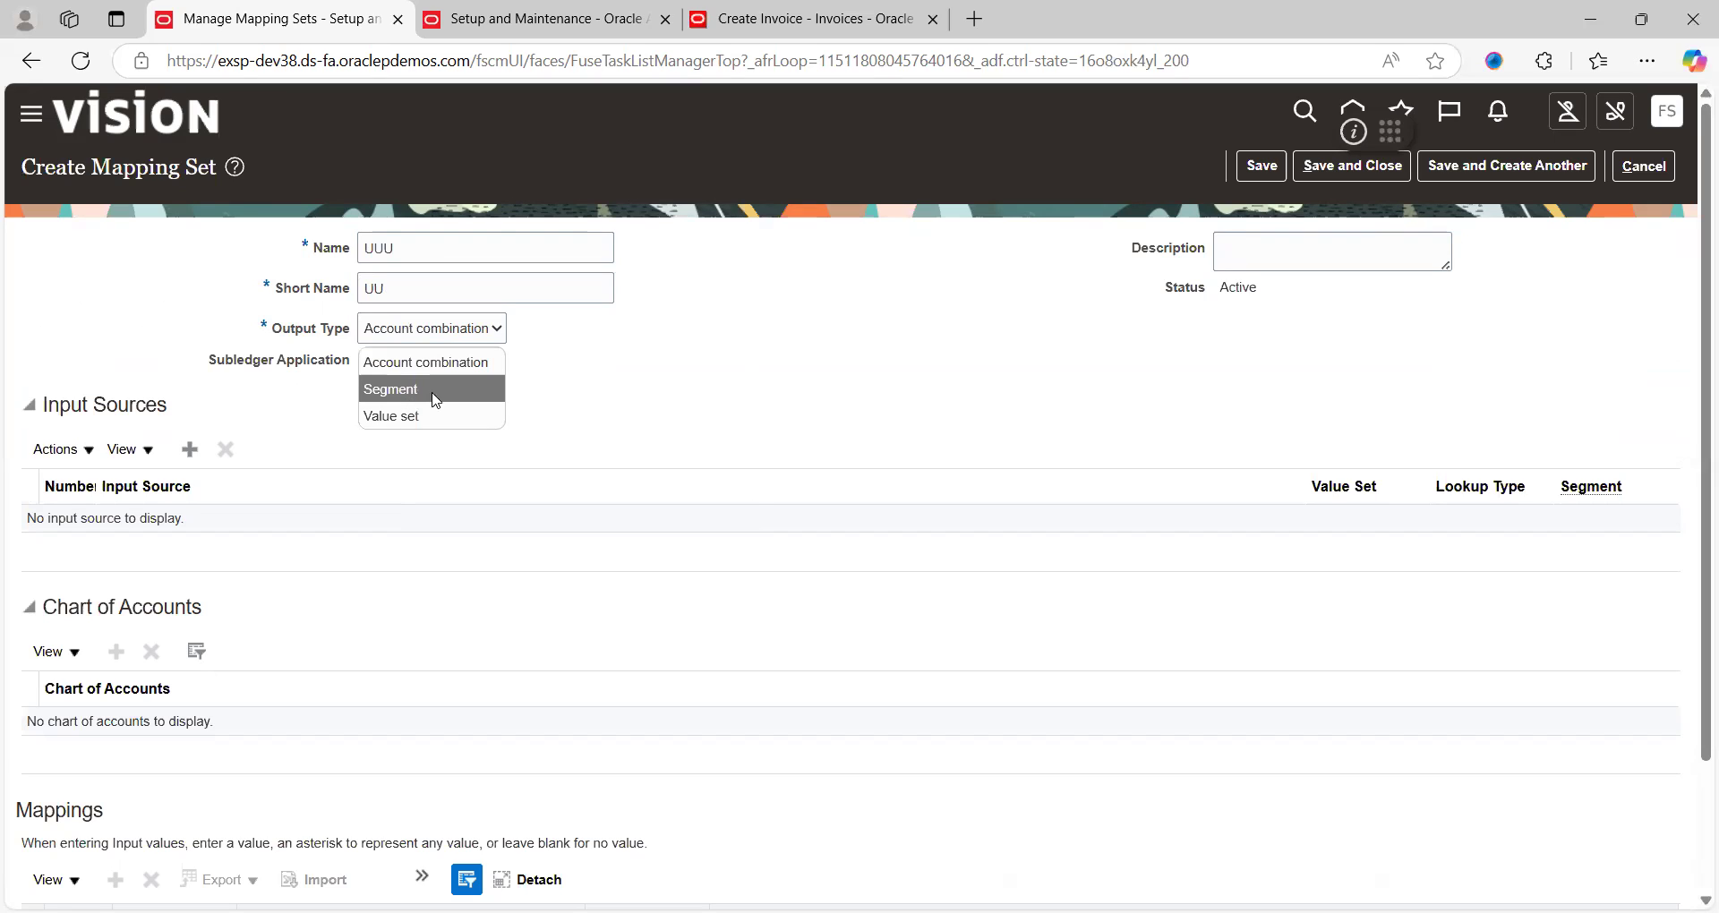
left_click(442, 390)
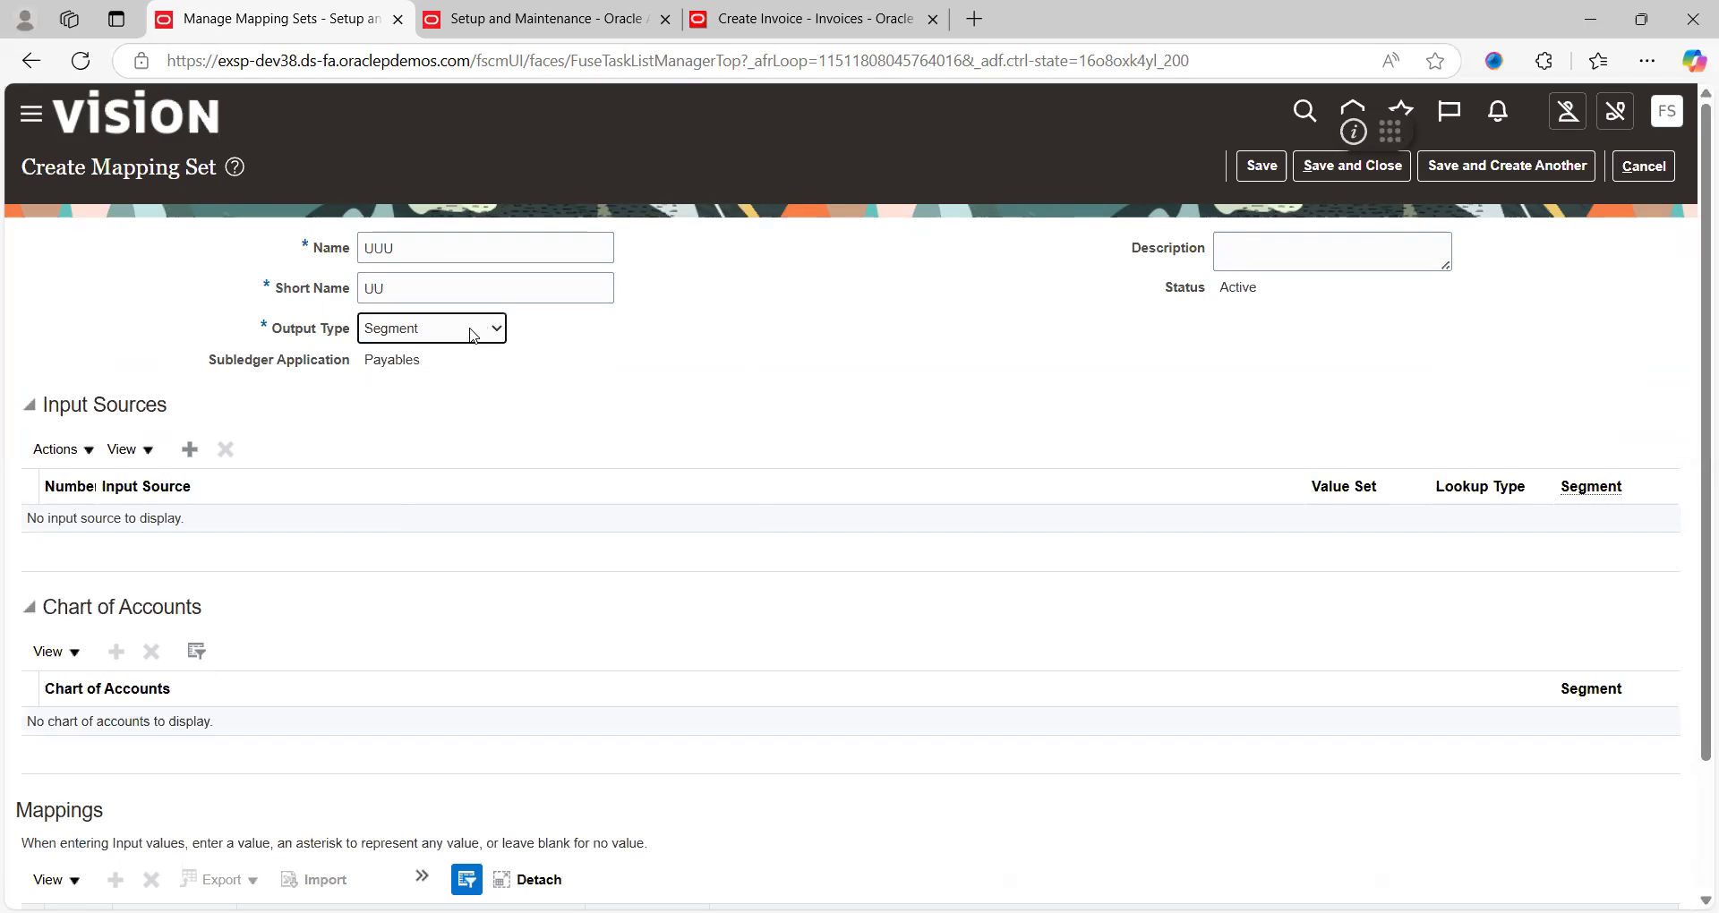
left_click(472, 335)
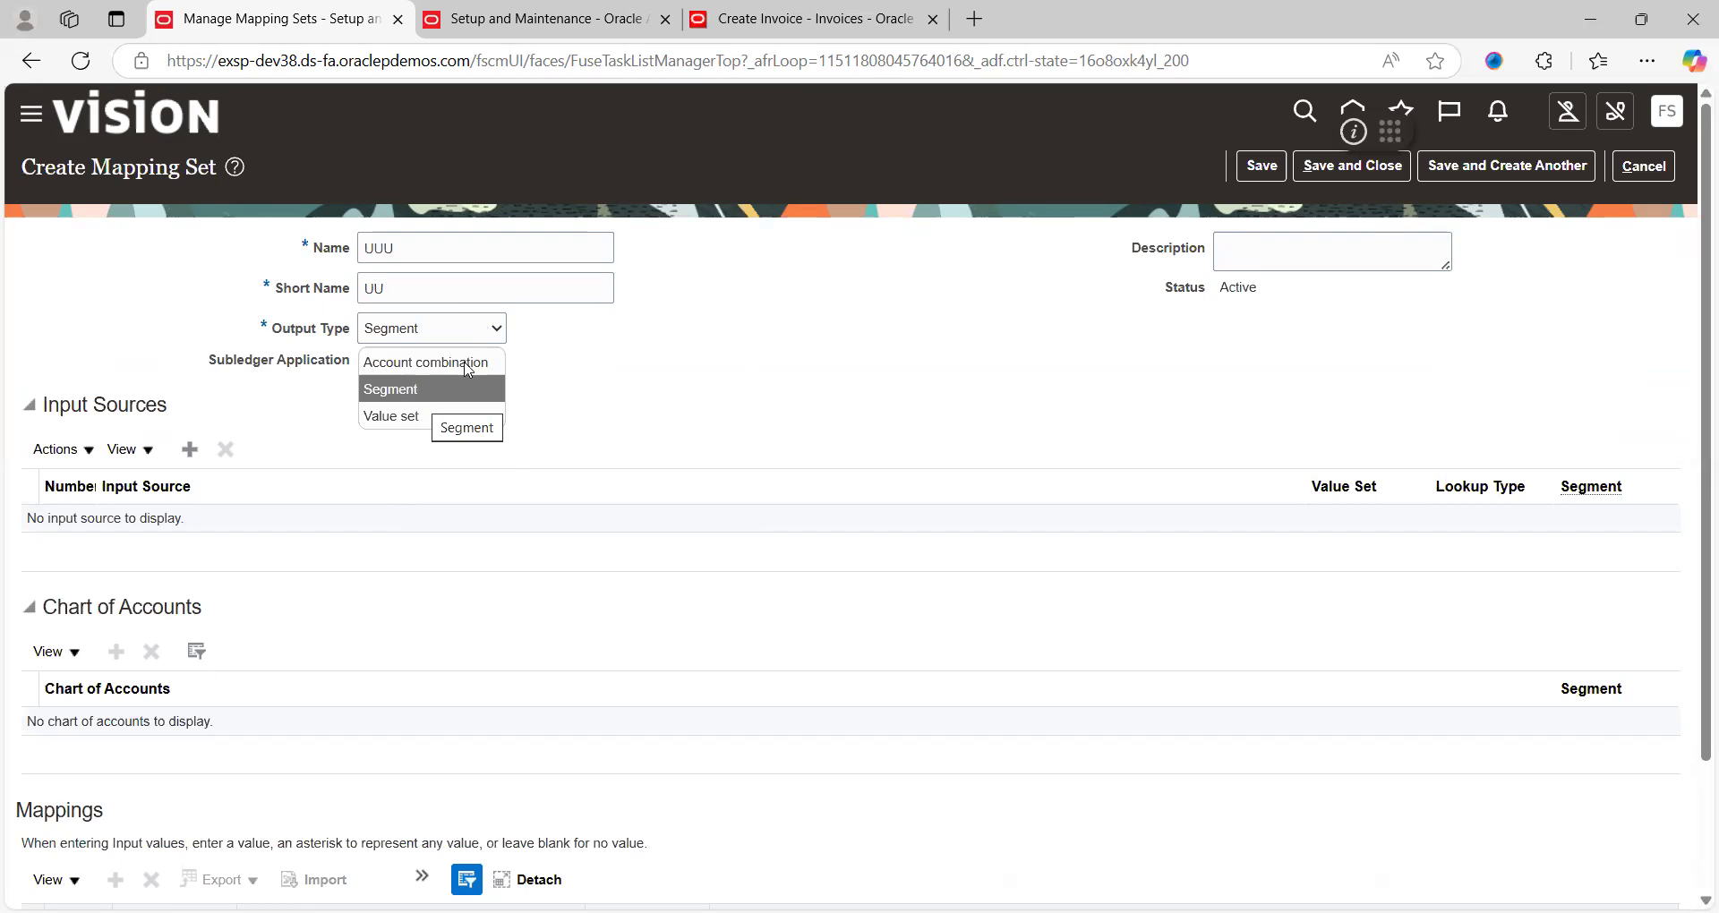
left_click(429, 335)
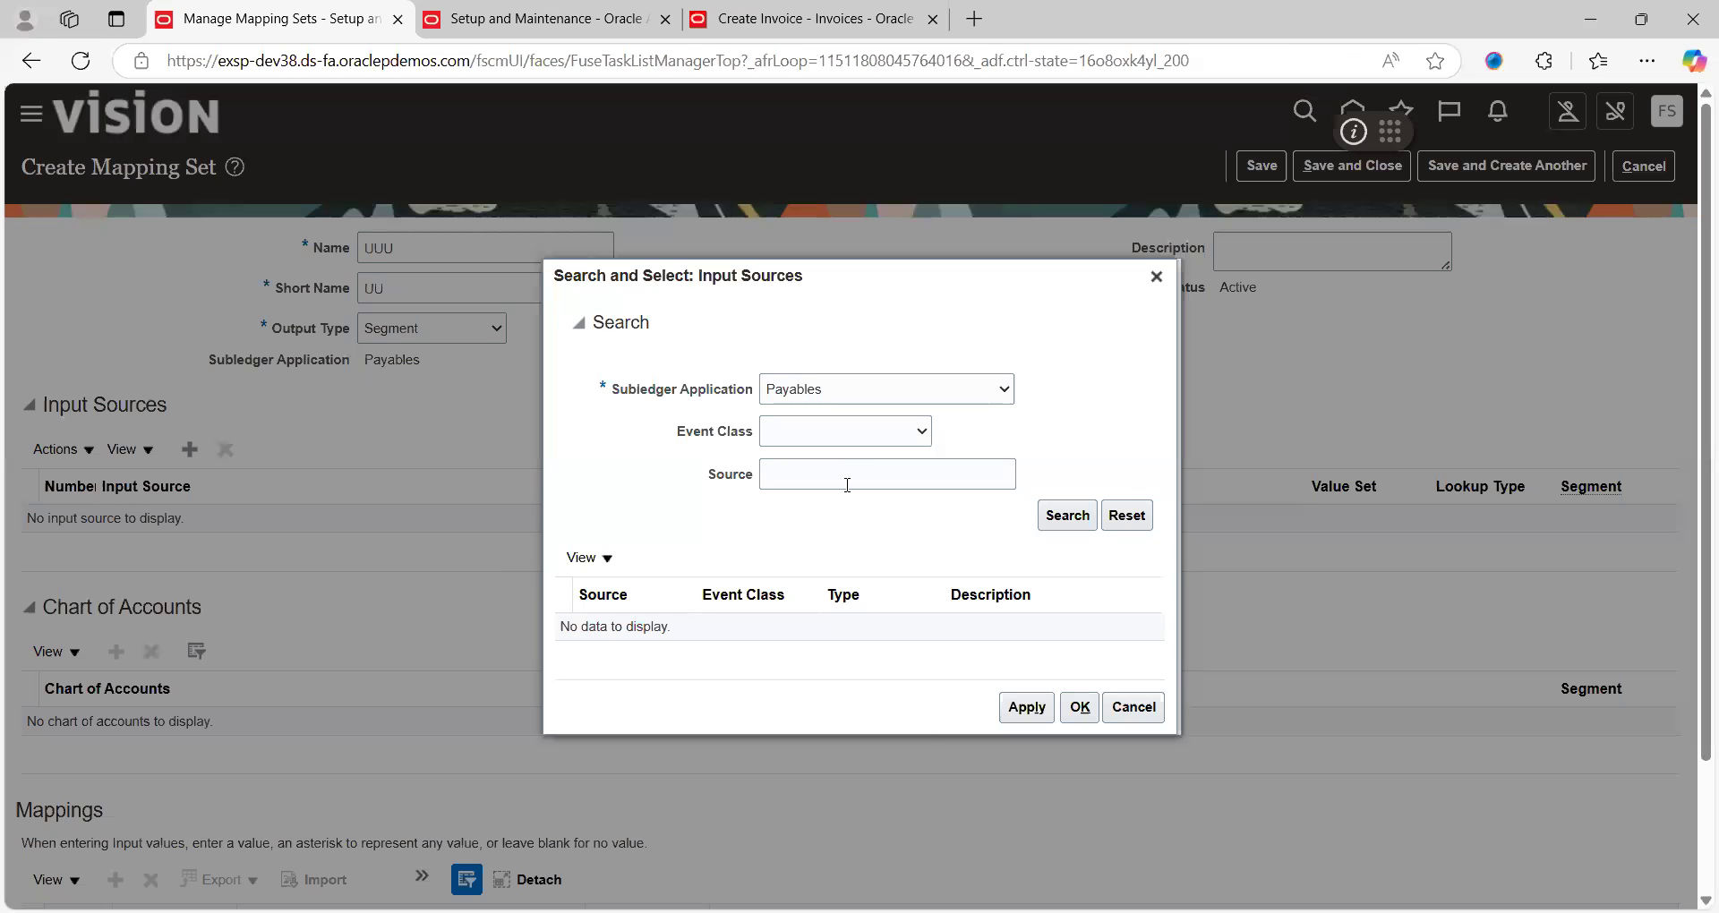
Filter the input sources to the Invoices event class and scroll through the results
left_click(869, 442)
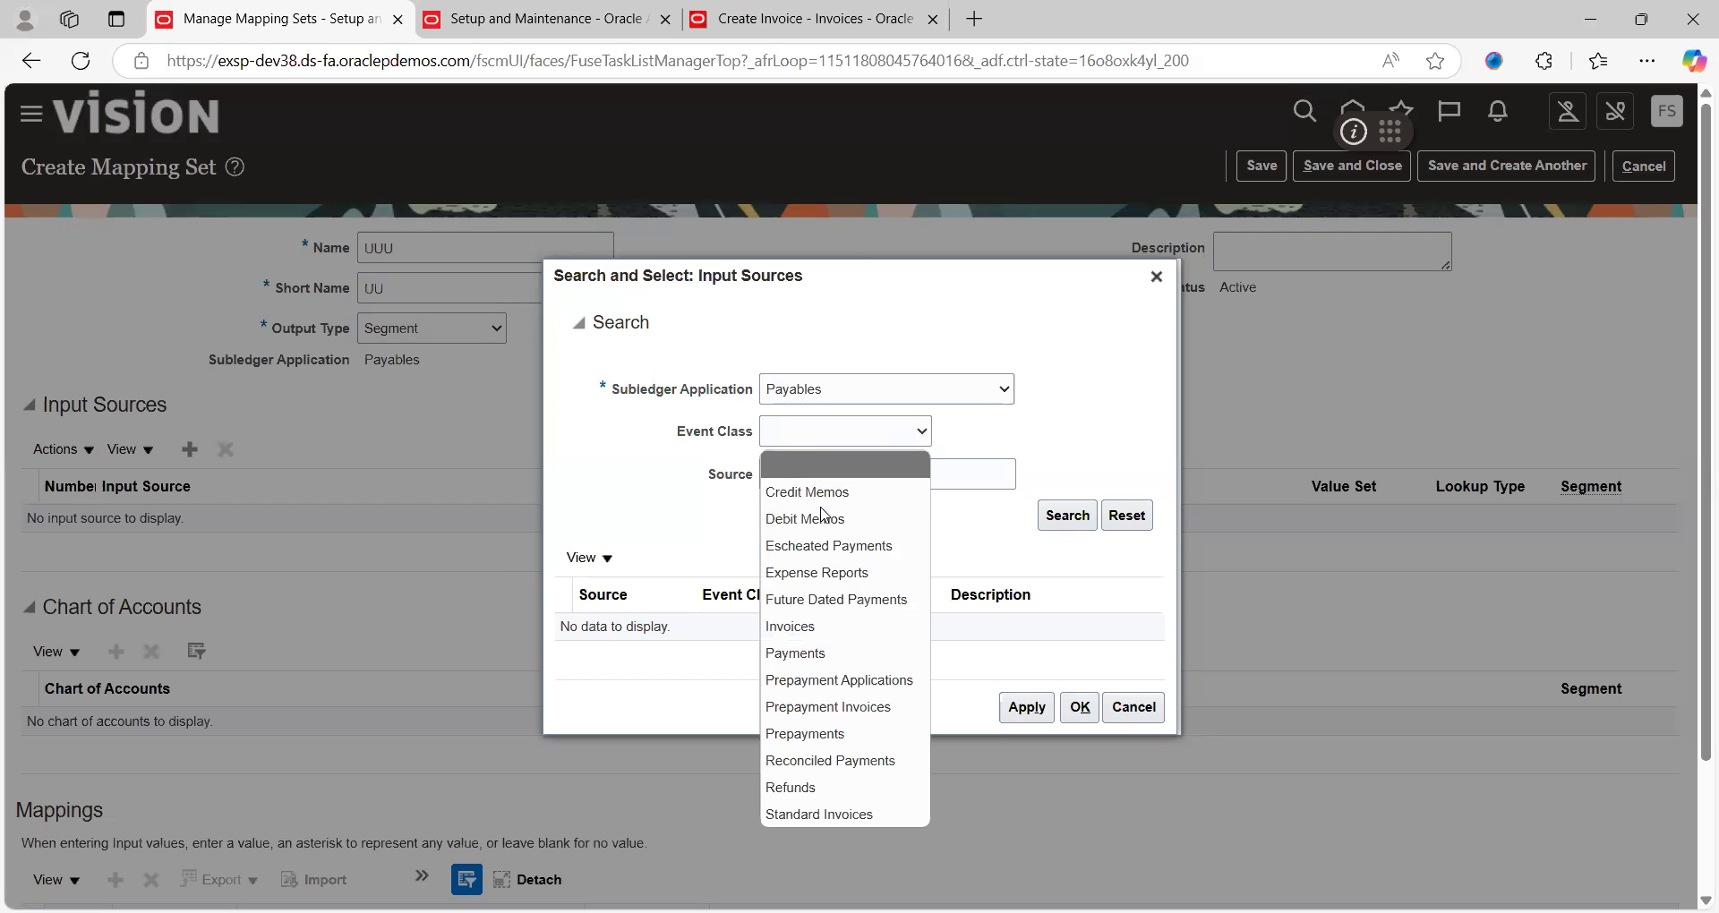
left_click(806, 627)
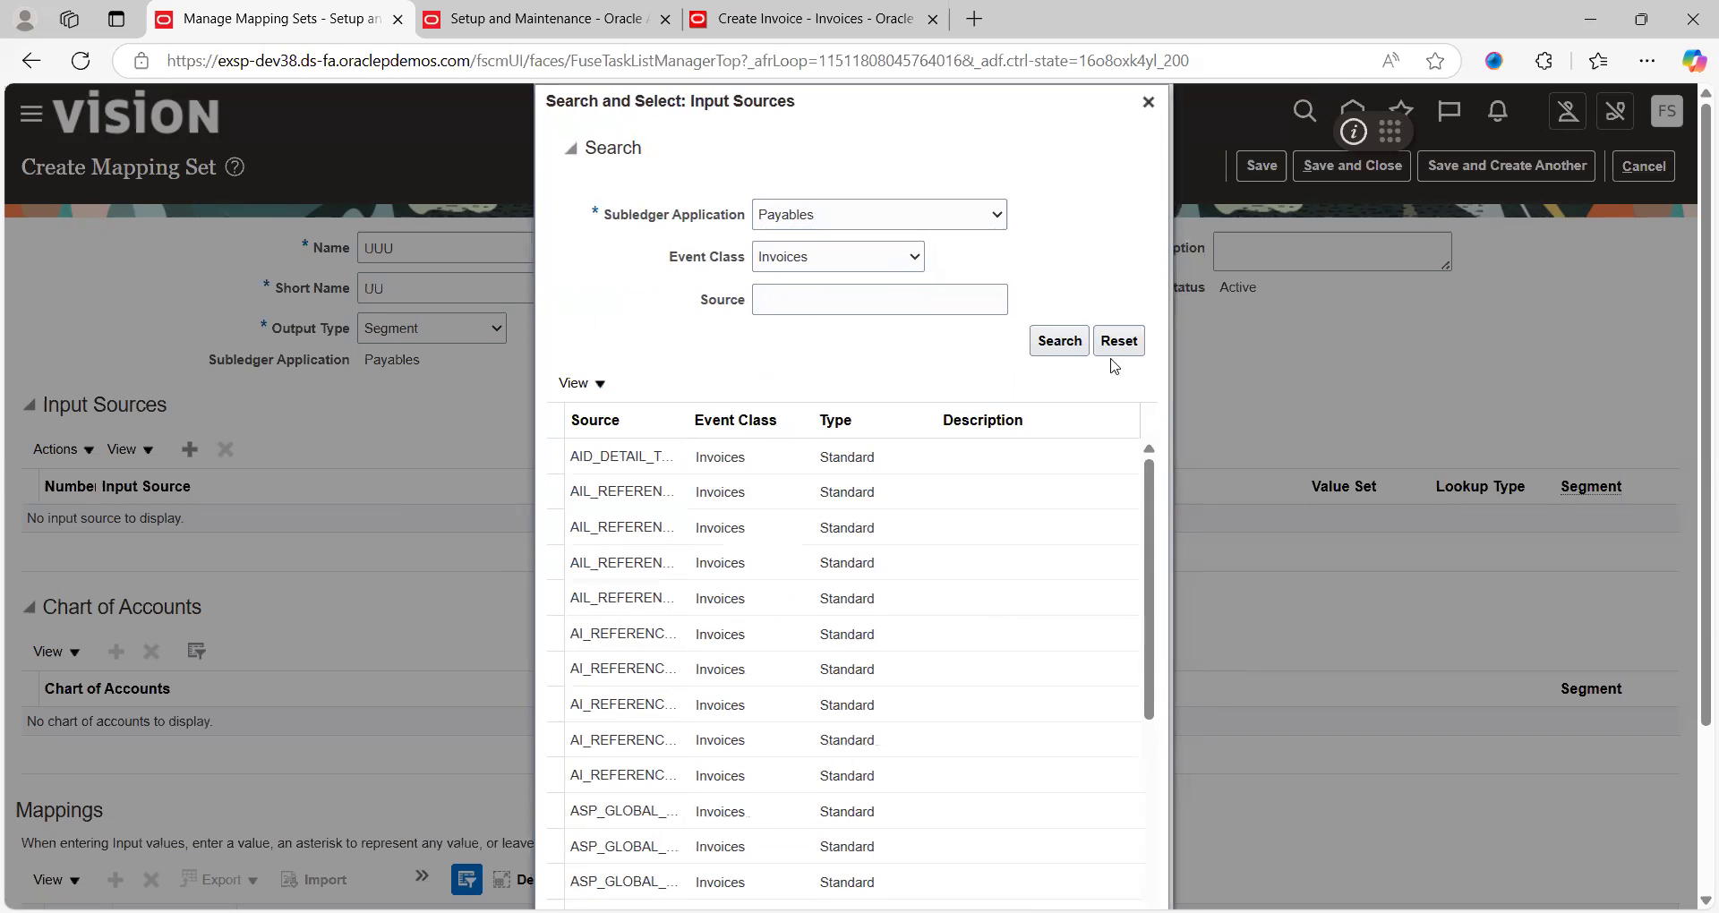
left_click(1149, 757)
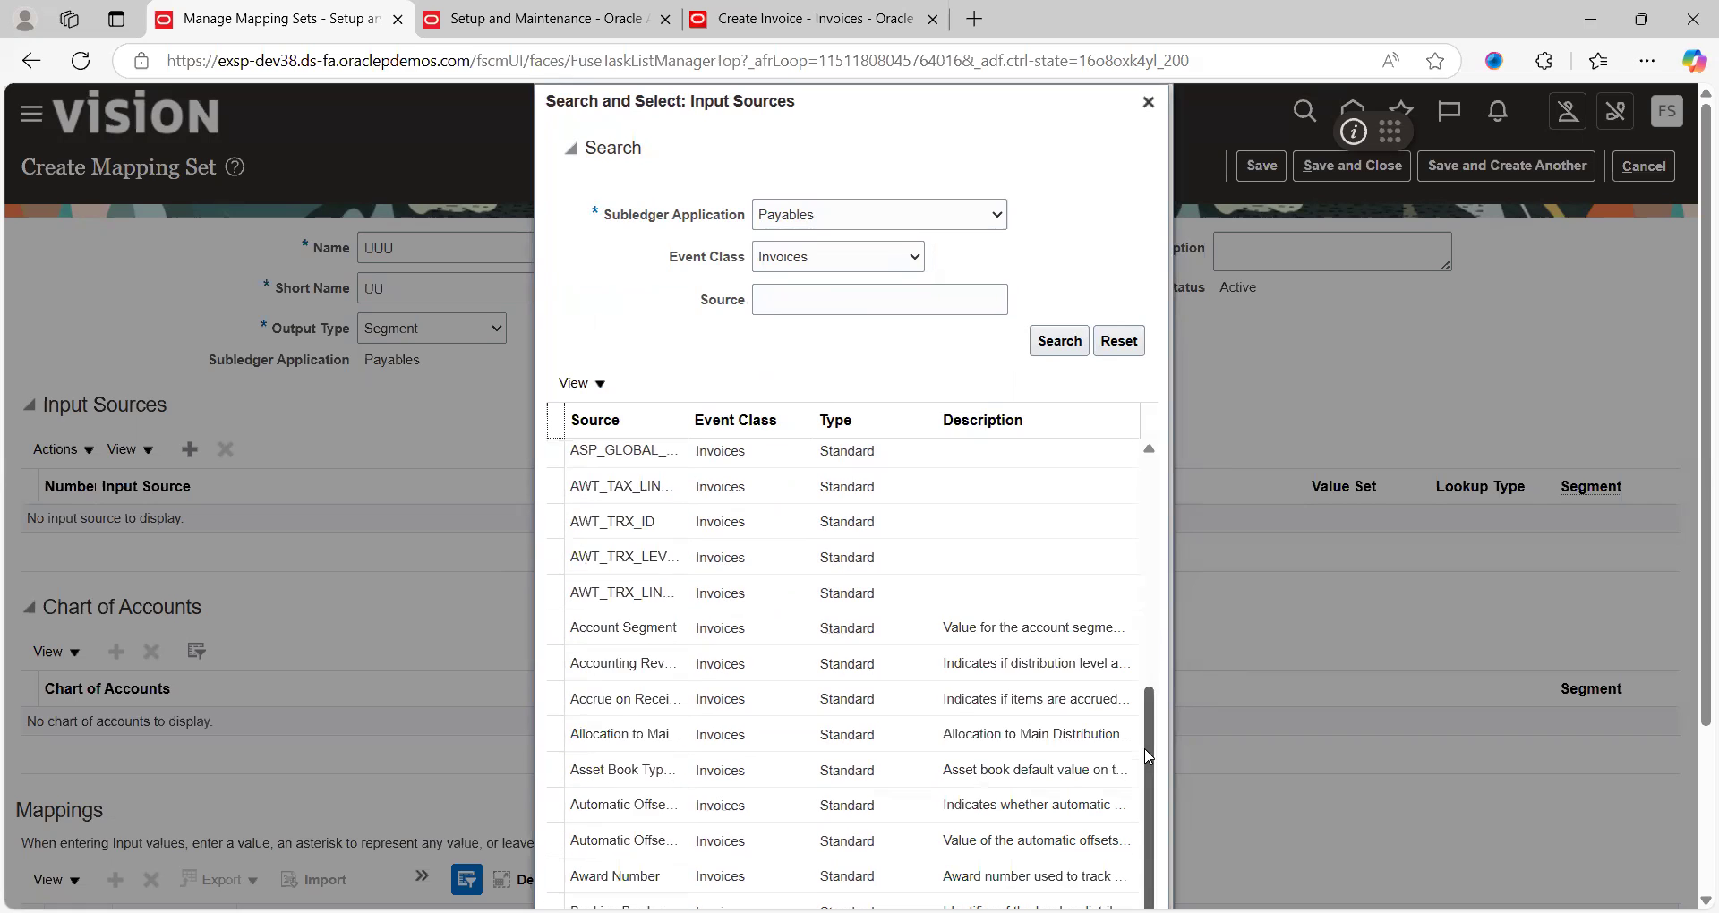
left_click(1147, 795)
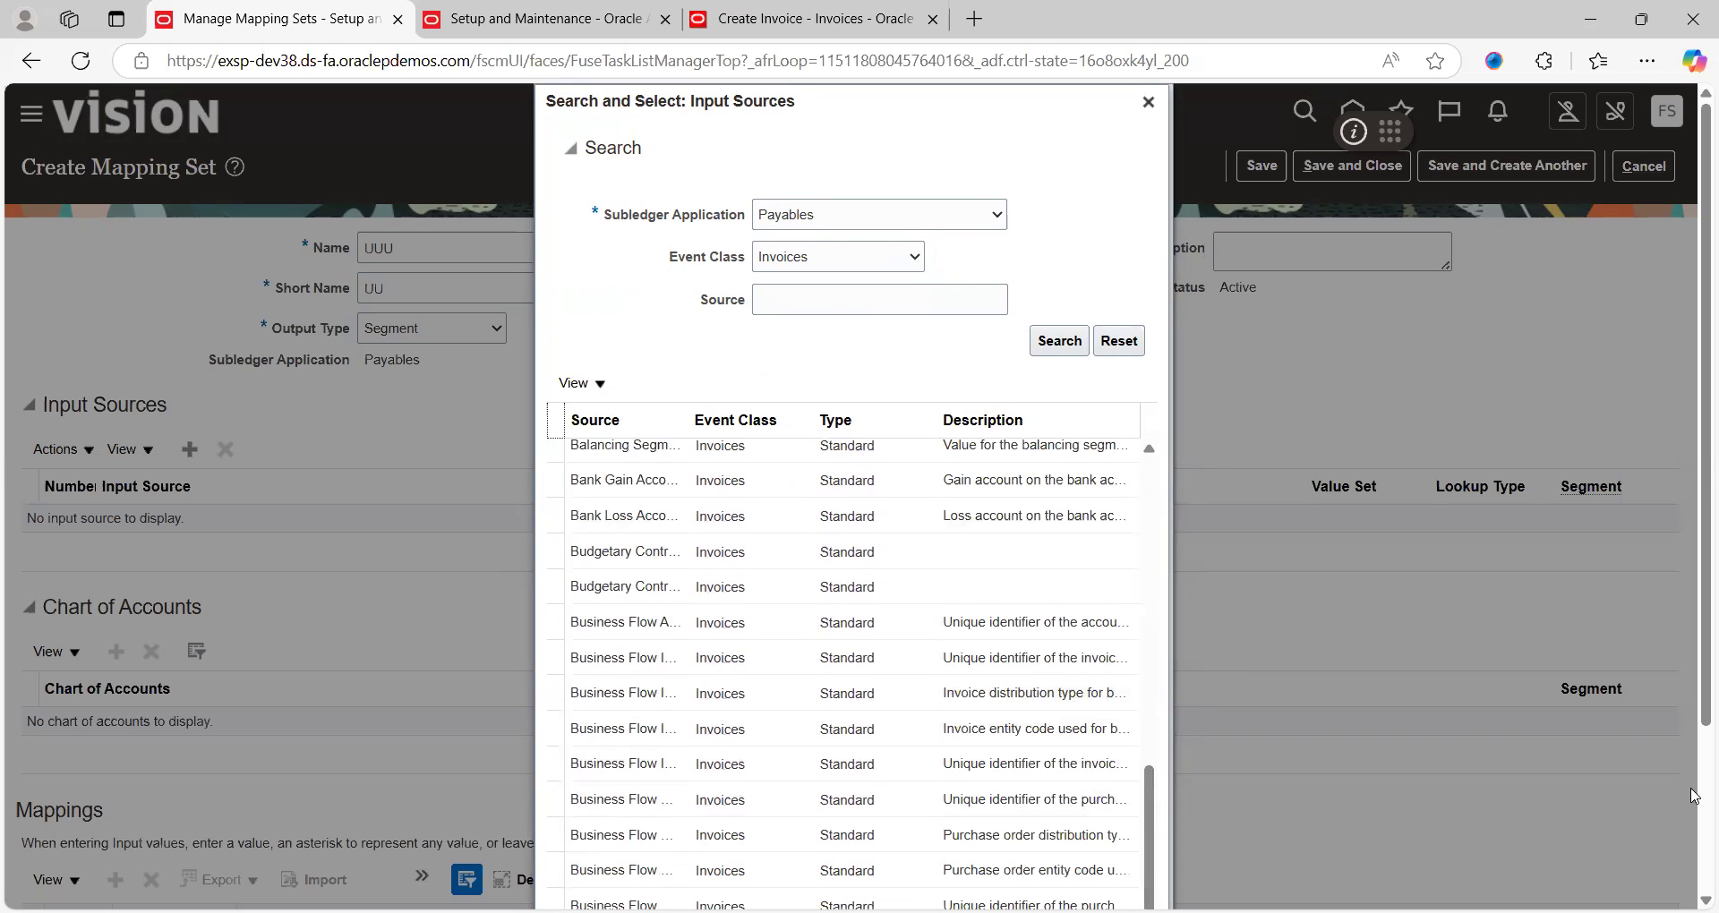
scroll(1191, 708, "down", 3)
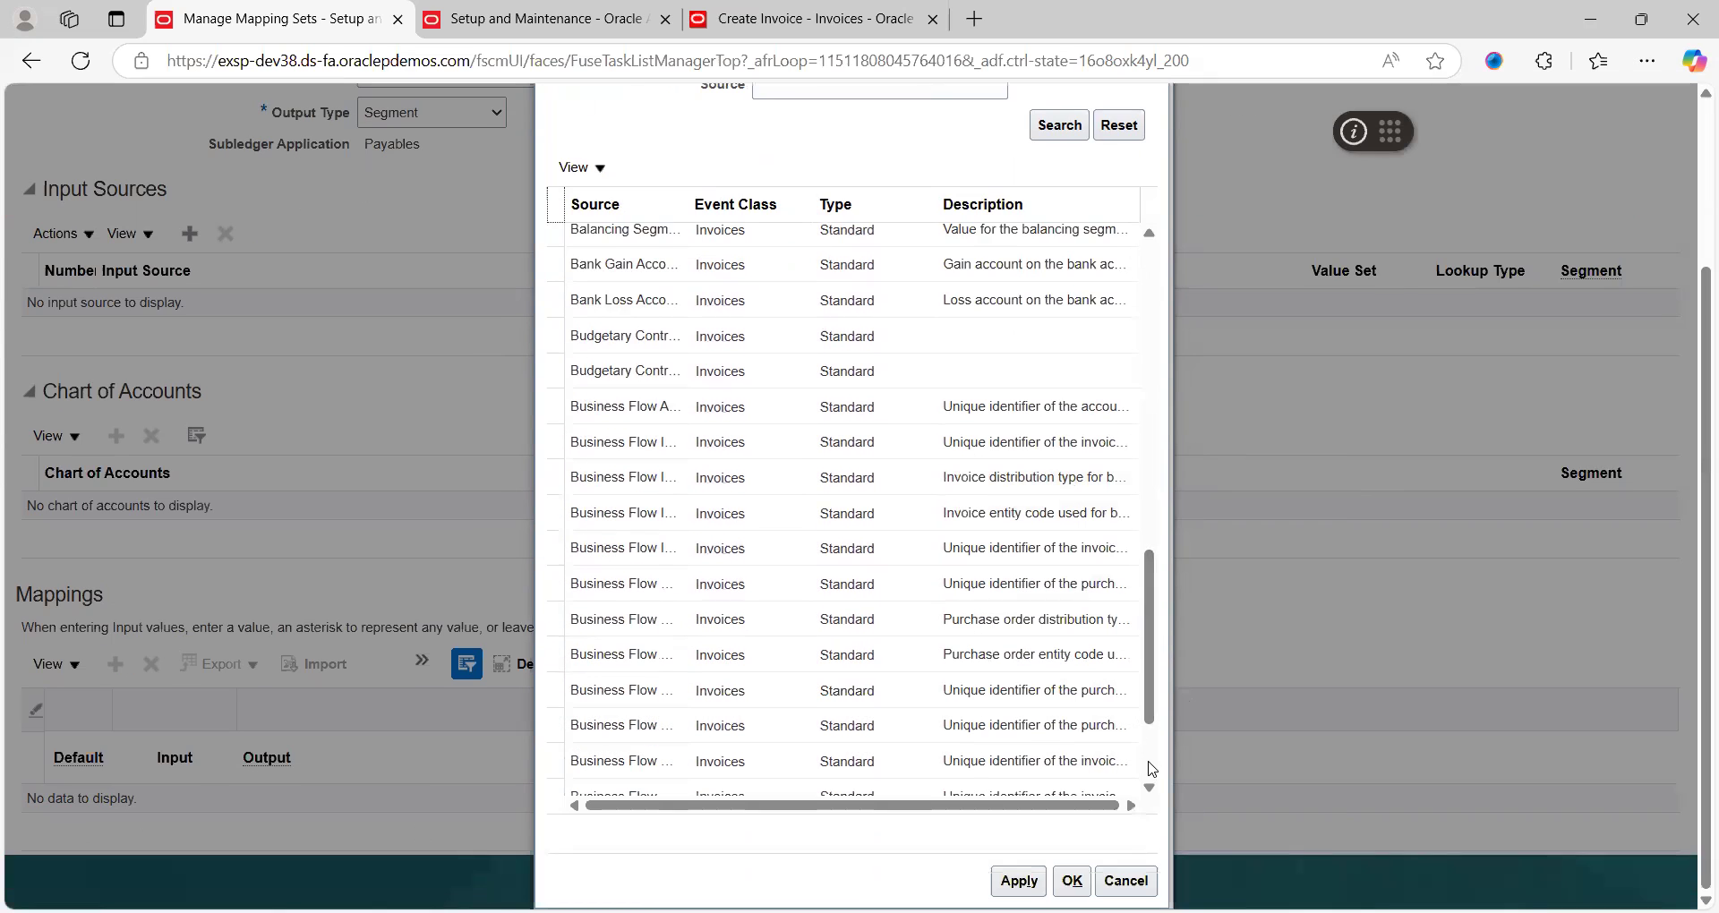
scroll(1149, 767, "down", 2)
scroll(1153, 774, "down", 5)
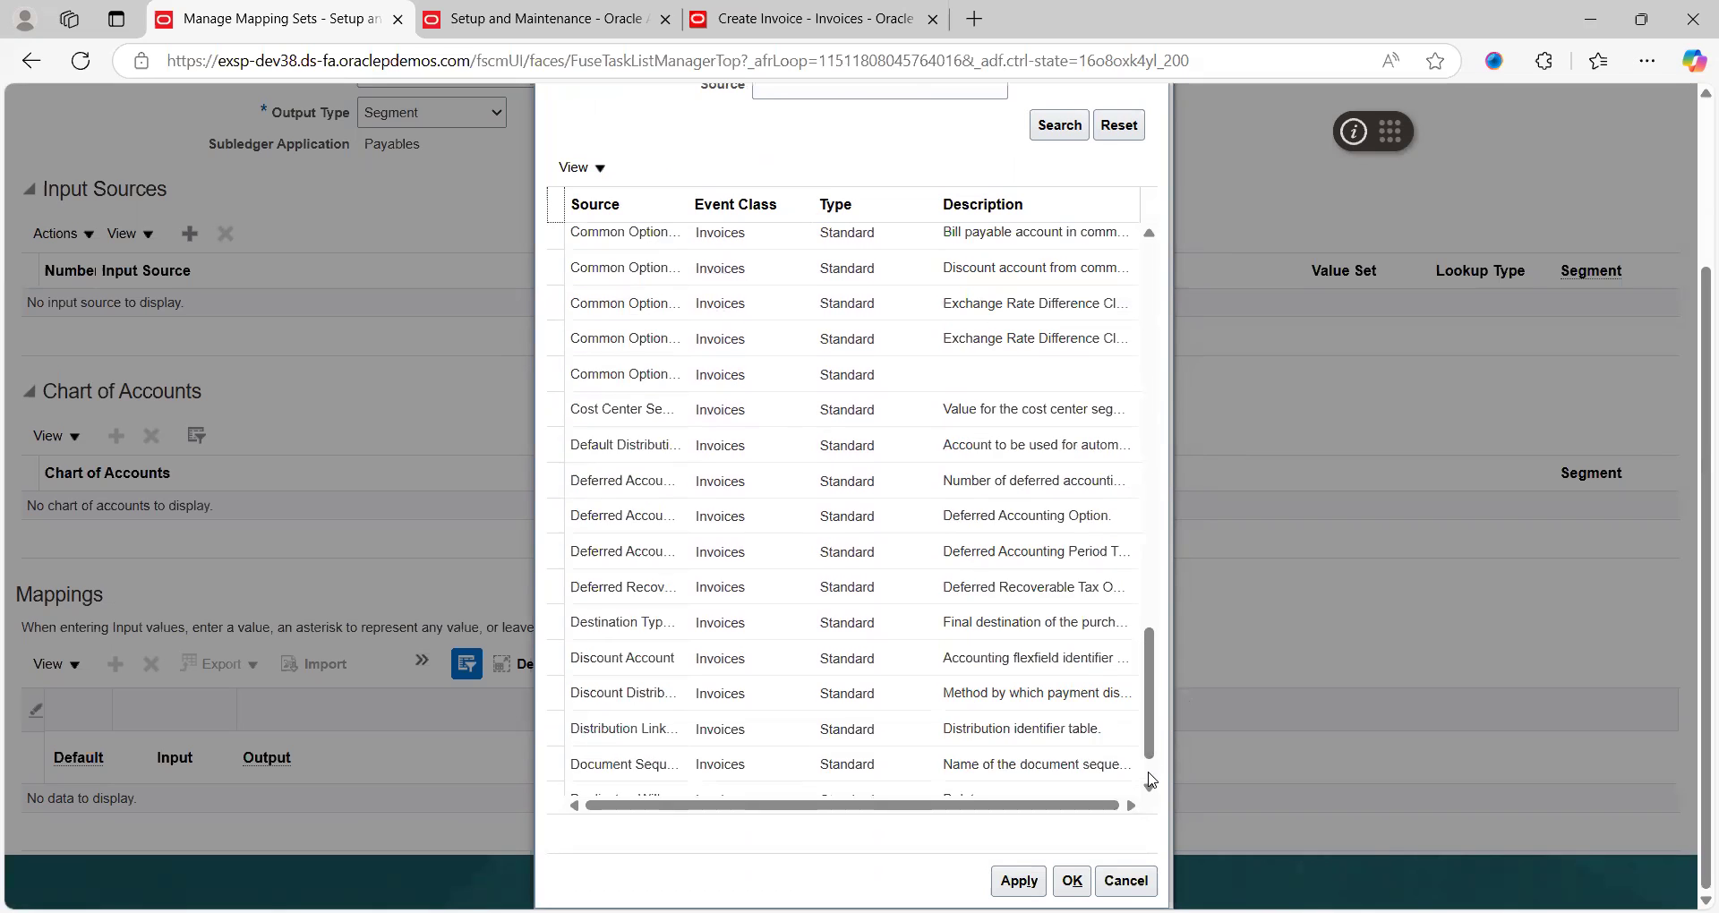
scroll(1153, 780, "down", 8)
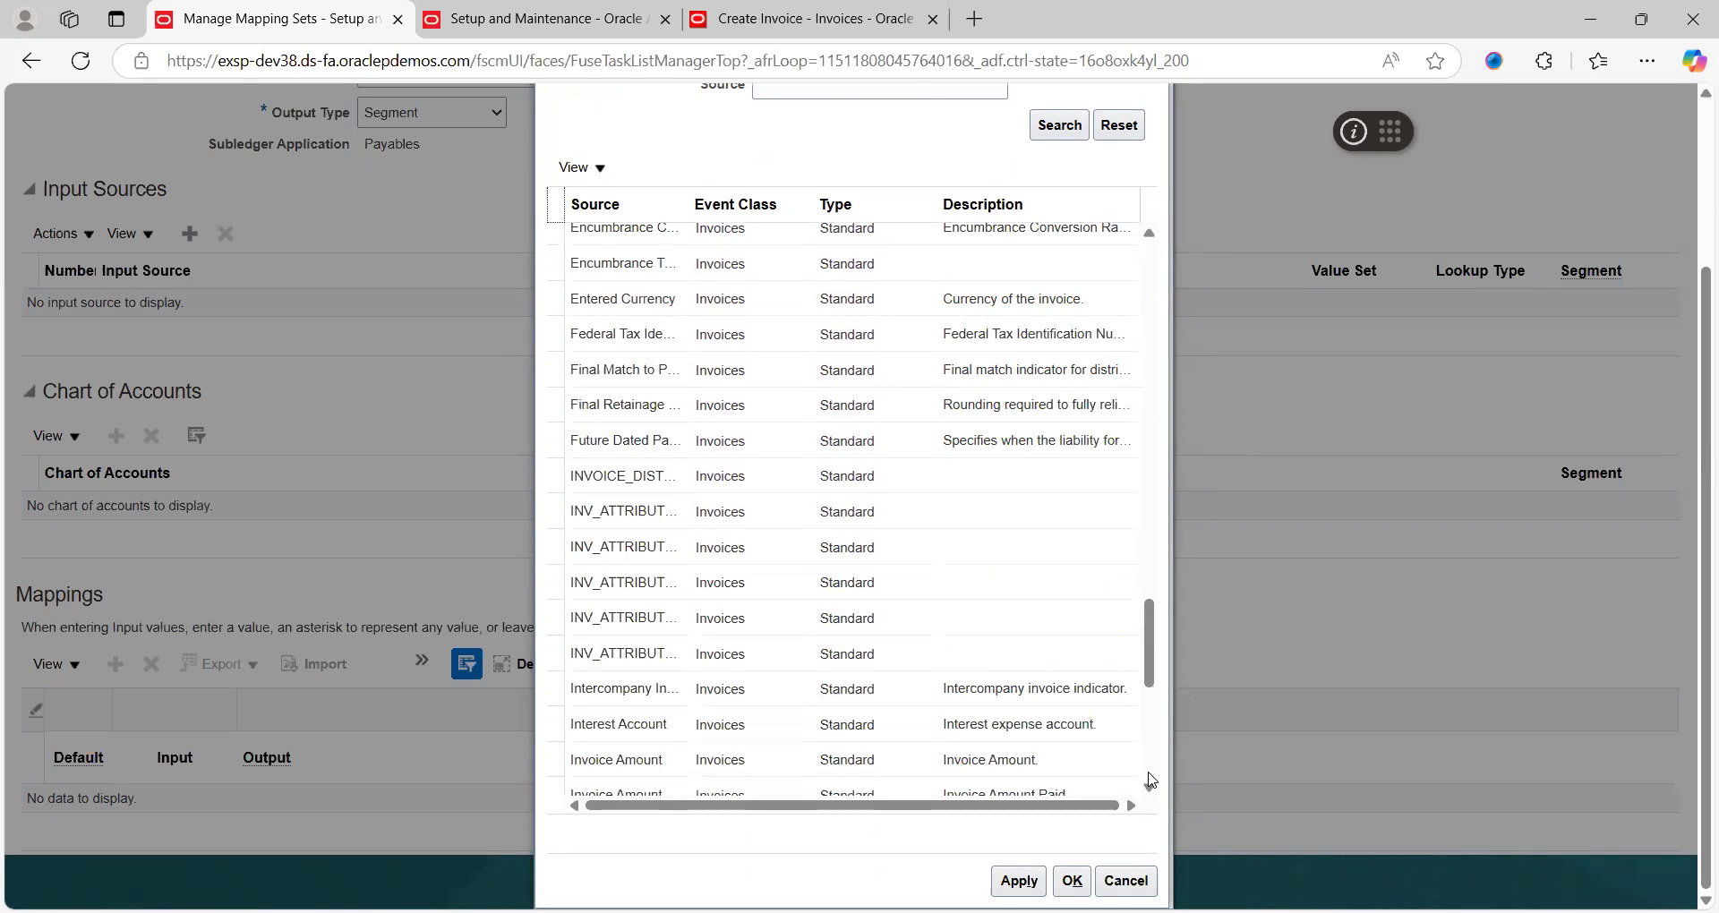
scroll(1153, 780, "down", 5)
scroll(1152, 780, "down", 8)
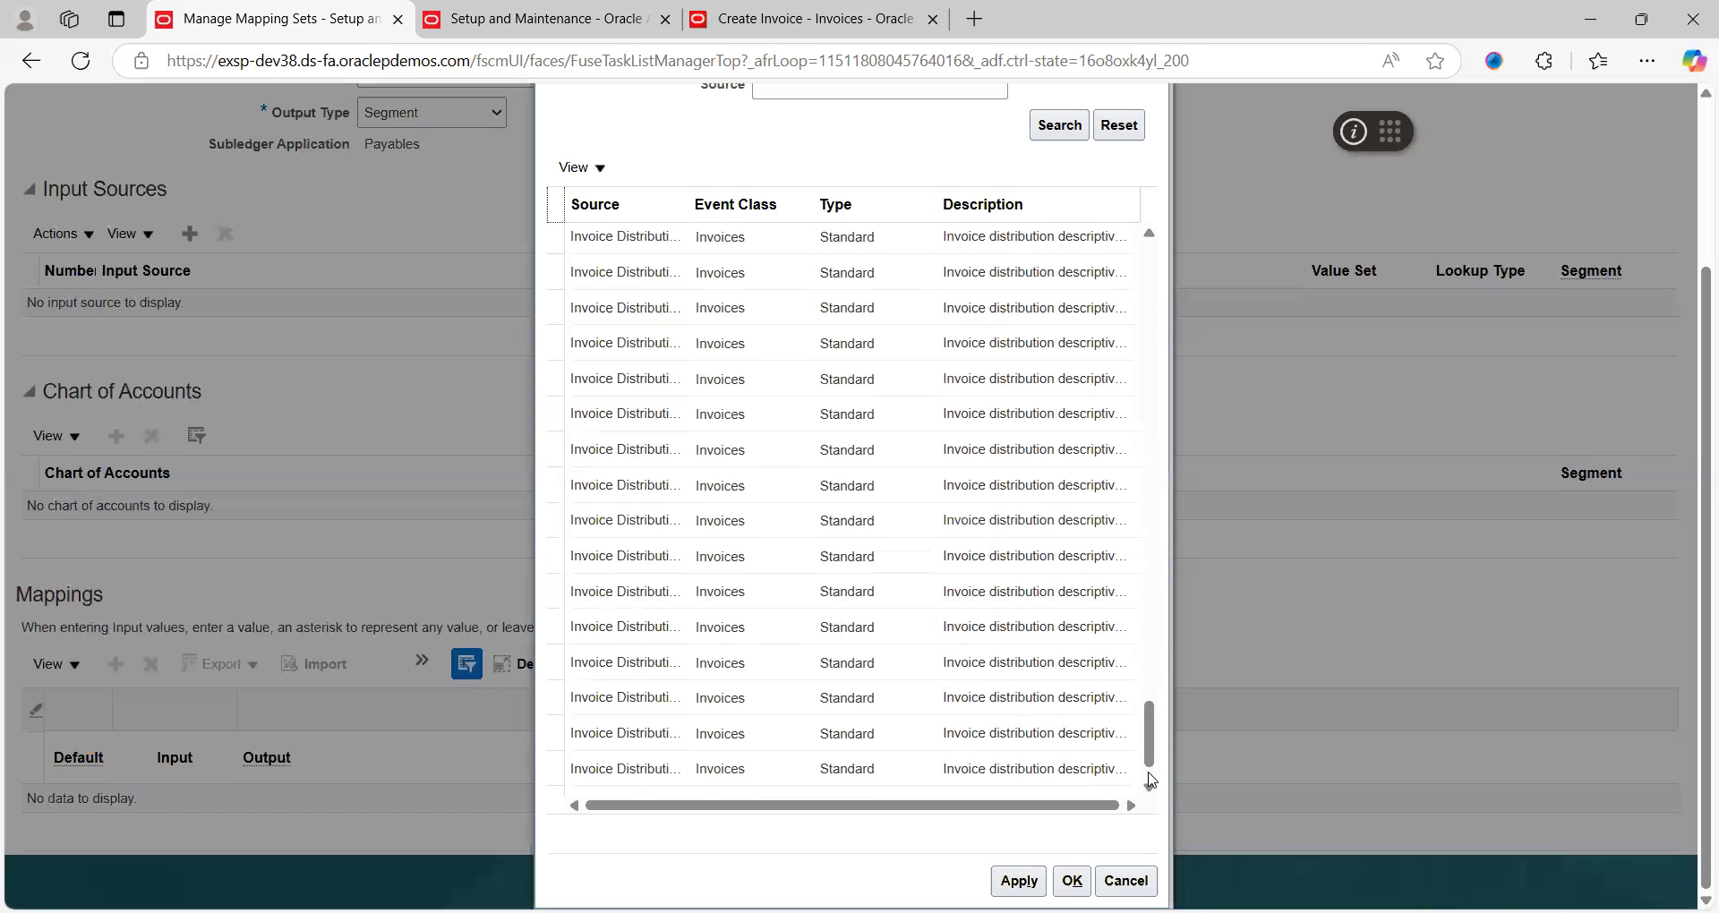
scroll(1153, 780, "down", 2)
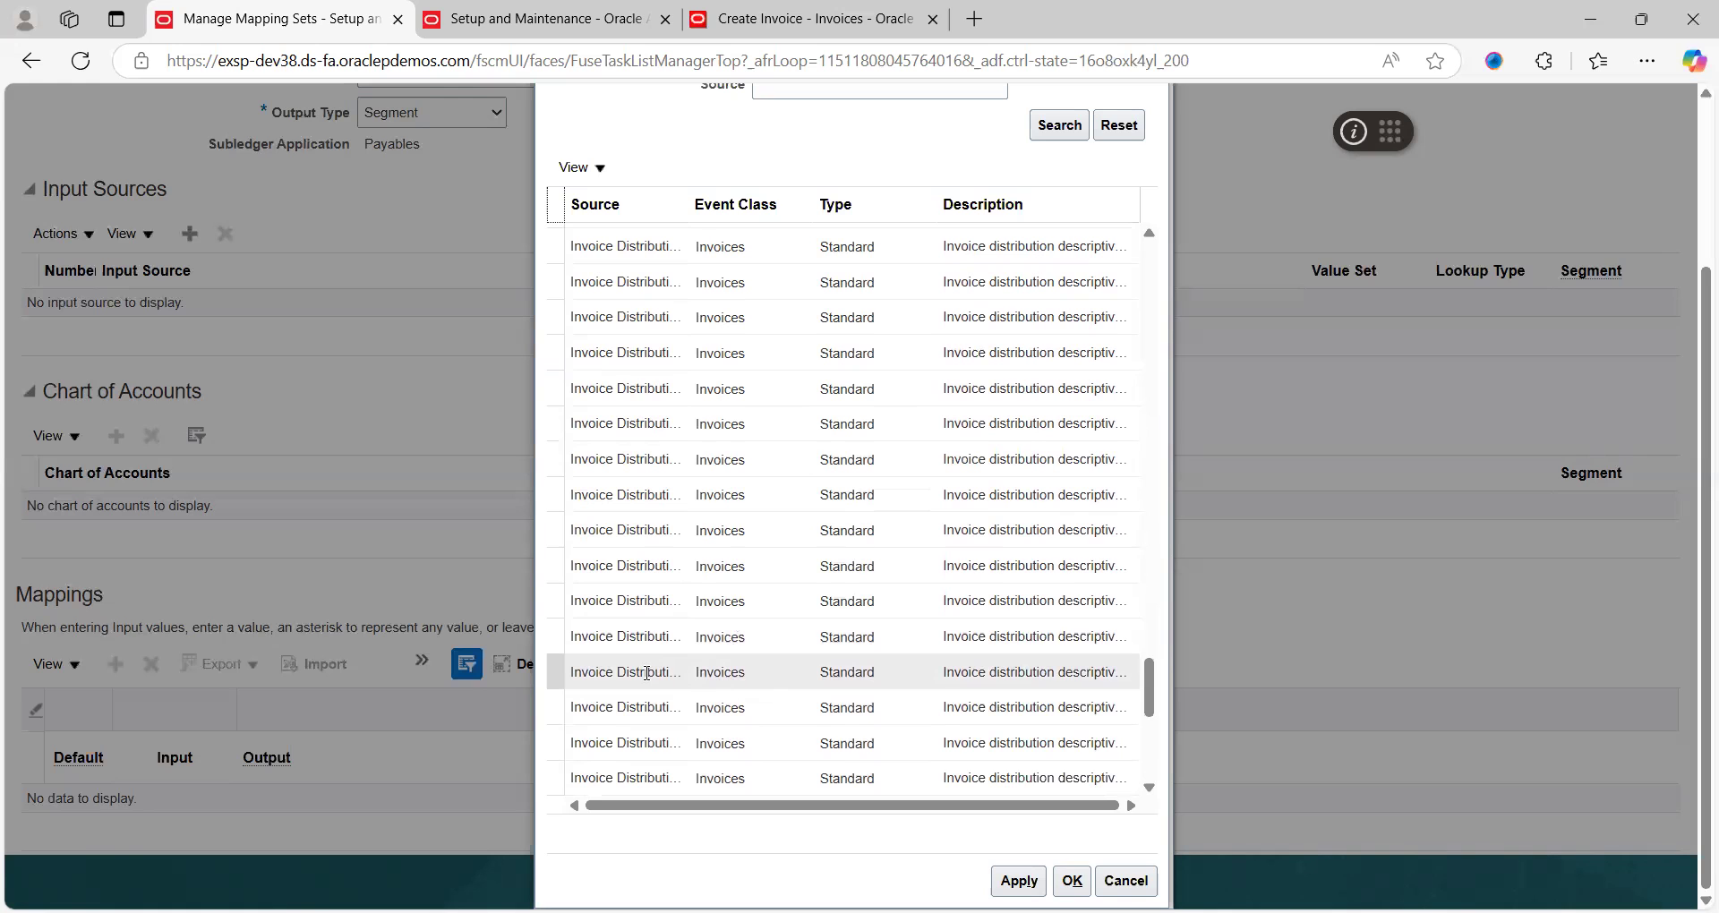
Page through the Invoices sources and add Ledger Currency as the input source
left_click(1150, 788)
left_click(1150, 788)
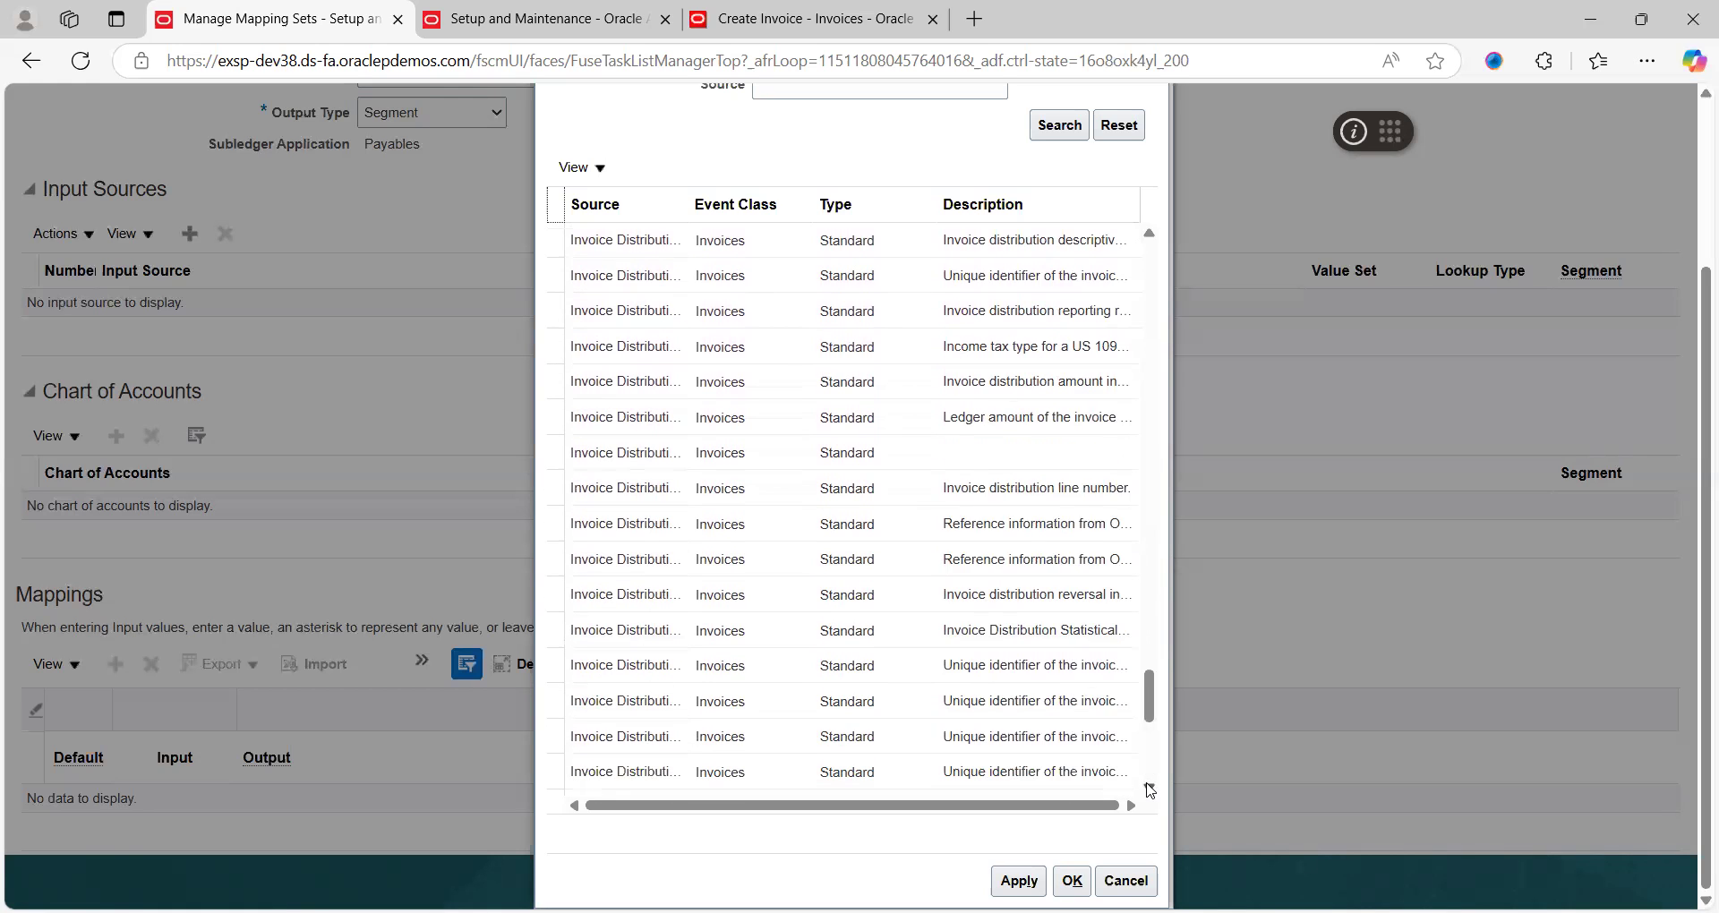
left_click(1149, 789)
left_click(1149, 788)
left_click(1150, 789)
left_click(1150, 789)
left_click(1150, 789)
left_click(1149, 789)
left_click(1150, 789)
left_click(1150, 788)
left_click(1150, 789)
left_click(1150, 788)
left_click(1149, 789)
left_click(1150, 789)
left_click(1149, 789)
left_click(1149, 789)
left_click(1150, 789)
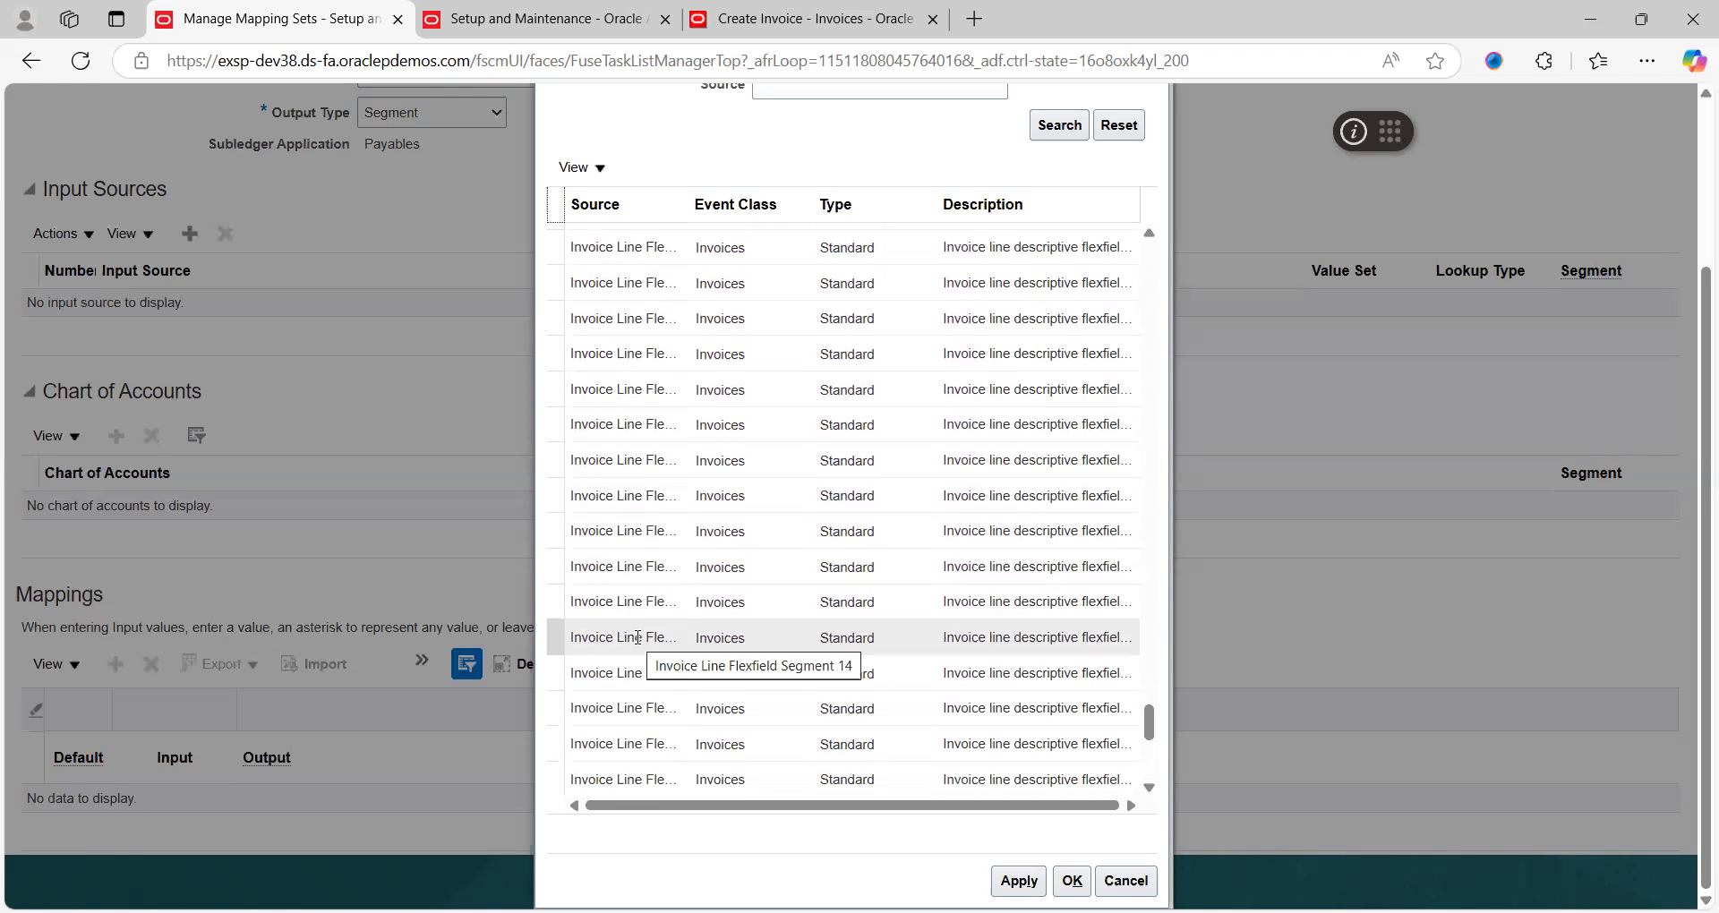
left_click(1150, 788)
left_click(1149, 789)
left_click(1150, 789)
left_click(1150, 789)
left_click(1149, 789)
left_click(1150, 789)
left_click(1150, 789)
left_click(1150, 788)
left_click(1150, 789)
left_click(1149, 789)
left_click(1150, 788)
left_click(1149, 788)
left_click(1149, 788)
left_click(1150, 789)
left_click(1150, 789)
left_click(1150, 789)
left_click(1150, 788)
left_click(1149, 789)
left_click(1150, 789)
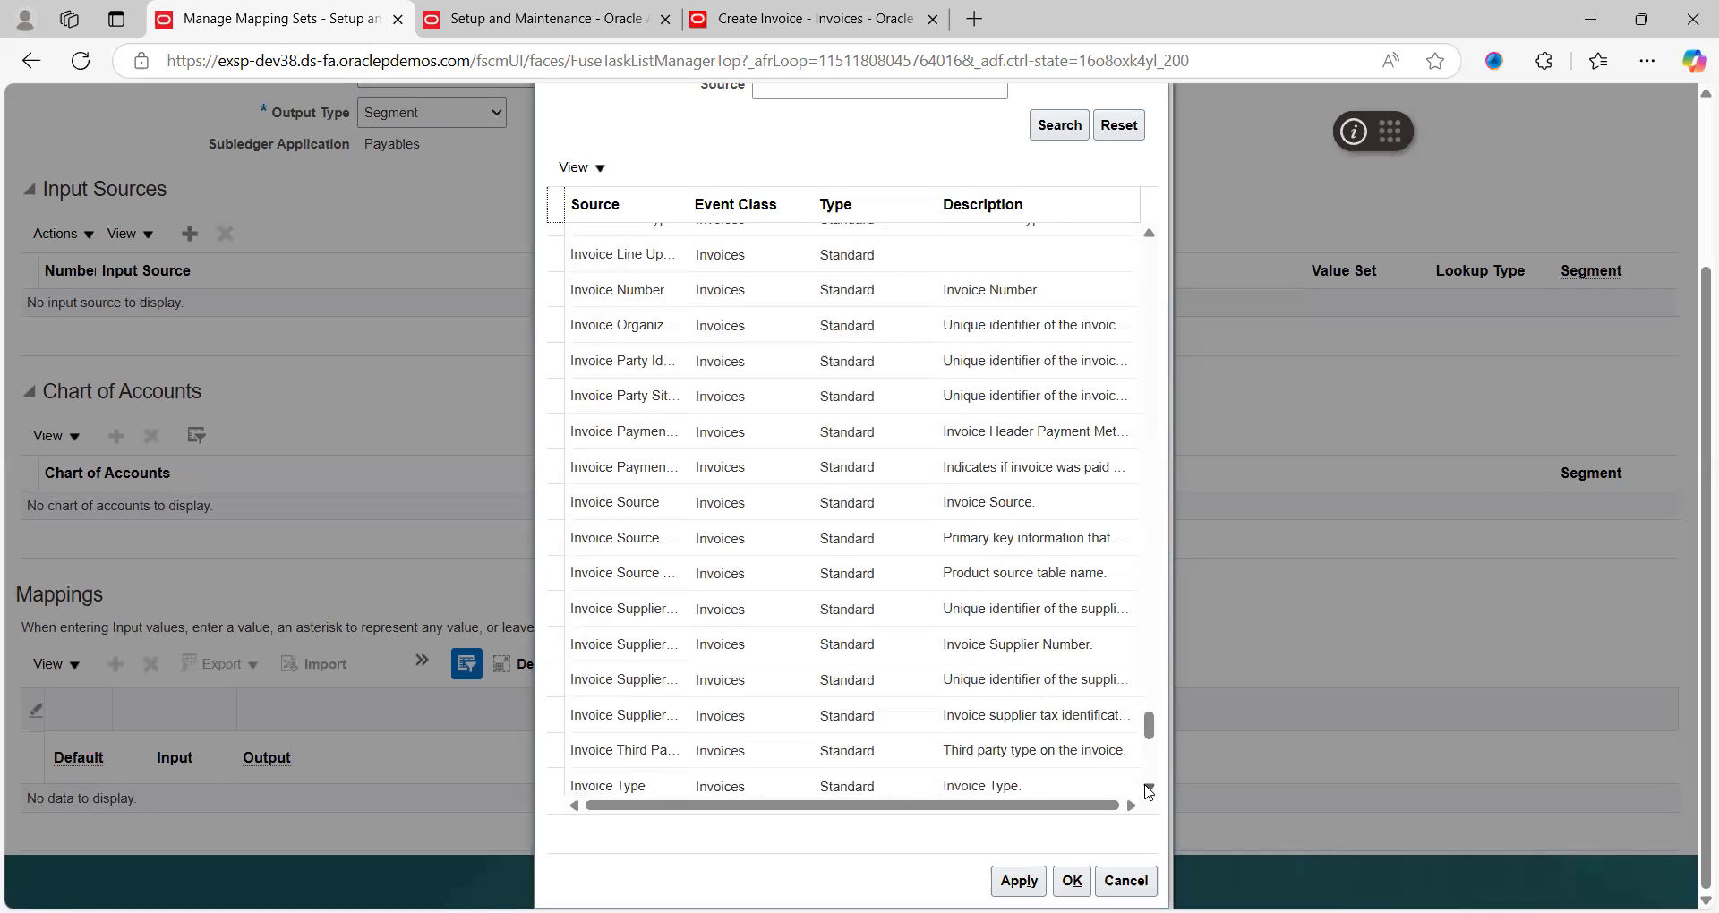
left_click(1149, 789)
left_click(1150, 789)
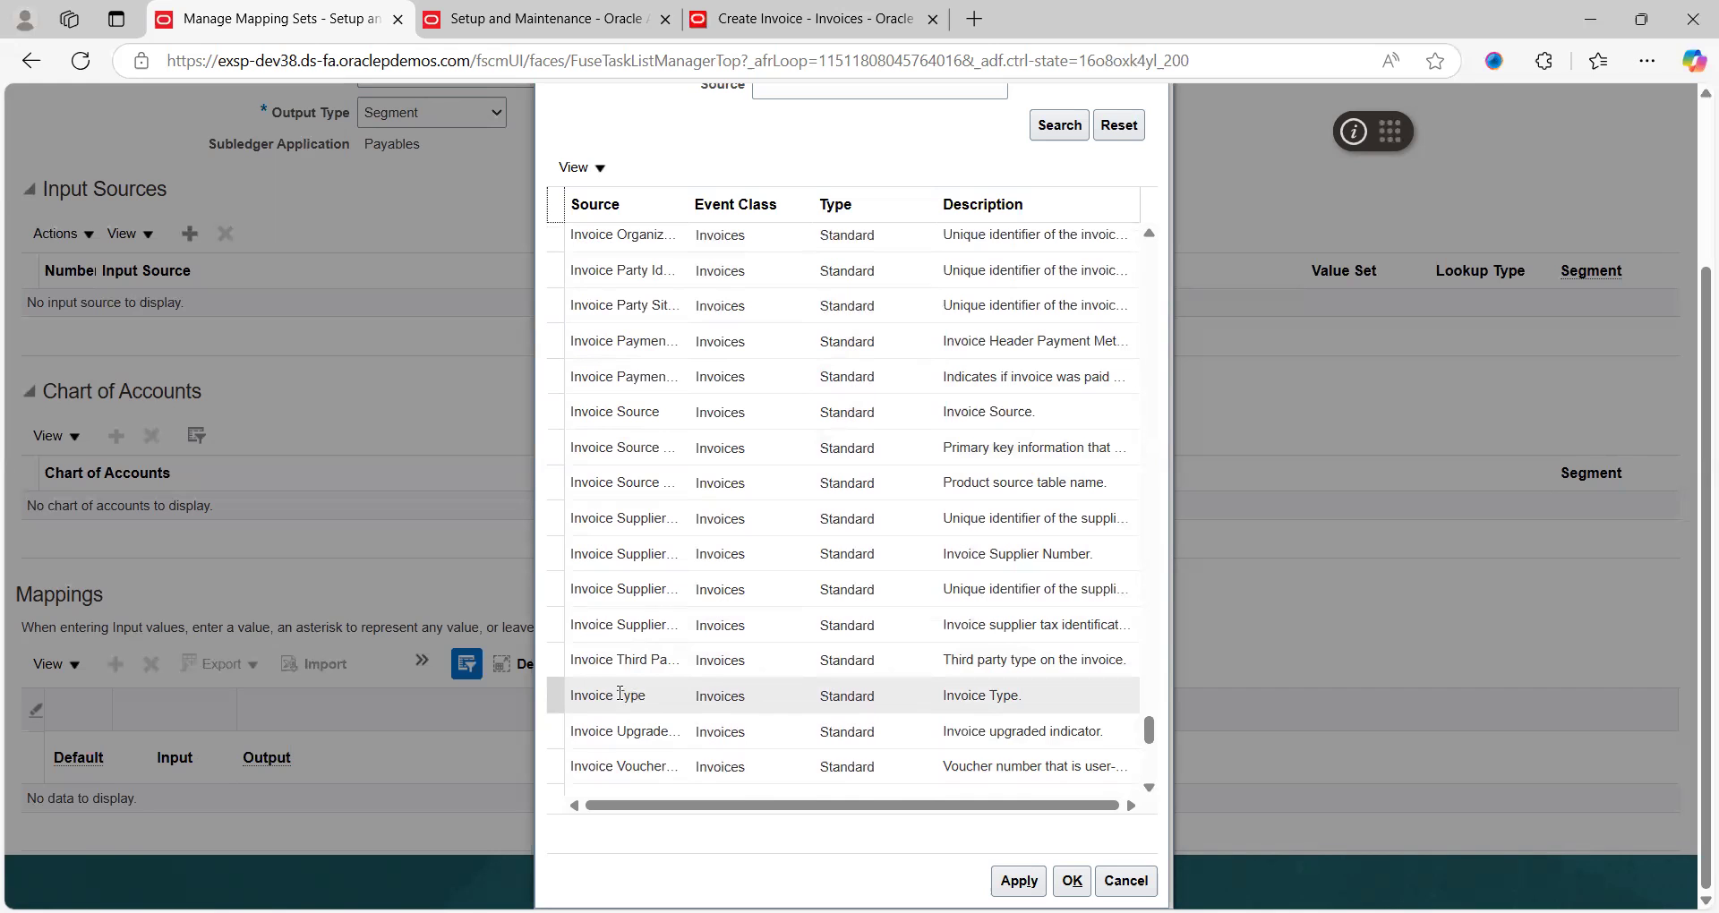
left_click(1149, 787)
left_click(1151, 786)
left_click(1151, 785)
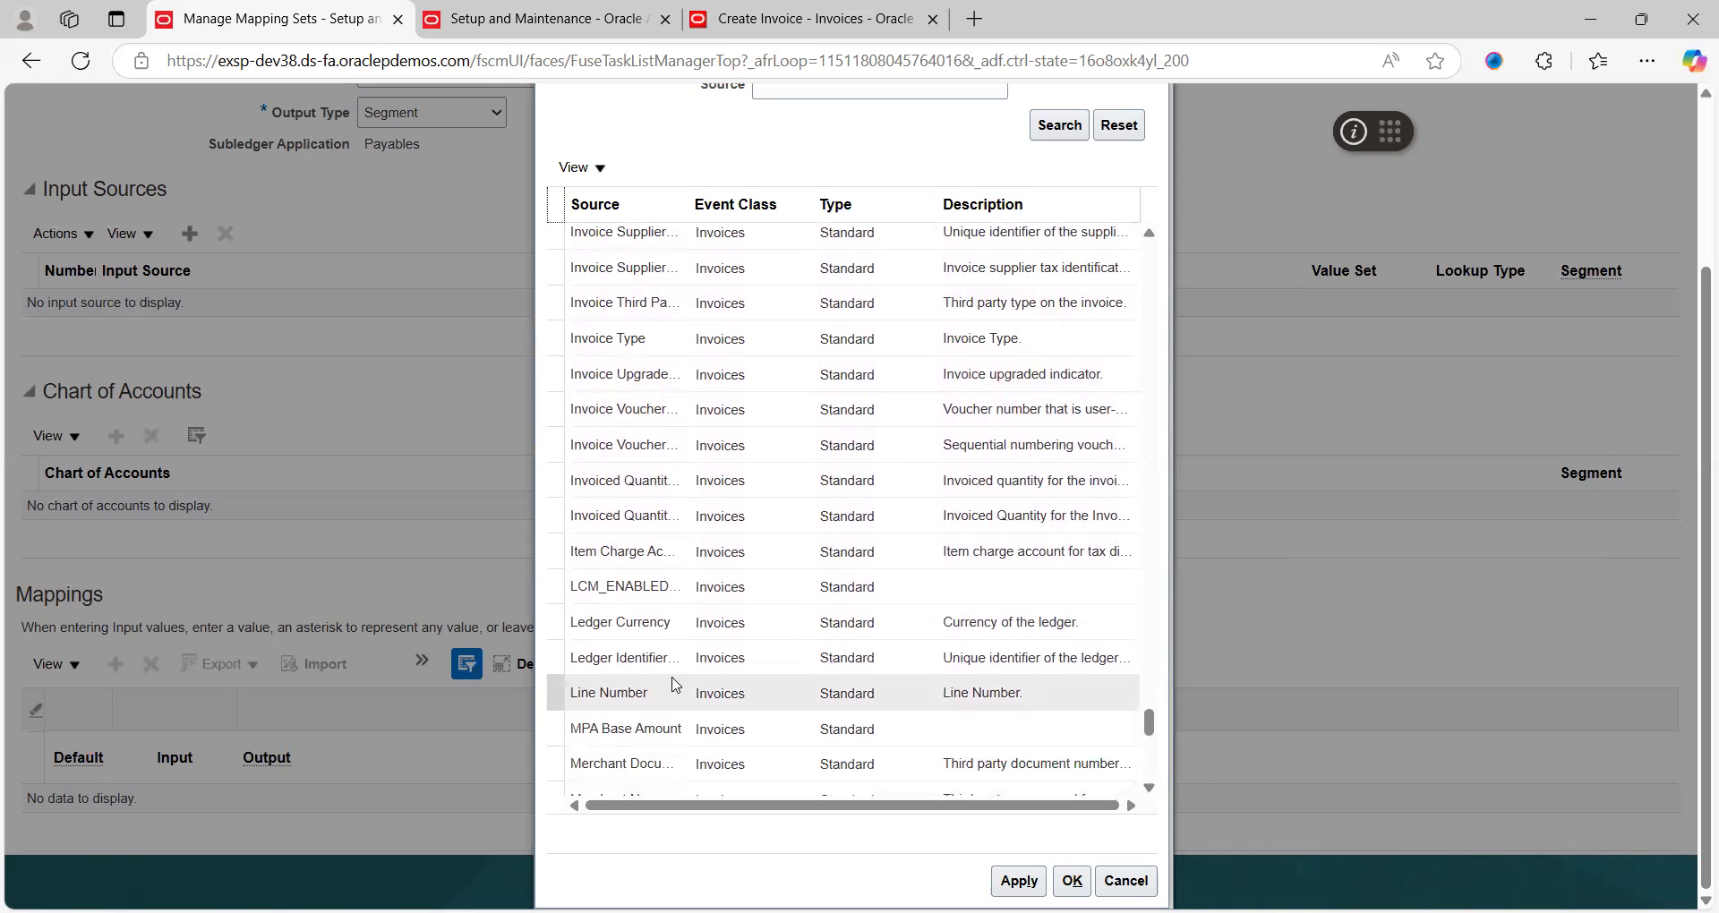
left_click(656, 624)
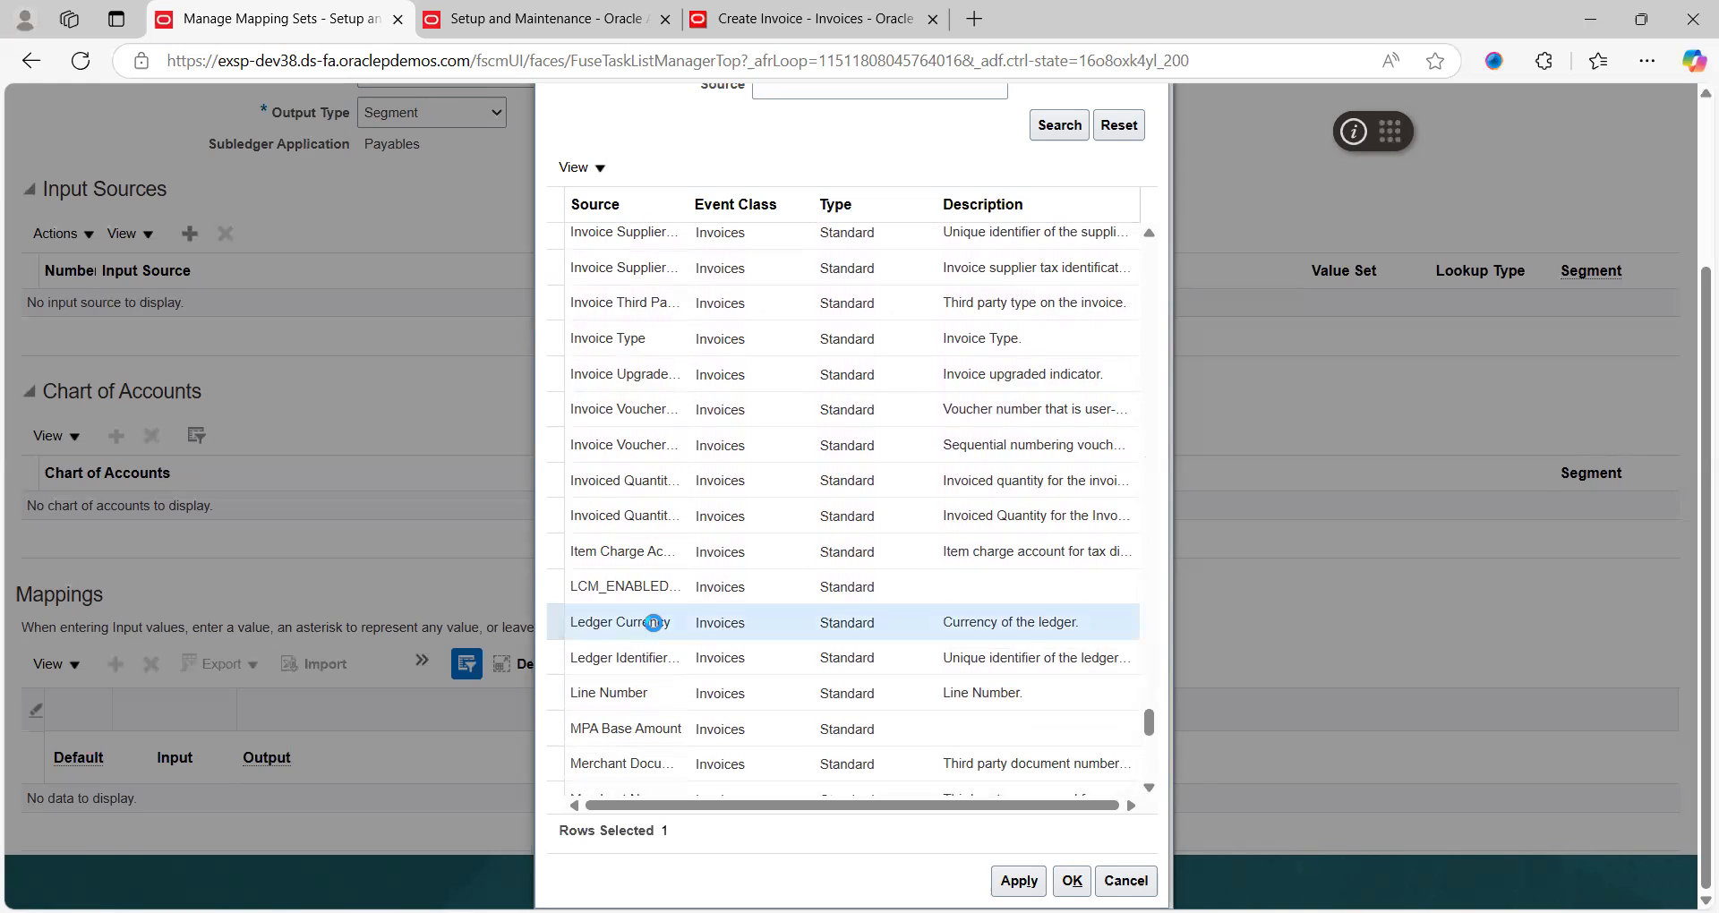
left_click(1025, 882)
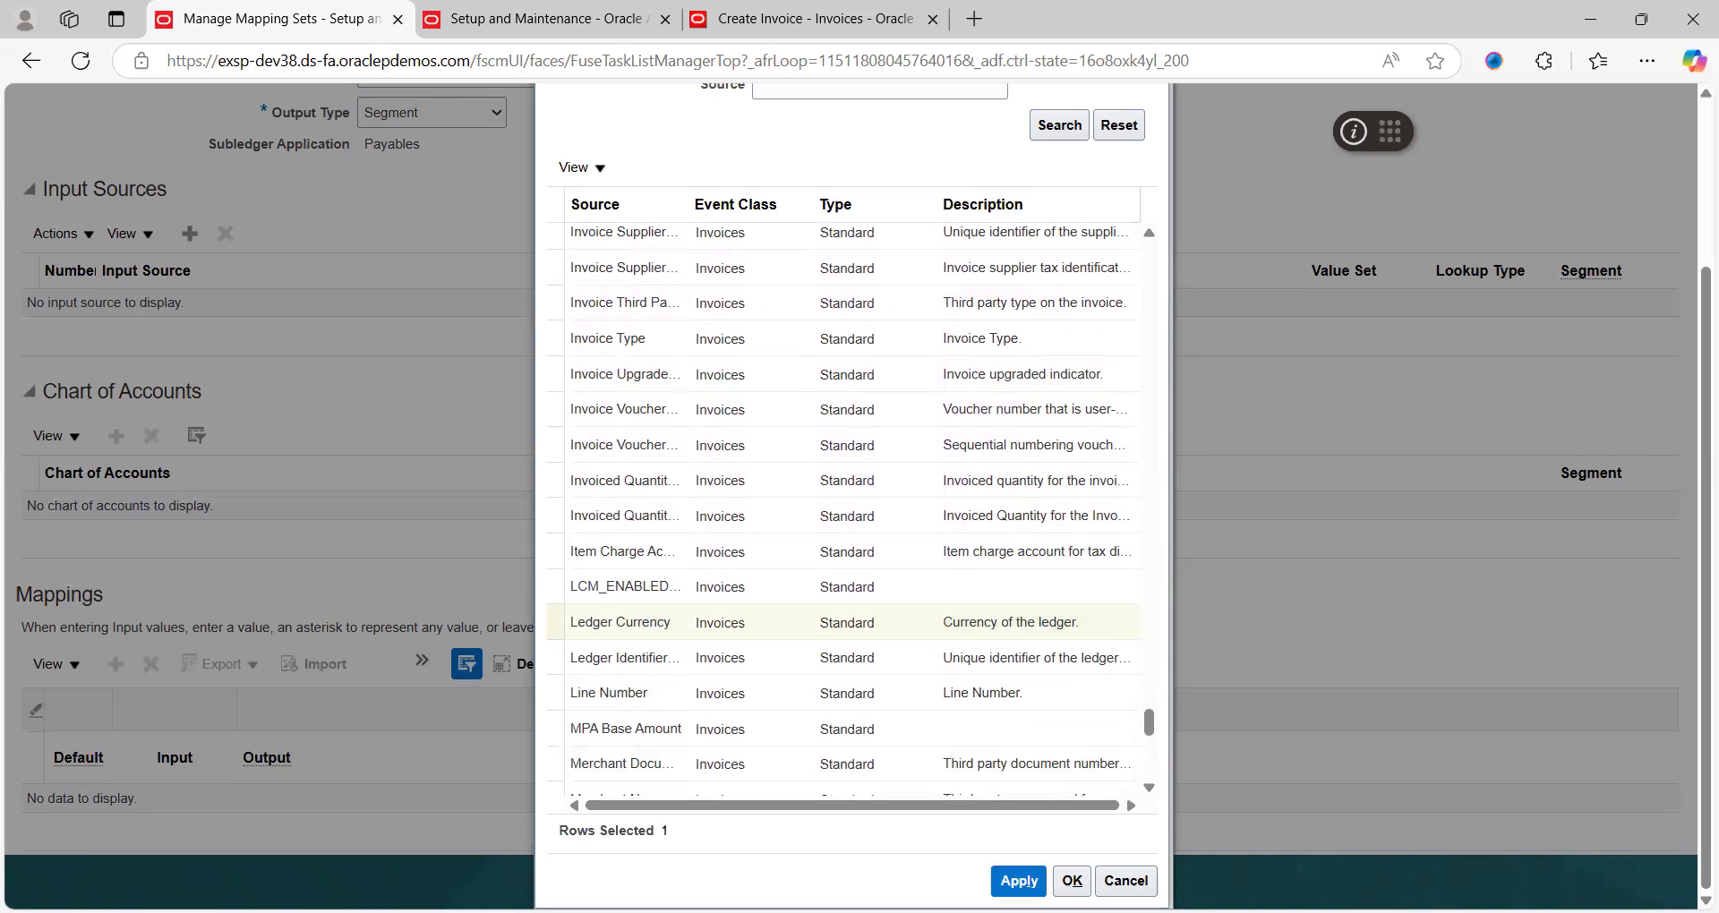
left_click(1071, 882)
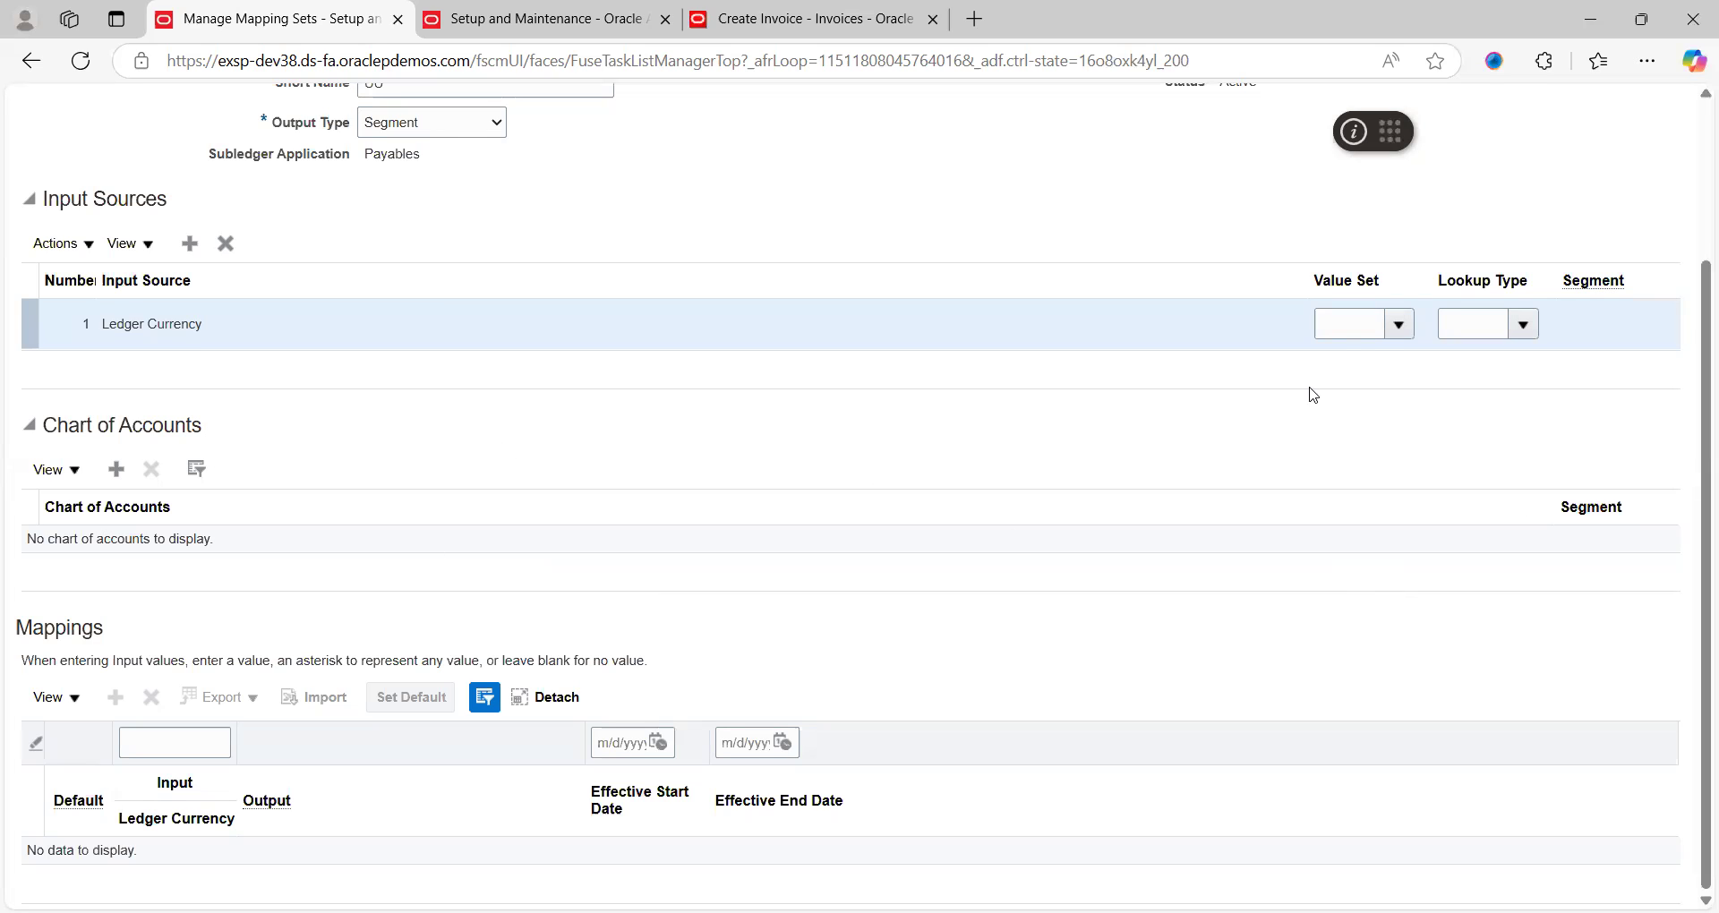
Add a chart of accounts row using US Chart of Accounts with Product as output segment
left_click(1397, 338)
left_click(1141, 231)
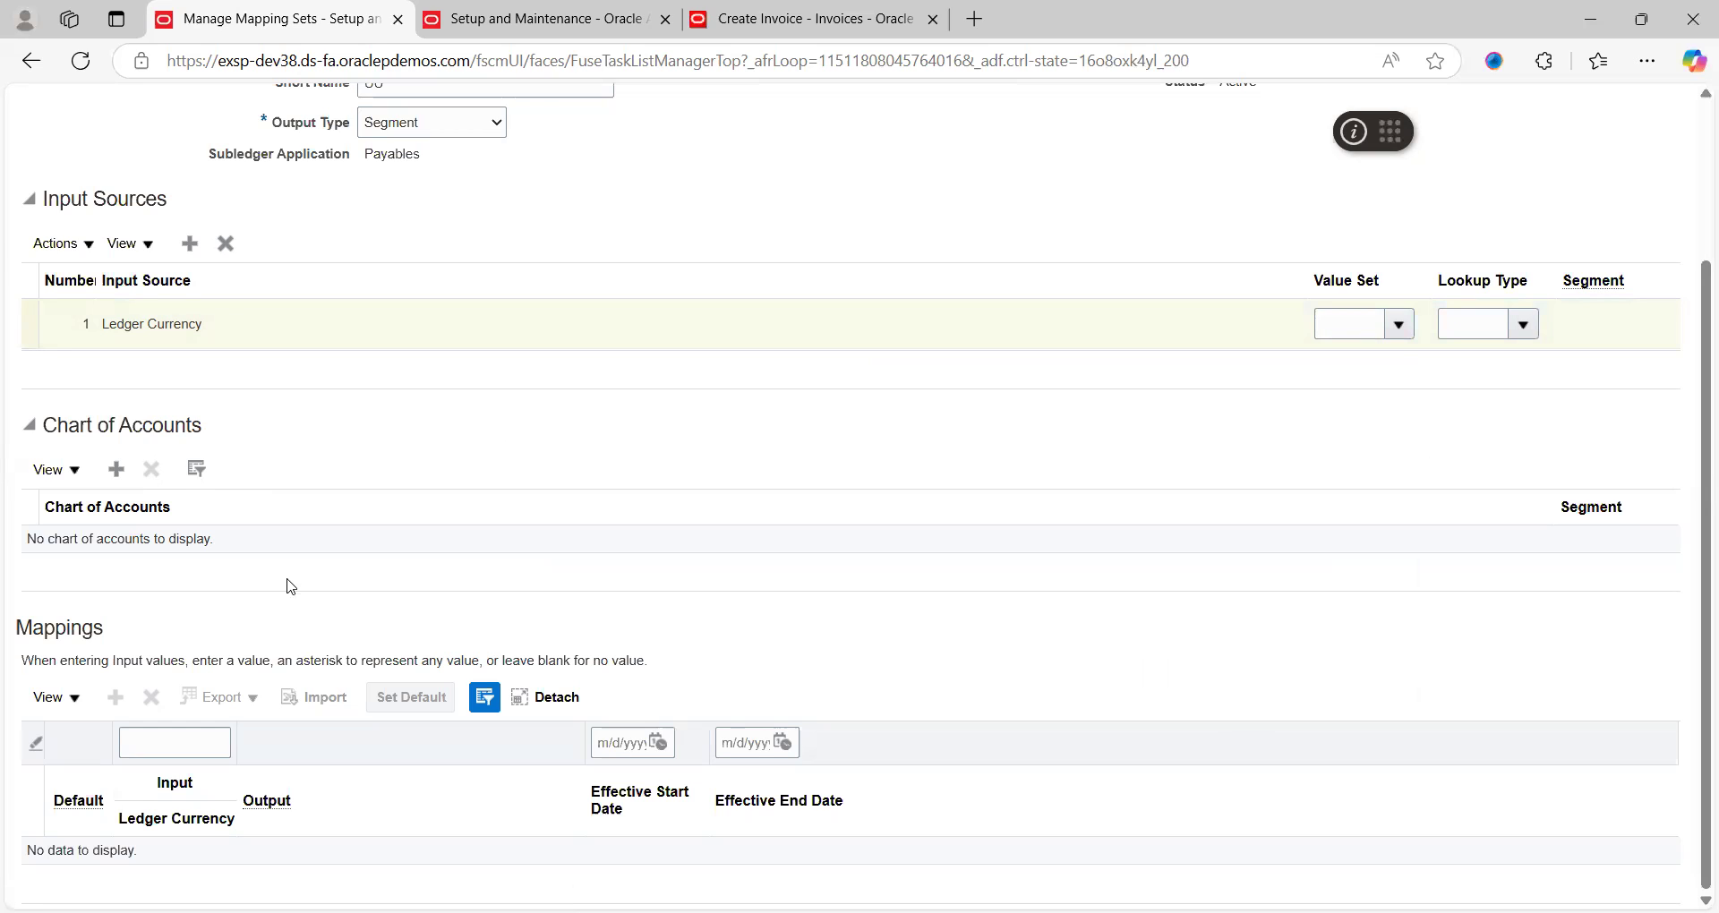
left_click(117, 469)
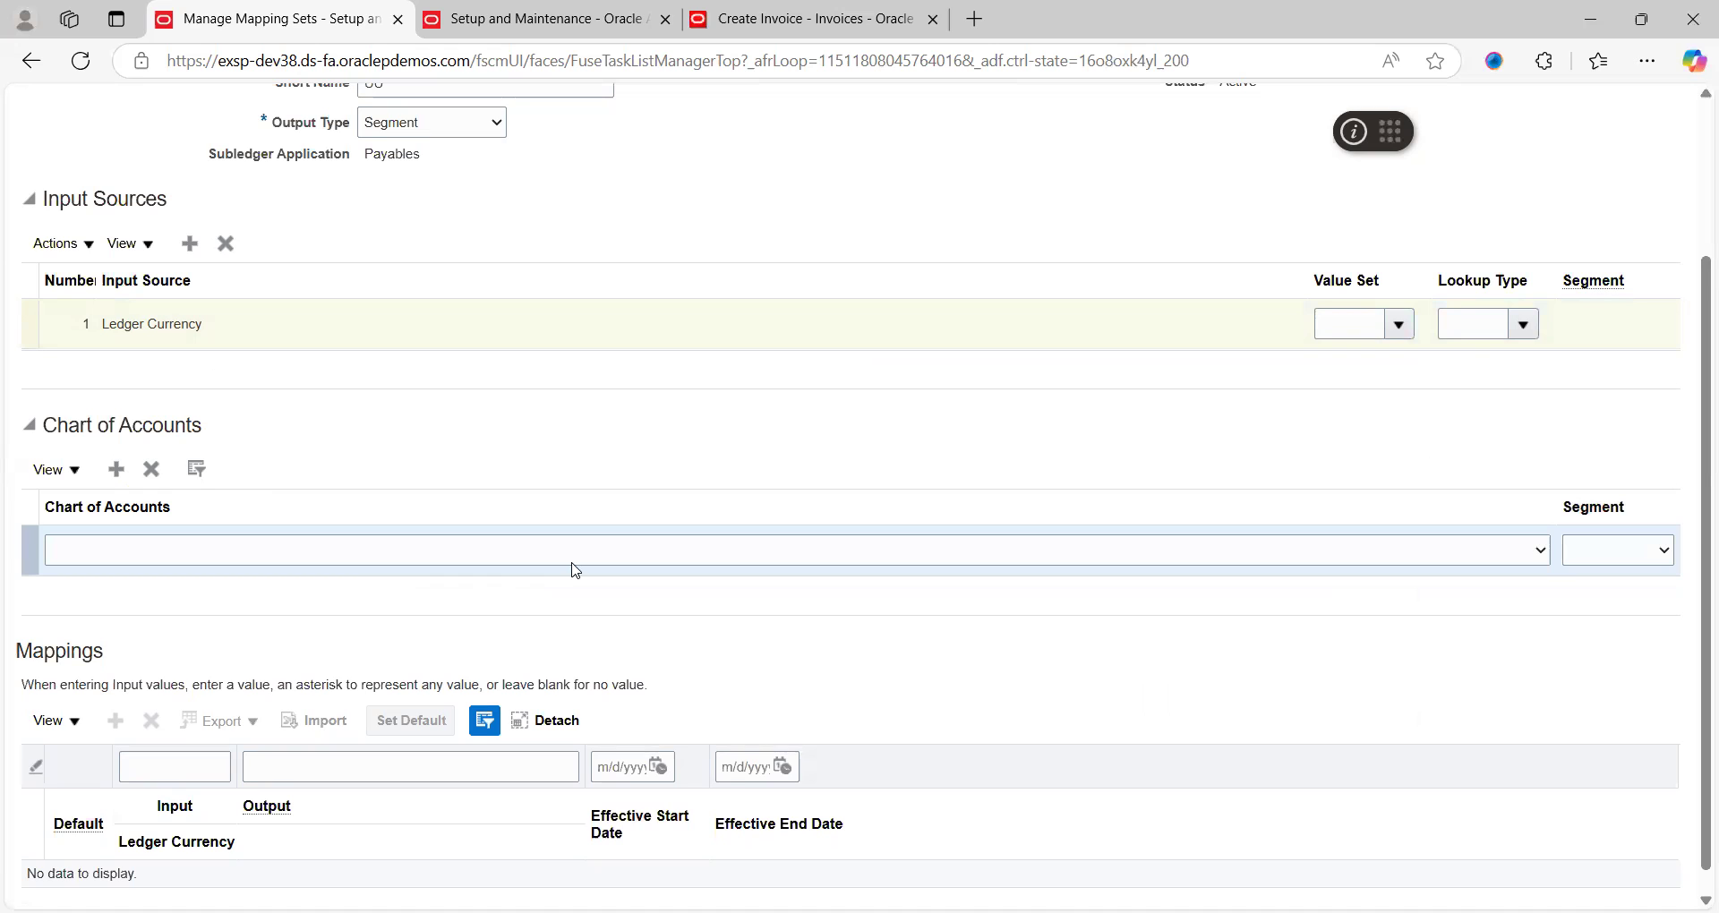
left_click(1249, 554)
left_click_drag(1545, 461, 1546, 467)
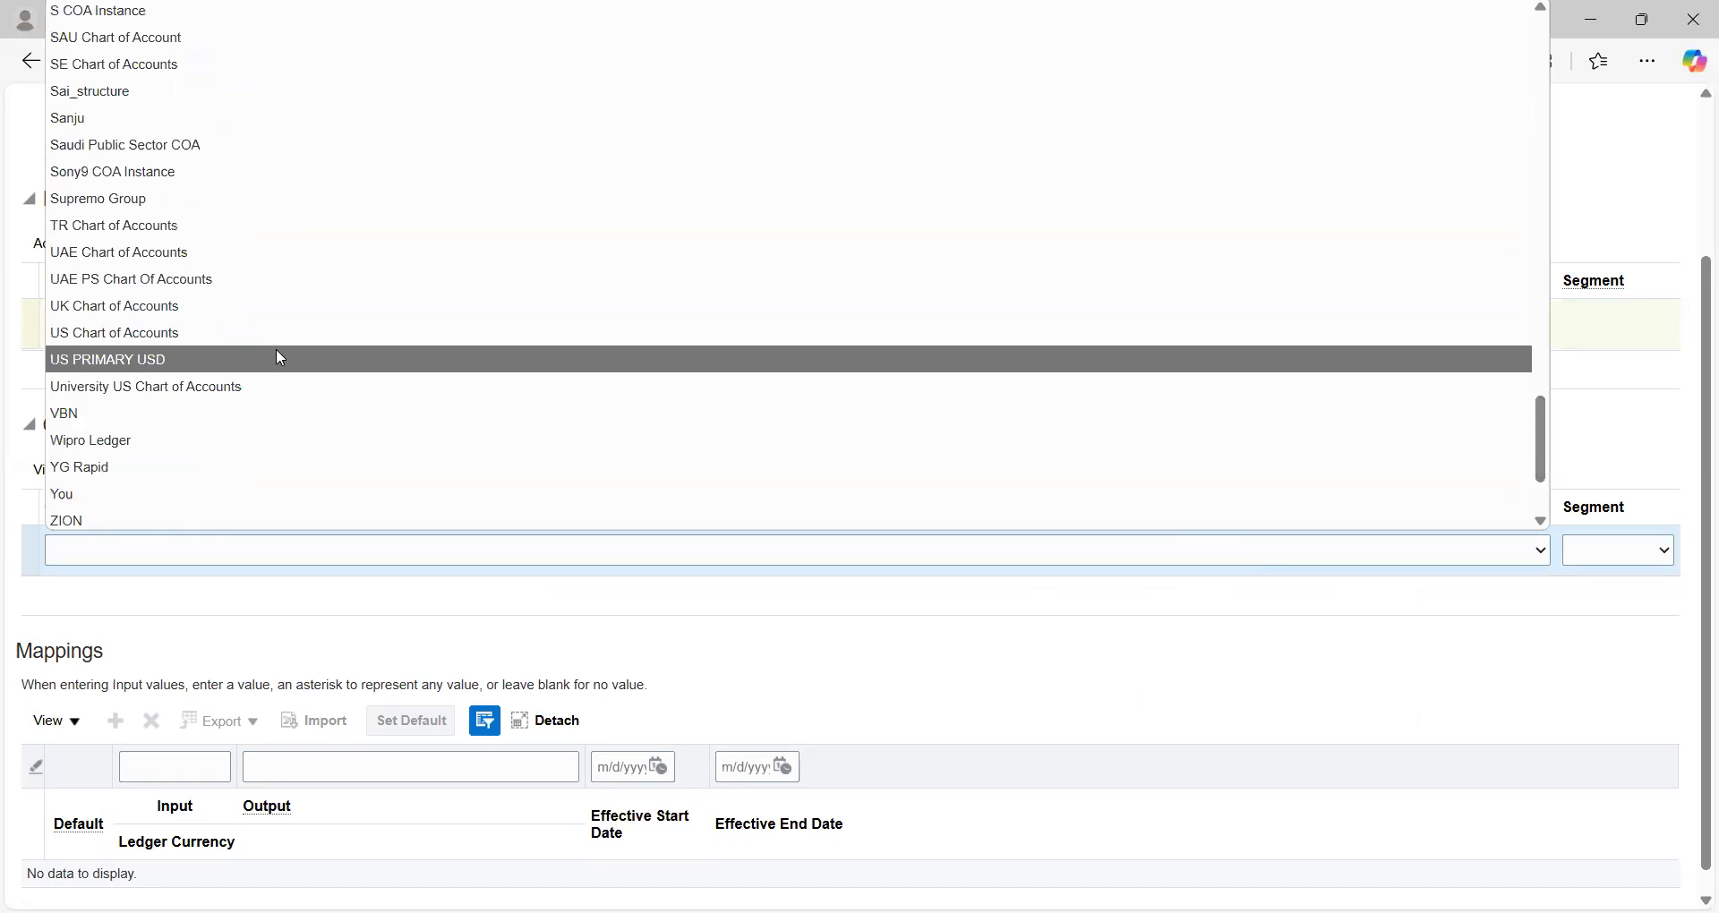
left_click(178, 333)
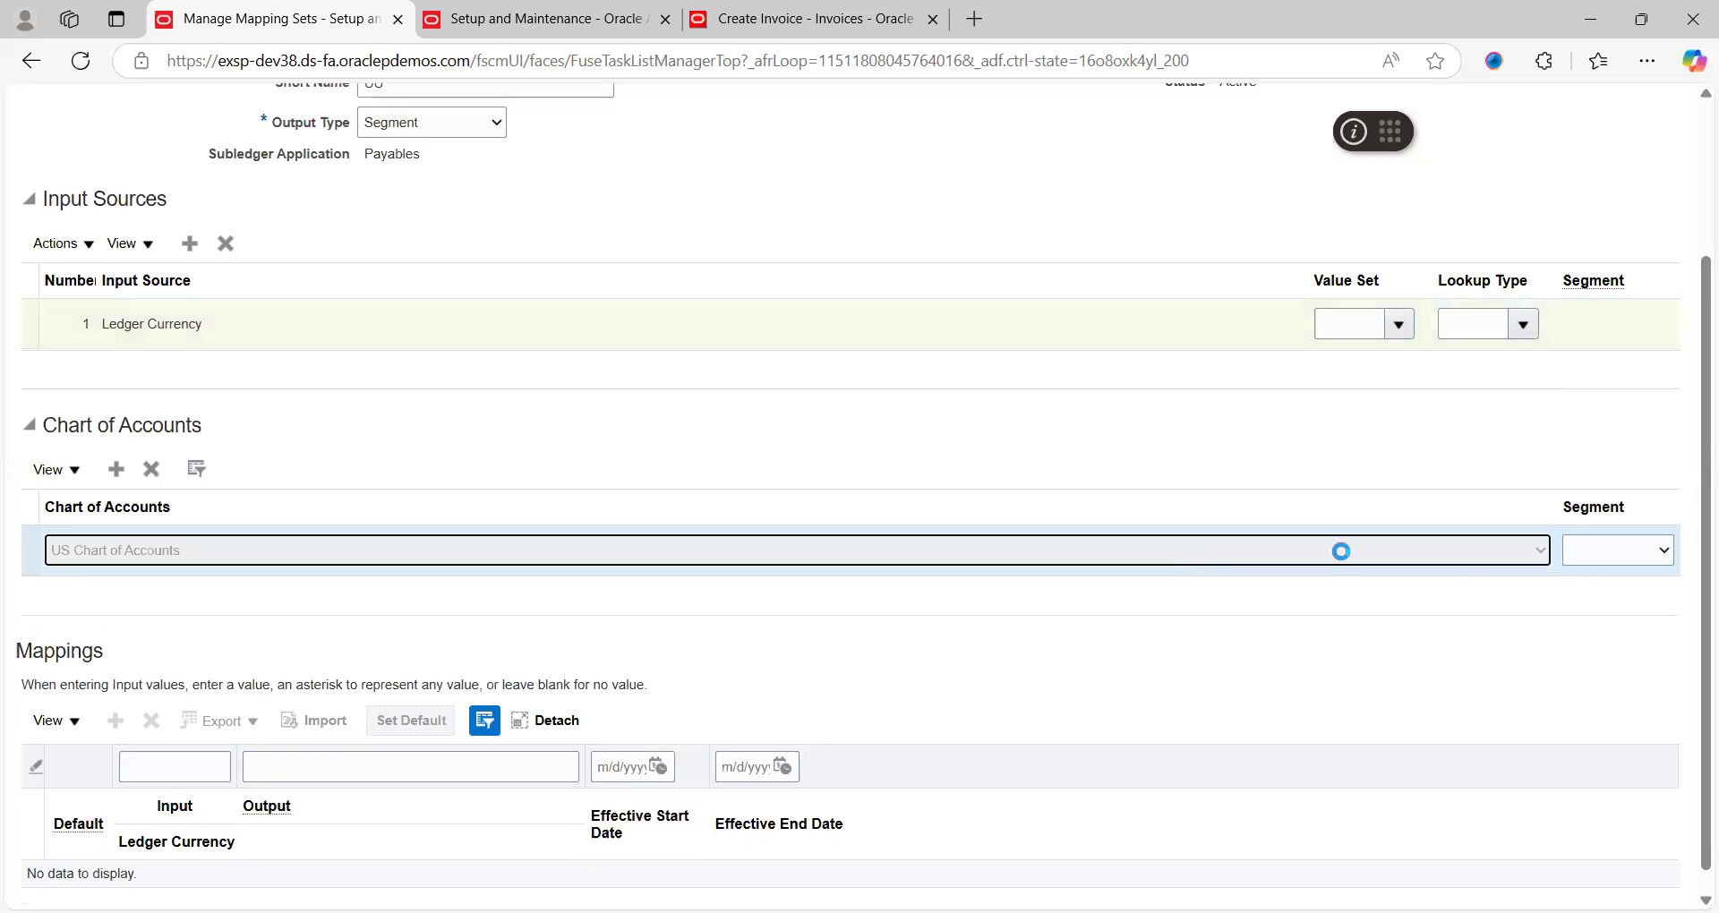
left_click(1610, 550)
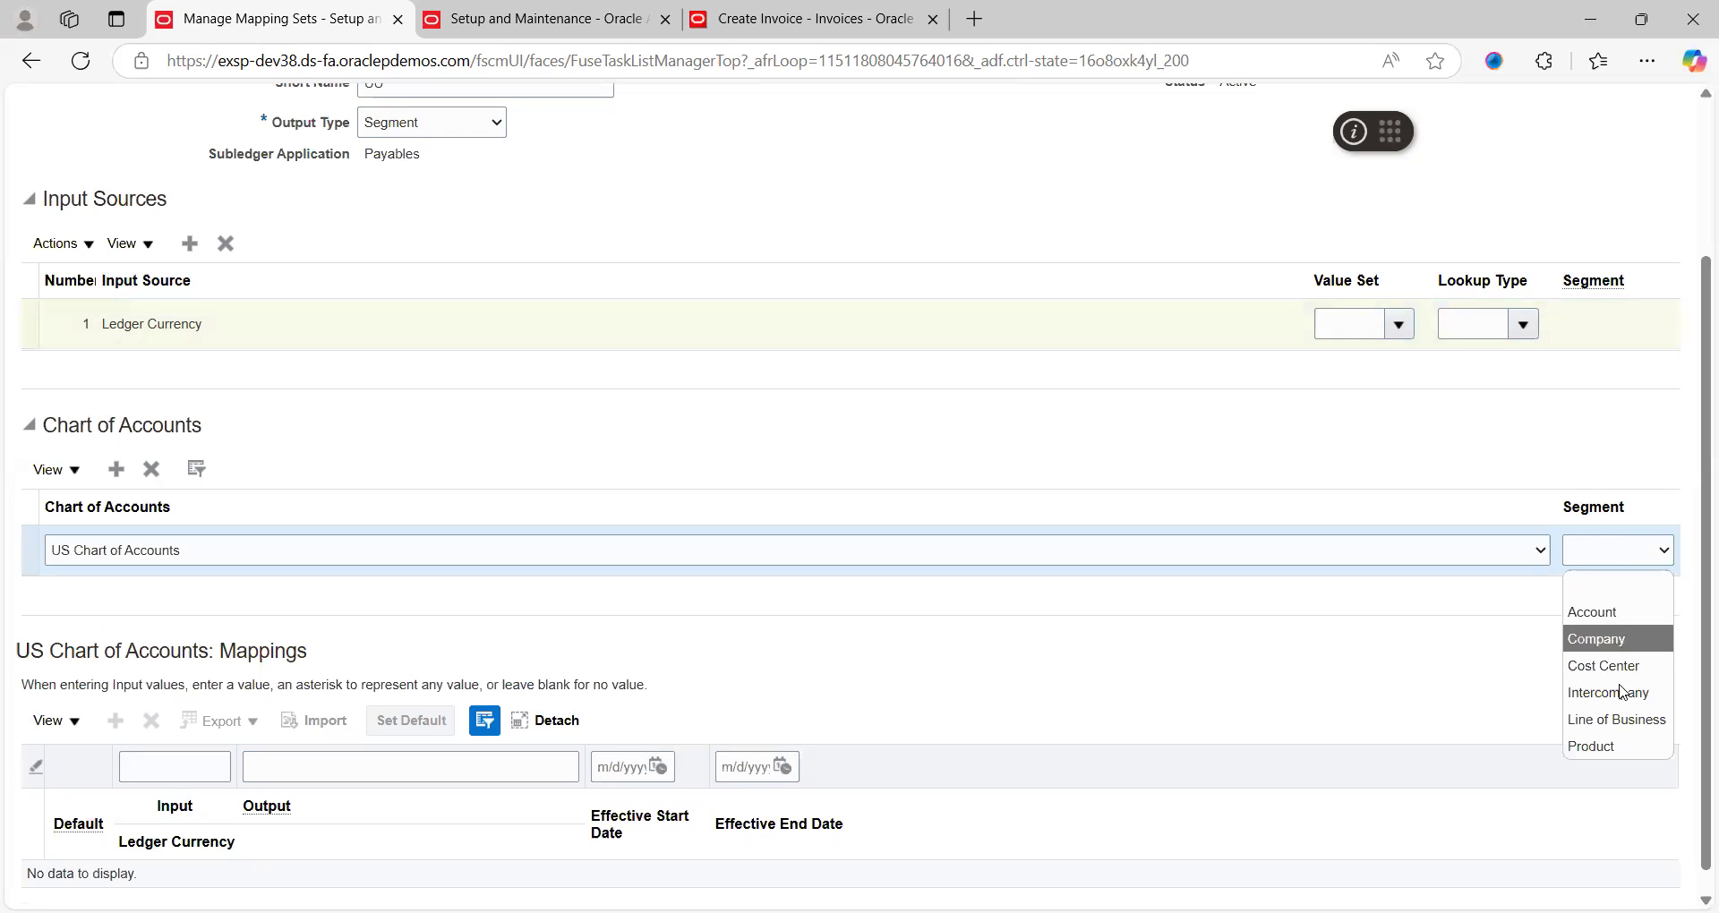
left_click(1602, 747)
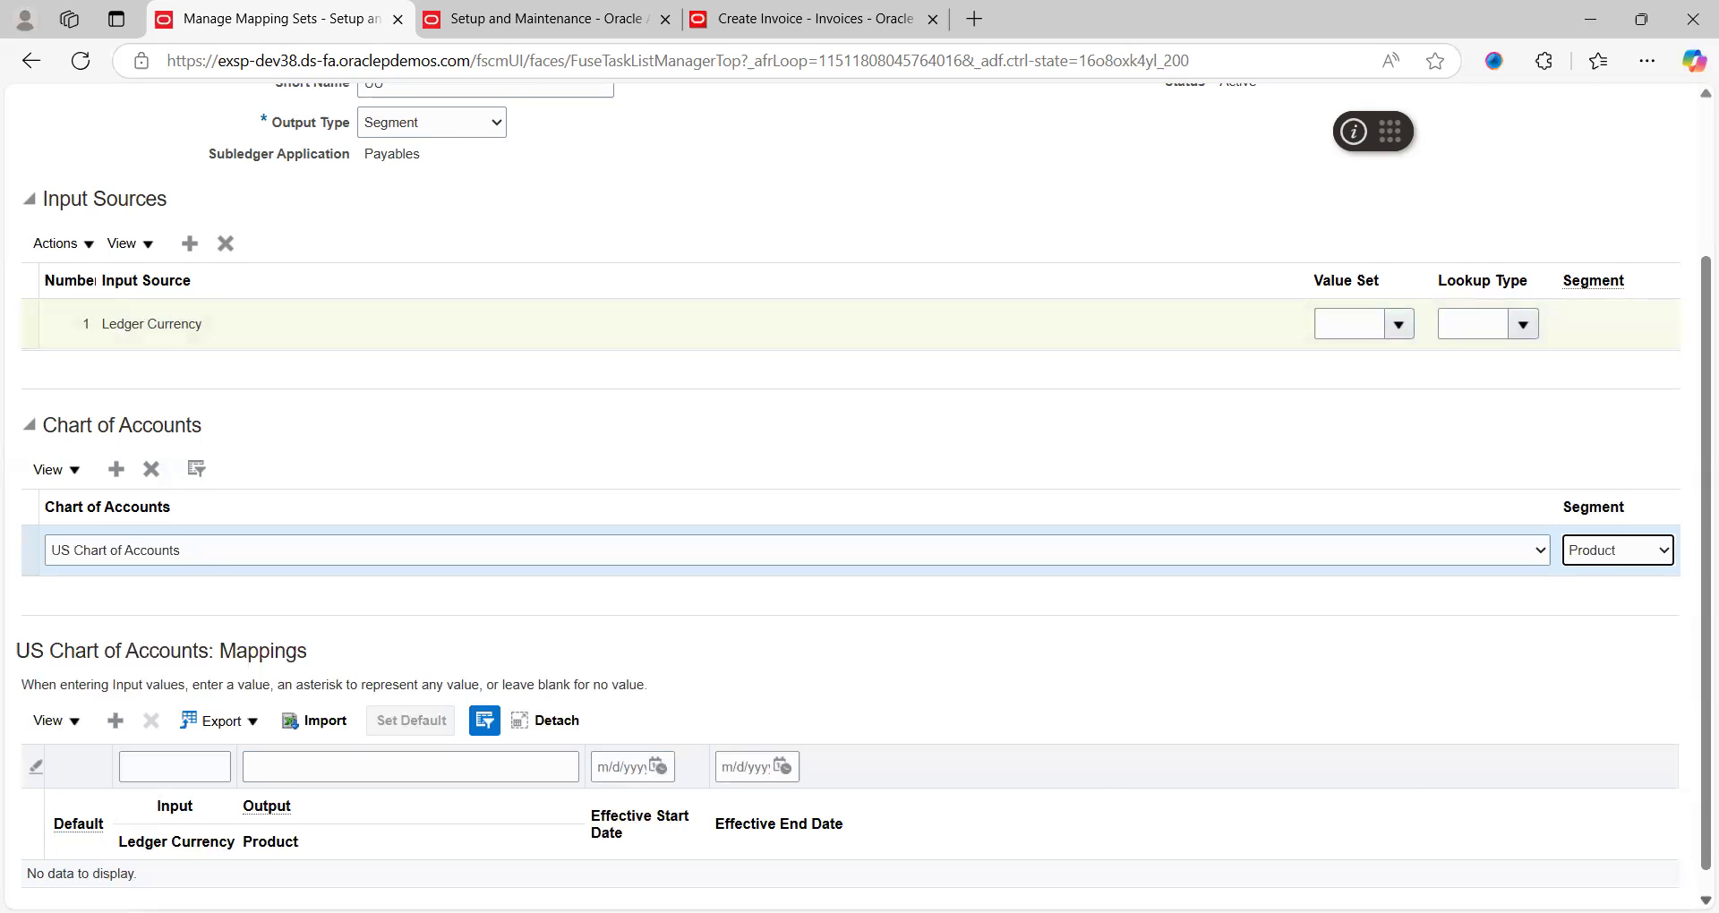
Add a mapping row mapping input USD to product 130 Procurement
scroll(859, 492, "down", 1)
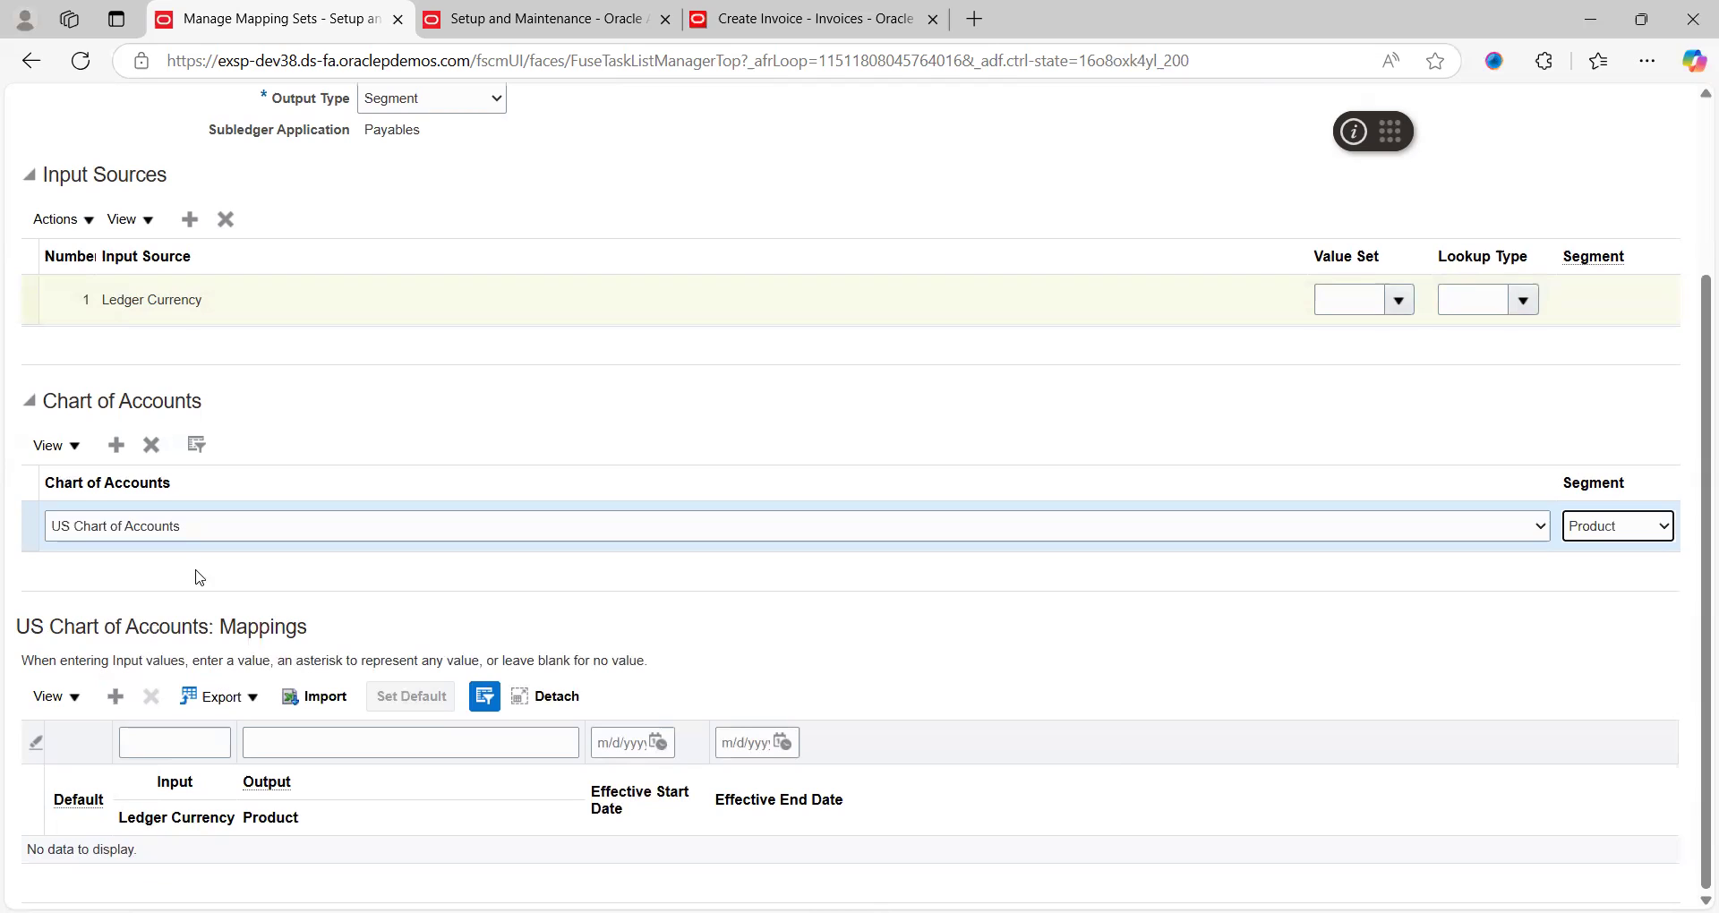
left_click(115, 697)
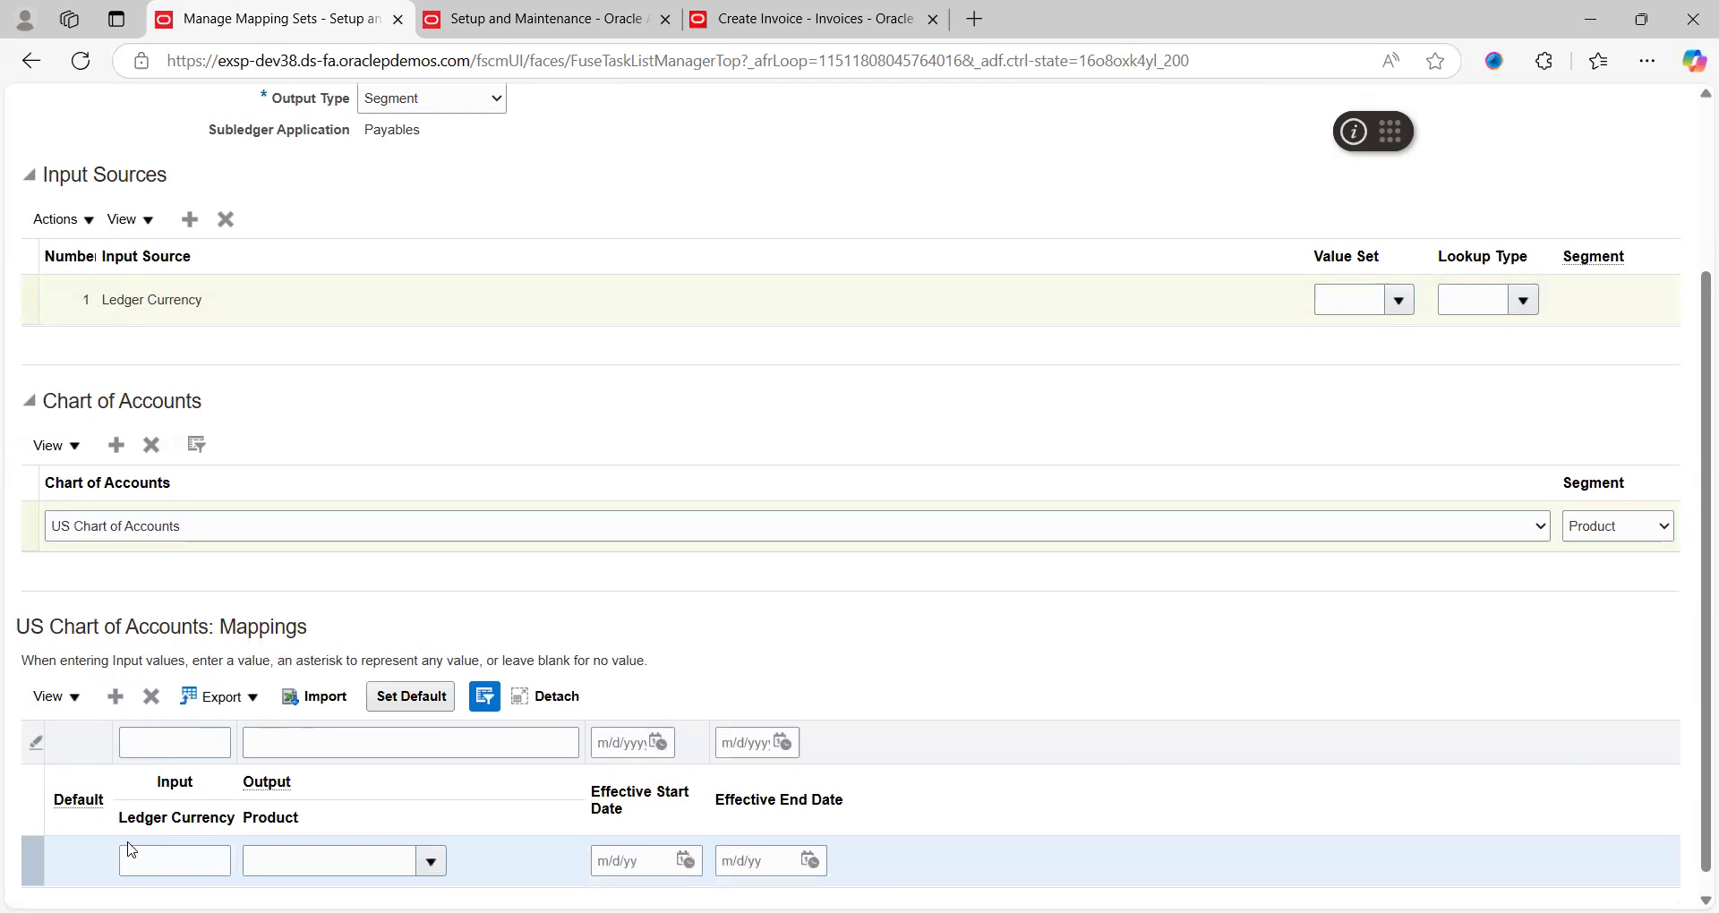
left_click(155, 846)
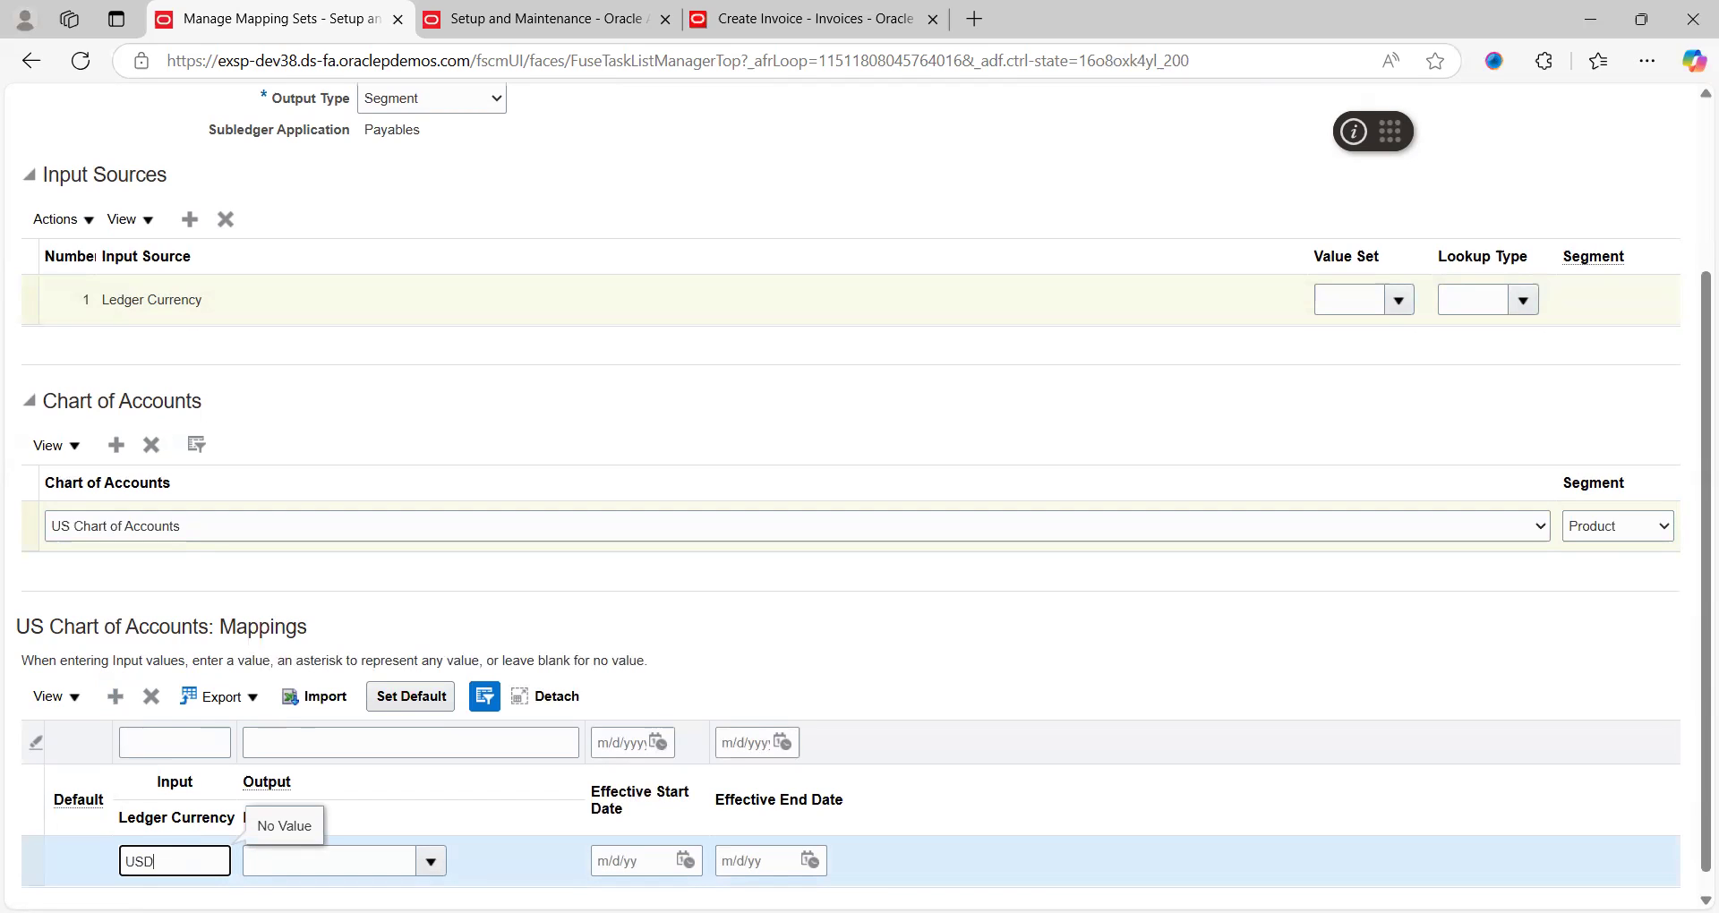
left_click(445, 841)
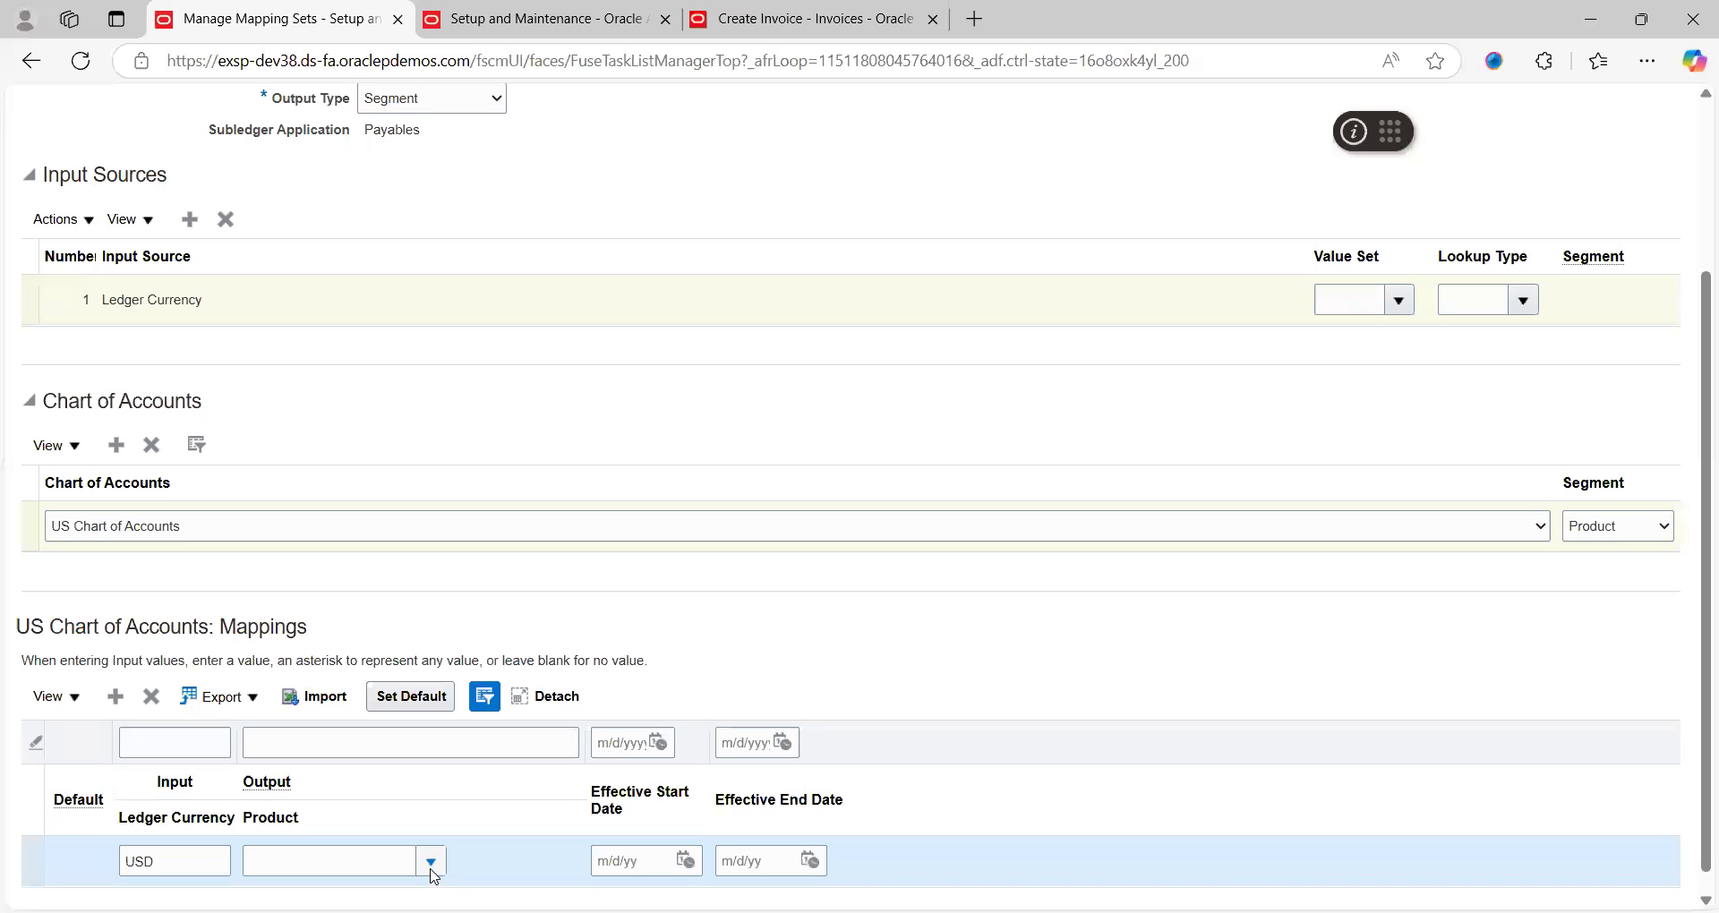
left_click(431, 867)
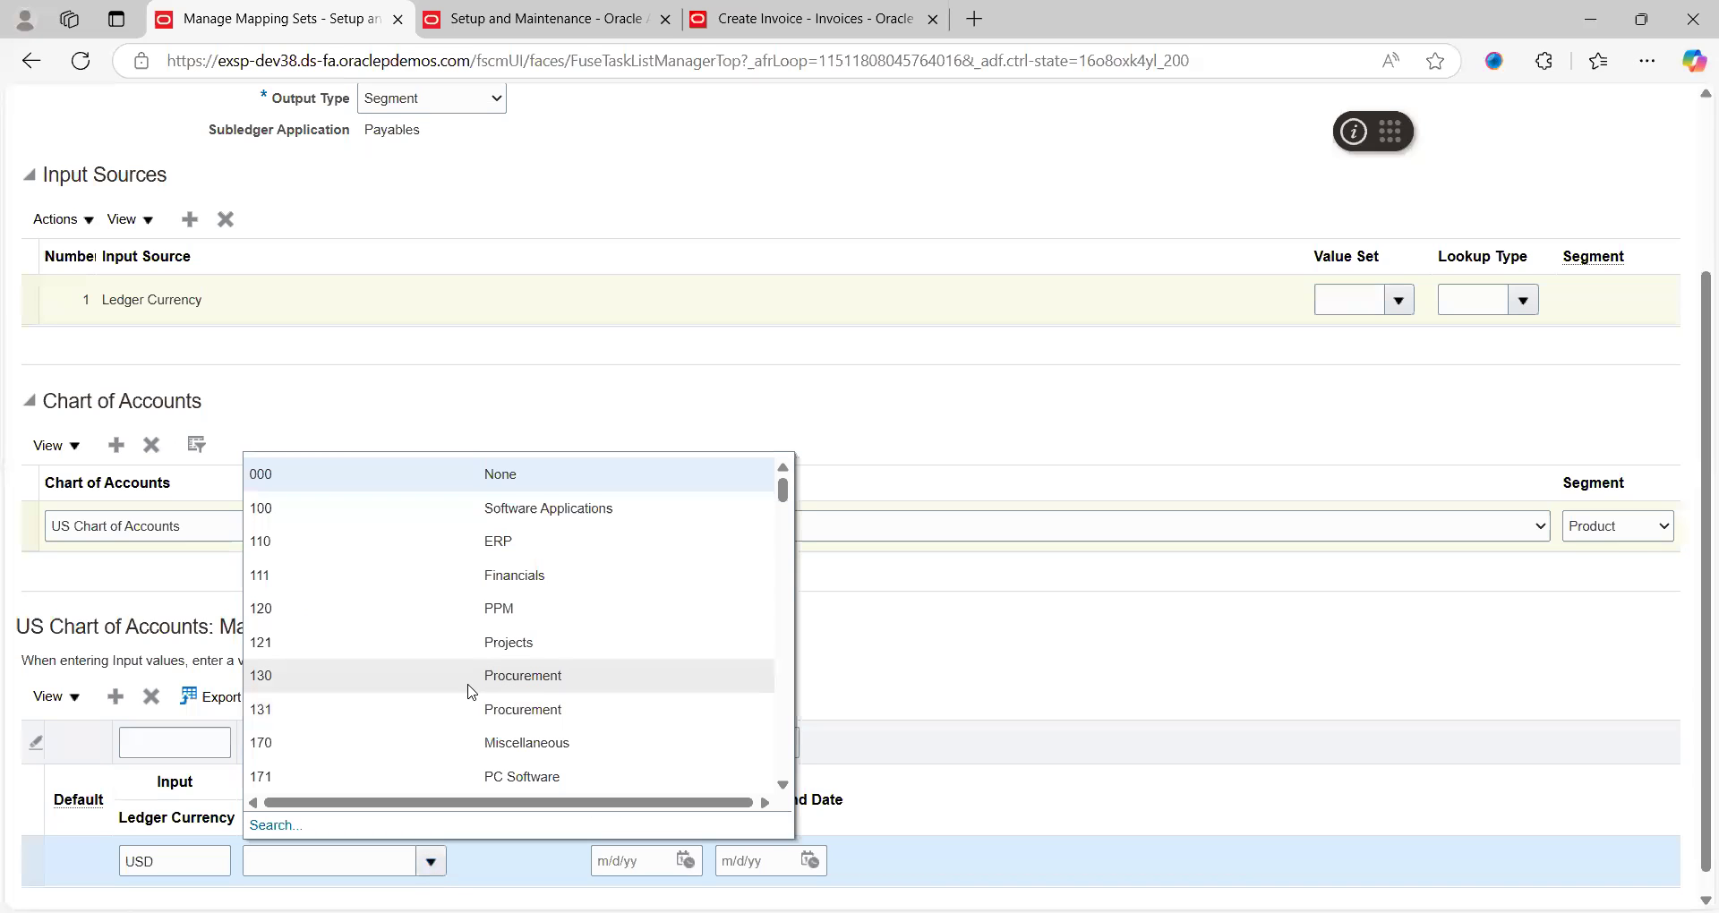
left_click(341, 679)
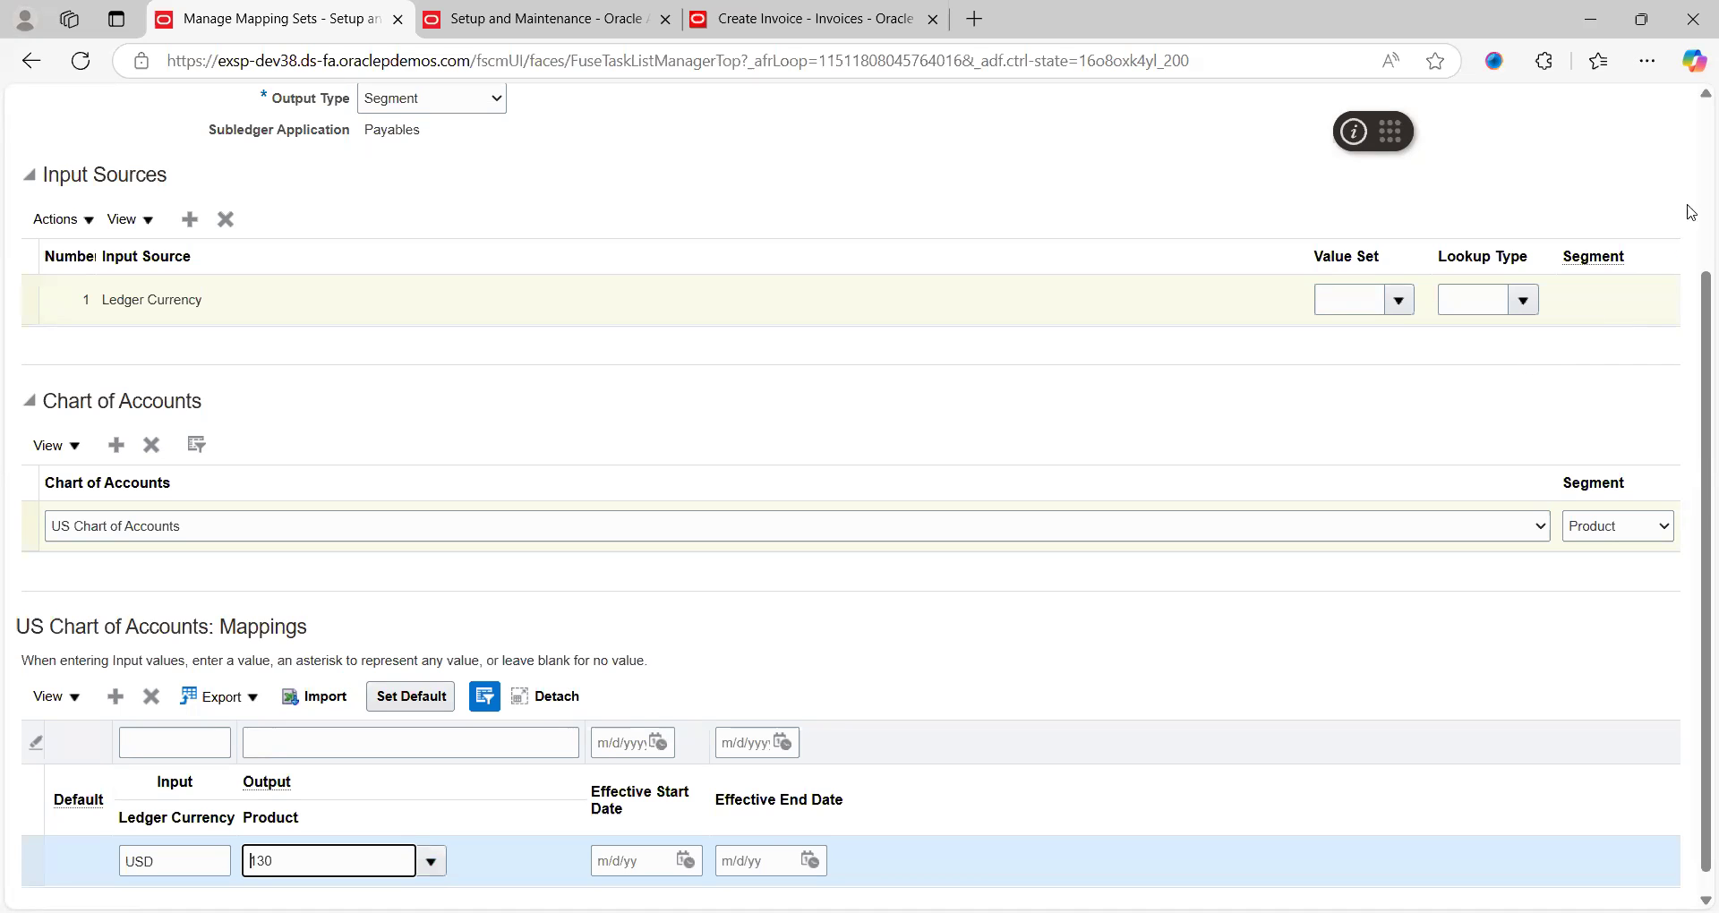
Save the UUU mapping set and close it
scroll(1695, 212, "up", 3)
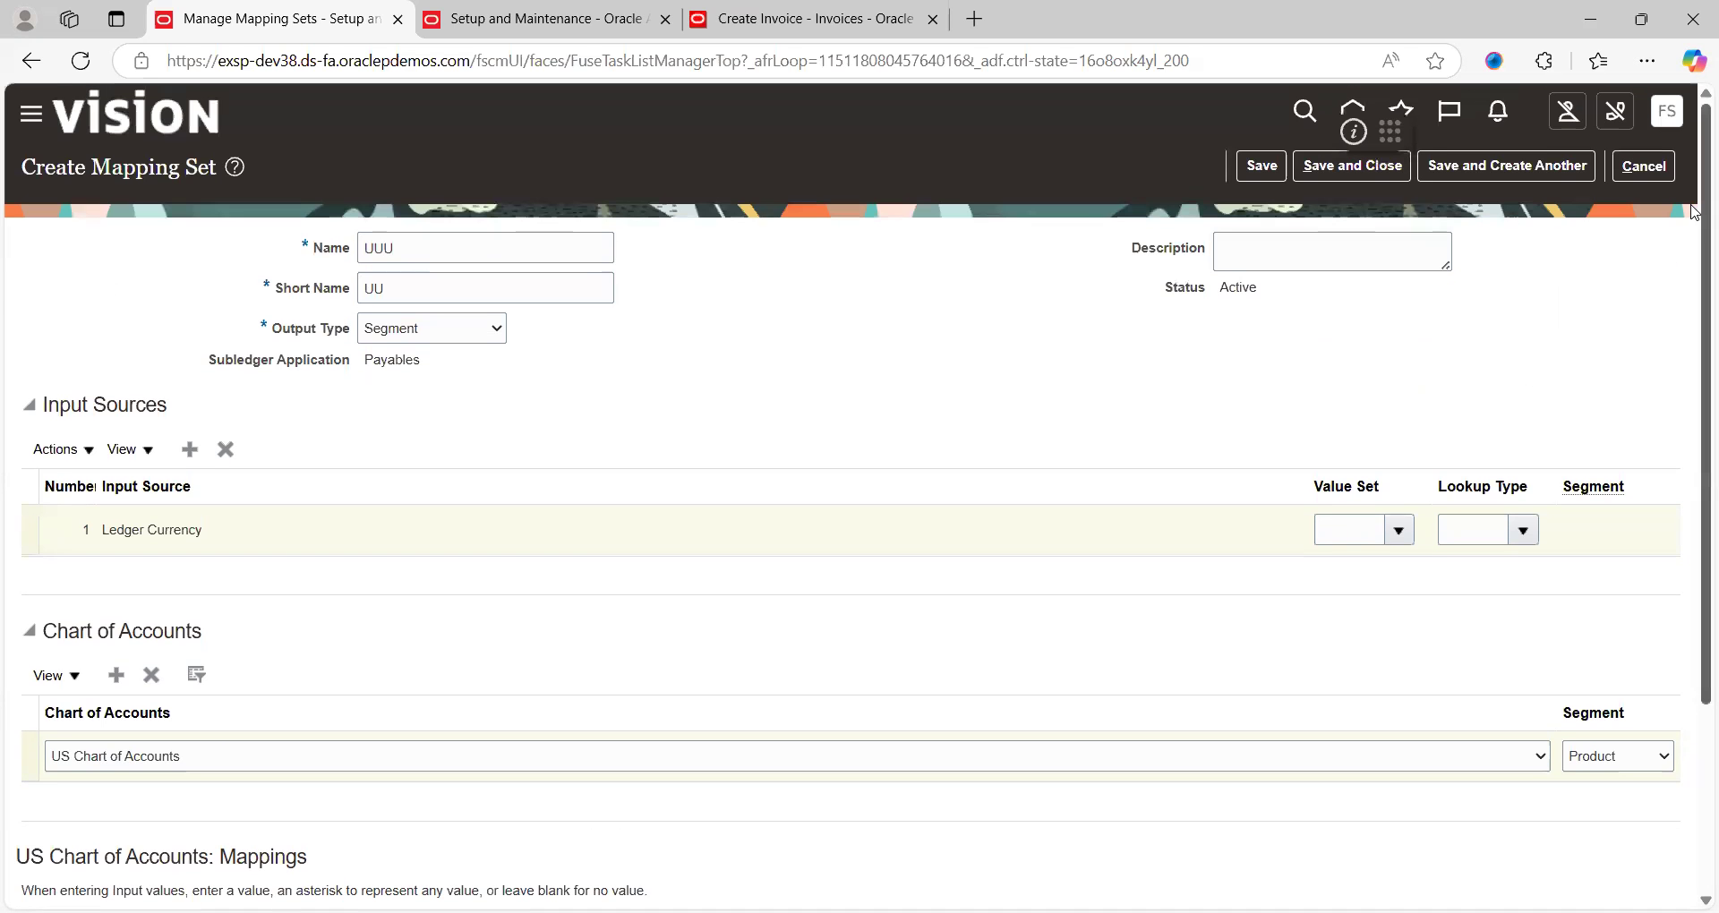
left_click(1252, 172)
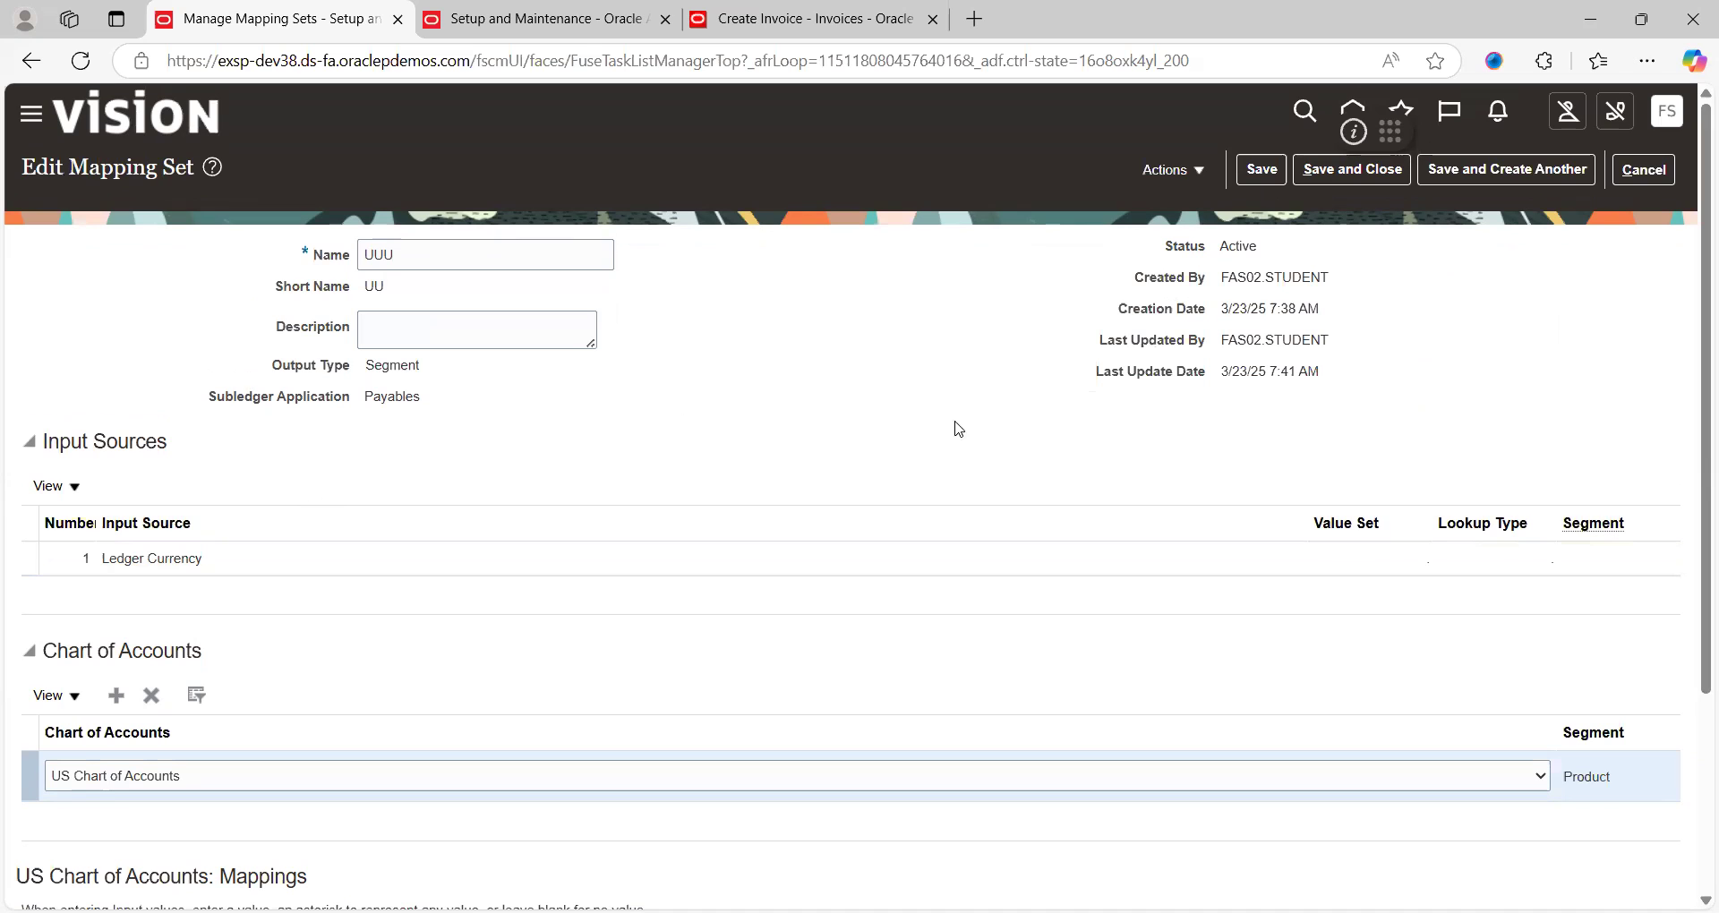
scroll(1695, 854, "down", 3)
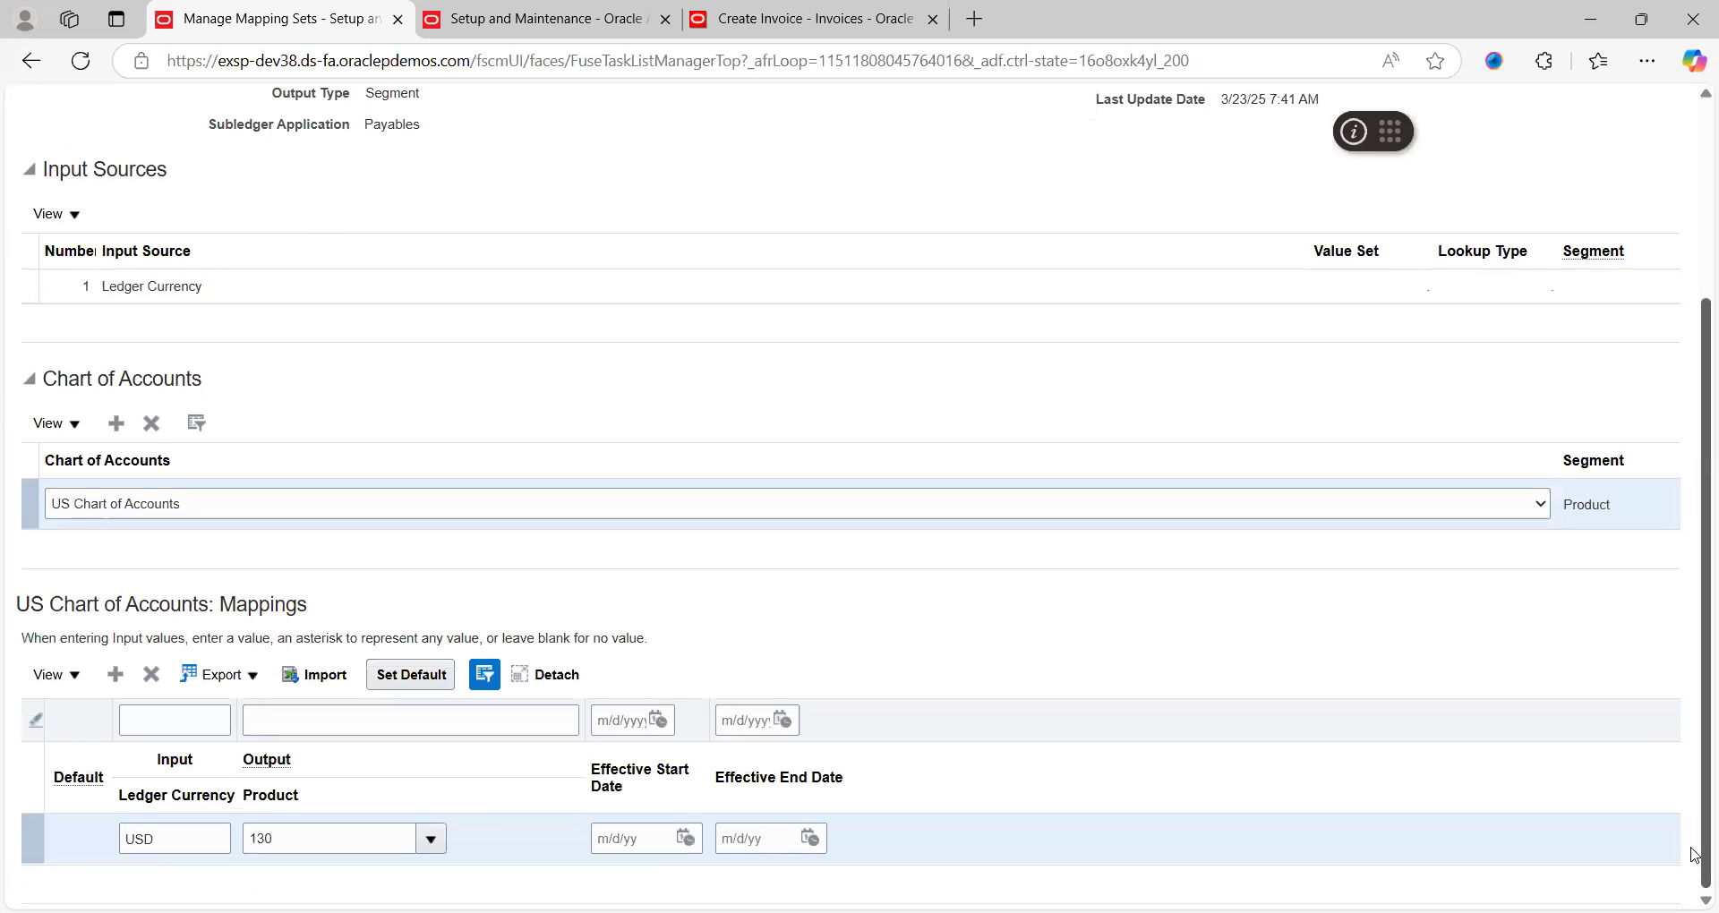
scroll(1695, 192, "up", 3)
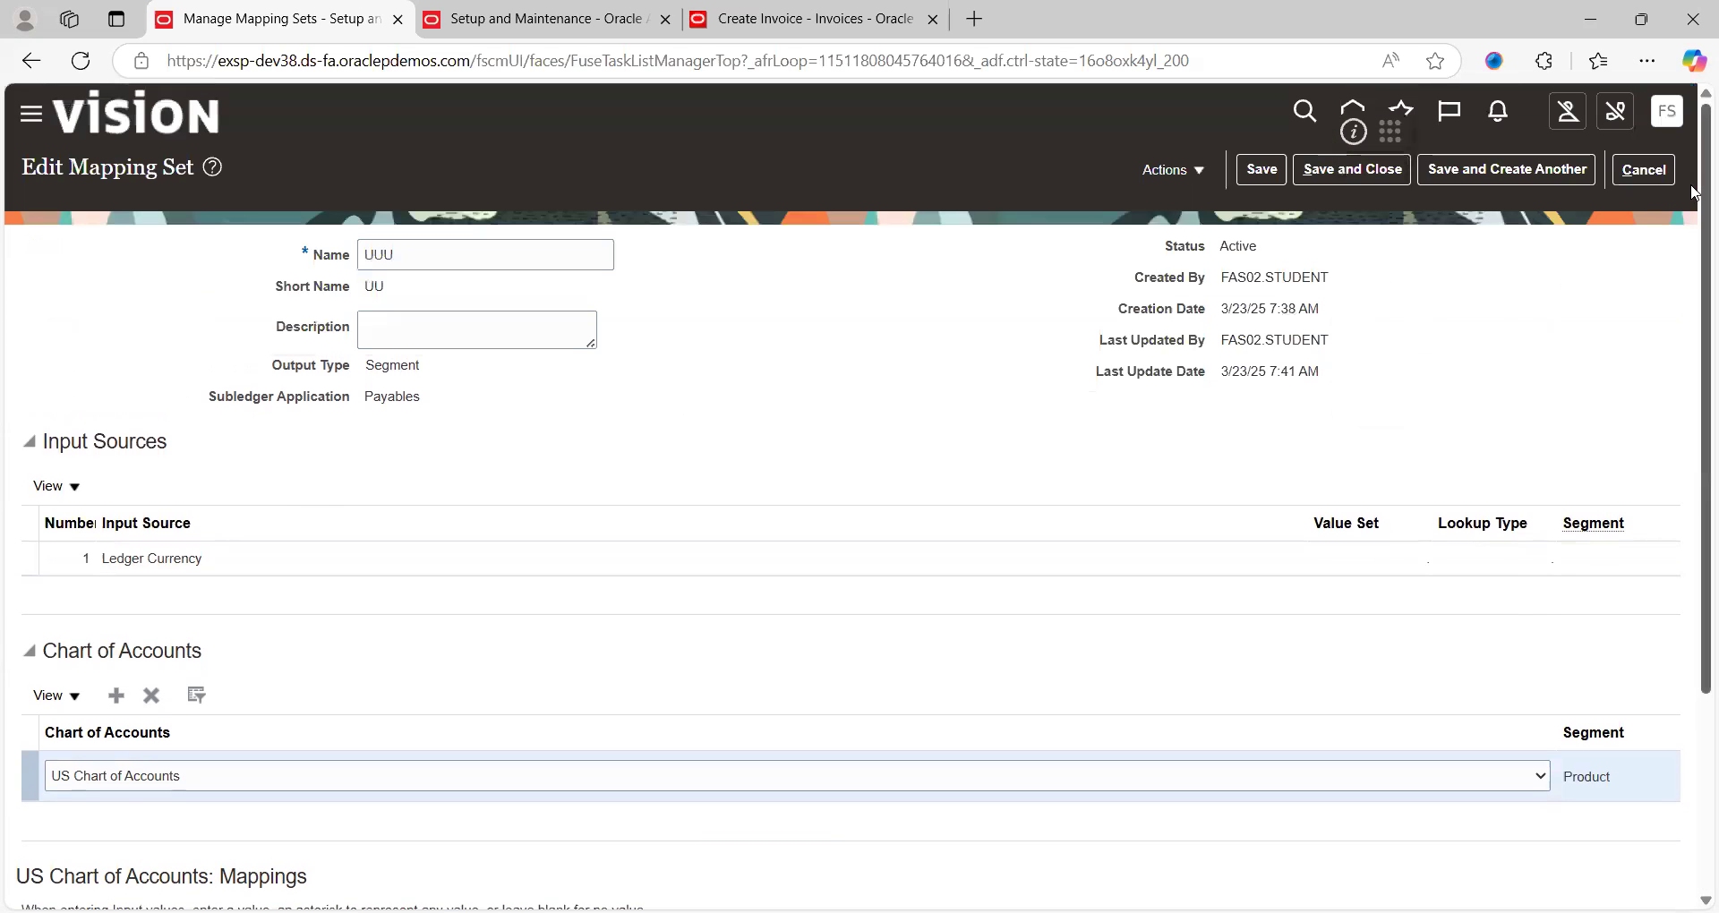
left_click(1352, 169)
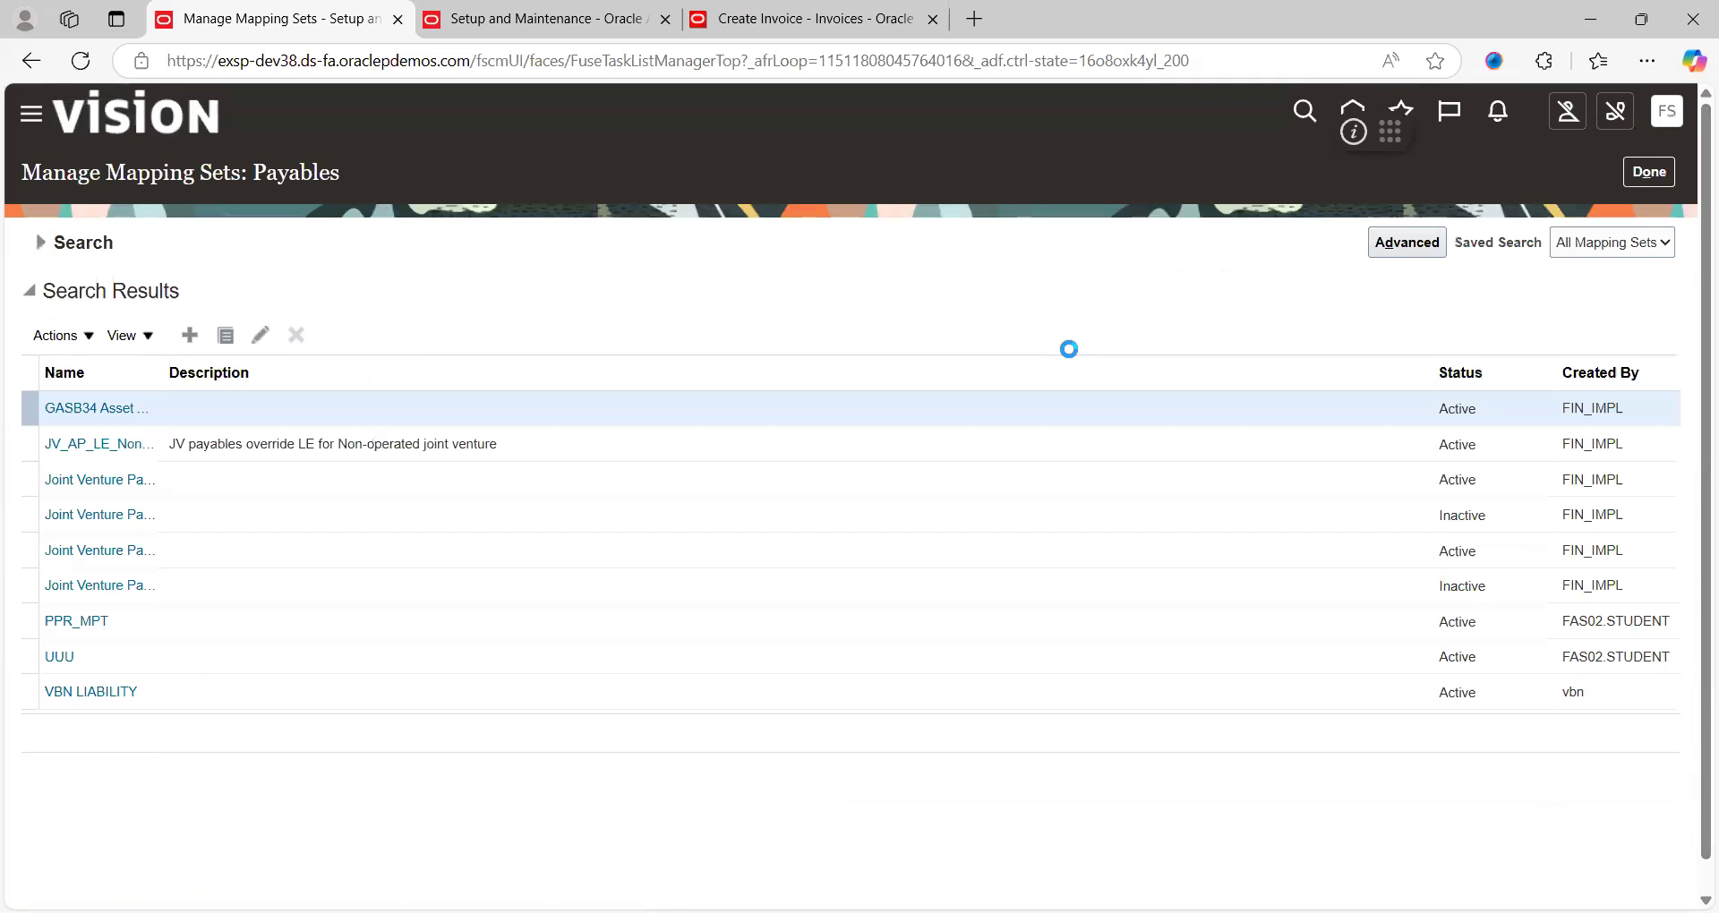
Leave mapping sets, search account rules for 'pp', and open the PPR_COMPANY rule
left_click(1654, 179)
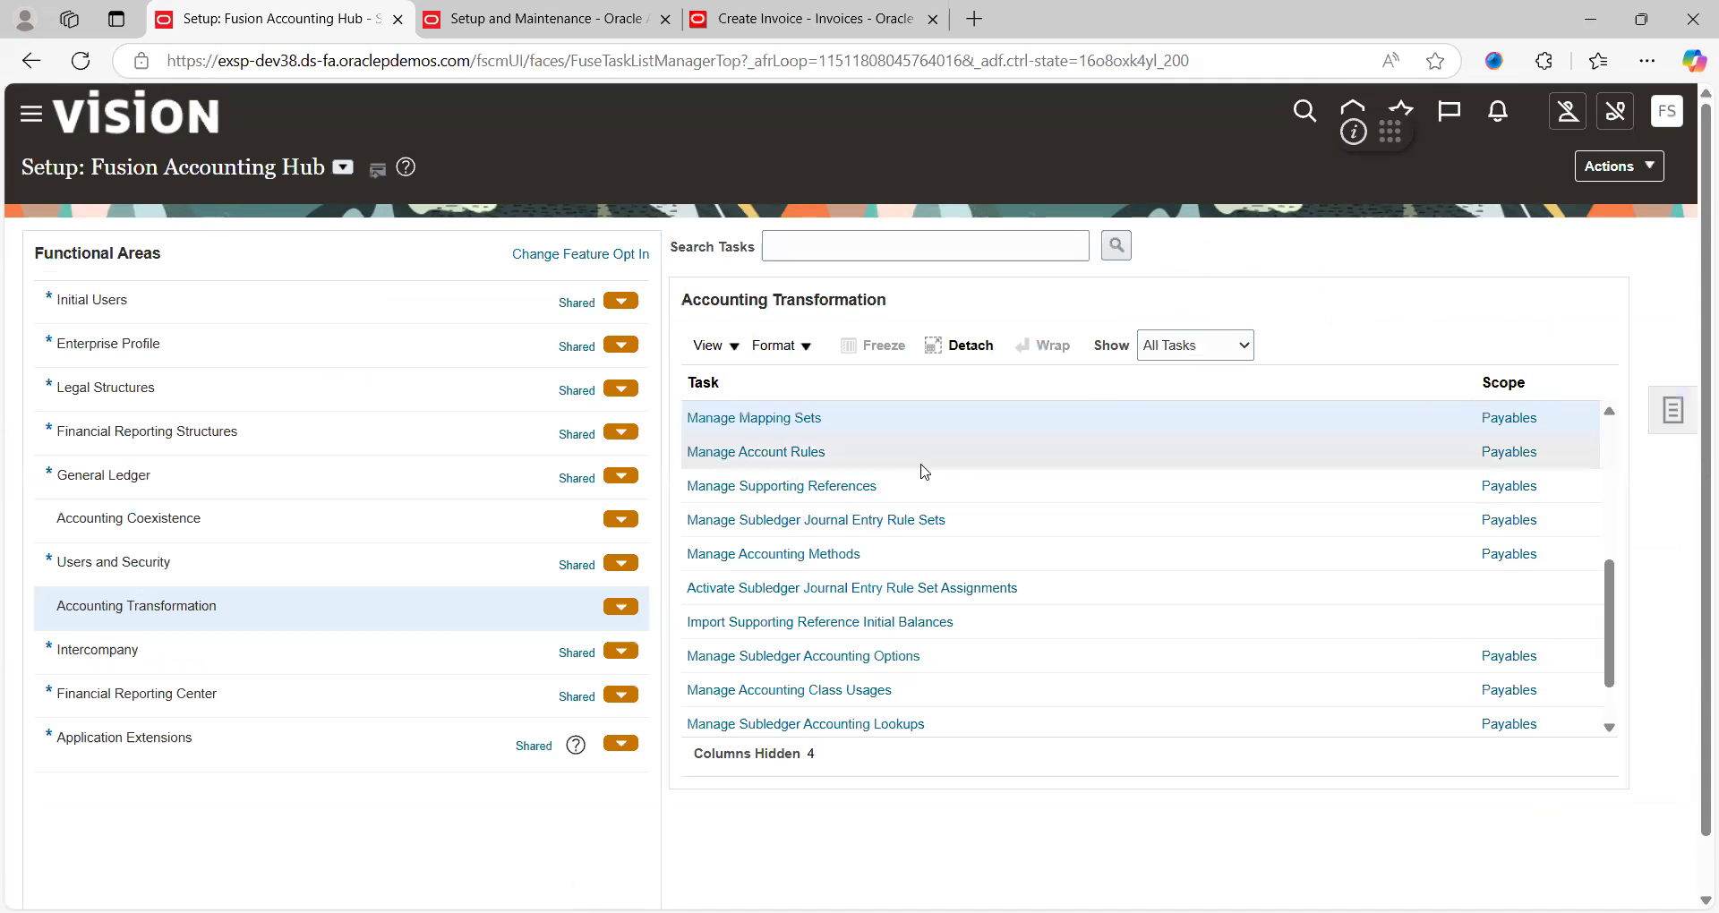
left_click(795, 453)
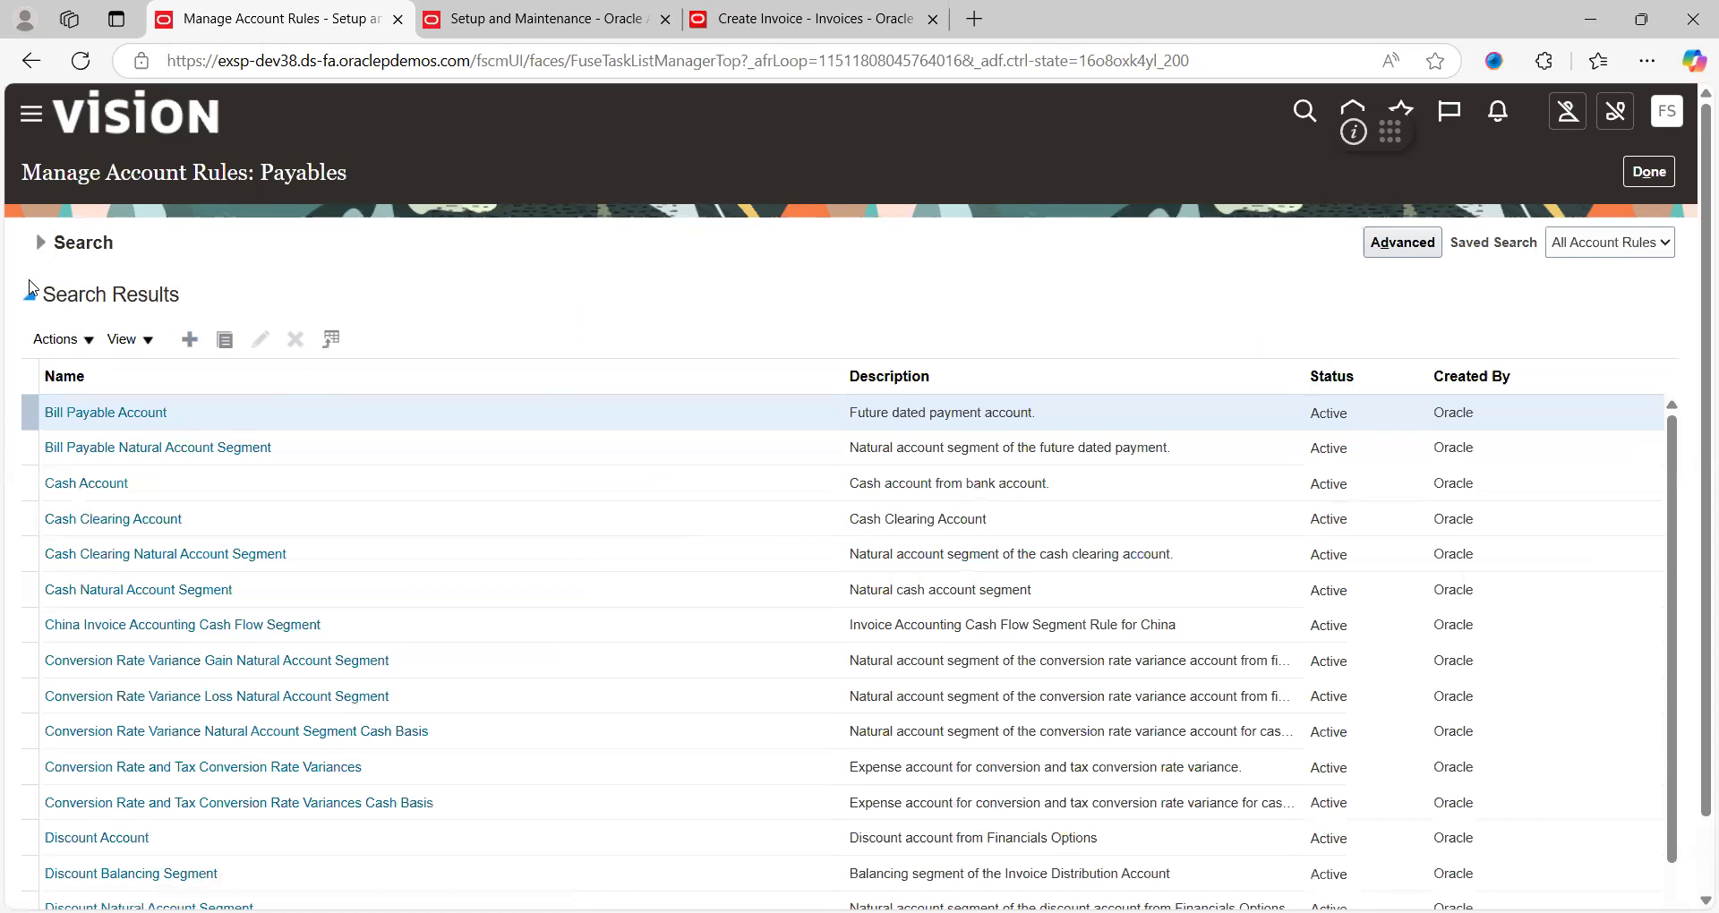
left_click(40, 243)
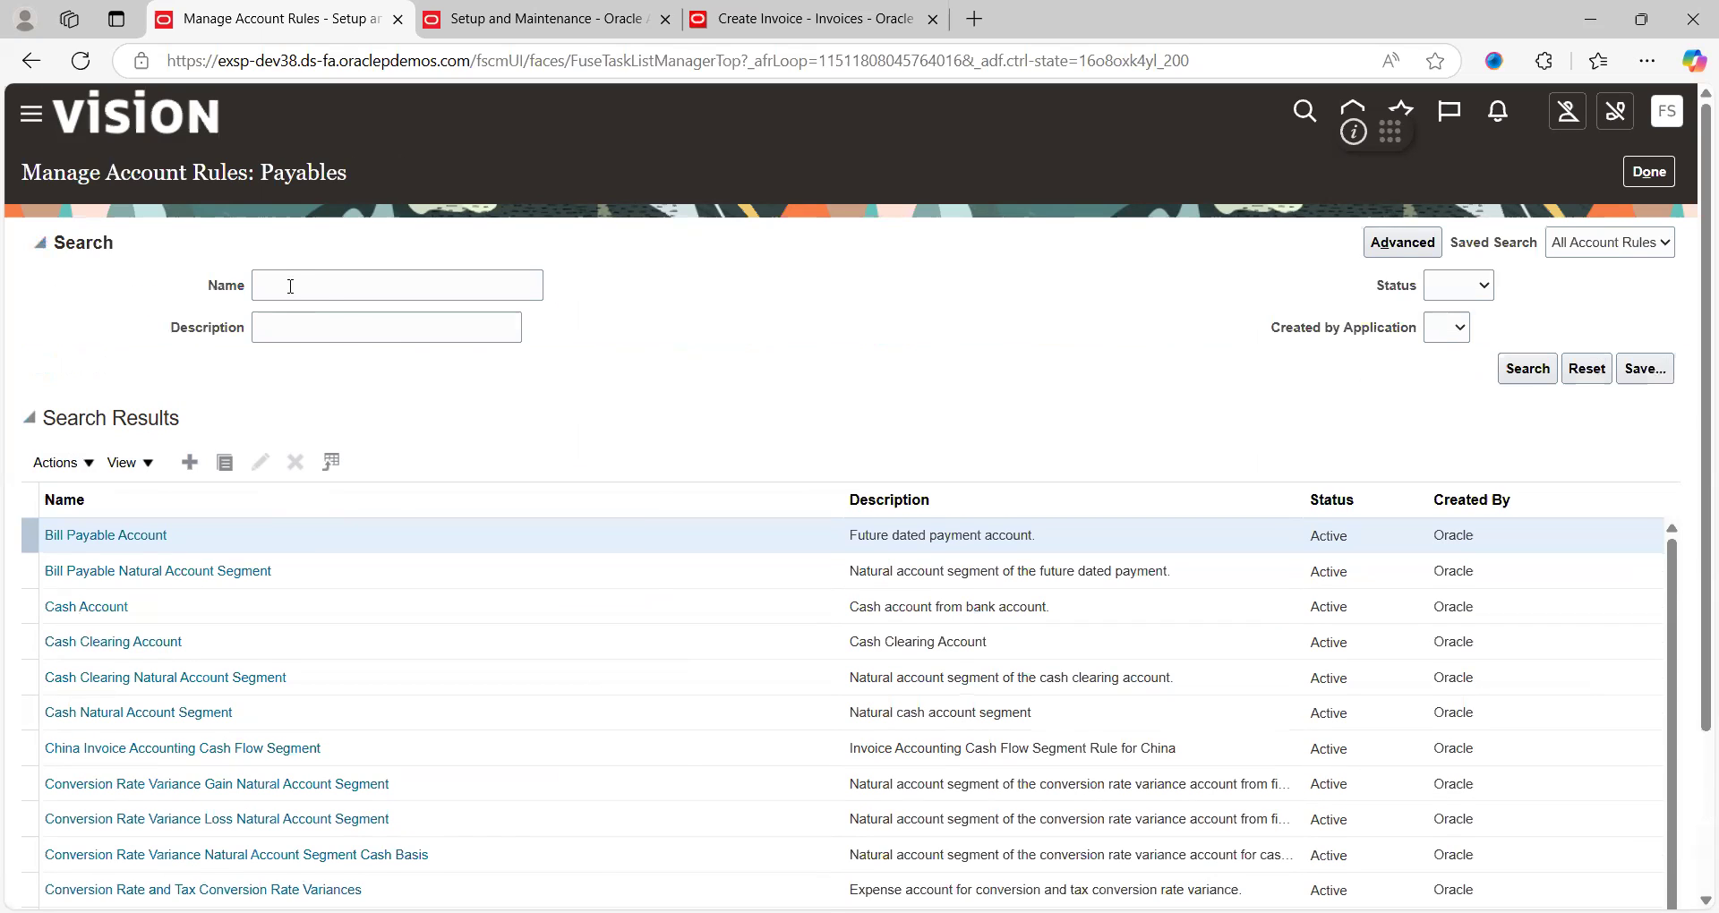
left_click(289, 283)
type("pp")
key("Return")
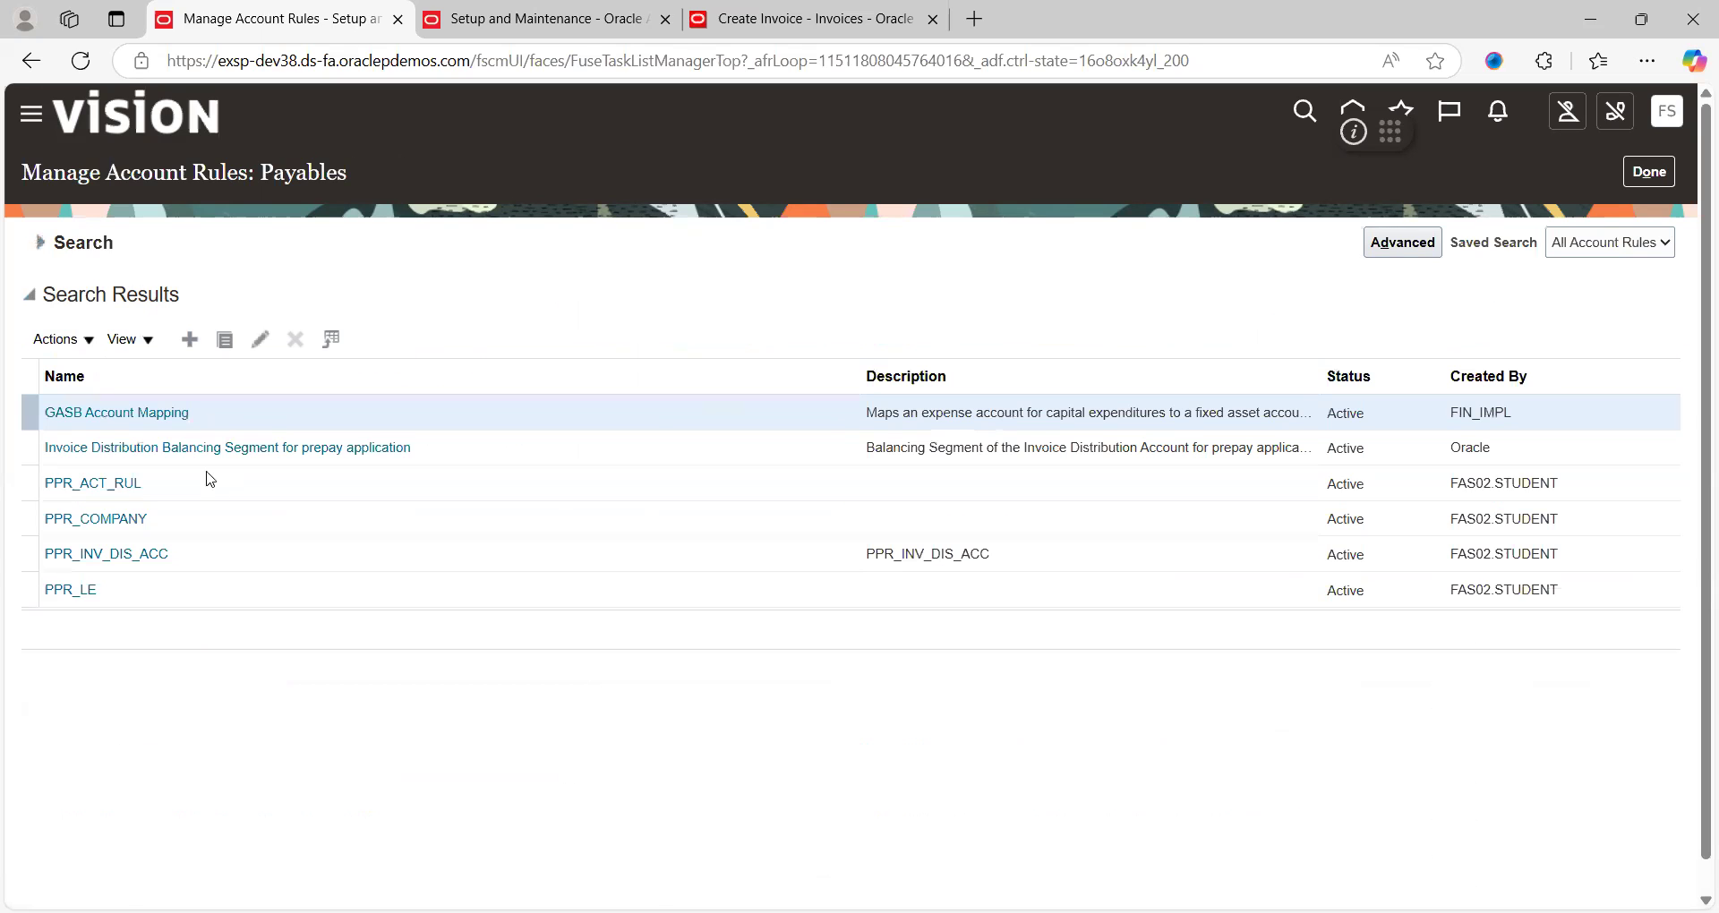
left_click(100, 520)
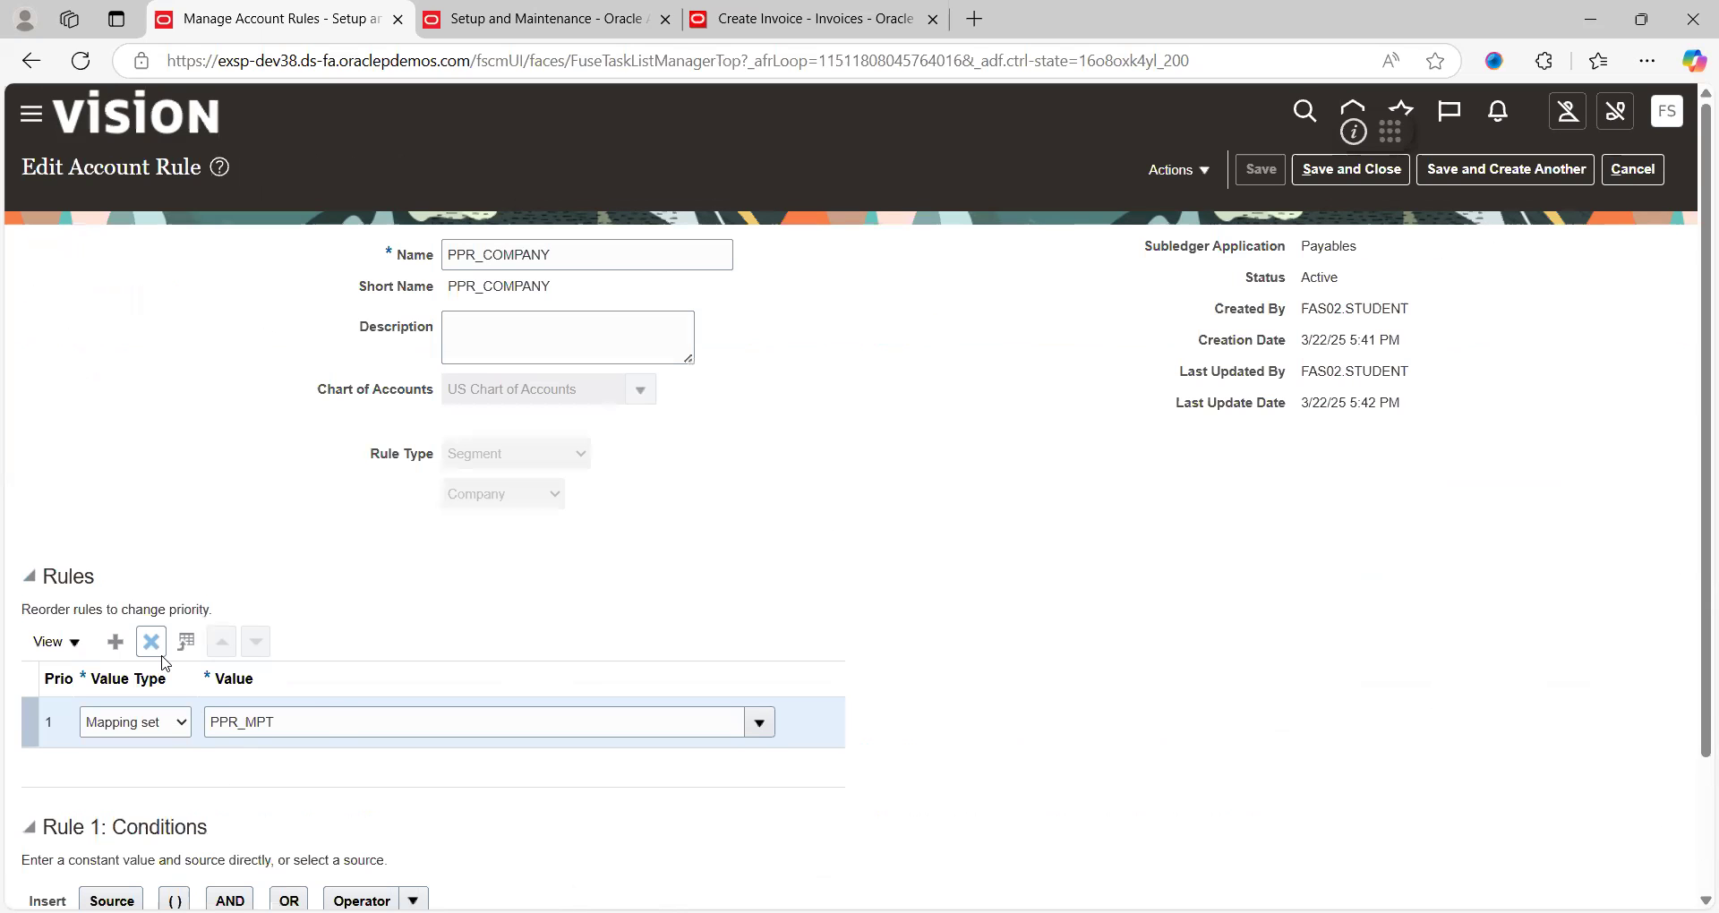
Add a second rule row with Value Type Mapping set and value UUU, then save and finish
left_click(115, 642)
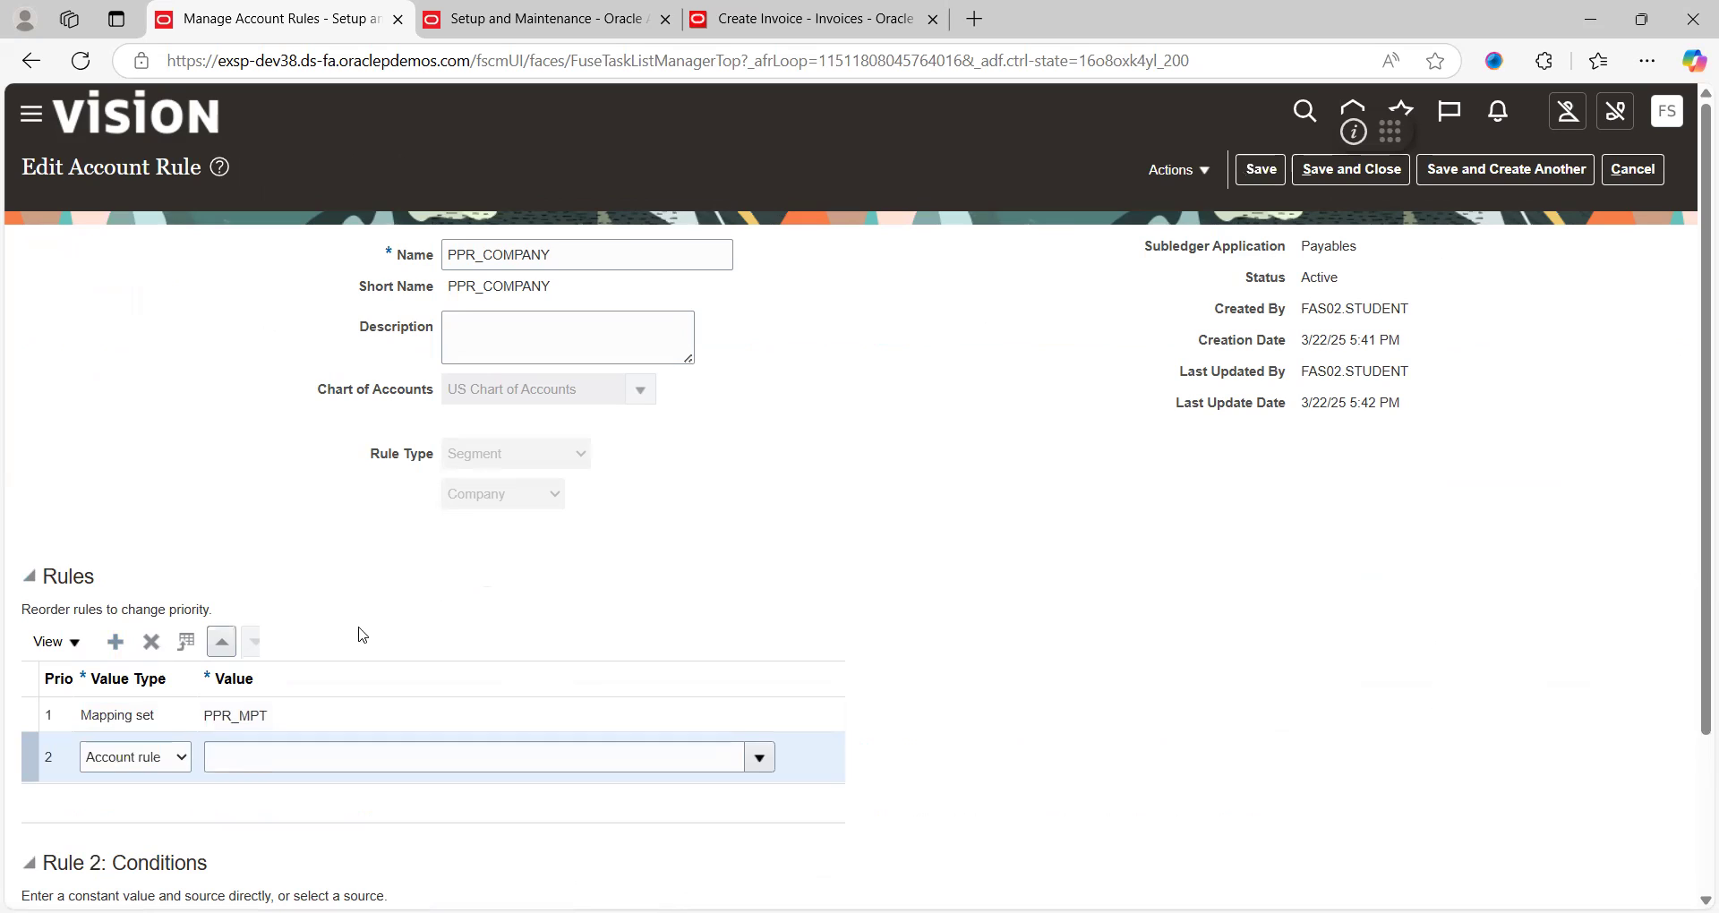
left_click(141, 765)
left_click(140, 872)
left_click(367, 762)
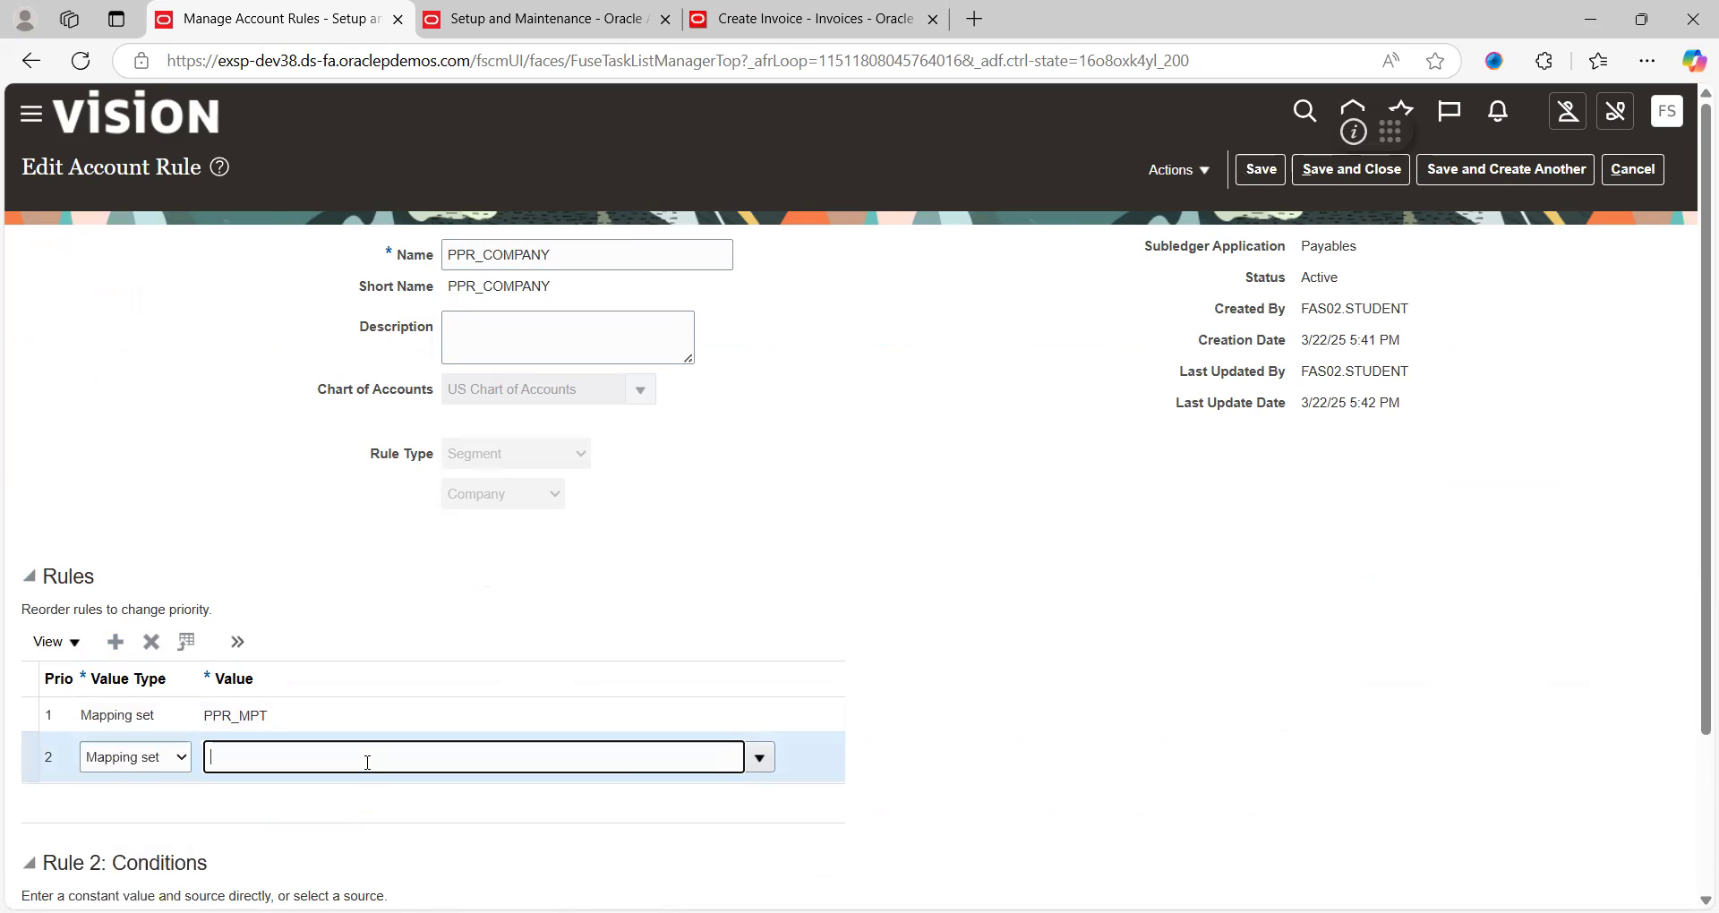
left_click(759, 758)
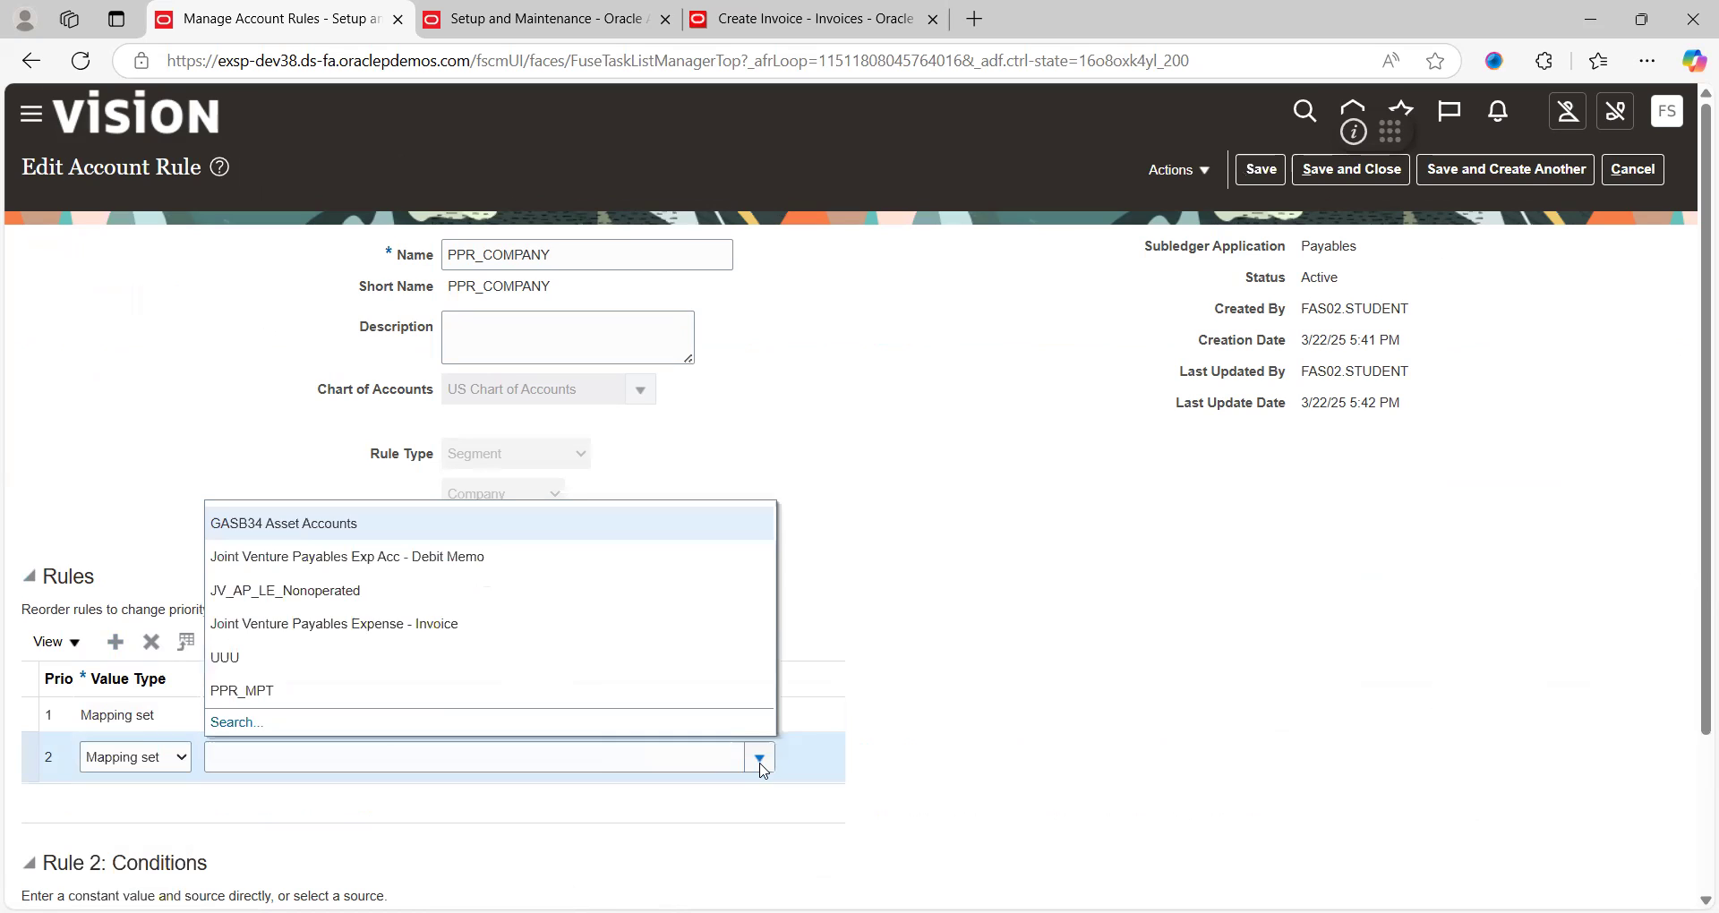
left_click(293, 671)
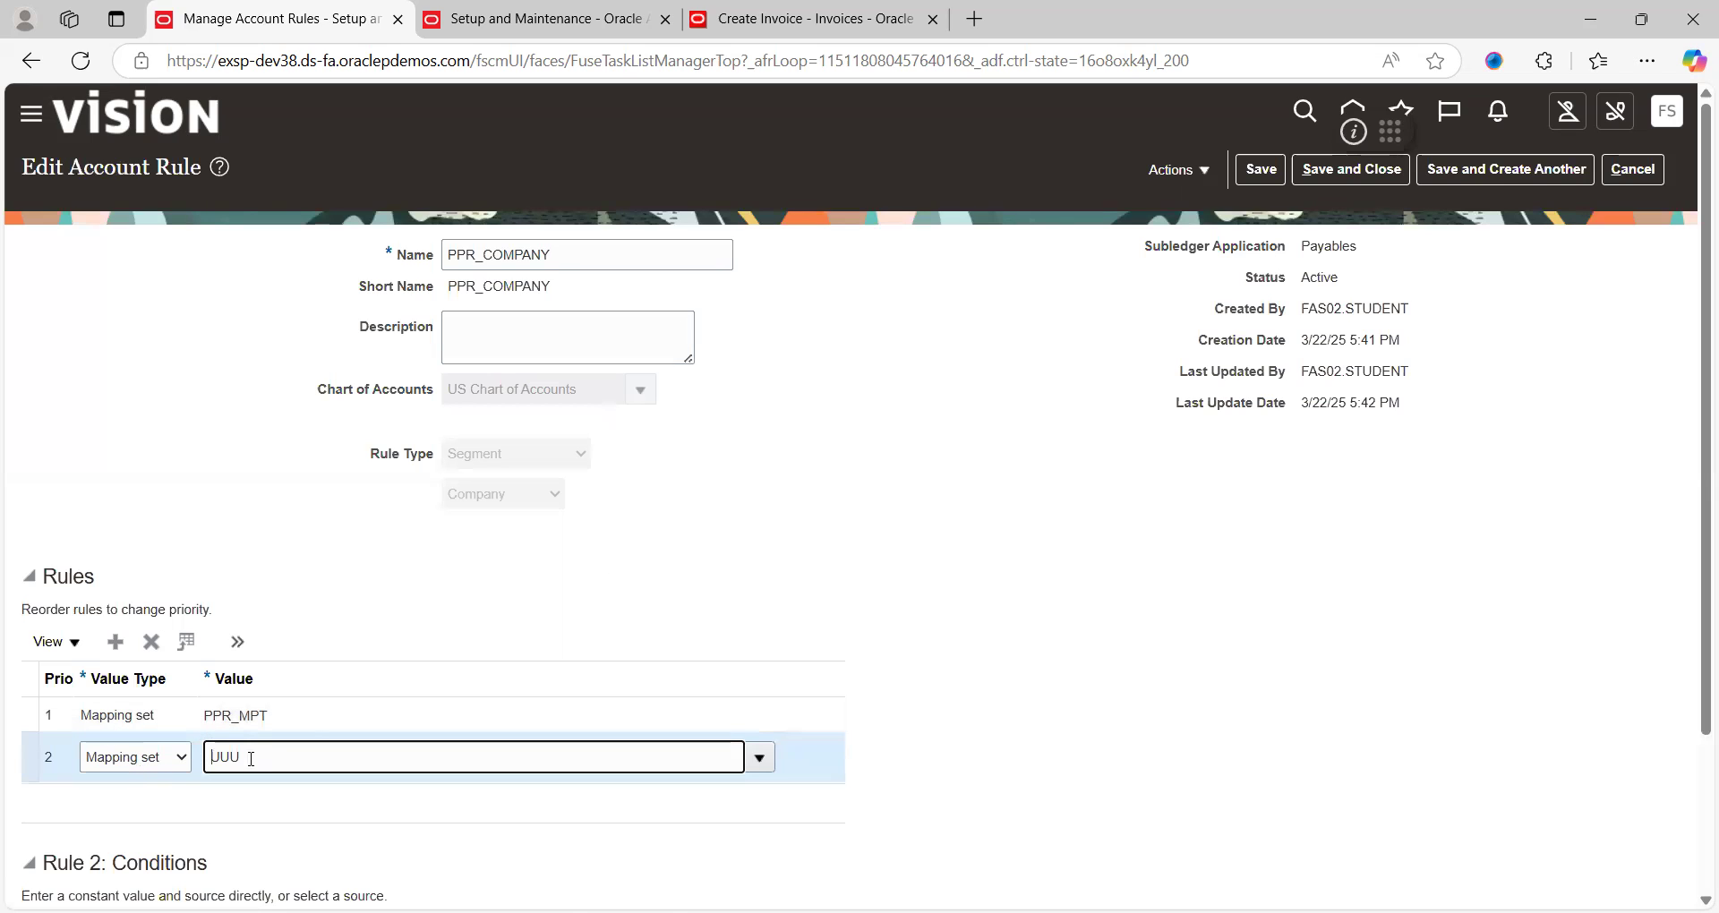
left_click(1252, 171)
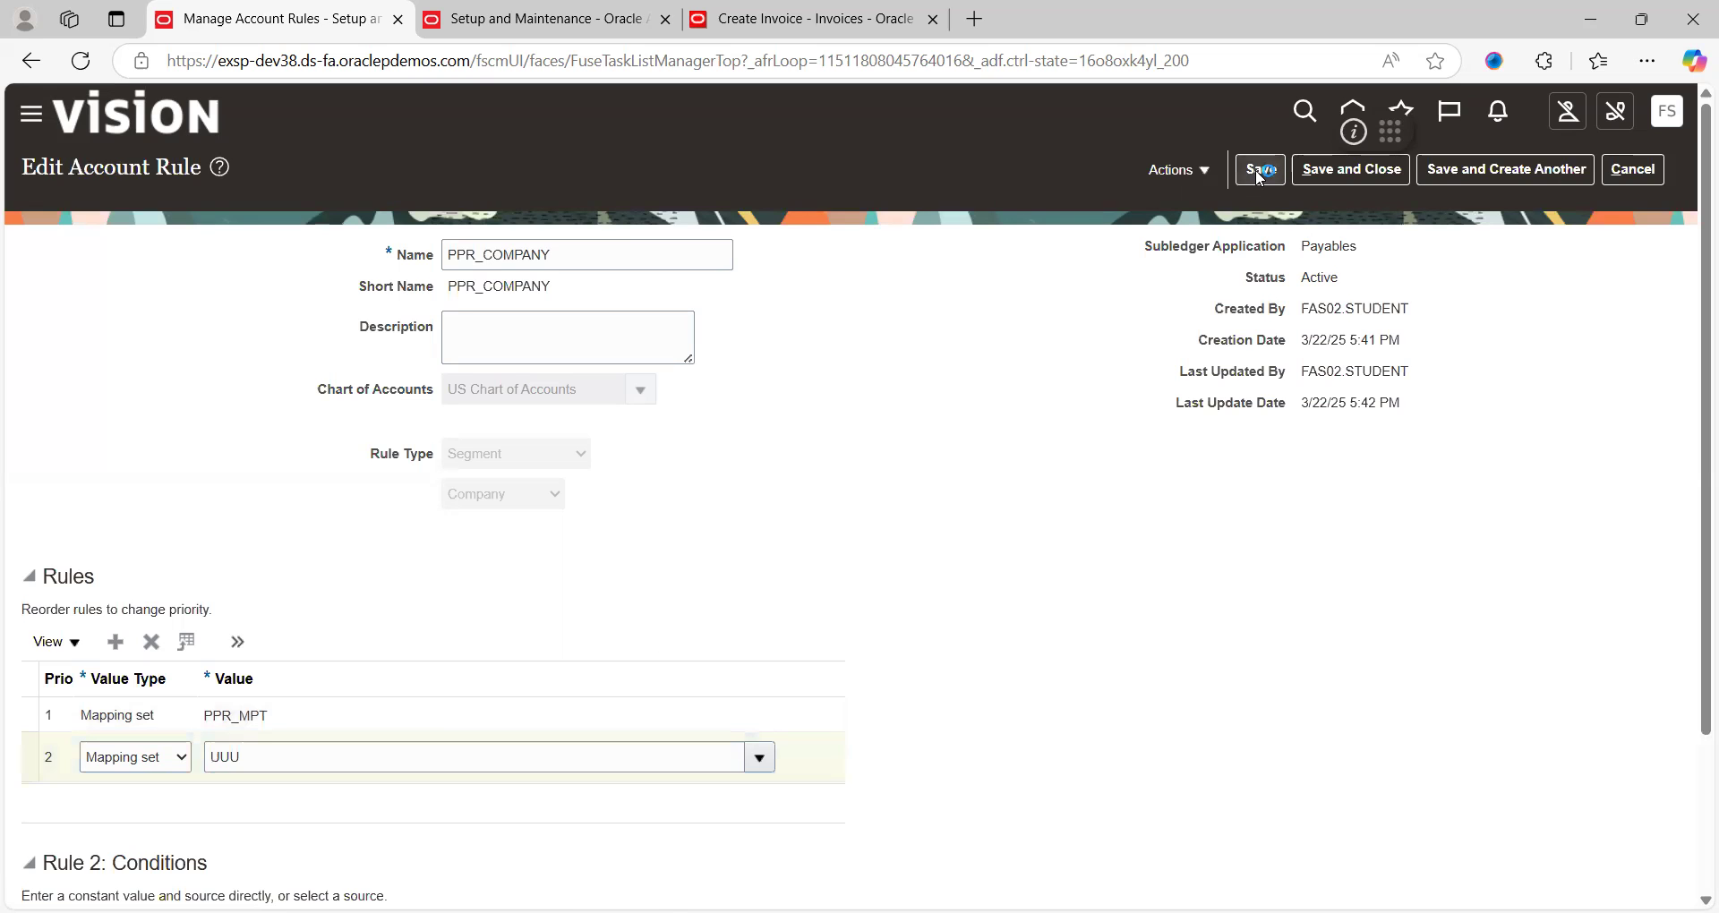
left_click(1356, 173)
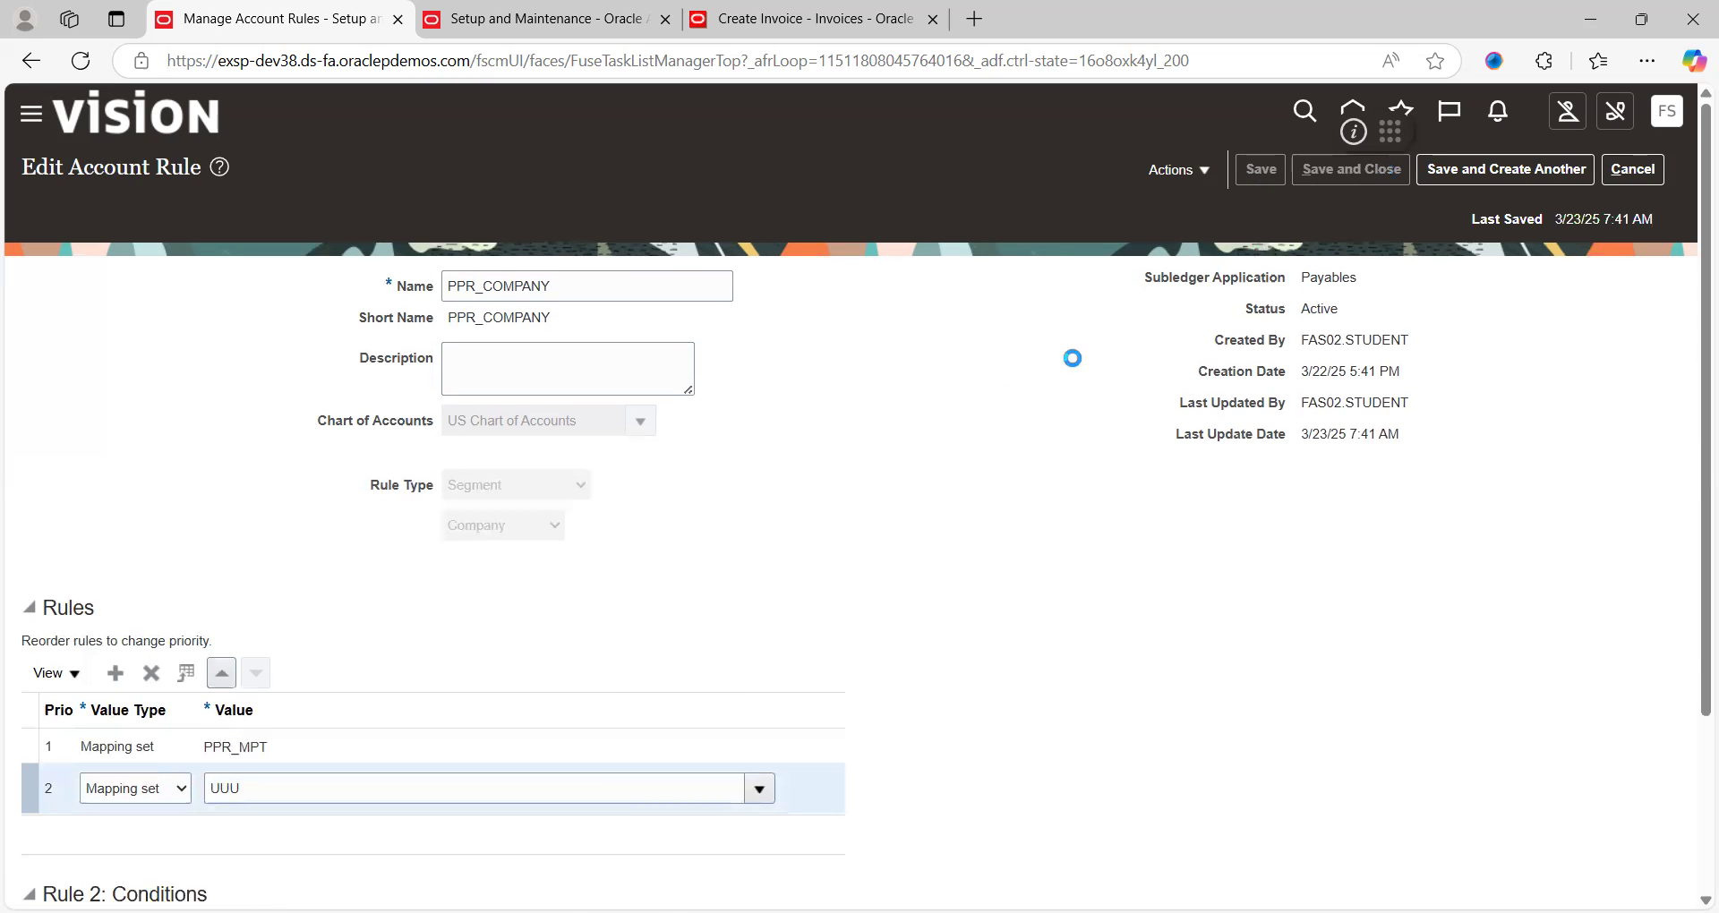
left_click(1651, 182)
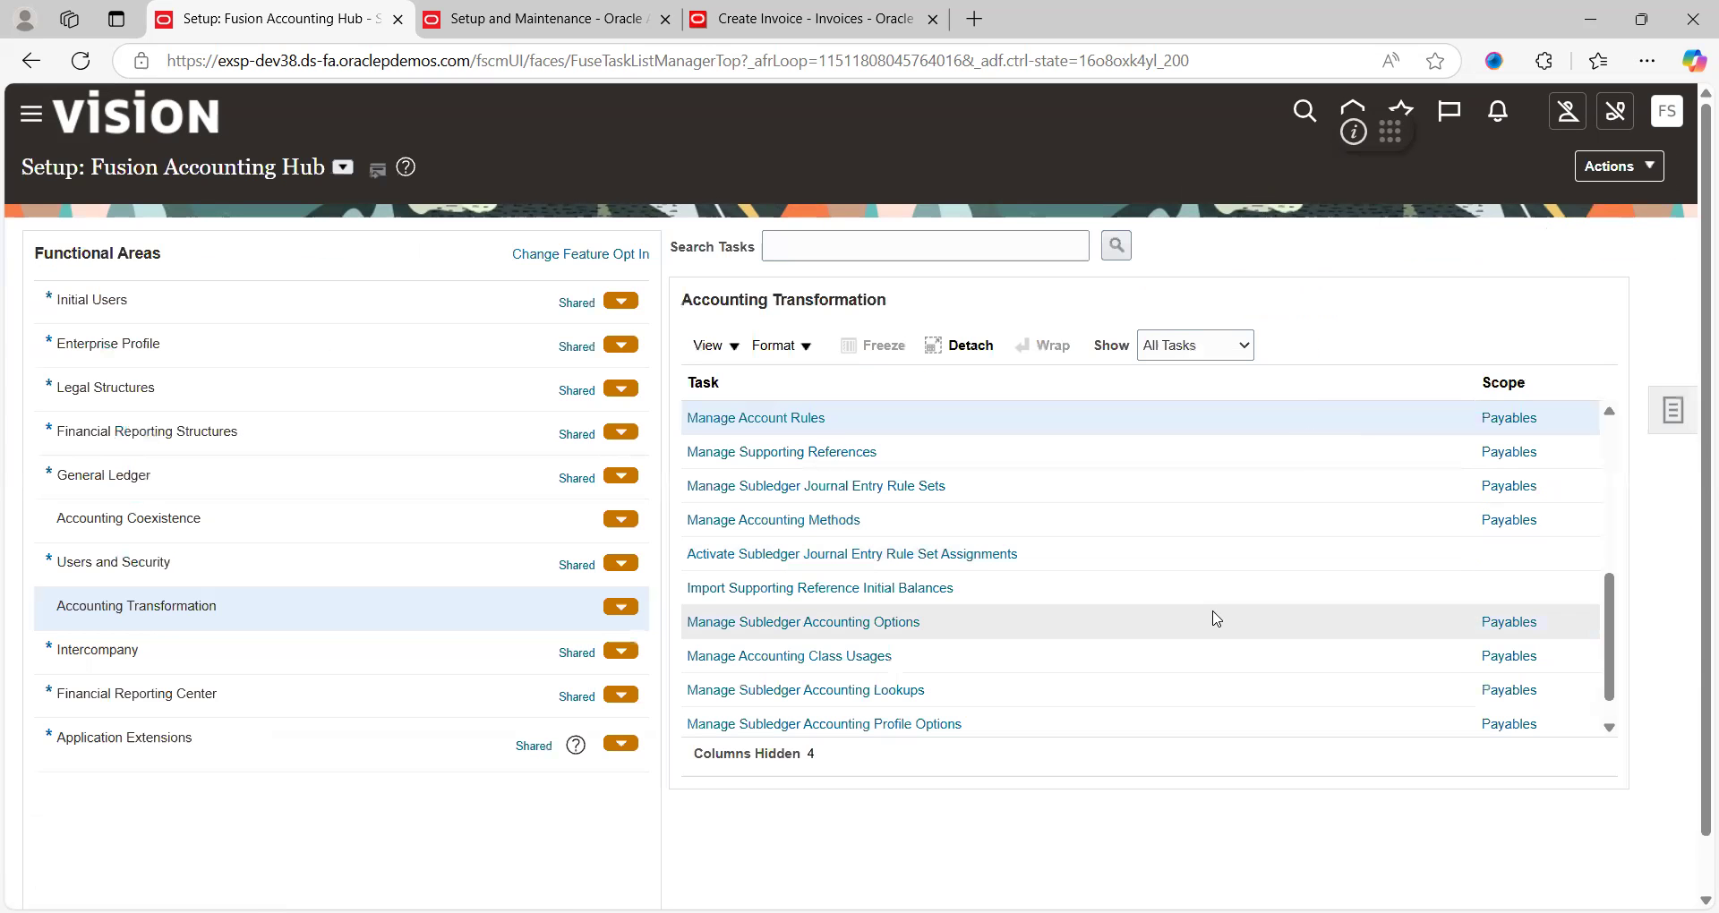
Restore the browser window and cancel out of invoice INV969696
left_click(1611, 439)
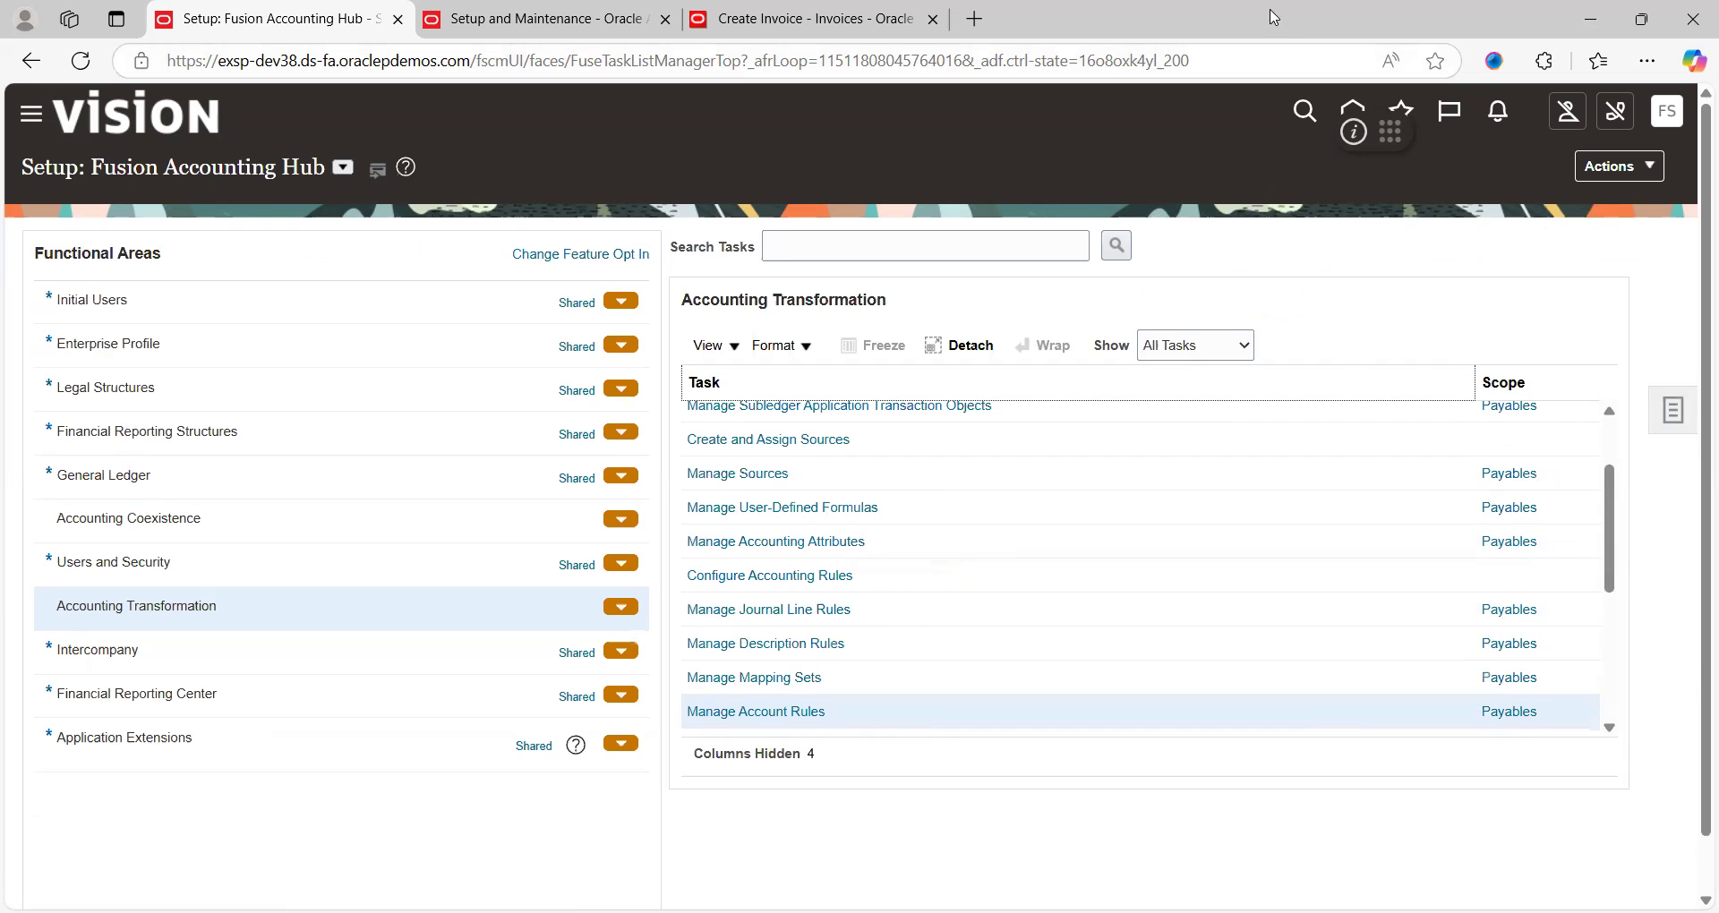
right_click(1296, 155)
left_click(1215, 36)
double_click(1215, 37)
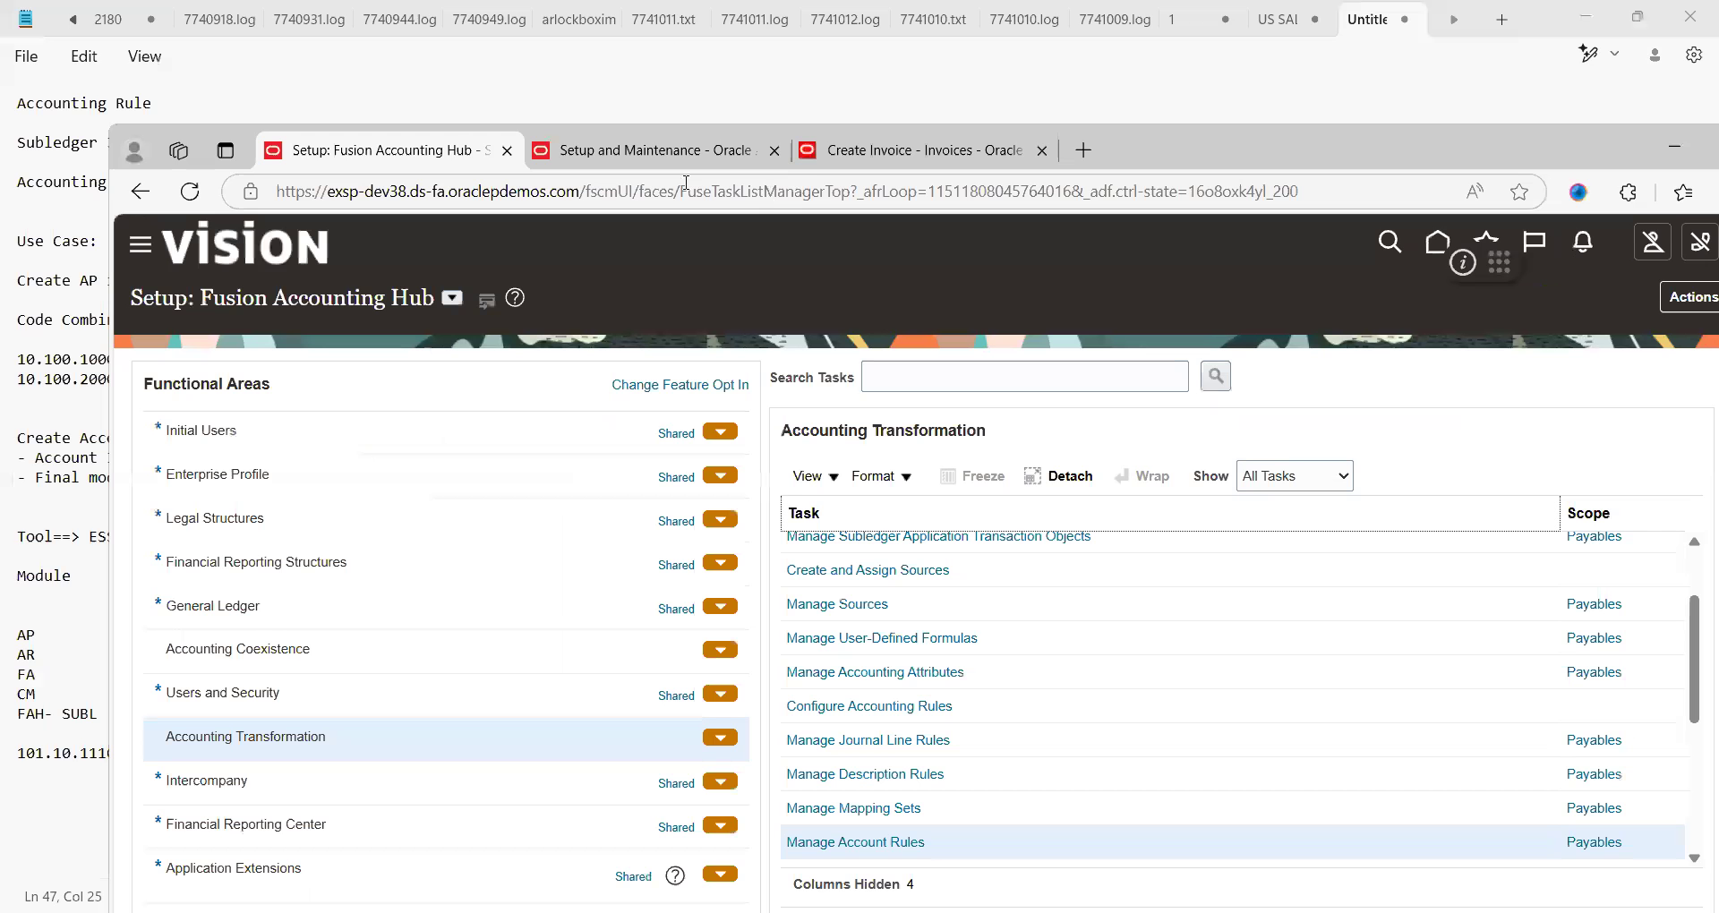
left_click(874, 161)
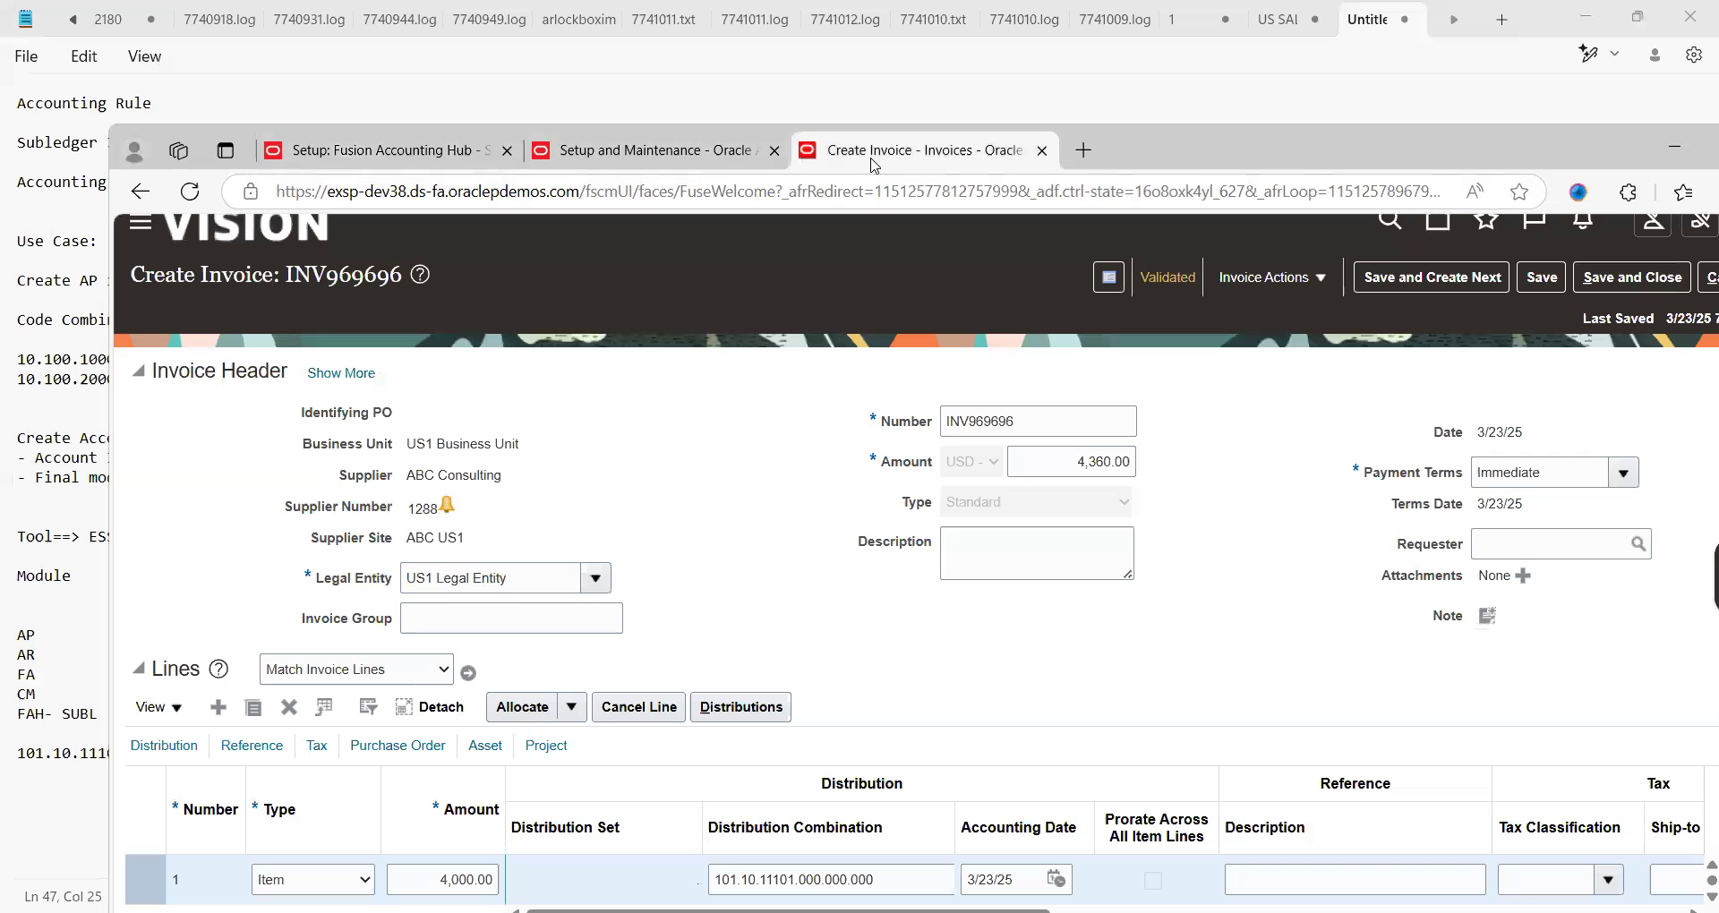
double_click(1569, 159)
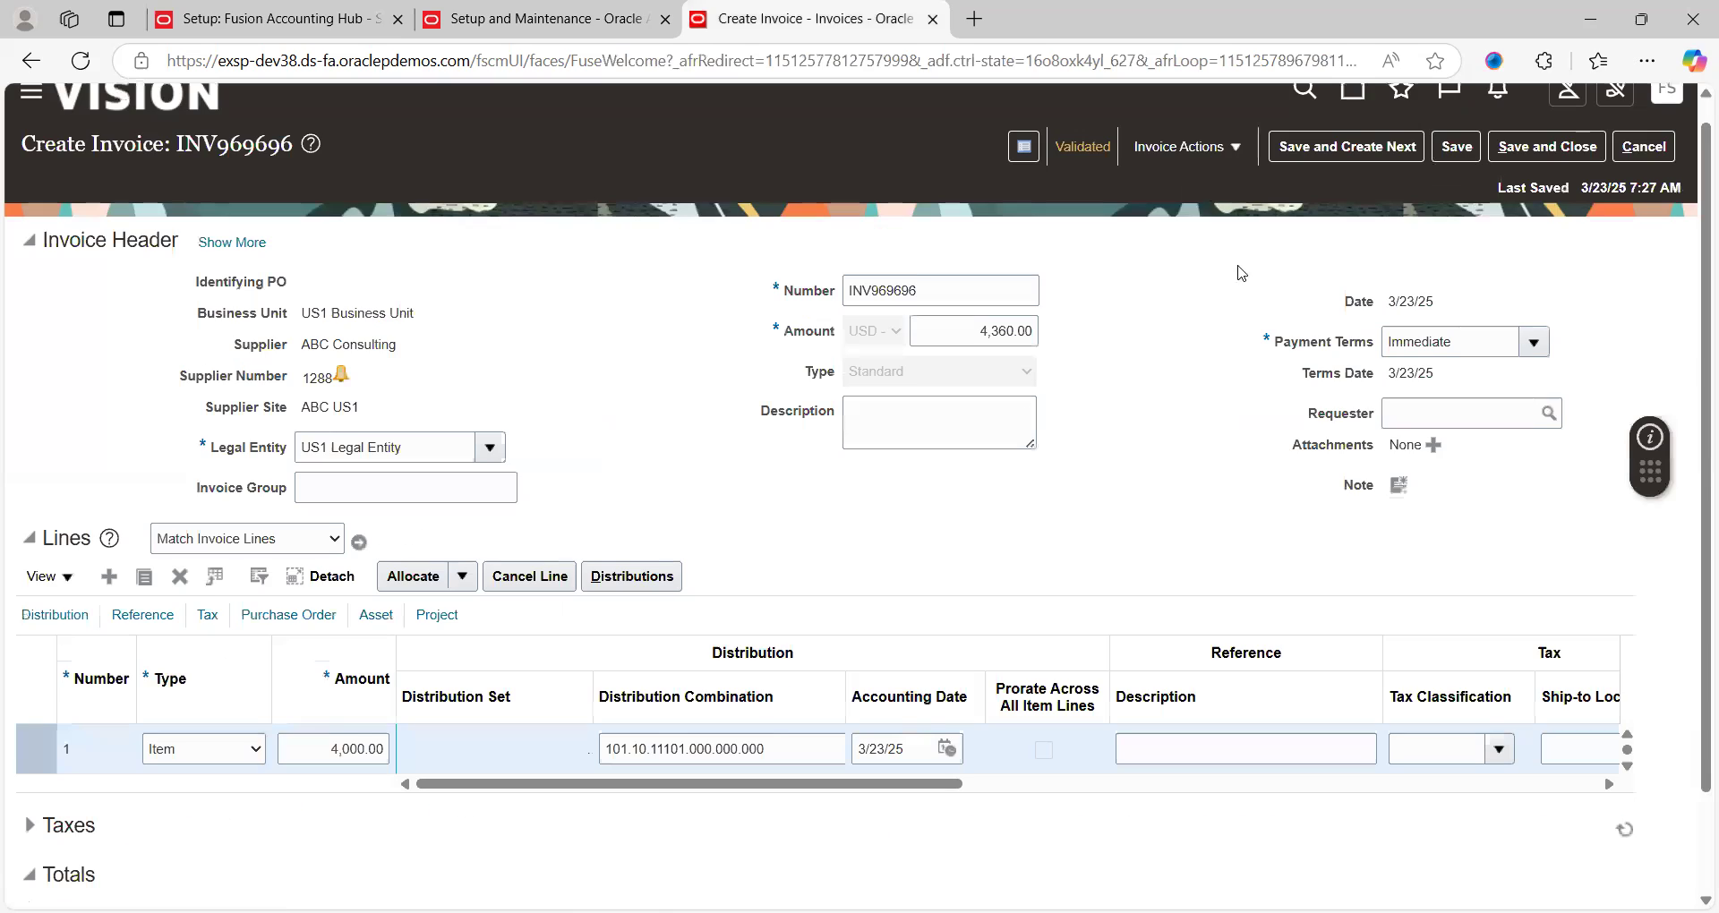
left_click(1644, 146)
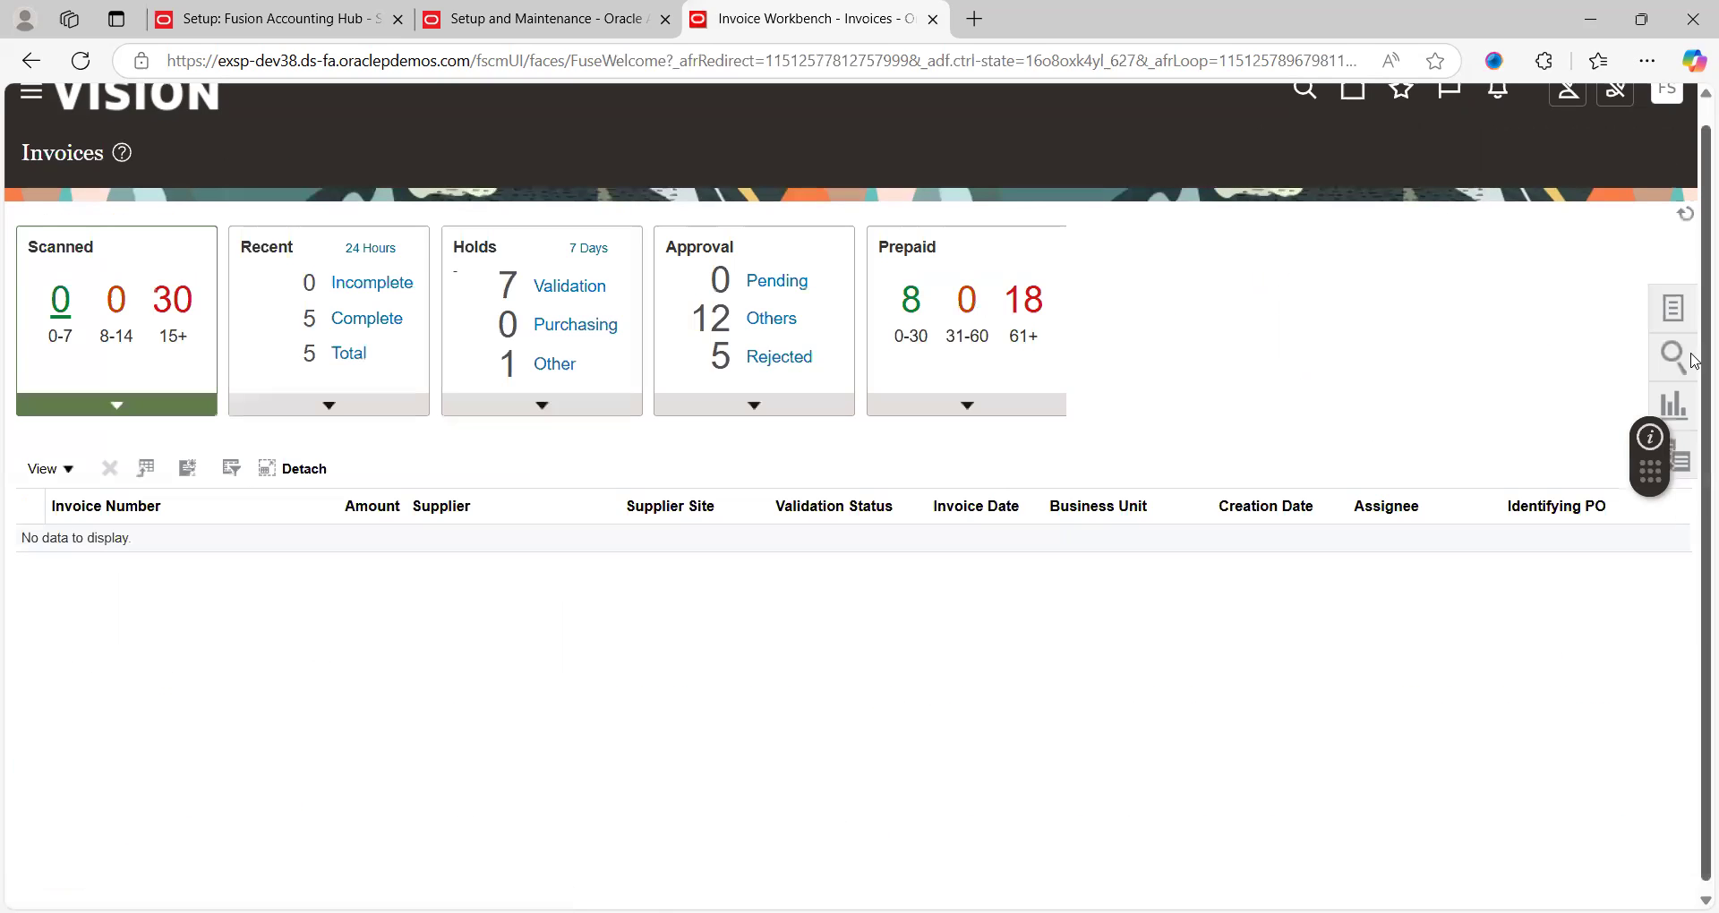
Start a new invoice from the invoice Tasks list and open the Business Unit choices
left_click(1676, 315)
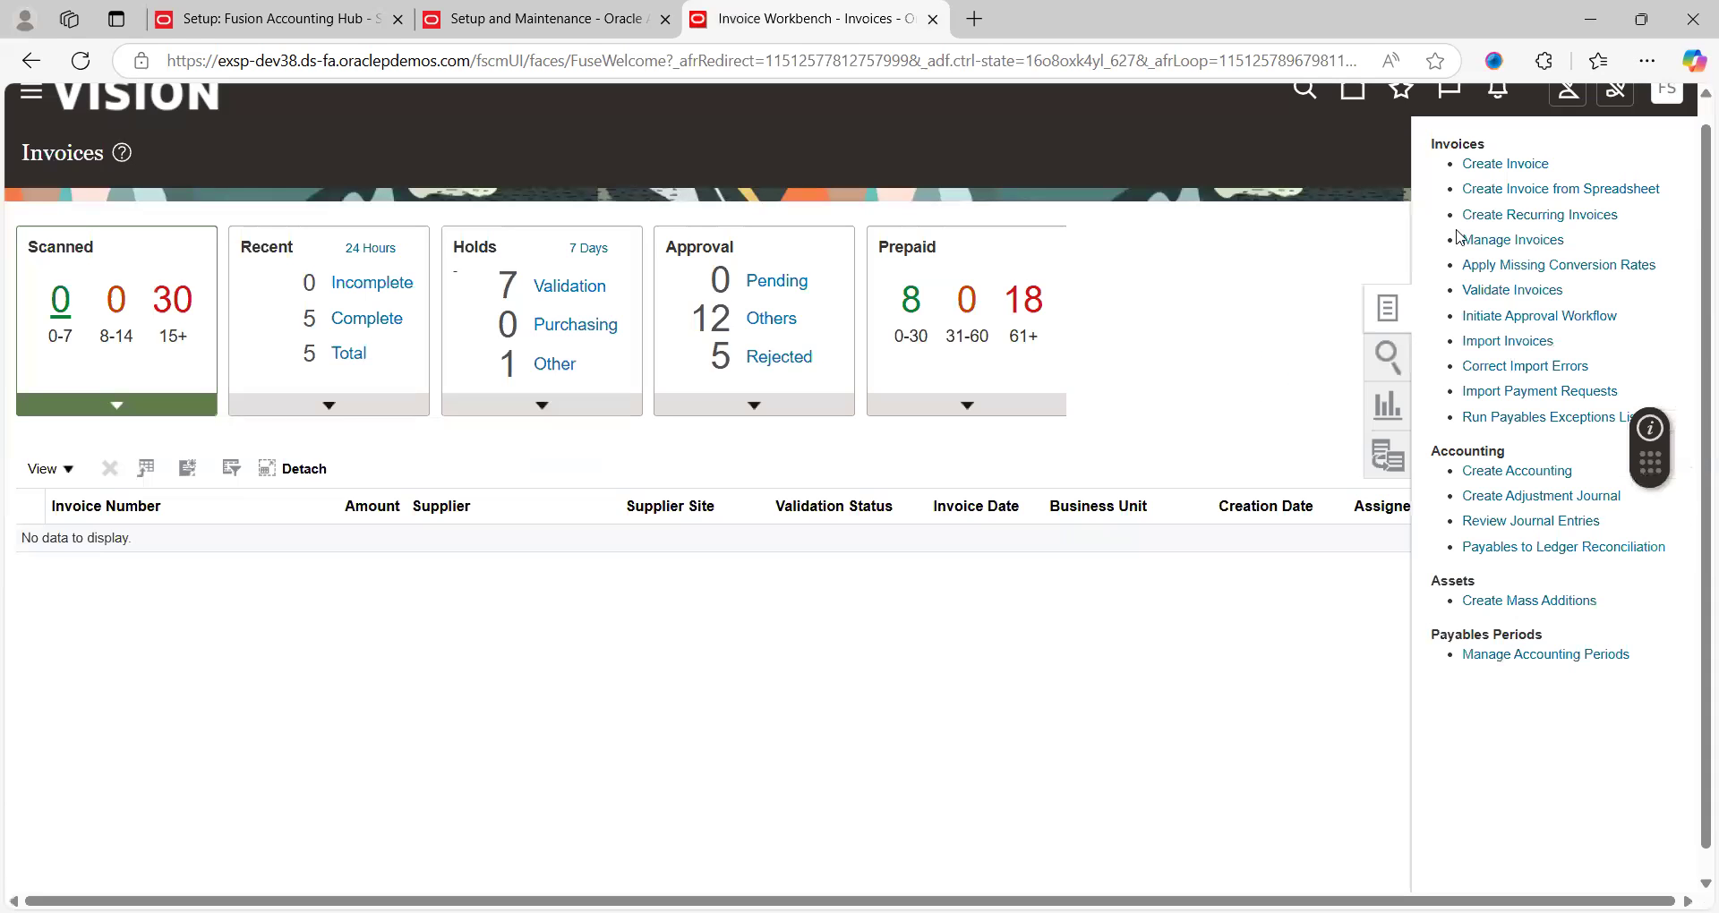
left_click(1518, 168)
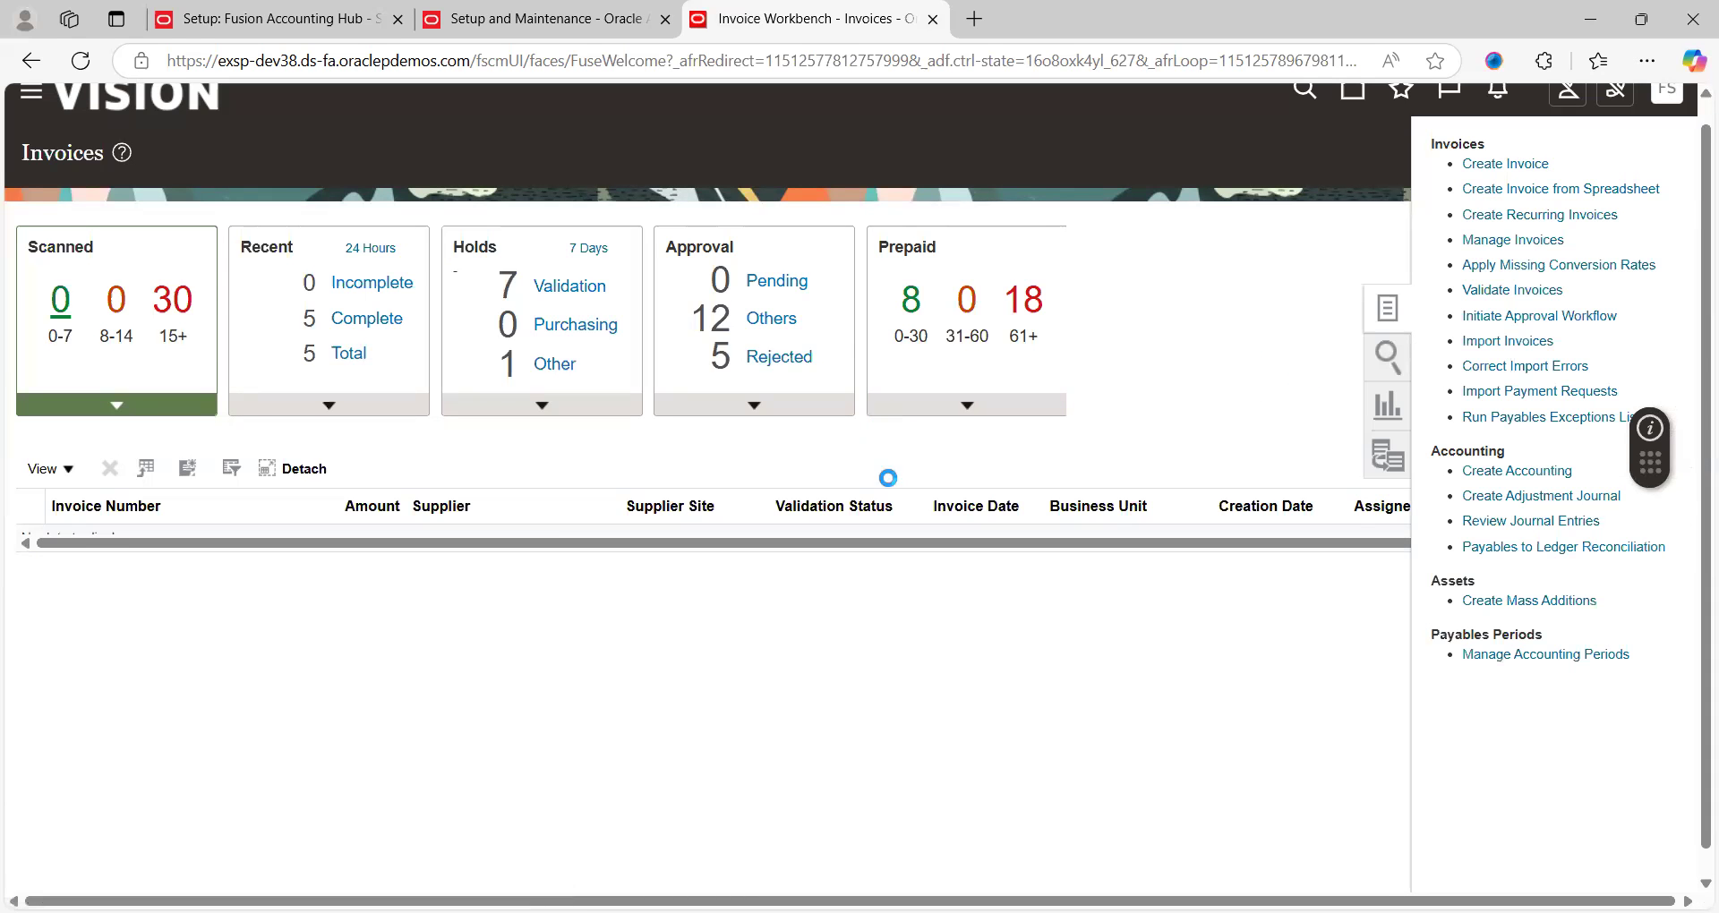
left_click(490, 332)
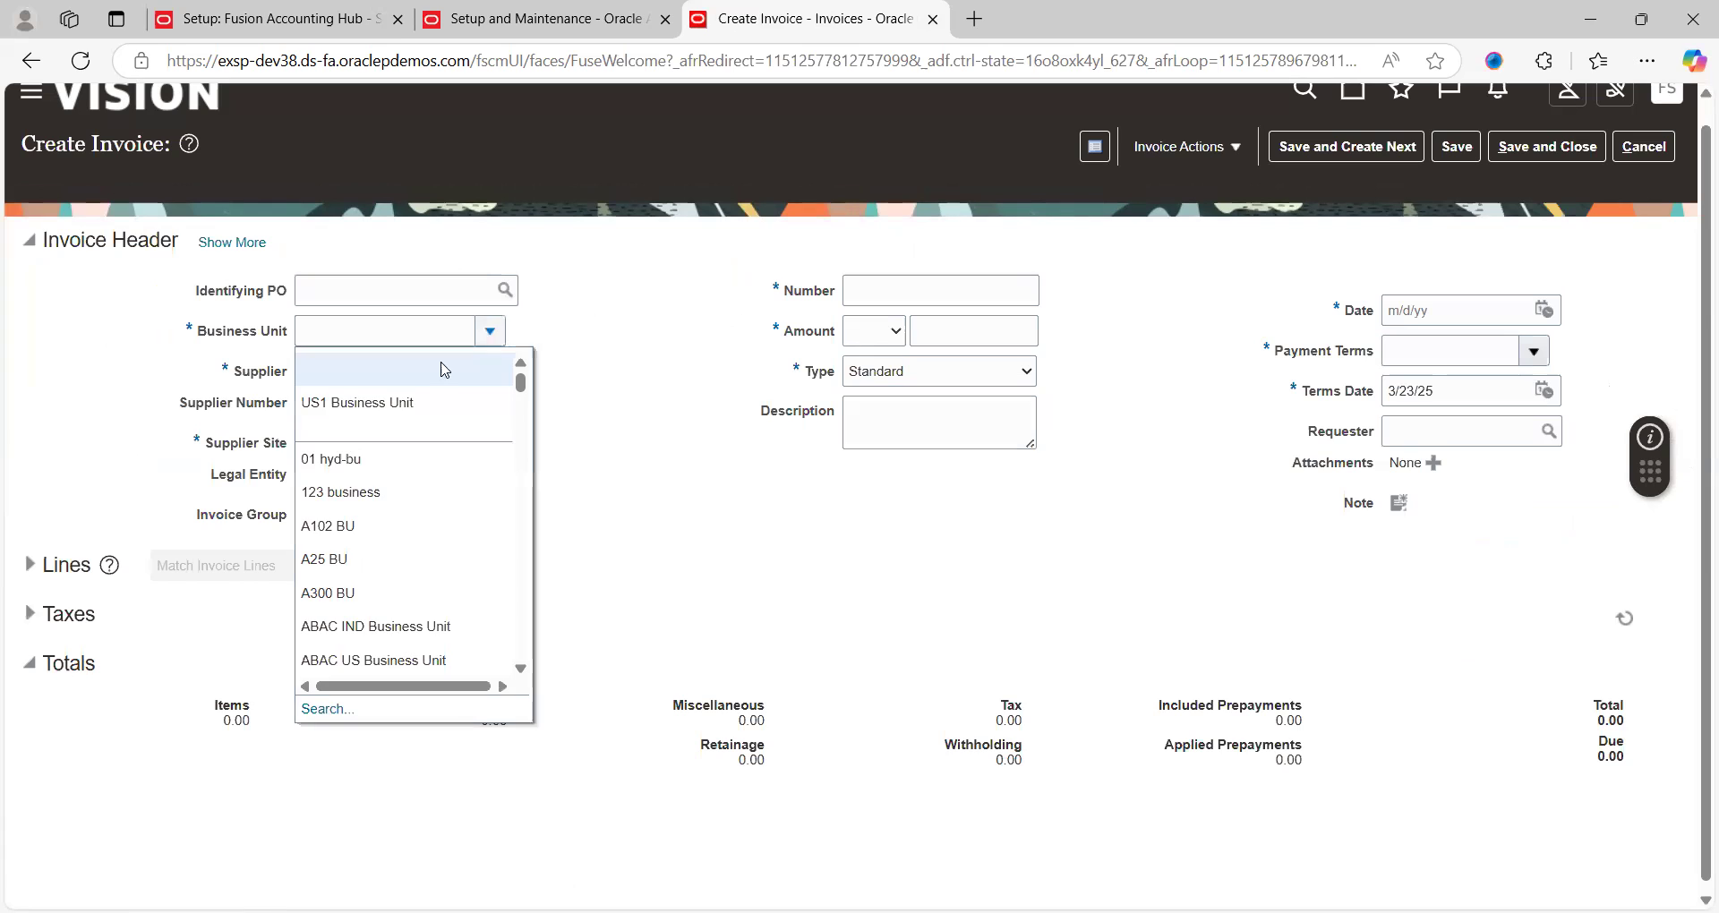
Fill the invoice header: US1 Business Unit, supplier ABC Consulting, number INV85858585, amount 5,000.00
left_click(362, 402)
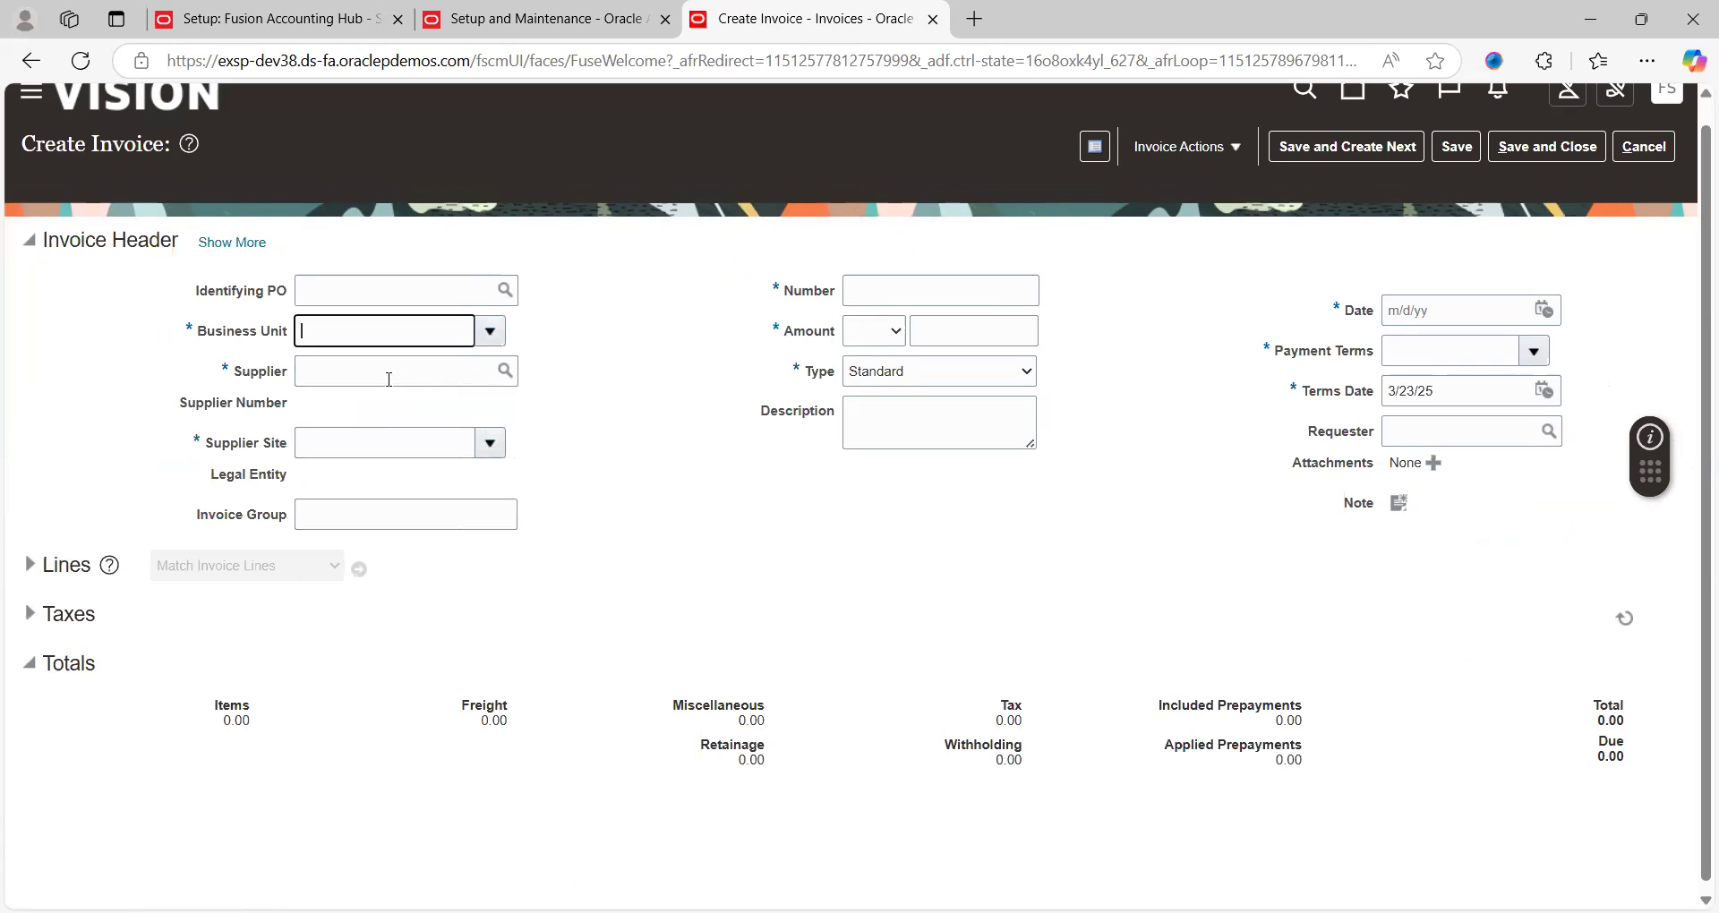
left_click(415, 374)
type("abc co")
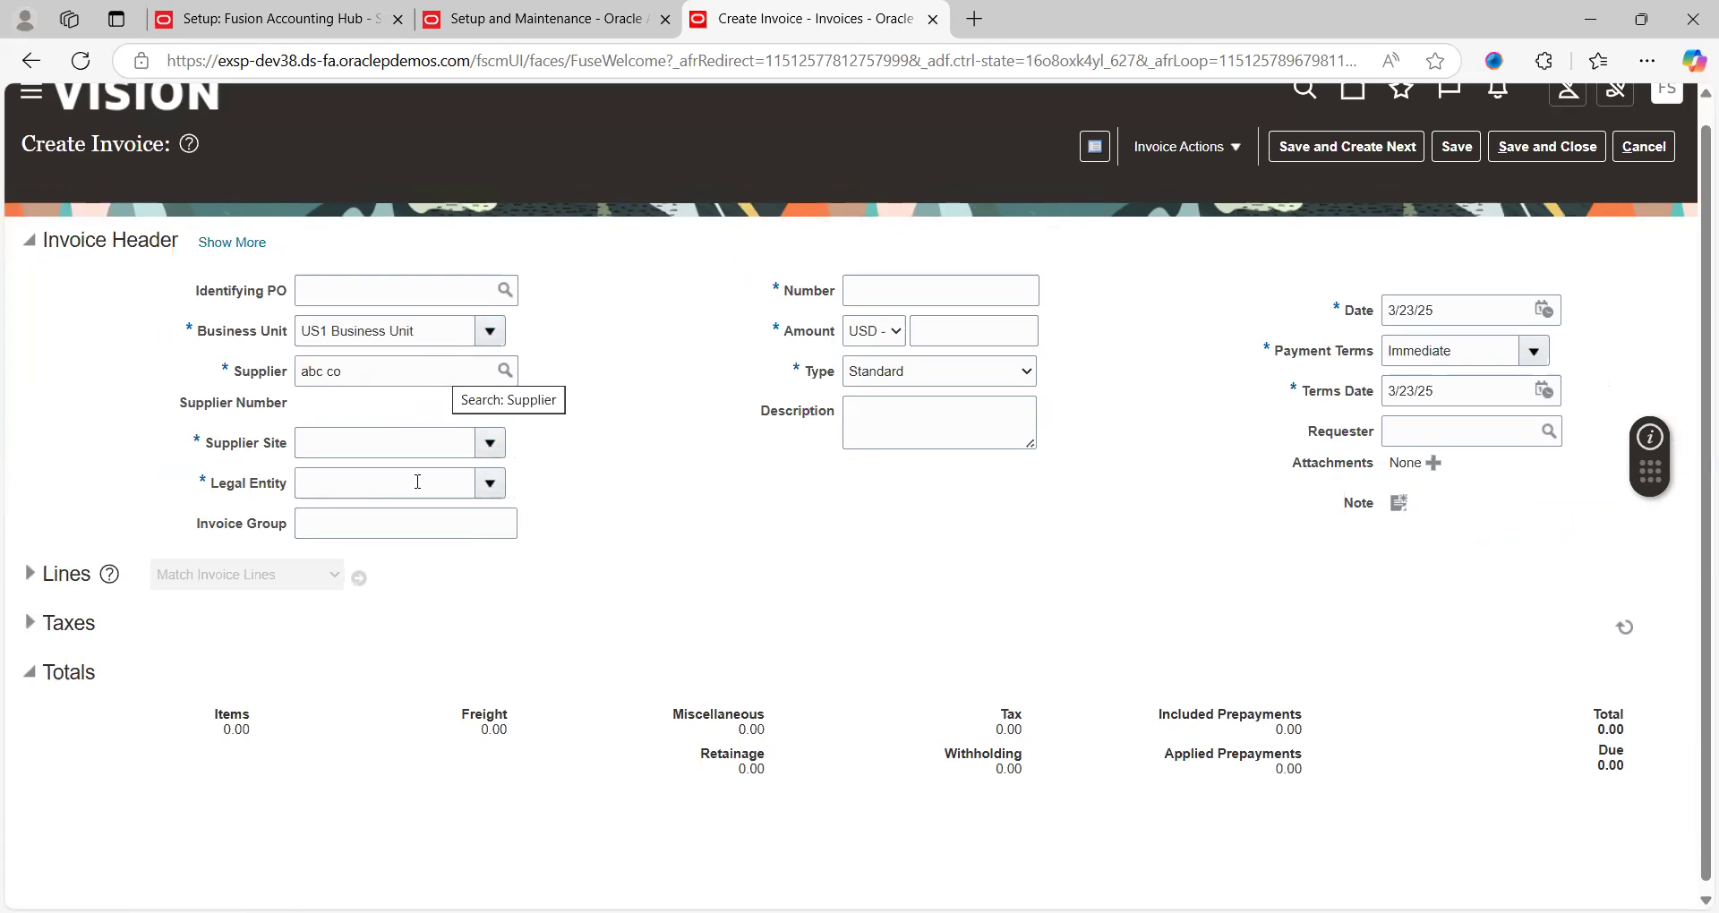
left_click(911, 295)
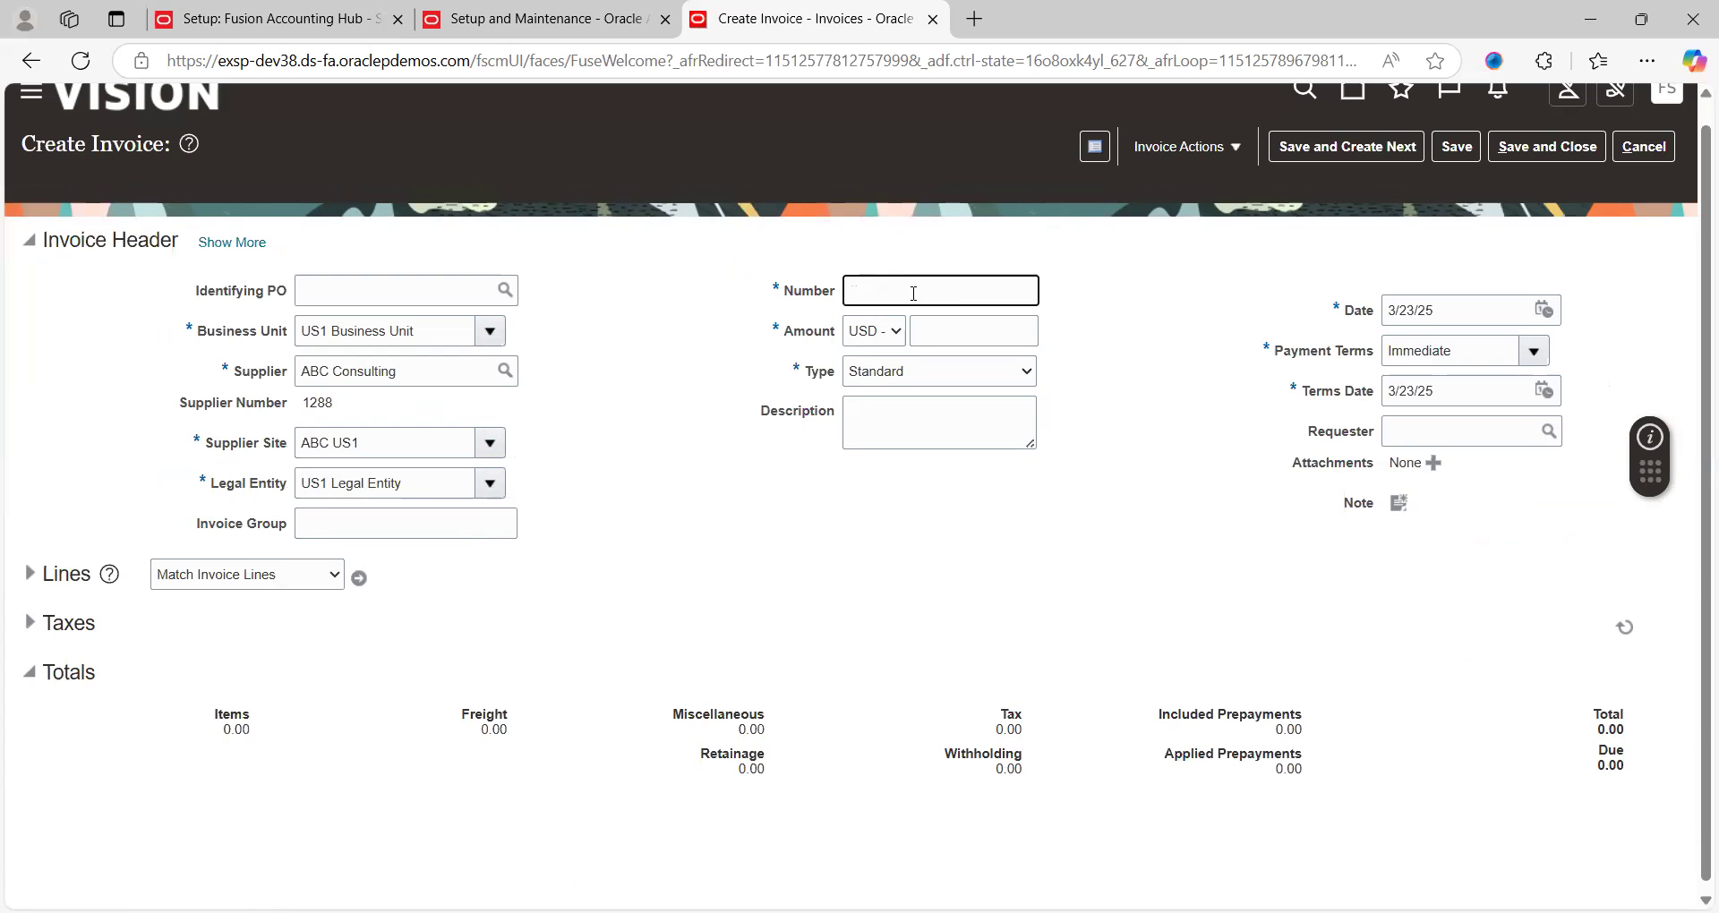
key("Tab")
key("shift+Tab")
type("INV85858585")
key("Tab")
key("Tab")
type("40")
key("BackSpace")
key("BackSpace")
key("BackSpace")
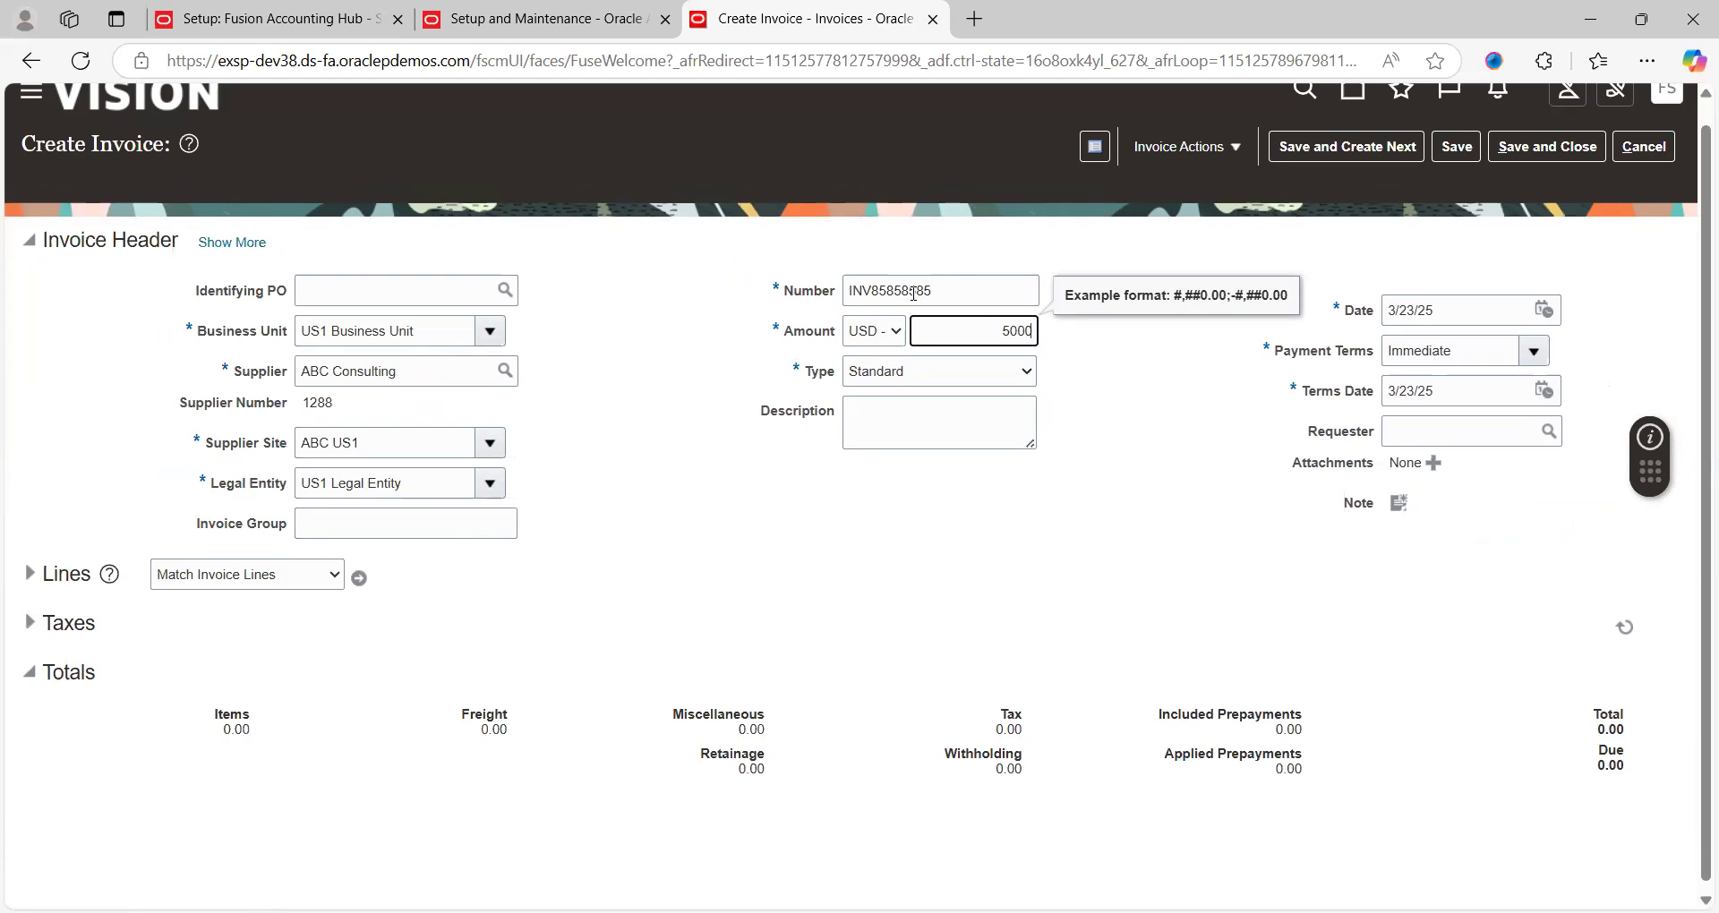
key("Tab")
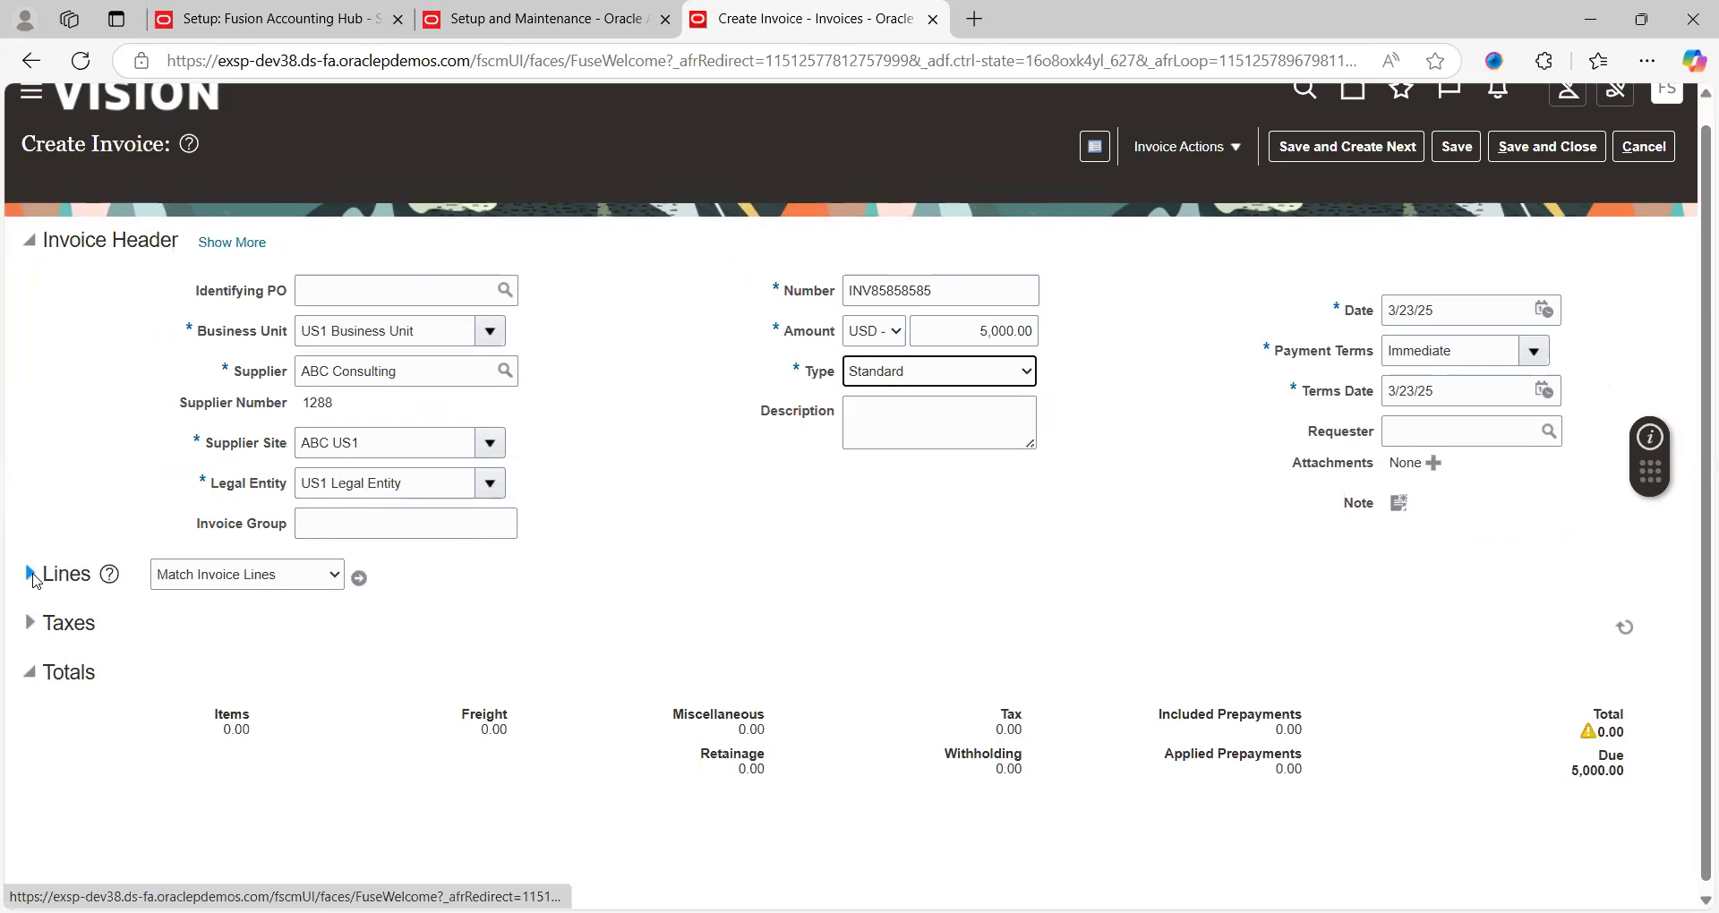
Enter a 5,000 amount on line 1, clear its distribution set, and search account combinations
left_click(32, 577)
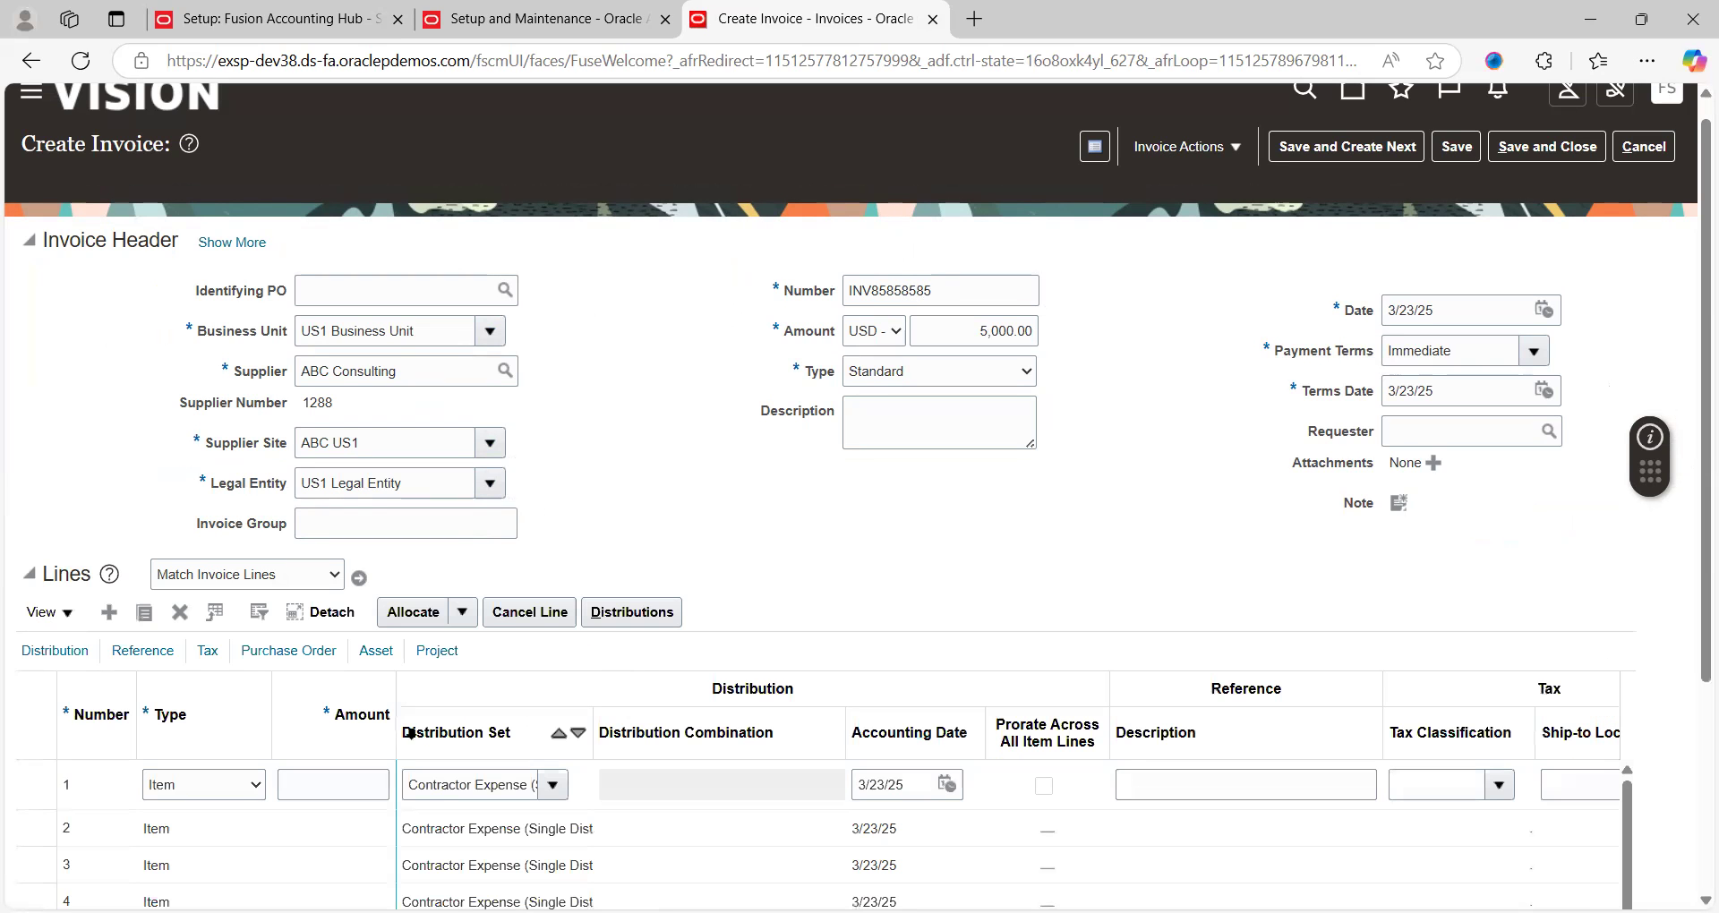
left_click(357, 786)
type("5,000")
key("Tab")
key("Delete")
key("Tab")
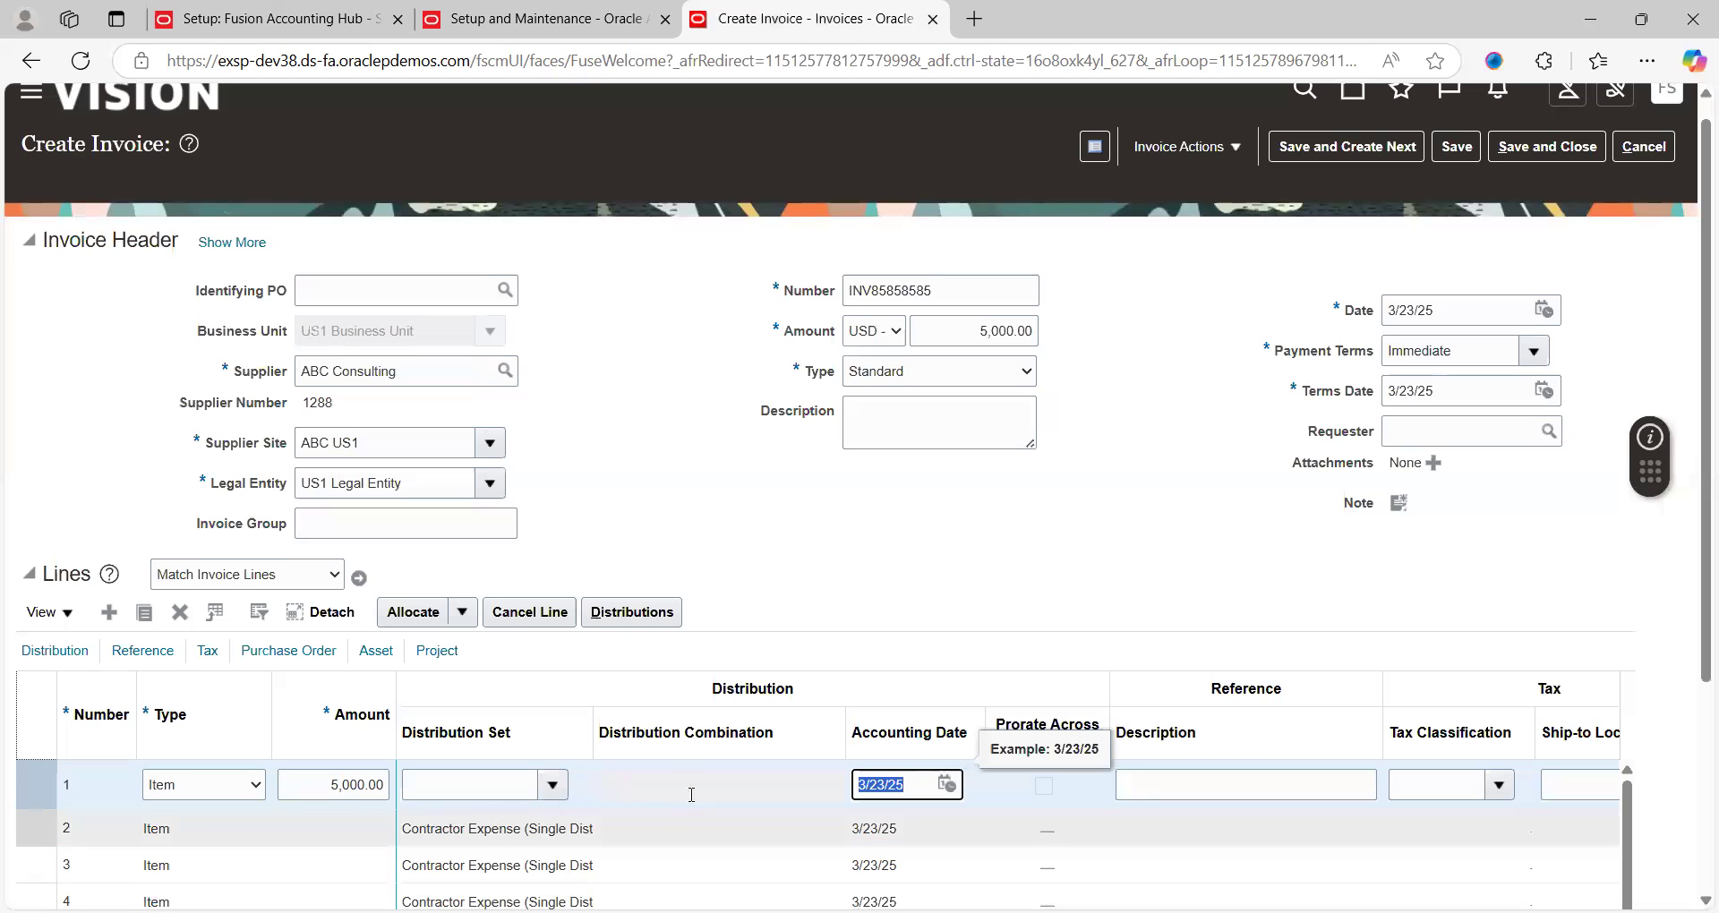
left_click(780, 786)
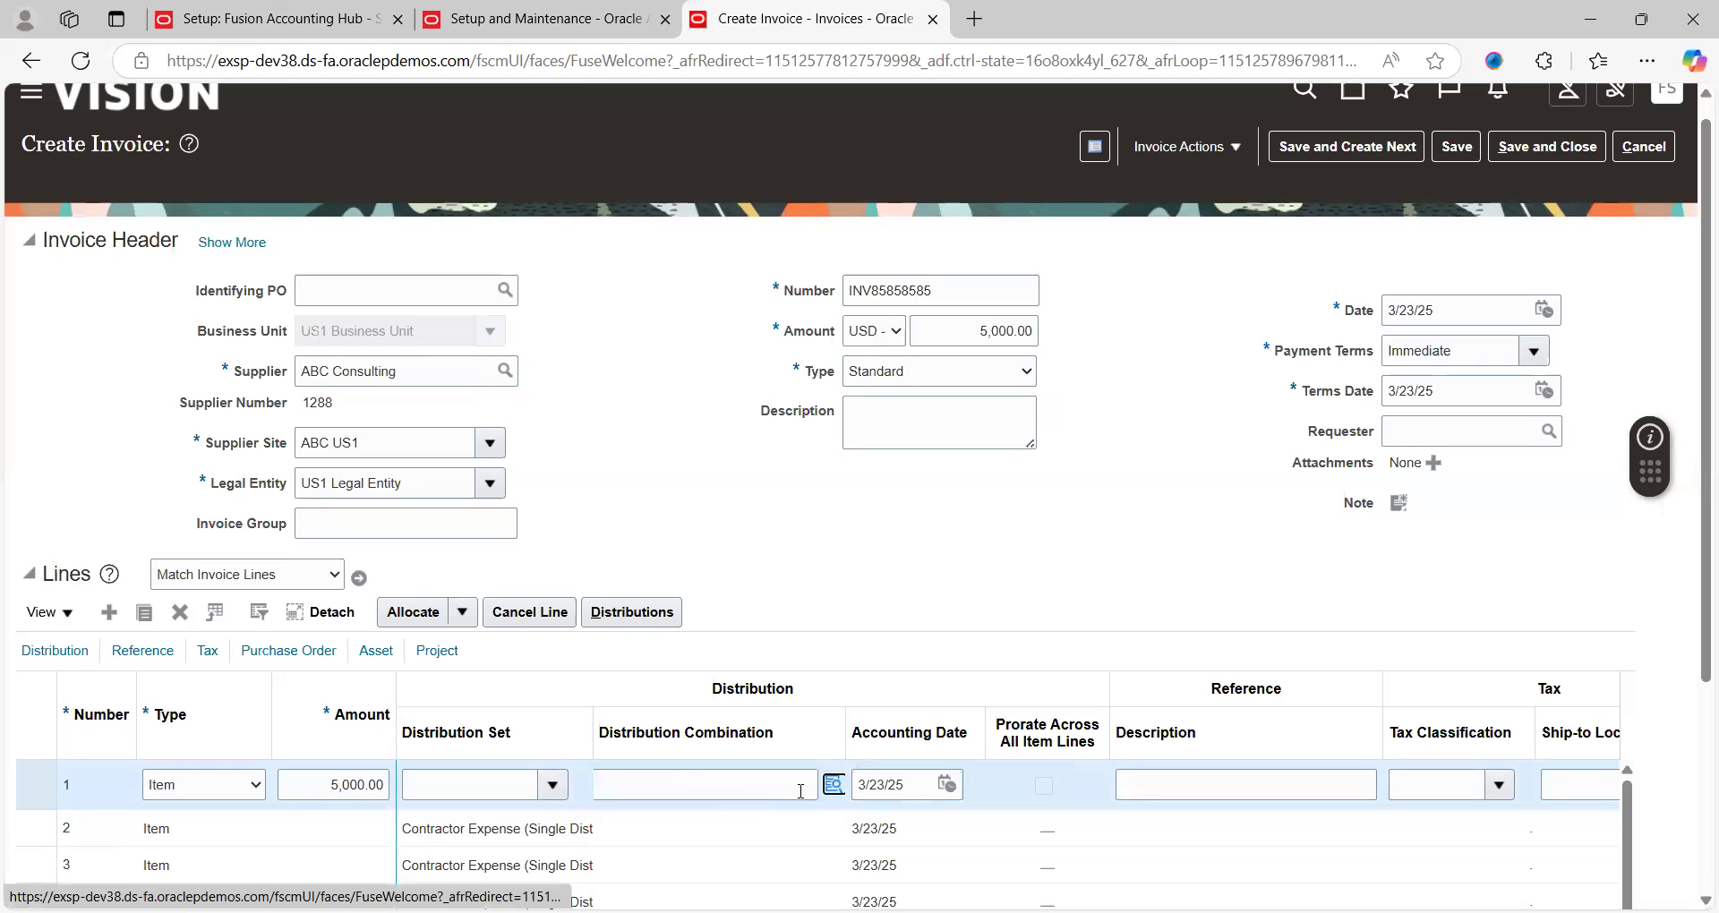
left_click(835, 786)
left_click(835, 786)
left_click(835, 784)
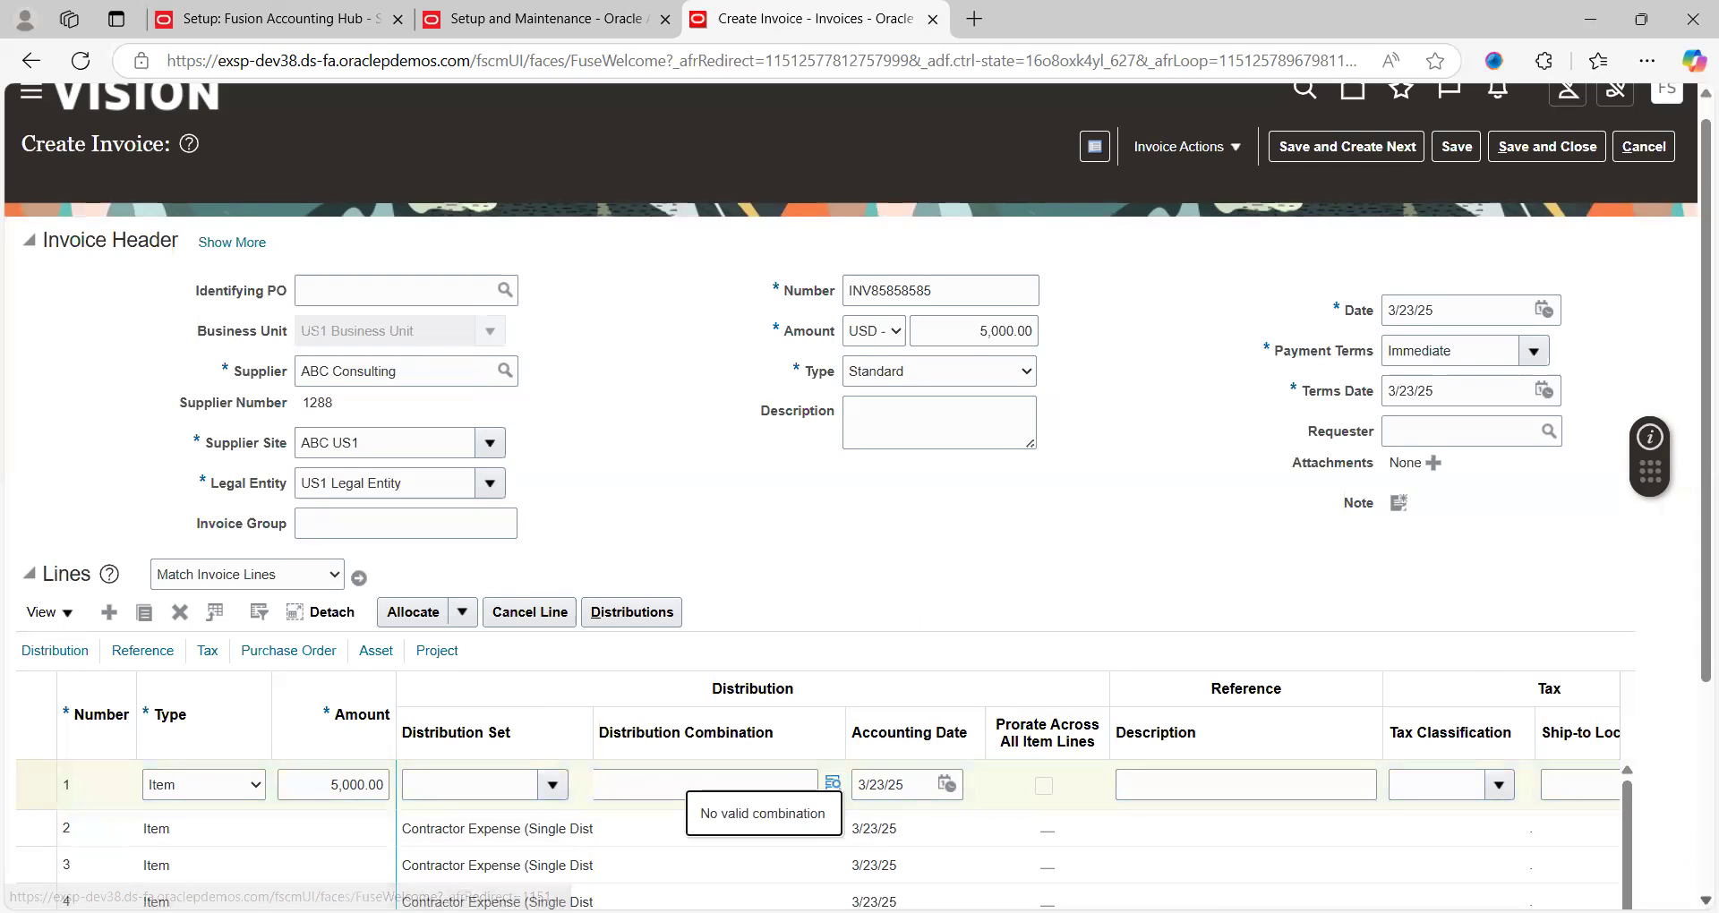
scroll(1013, 780, "down", 1)
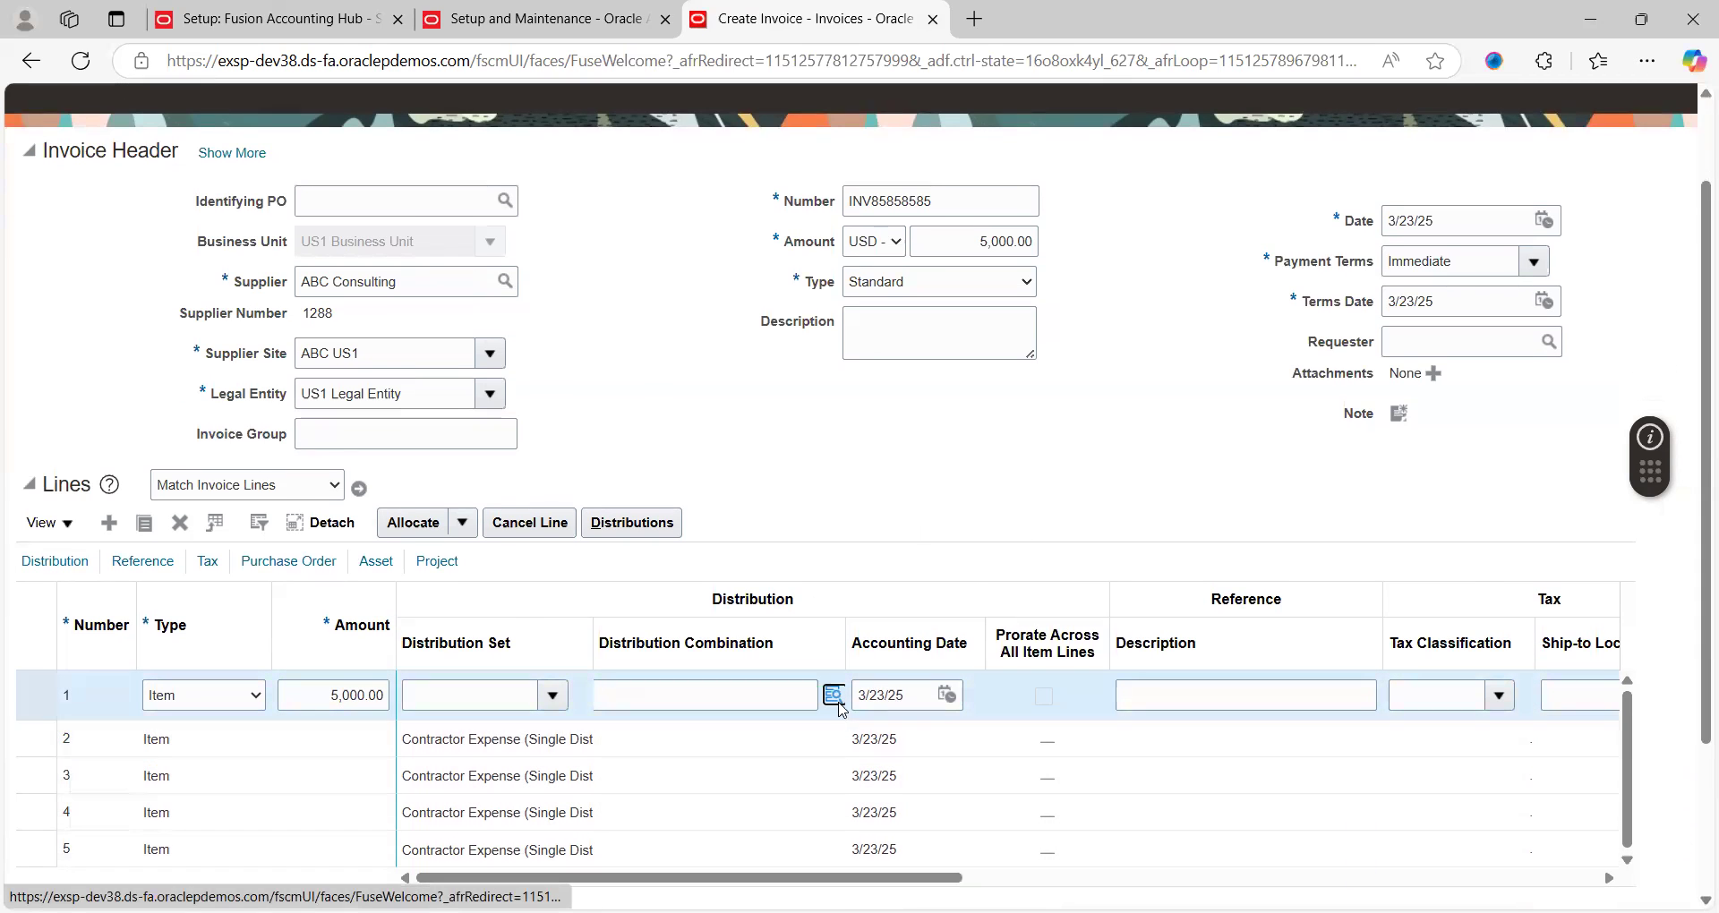
left_click(834, 695)
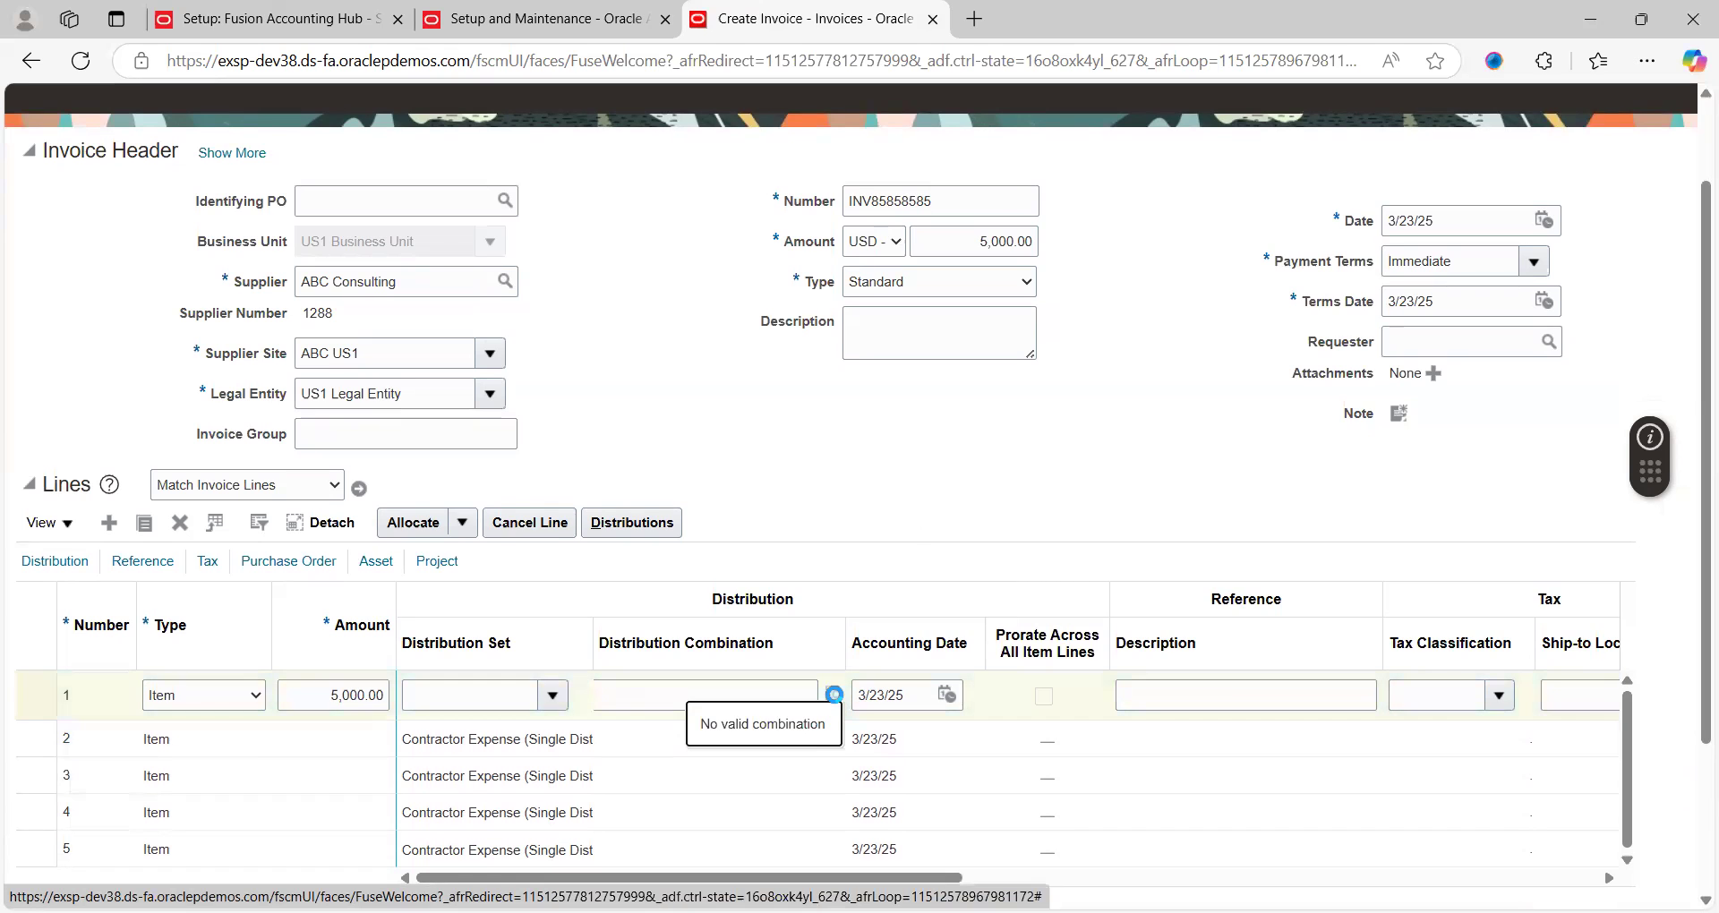
left_click(881, 690)
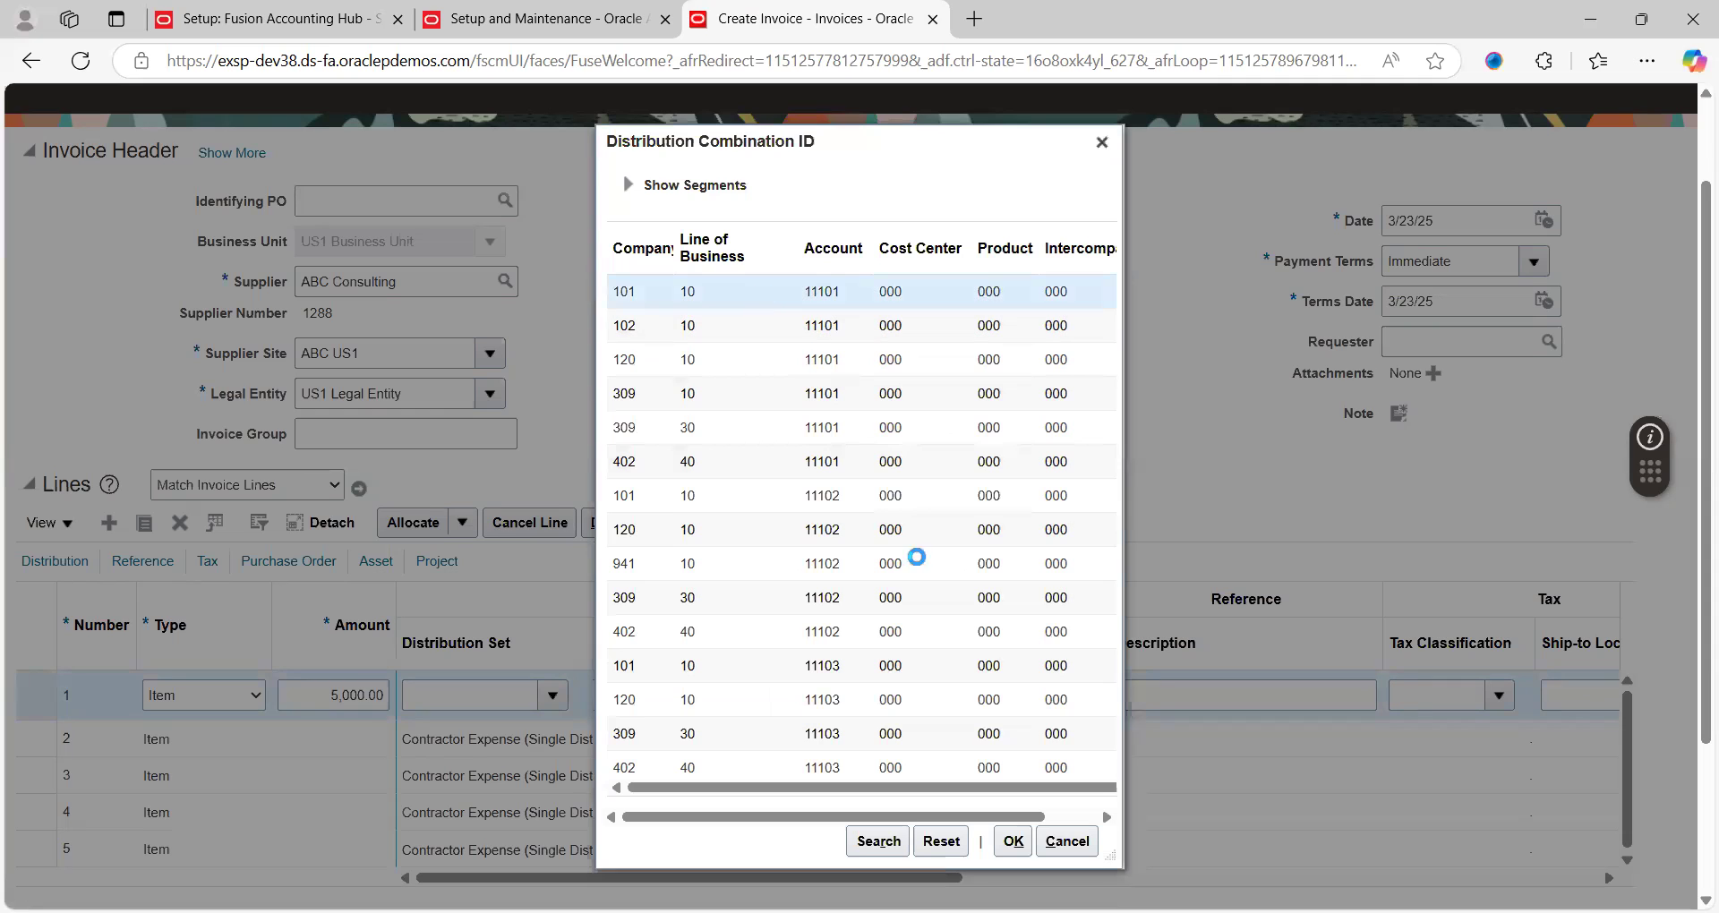
Apply combination 101.10.11101.000.000.000 to line 1 and save the invoice
left_click(1013, 841)
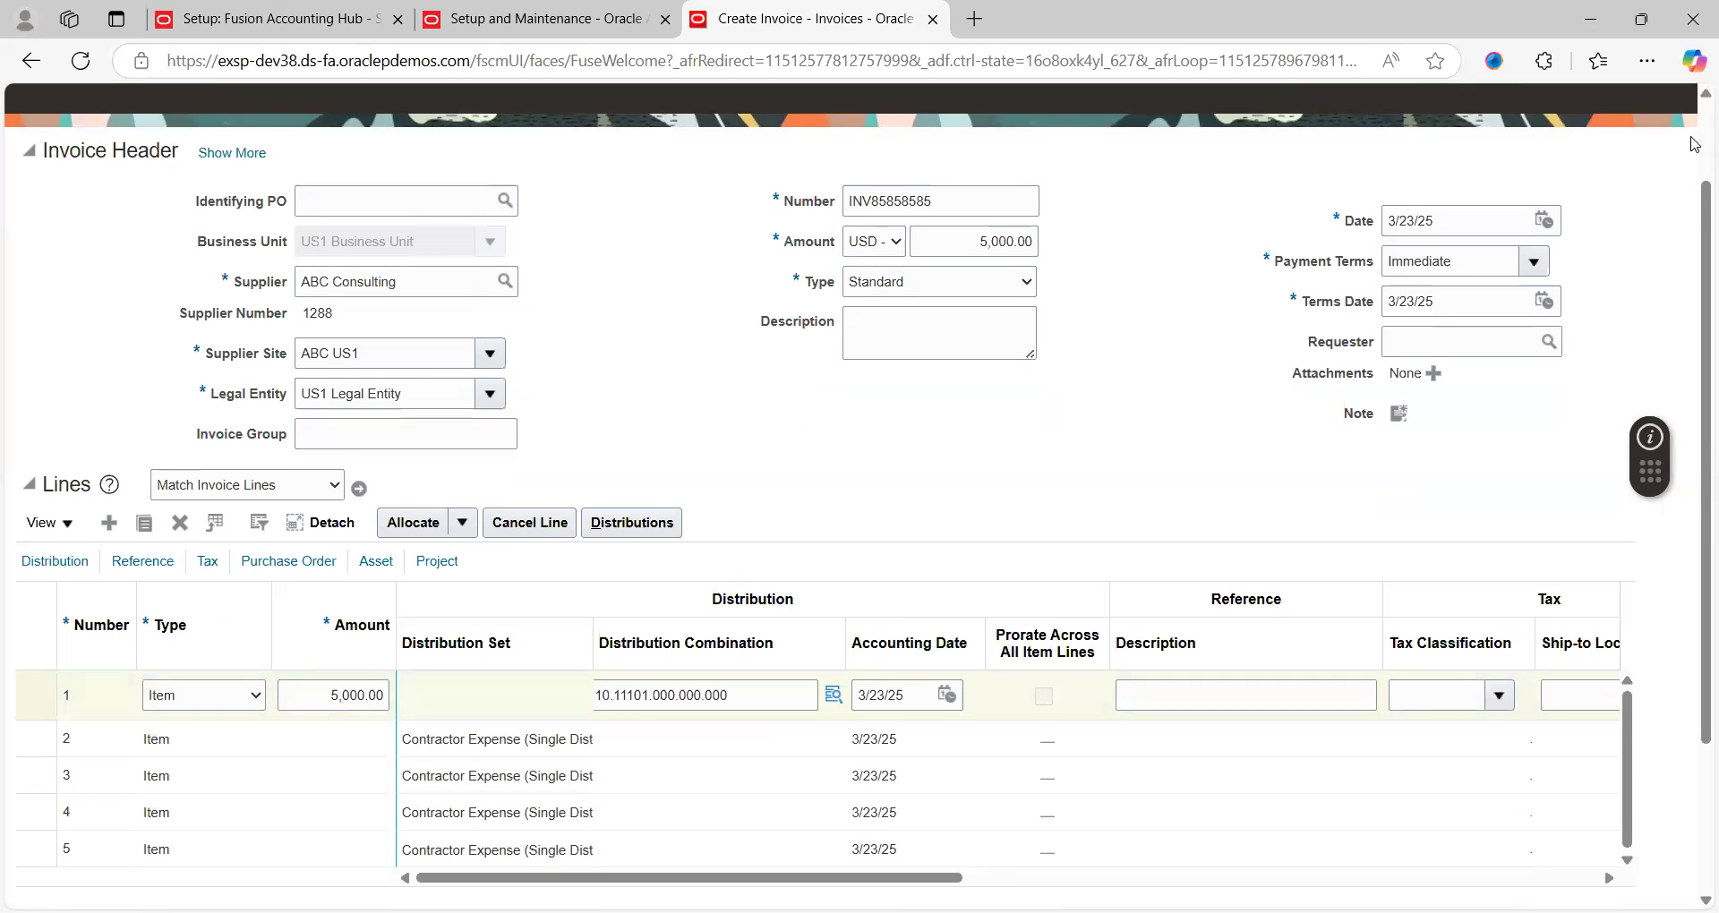
scroll(1693, 161, "up", 2)
left_click(1457, 170)
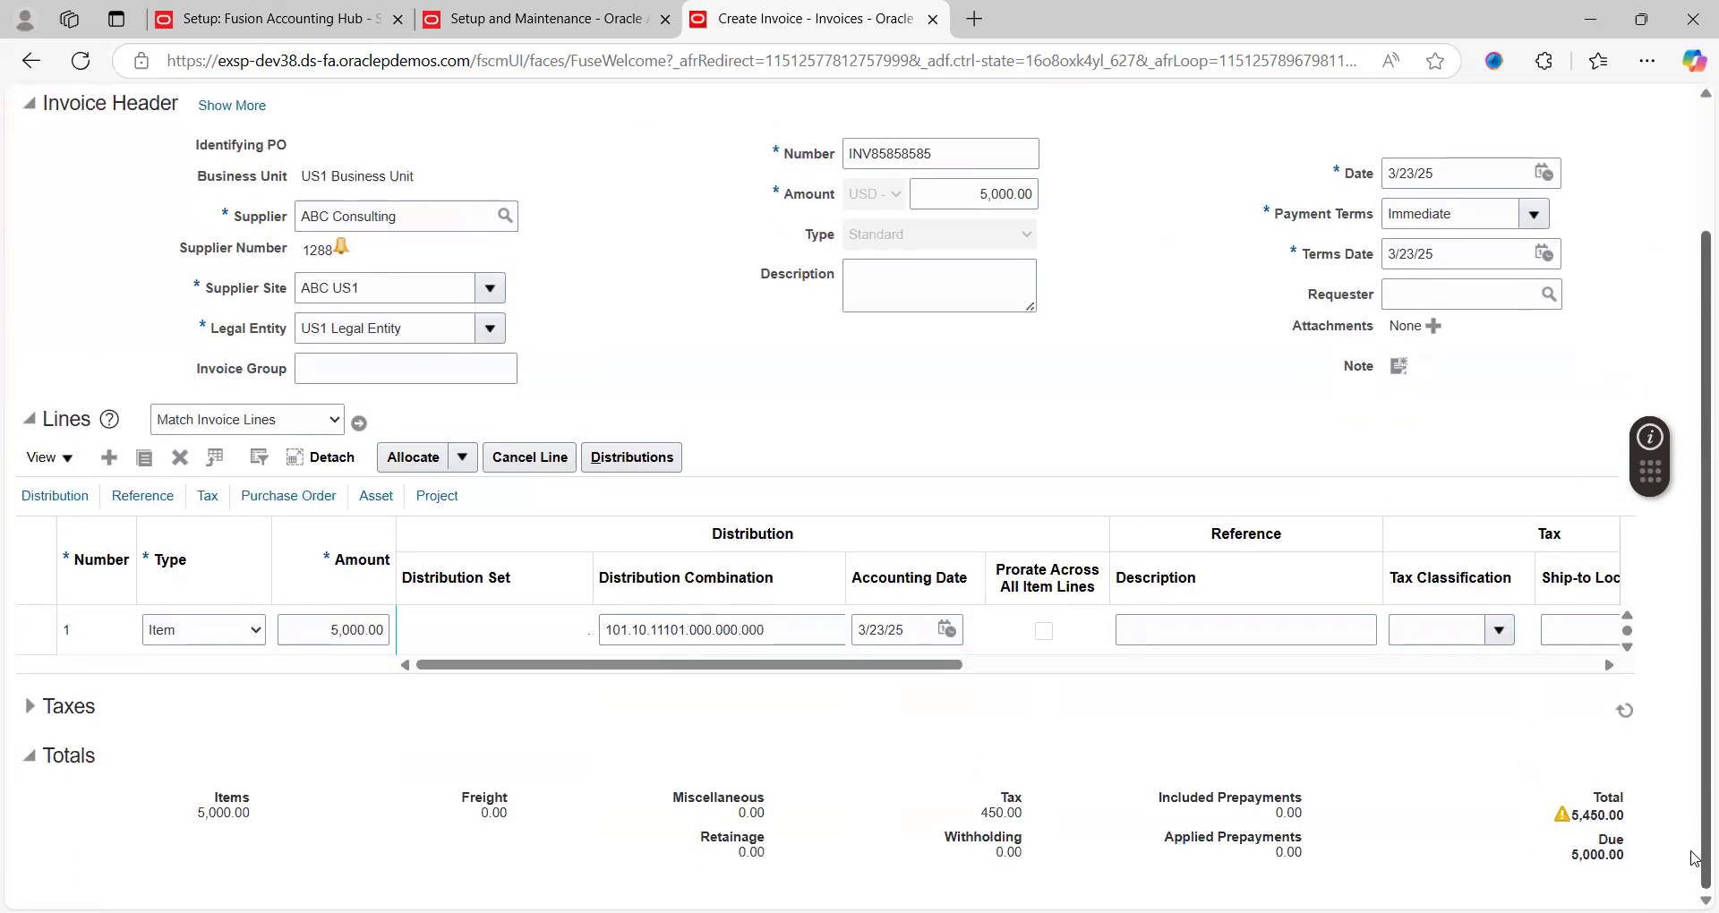
Raise the invoice amount to 5,450.00 and save again
left_click(1697, 855)
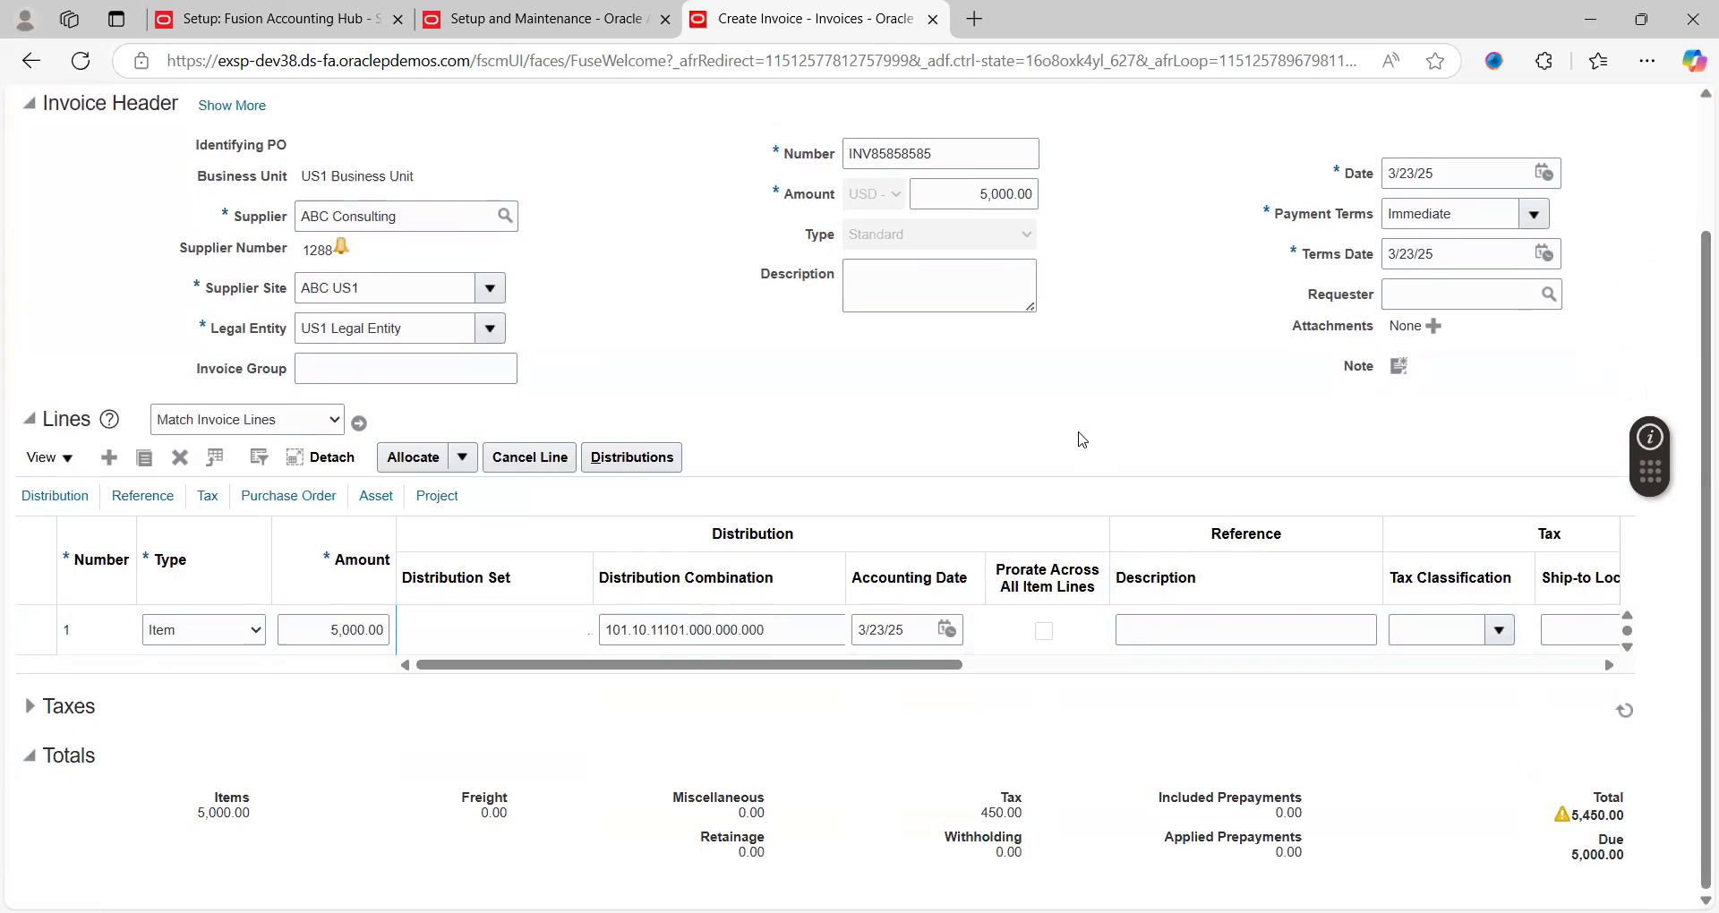
double_click(991, 189)
type("5450")
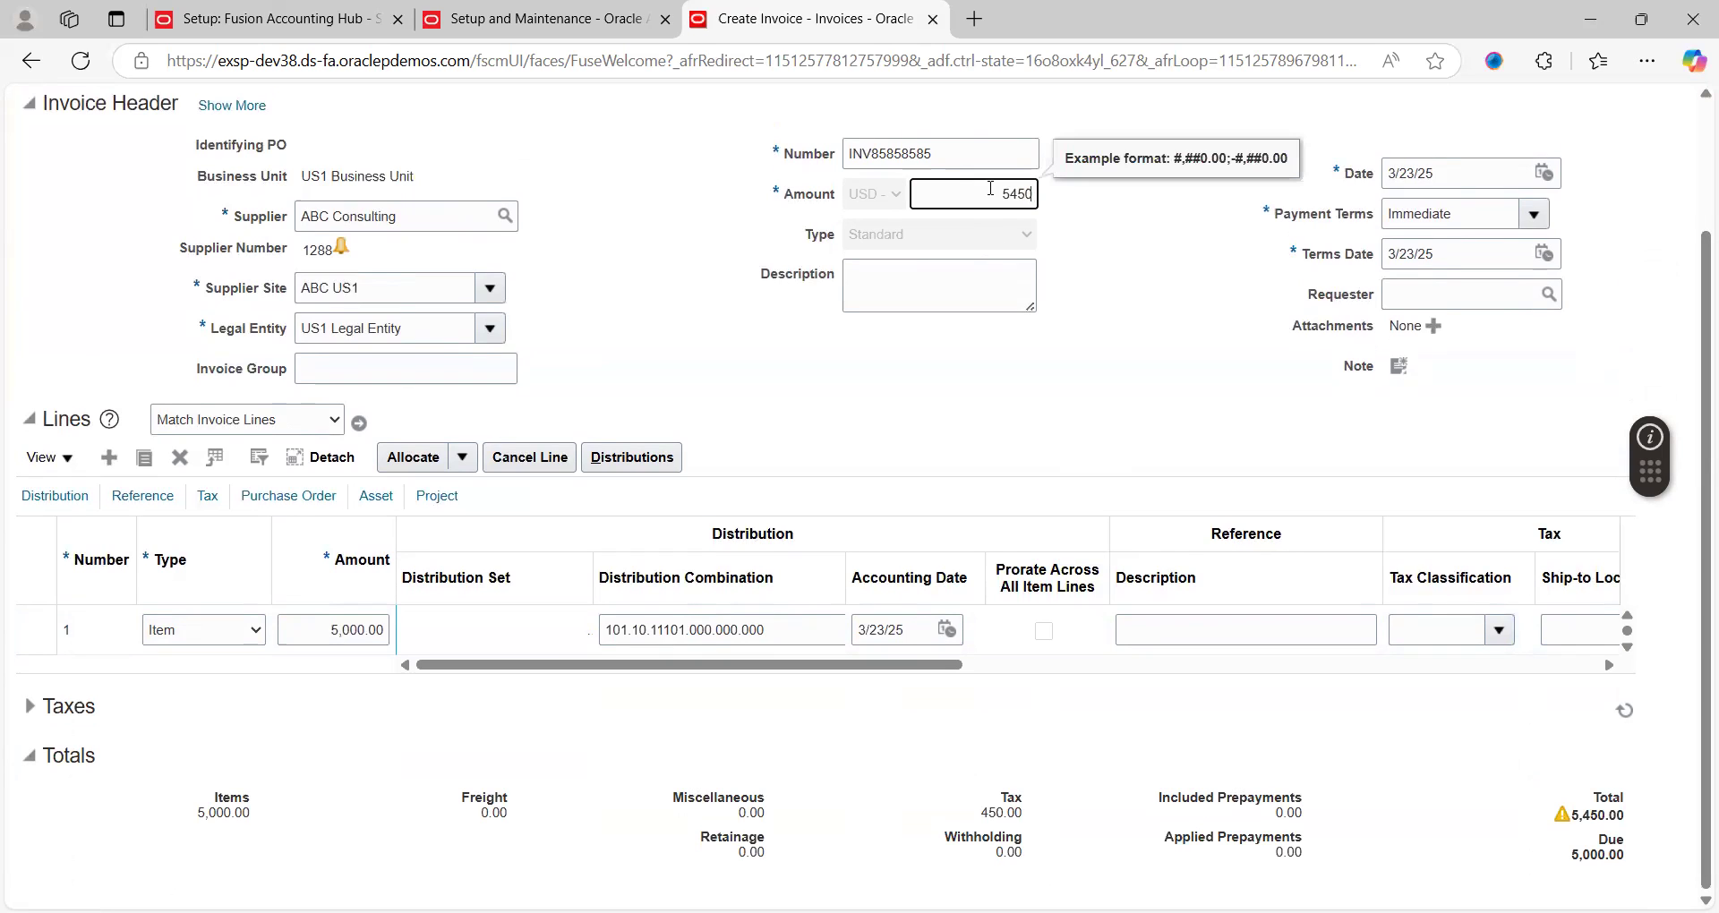
key("Tab")
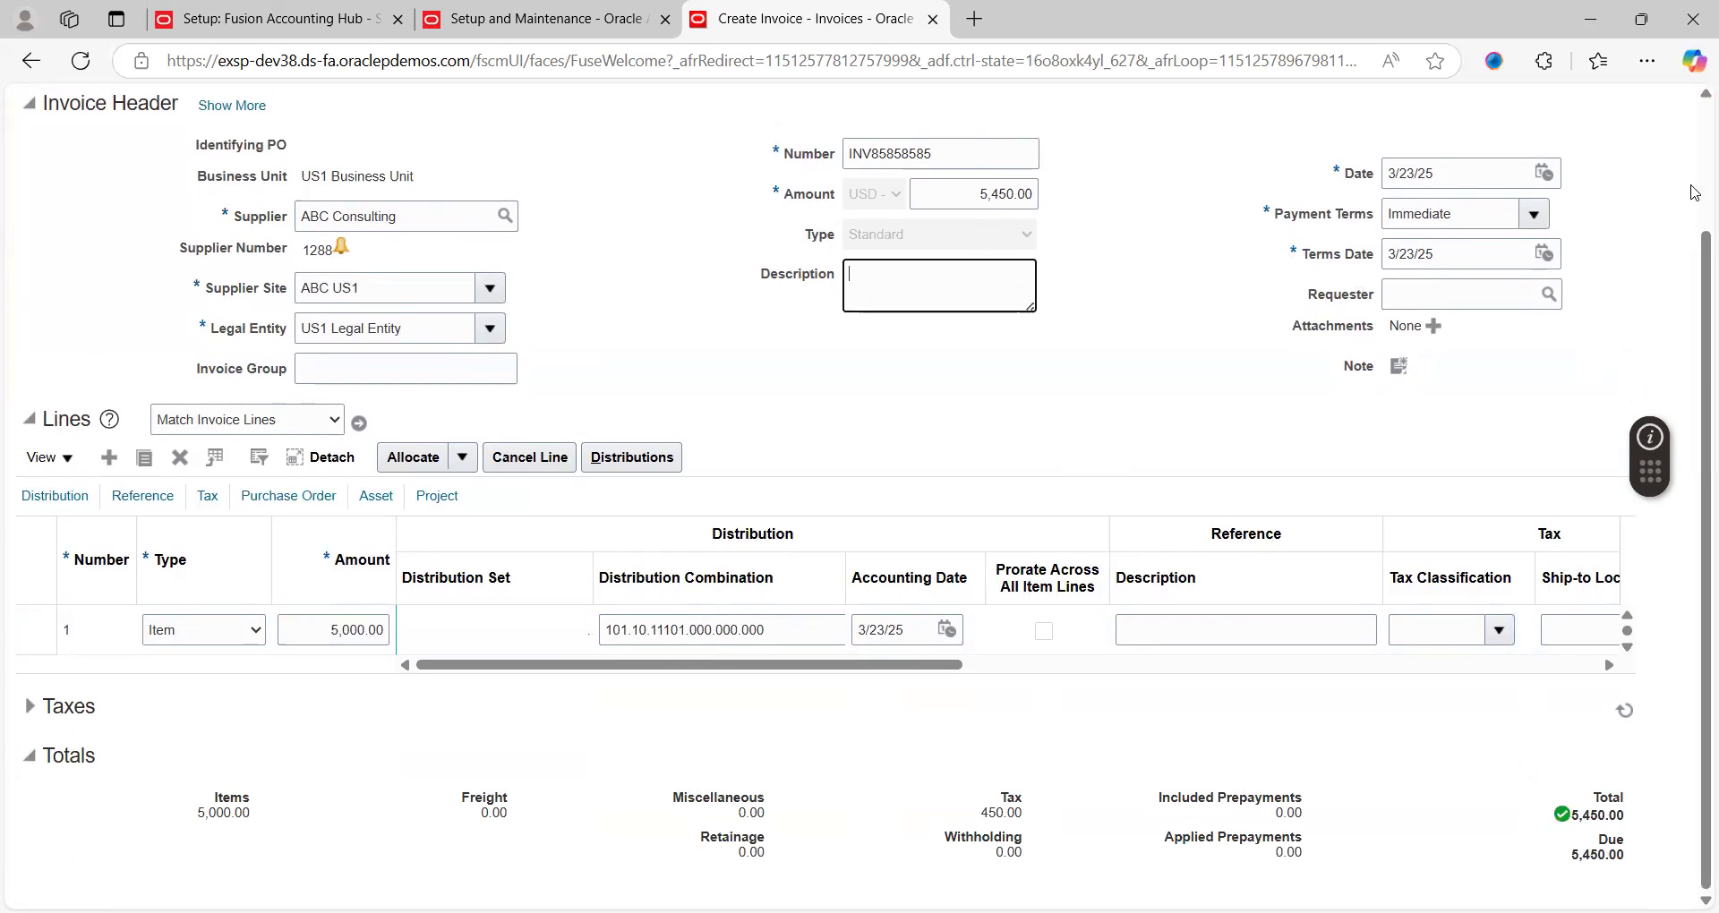
scroll(1695, 182, "up", 2)
left_click(1450, 134)
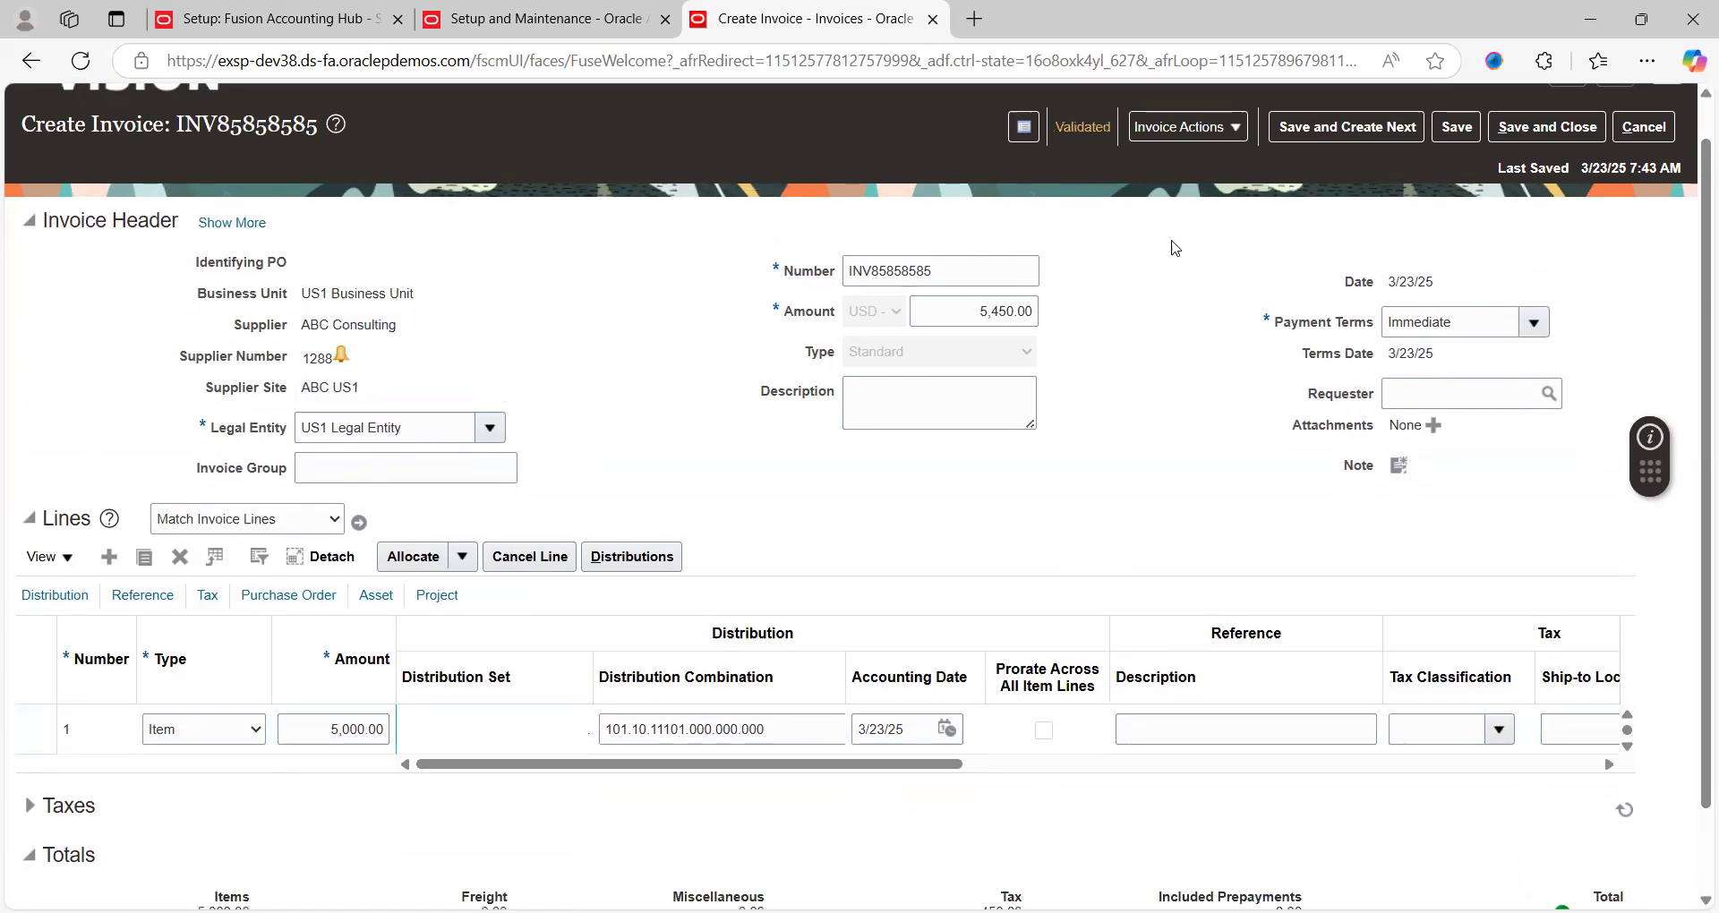
Account INV85858585 in draft and paste the item expense account 102.10.50500.000.000.000 into Notepad
left_click(1235, 127)
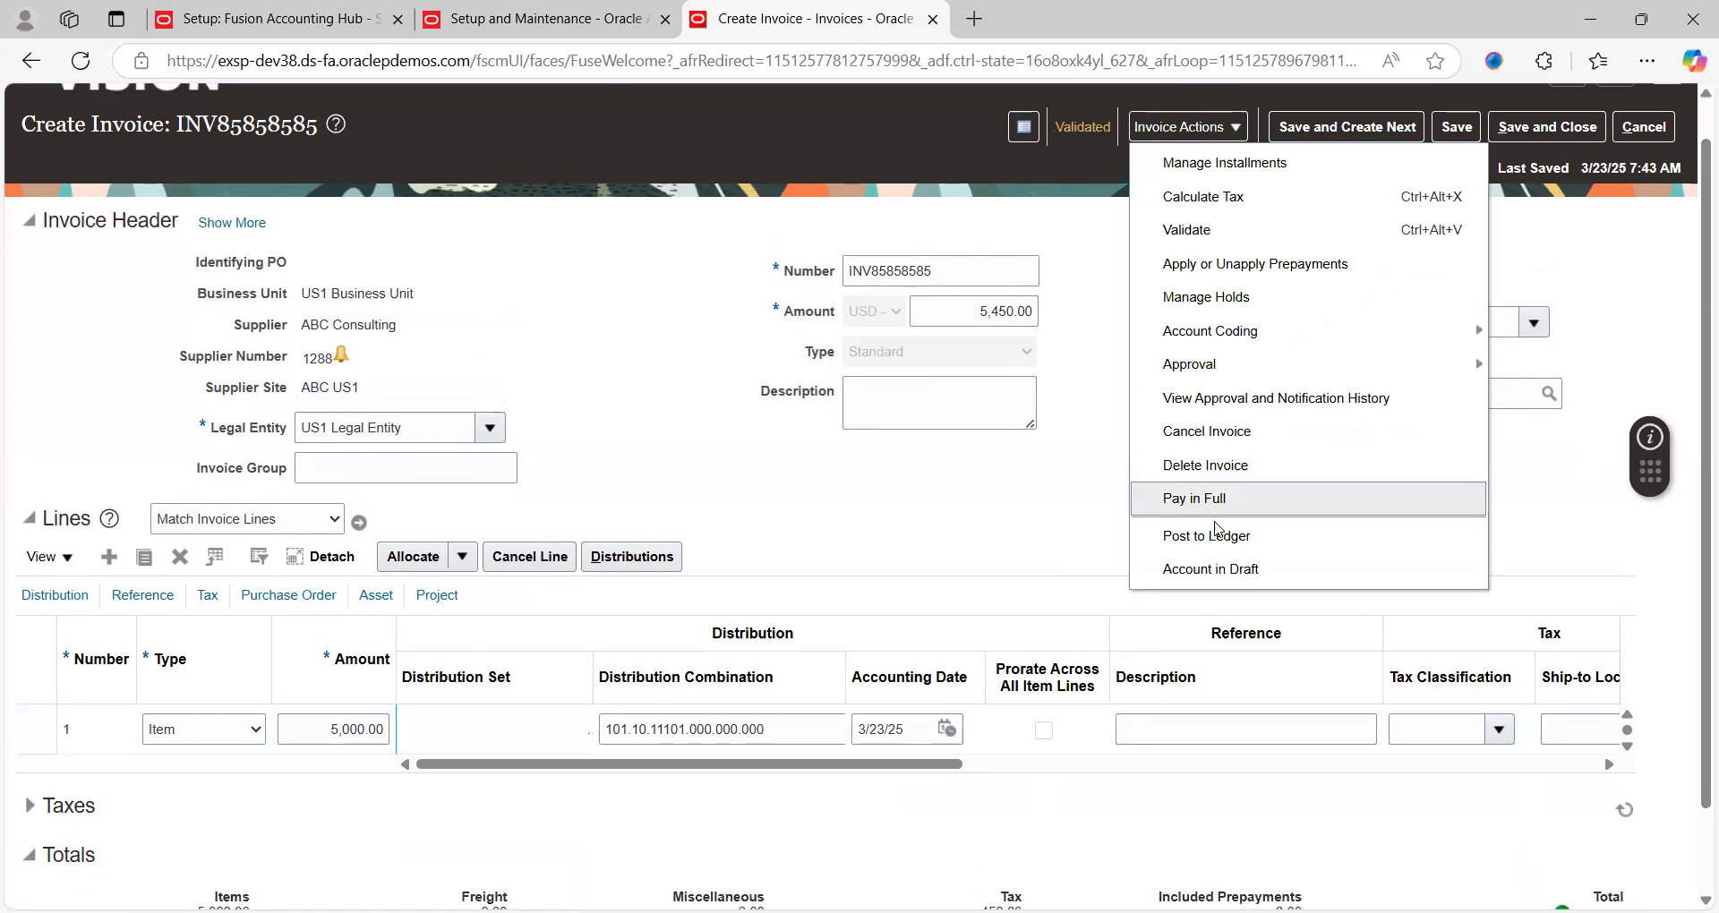
left_click(1205, 570)
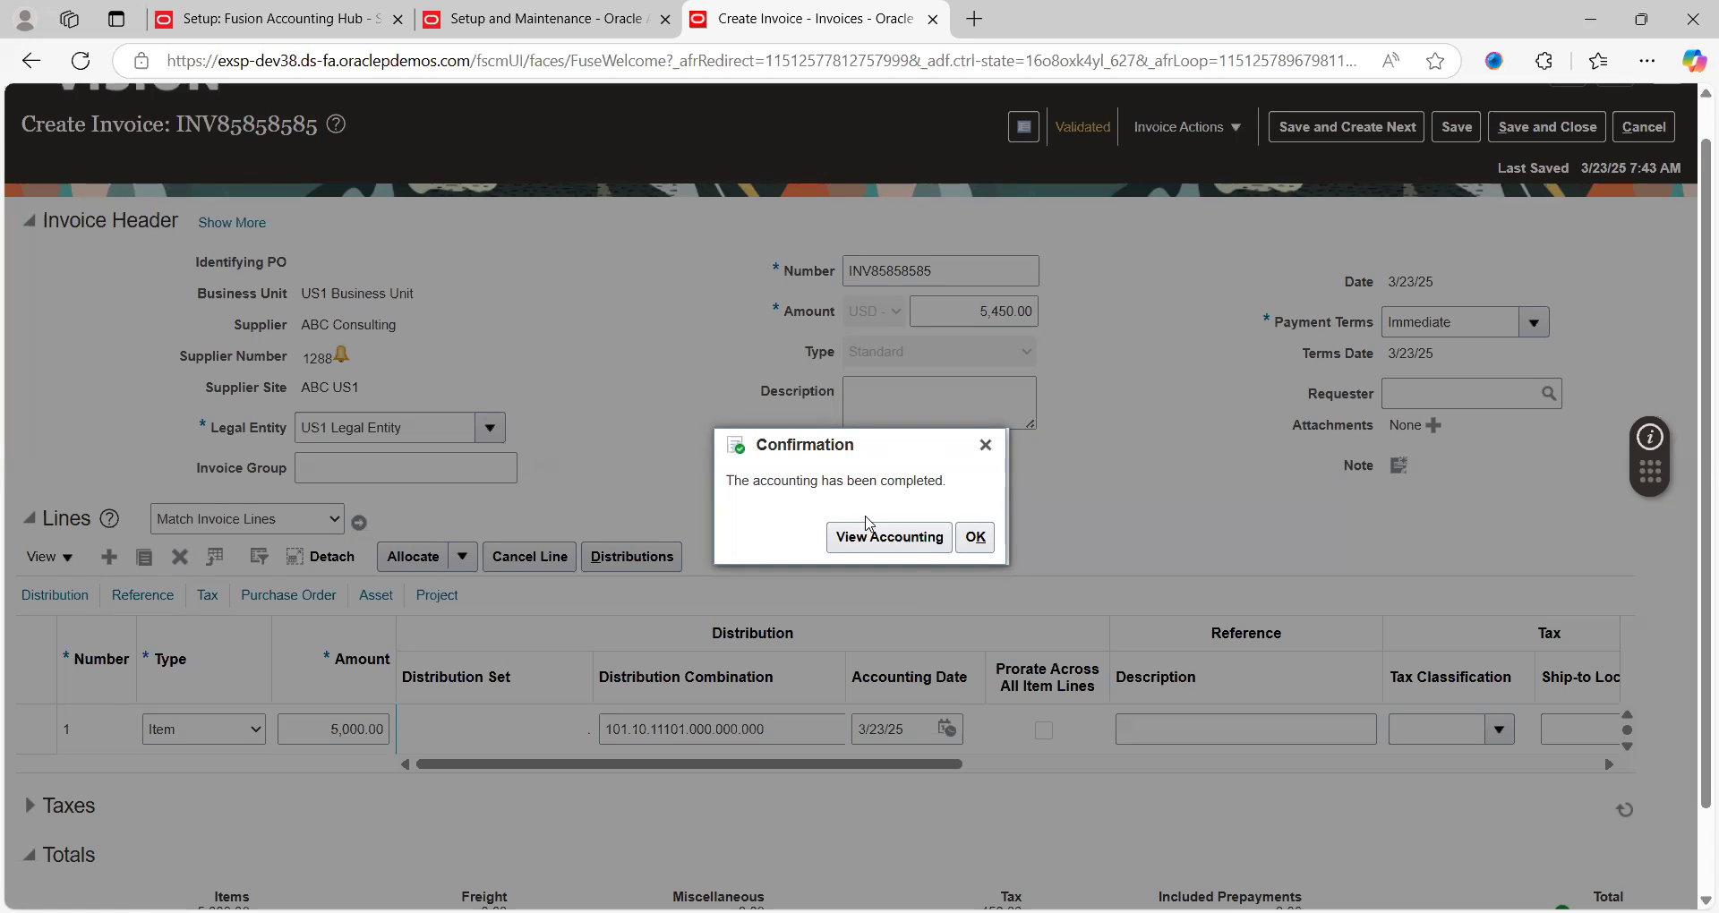
left_click(884, 538)
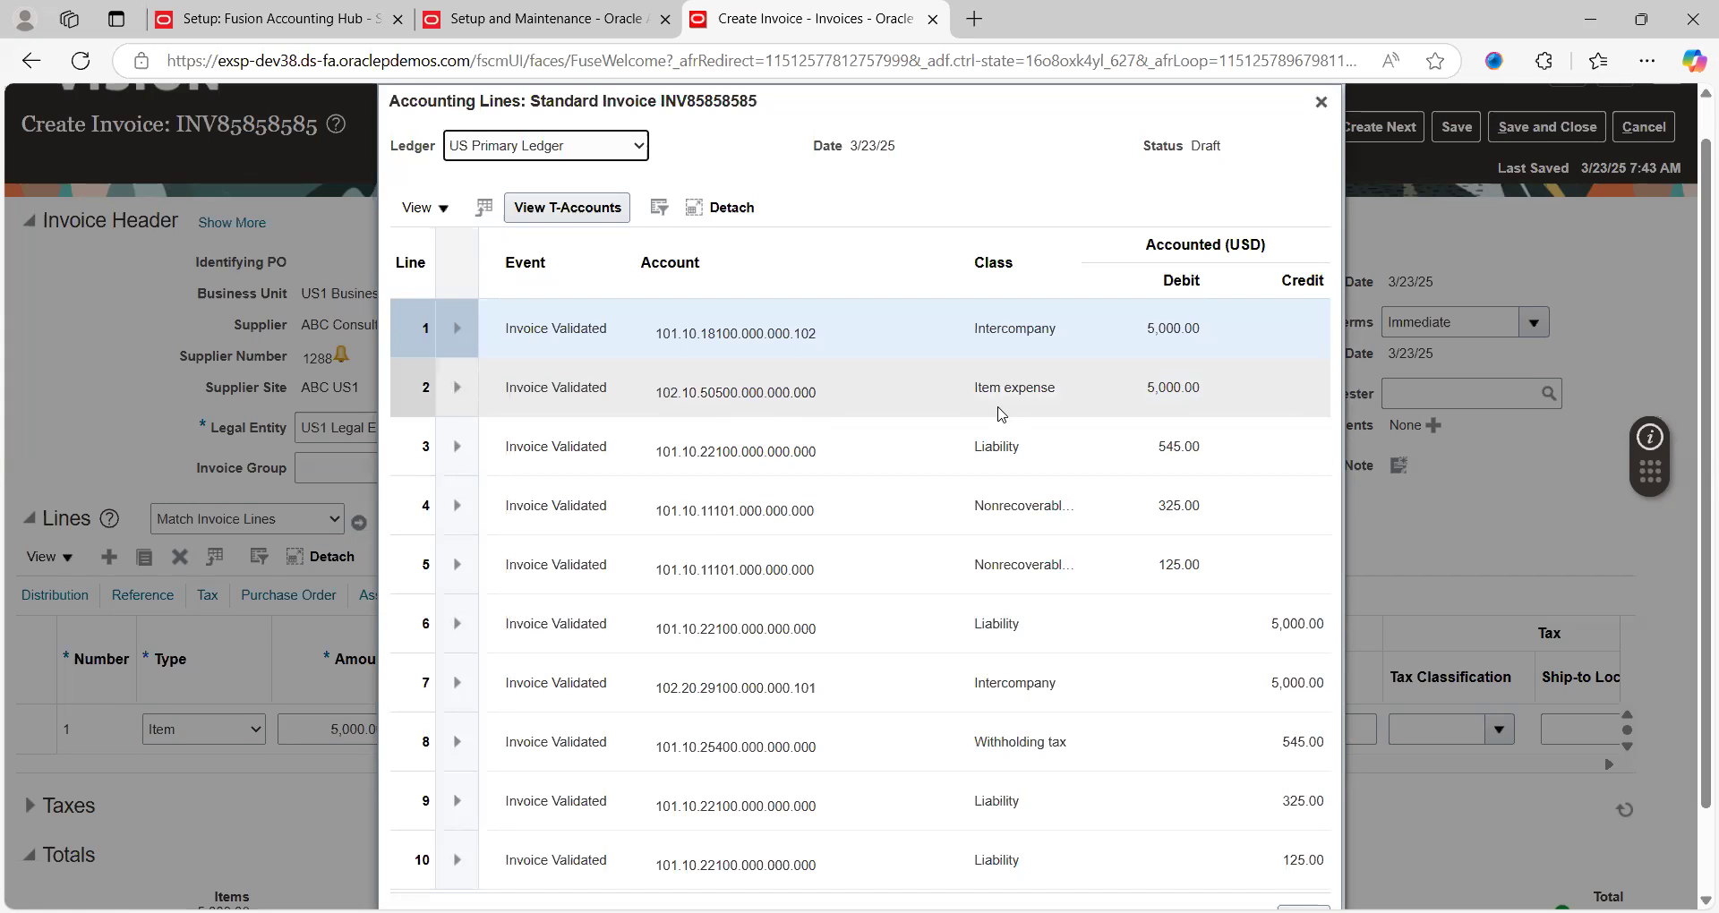
left_click(725, 394)
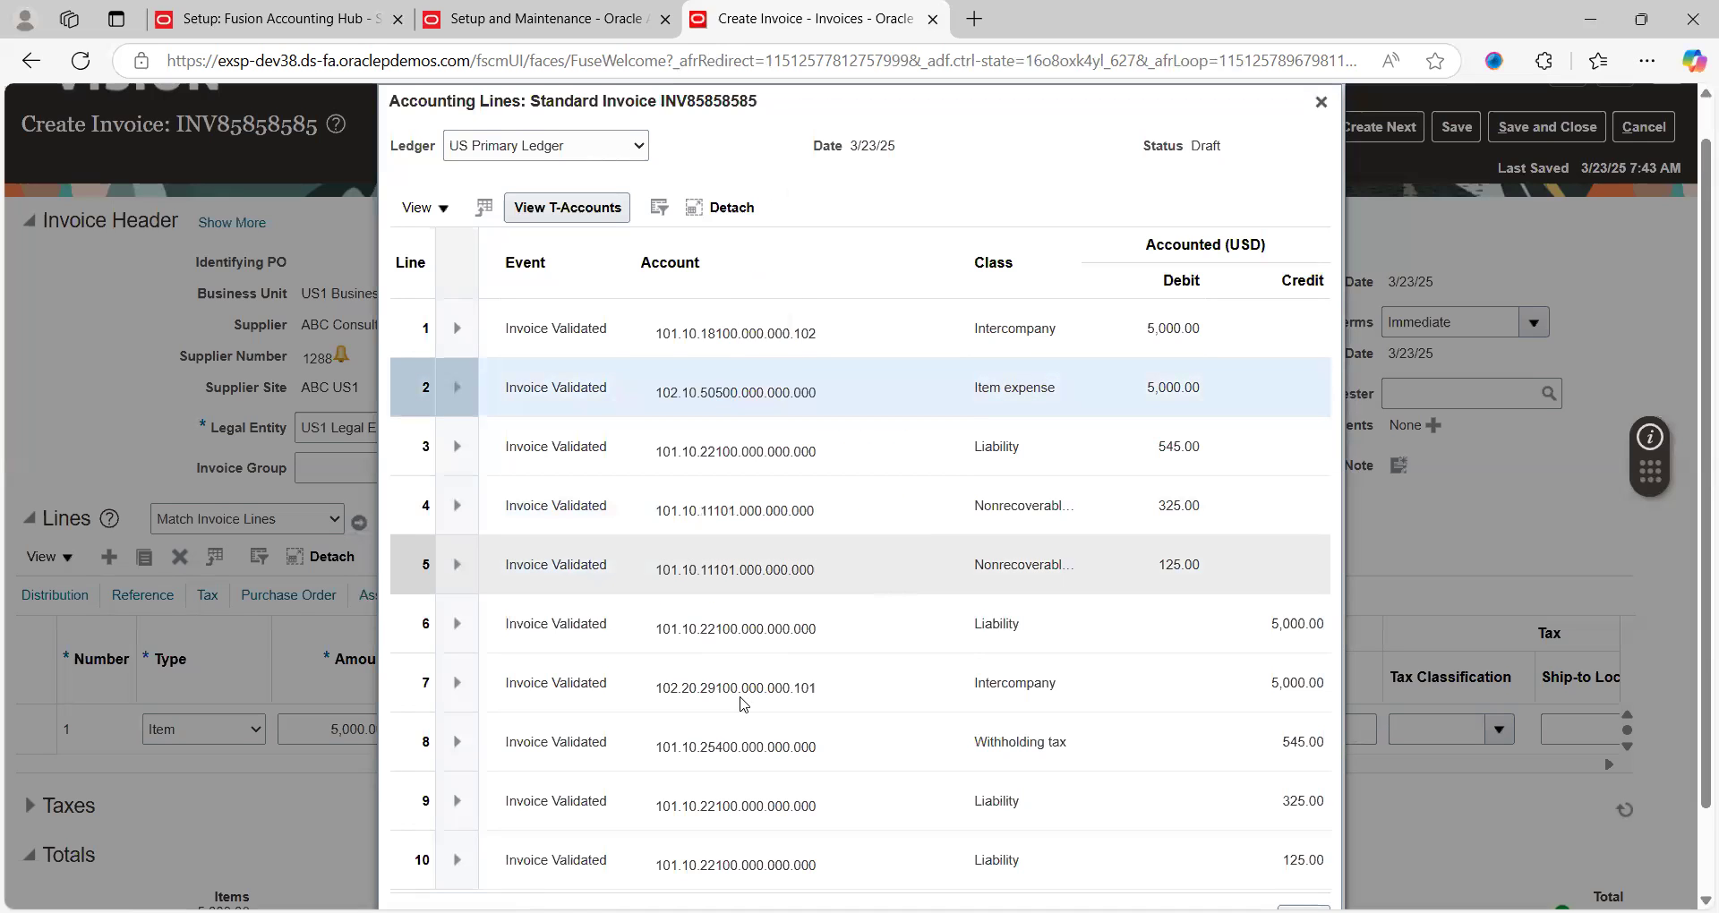
key("alt+Tab")
type("102.10.50500.000.000.000")
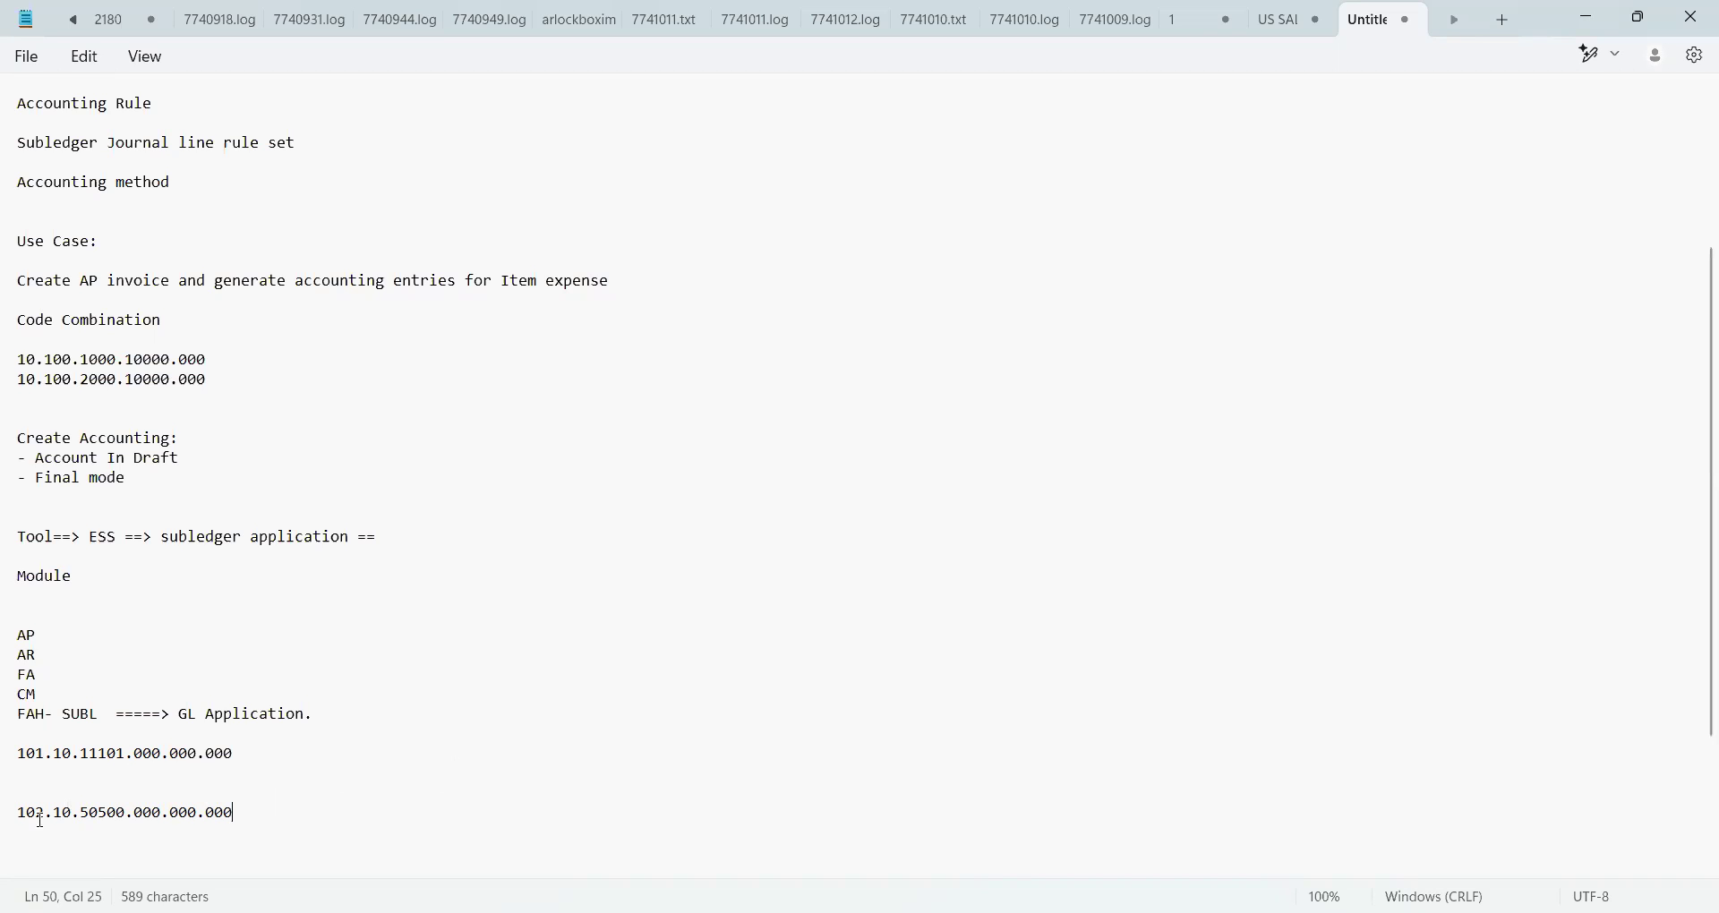
Compare the 11101 and 50500 segments of the two noted accounts, then switch back to the browser
left_click(72, 814)
left_click(122, 815)
key("shift+Left")
key("shift+Left")
key("shift+Left")
key("shift+Left")
key("shift+Left")
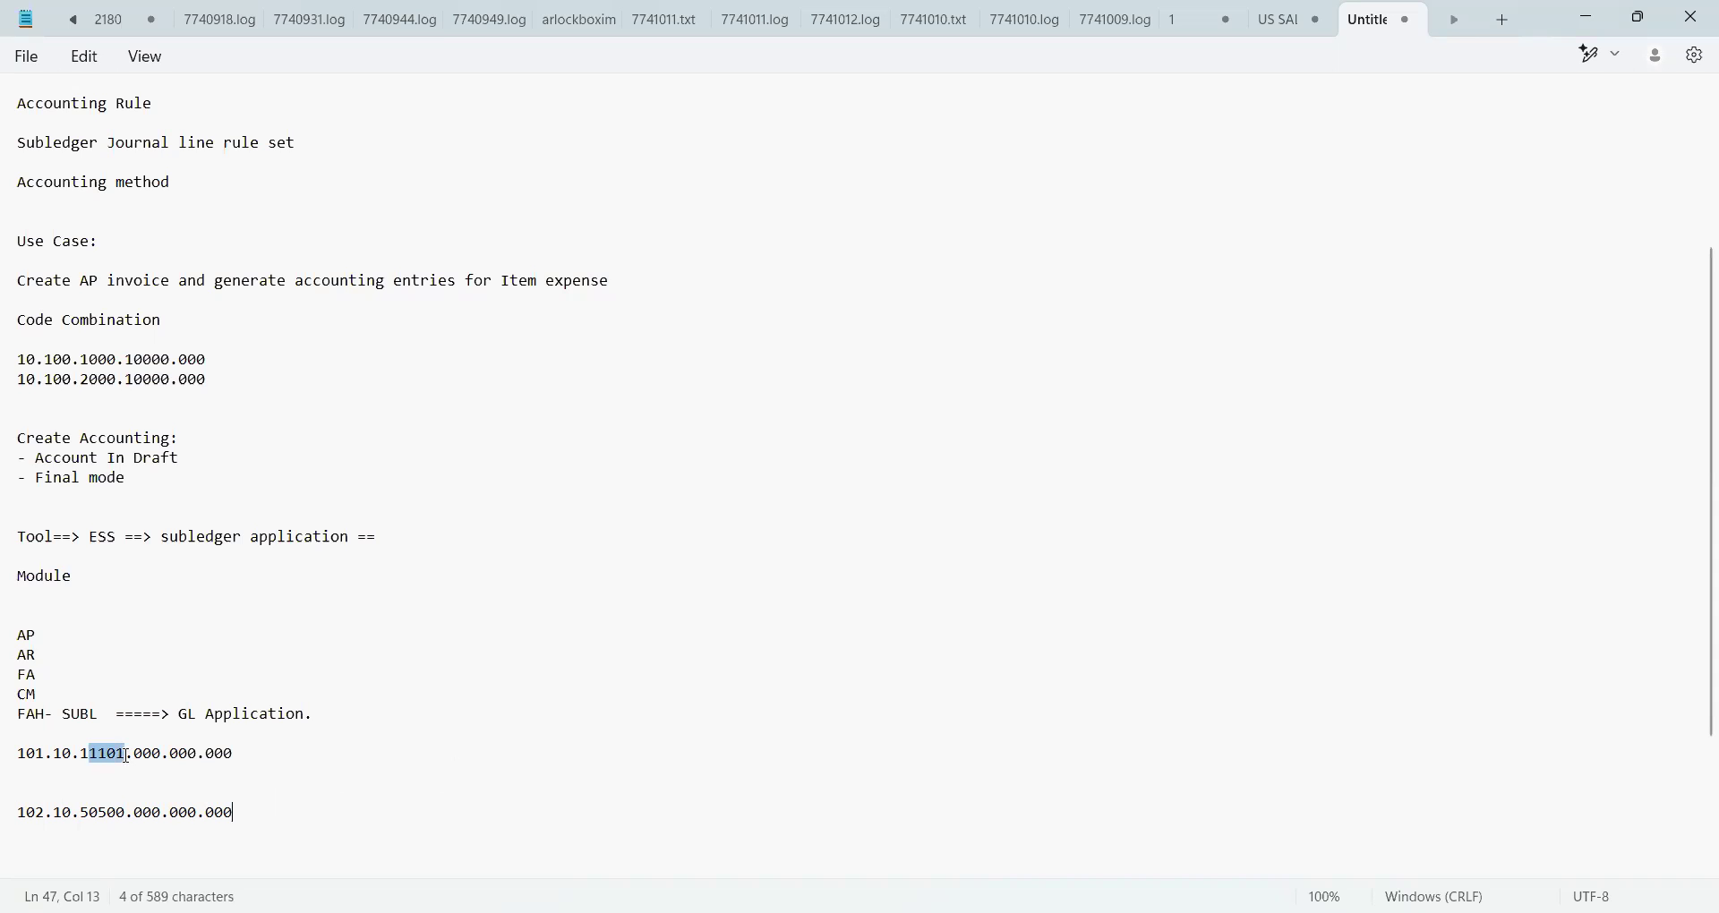
left_click(119, 815)
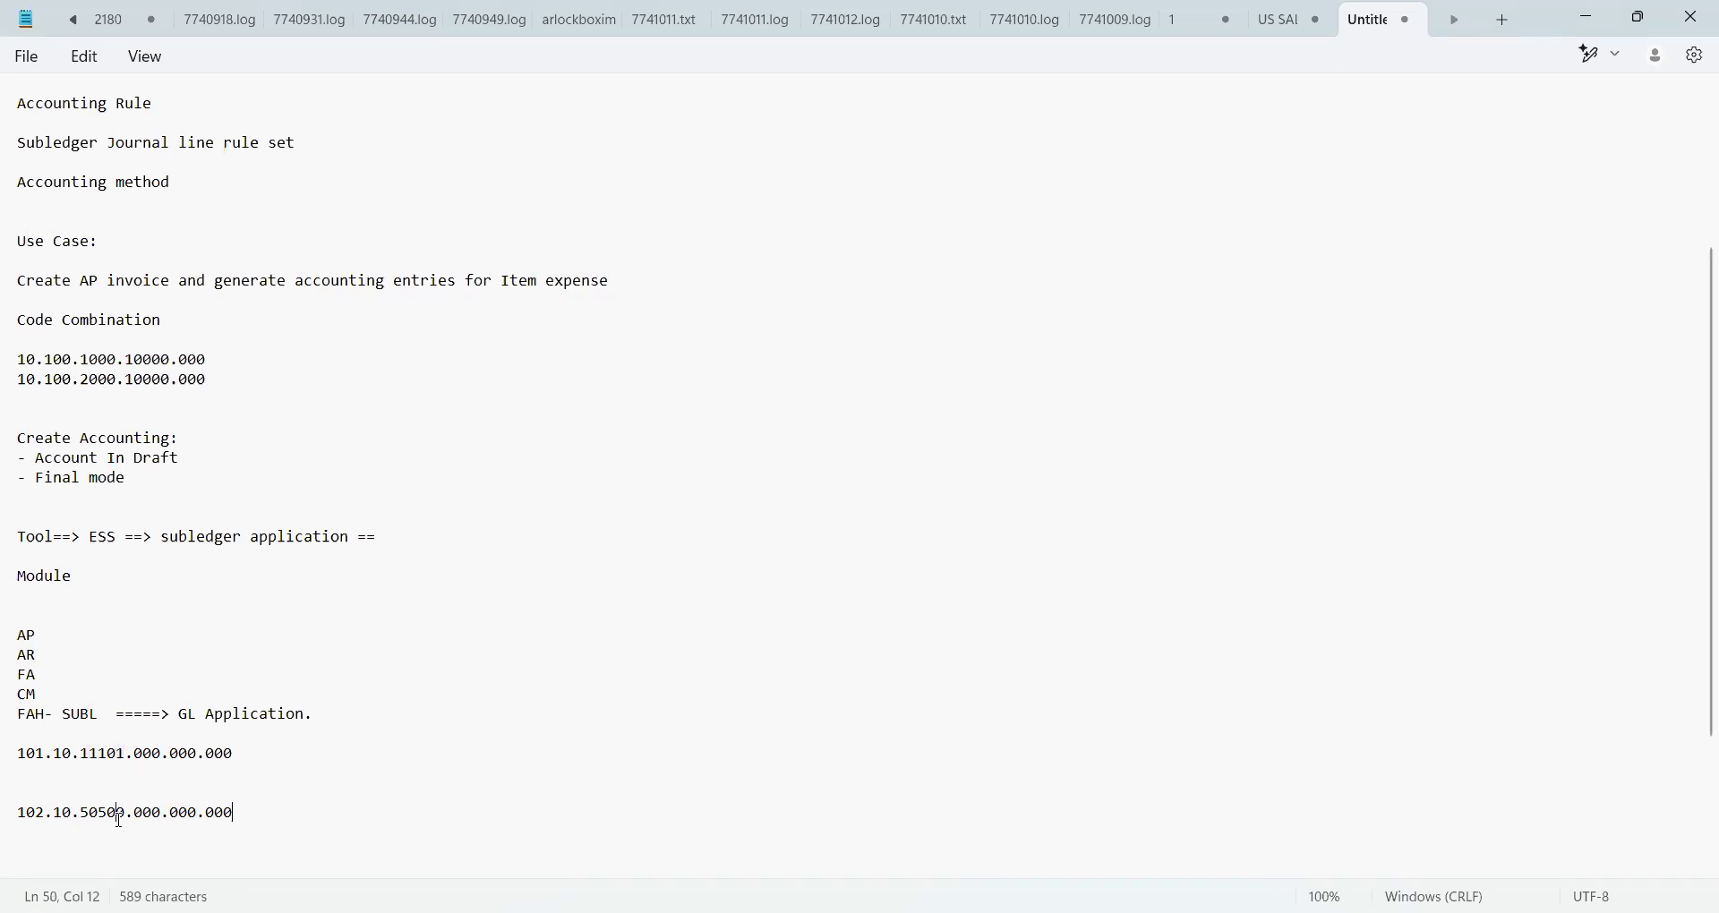
left_click(257, 821)
key("alt+Tab")
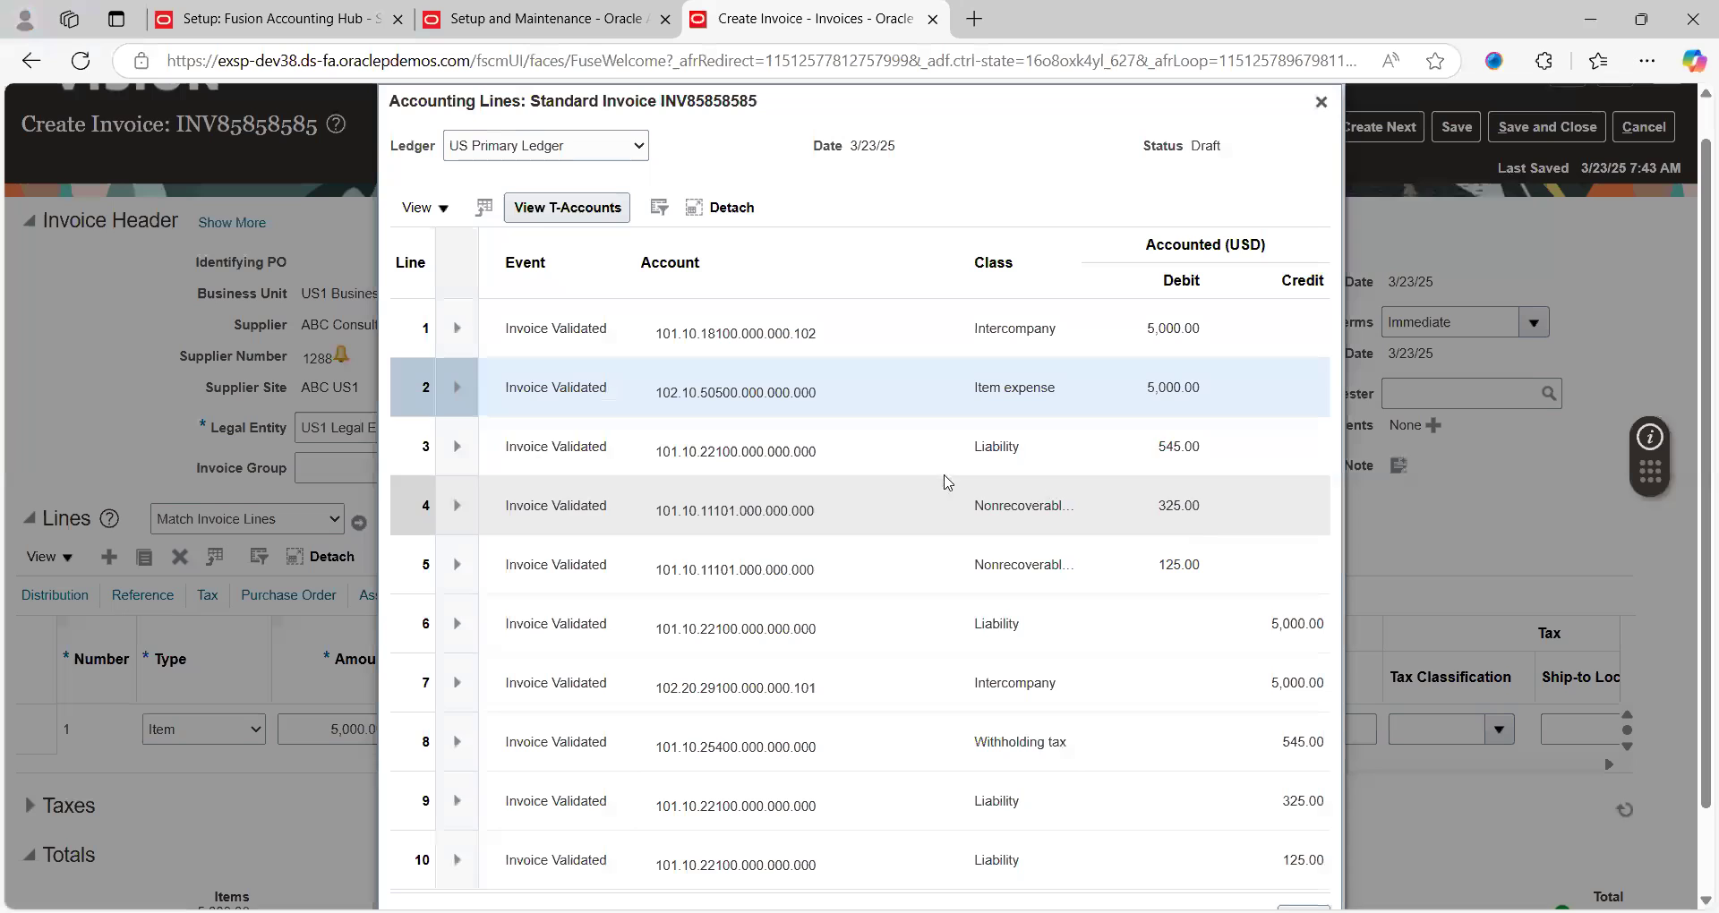
Check that draft line 2's account is 102.10.50500.000.000.000 (Expenses Burden), then close the accounting lines
left_click(956, 555)
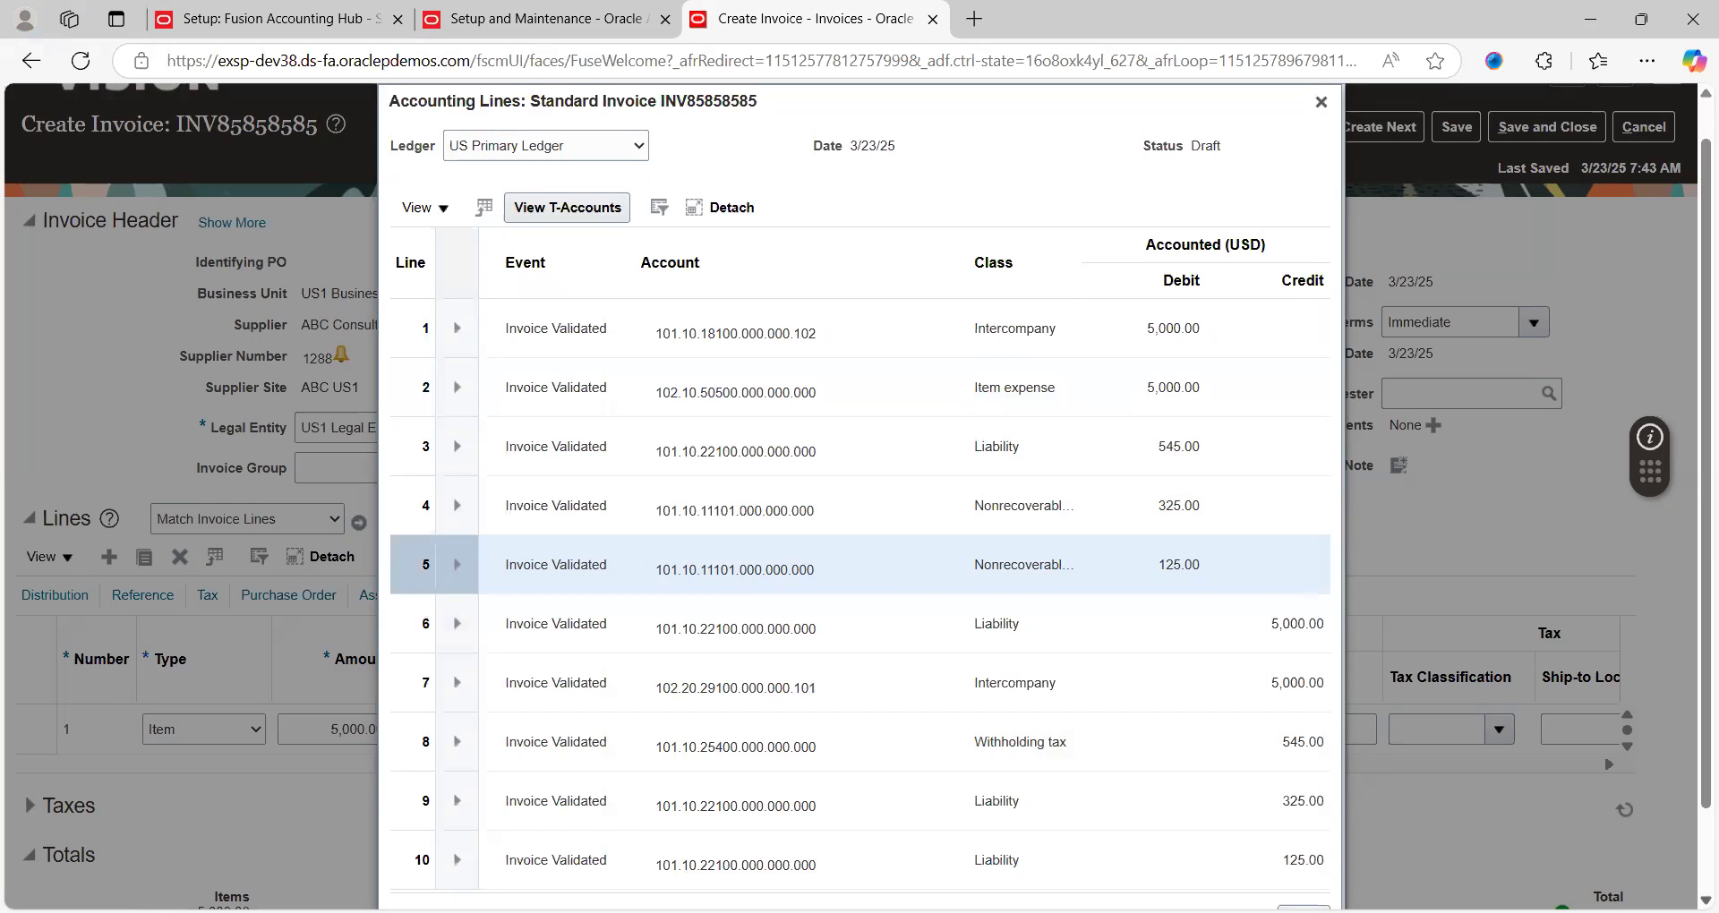
scroll(857, 496, "down", 1)
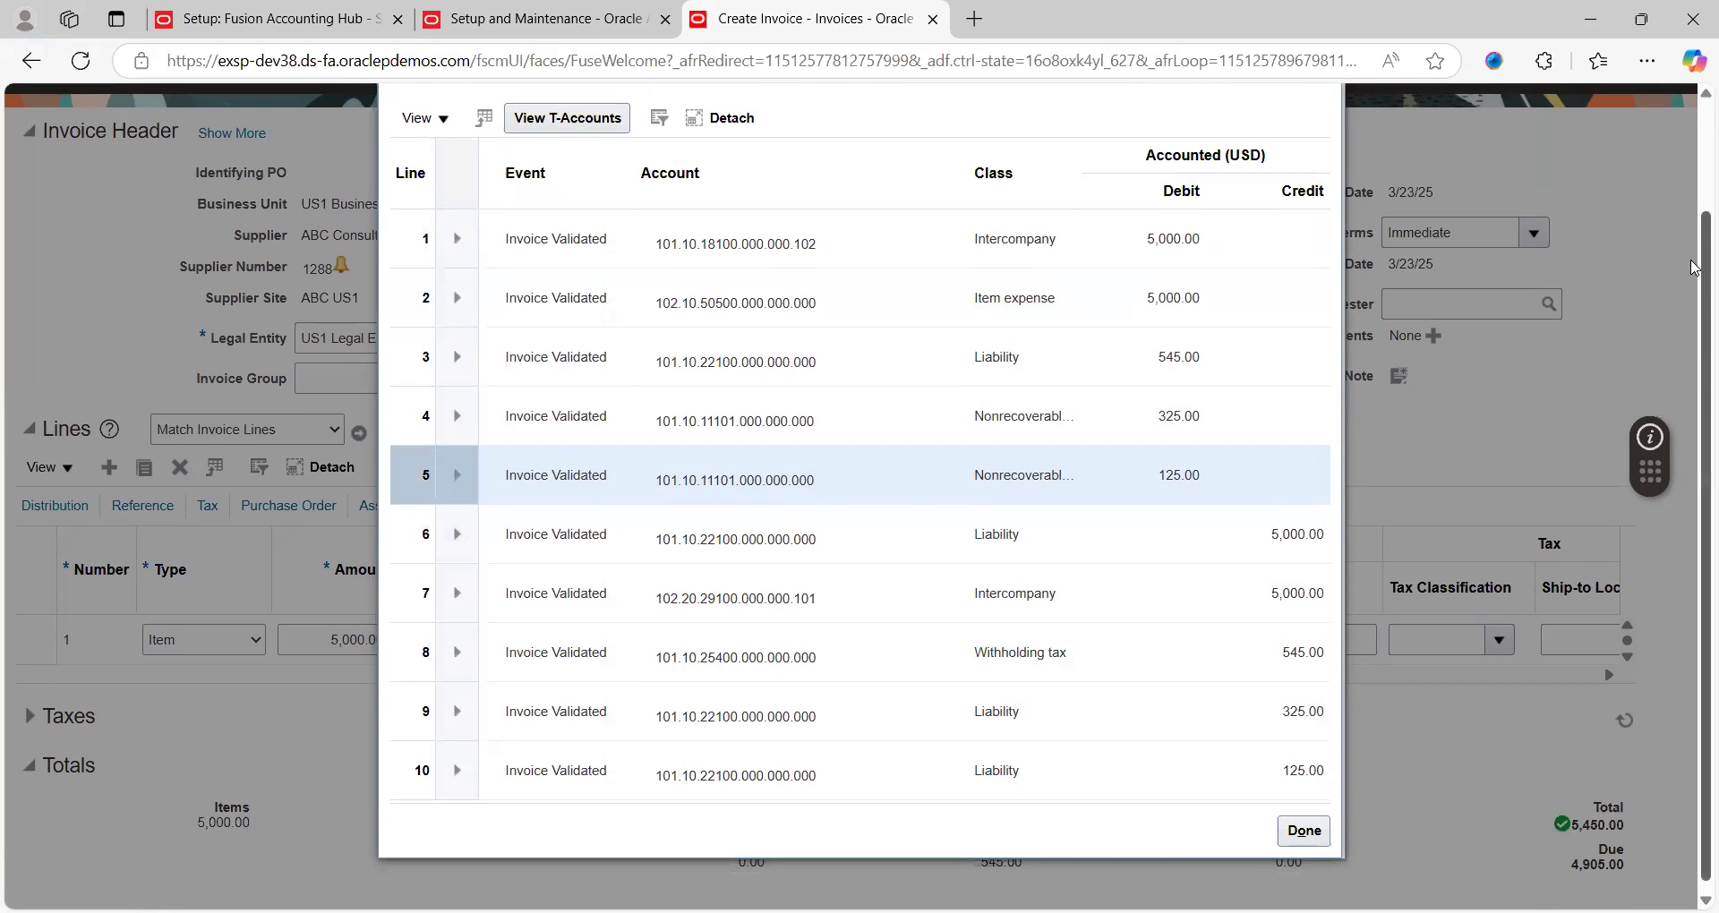
scroll(1695, 267, "up", 1)
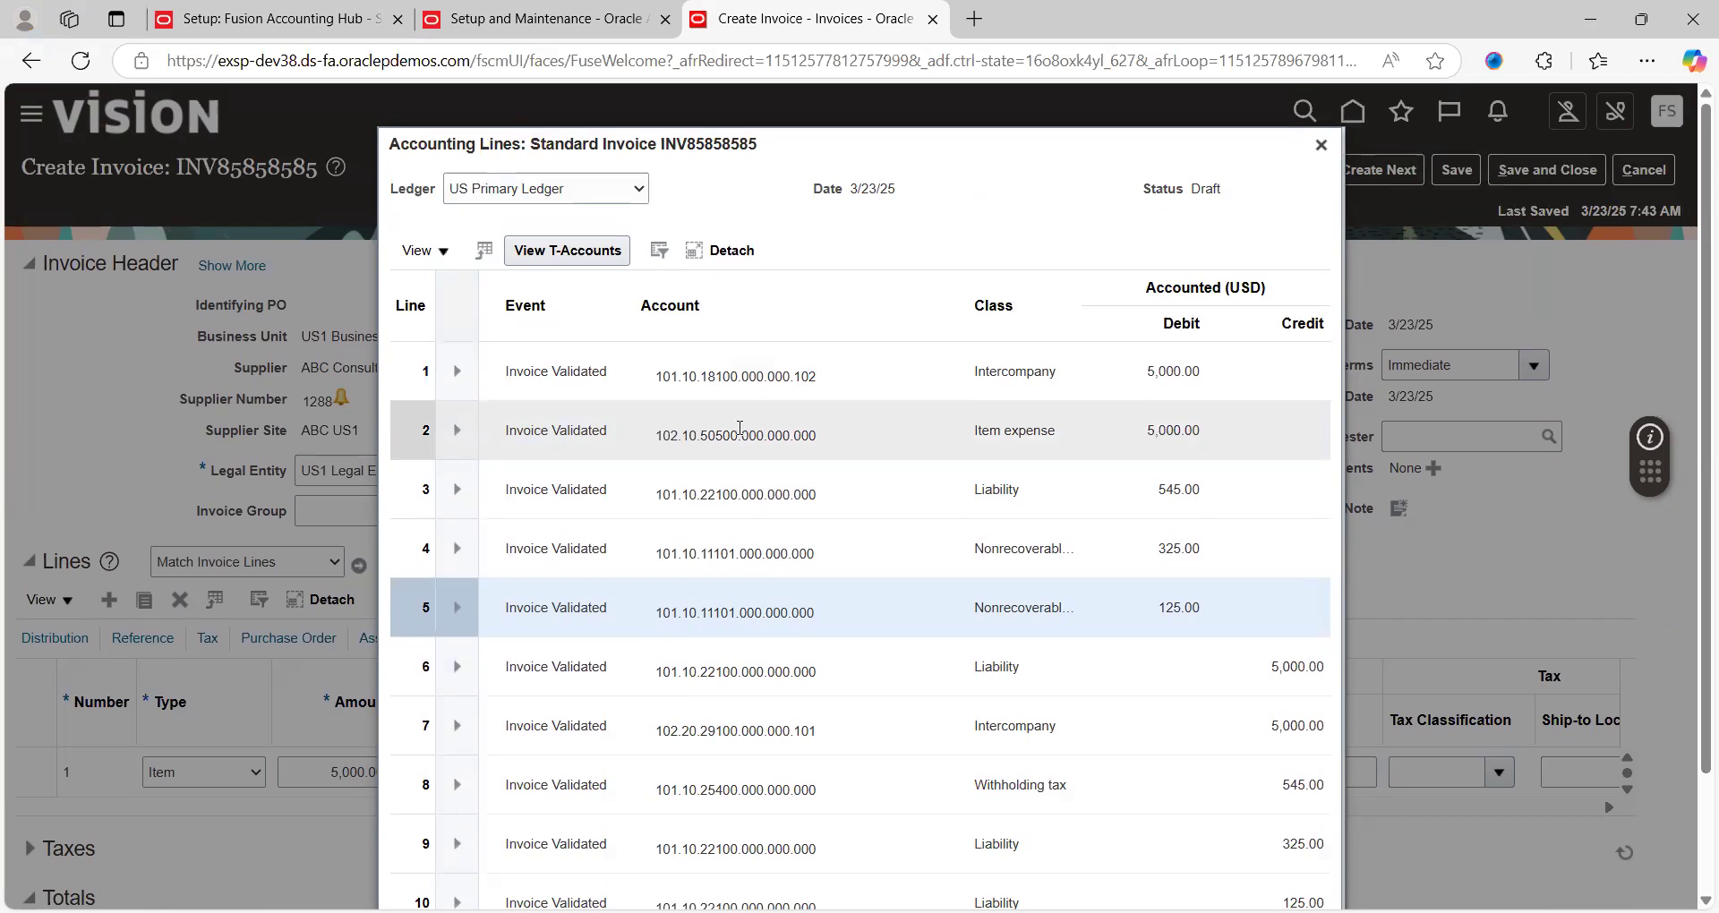
left_click(740, 428)
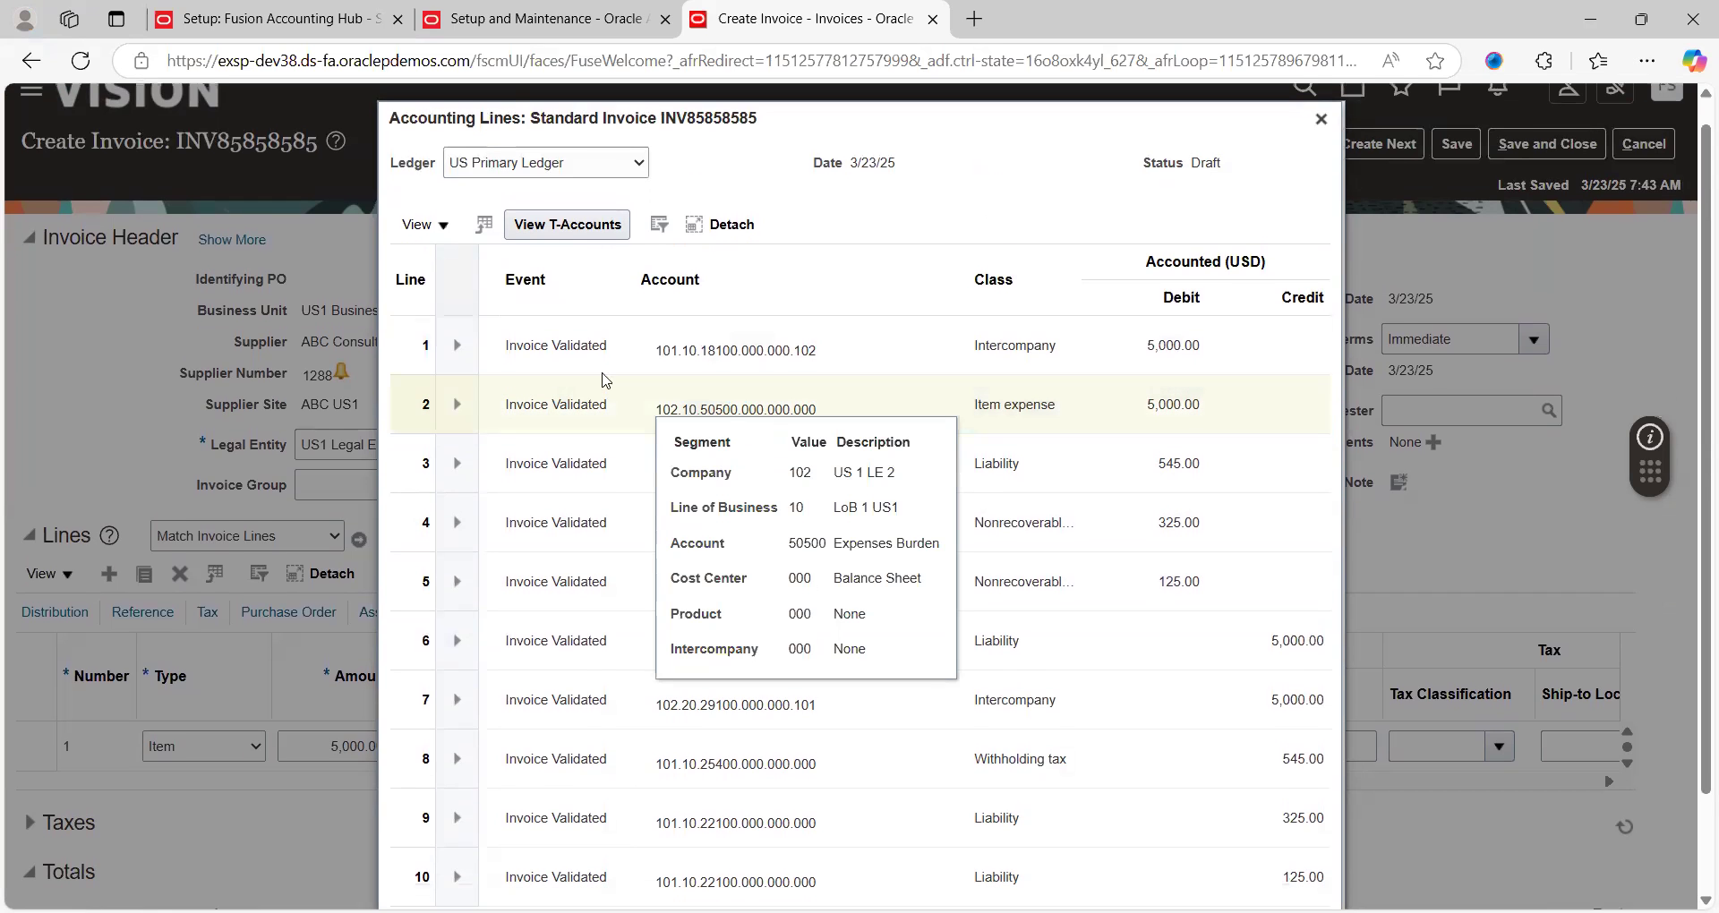
left_click(538, 405)
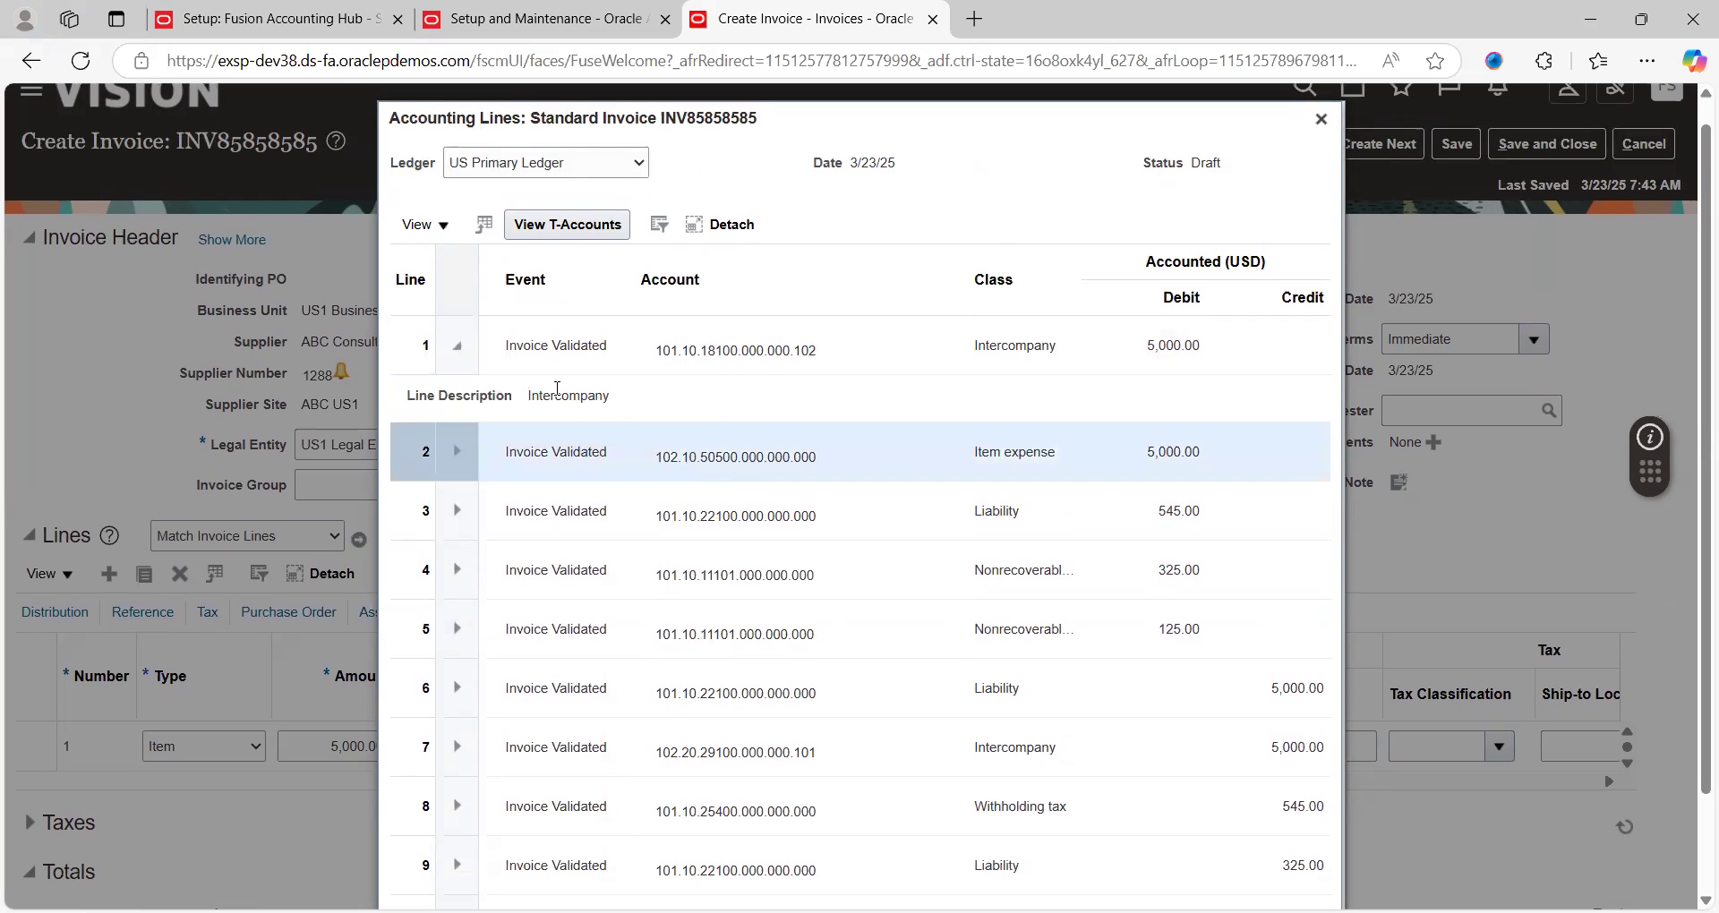
left_click(1321, 118)
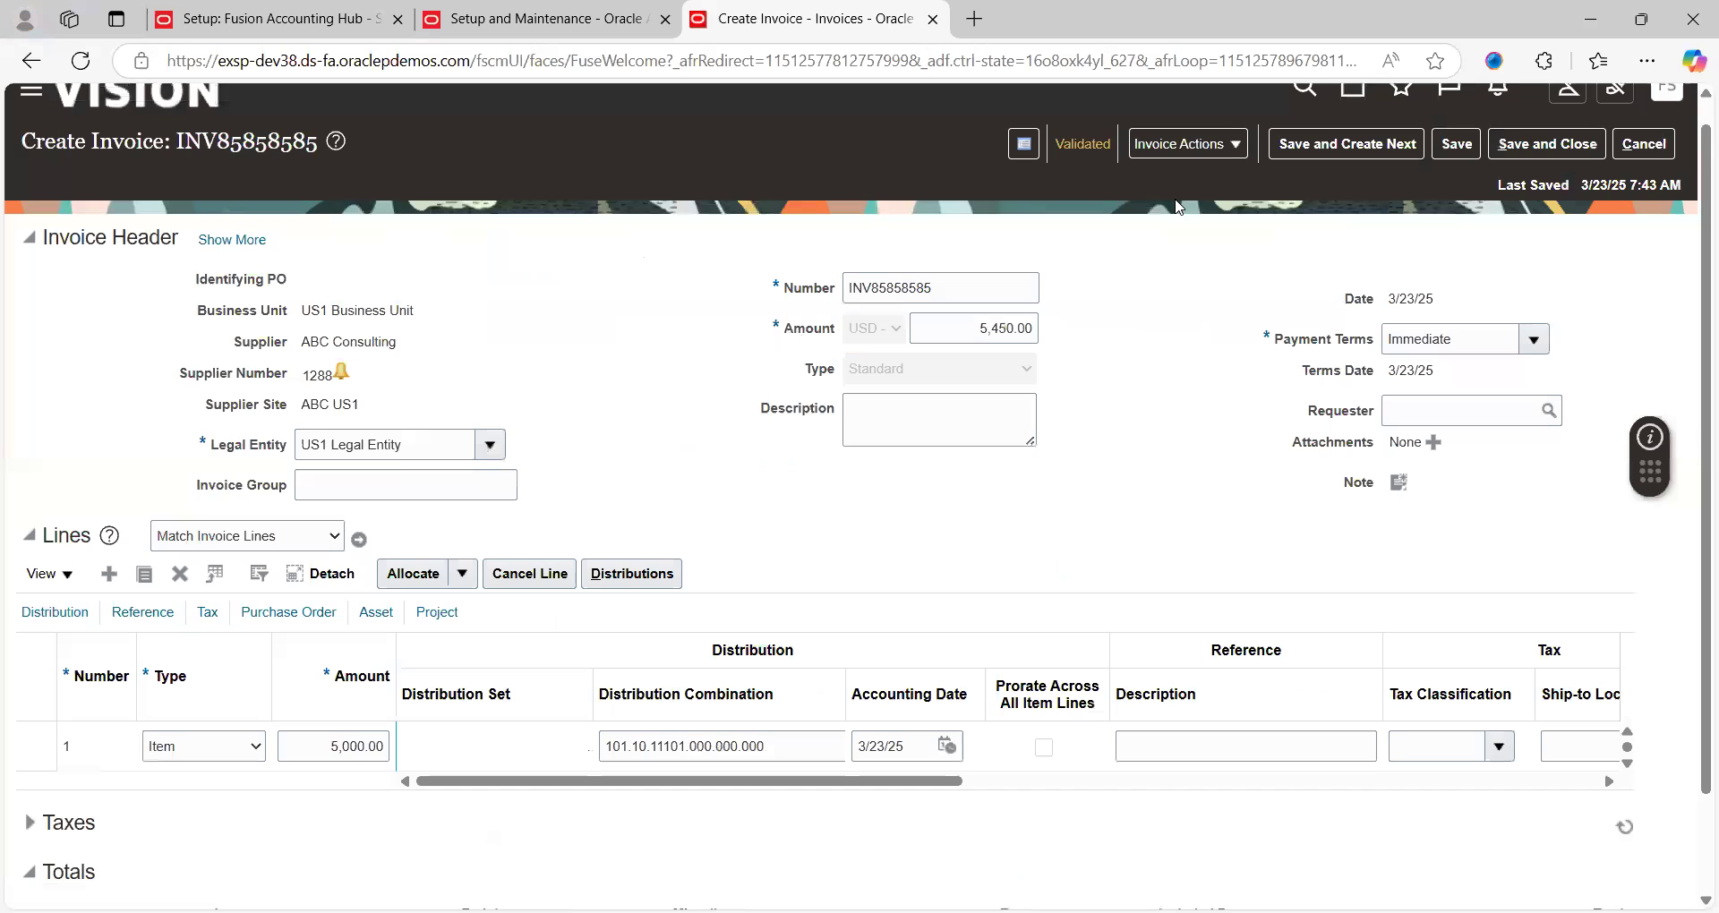
Post INV85858585 to the ledger, review the Final accounting line 1, and close it
left_click(1235, 147)
left_click(1220, 555)
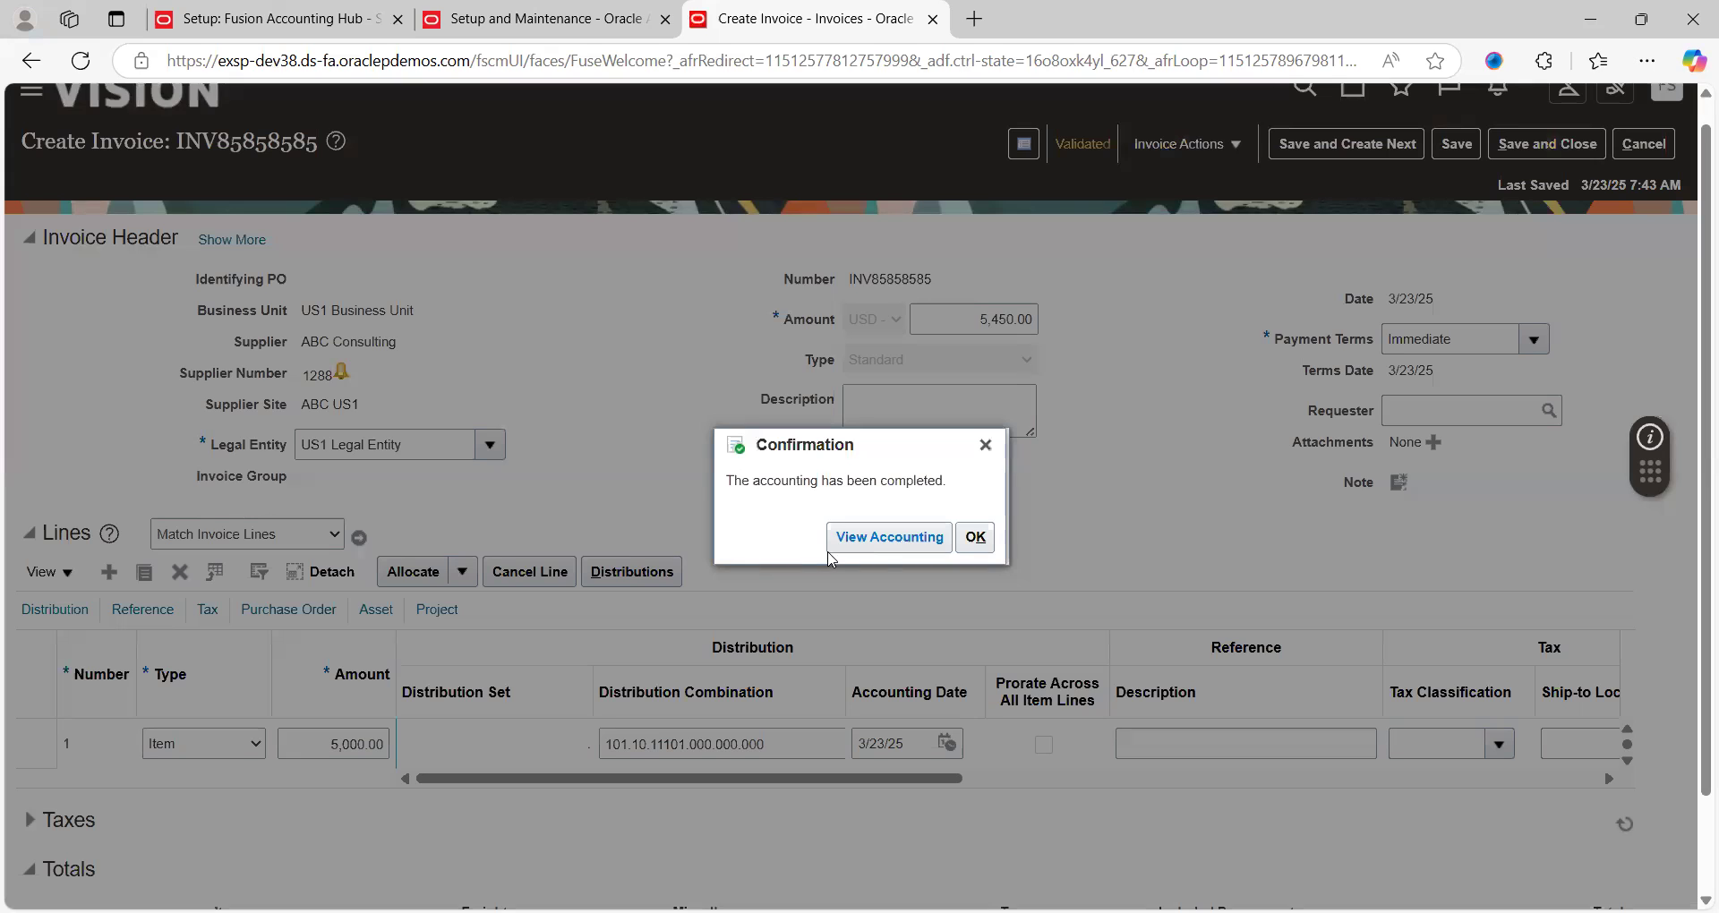
left_click(890, 537)
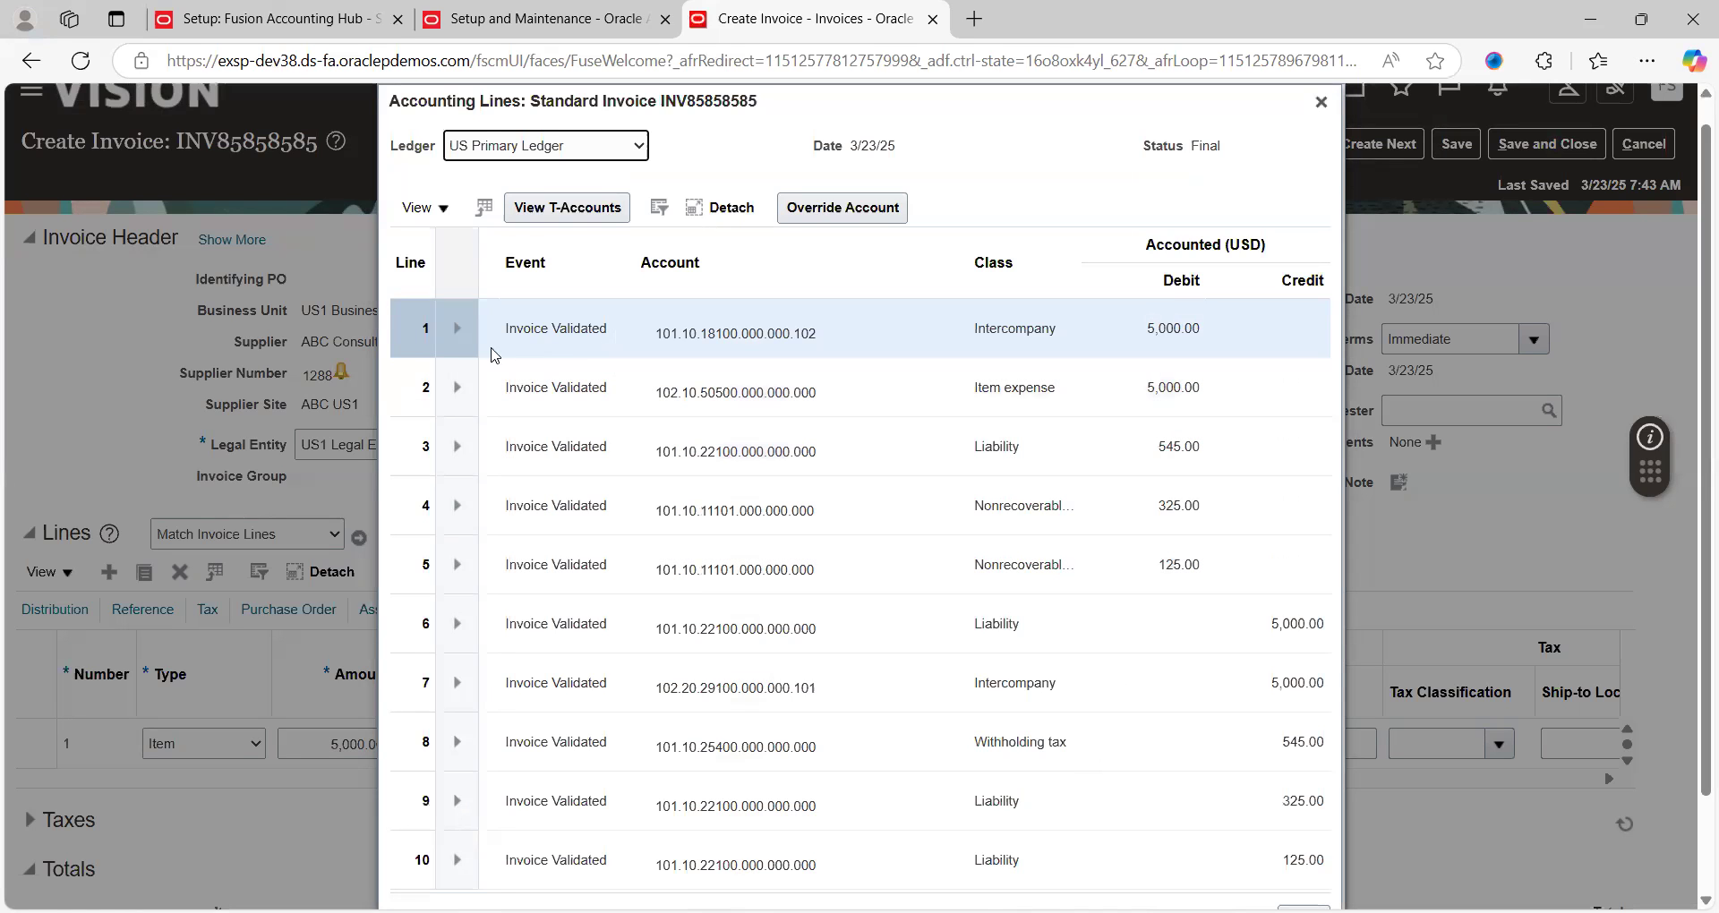
left_click(457, 333)
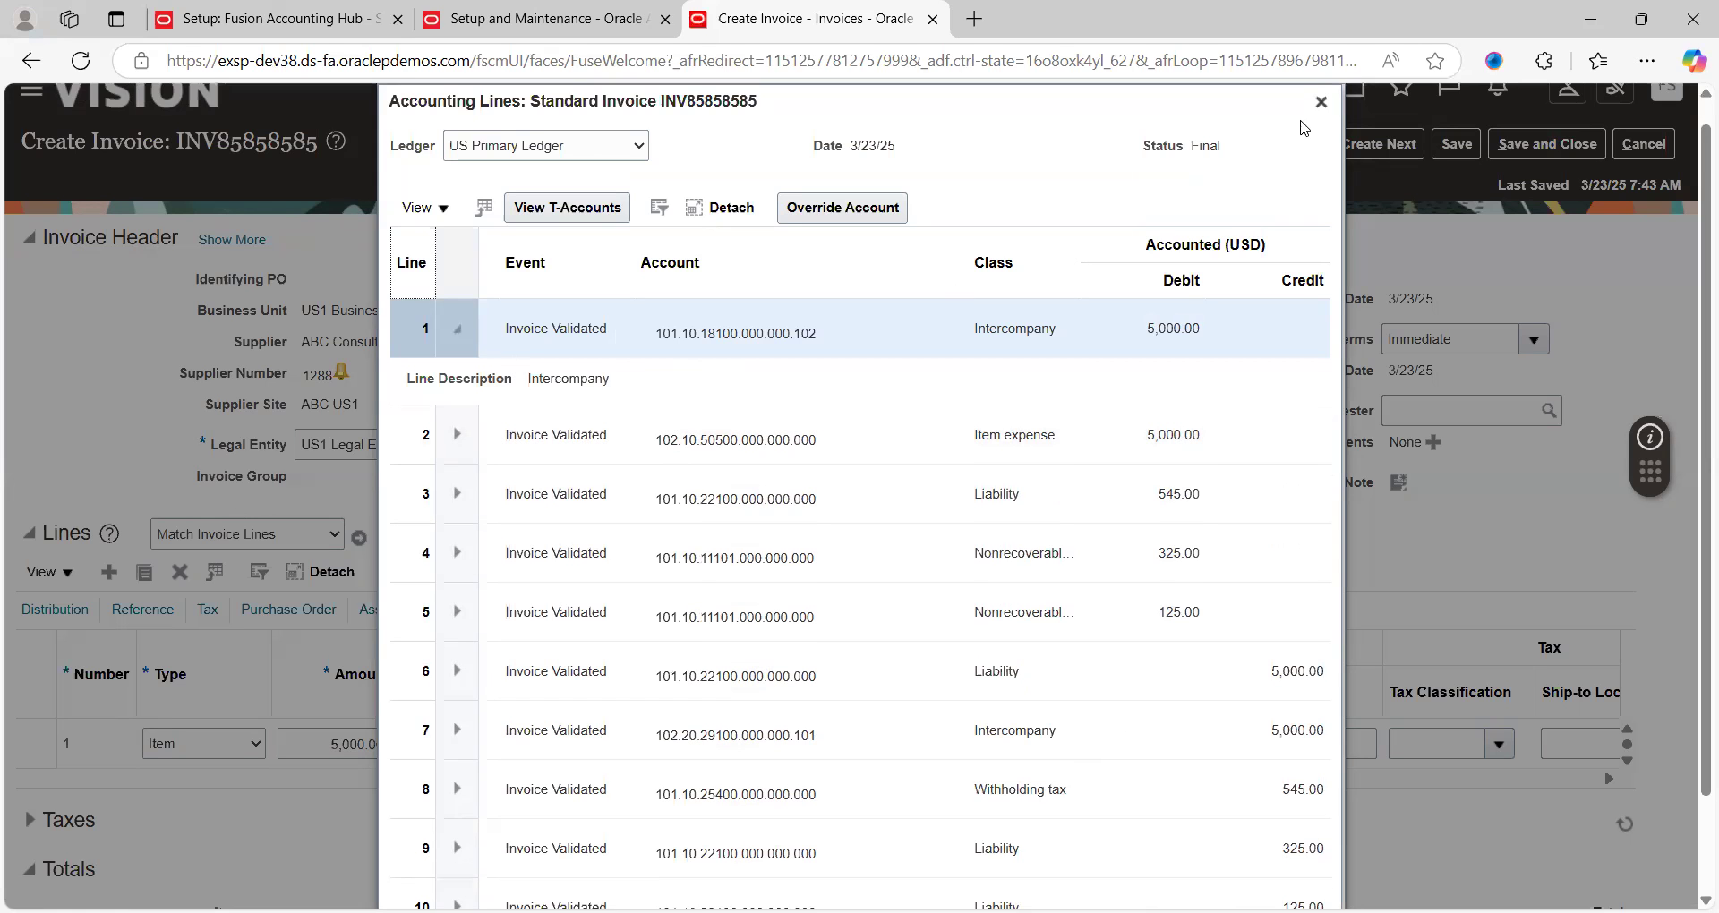
left_click(1322, 103)
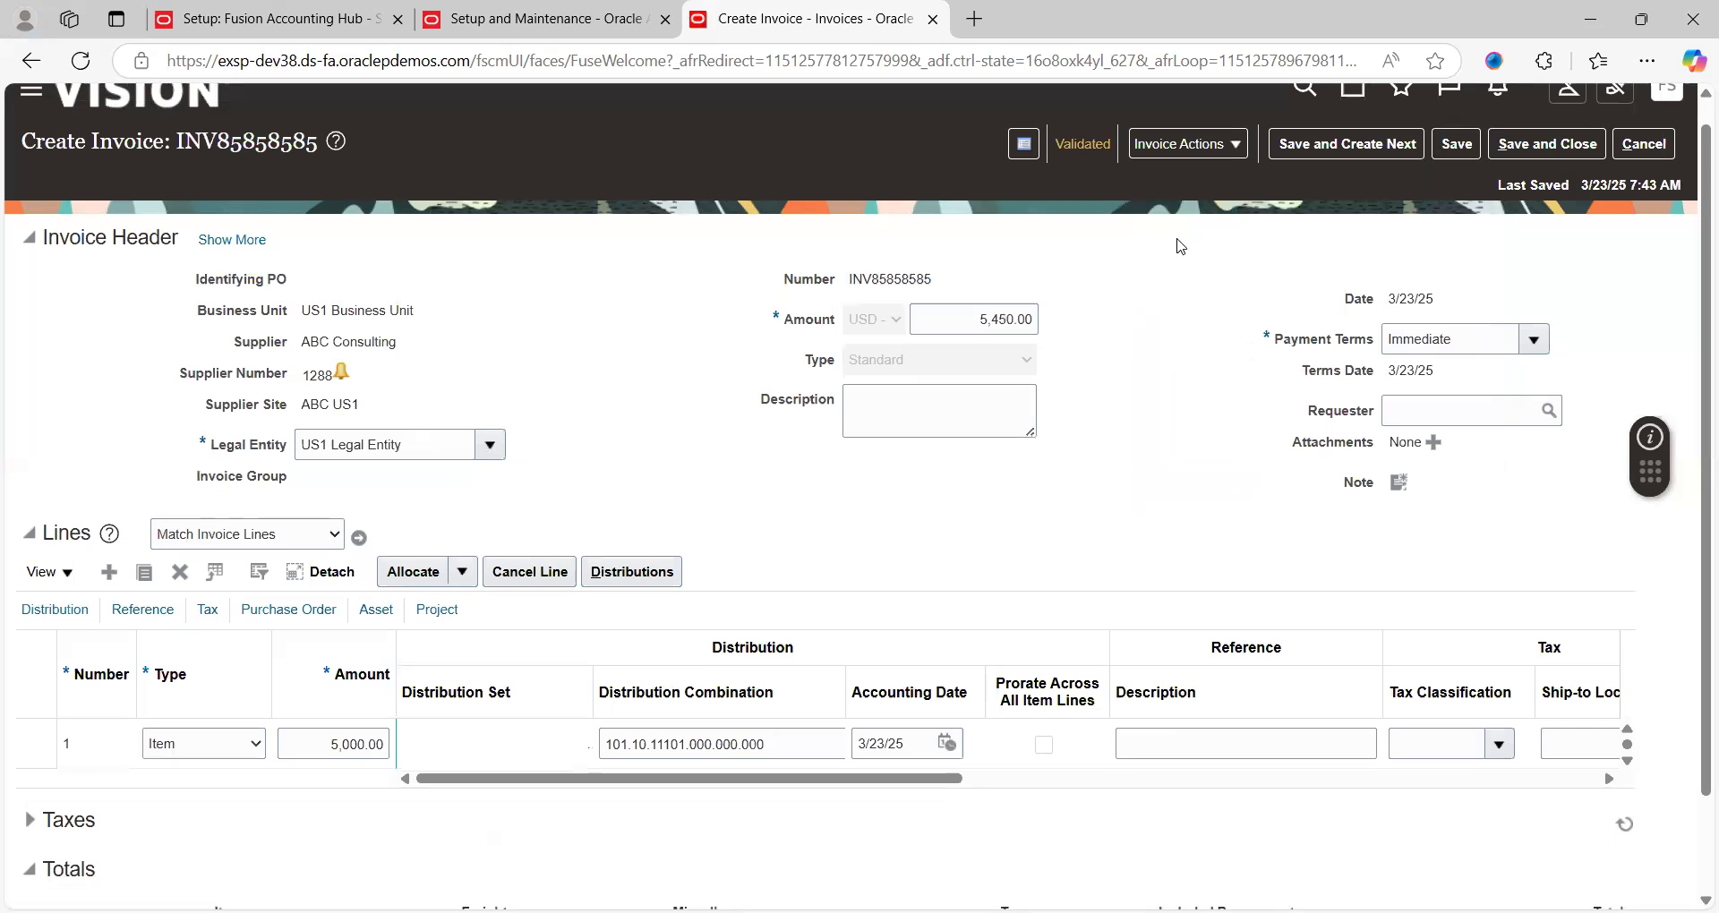
Copy the invoice number, save and close, then find and open INV85858585 in Manage Invoices
double_click(920, 282)
key("ctrl+c")
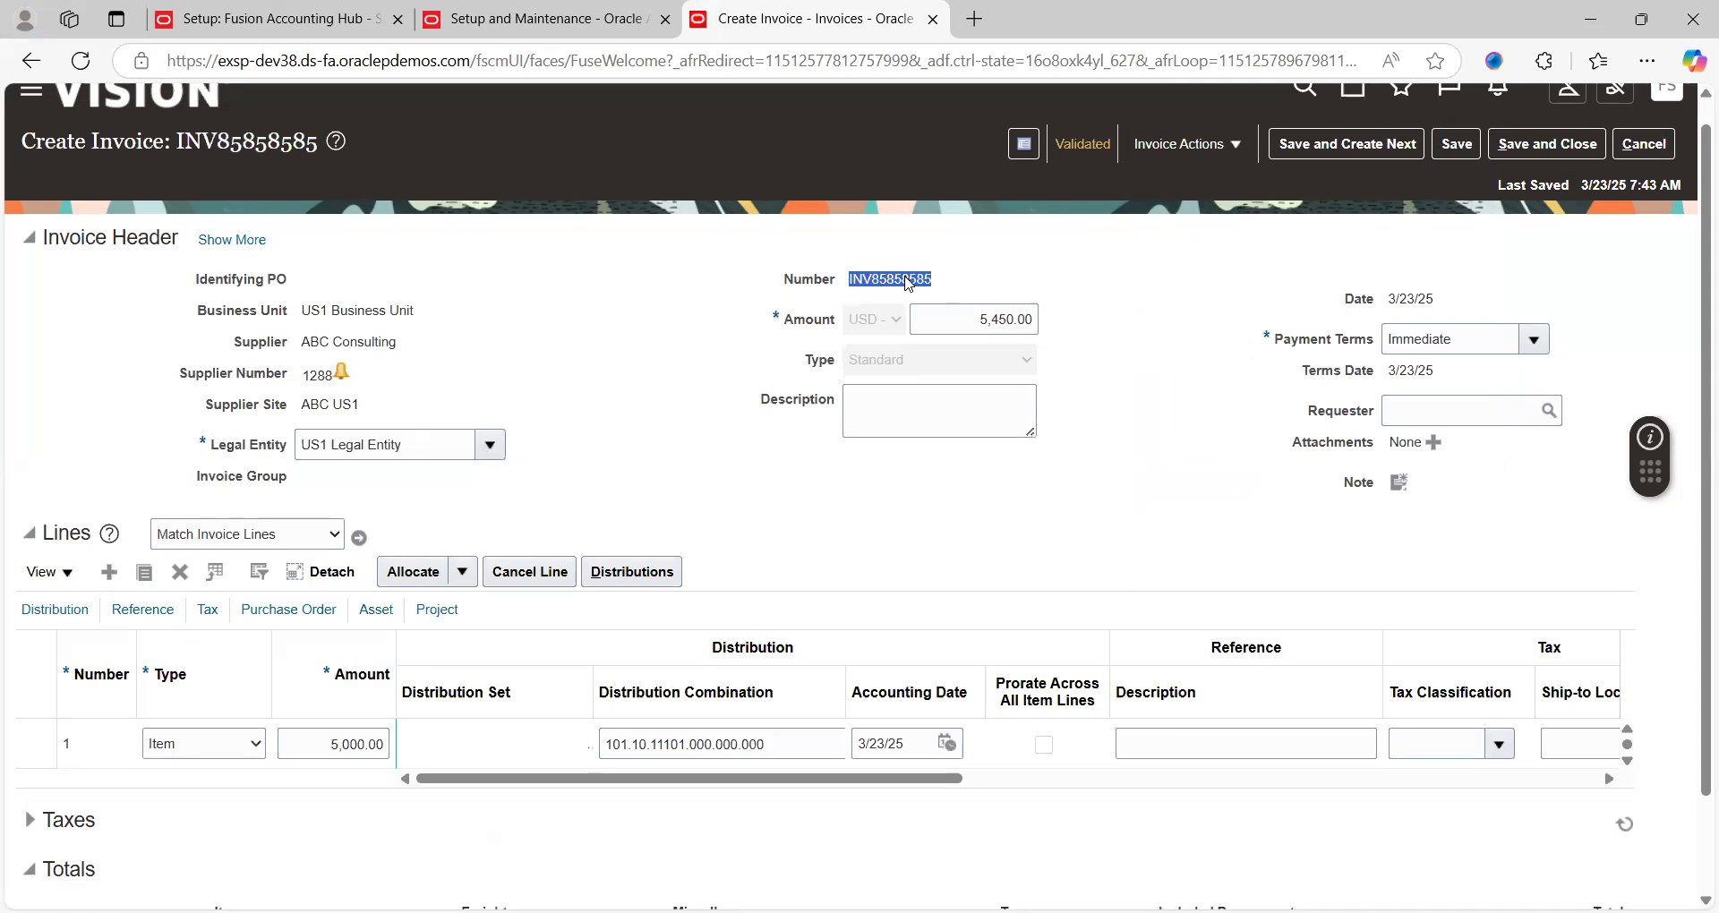
left_click(1564, 145)
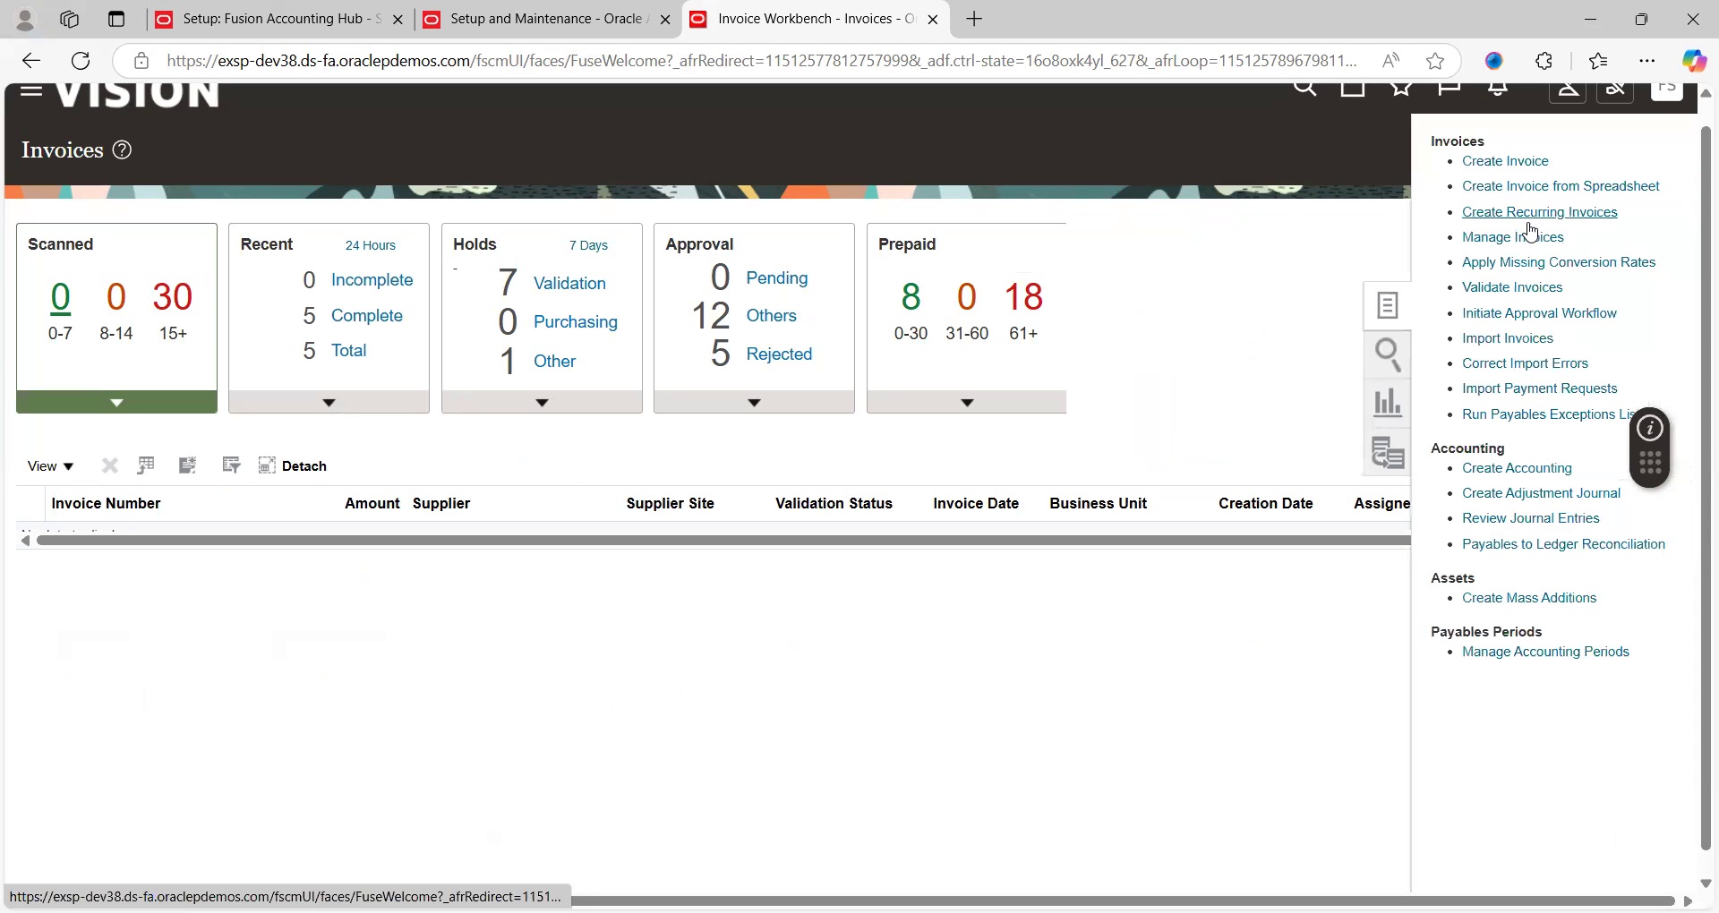
left_click(1524, 237)
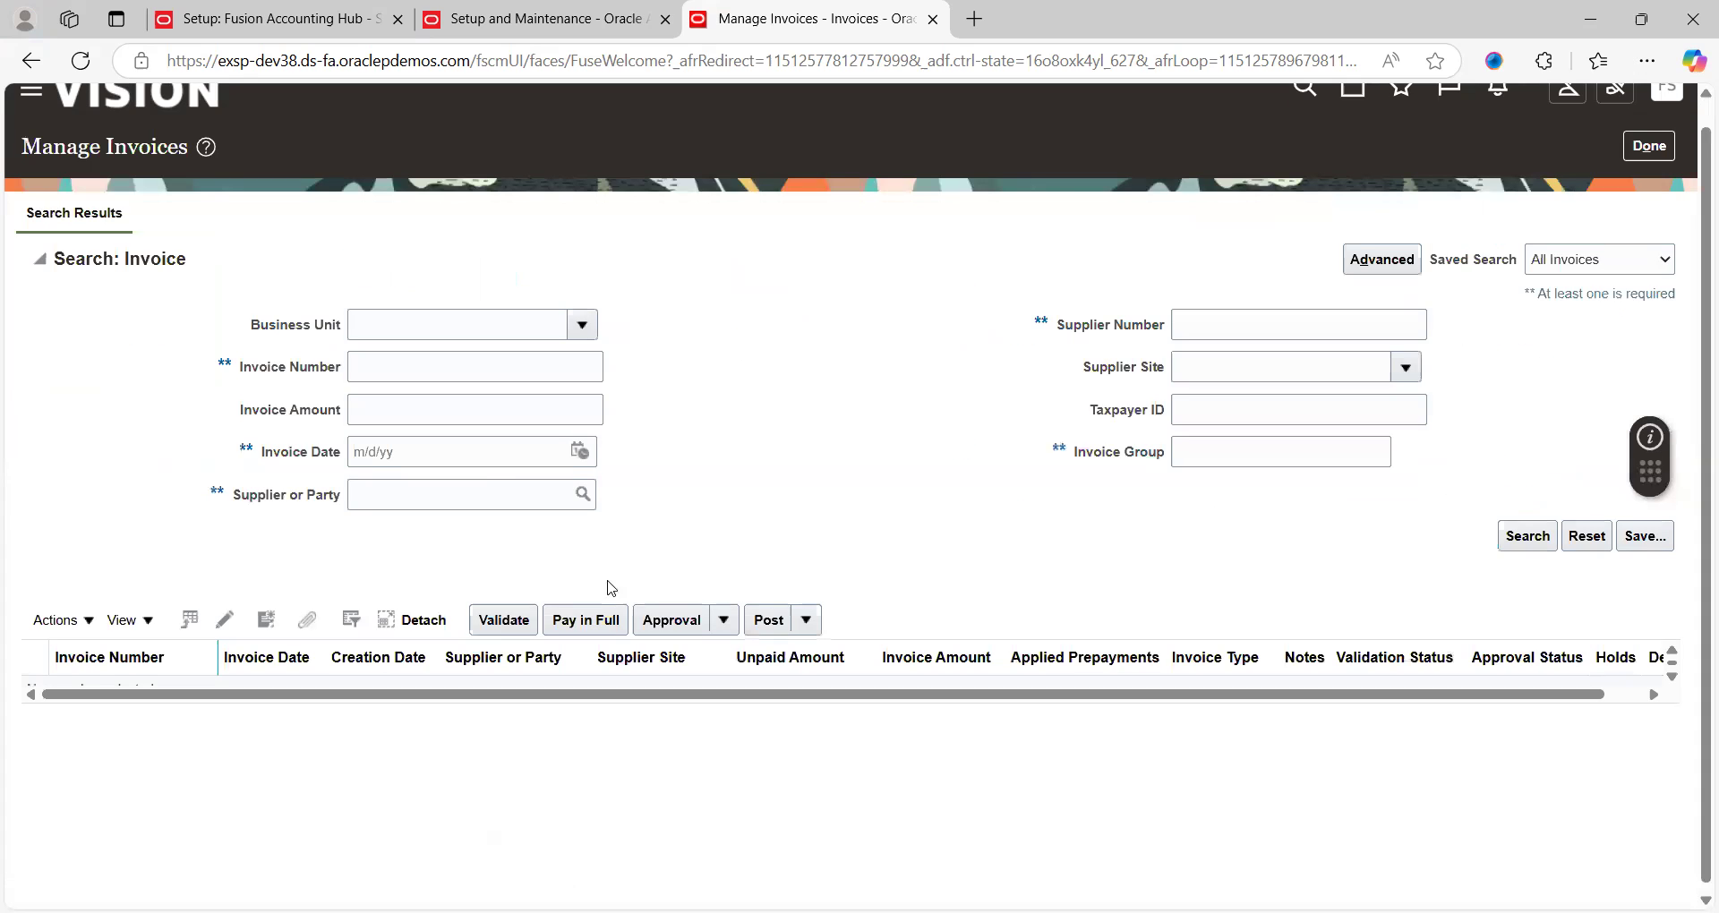
left_click(441, 372)
key("ctrl+v")
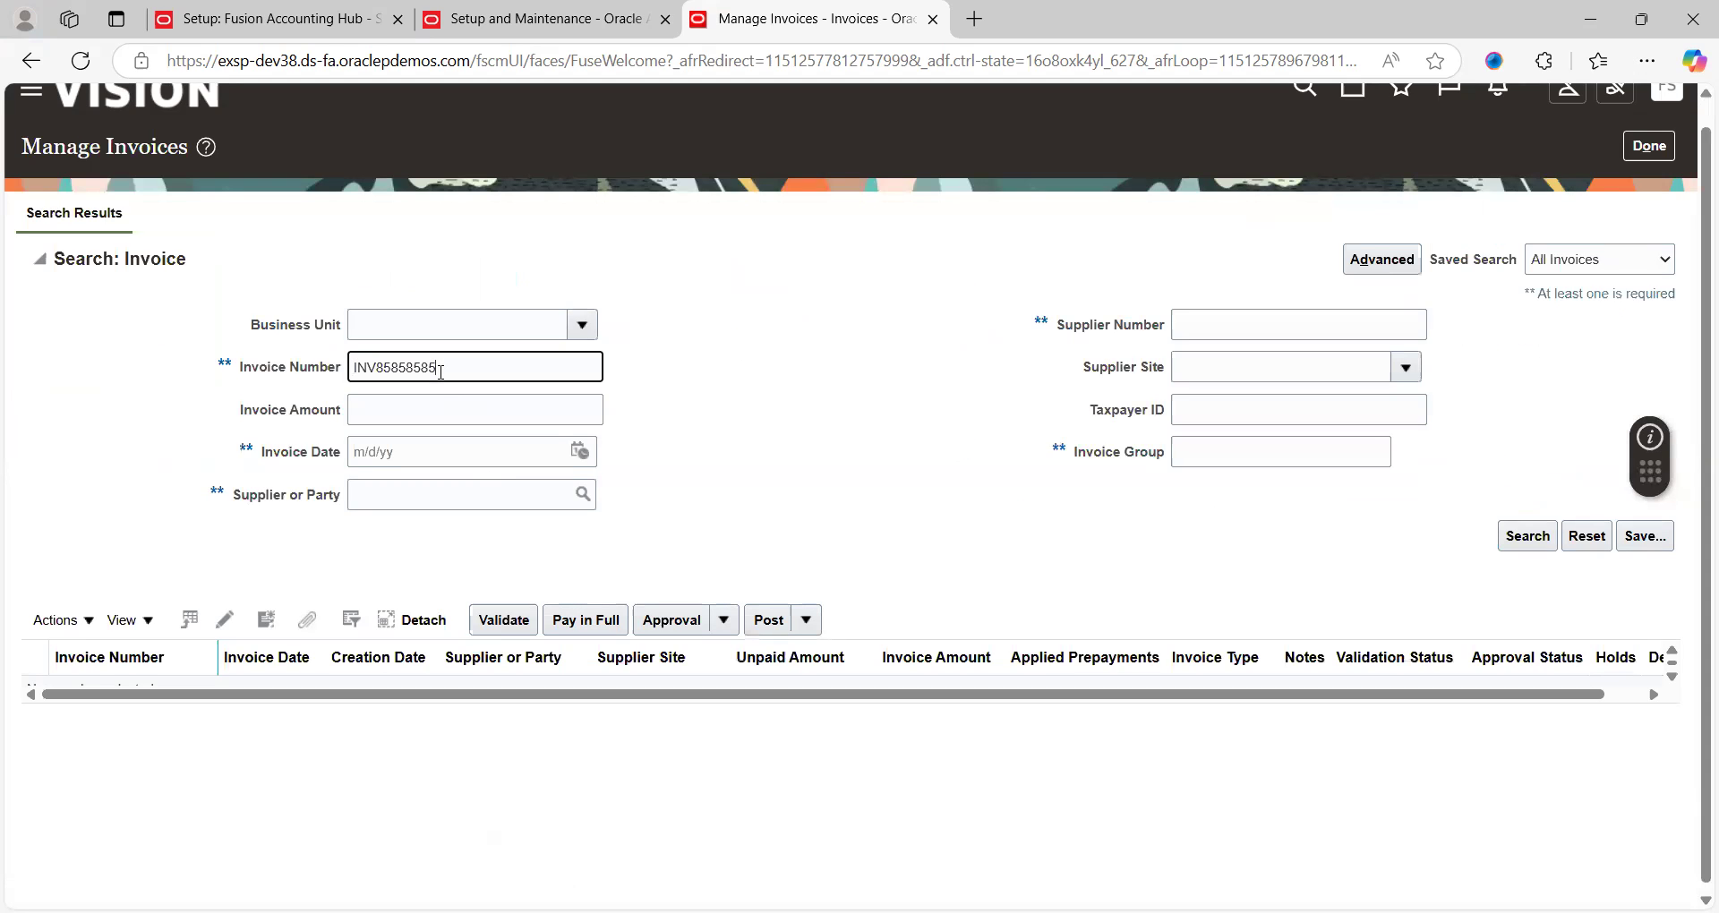
left_click(1527, 538)
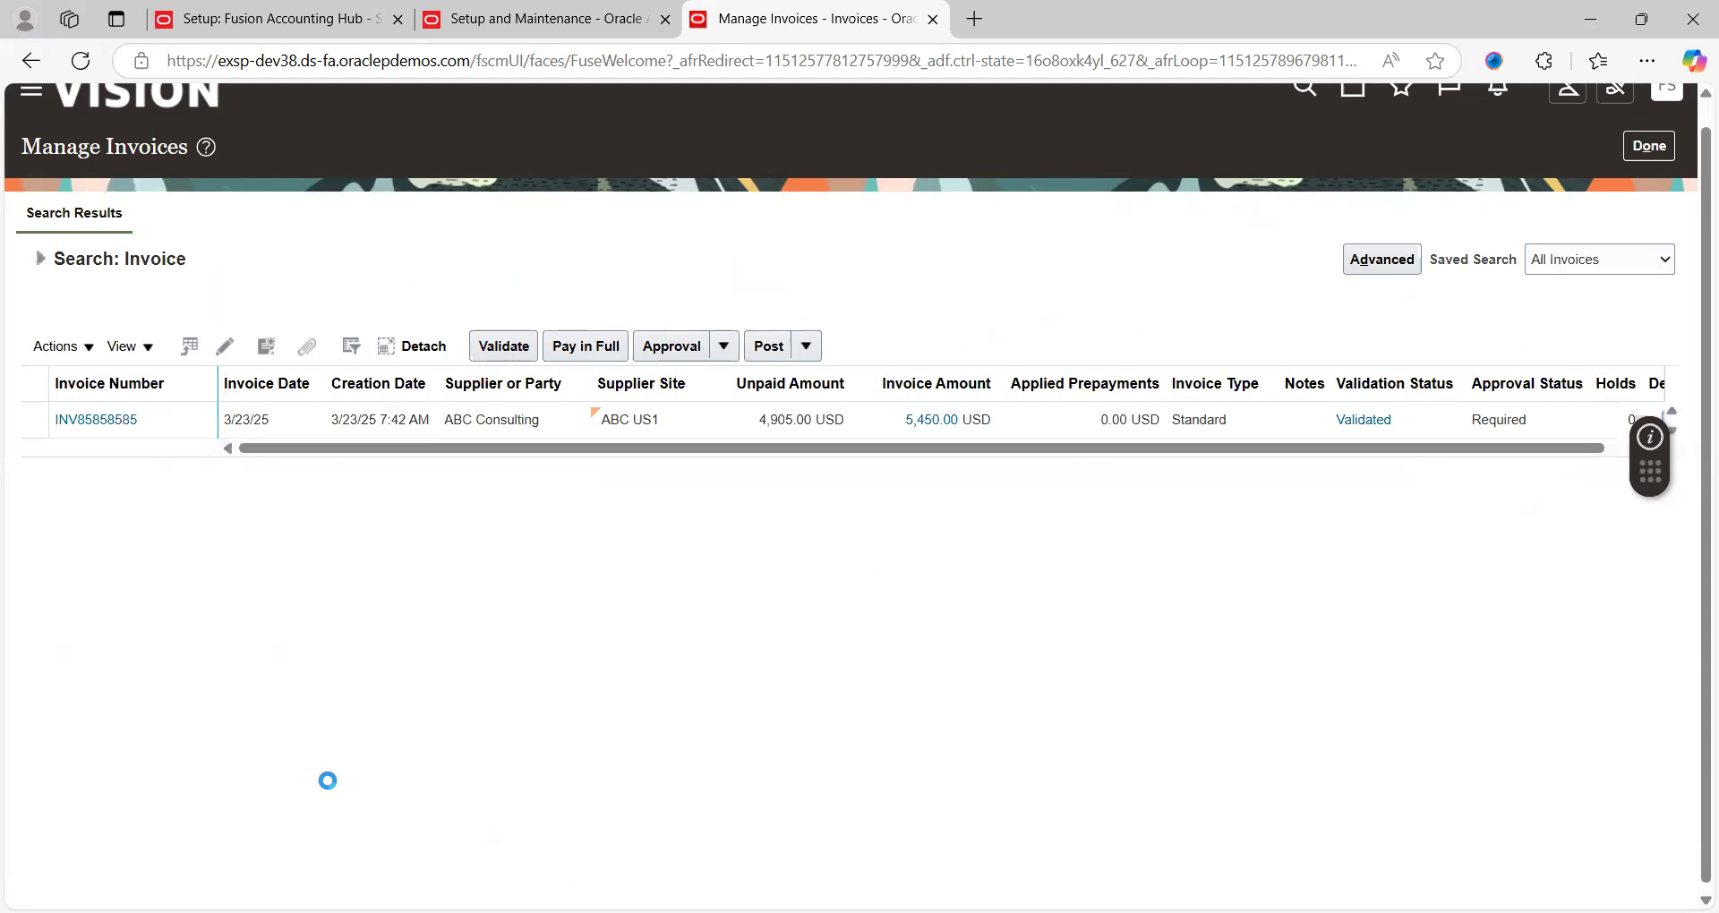
left_click(100, 419)
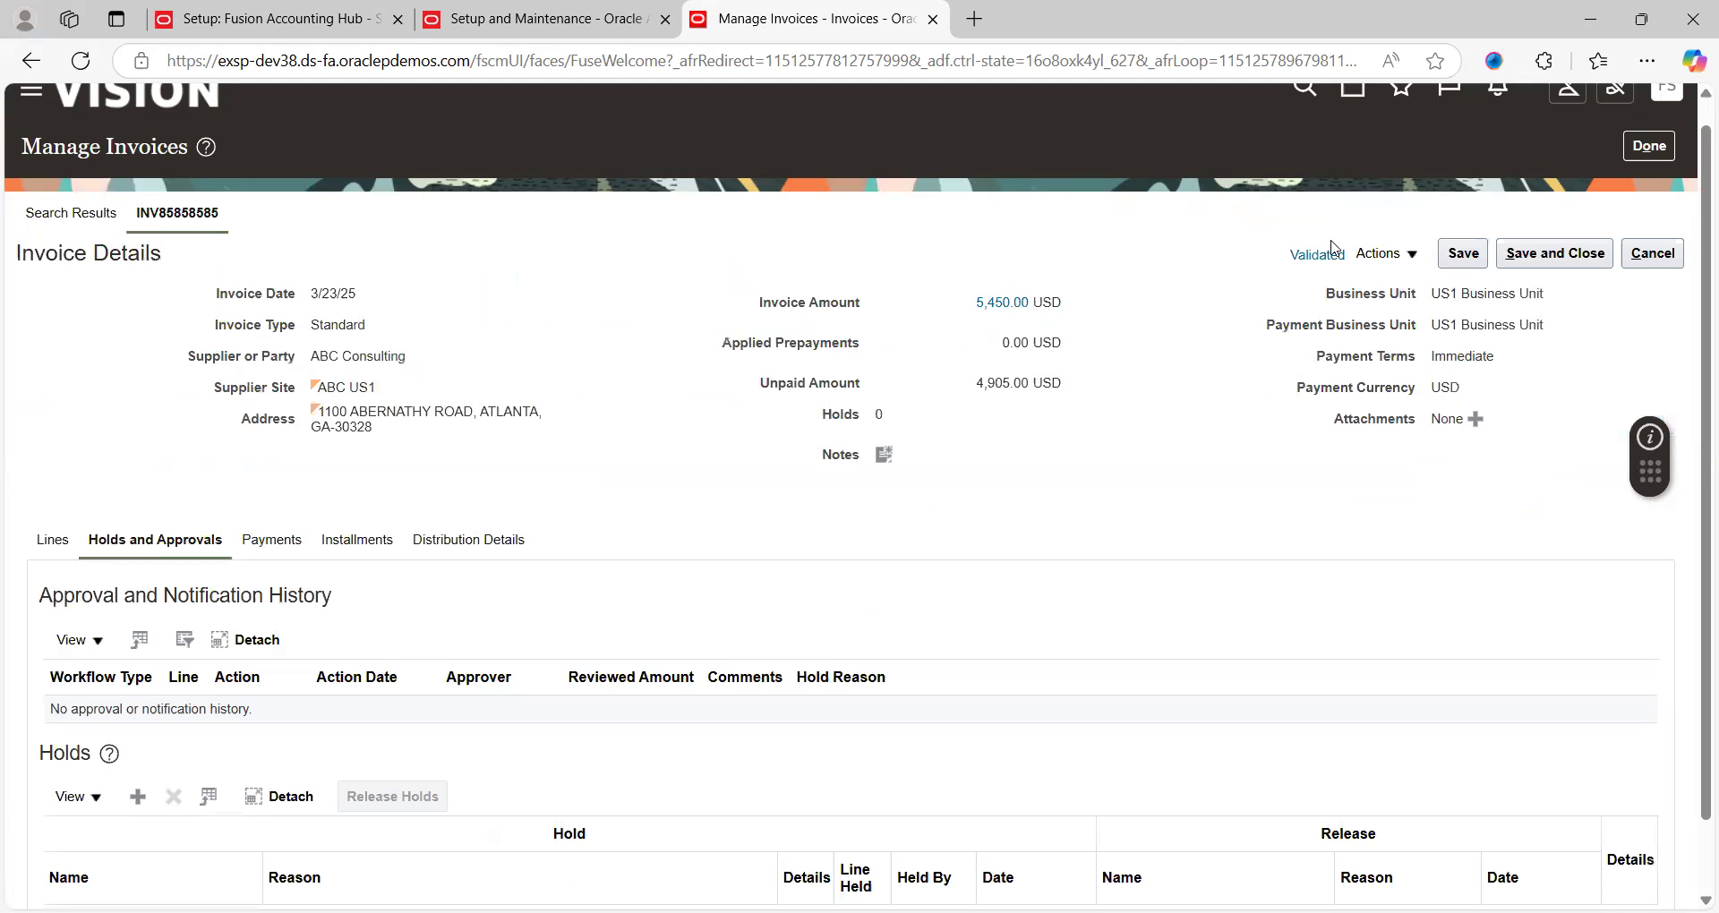
Open INV85858585 for editing and show its Validated, Accounted invoice summary
left_click(1404, 256)
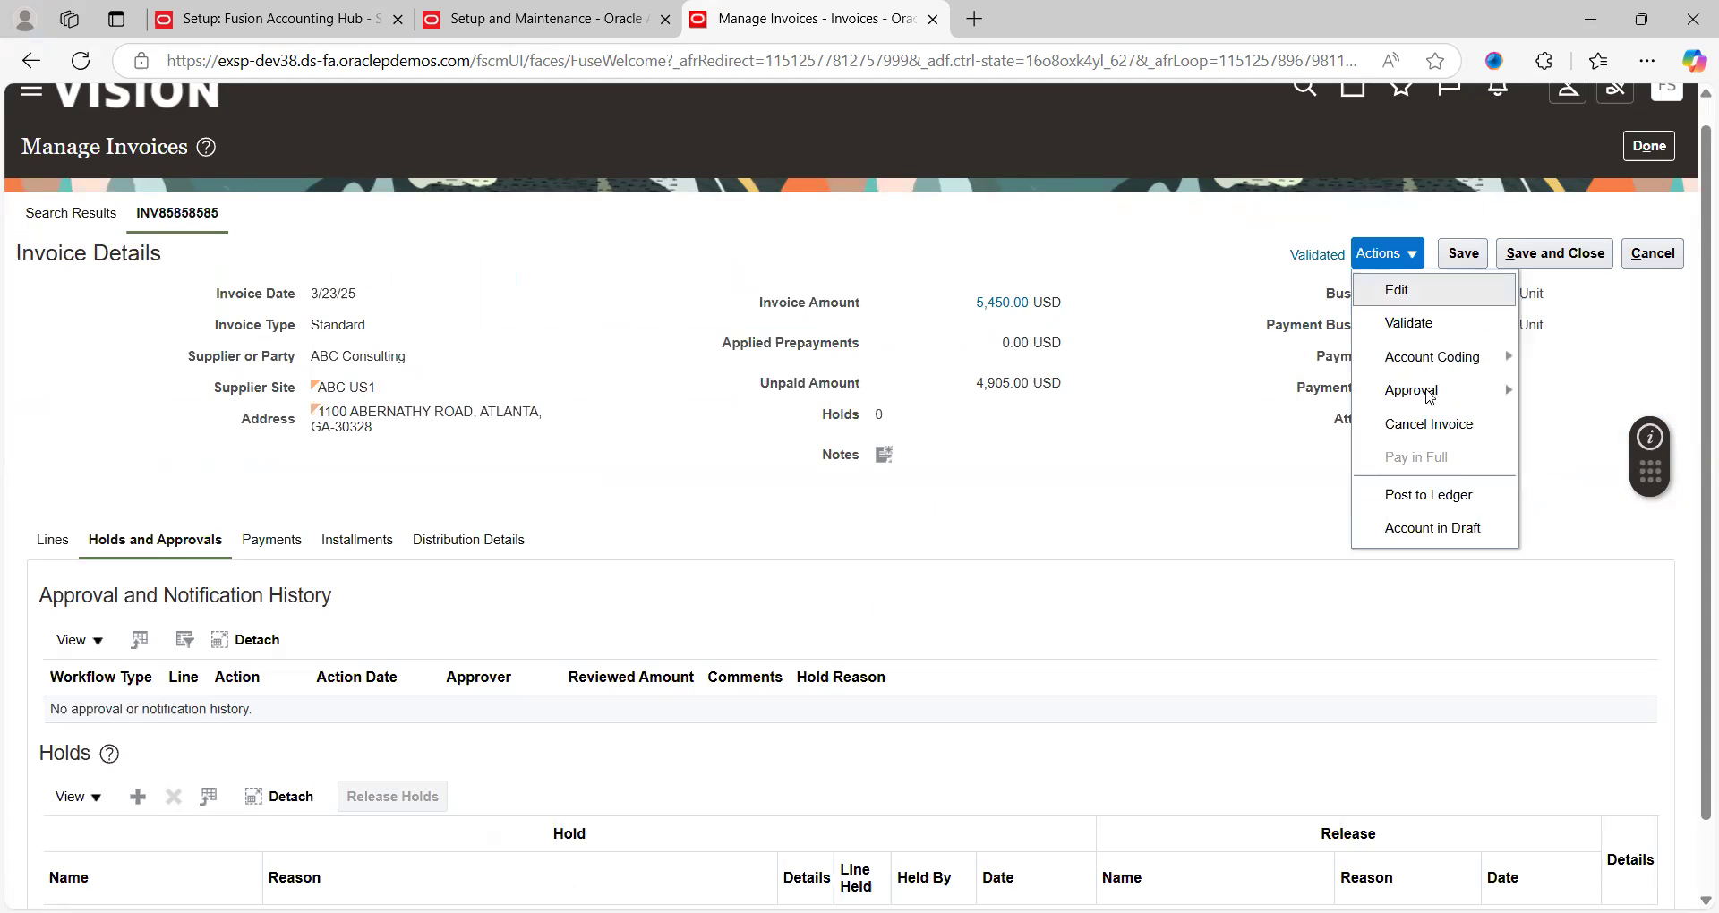
left_click(1458, 504)
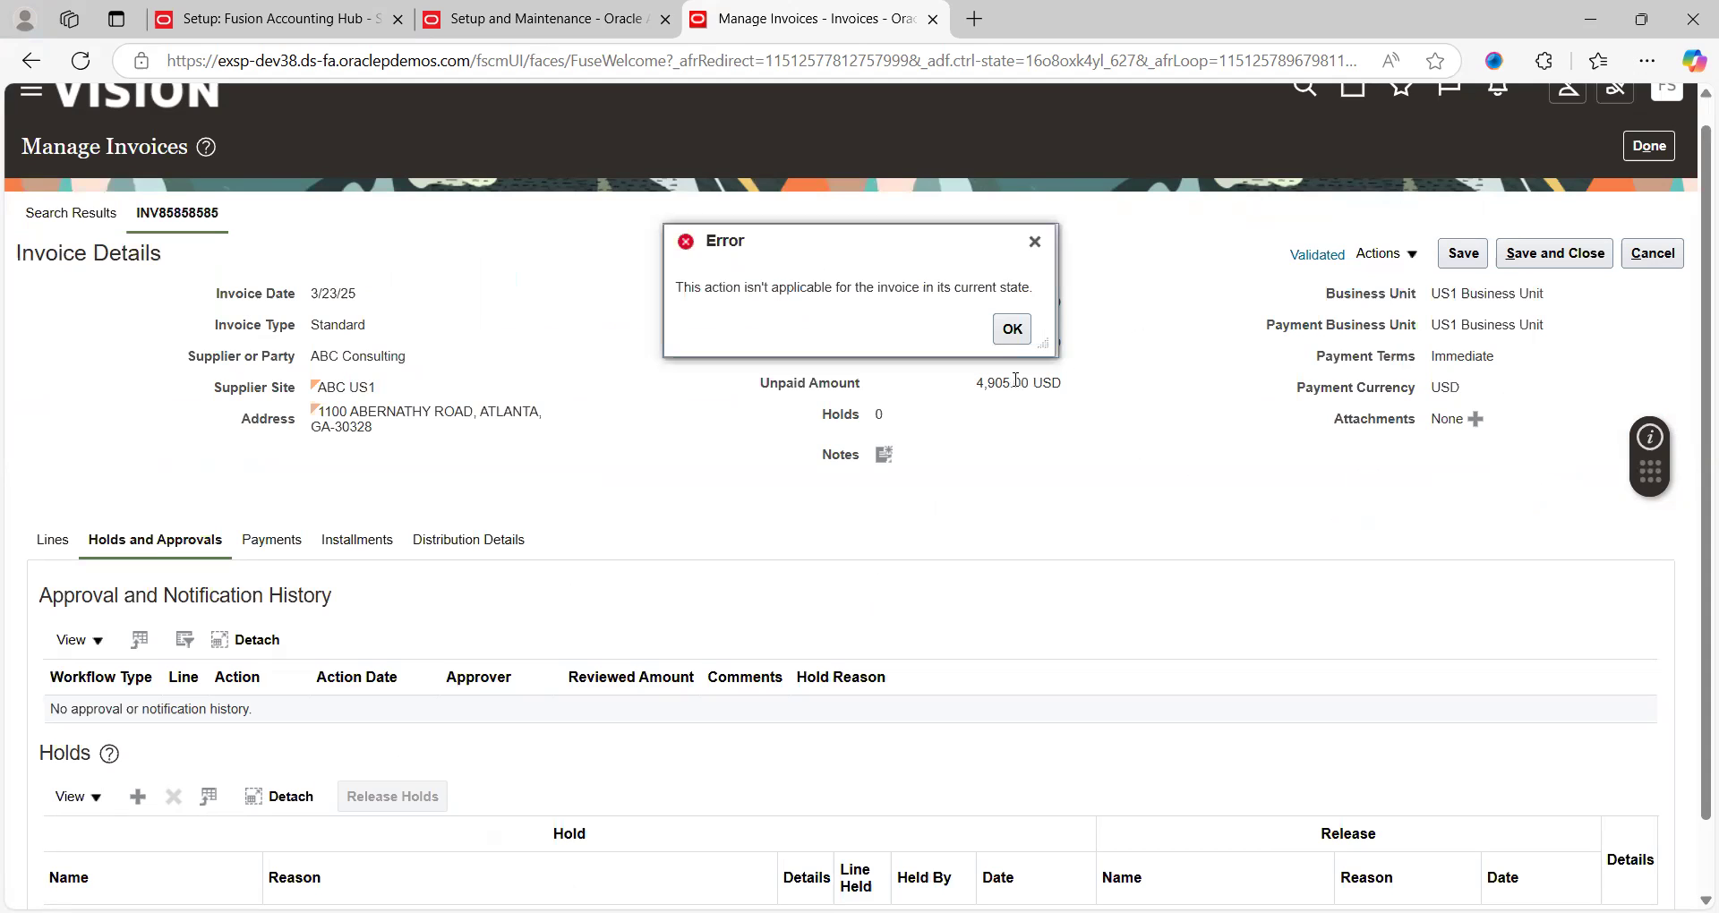
left_click(1012, 328)
left_click(1415, 262)
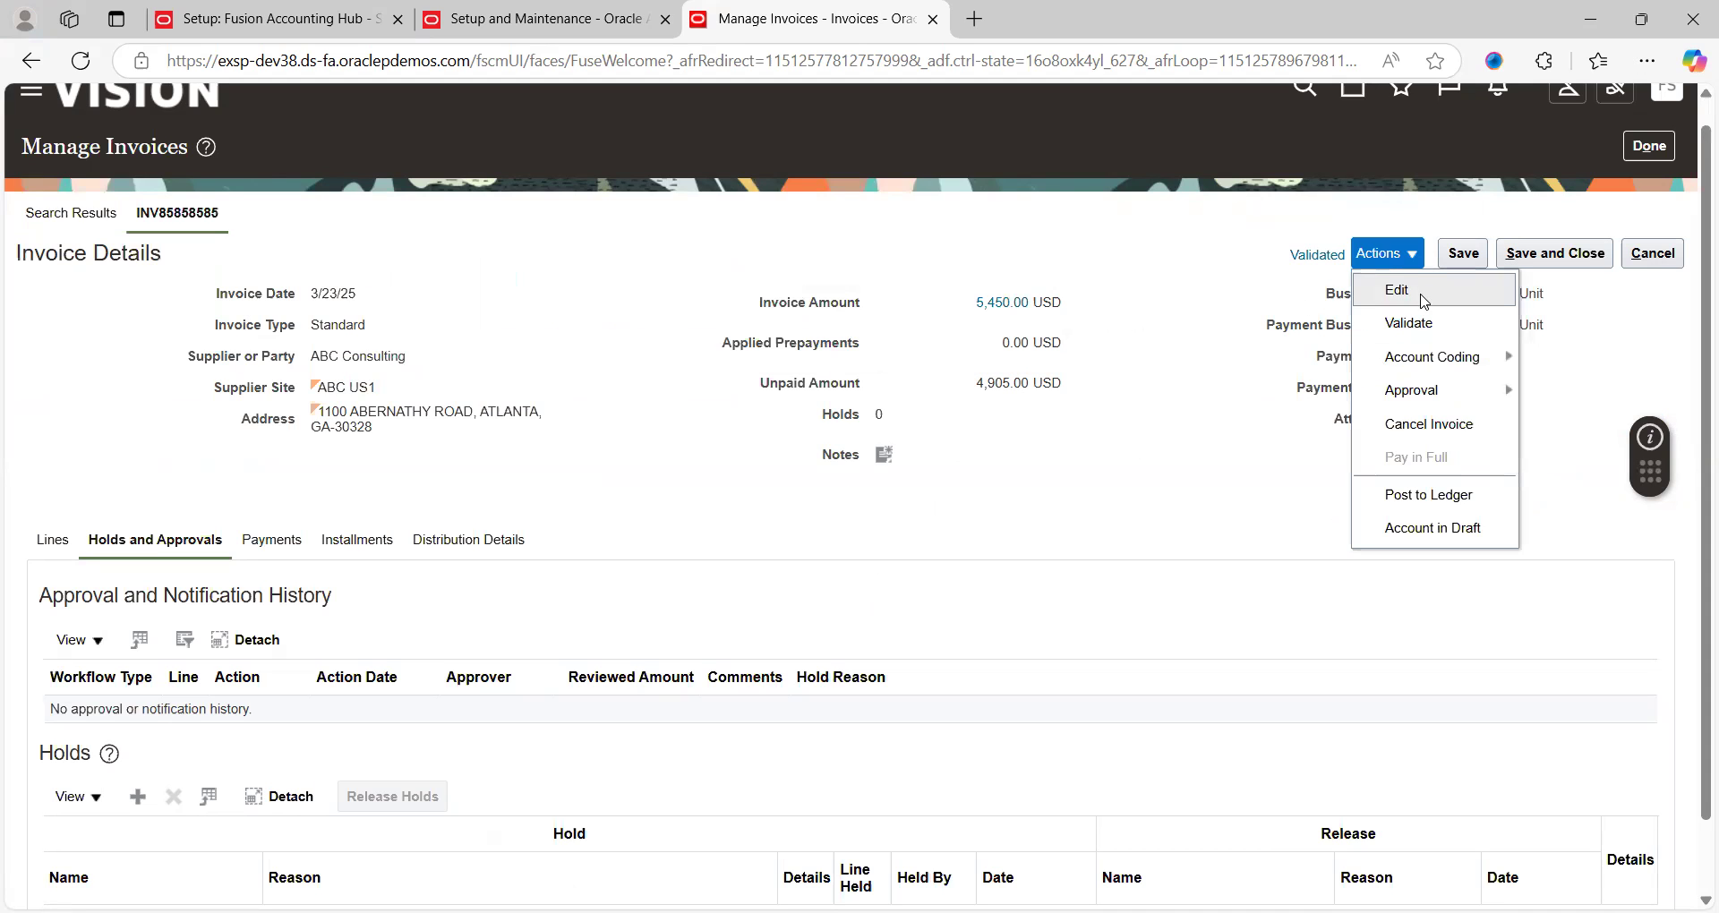
left_click(1422, 292)
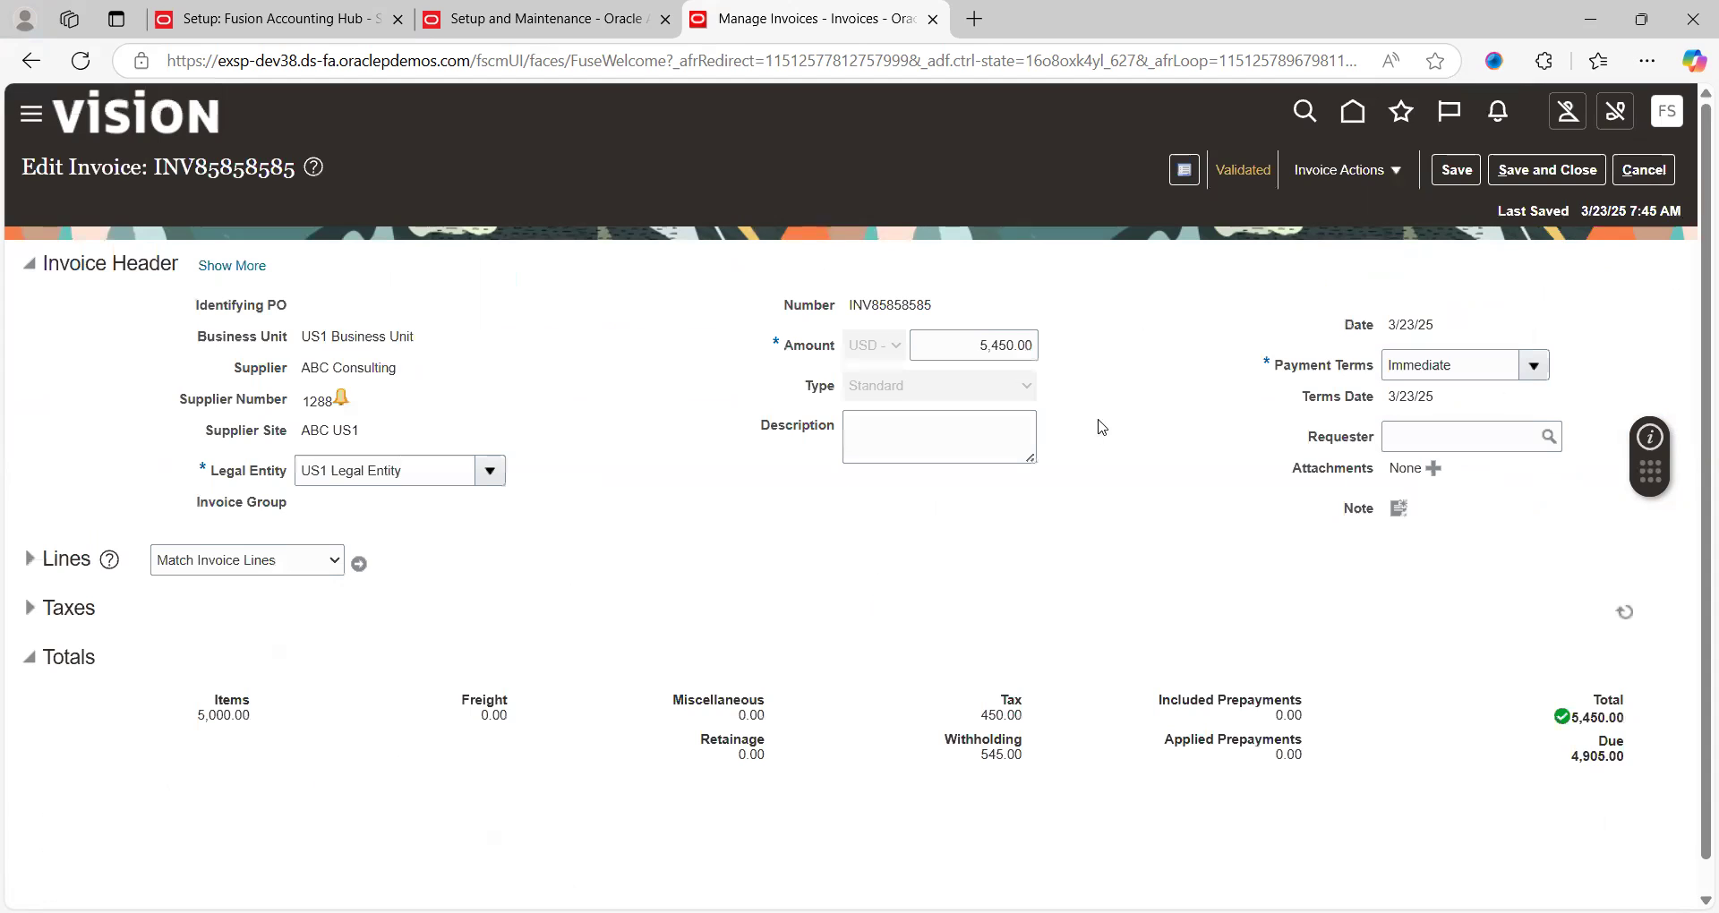
left_click(1240, 174)
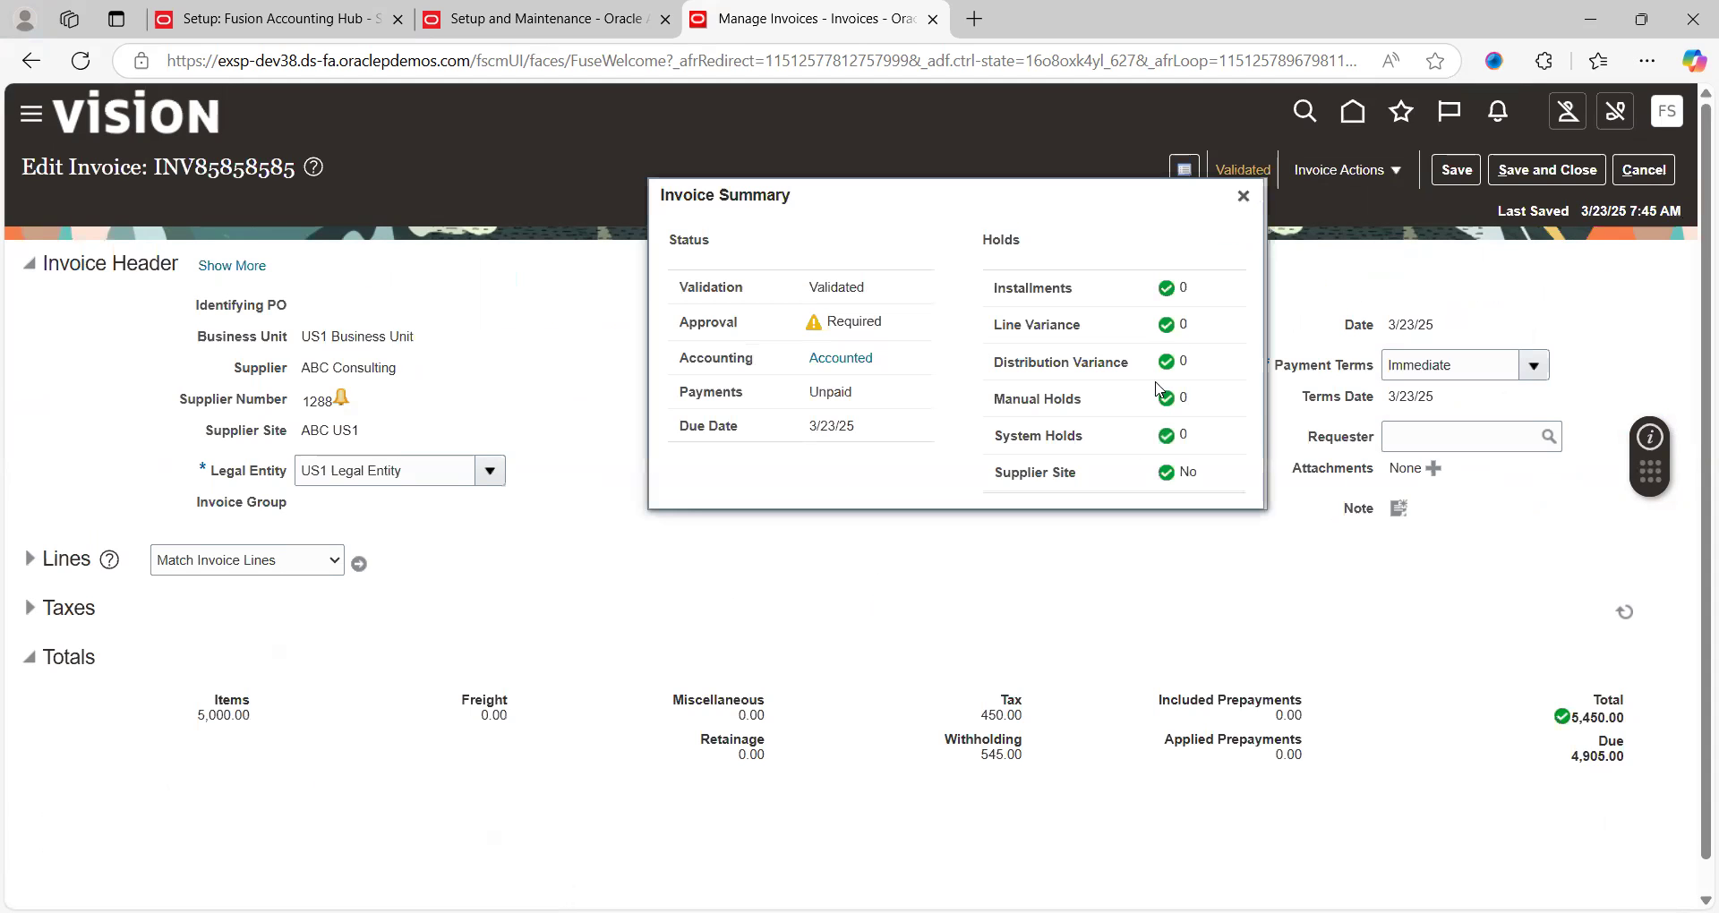
Expand Final accounting line 1 and select its 03-25 Purchase Invoices journal entry details
left_click(860, 363)
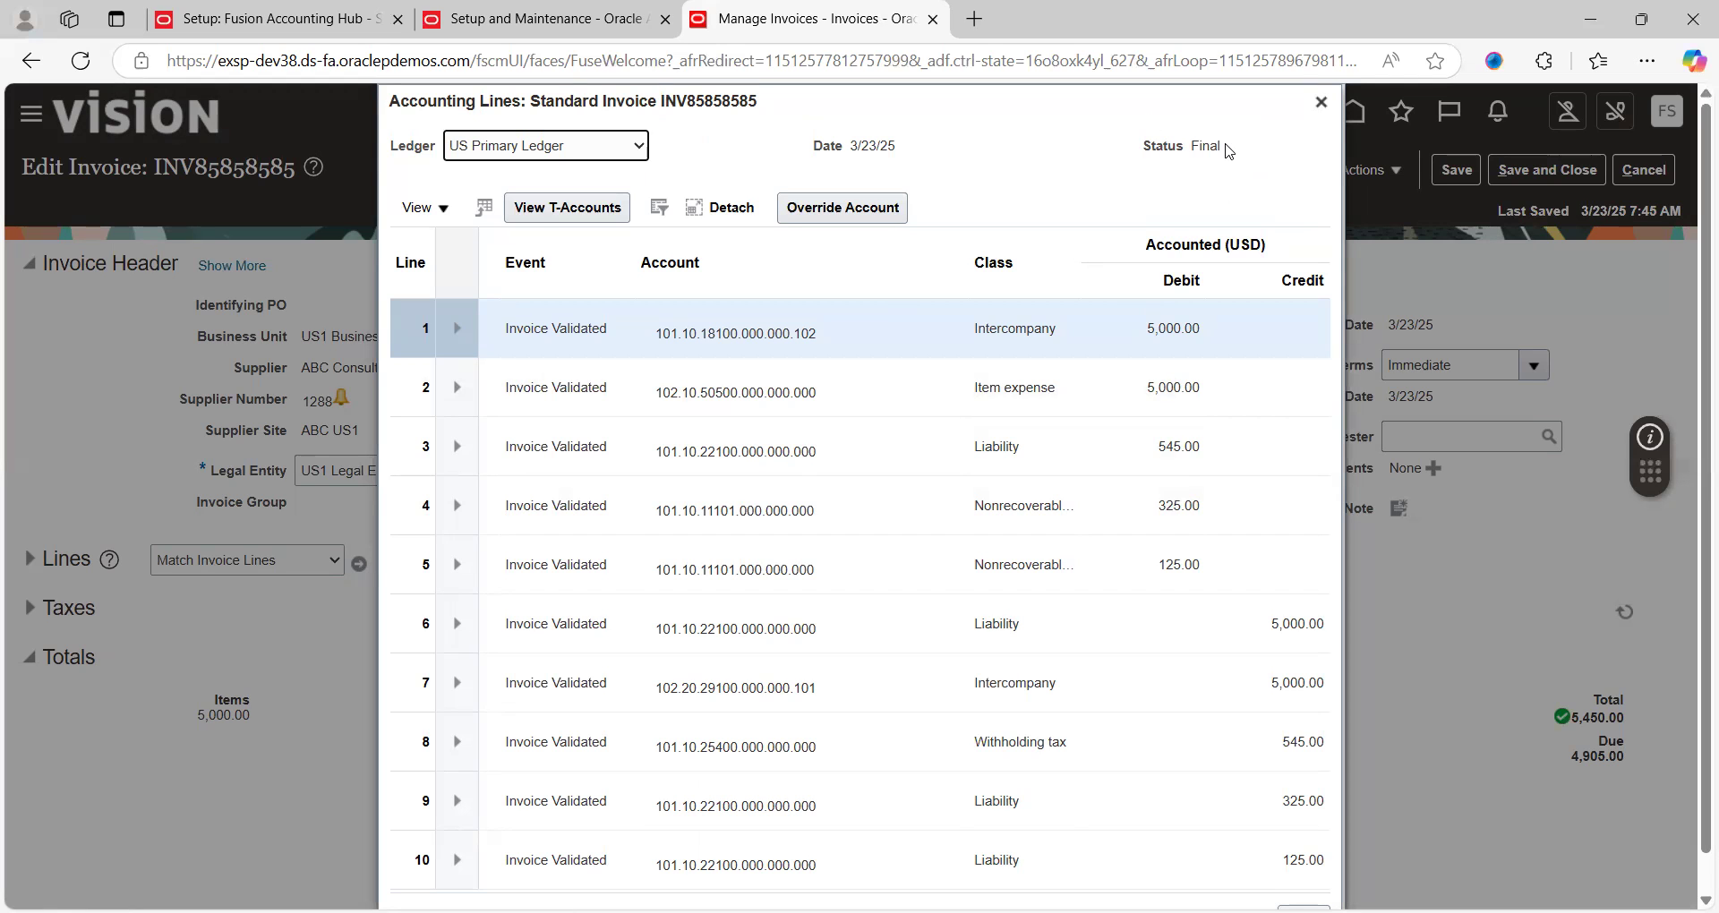
left_click(456, 331)
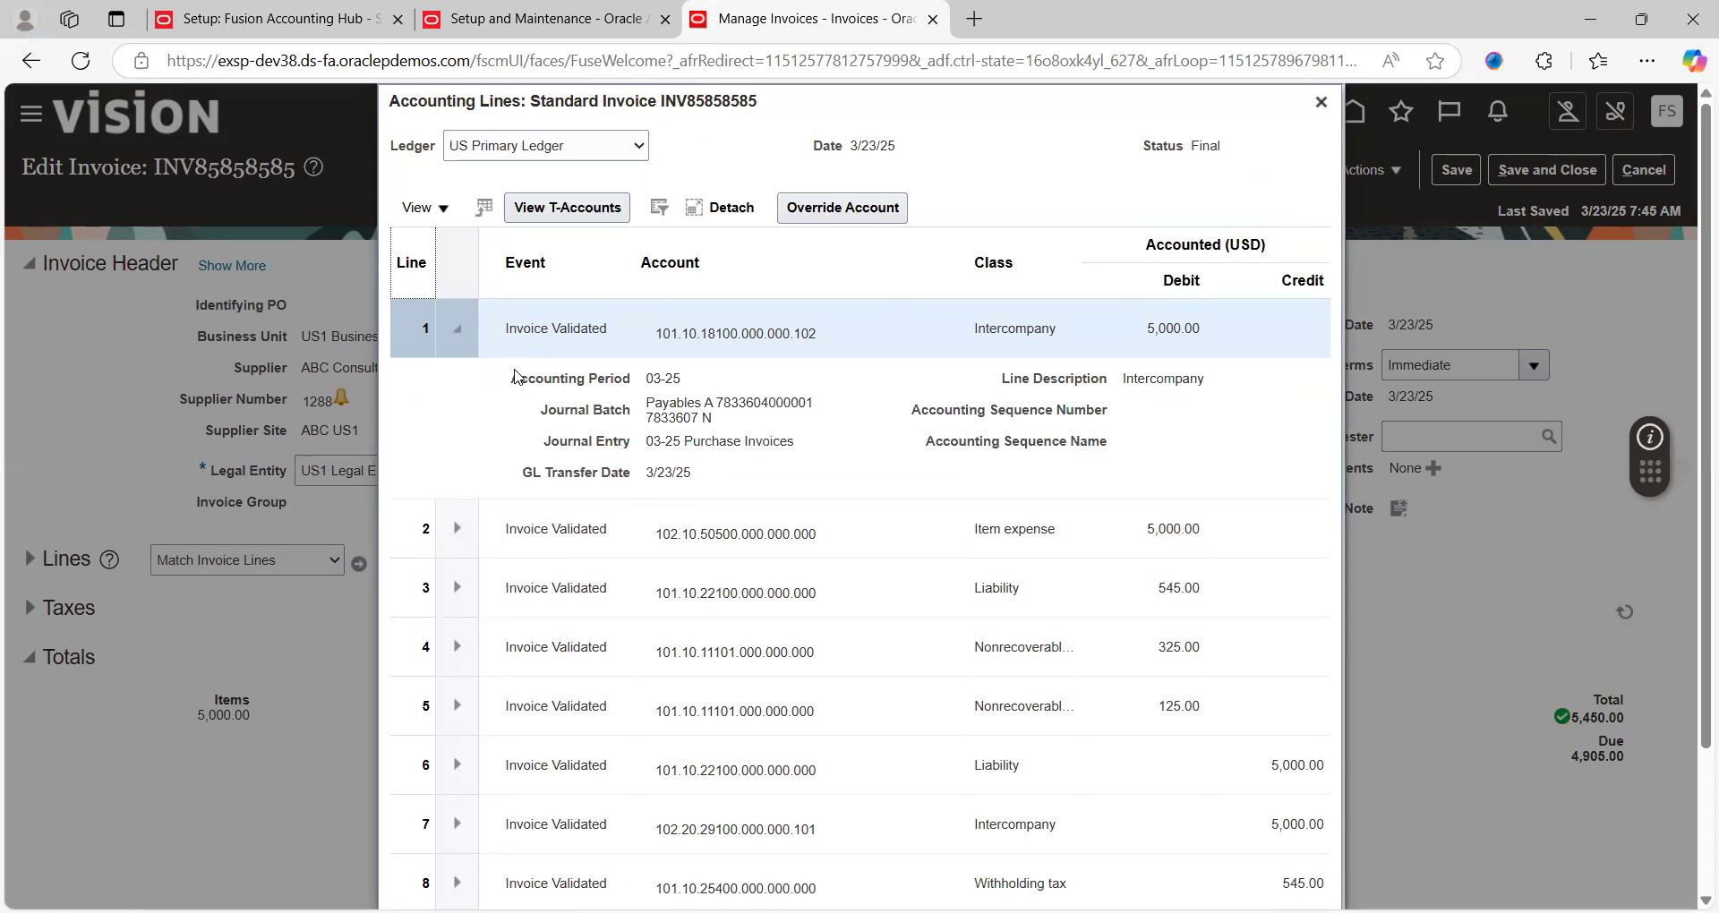
left_click_drag(514, 381, 757, 477)
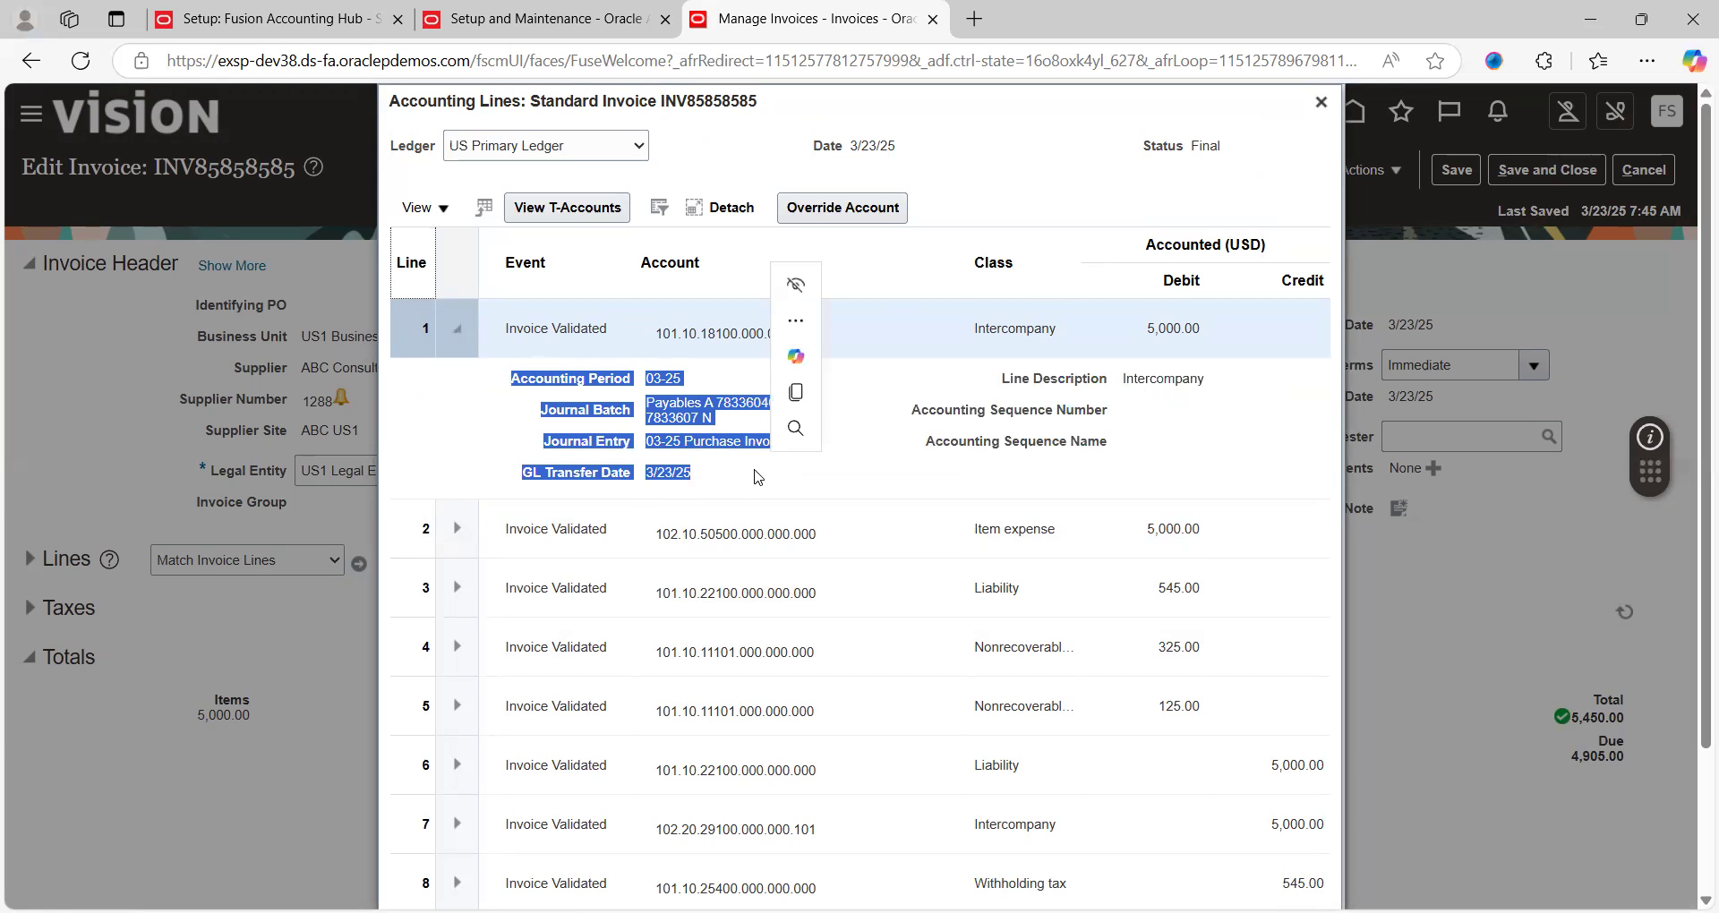
left_click(678, 491)
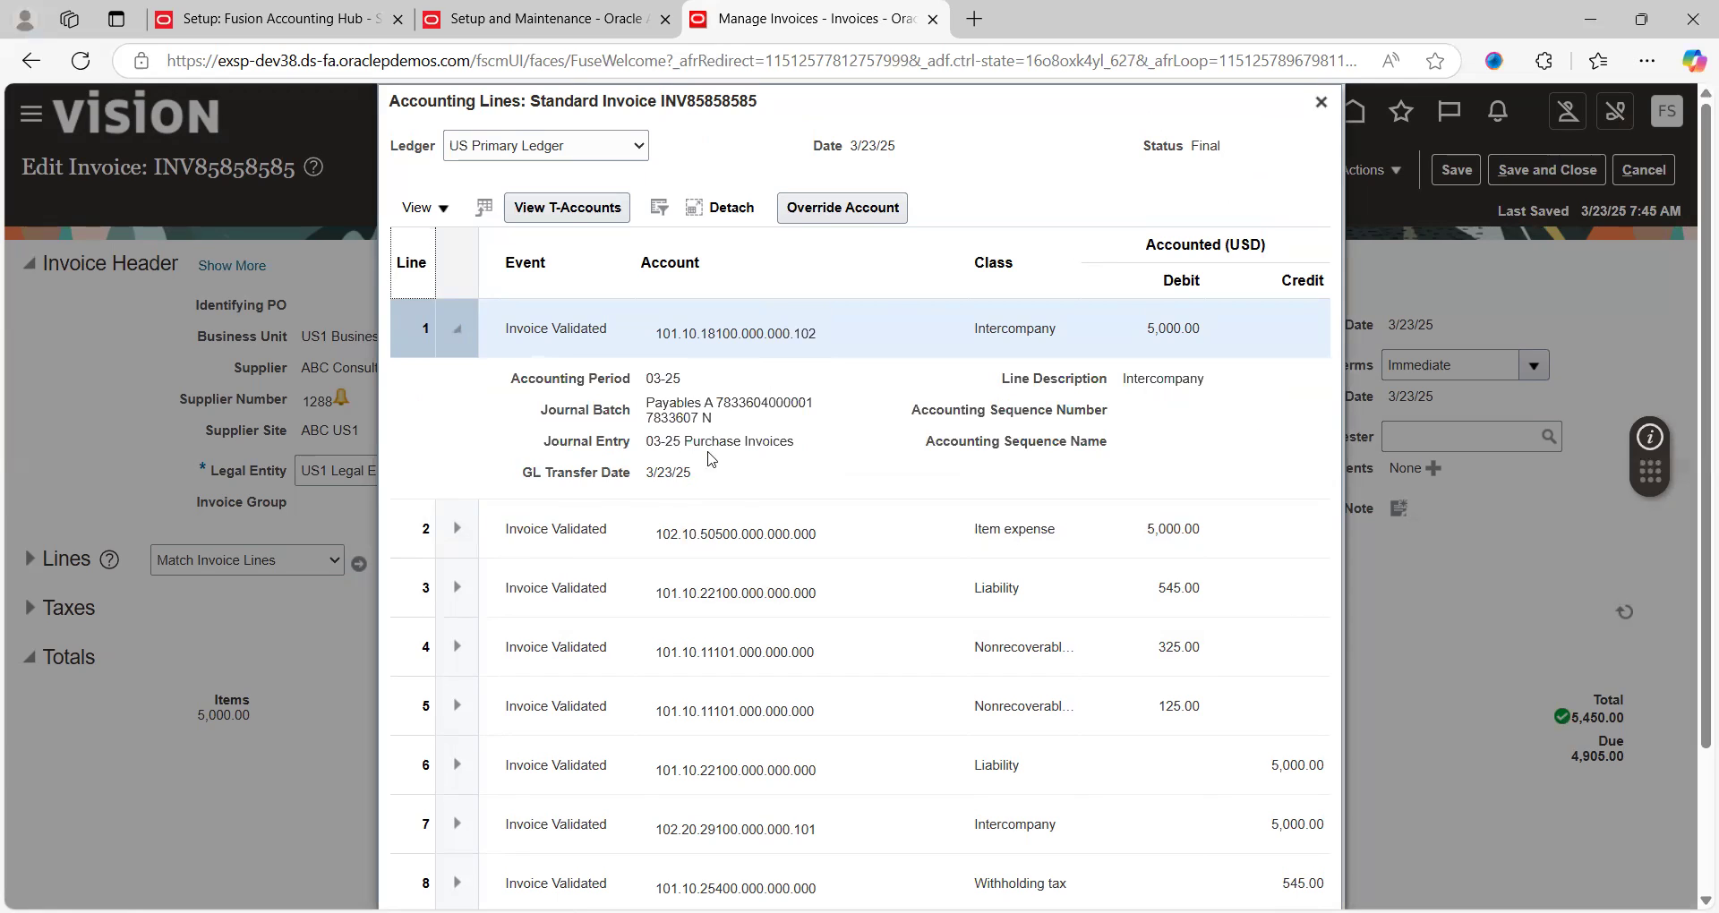
left_click_drag(796, 443, 683, 448)
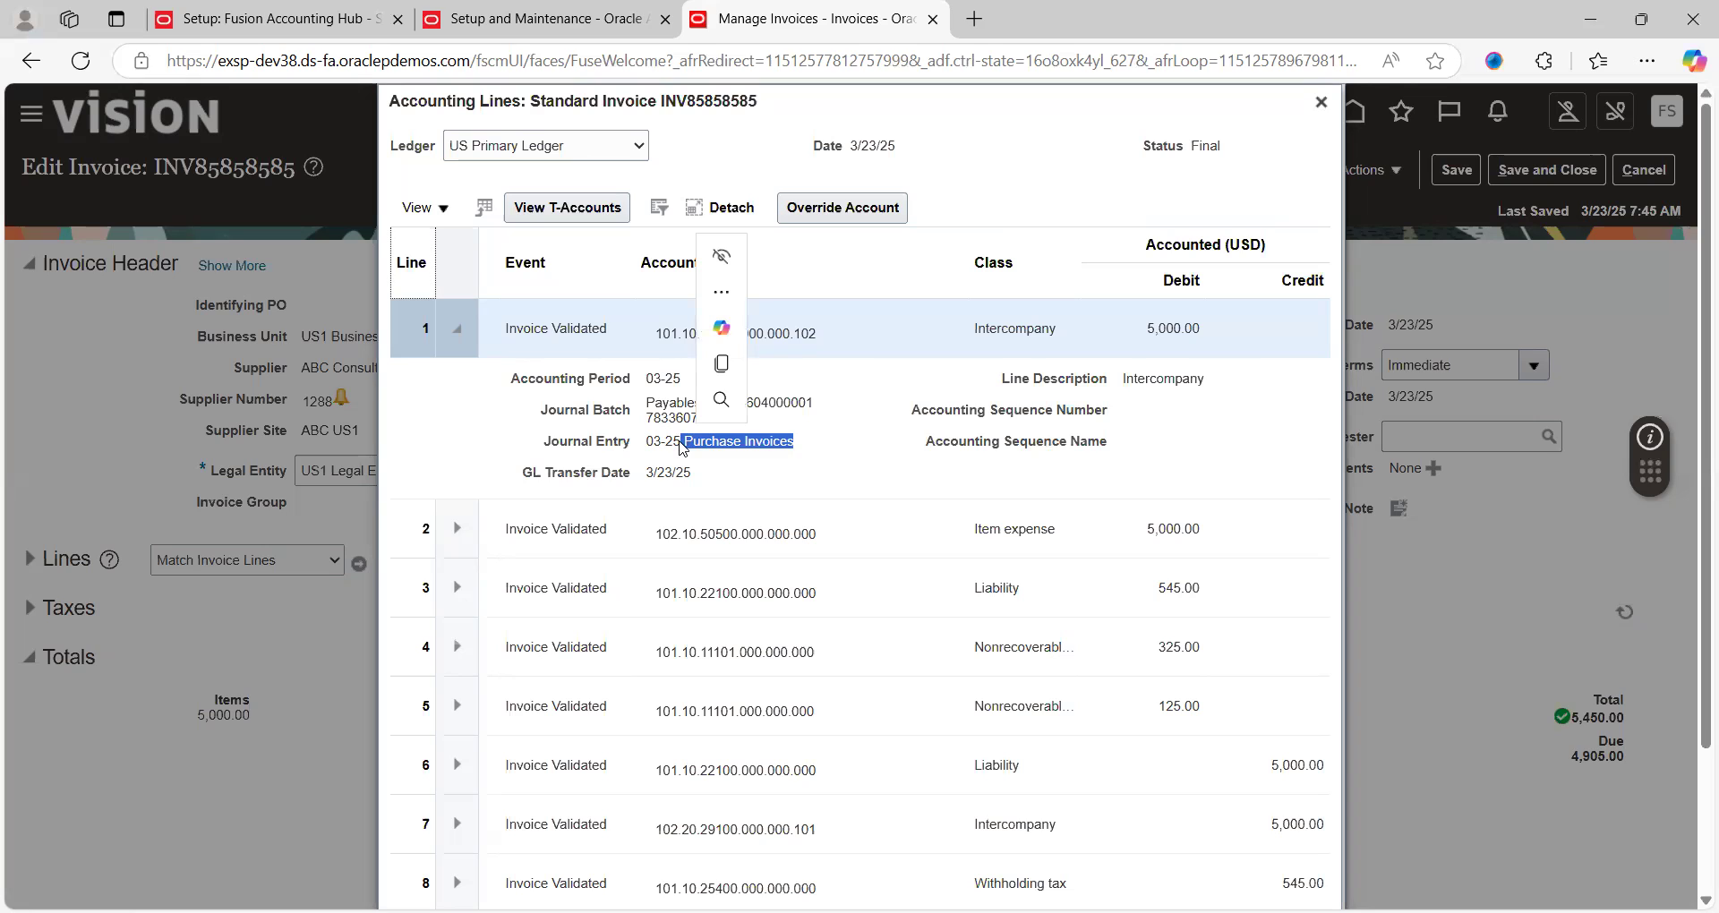
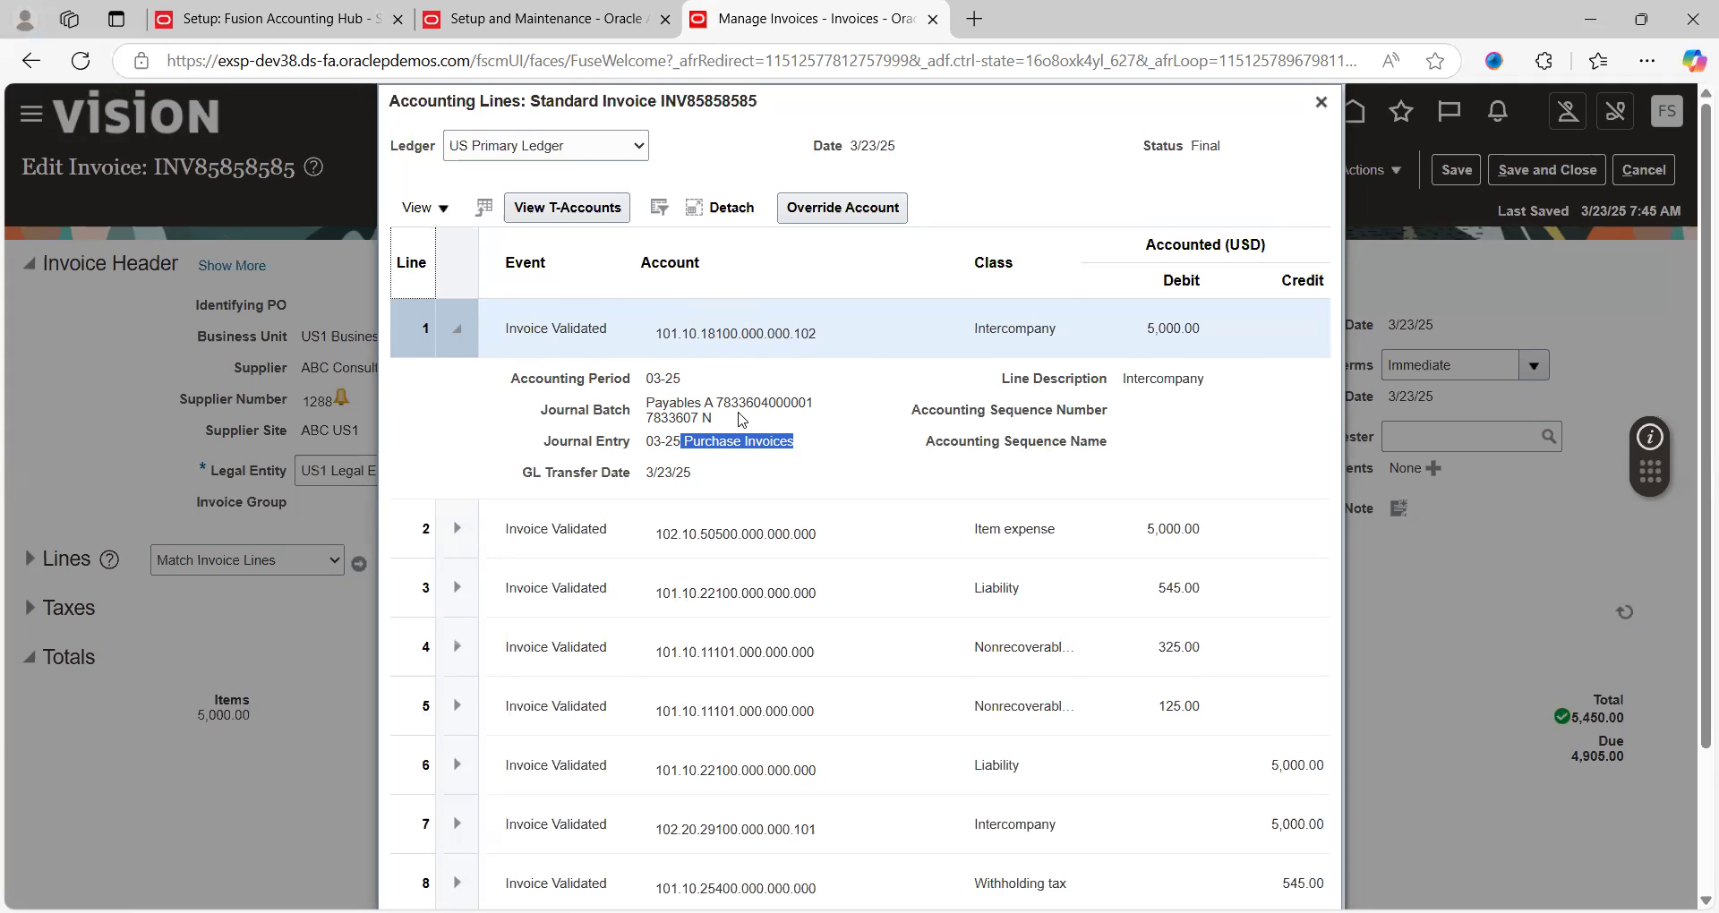
Collapse line 1's journal details and close the INV85858585 accounting lines window
left_click(463, 331)
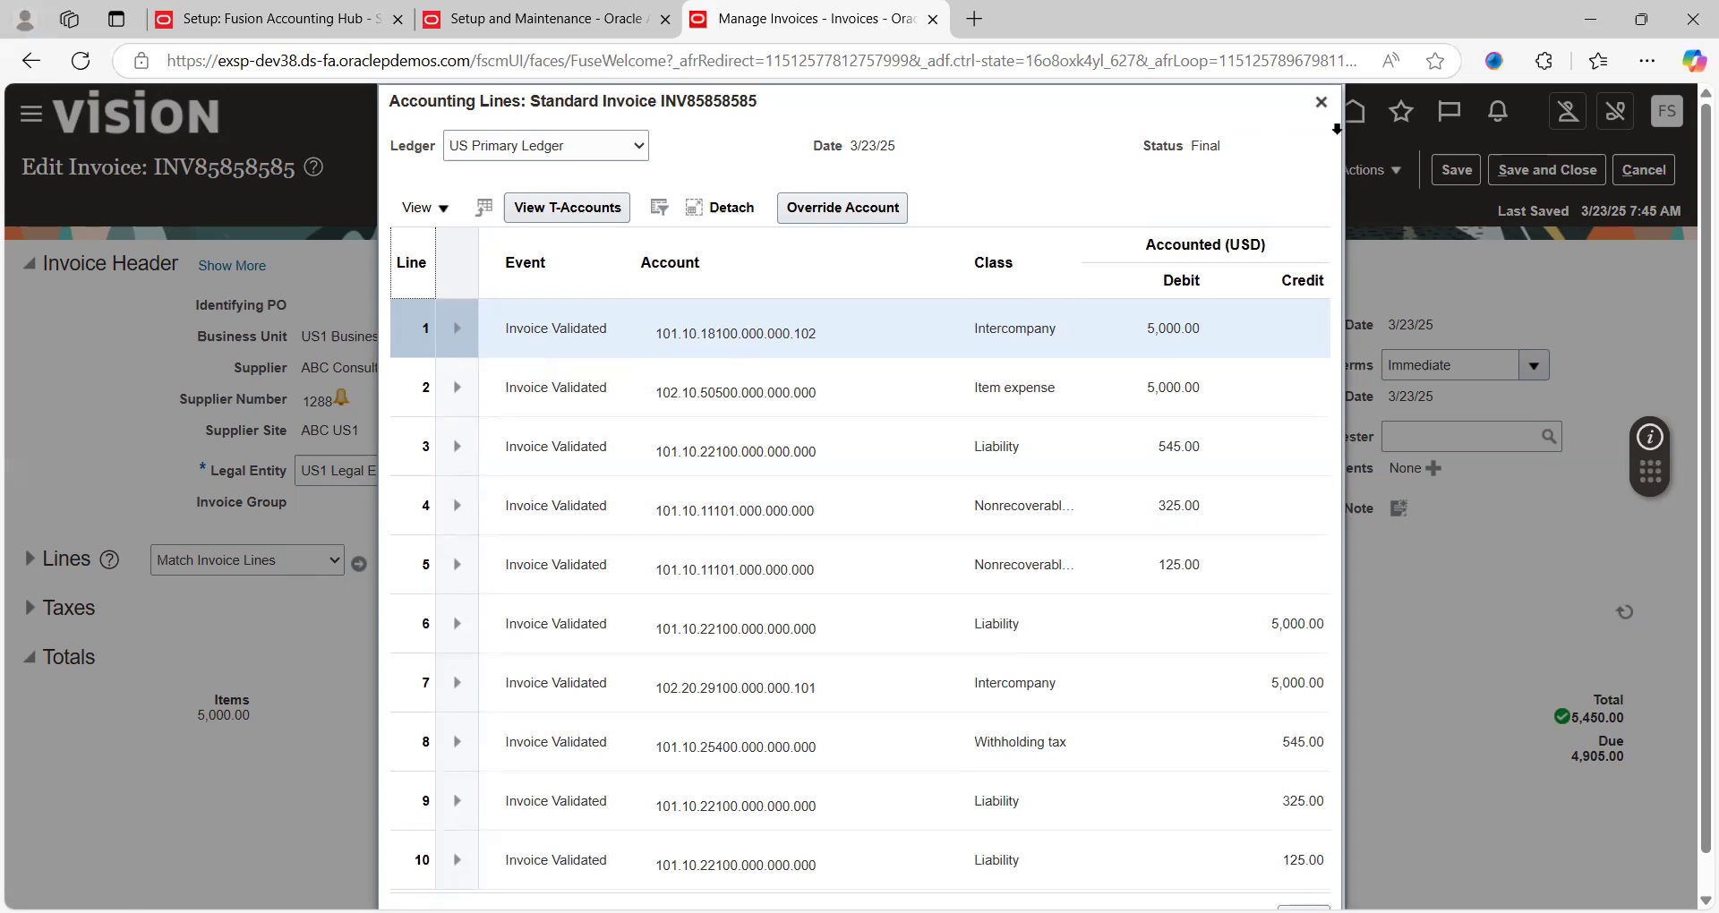
left_click(1320, 102)
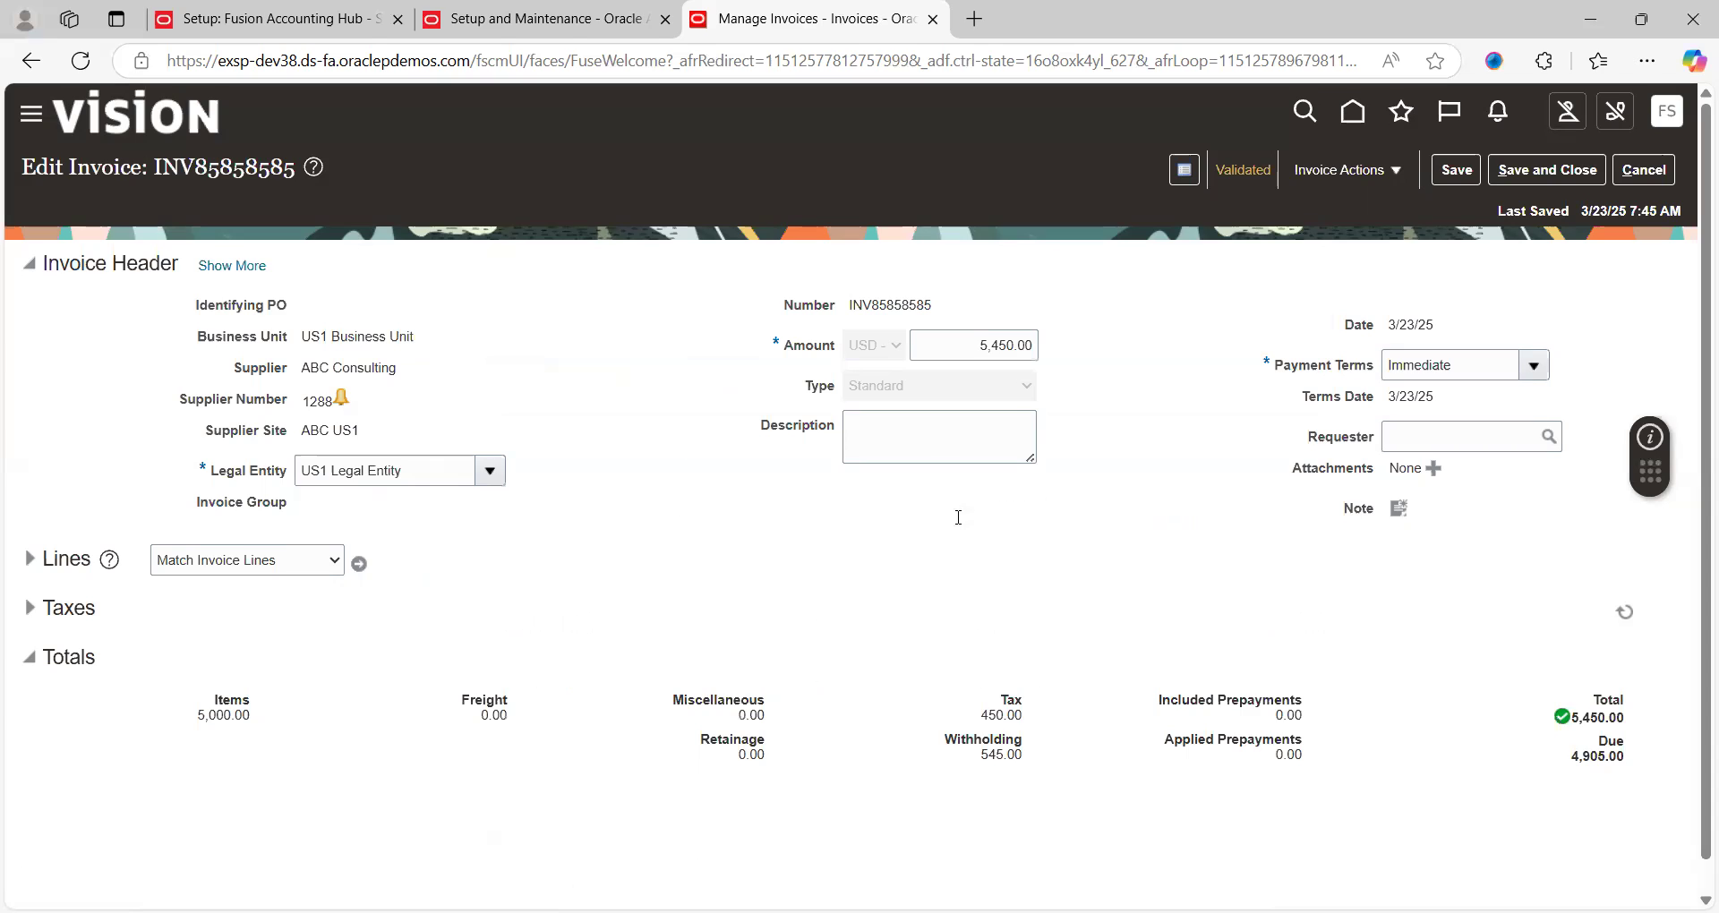
Open invoice line 1's distributions to check its 101.10.11101.000.000.000 combination against the notes
key("alt+Tab")
key("alt+Tab")
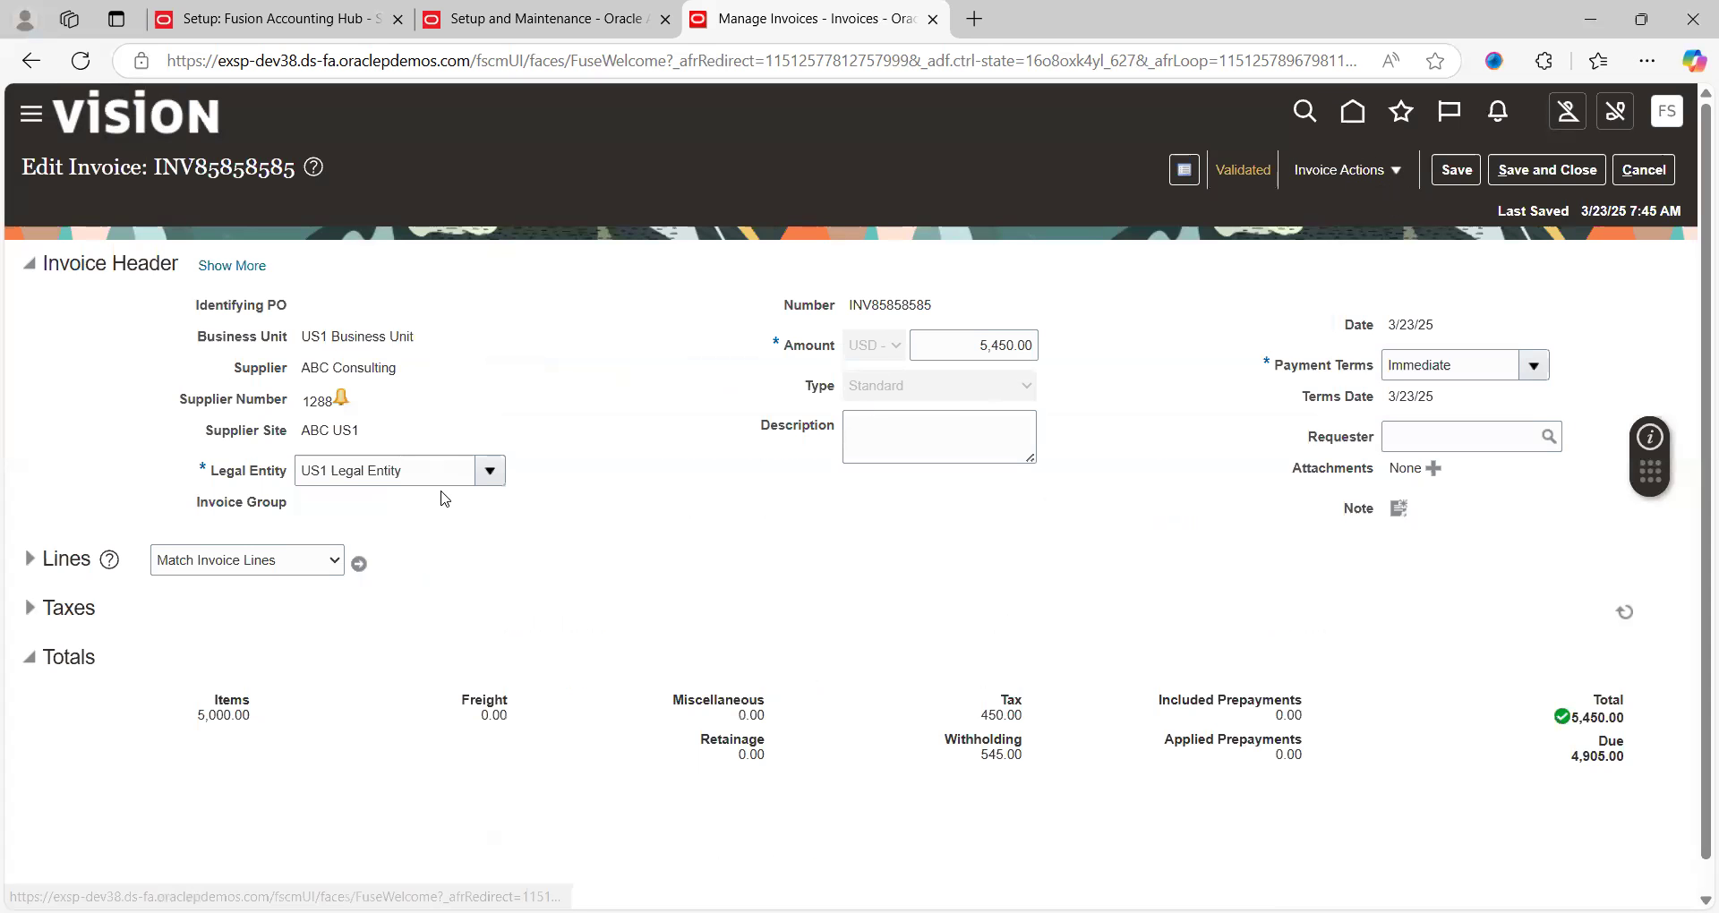
left_click(30, 560)
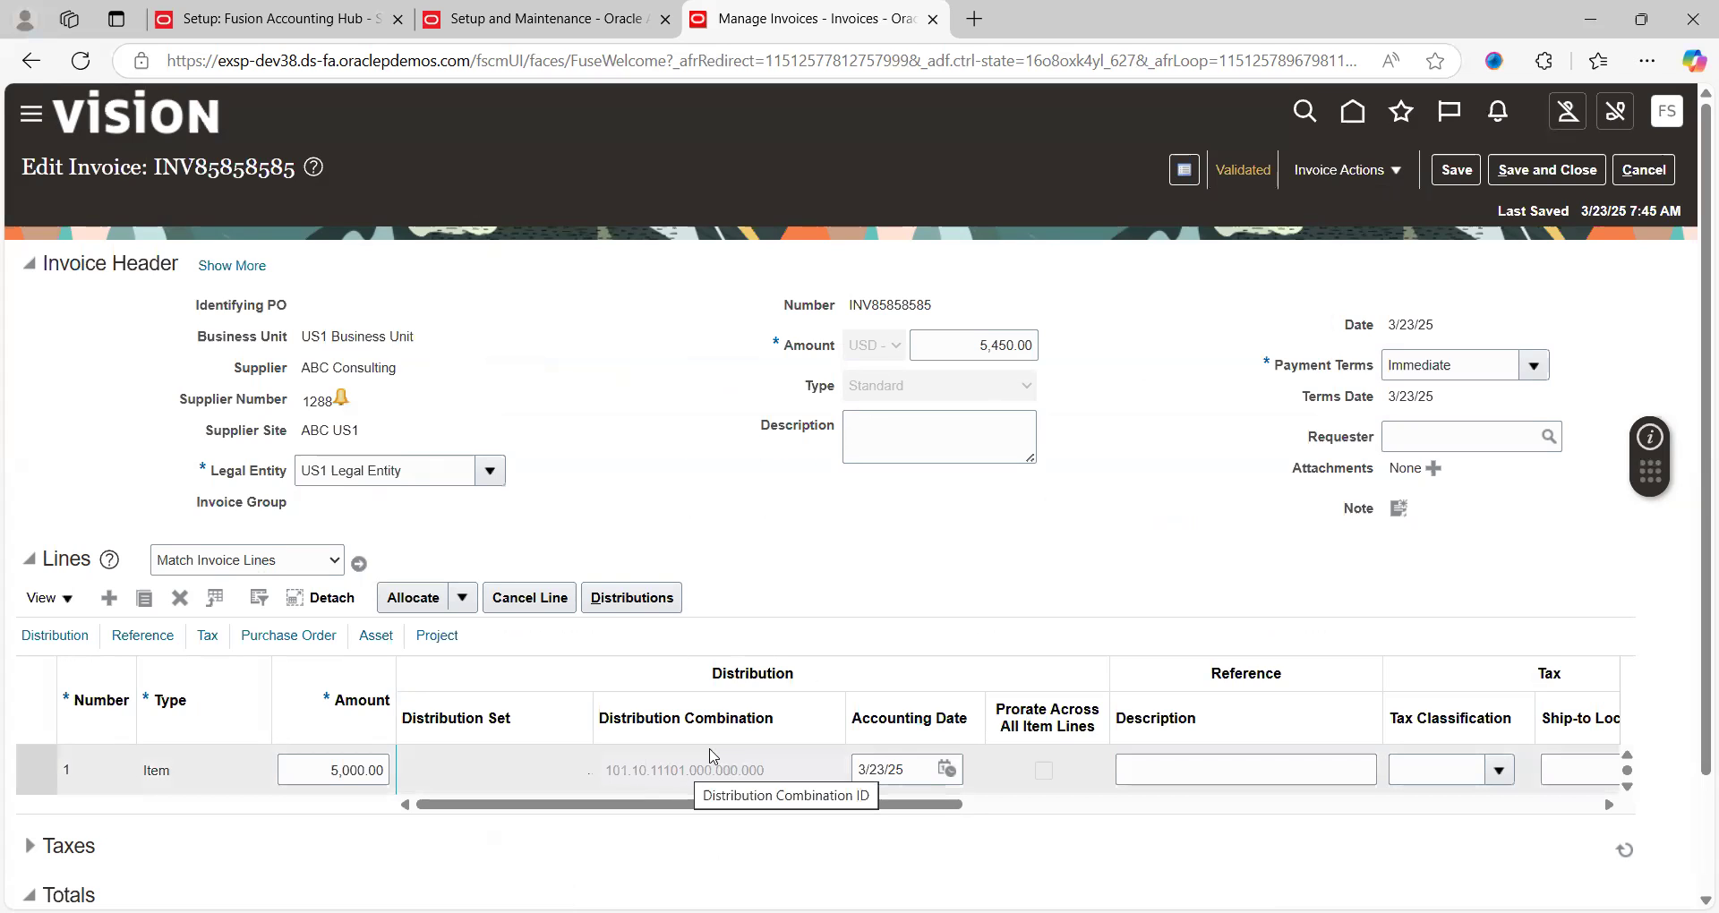
left_click(633, 597)
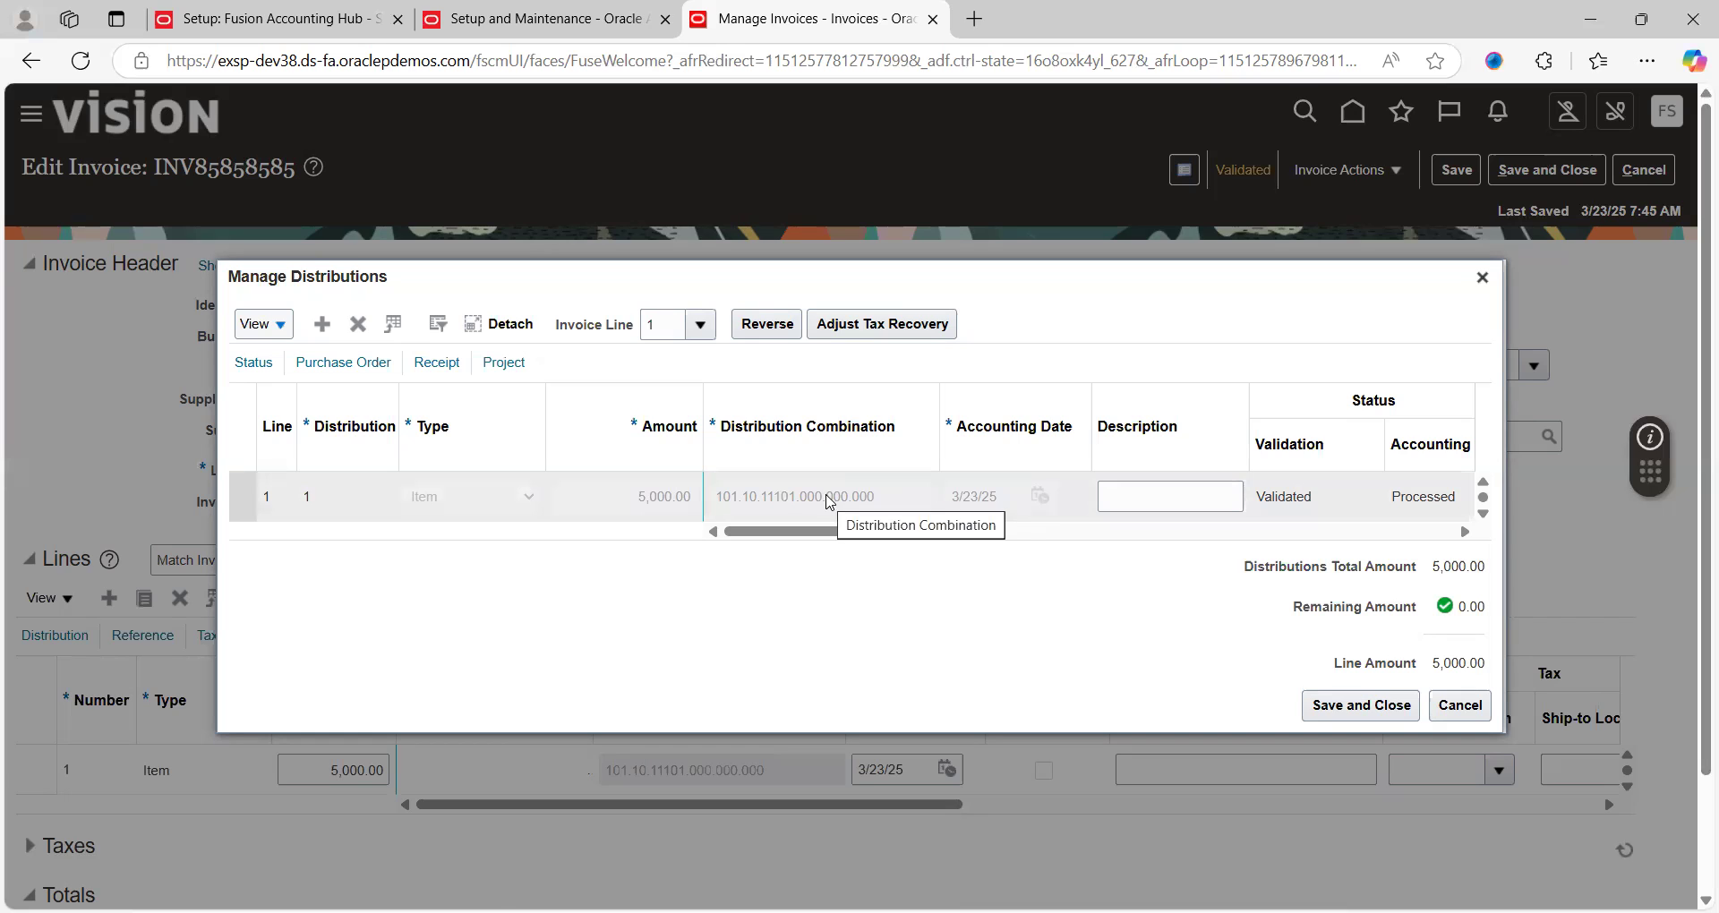
key("alt+Tab")
Select the 102.10.50500.000.000.000 line in the notes and cancel Manage Distributions without changes
triple_click(24, 816)
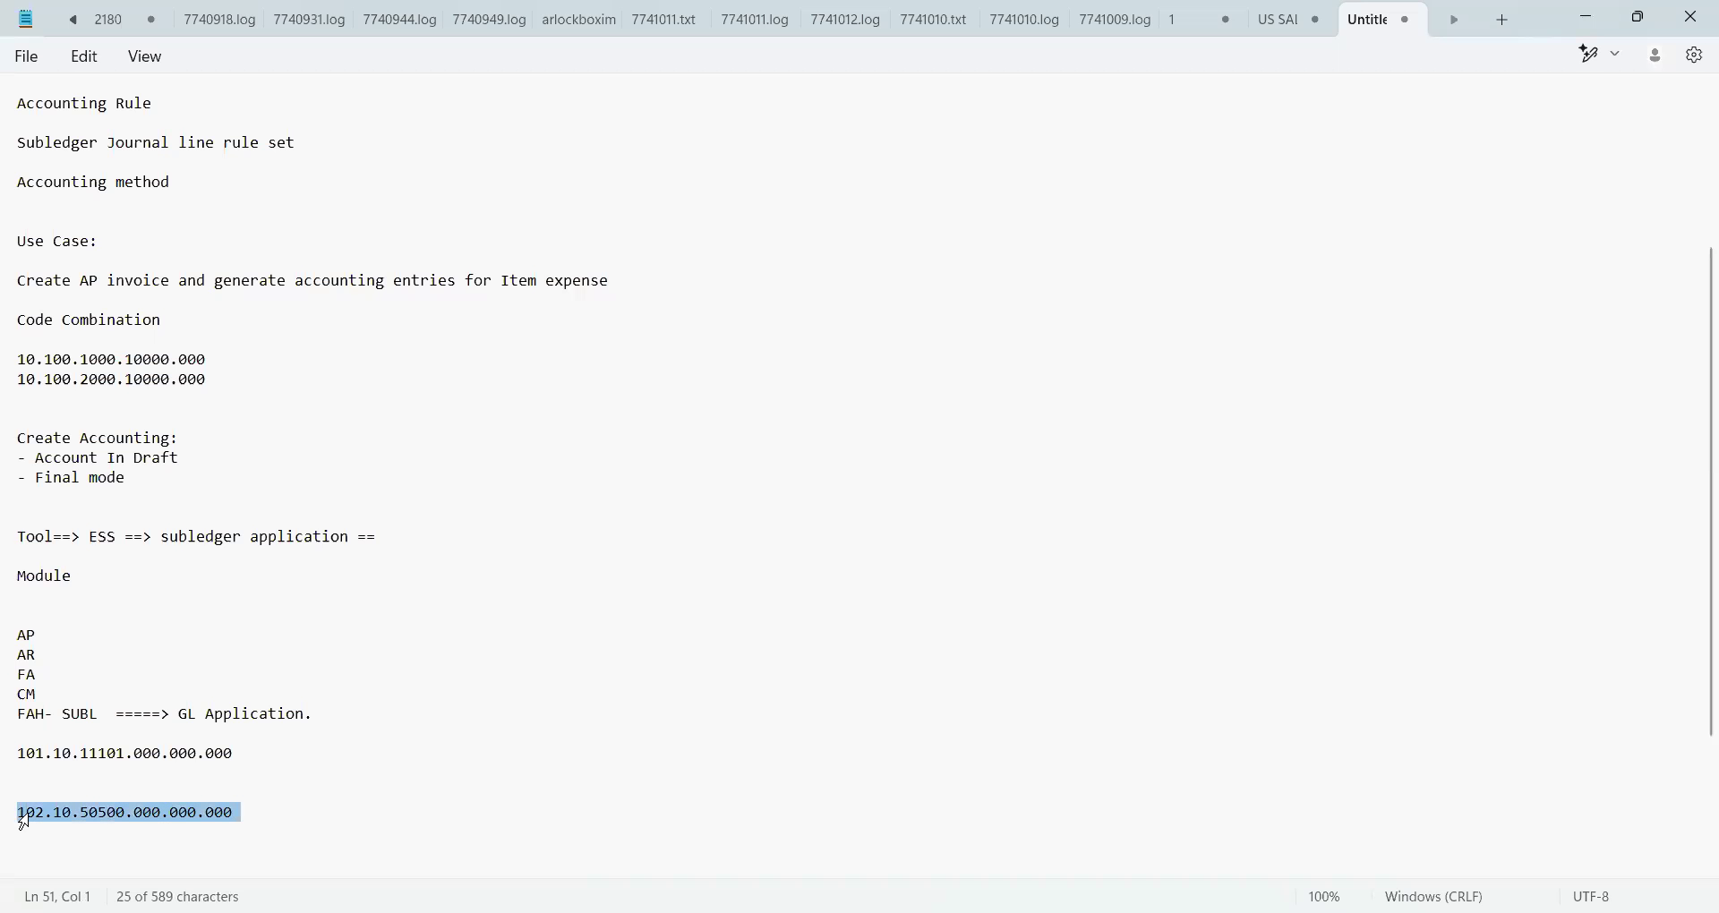
key("Right")
key("Left")
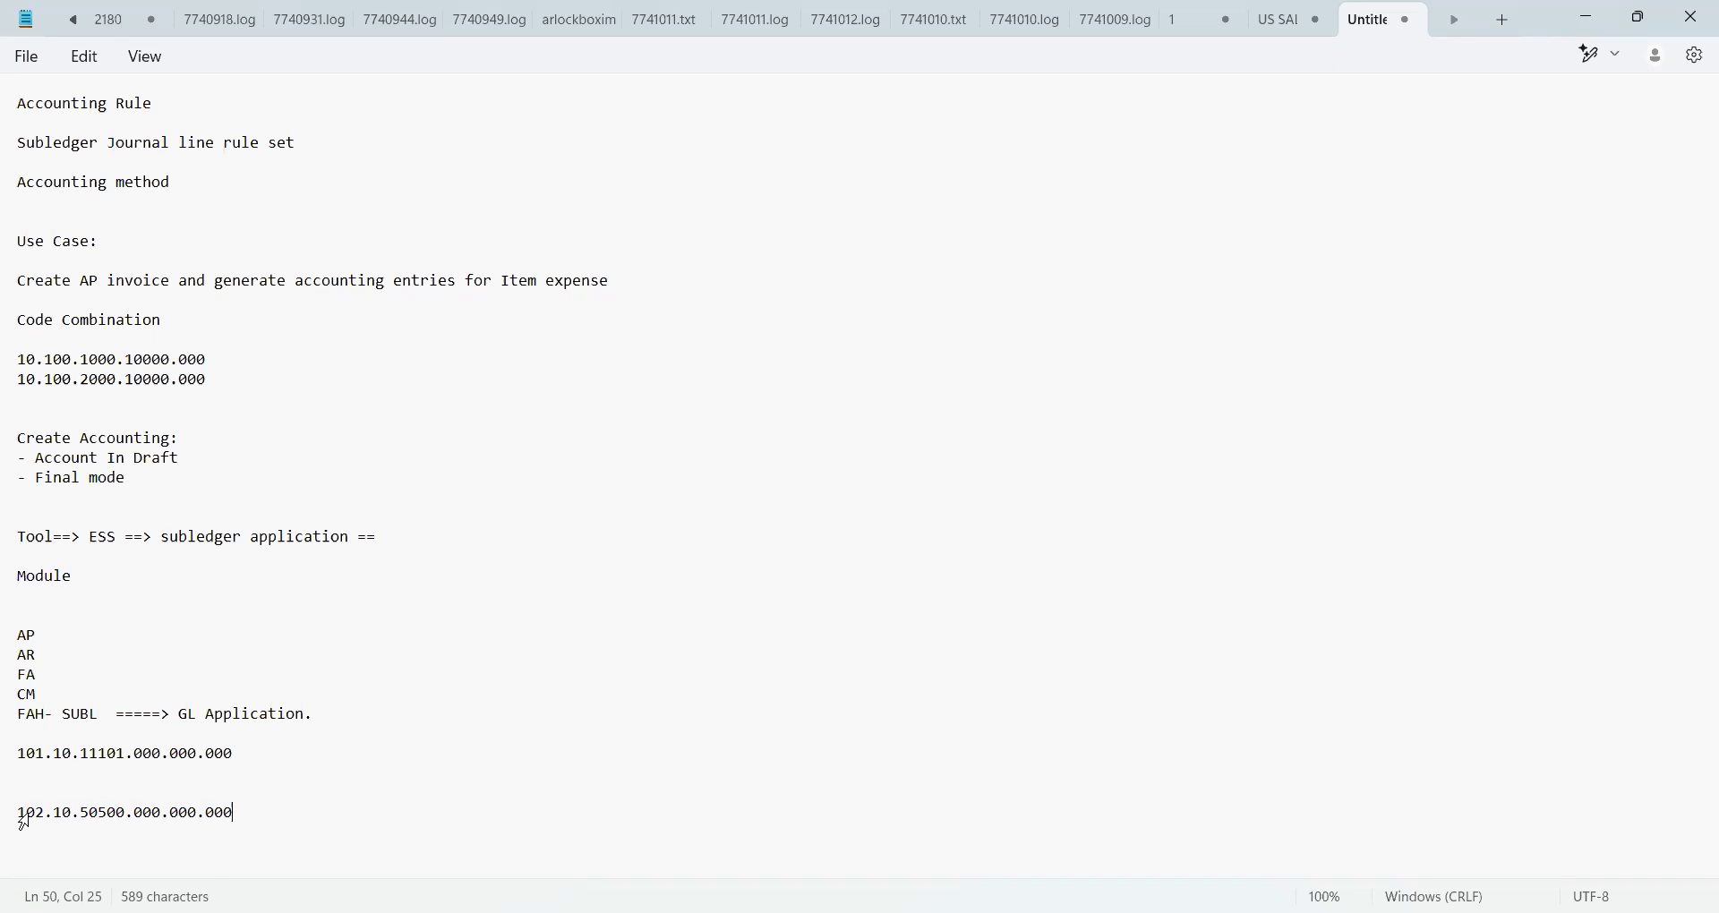
key("alt+Tab")
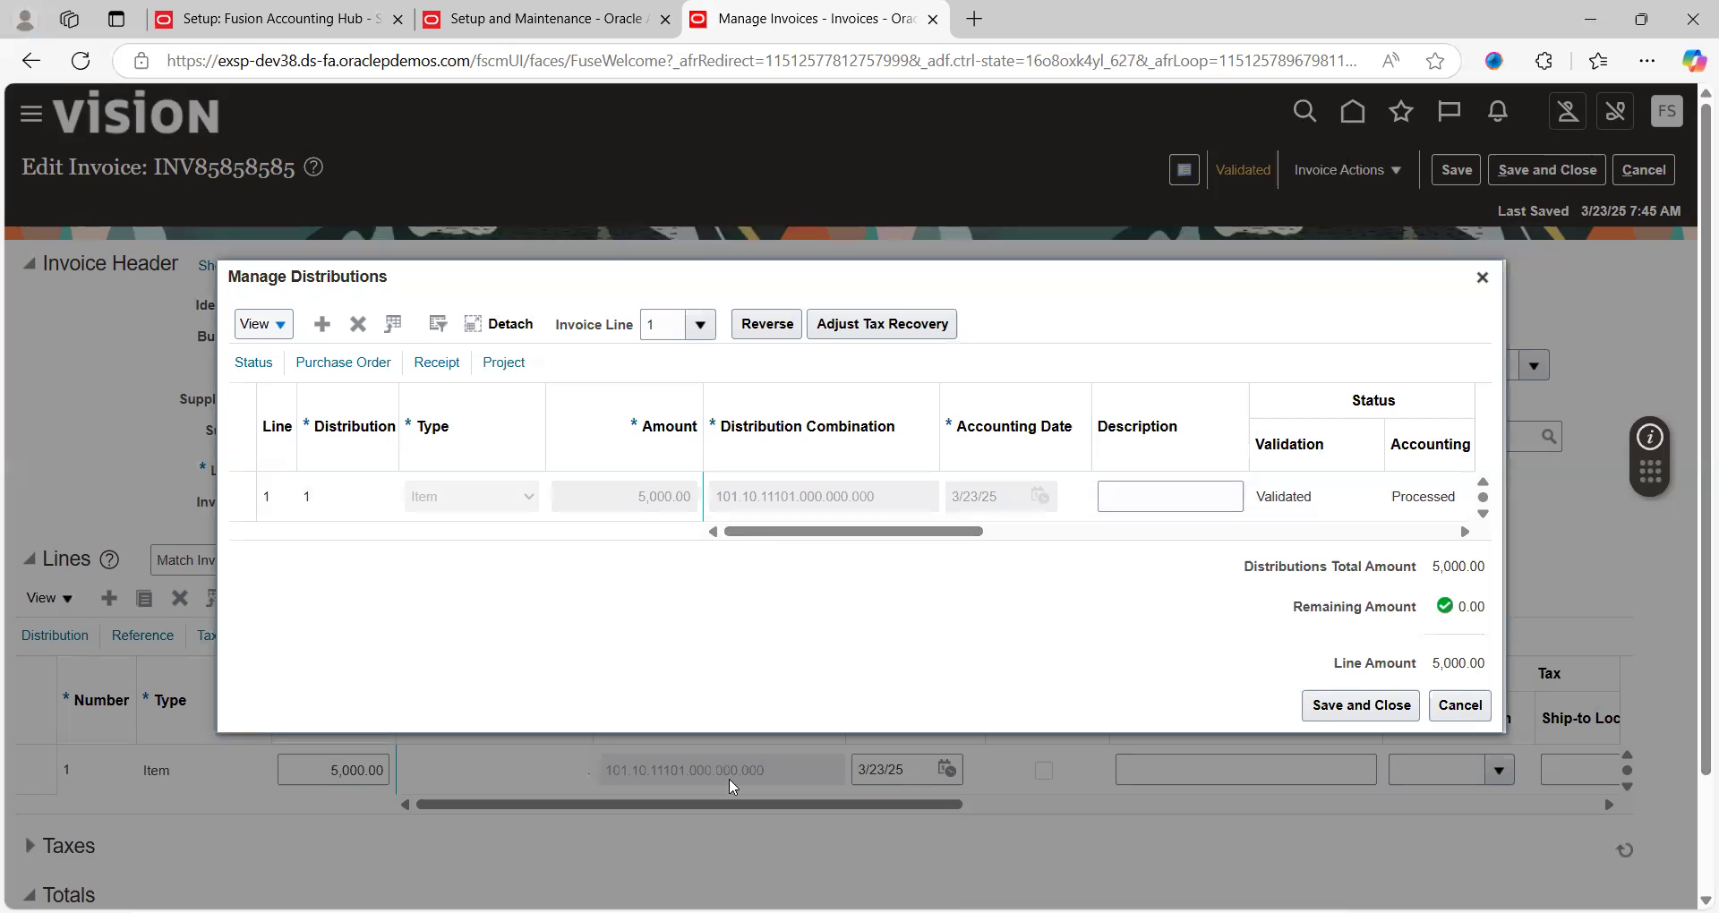
left_click(1460, 705)
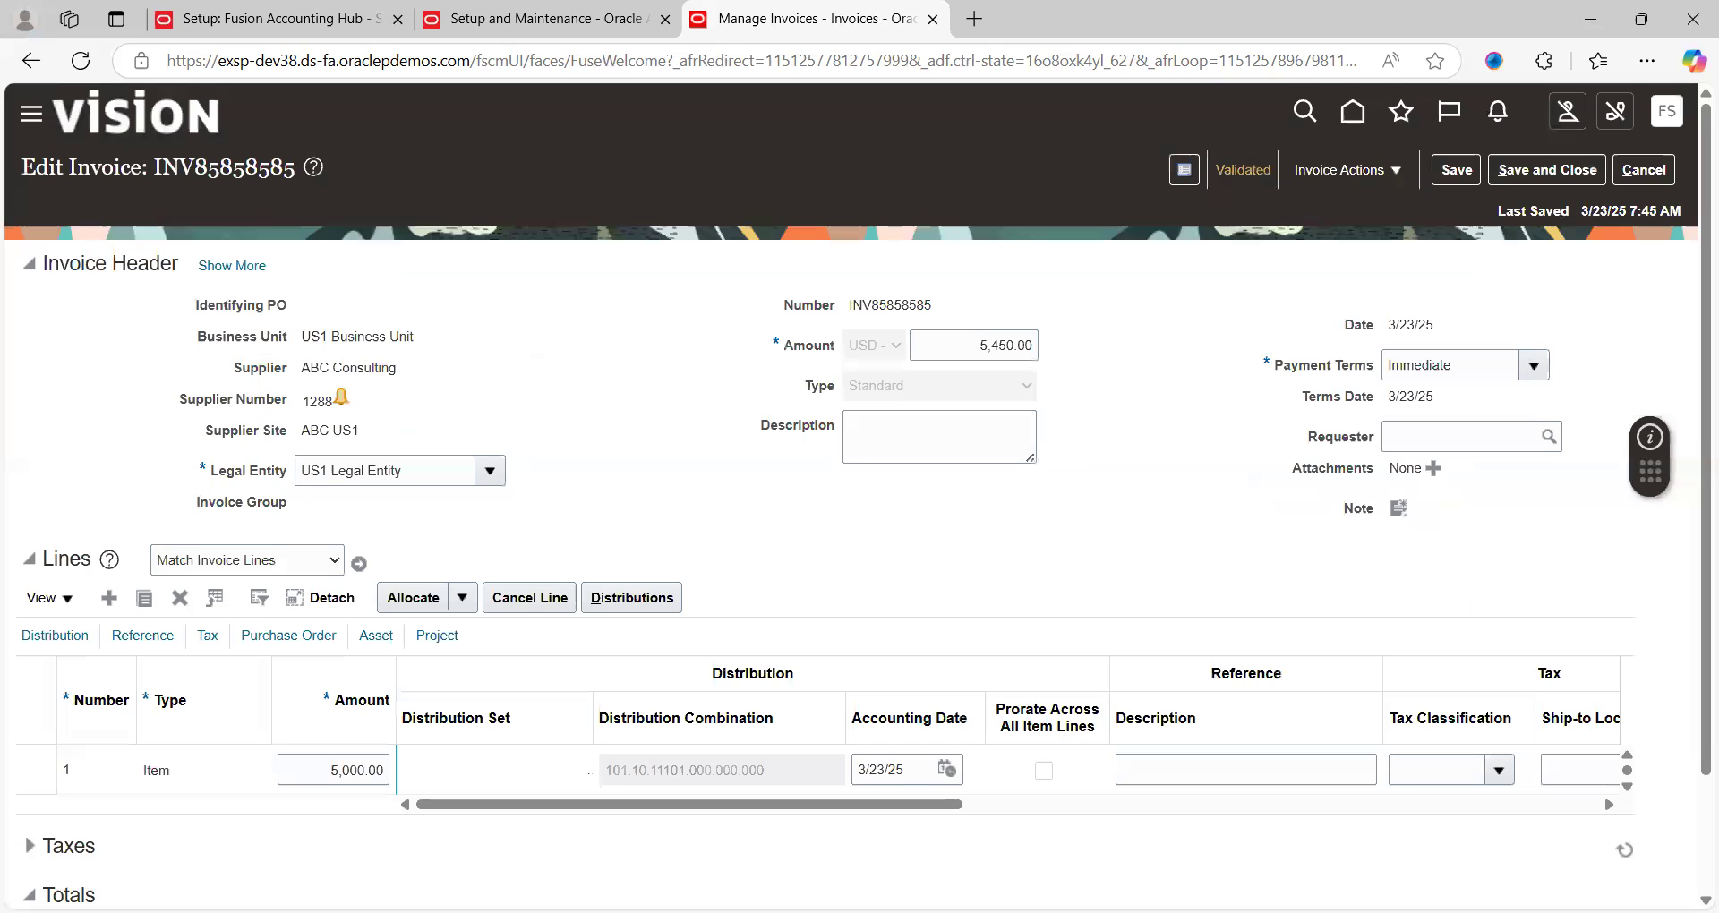
key("alt+Tab")
left_click(521, 428)
key("Up")
key("Up")
key("Up")
key("Up")
key("Up")
key("Up")
key("Up")
key("Up")
key("Up")
key("Up")
key("Up")
key("Up")
key("Up")
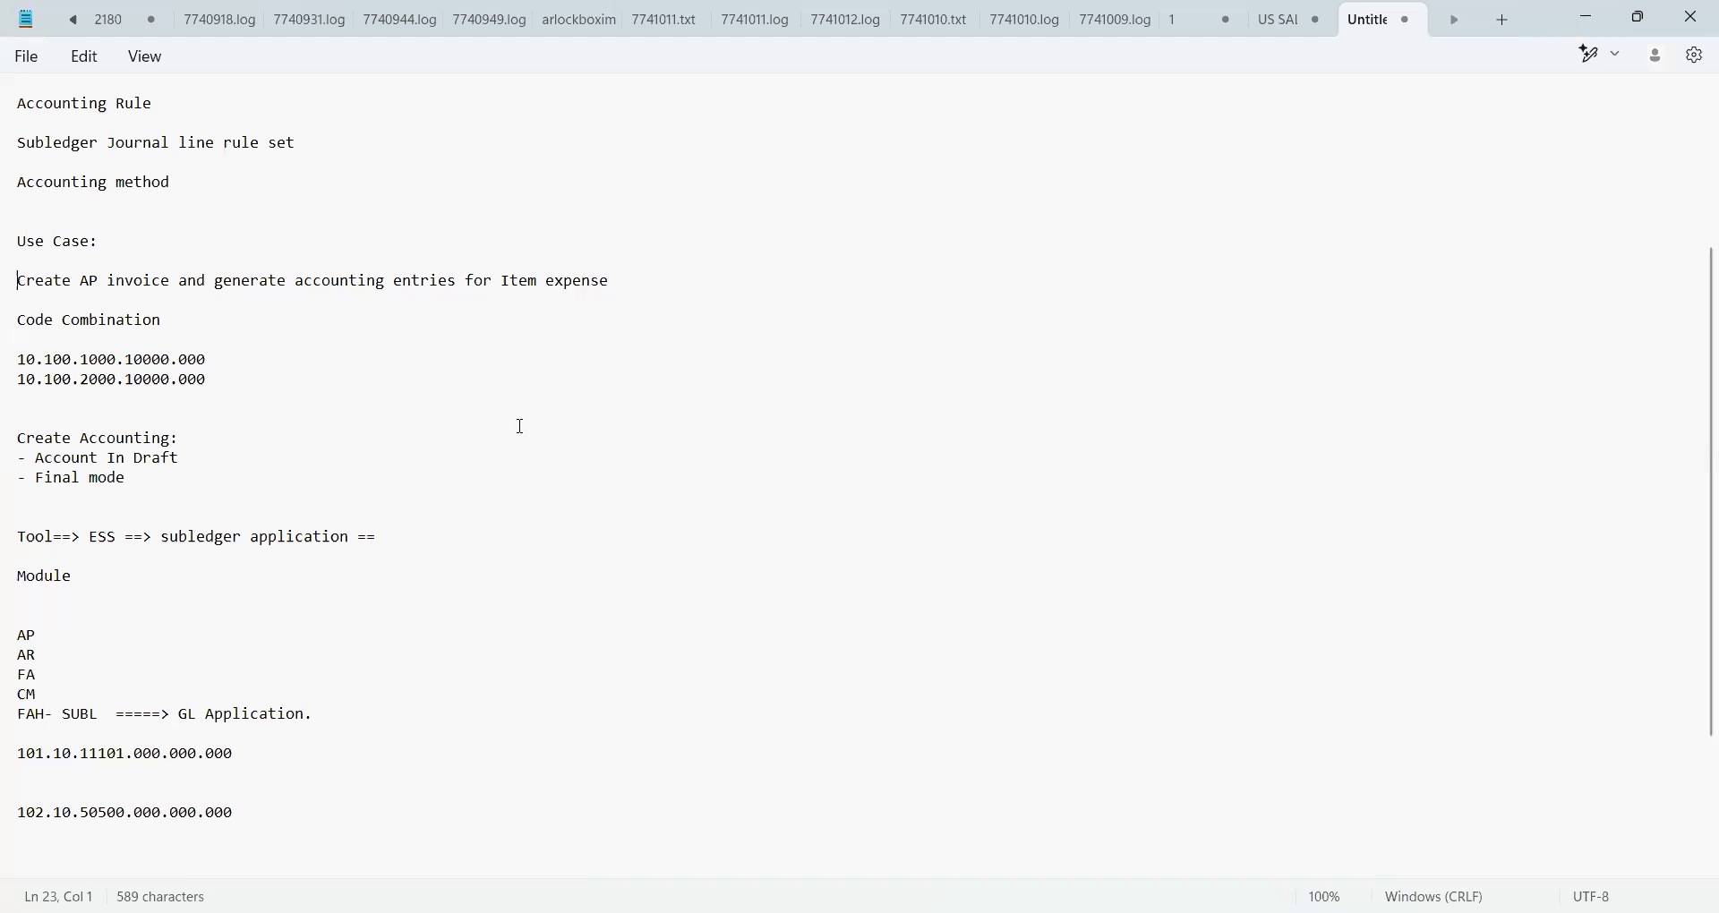
key("Up")
key("Up")
key("Up")
key("Up")
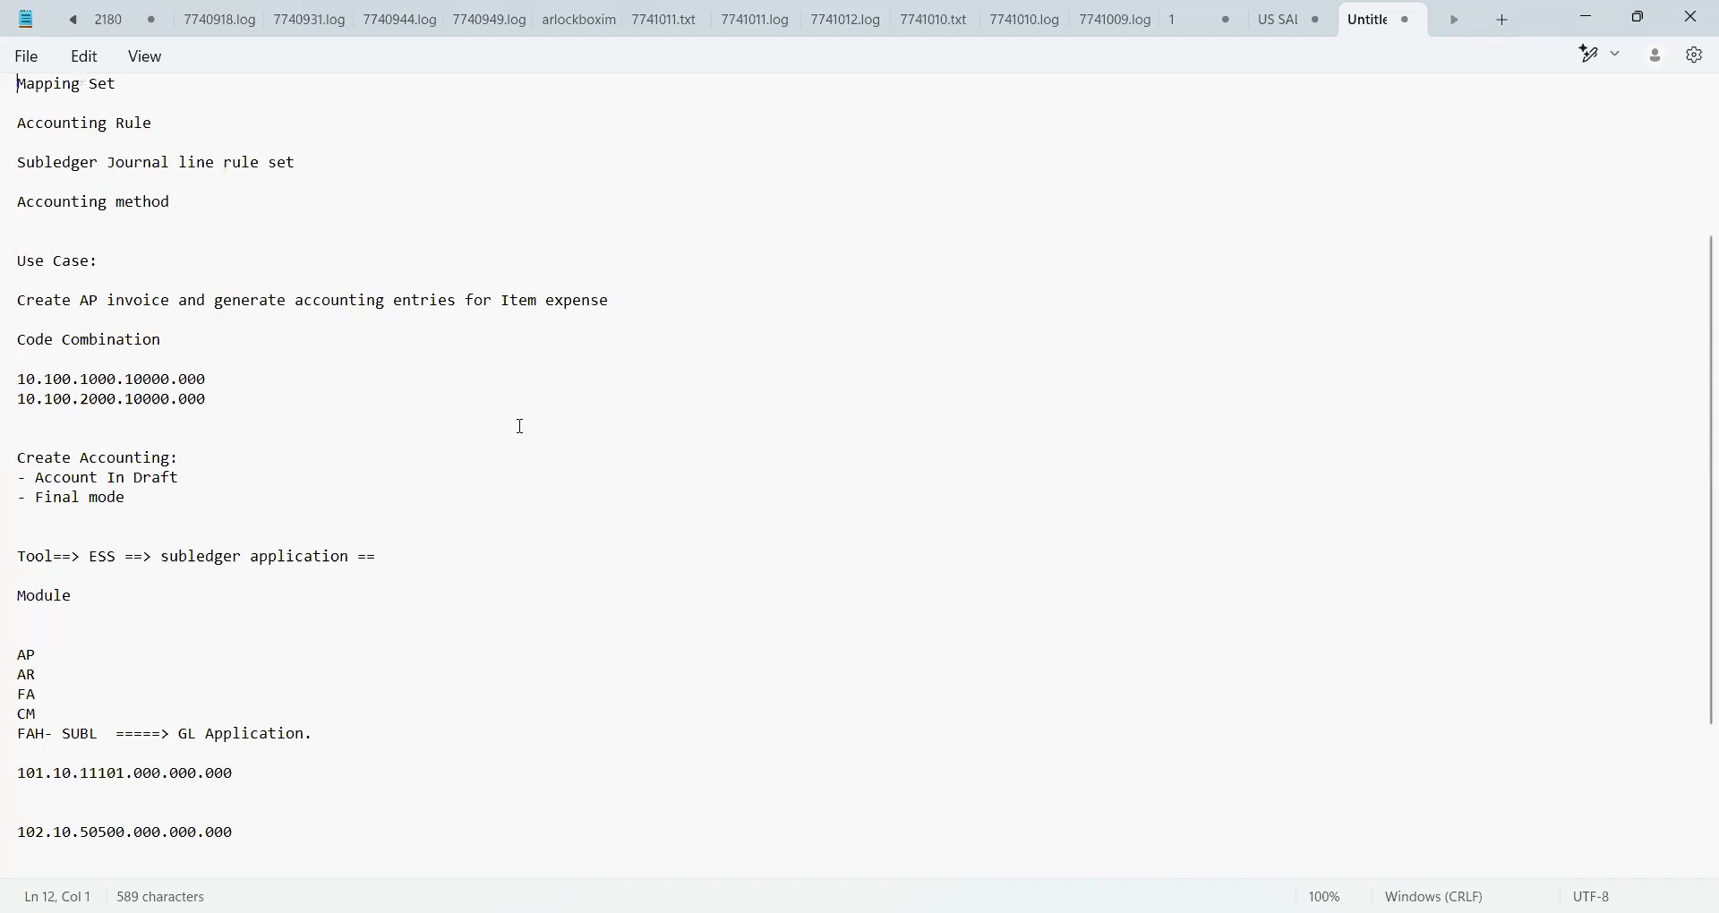
key("Down")
key("Down")
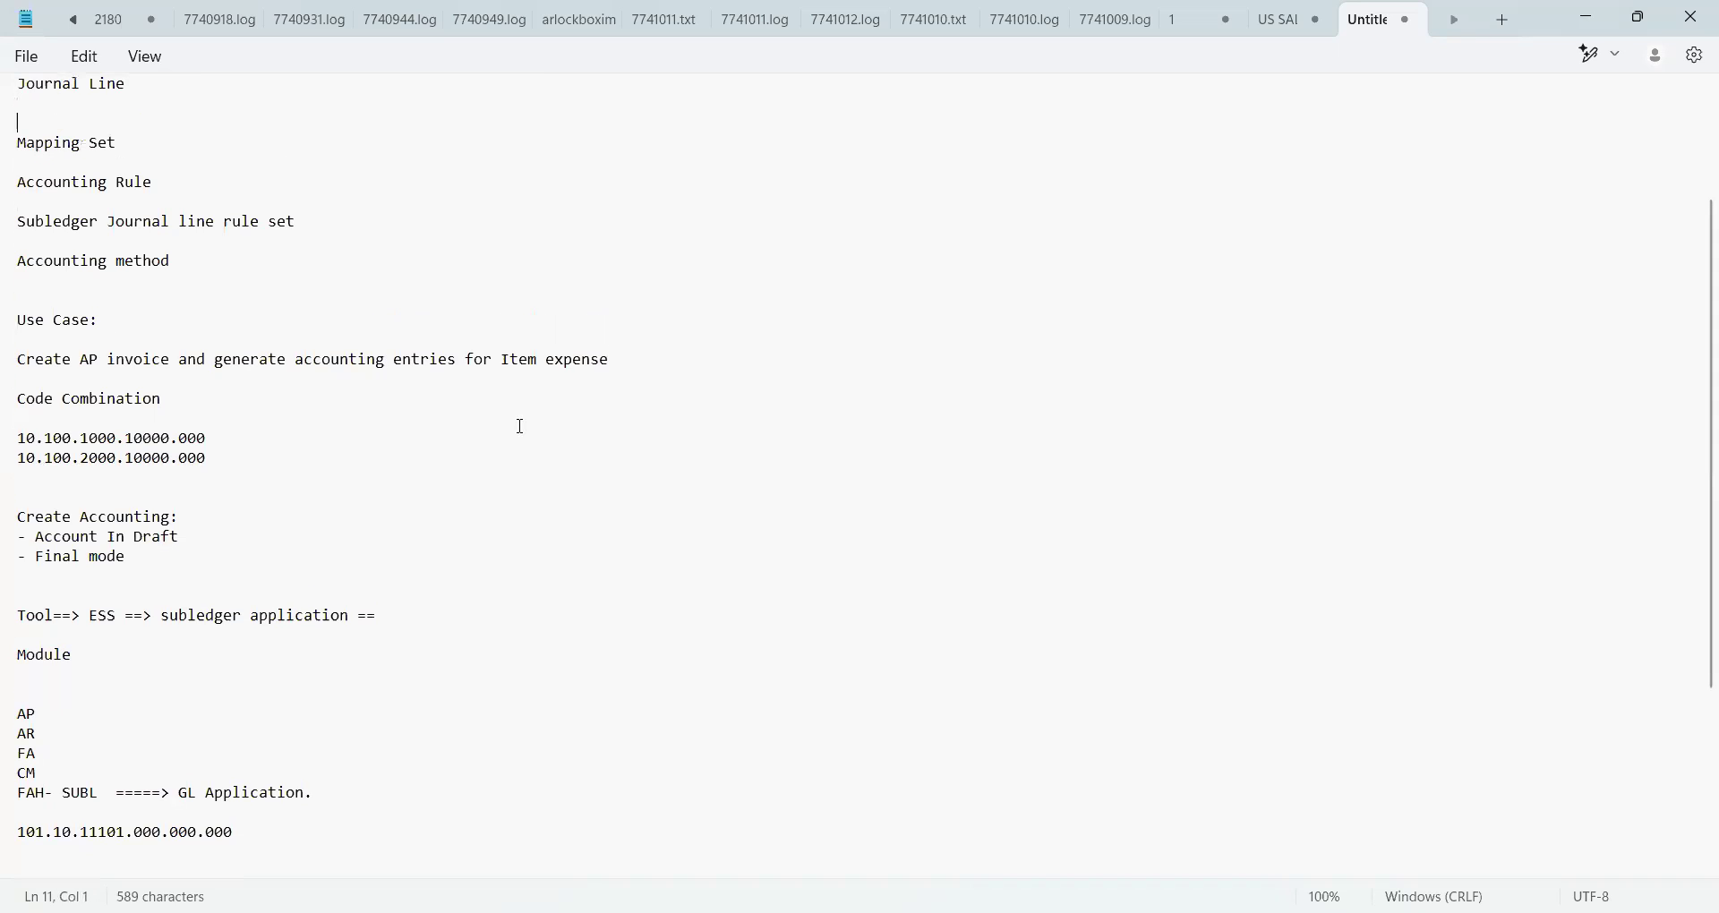
key("Up")
key("Up")
key("Up")
key("Down")
key("Down")
key("Down")
key("Down")
key("Down")
key("Down")
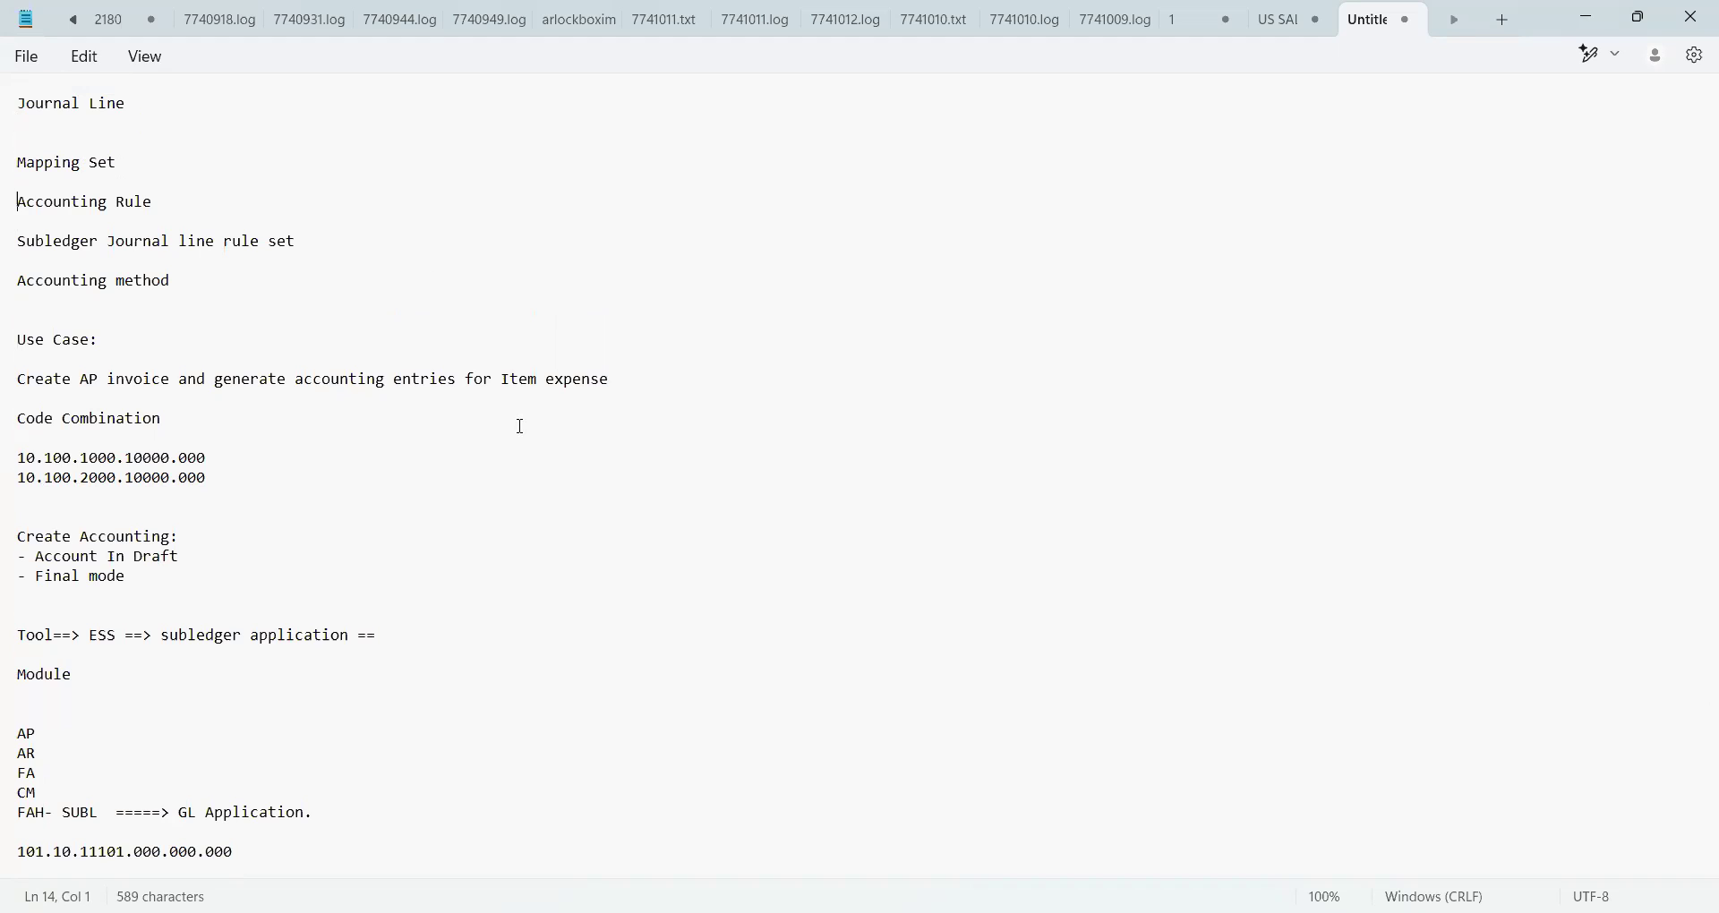
key("Down")
key("Down")
key("Down")
key("Down")
key("Down")
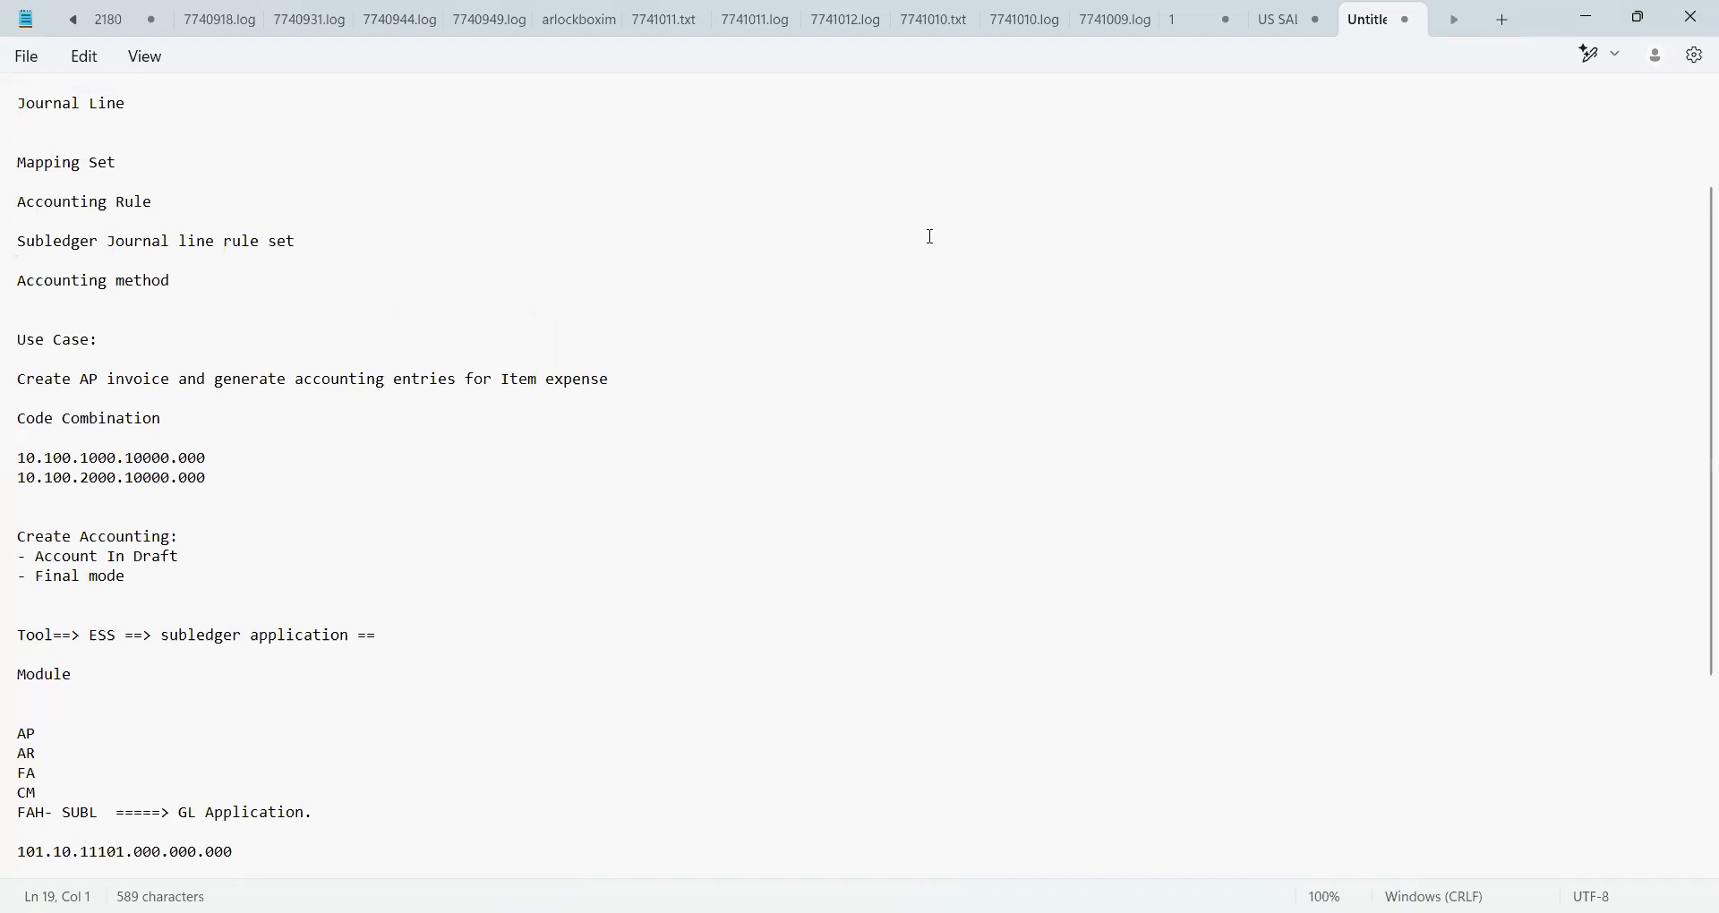